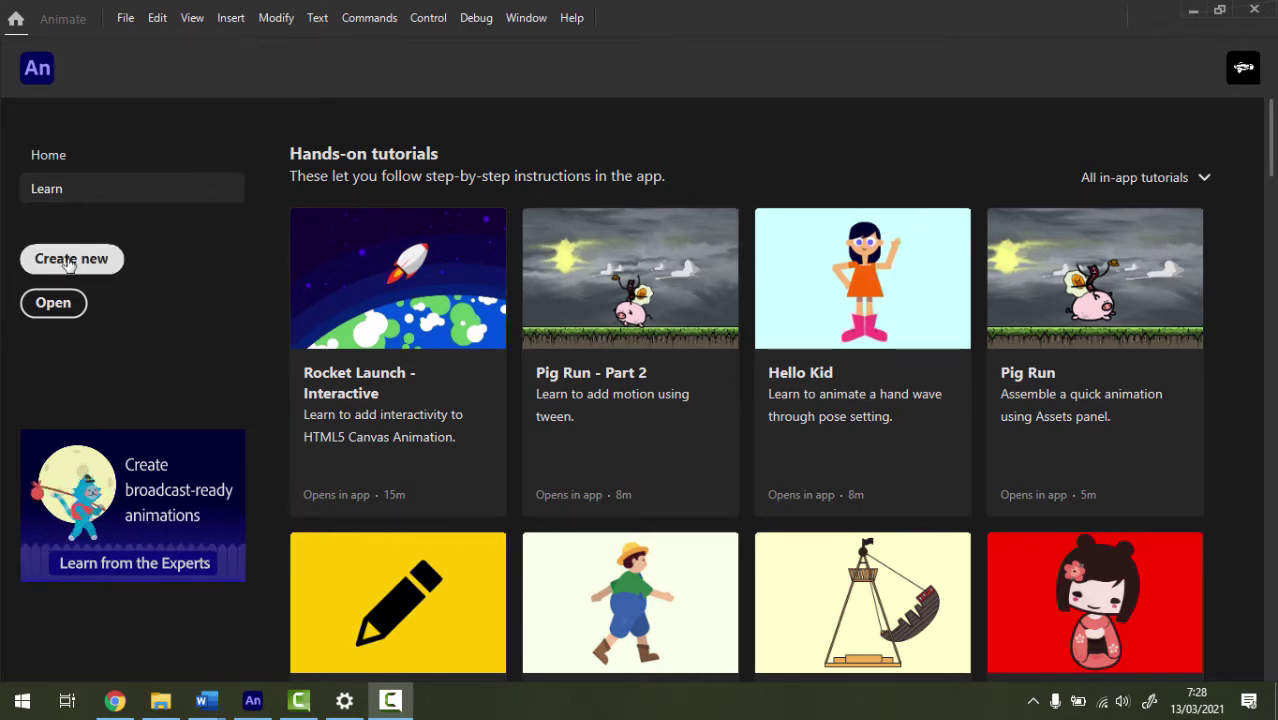
# Start a new document and examine the Web, Social, Game, Education and Ads preset categories.
pyautogui.click(68, 262)
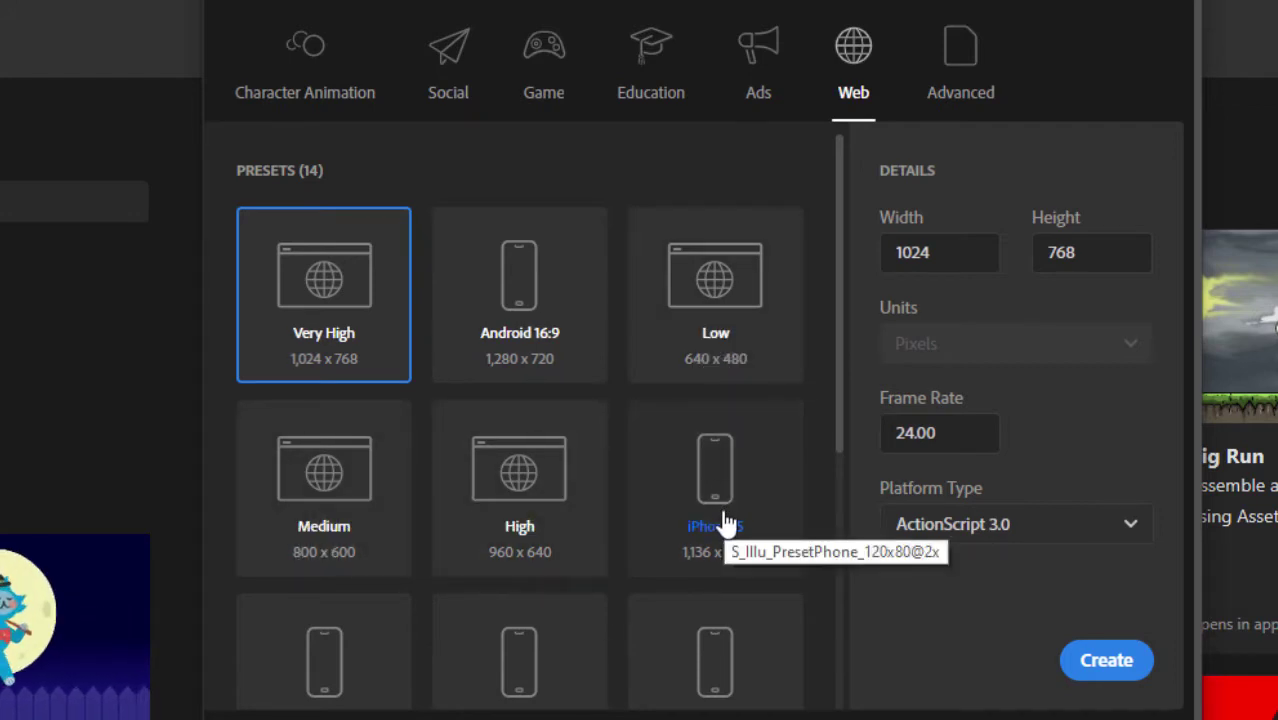
pyautogui.moveTo(842, 360); pyautogui.dragTo(830, 640)
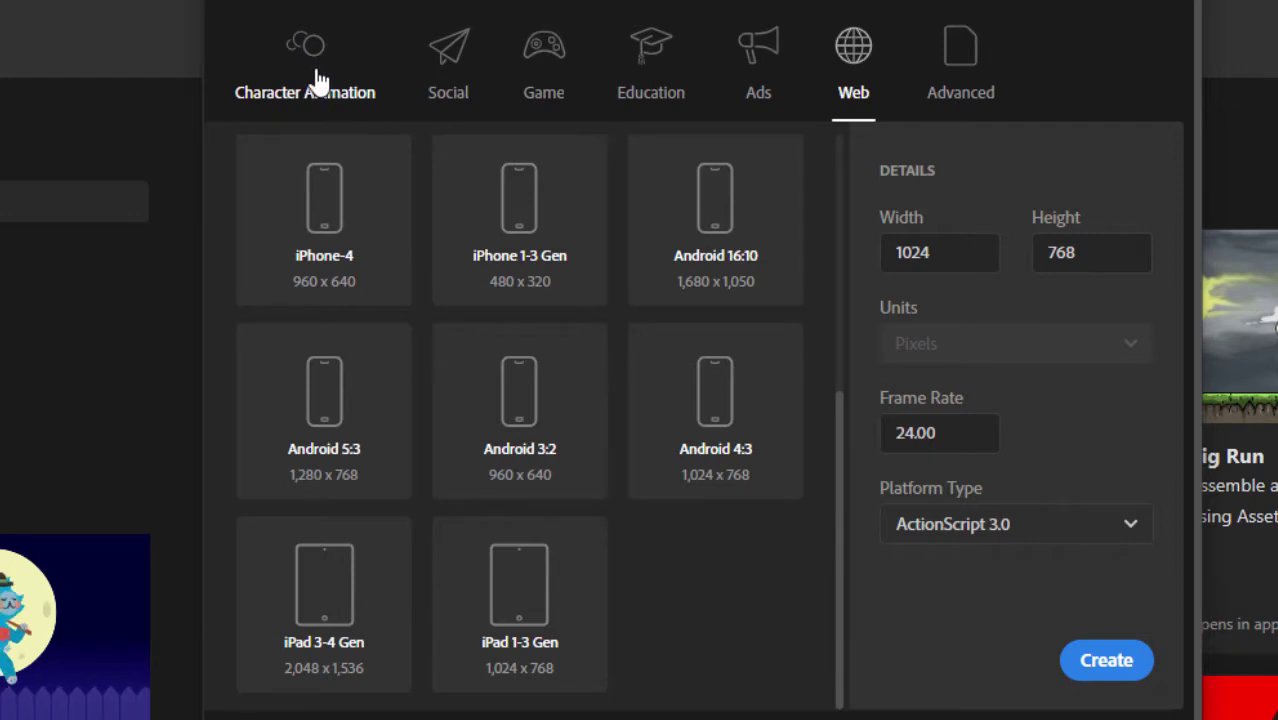
pyautogui.click(448, 66)
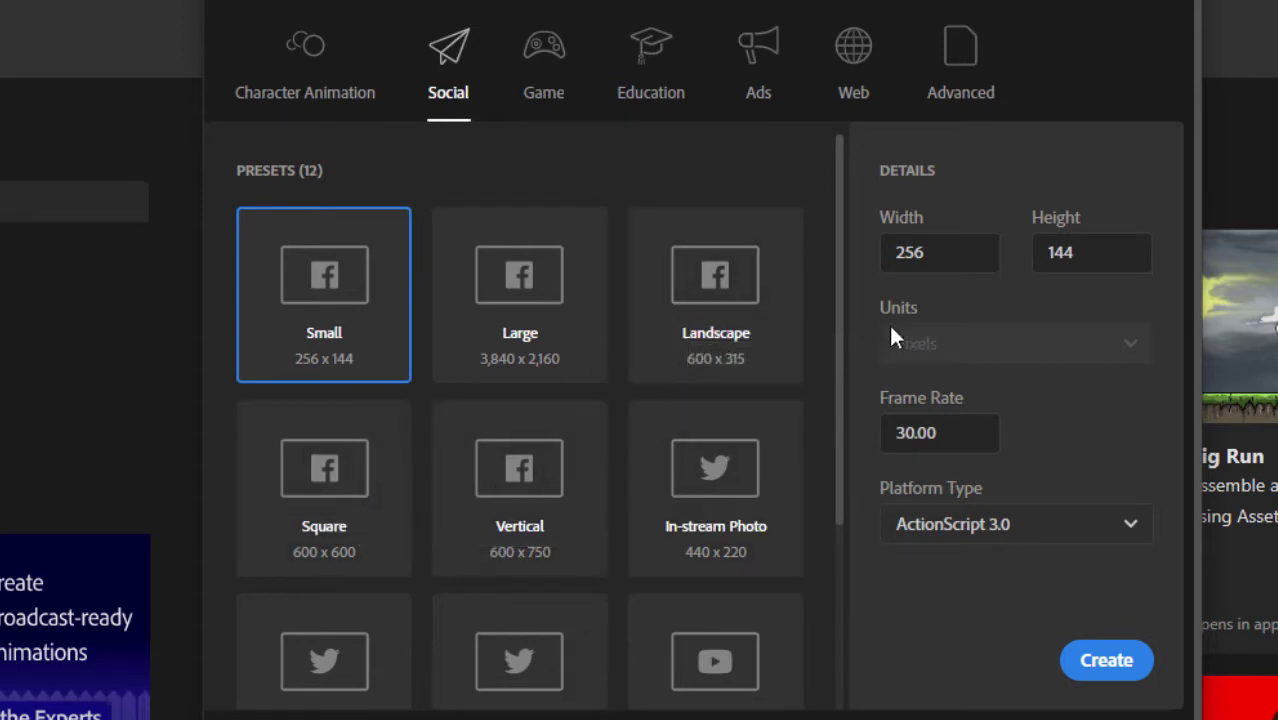
pyautogui.moveTo(842, 350); pyautogui.dragTo(830, 594)
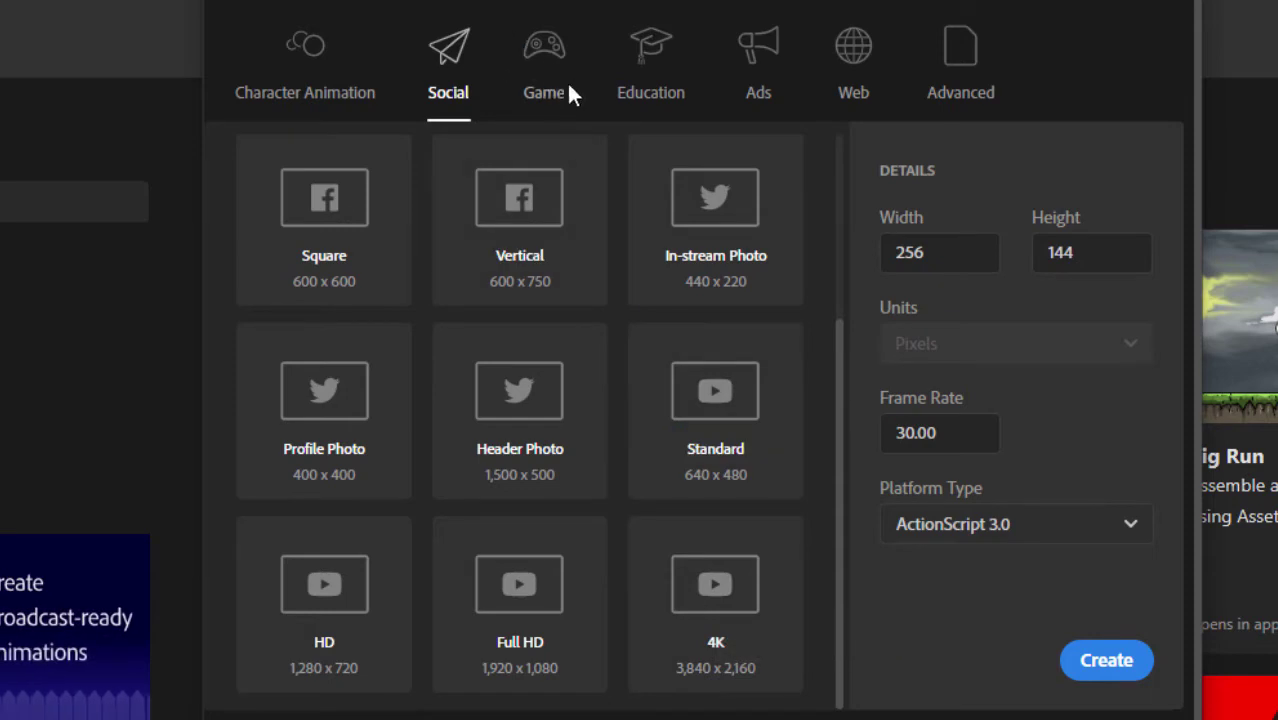
pyautogui.click(548, 60)
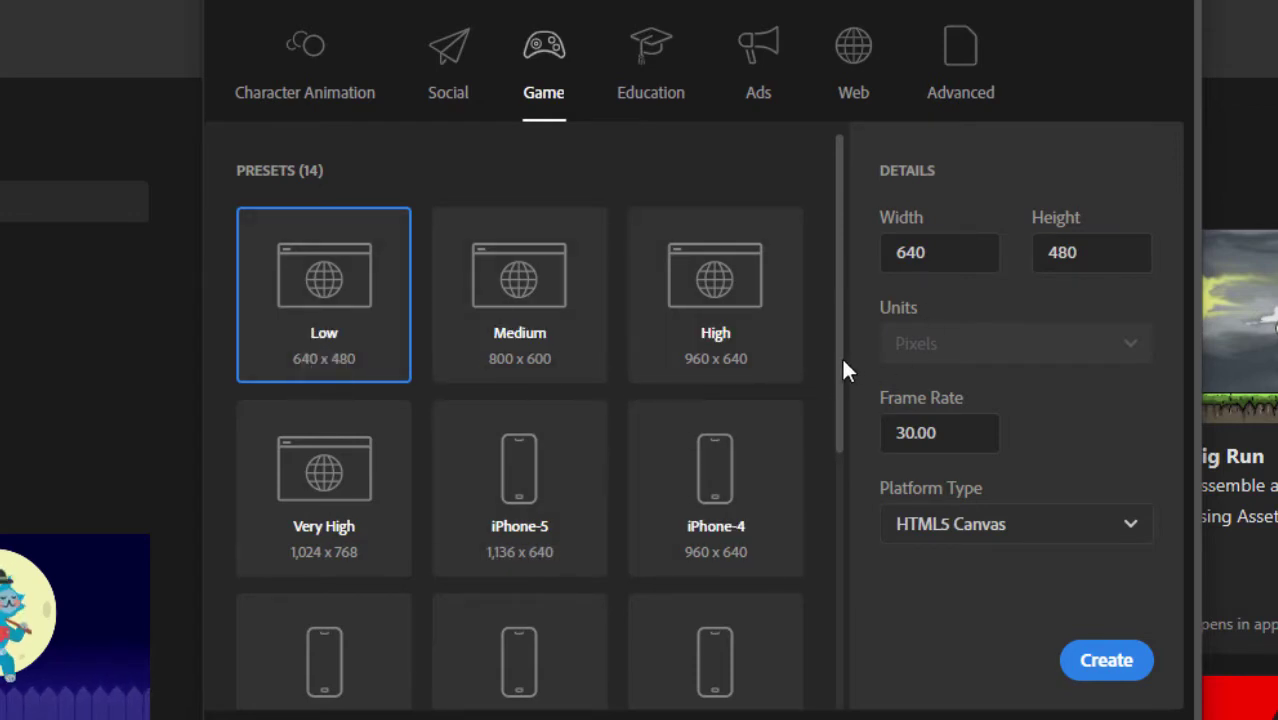
pyautogui.moveTo(843, 365); pyautogui.dragTo(824, 656)
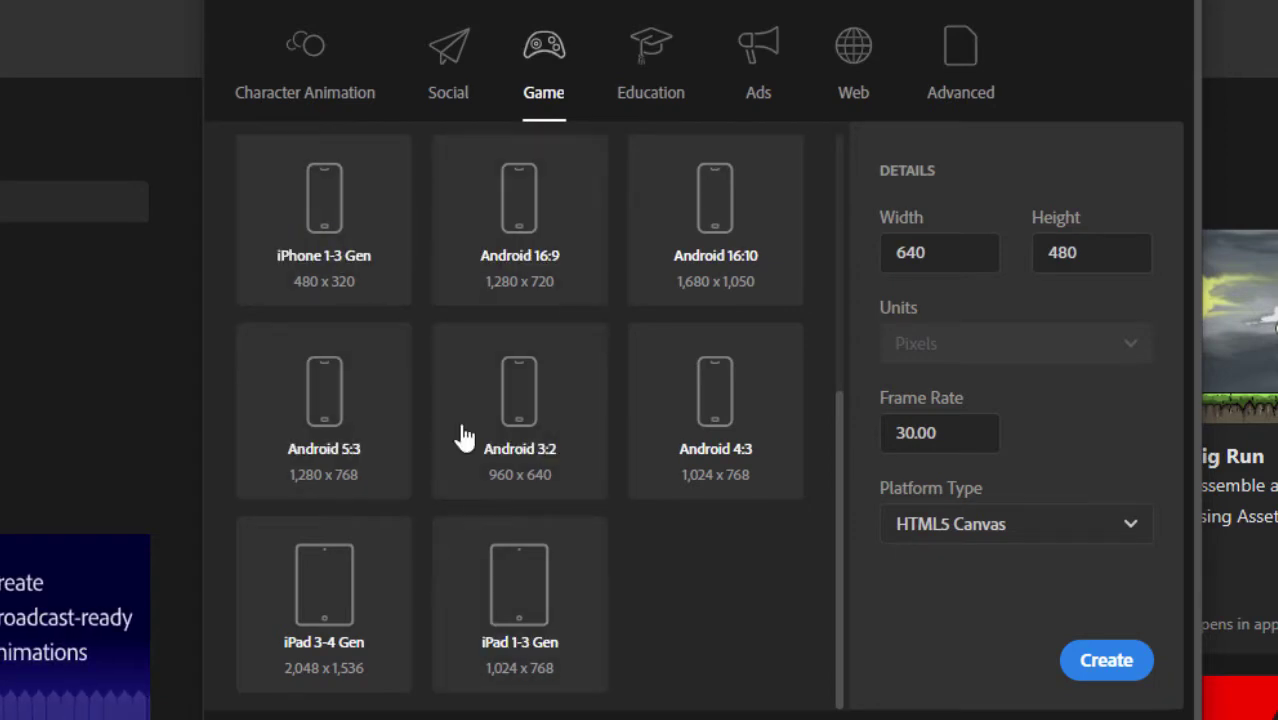
pyautogui.click(662, 66)
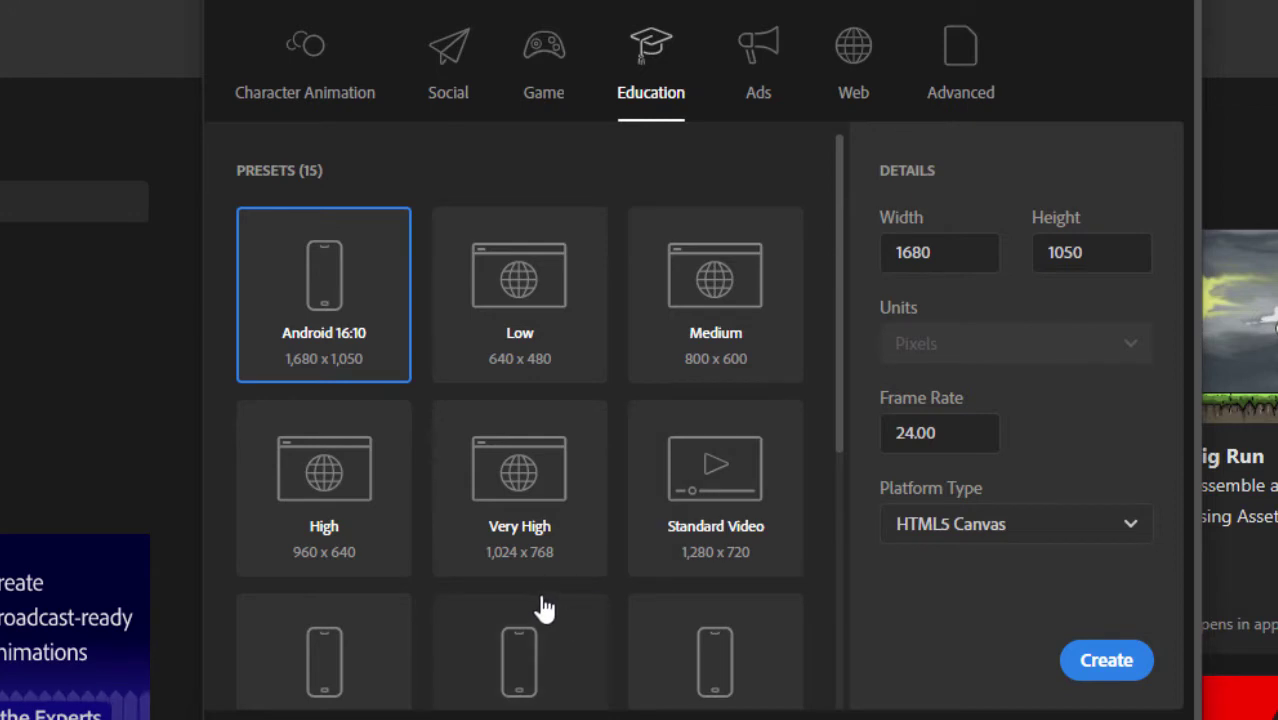
pyautogui.click(759, 72)
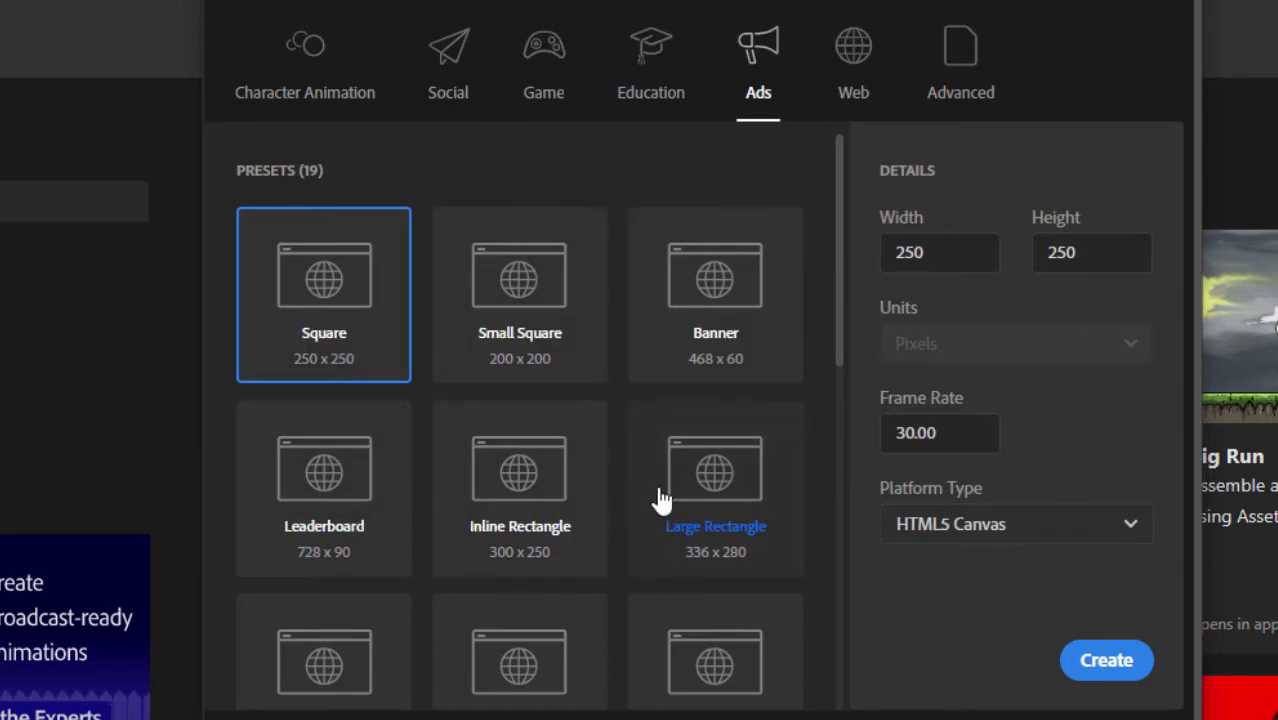
pyautogui.click(855, 57)
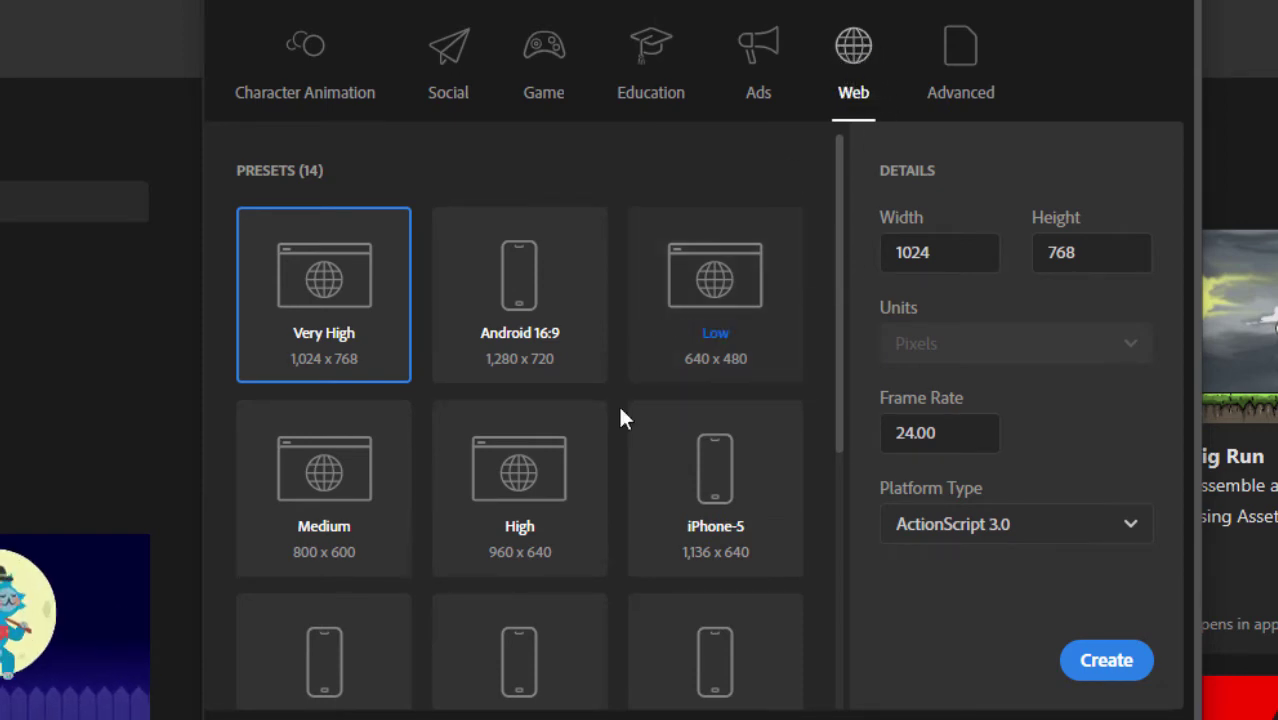
pyautogui.moveTo(837, 437); pyautogui.dragTo(870, 323)
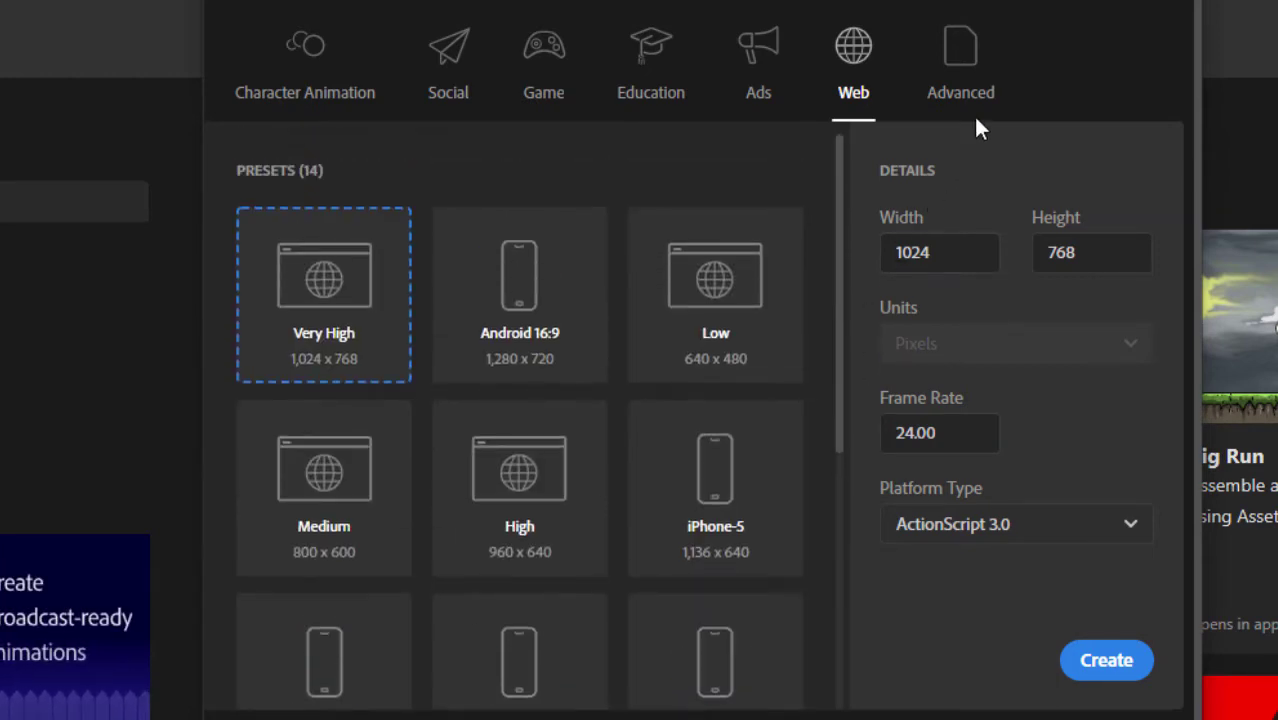
# Examine the Advanced category's platforms, beta platforms and script types, along with the width and height settings.
pyautogui.click(963, 72)
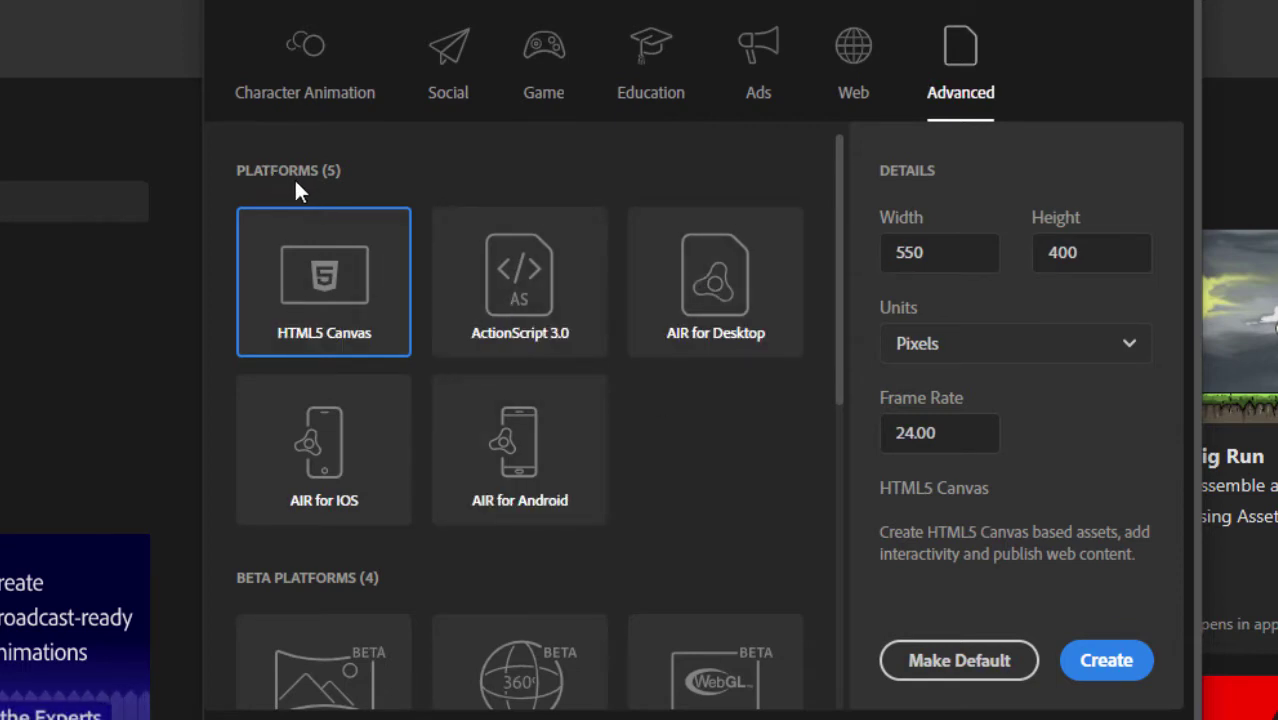
pyautogui.moveTo(838, 347); pyautogui.dragTo(836, 563)
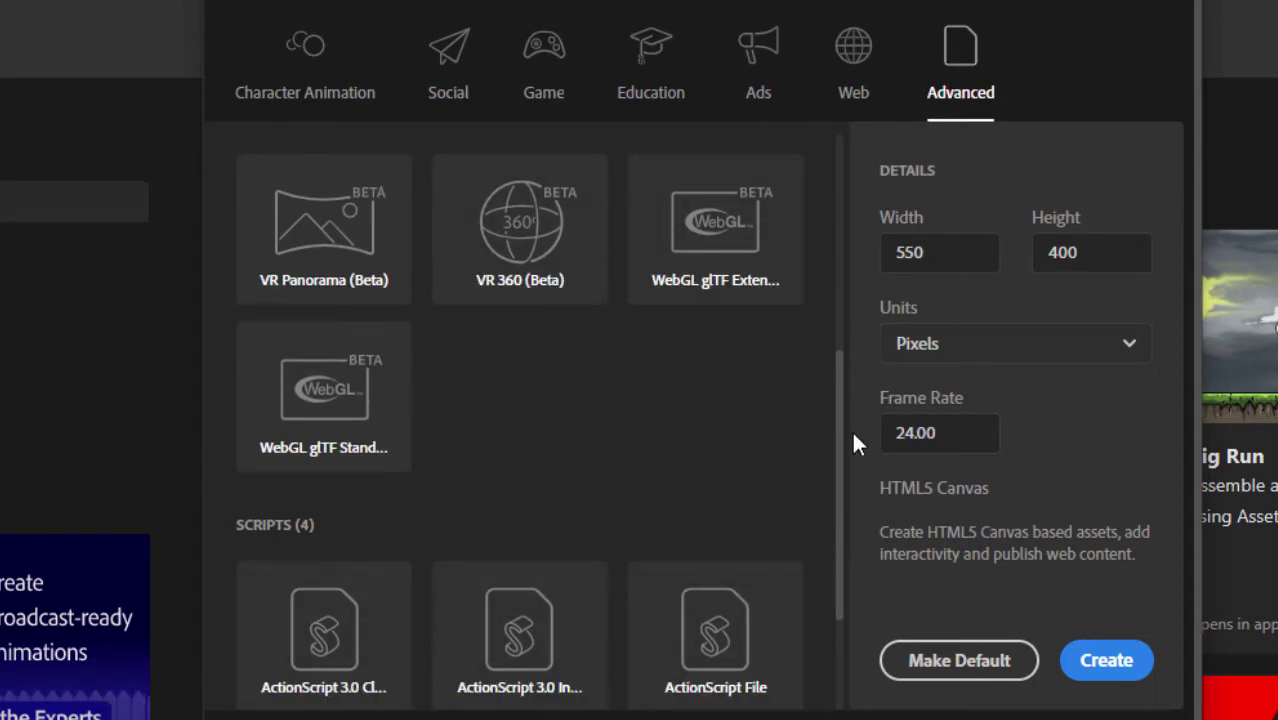
pyautogui.moveTo(839, 462); pyautogui.dragTo(836, 551)
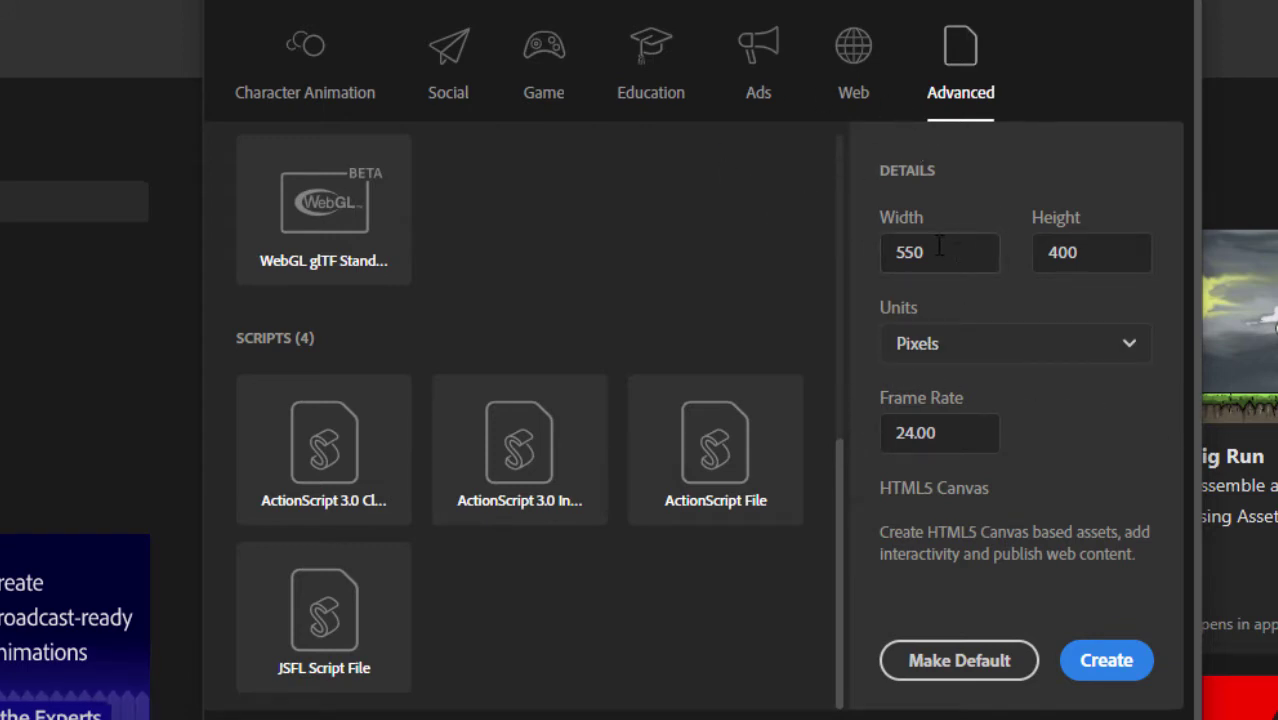
pyautogui.moveTo(941, 255); pyautogui.dragTo(882, 264)
pyautogui.moveTo(1101, 263); pyautogui.dragTo(1016, 257)
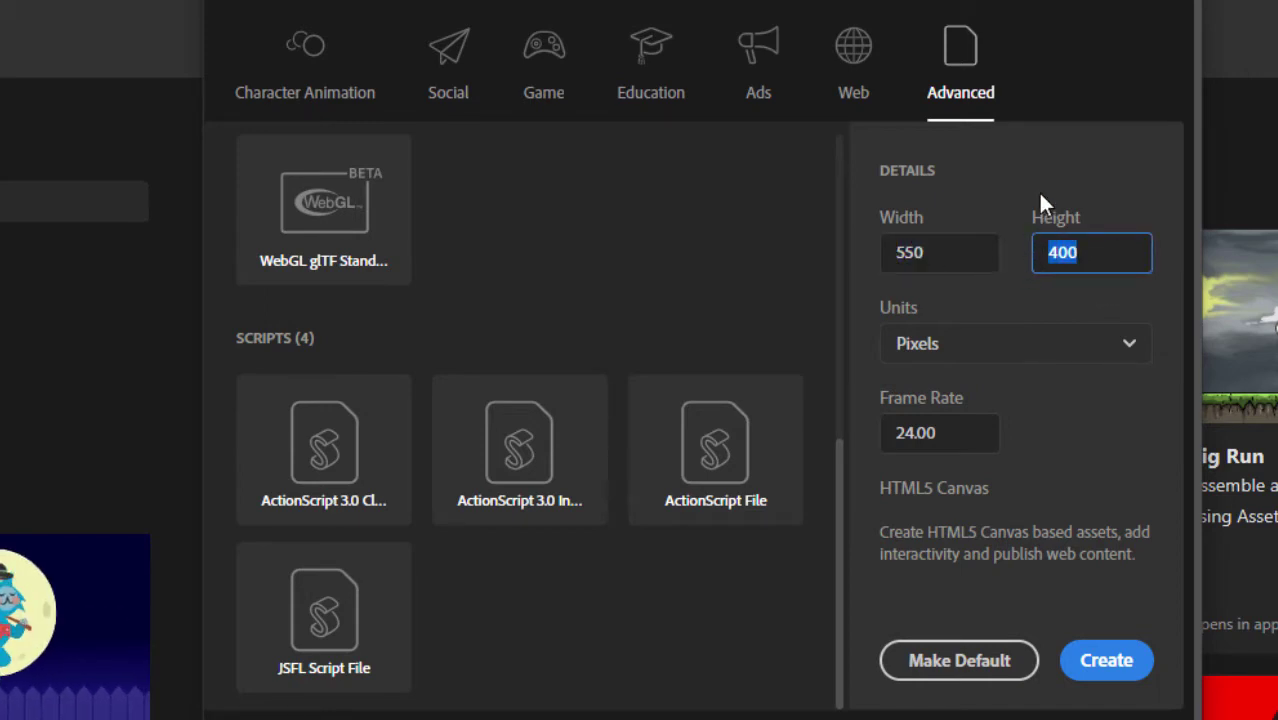
# Inspect the width and height settings of the Social category's Small preset.
pyautogui.click(440, 80)
pyautogui.click(926, 253)
pyautogui.doubleClick(926, 253)
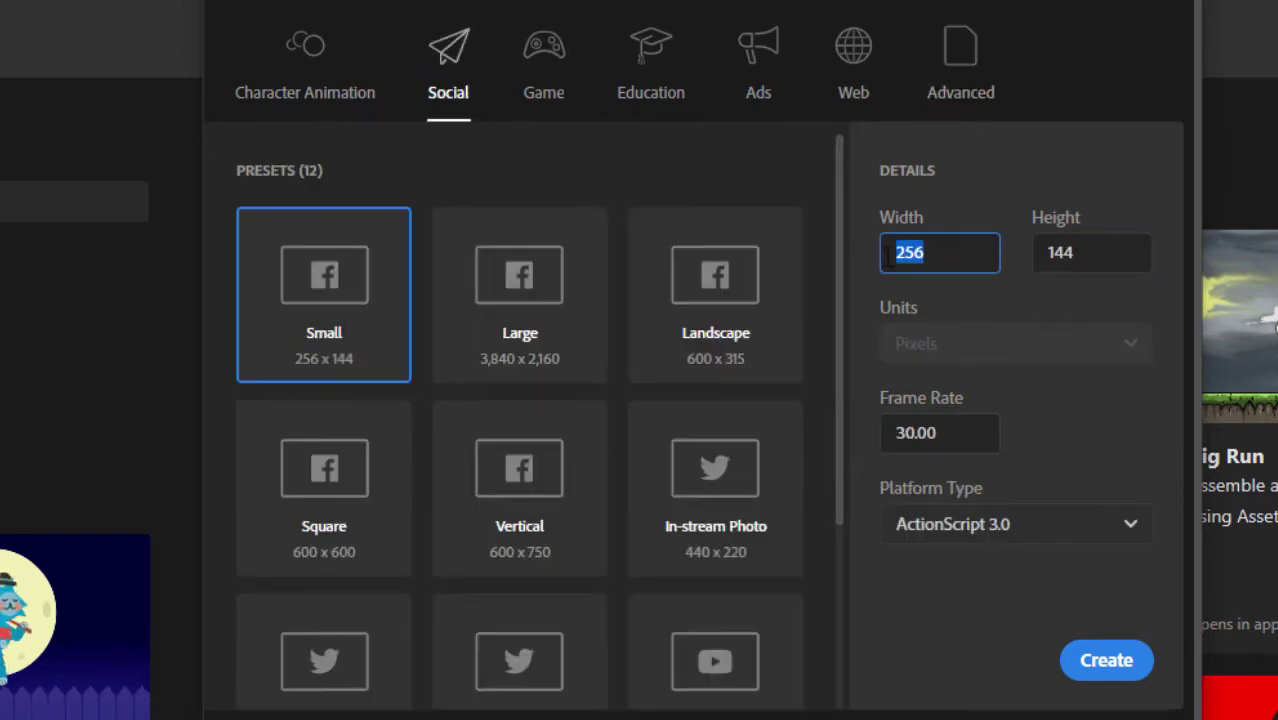
pyautogui.click(1055, 252)
pyautogui.moveTo(1055, 252); pyautogui.dragTo(1030, 285)
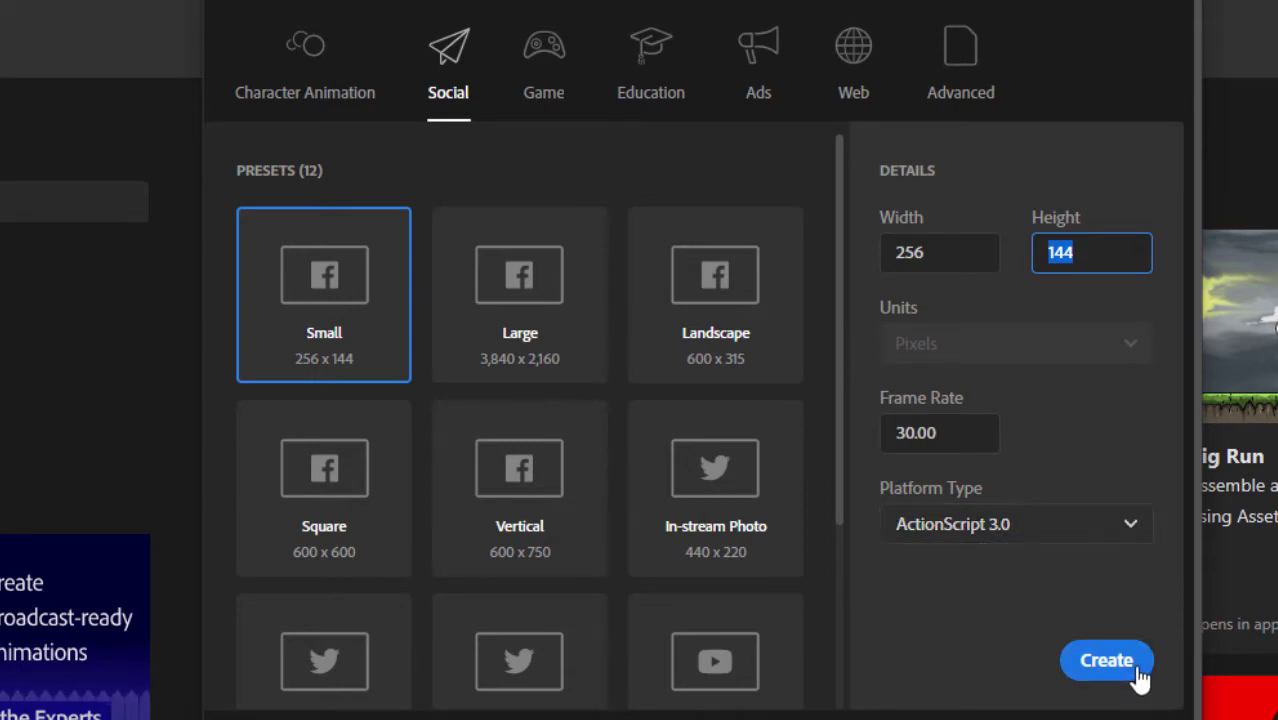
# Create a new document from the Social category's YouTube HD preset, 1280 x 720 pixels at 30 fps with ActionScript 3.0.
pyautogui.click(472, 80)
pyautogui.scroll(-1, 840, 272)
pyautogui.moveTo(840, 272); pyautogui.dragTo(838, 493)
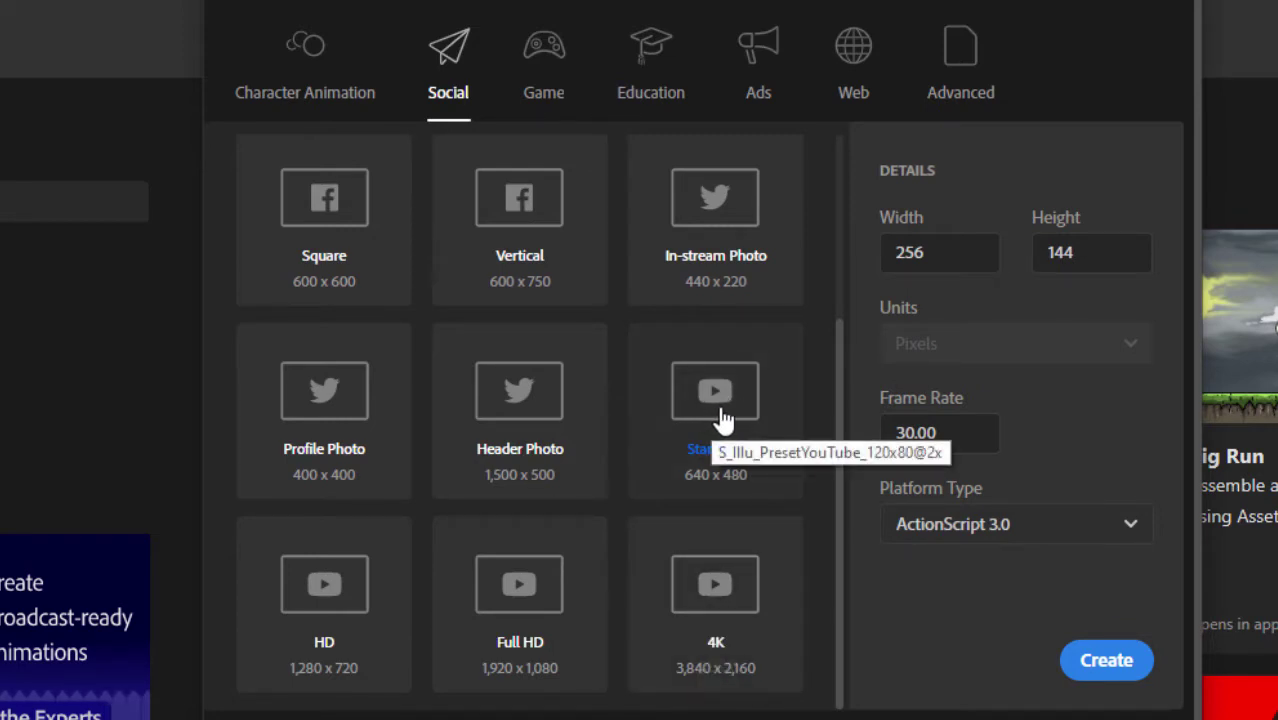
pyautogui.click(318, 592)
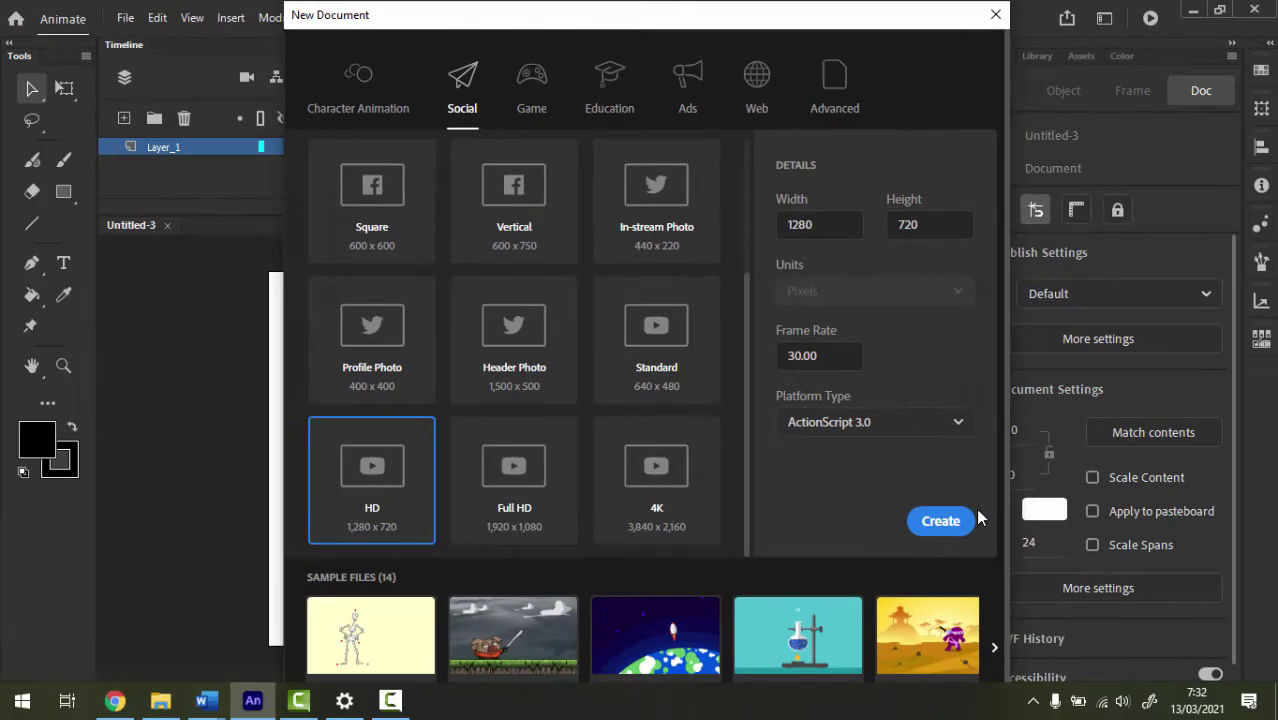
pyautogui.click(970, 518)
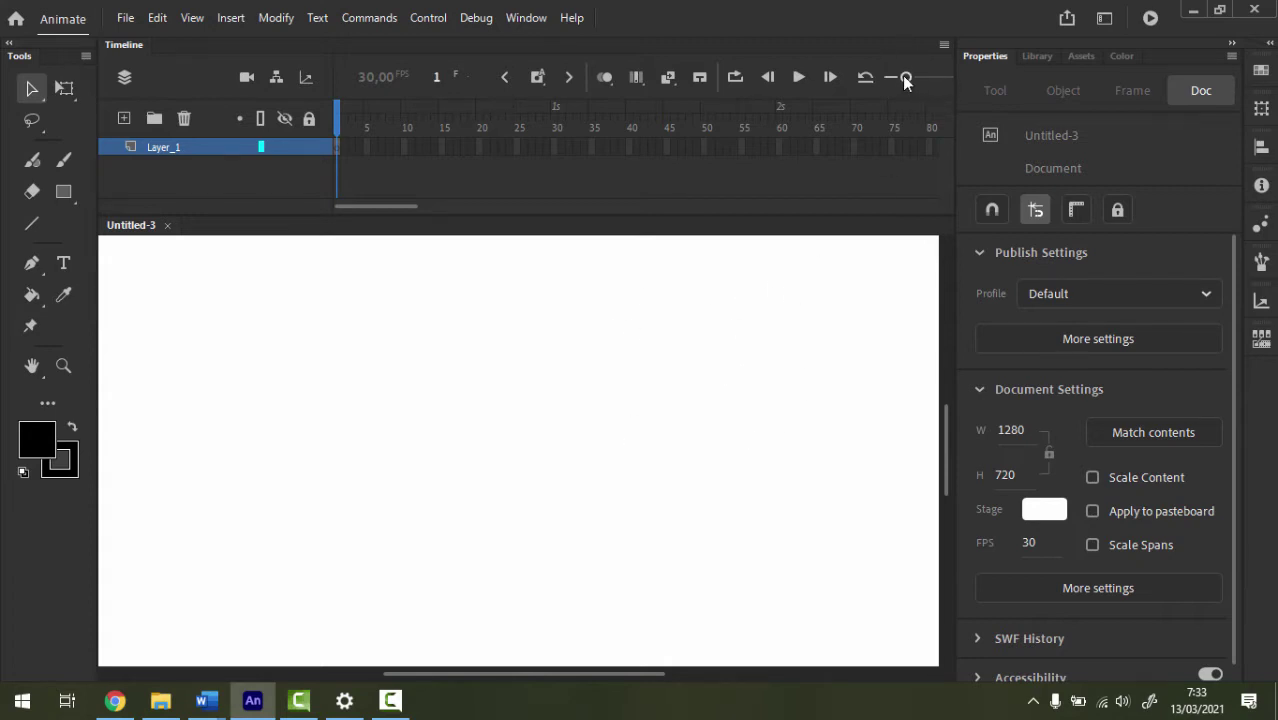
# Zoom the timeline out slightly to show more frames and fit the whole stage in the workspace.
pyautogui.moveTo(900, 80); pyautogui.dragTo(903, 82)
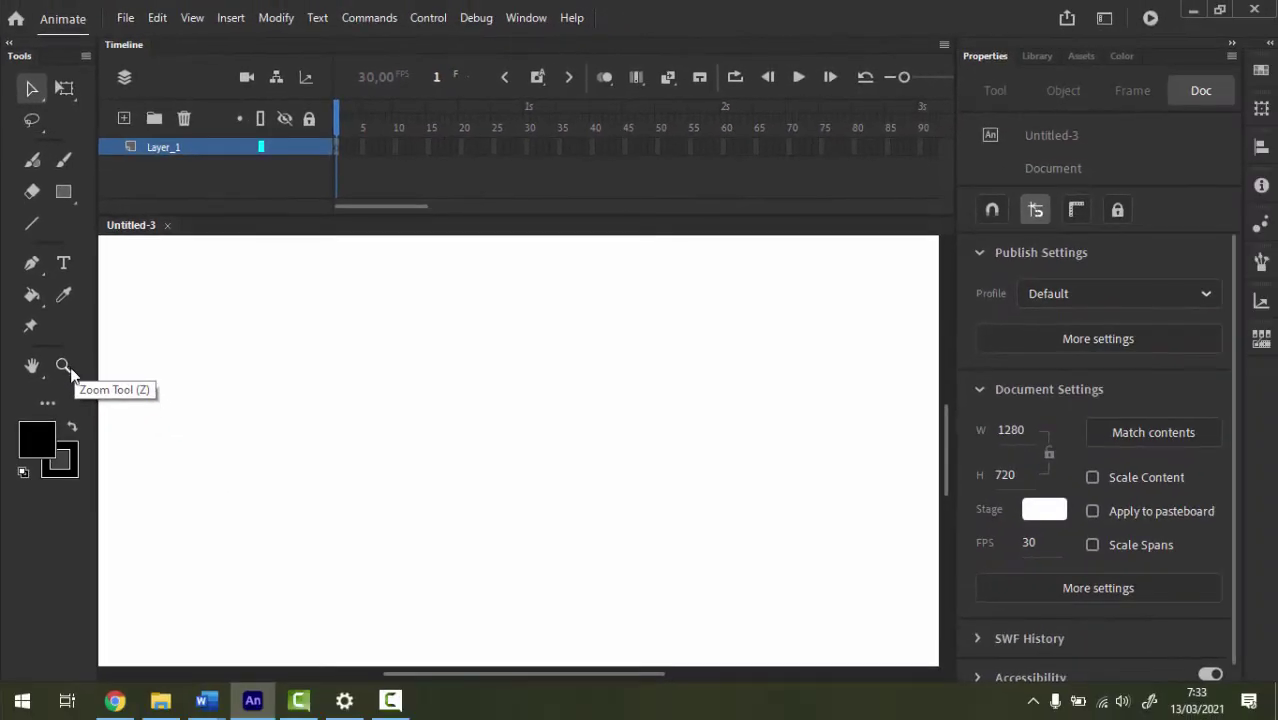
pyautogui.hotkey('ctrl', '2')
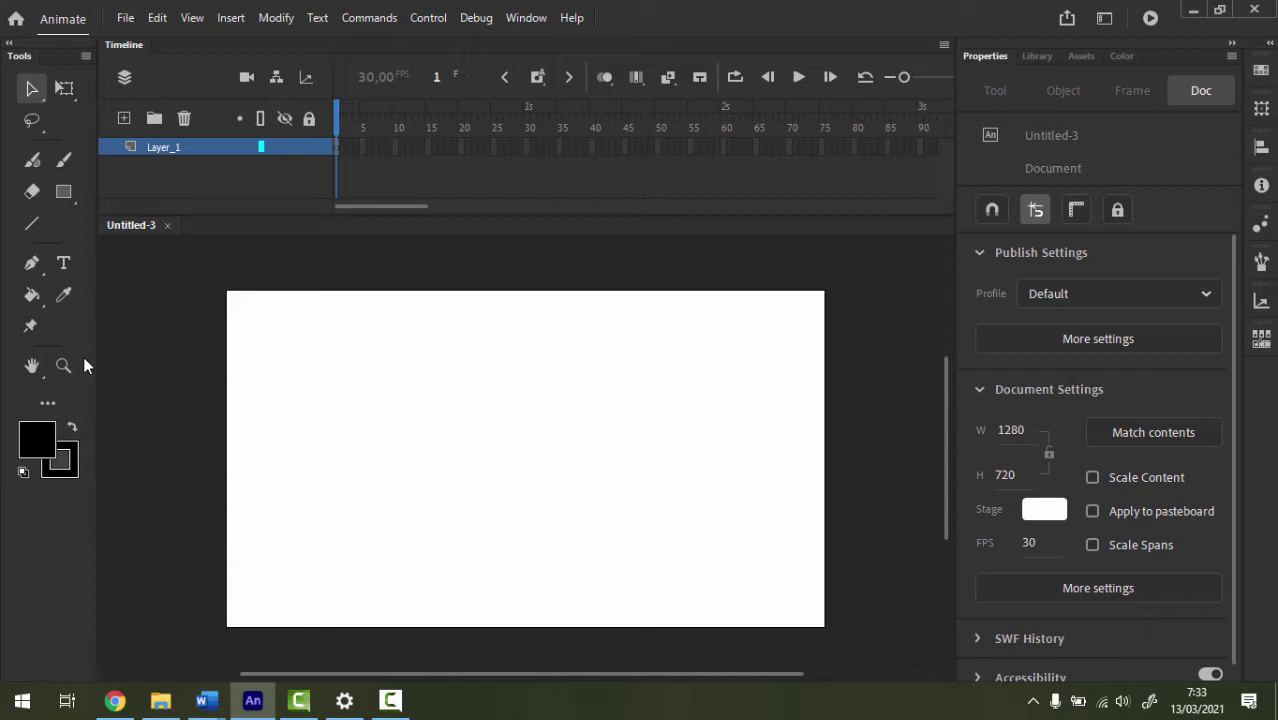
pyautogui.hotkey('ctrl', '=')
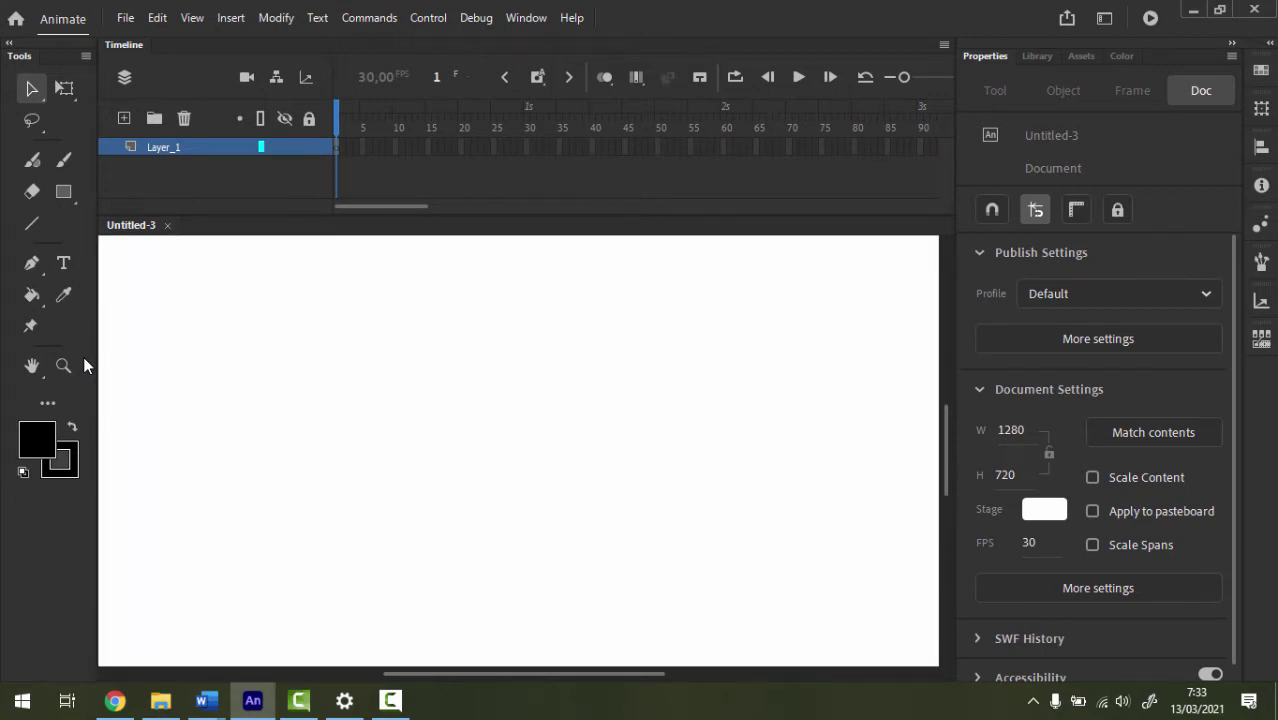
pyautogui.hotkey('ctrl', '2')
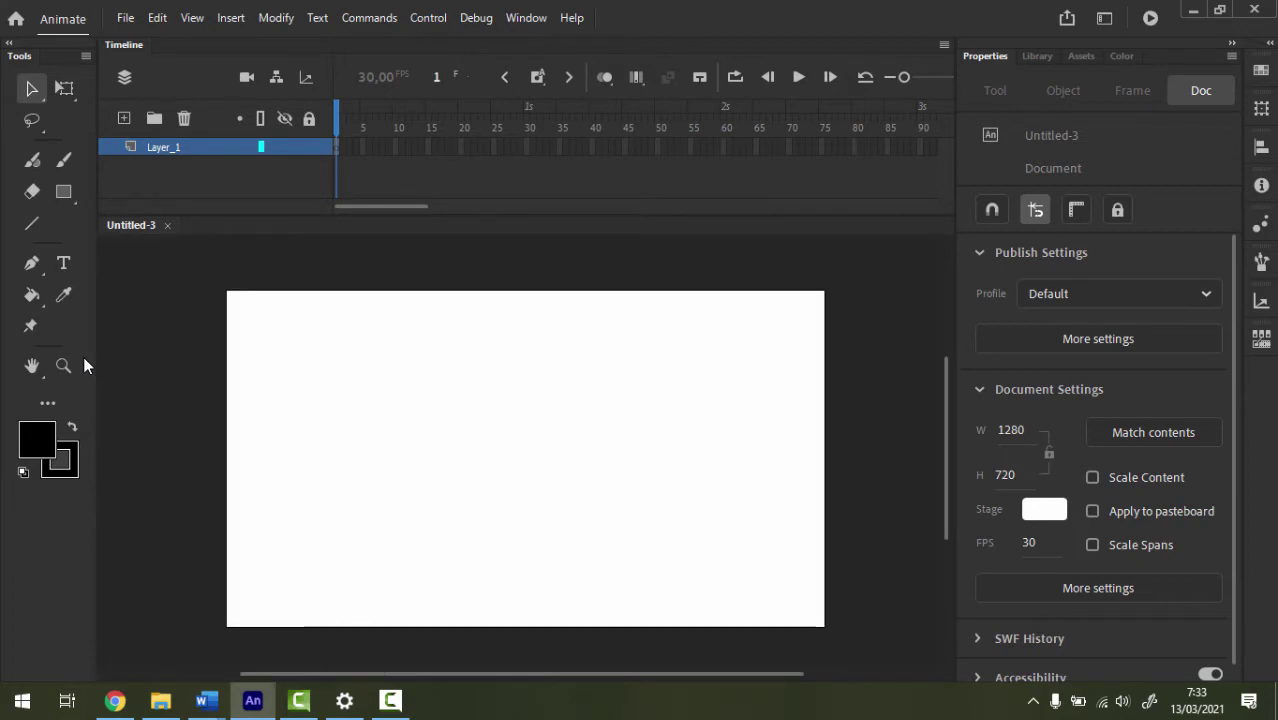
pyautogui.hotkey('ctrl', '=')
pyautogui.hotkey('ctrl', '2')
pyautogui.hotkey('ctrl', '=')
pyautogui.hotkey('ctrl', '2')
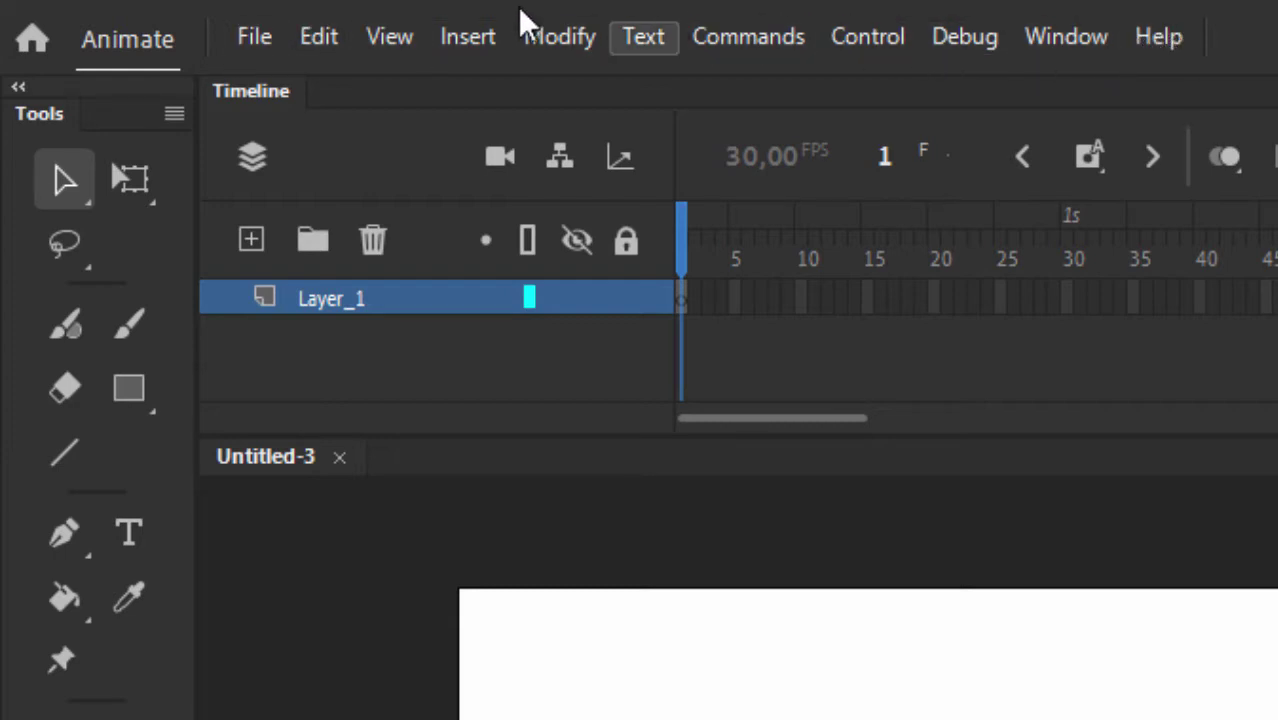
# Examine the available file, edit, view, insert, modify, text, saved-command and window commands.
pyautogui.click(262, 48)
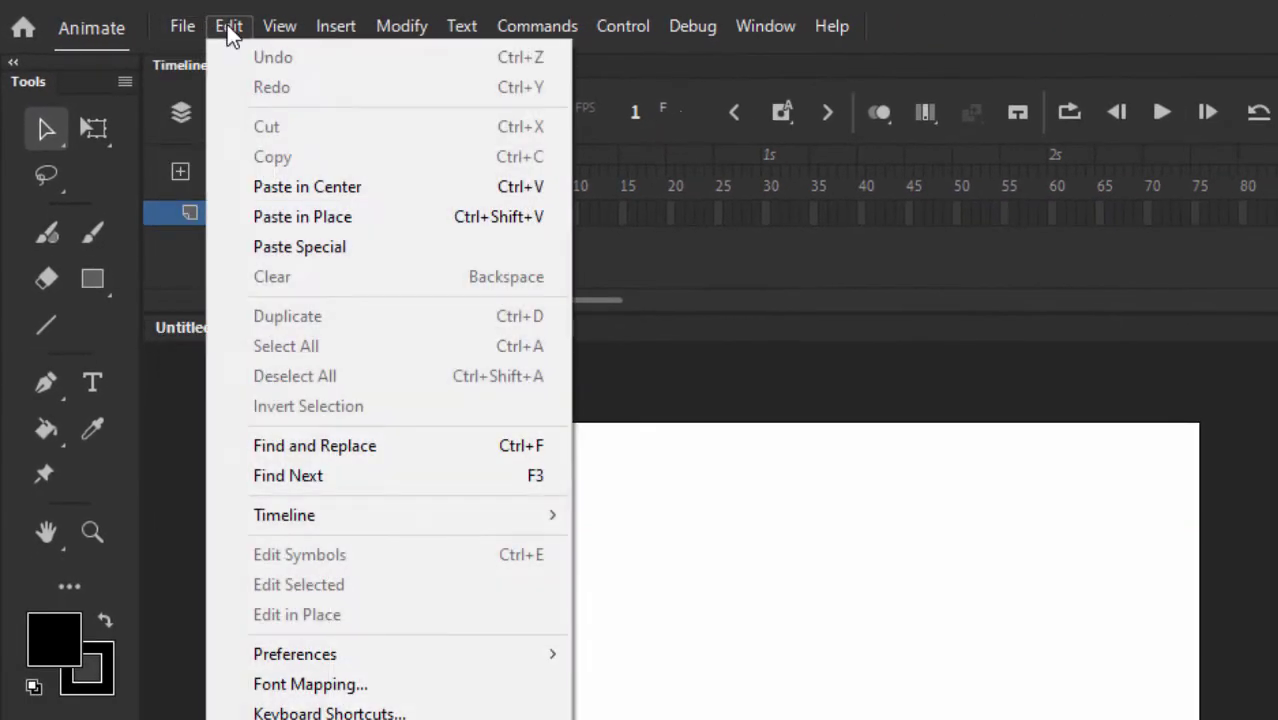
pyautogui.moveTo(281, 36)
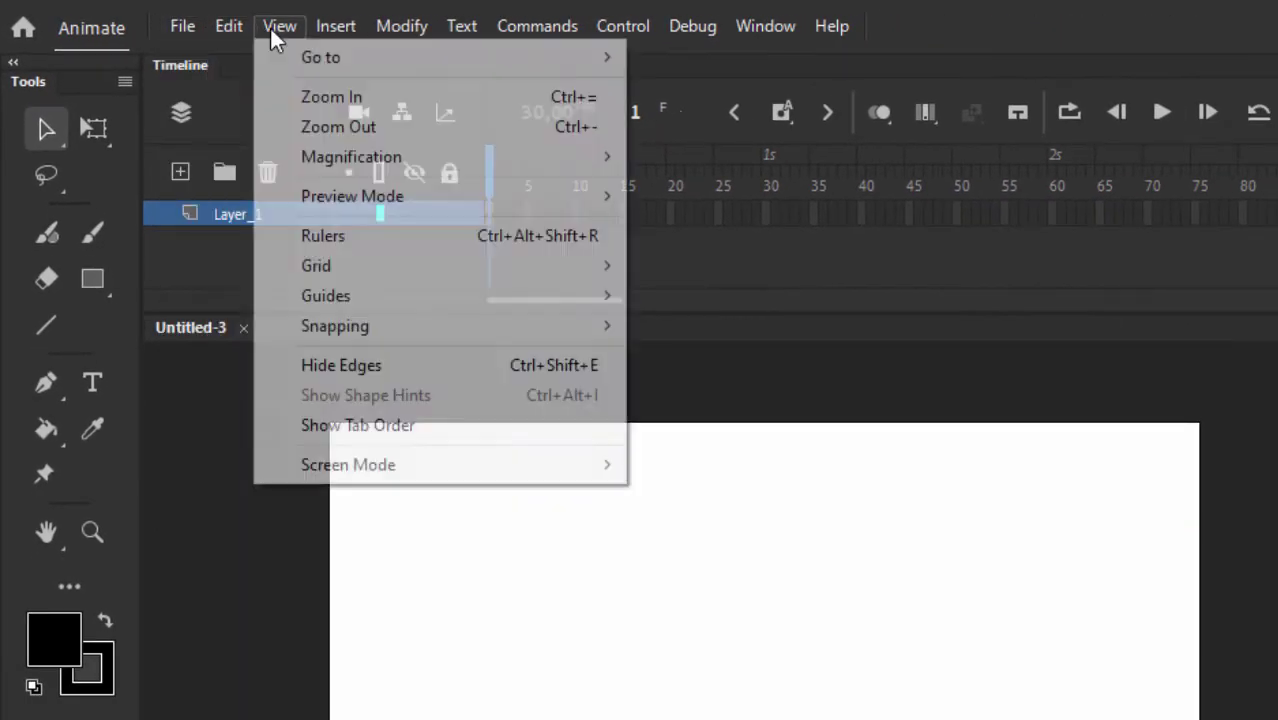
pyautogui.click(277, 30)
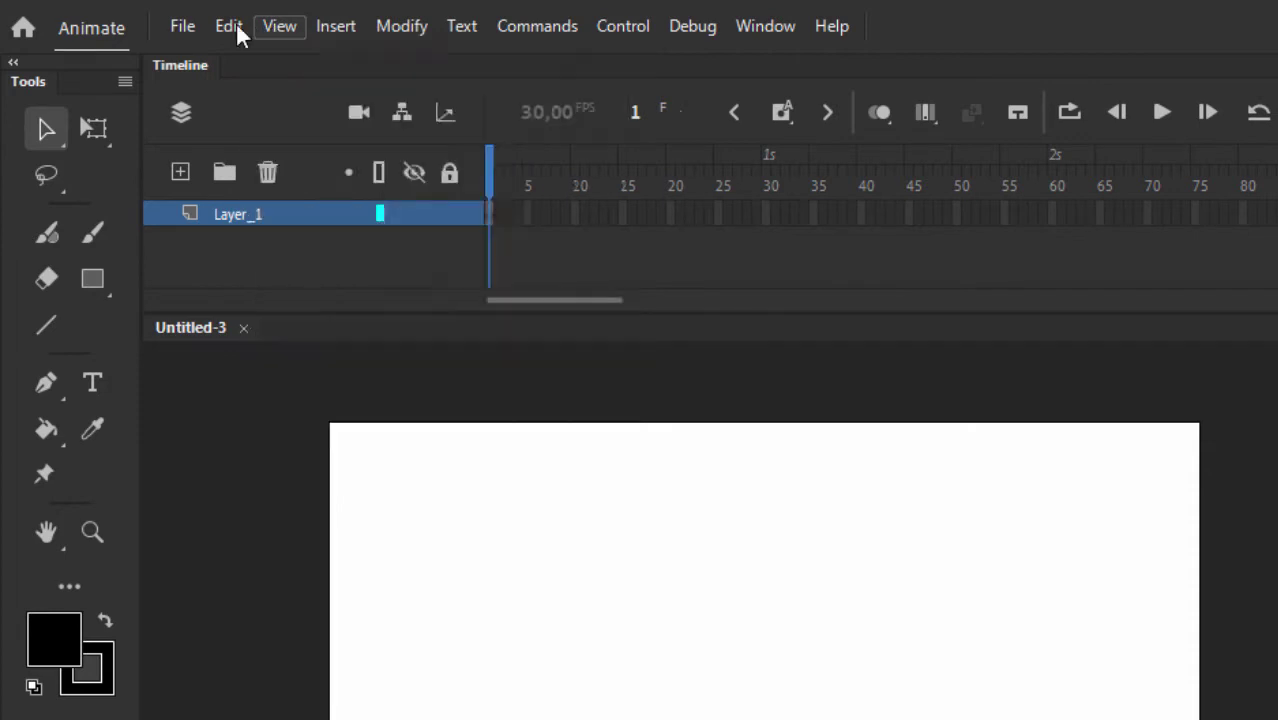
pyautogui.click(183, 27)
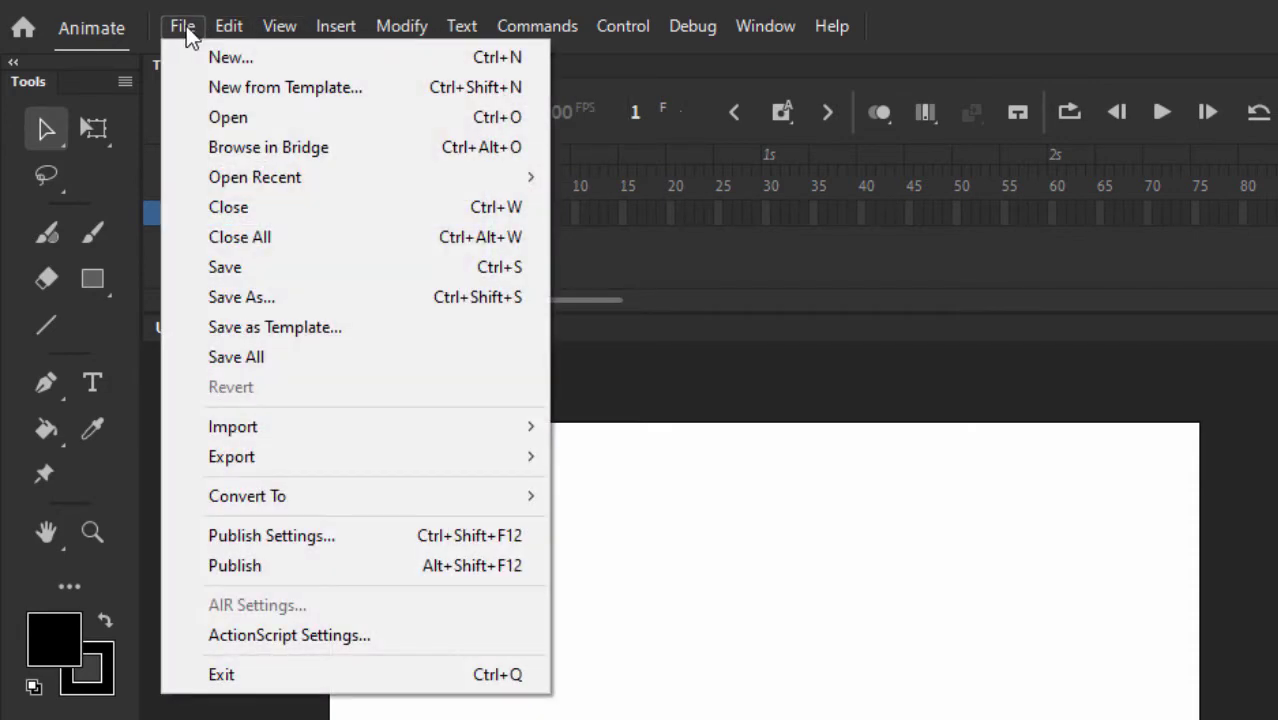
pyautogui.moveTo(226, 30)
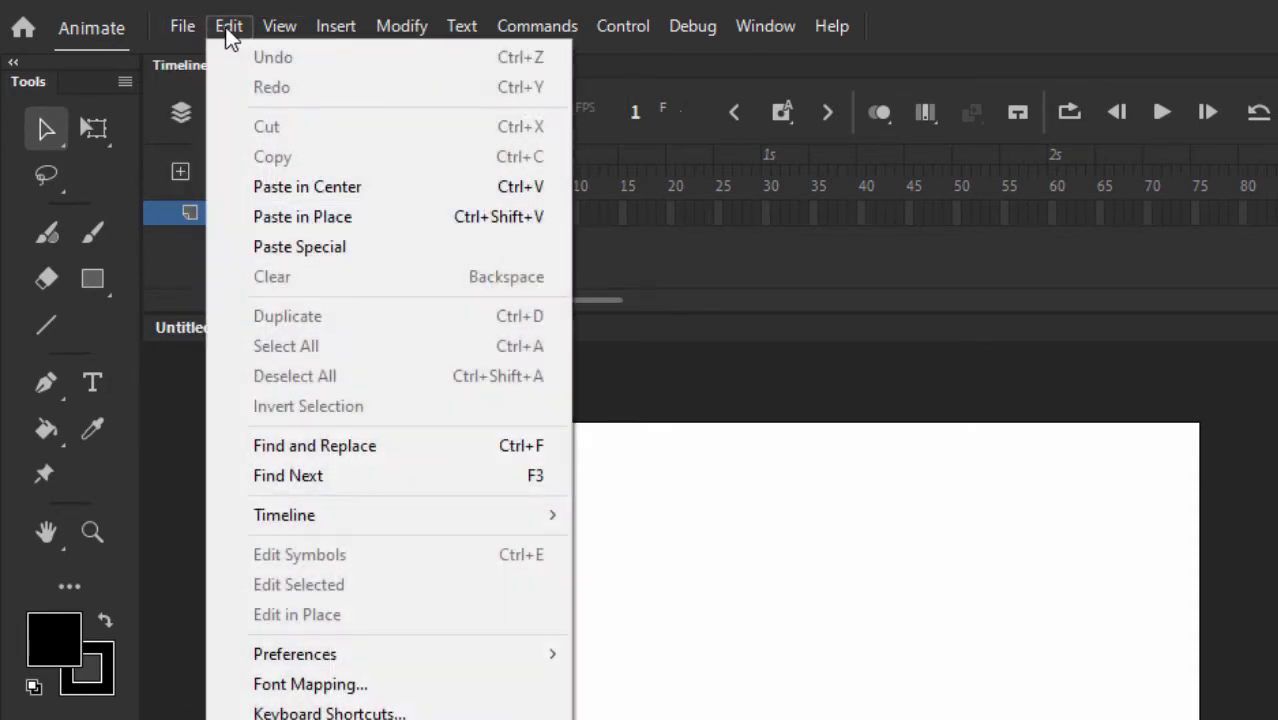
pyautogui.moveTo(270, 38)
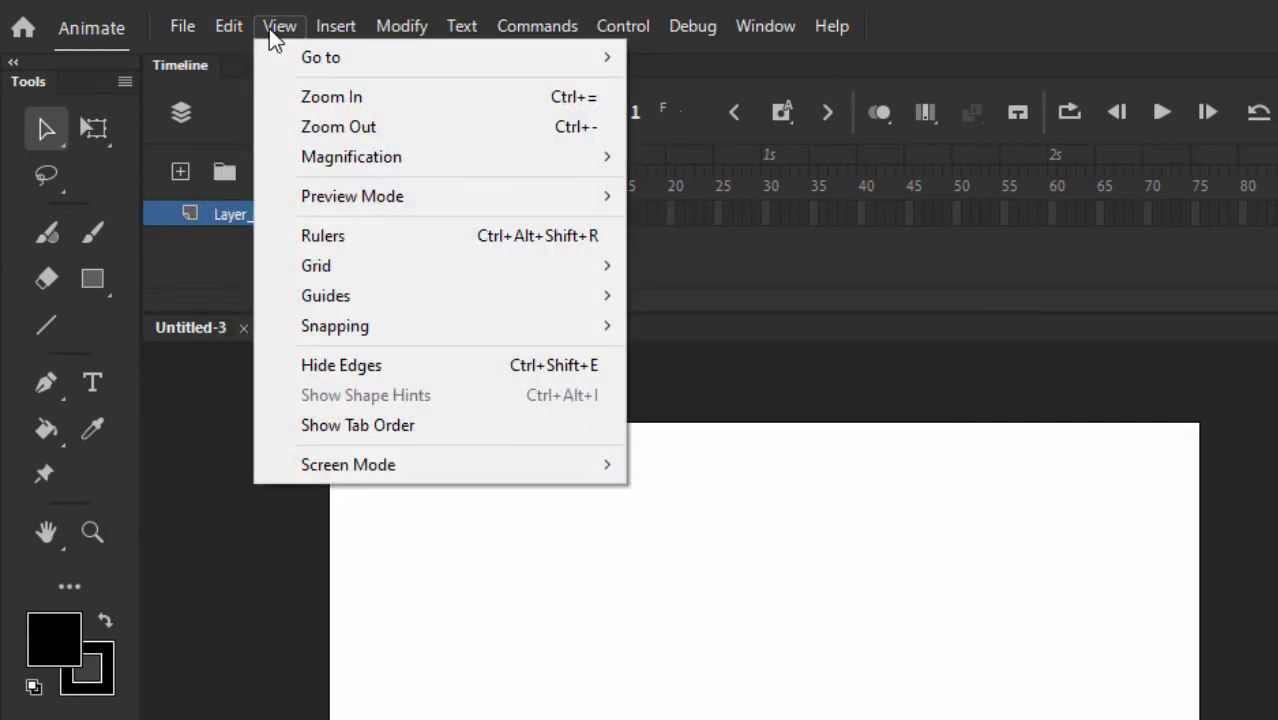
pyautogui.moveTo(334, 41)
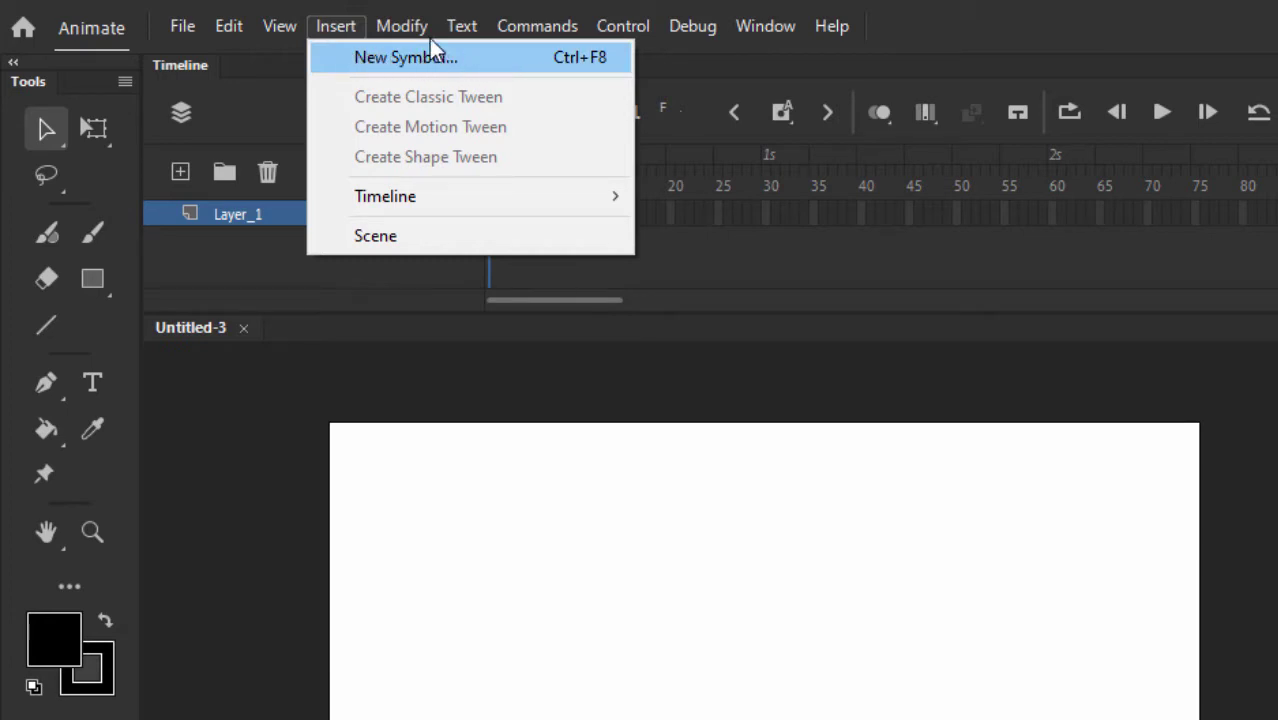
pyautogui.moveTo(418, 28)
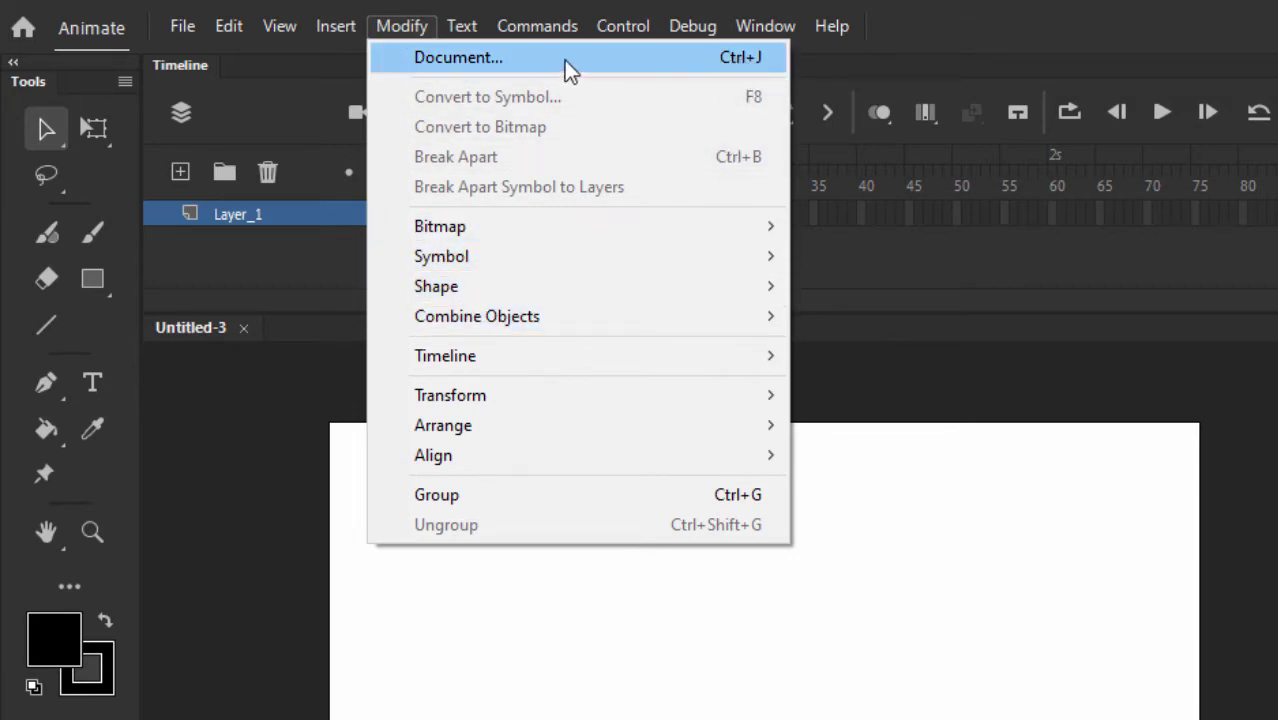
pyautogui.moveTo(465, 30)
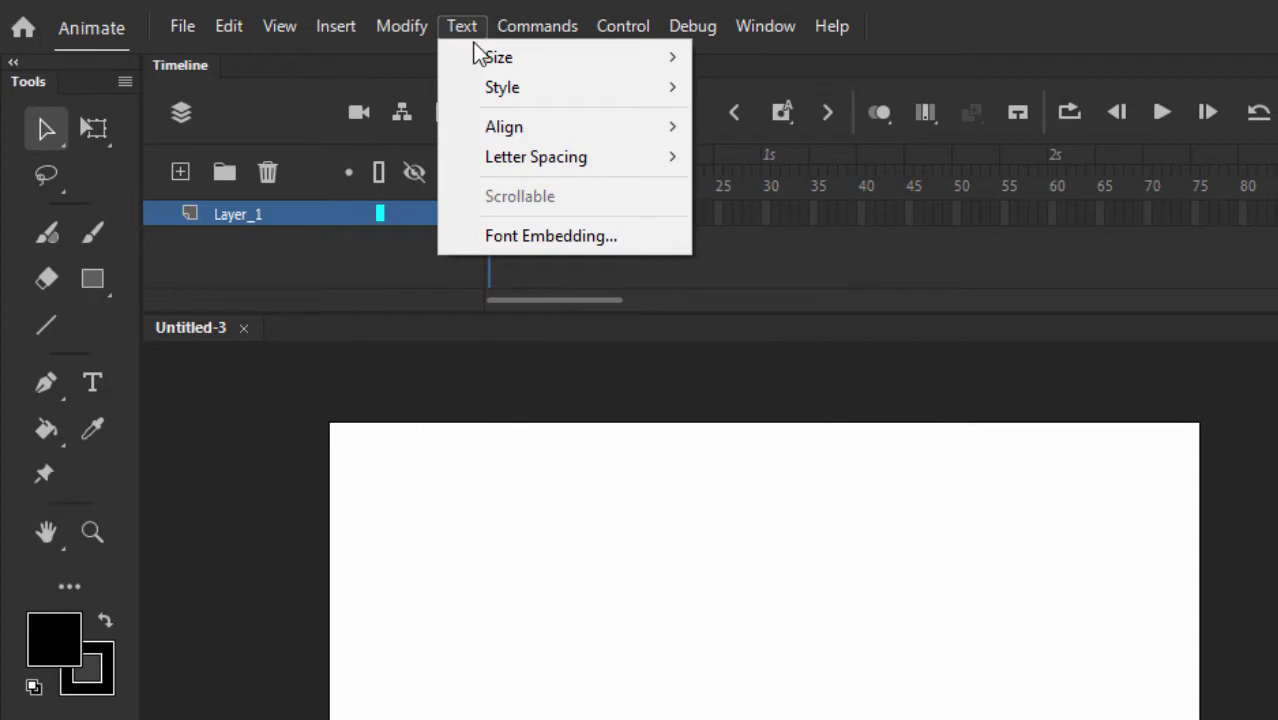
pyautogui.moveTo(526, 26)
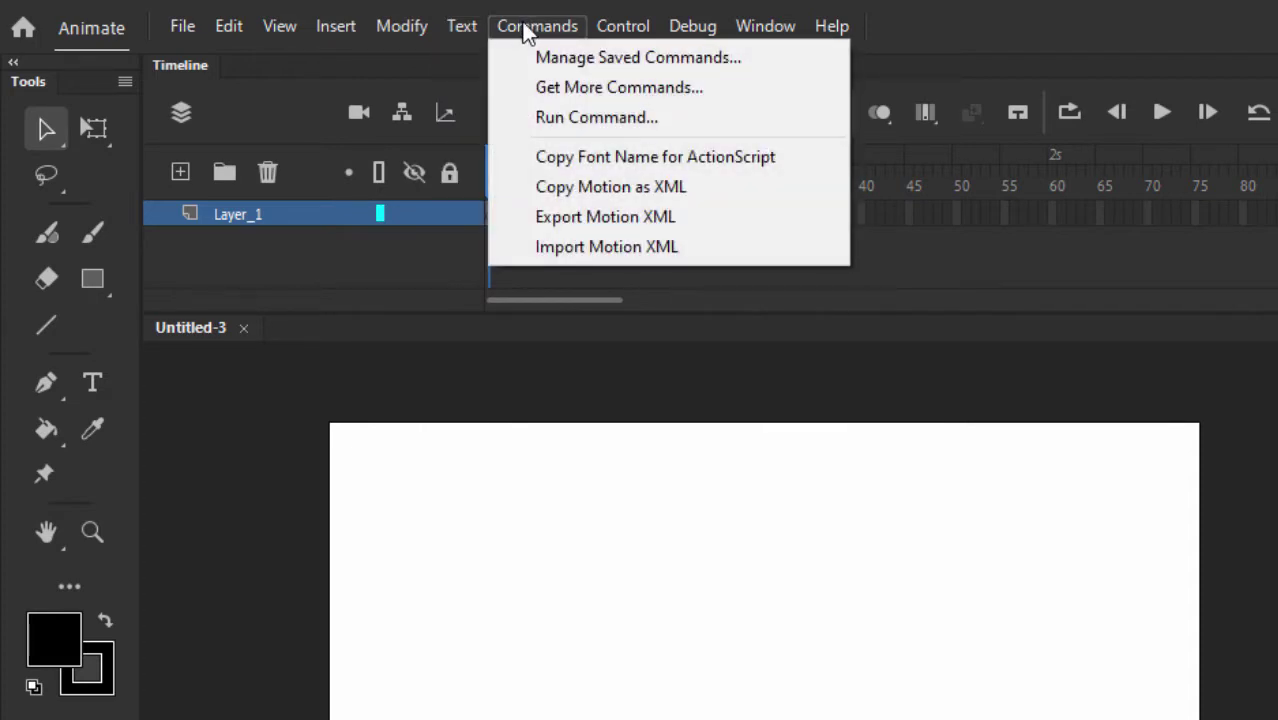
pyautogui.moveTo(767, 30)
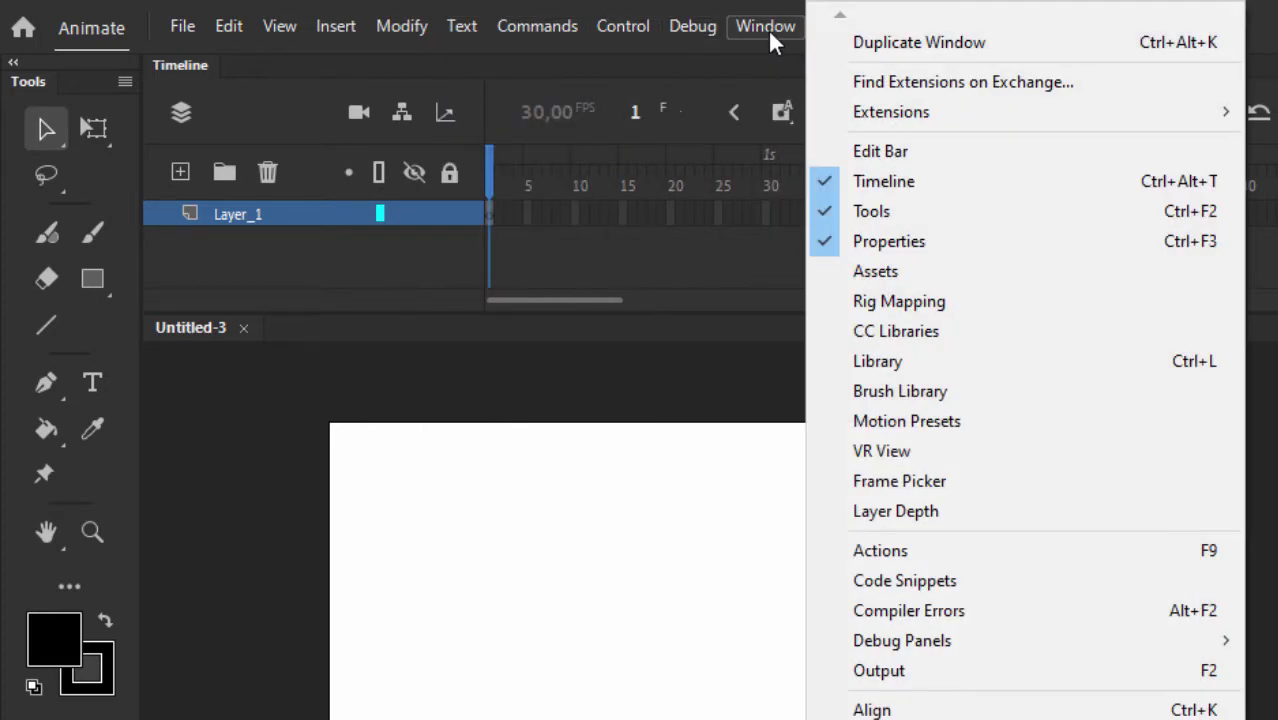
# Try out the Classic workspace layout followed by the Designer workspace layout.
pyautogui.moveTo(622, 26)
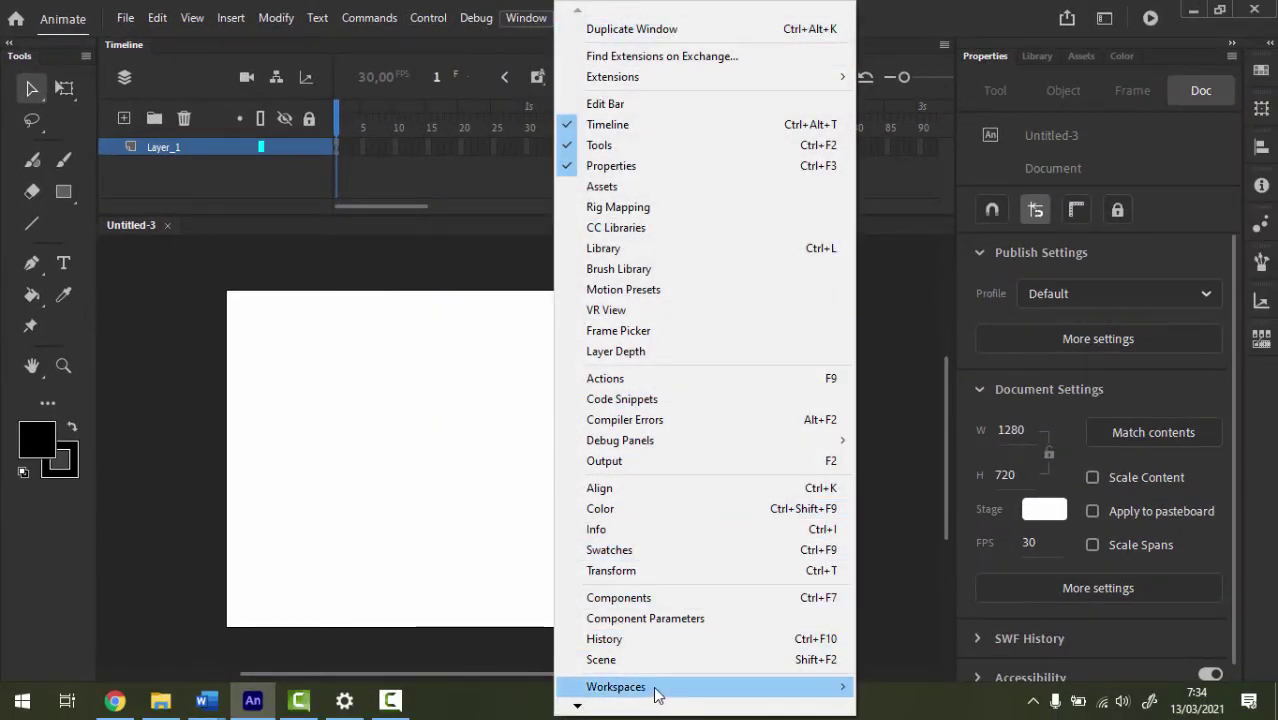
pyautogui.moveTo(657, 695)
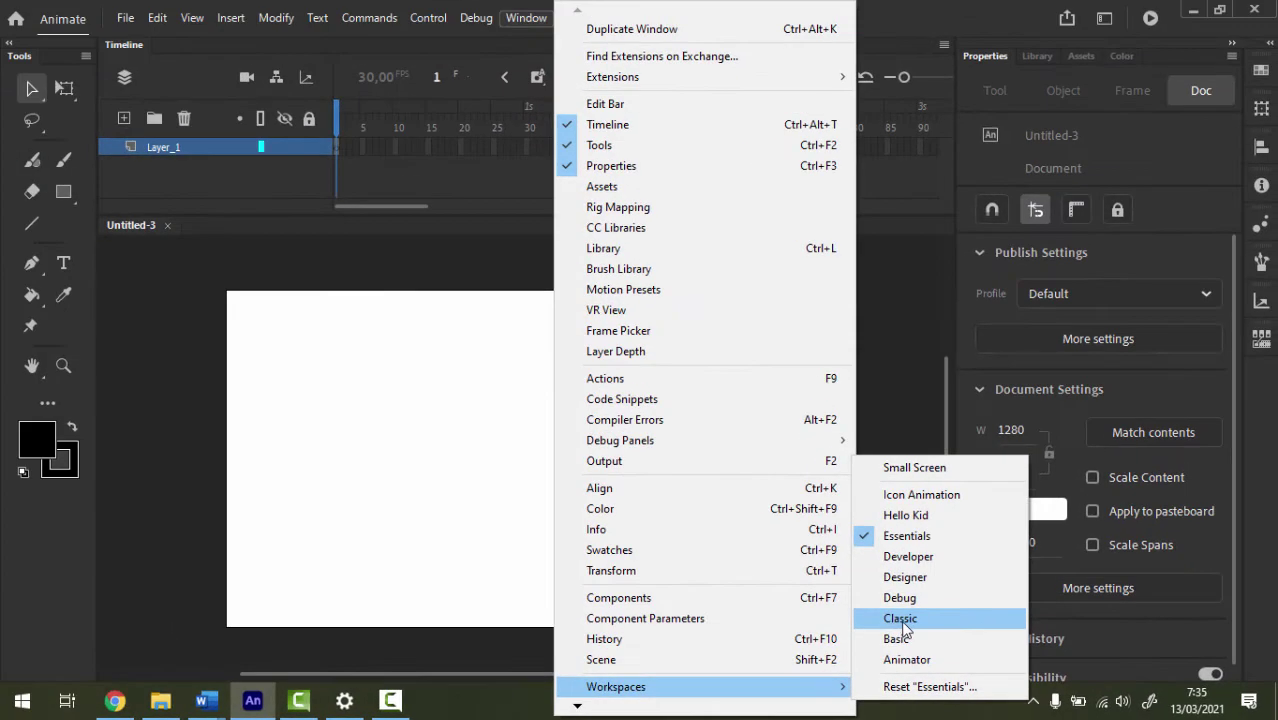
pyautogui.click(906, 620)
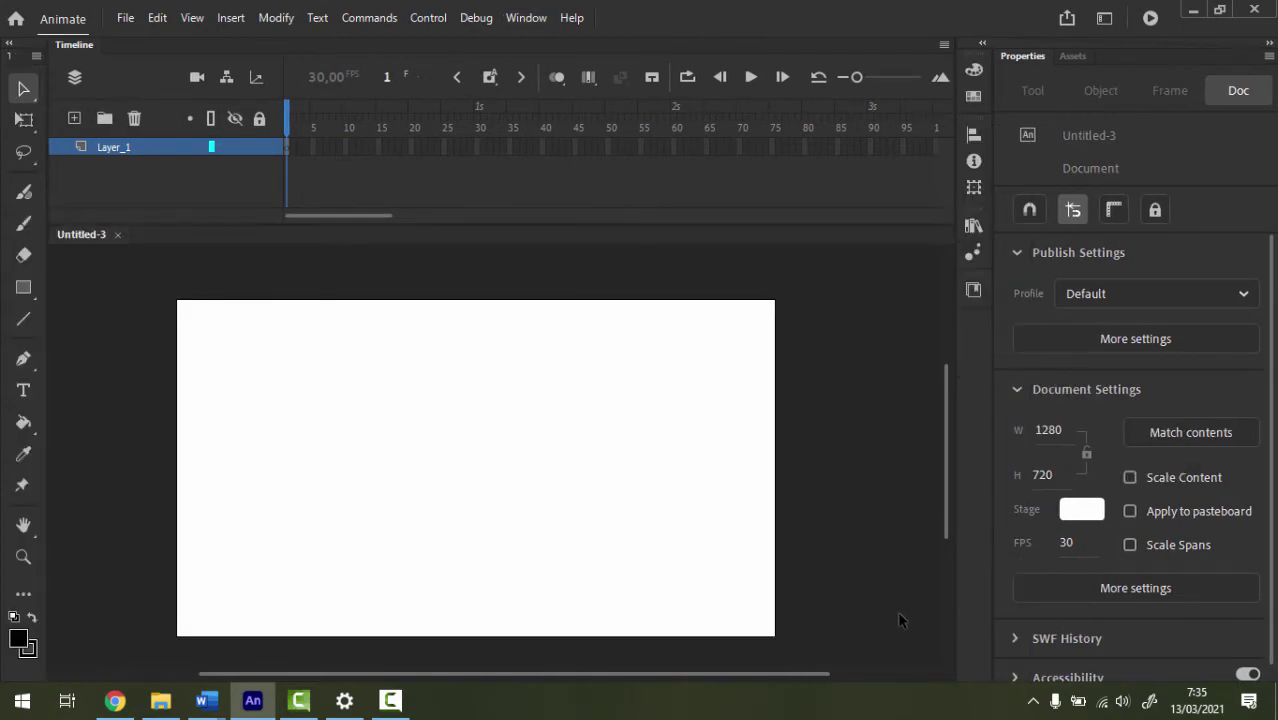
pyautogui.click(528, 22)
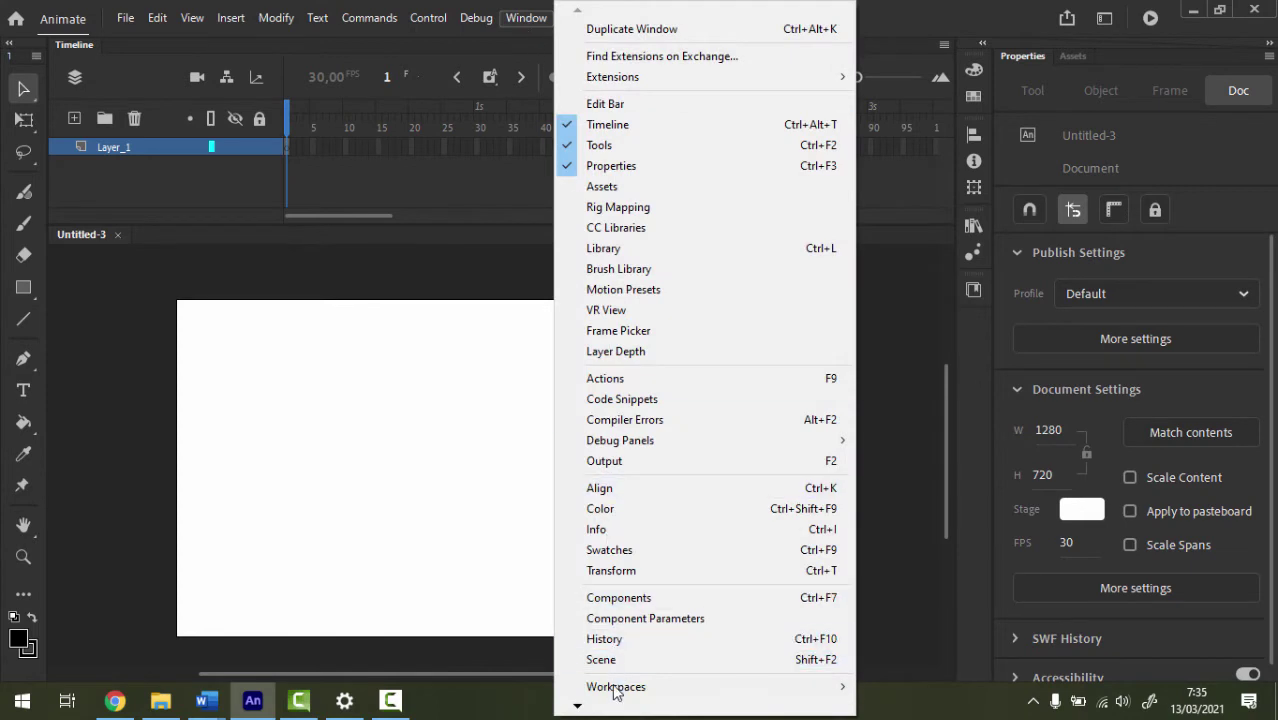
pyautogui.moveTo(615, 690)
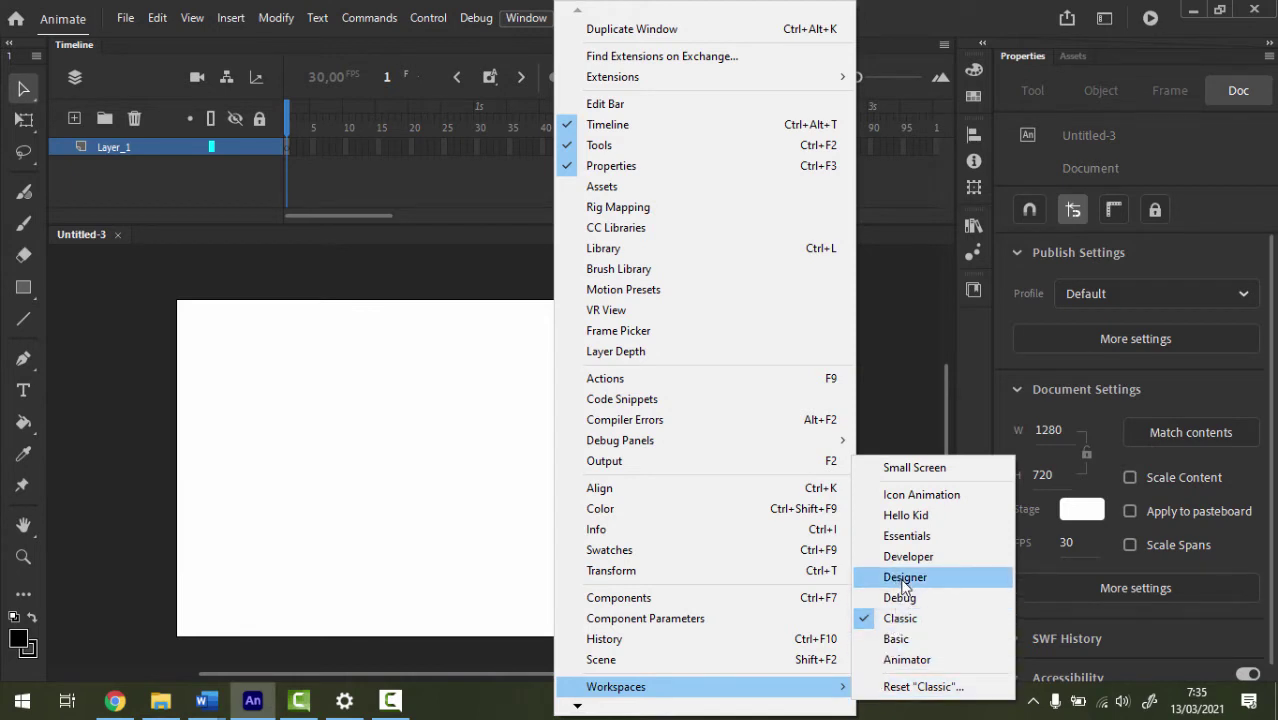
pyautogui.click(902, 580)
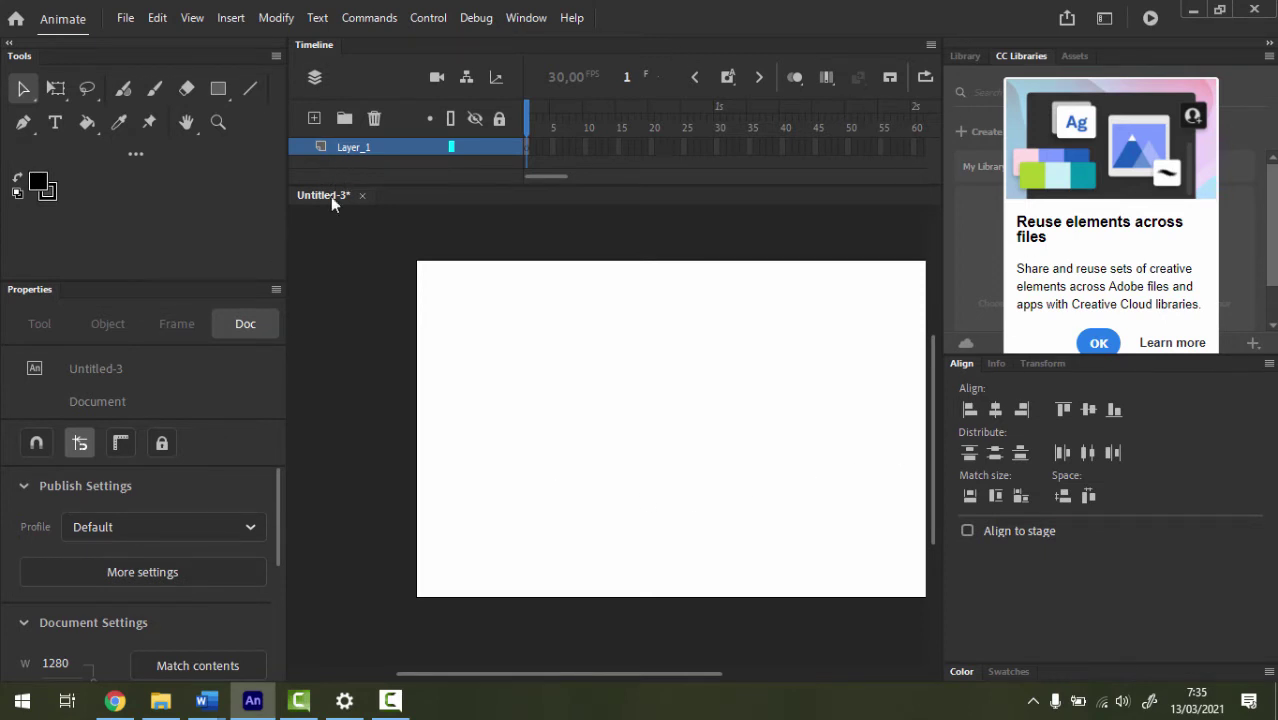
# Switch the workspace to Essentials, activate the Selection tool and check the list of available panels.
pyautogui.click(527, 18)
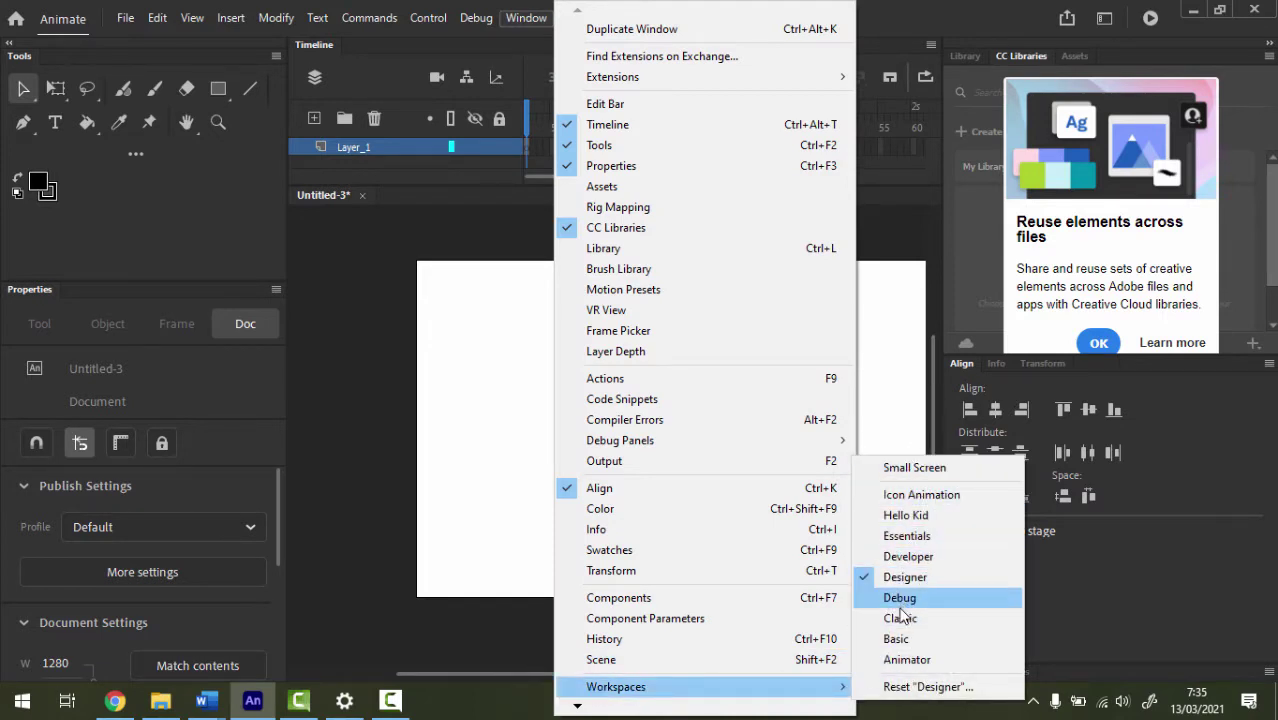
pyautogui.click(920, 540)
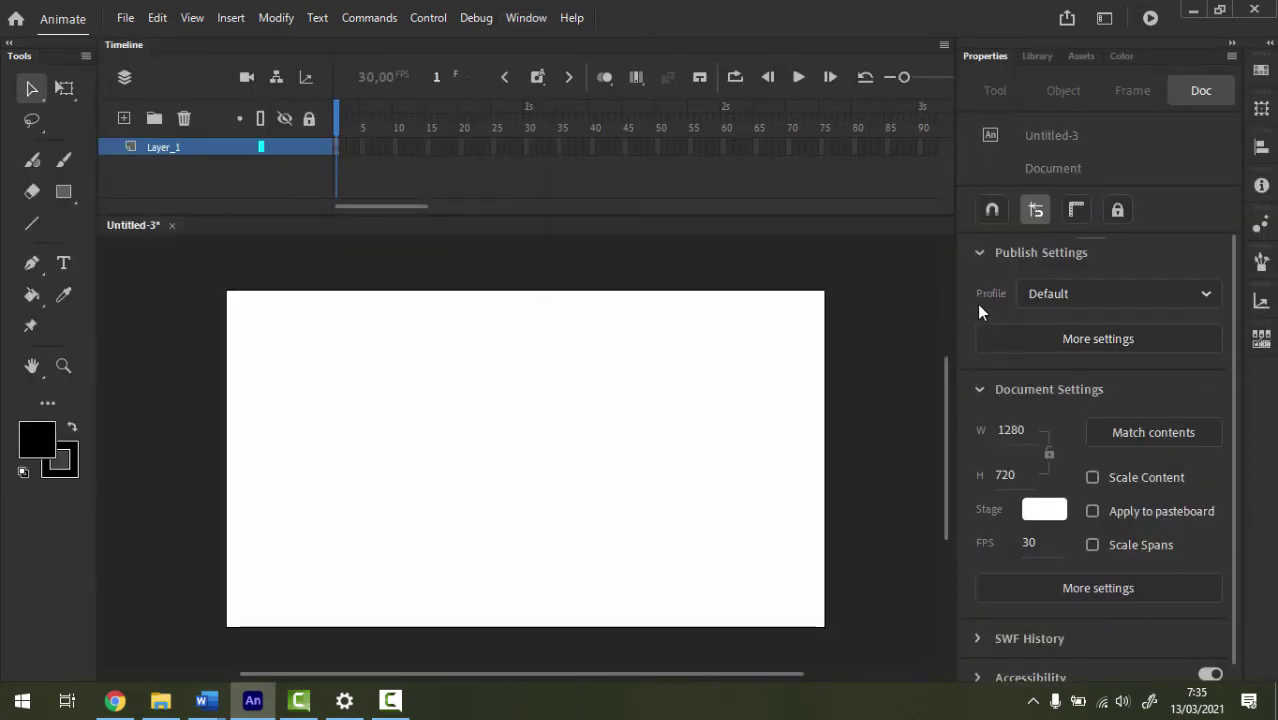
pyautogui.click(40, 92)
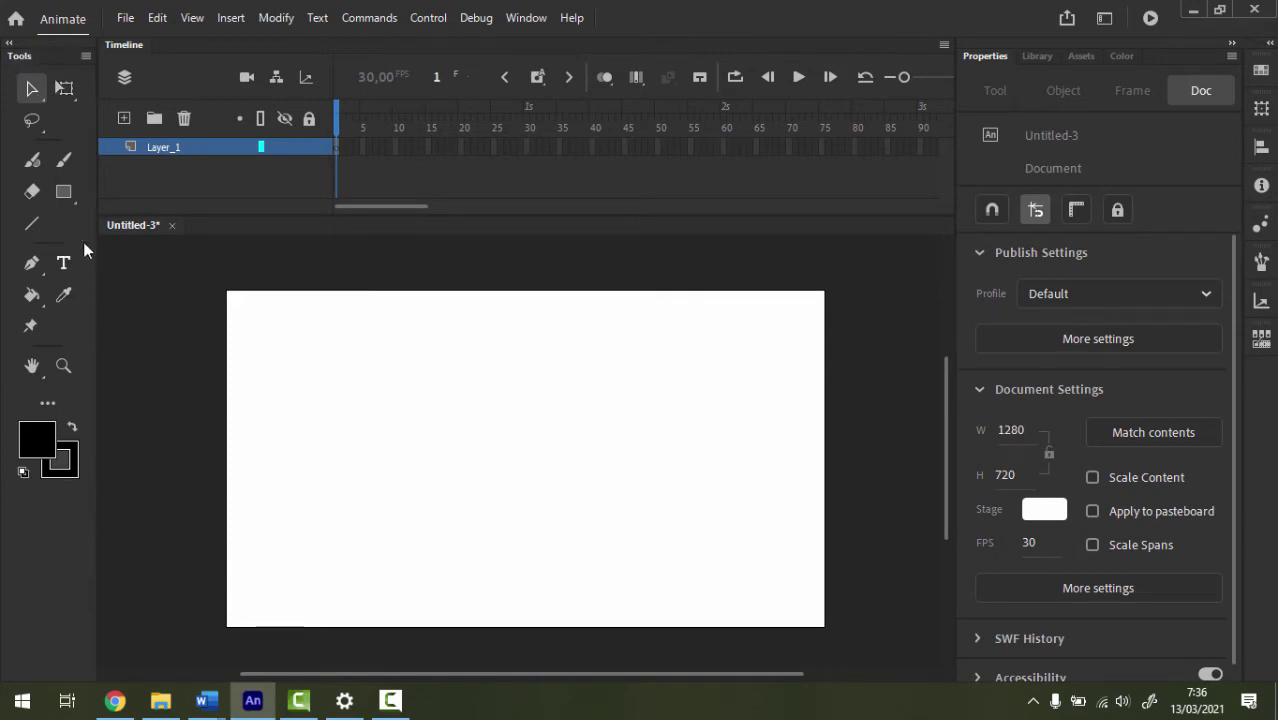
pyautogui.click(528, 18)
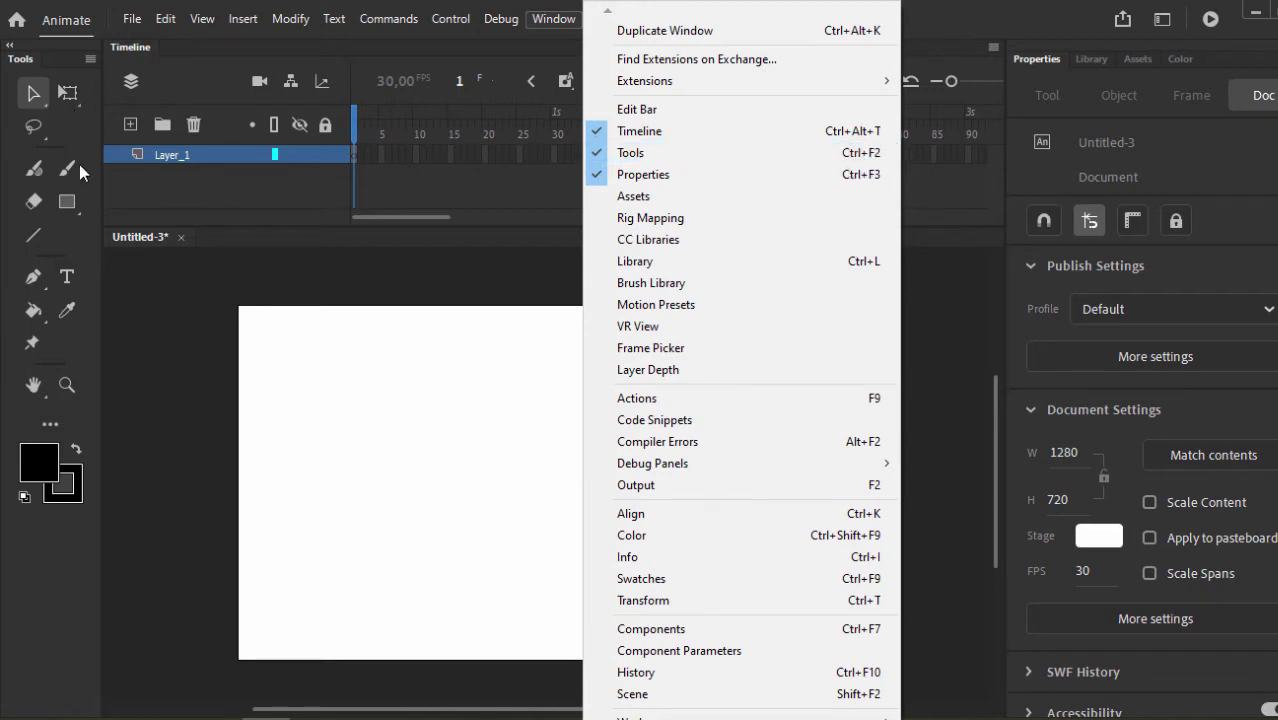
pyautogui.click(123, 348)
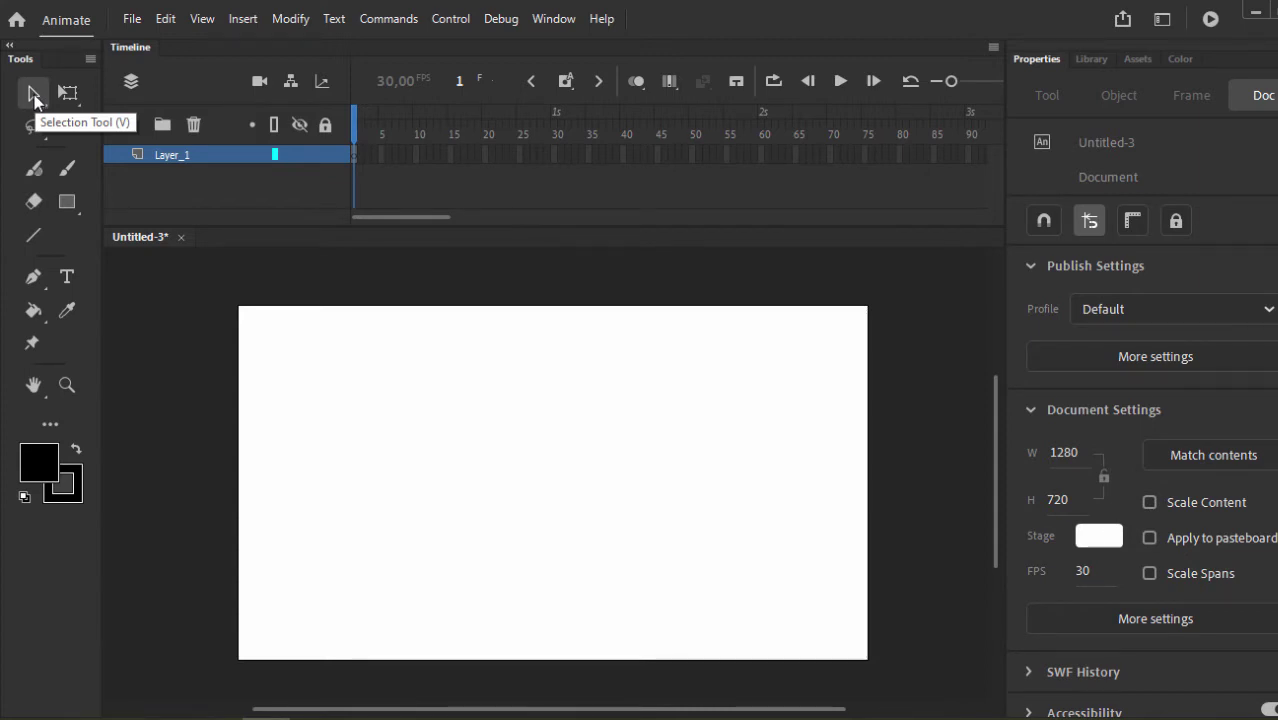
# Examine the tool variants grouped with the Selection, Free Transform and Lasso tools.
pyautogui.click(35, 98)
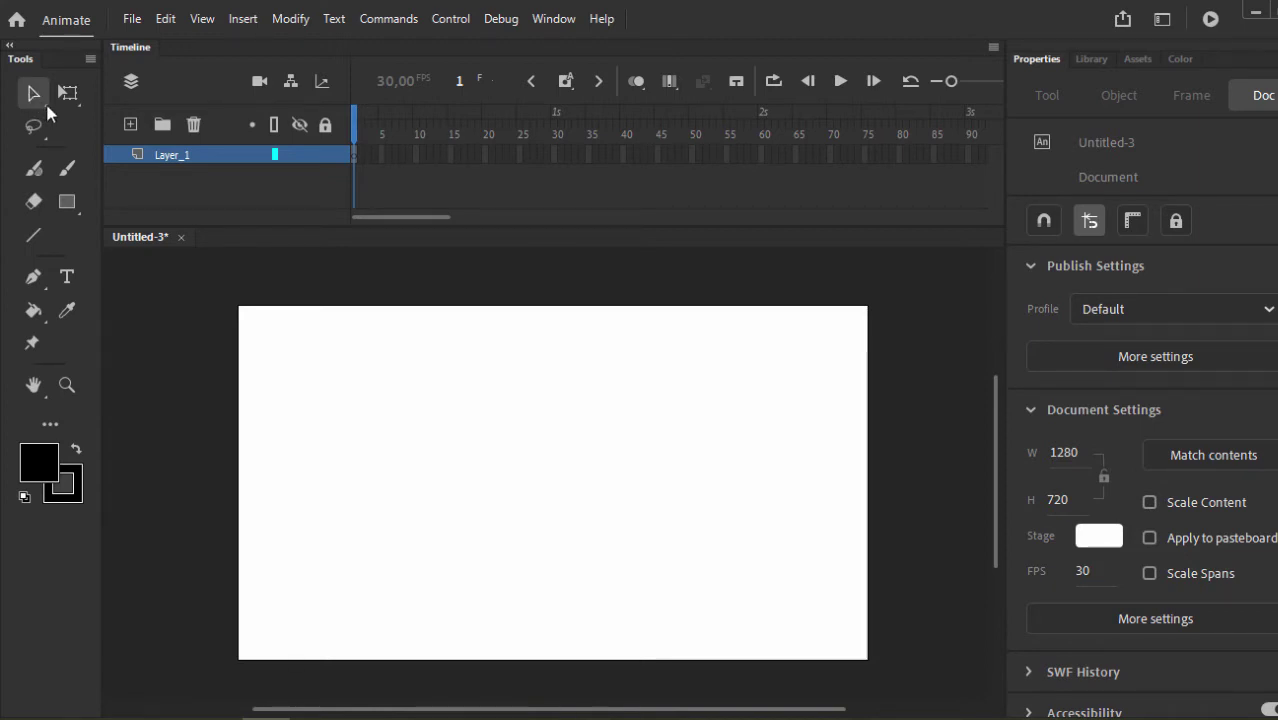
pyautogui.click(47, 108)
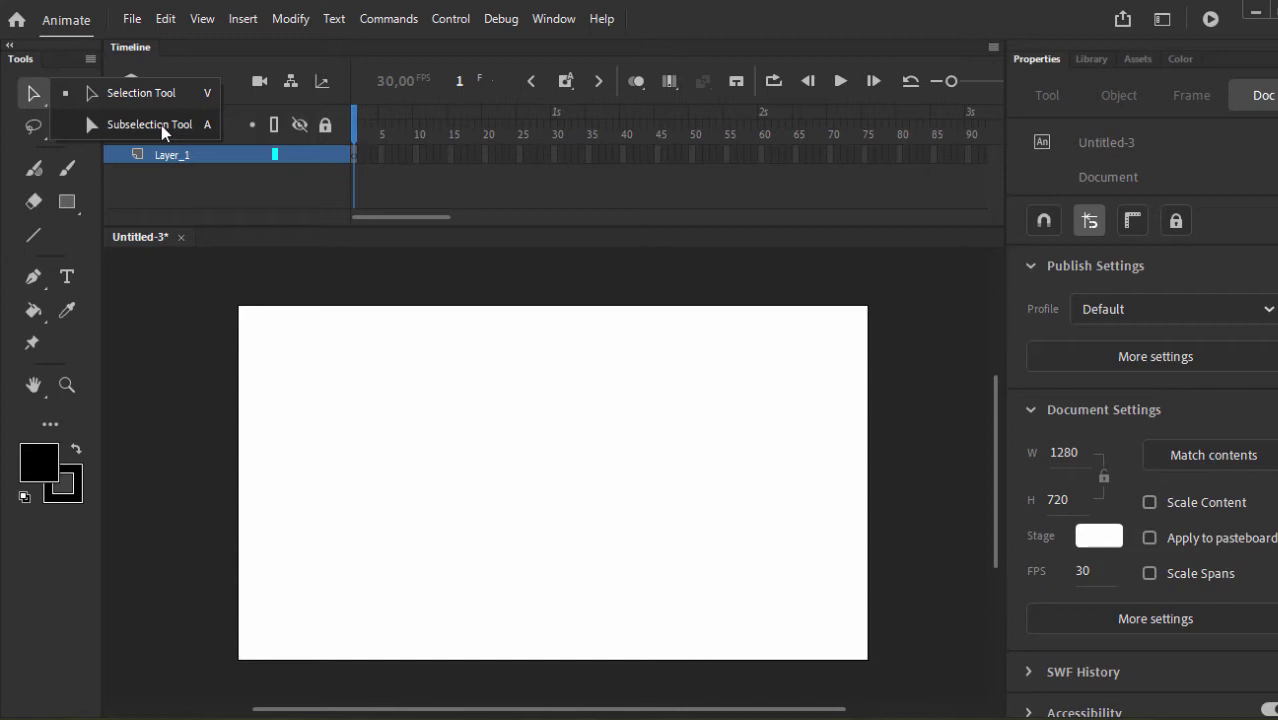
pyautogui.click(163, 131)
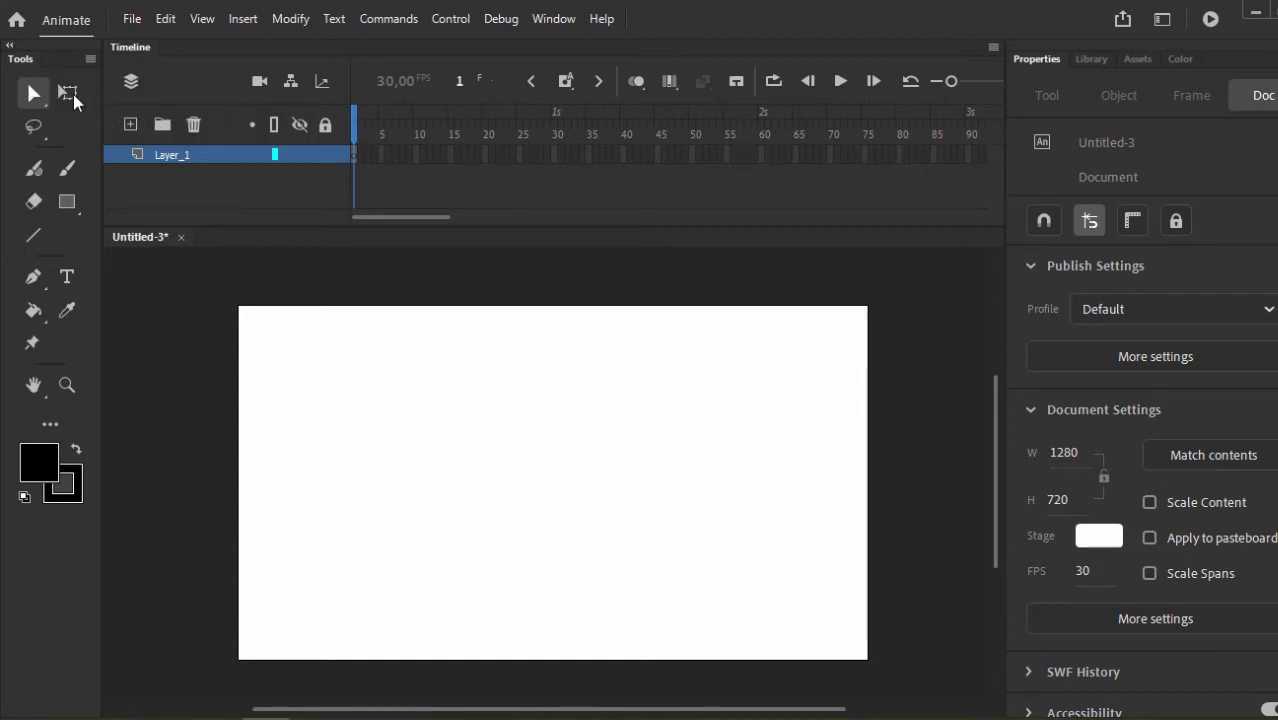
pyautogui.click(77, 98)
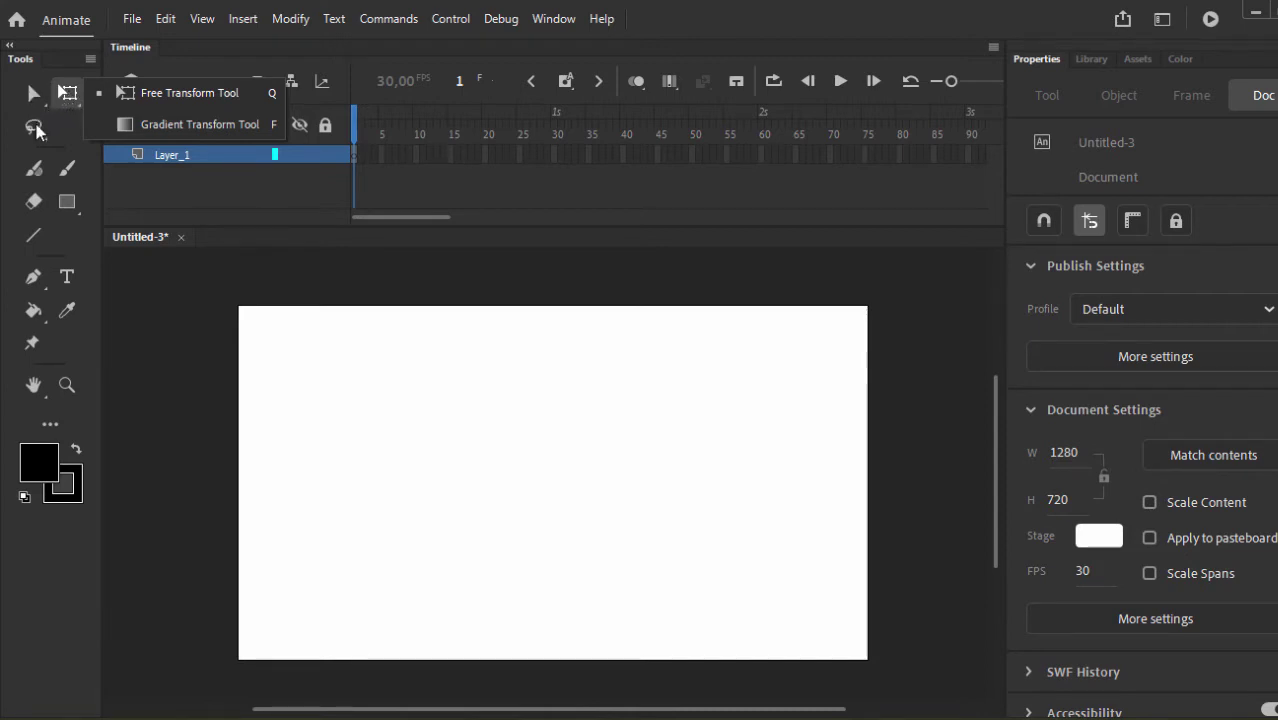
pyautogui.click(36, 128)
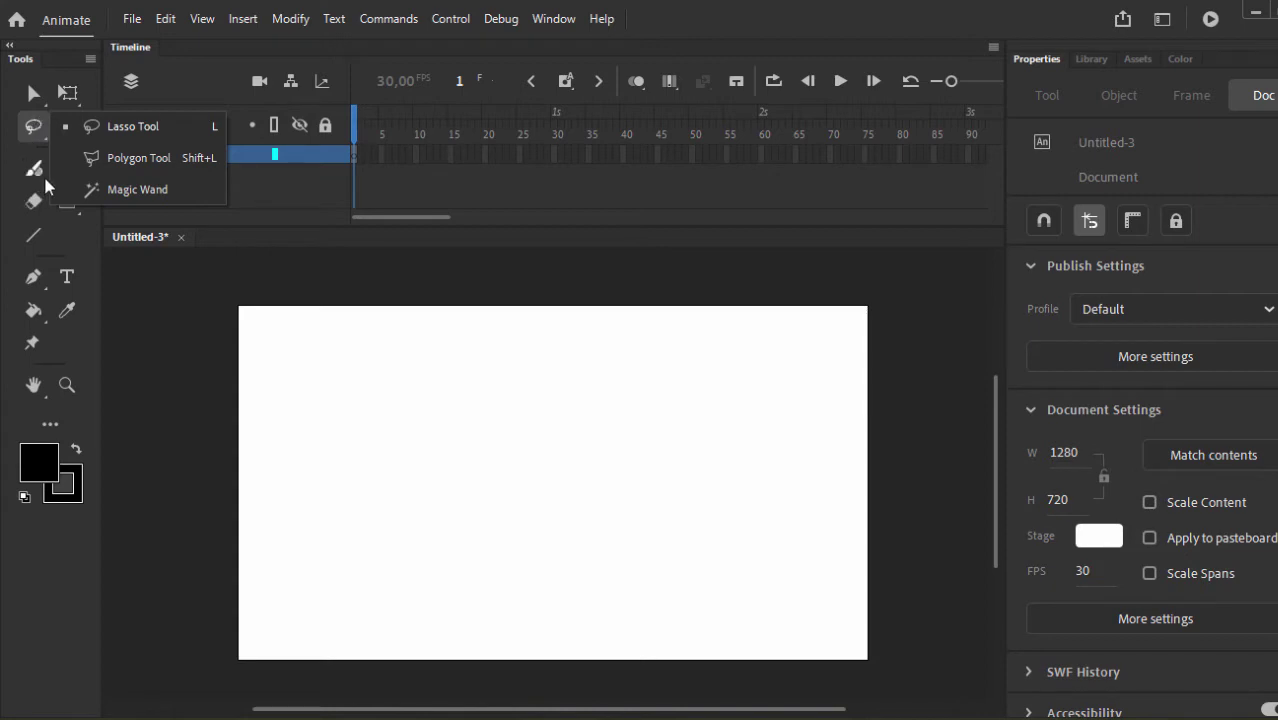
pyautogui.click(122, 288)
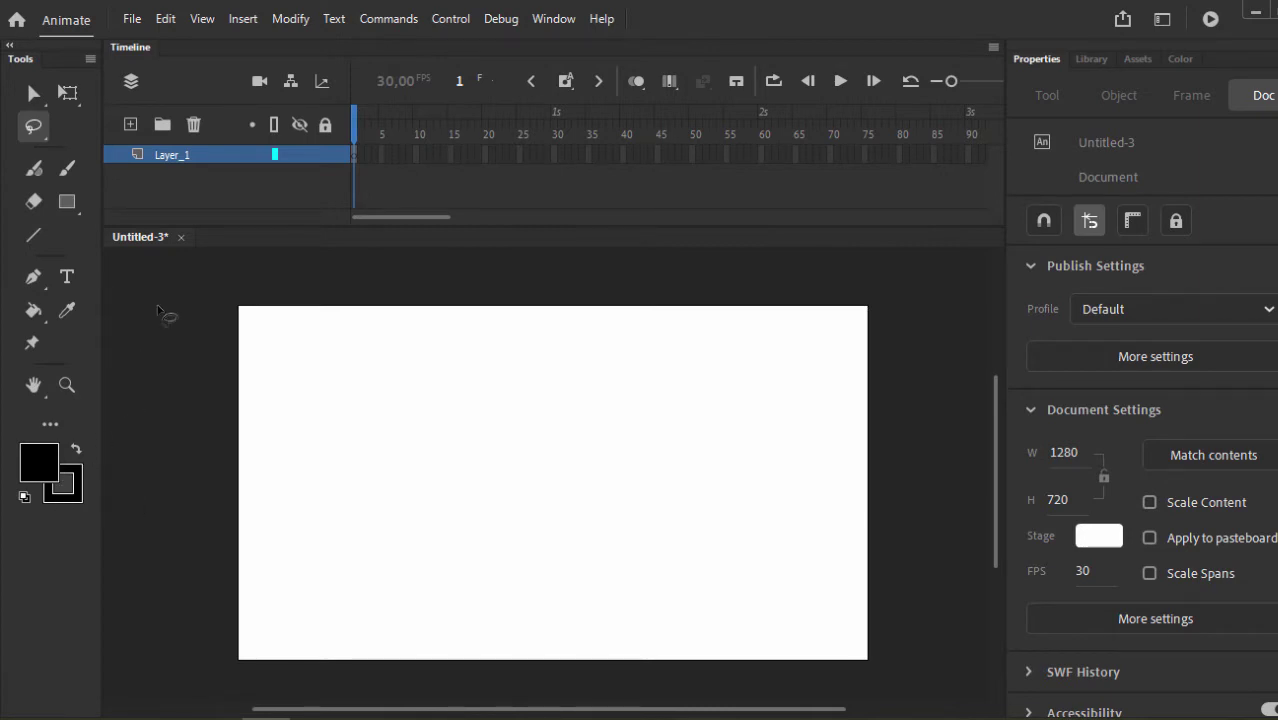
pyautogui.click(35, 94)
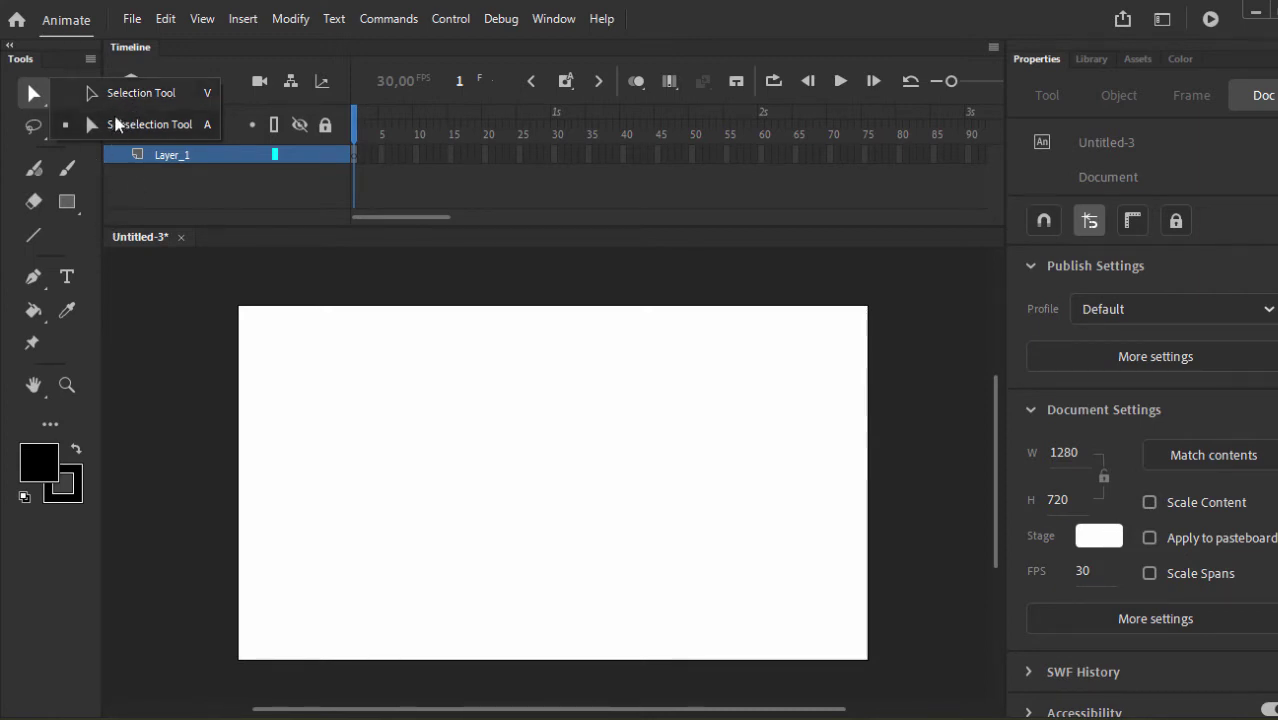
# Draw a roughly horizontal black line across the upper half of the stage with the Line tool.
pyautogui.click(30, 240)
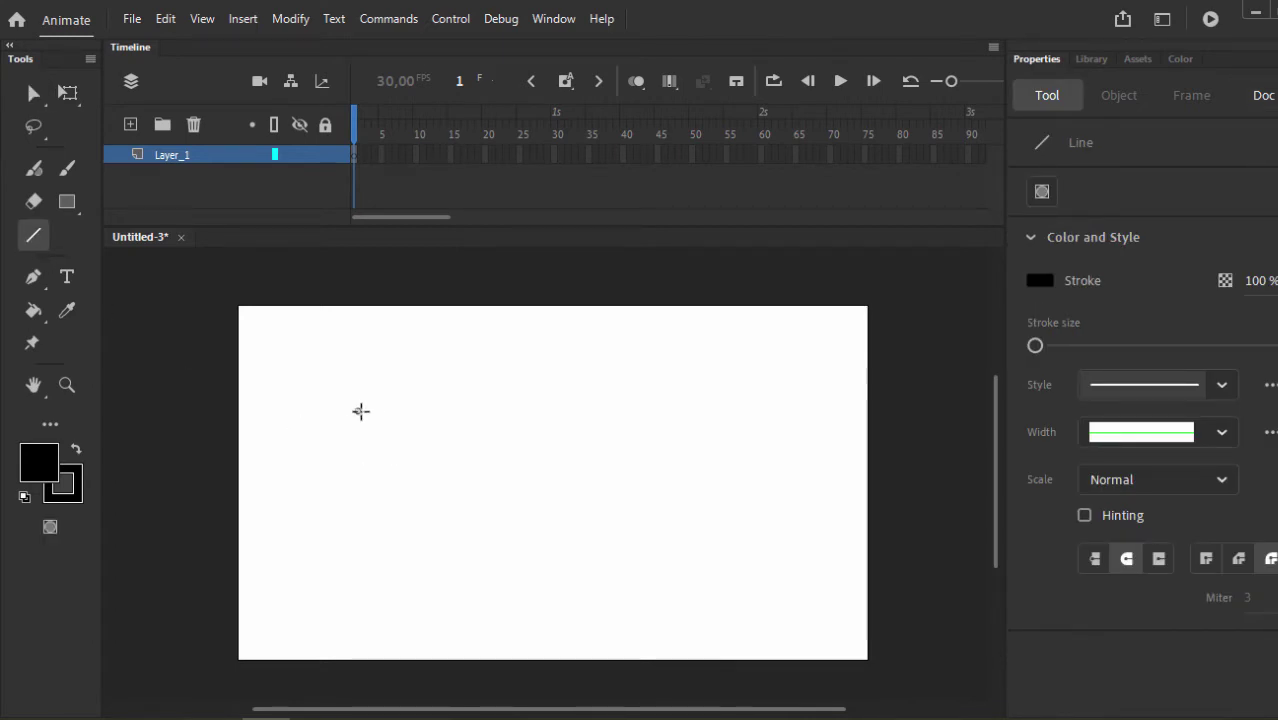
pyautogui.moveTo(351, 406); pyautogui.dragTo(725, 406)
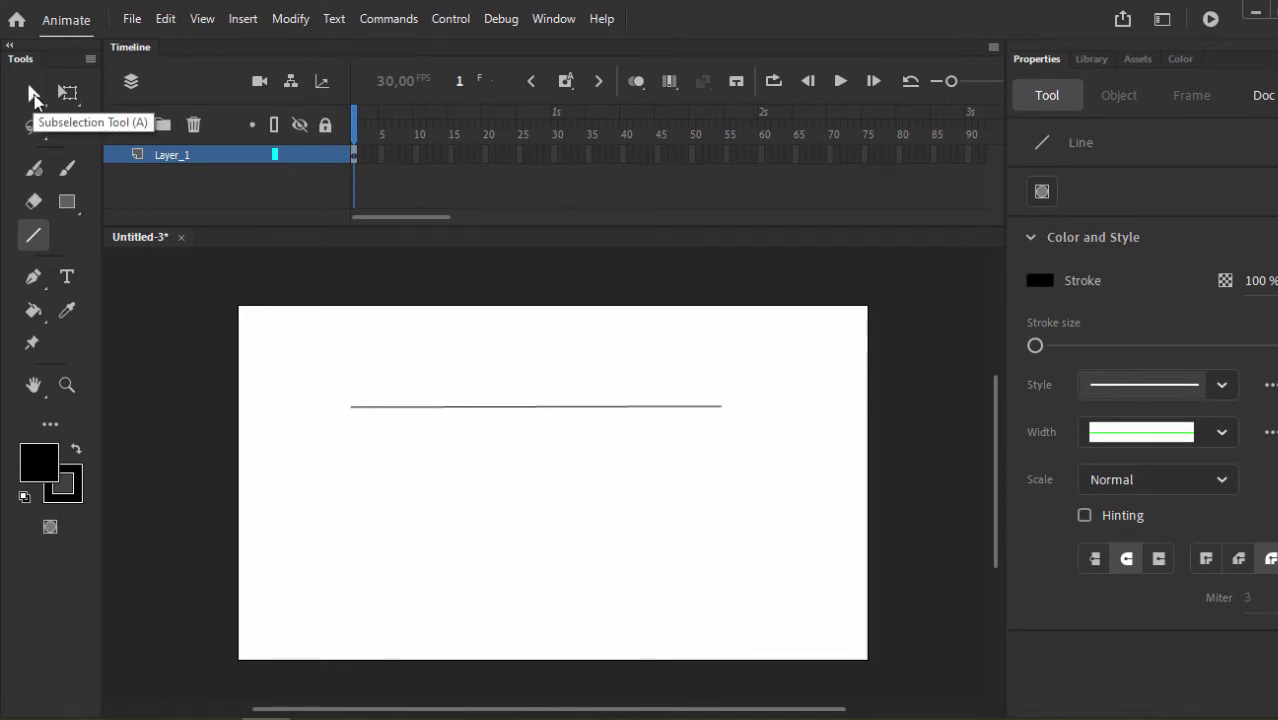
# With the Selection tool, move the line's left end down and its right end up and inward to make a steep diagonal.
pyautogui.click(33, 95)
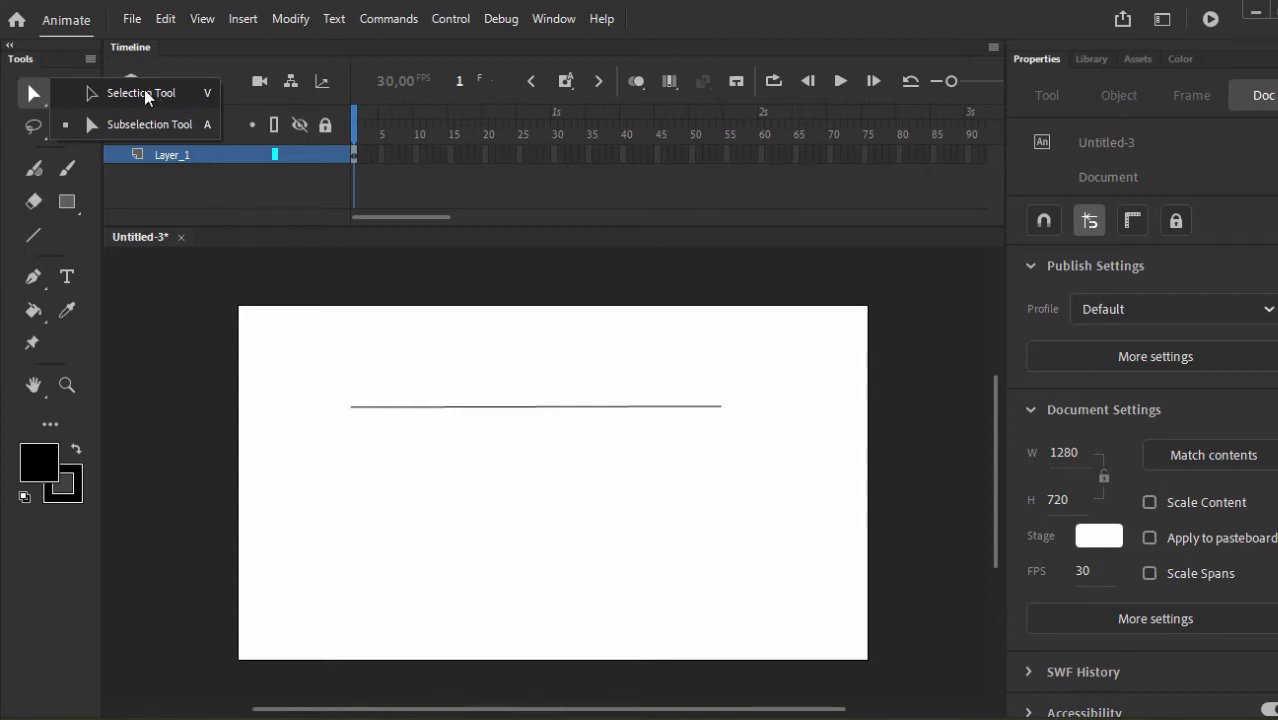
pyautogui.click(149, 91)
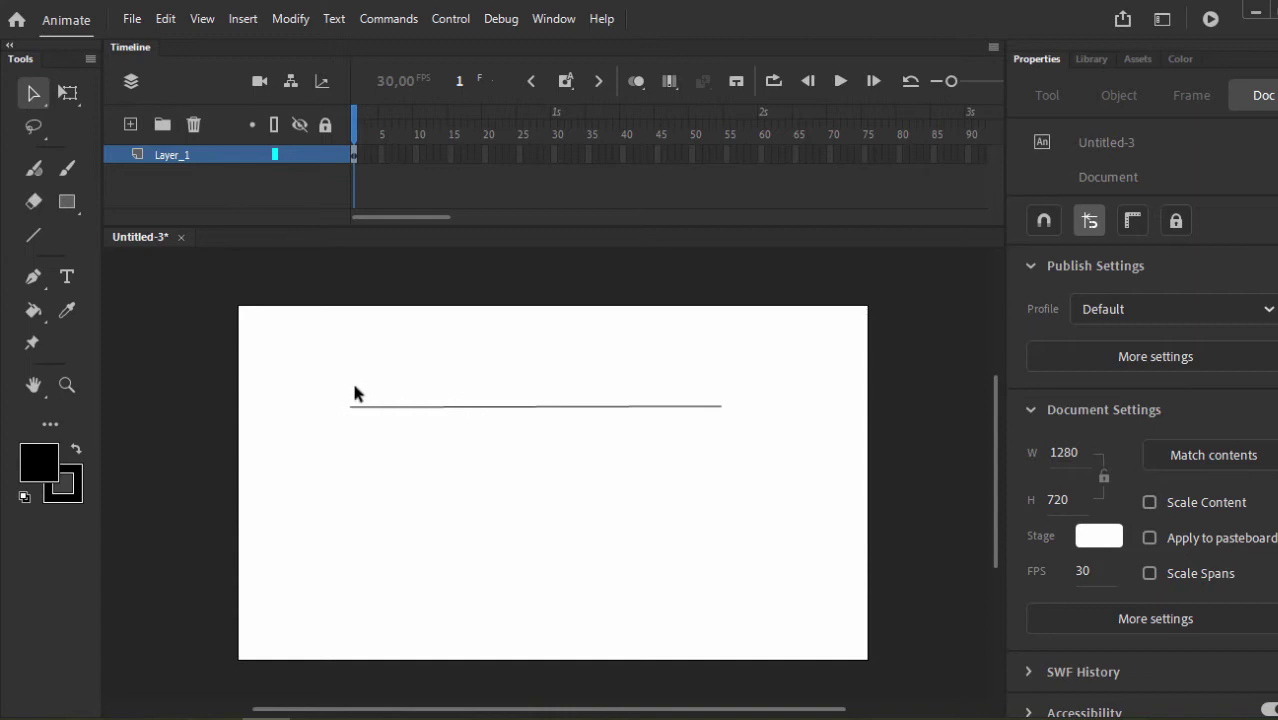
pyautogui.moveTo(350, 409); pyautogui.dragTo(327, 547)
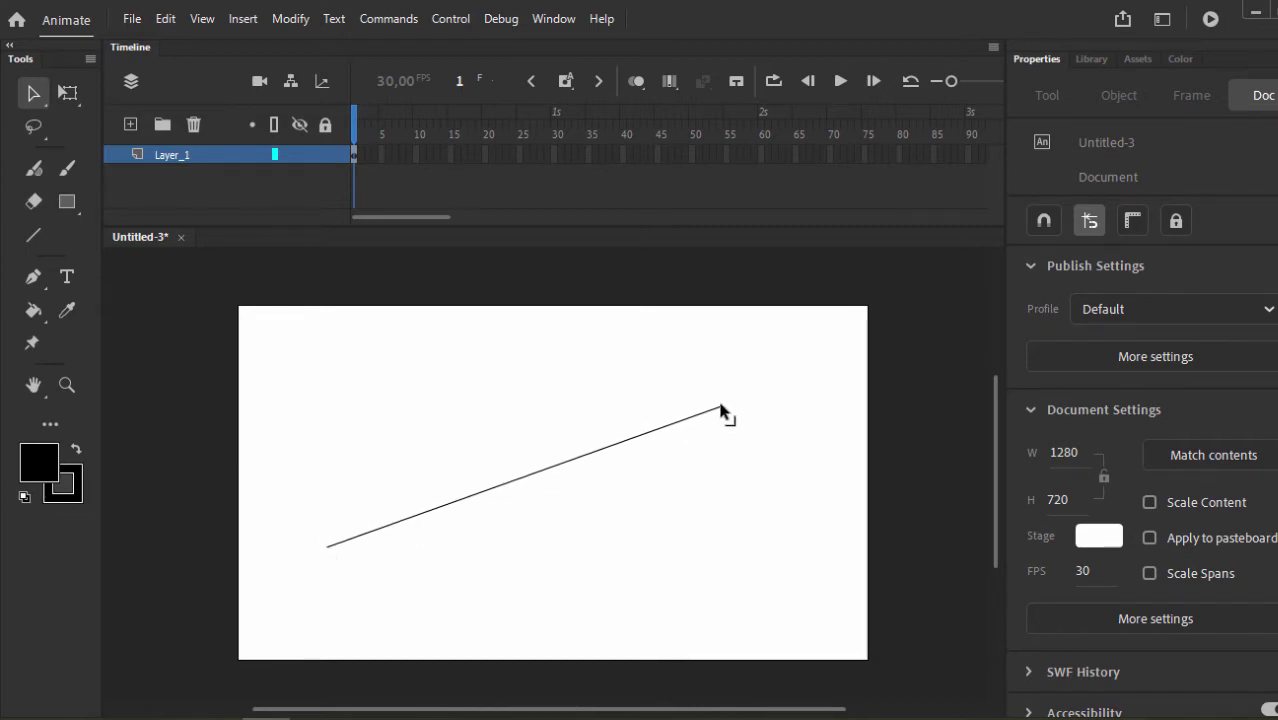
pyautogui.moveTo(719, 409); pyautogui.dragTo(590, 348)
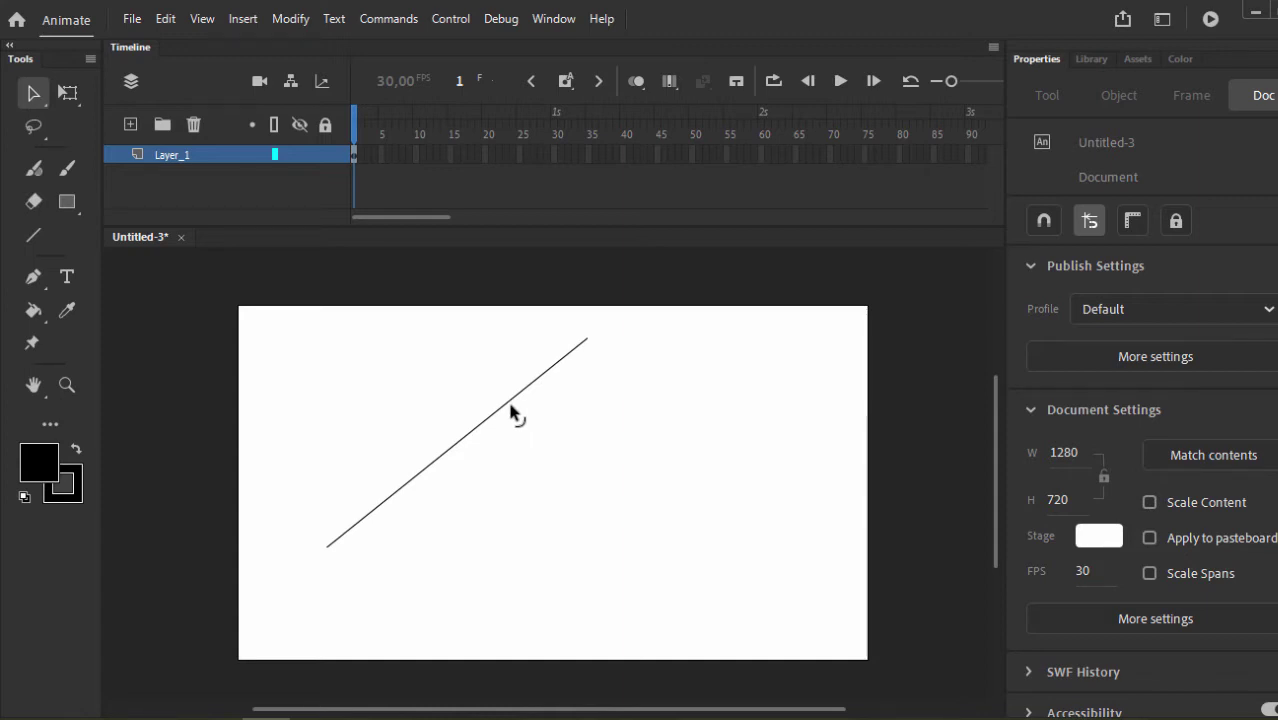
# Bend the diagonal line into a curve bulging to the lower right, and move its upper end further left.
pyautogui.moveTo(510, 406); pyautogui.dragTo(610, 497)
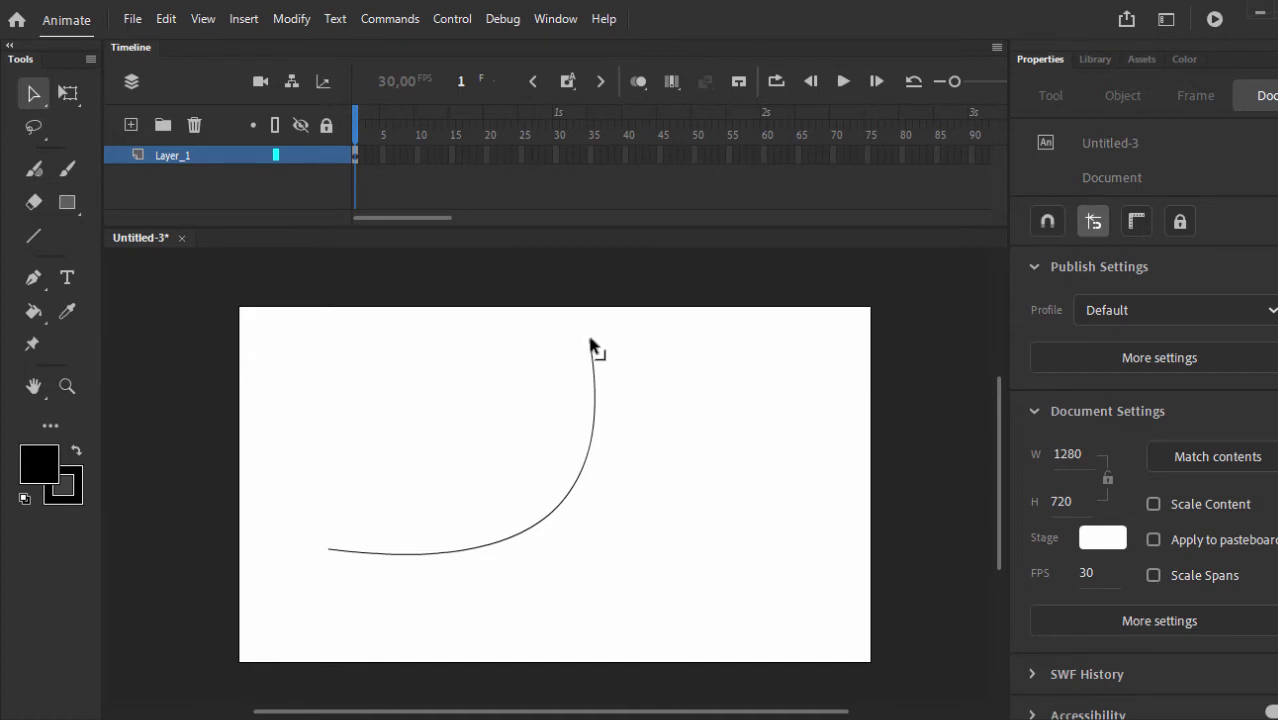
pyautogui.moveTo(591, 345); pyautogui.dragTo(477, 356)
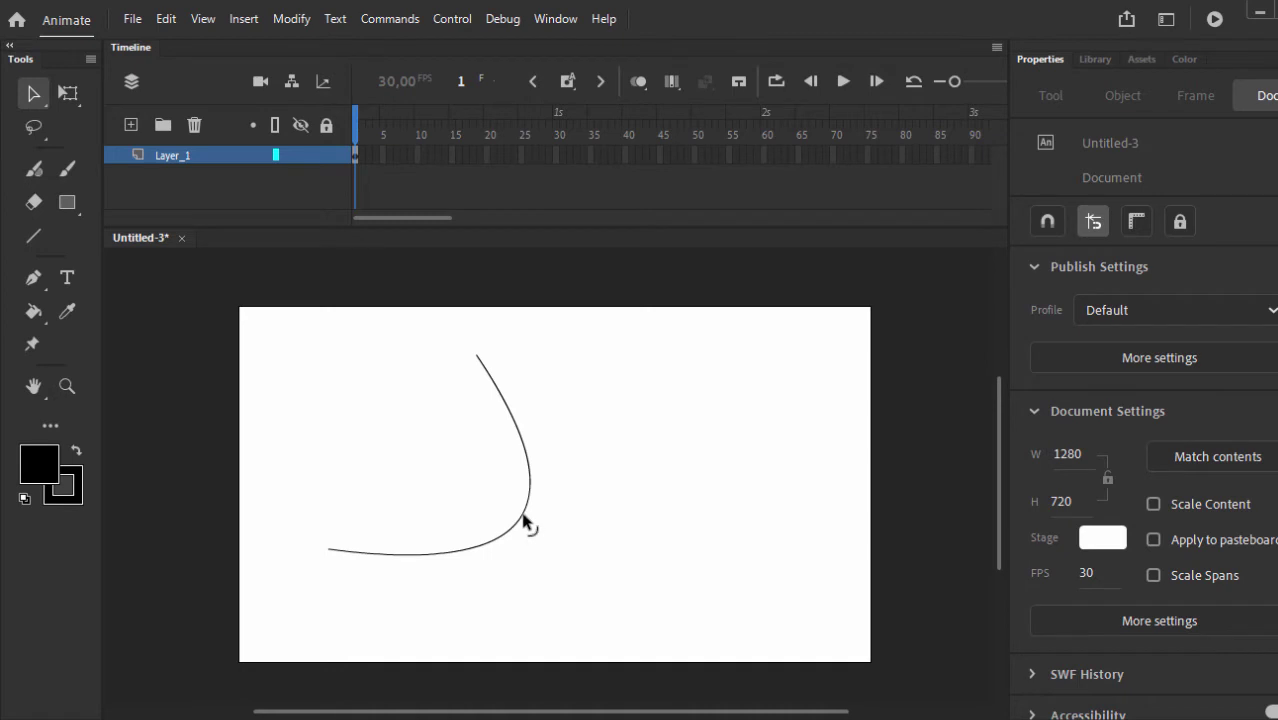
pyautogui.moveTo(523, 518)
pyautogui.mouseDown()
pyautogui.moveTo(310, 400)
pyautogui.moveTo(522, 522)
pyautogui.mouseUp()
# With the Subselection tool, adjust both curve handles and move the lower anchor point right to form a rounded arc open on its left.
pyautogui.click(33, 94)
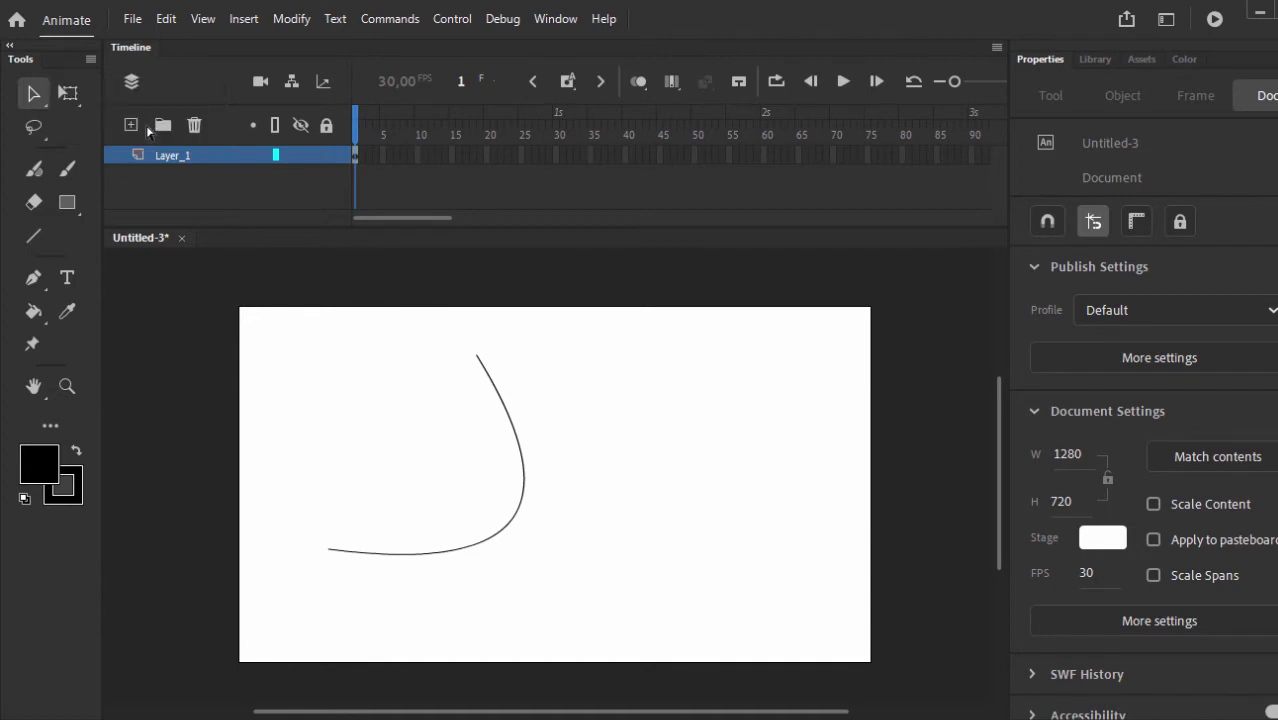
pyautogui.click(478, 358)
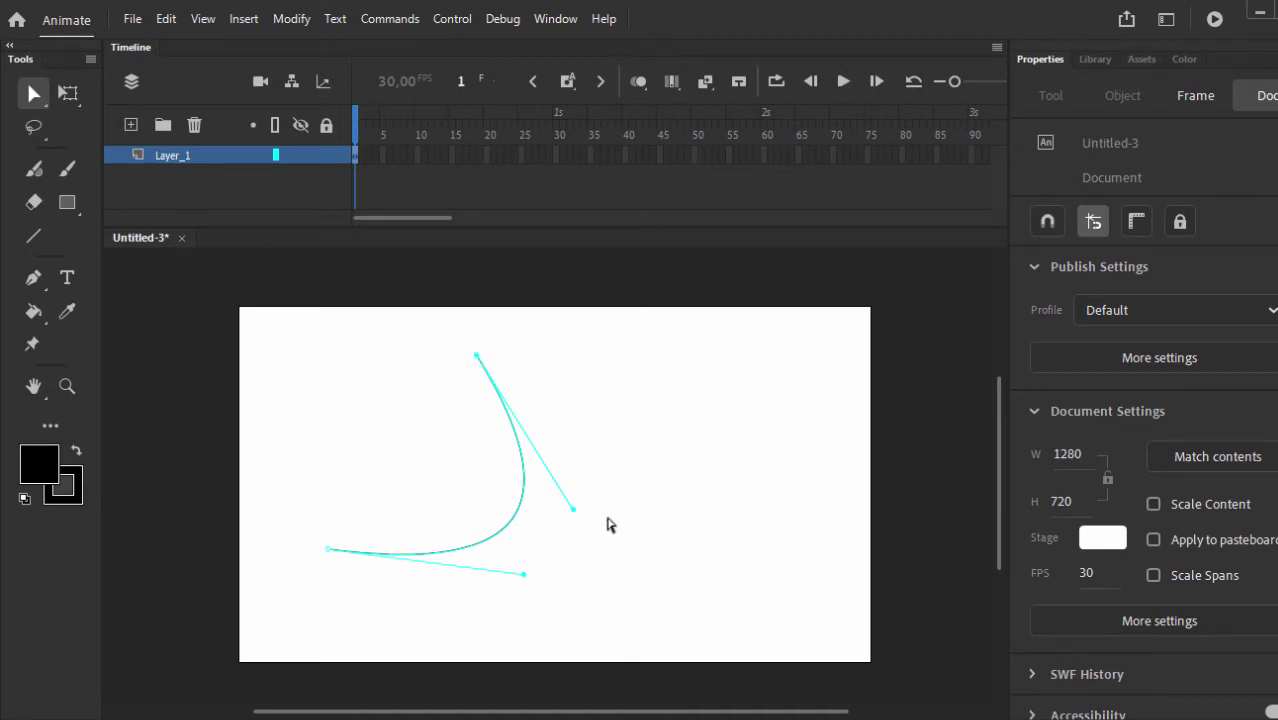
pyautogui.moveTo(574, 509); pyautogui.dragTo(653, 347)
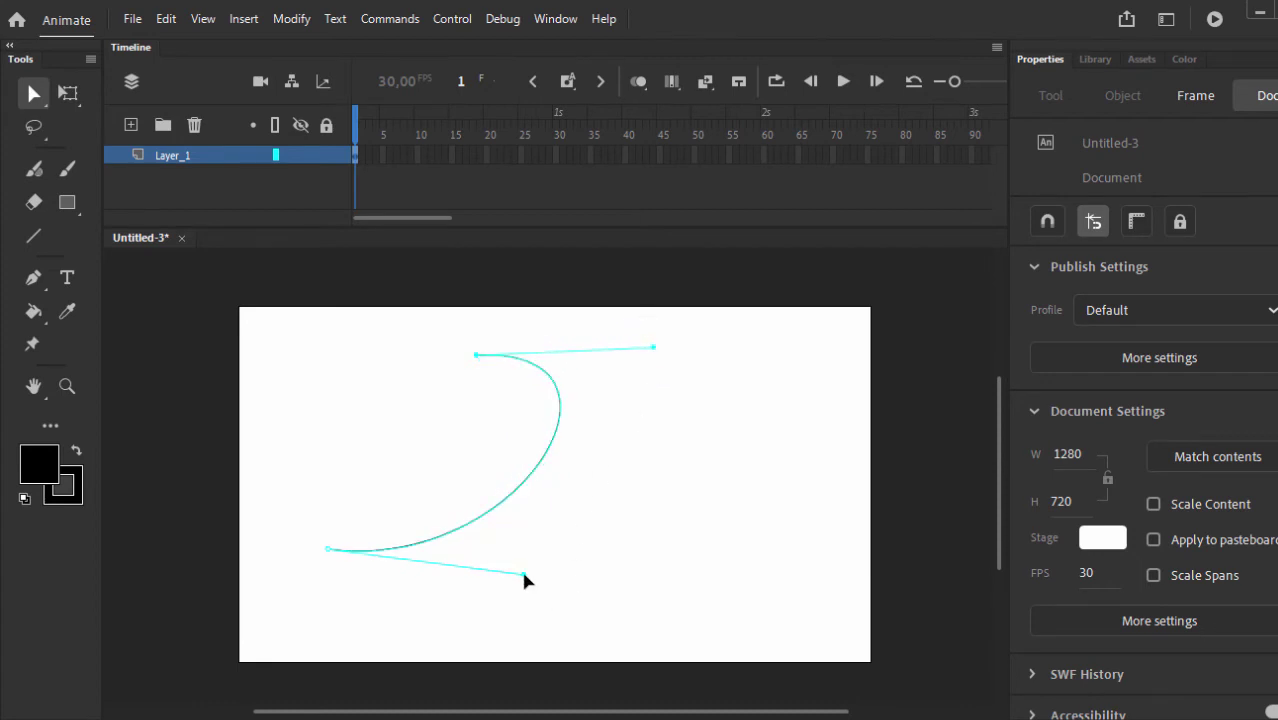
pyautogui.moveTo(524, 574); pyautogui.dragTo(573, 600)
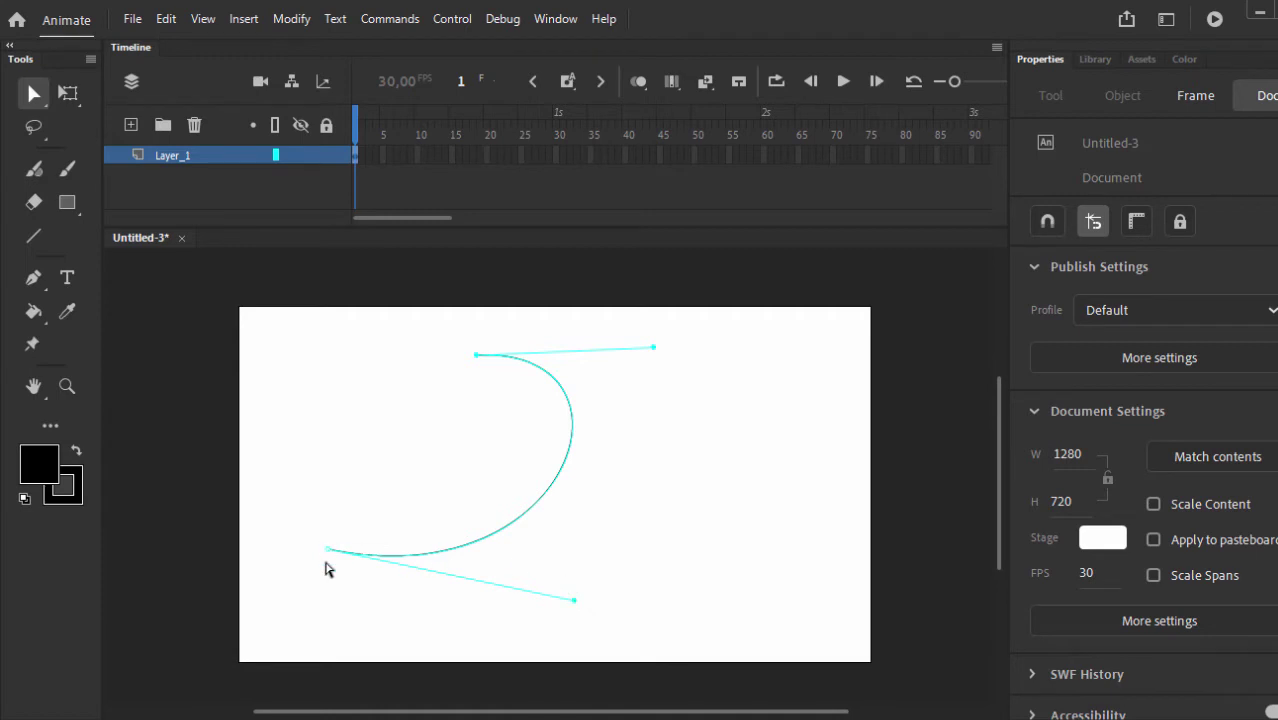
pyautogui.moveTo(329, 553); pyautogui.dragTo(440, 556)
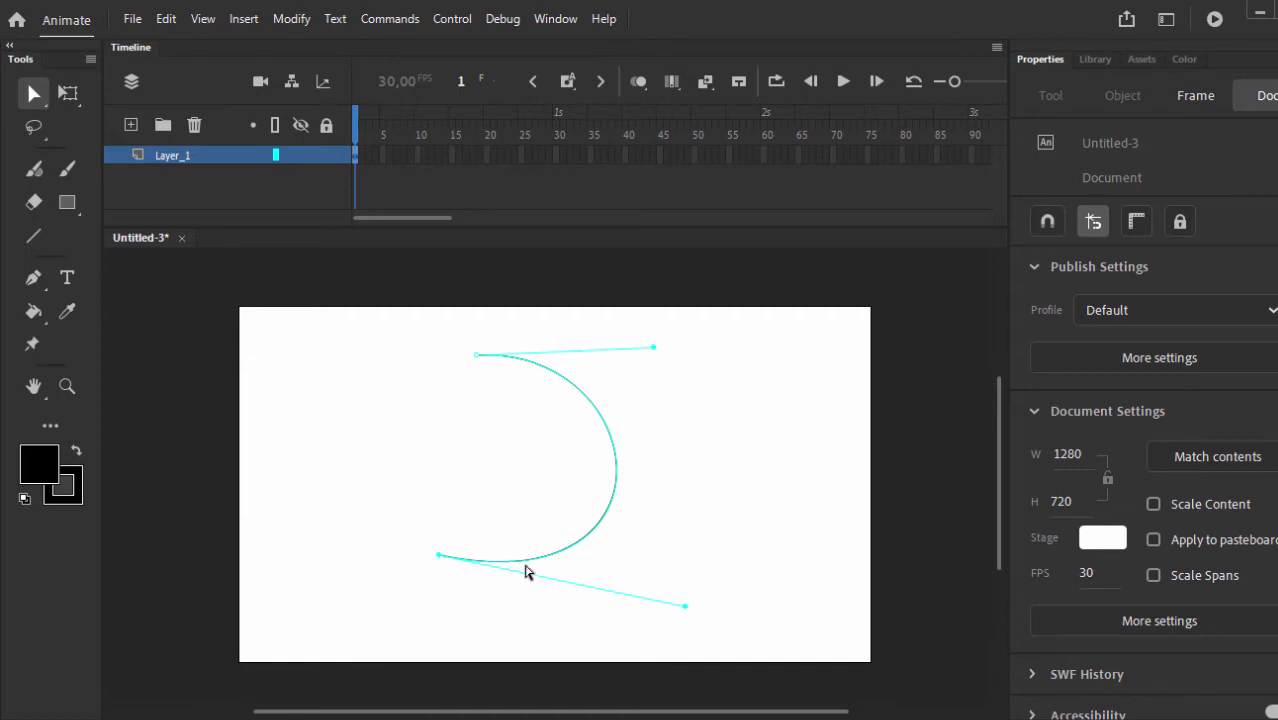
pyautogui.click(36, 97)
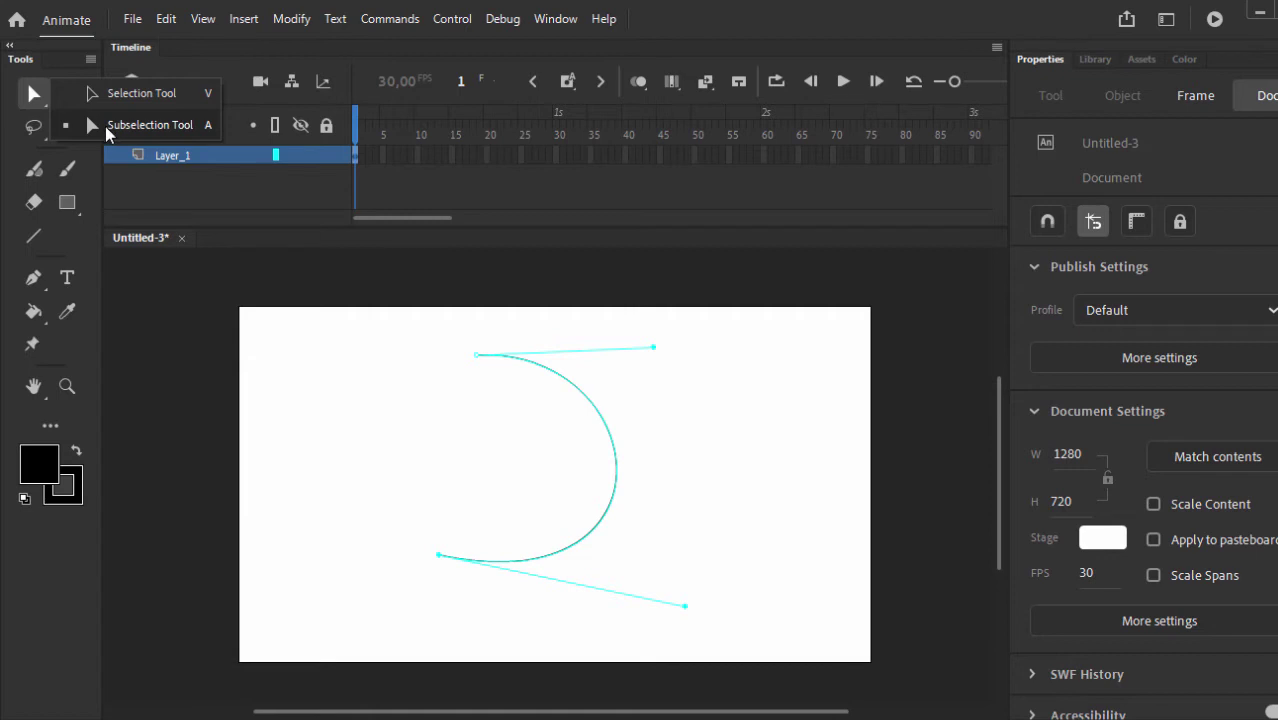
pyautogui.click(493, 410)
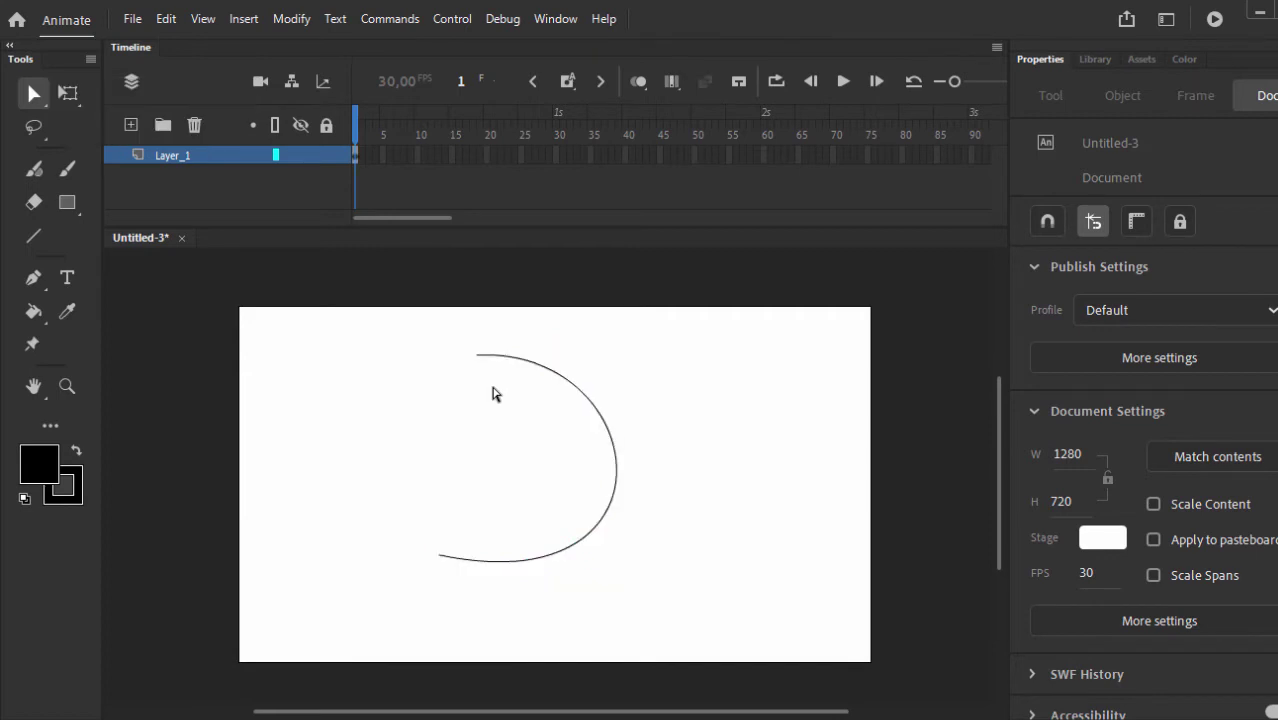
# Draw a straight line from the arc's upper end to its lower end to close the D-like shape.
pyautogui.click(36, 236)
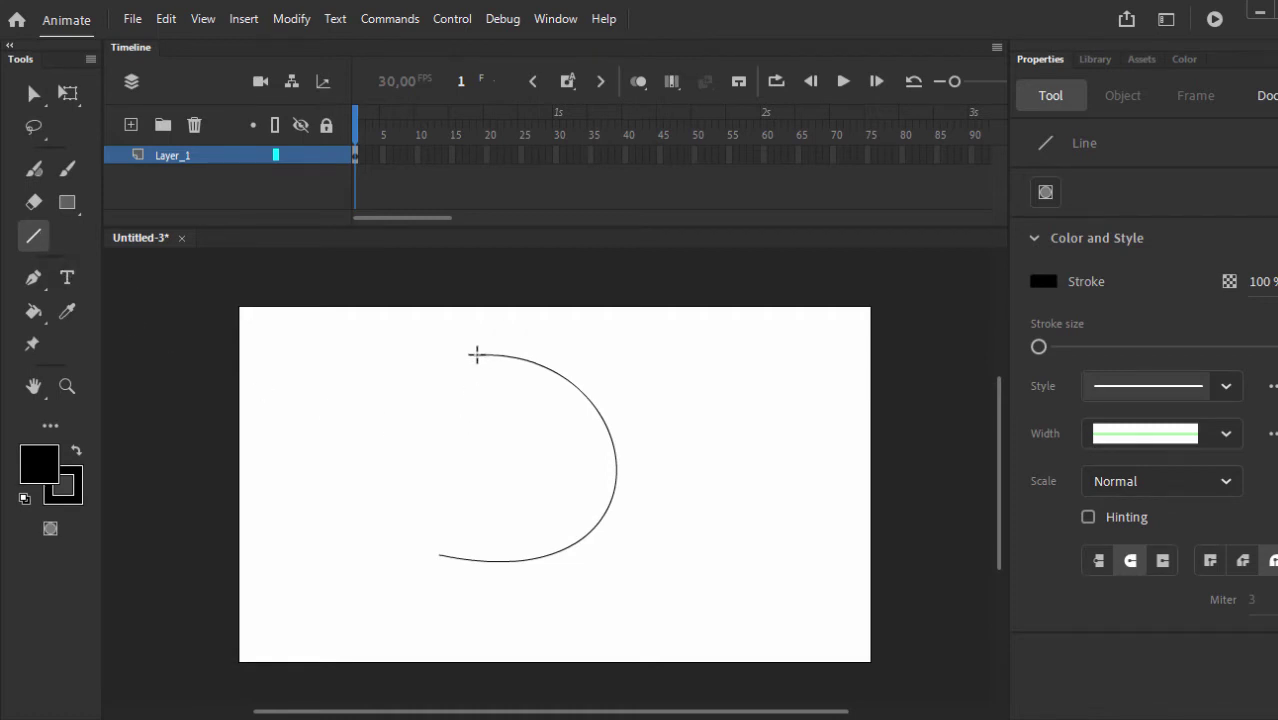
pyautogui.moveTo(474, 355); pyautogui.dragTo(441, 557)
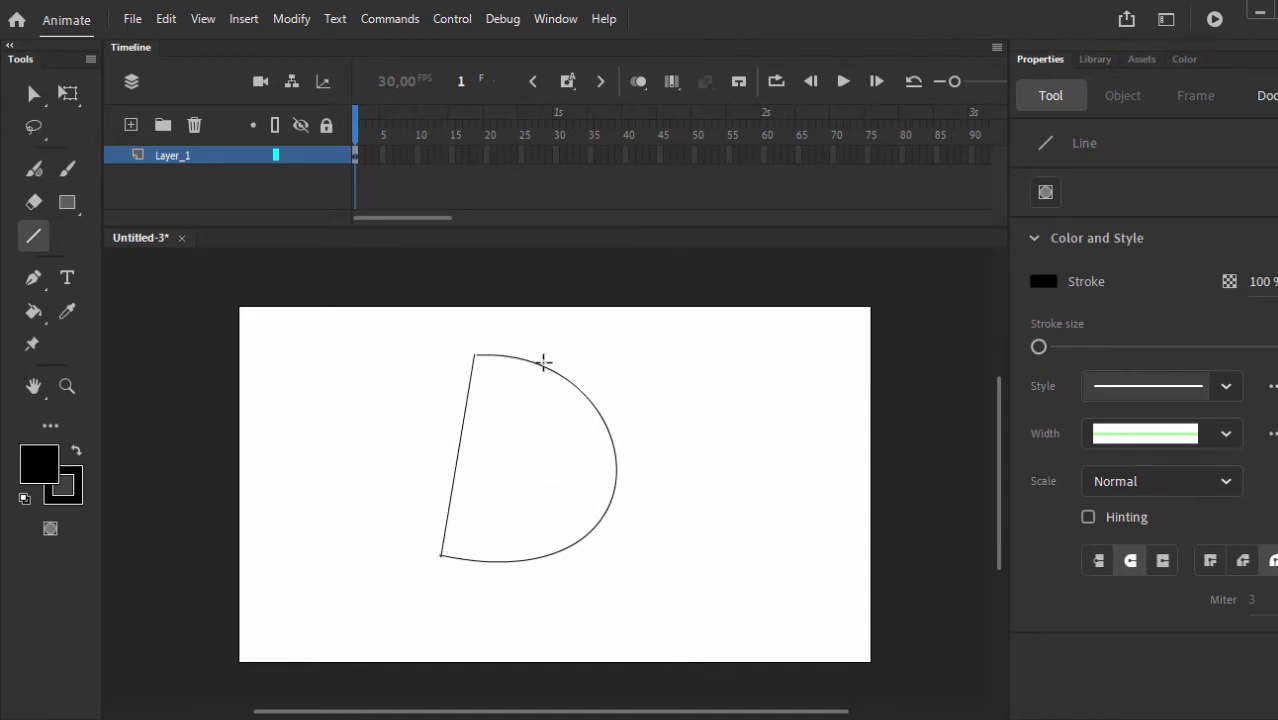
# Select the straight line on the open side of the arc and move it slightly right and down.
pyautogui.click(34, 94)
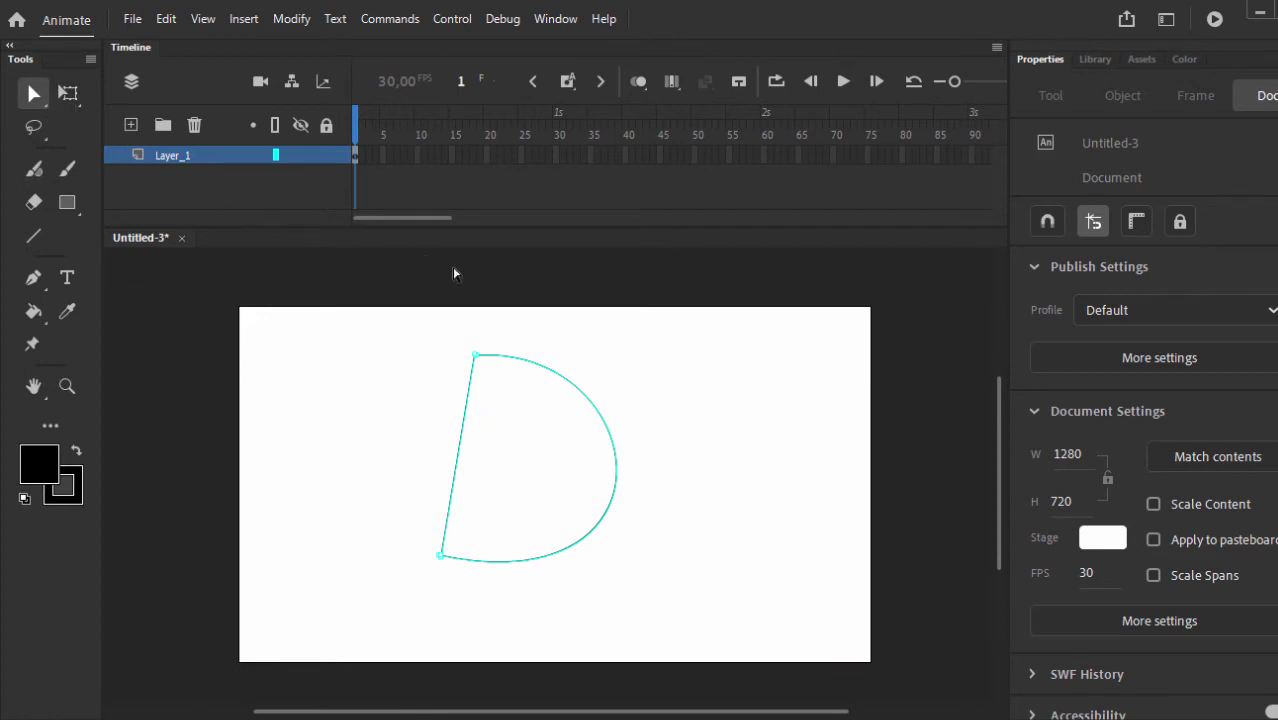
pyautogui.click(431, 424)
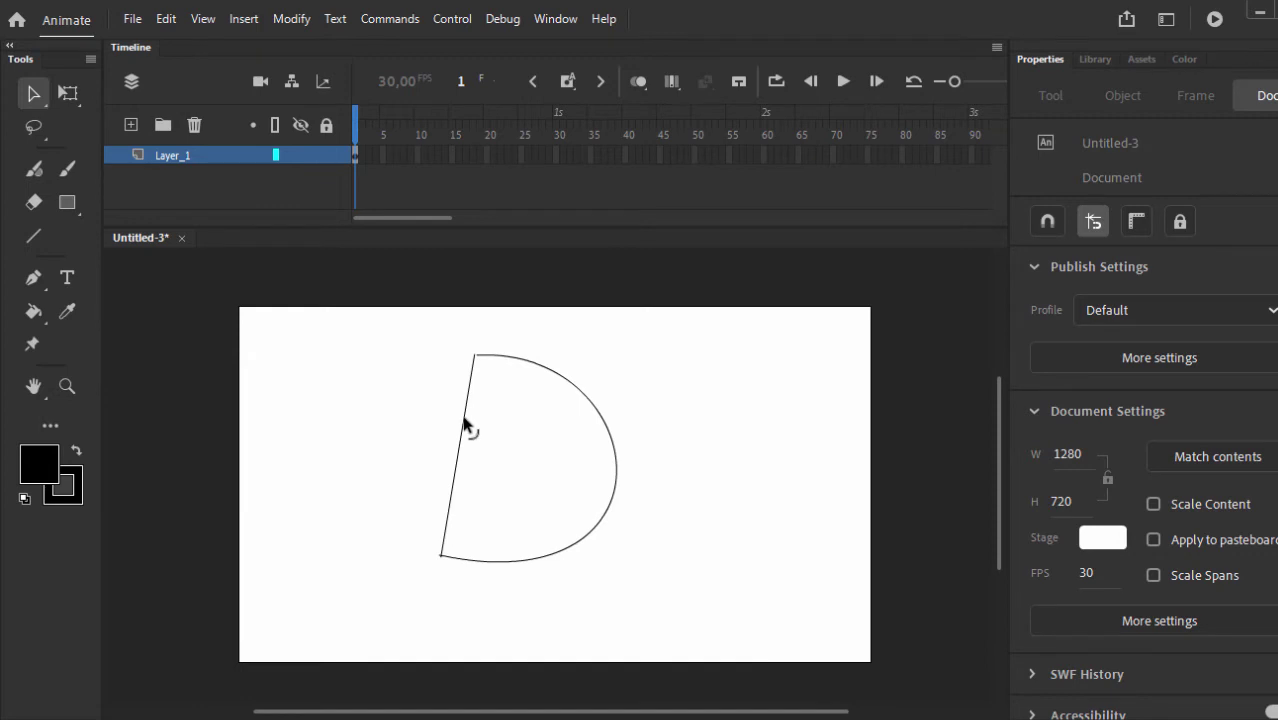
pyautogui.click(467, 426)
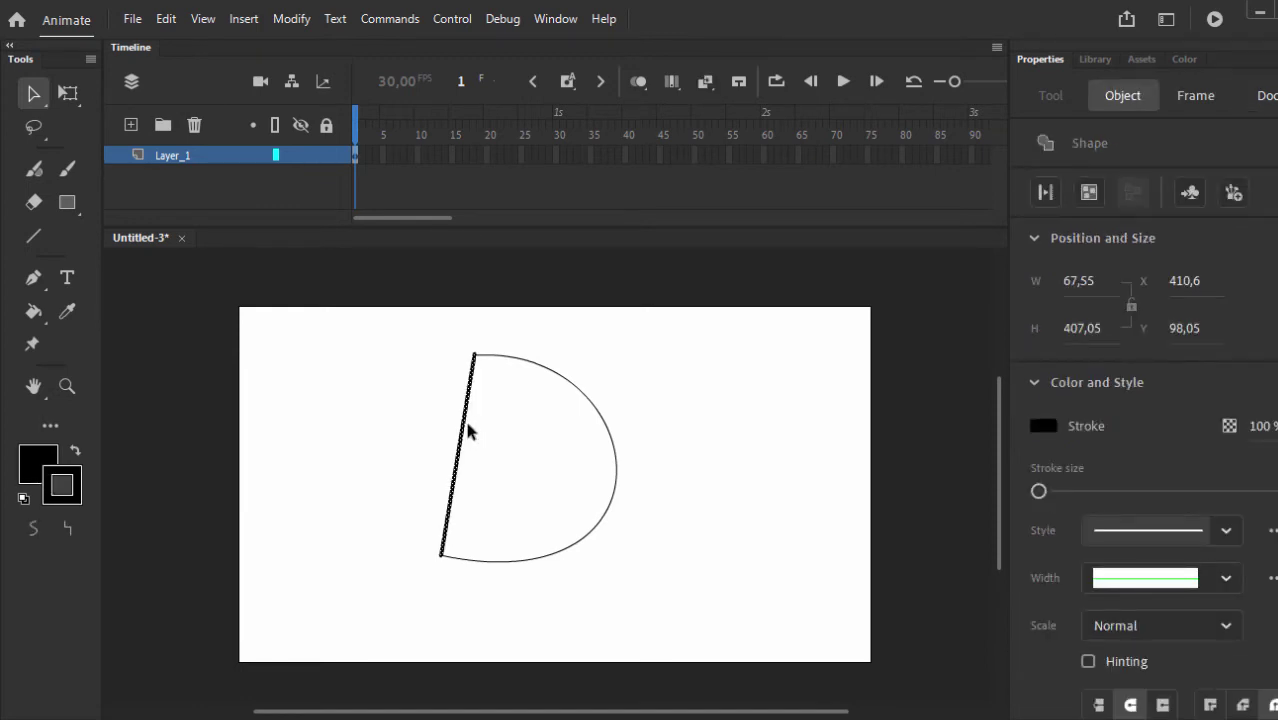
pyautogui.moveTo(467, 430)
pyautogui.mouseDown()
pyautogui.moveTo(488, 431)
pyautogui.moveTo(459, 428)
pyautogui.moveTo(476, 437)
pyautogui.mouseUp()
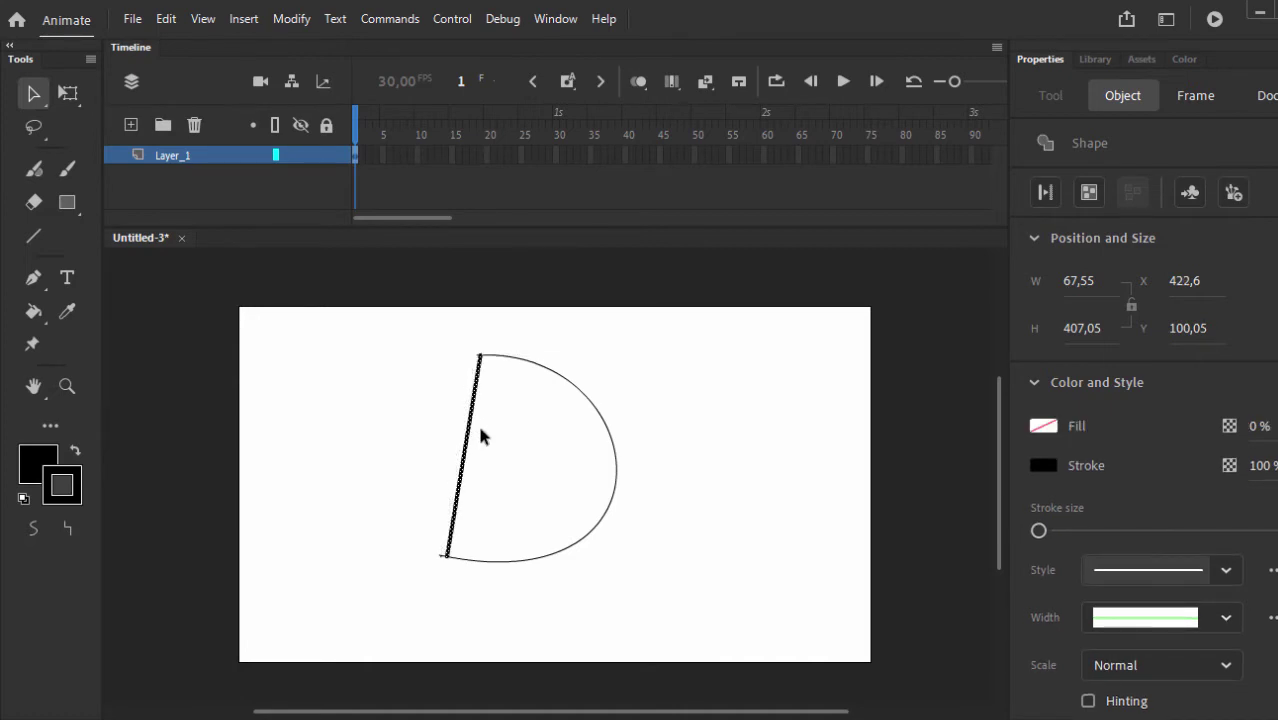
pyautogui.click(476, 429)
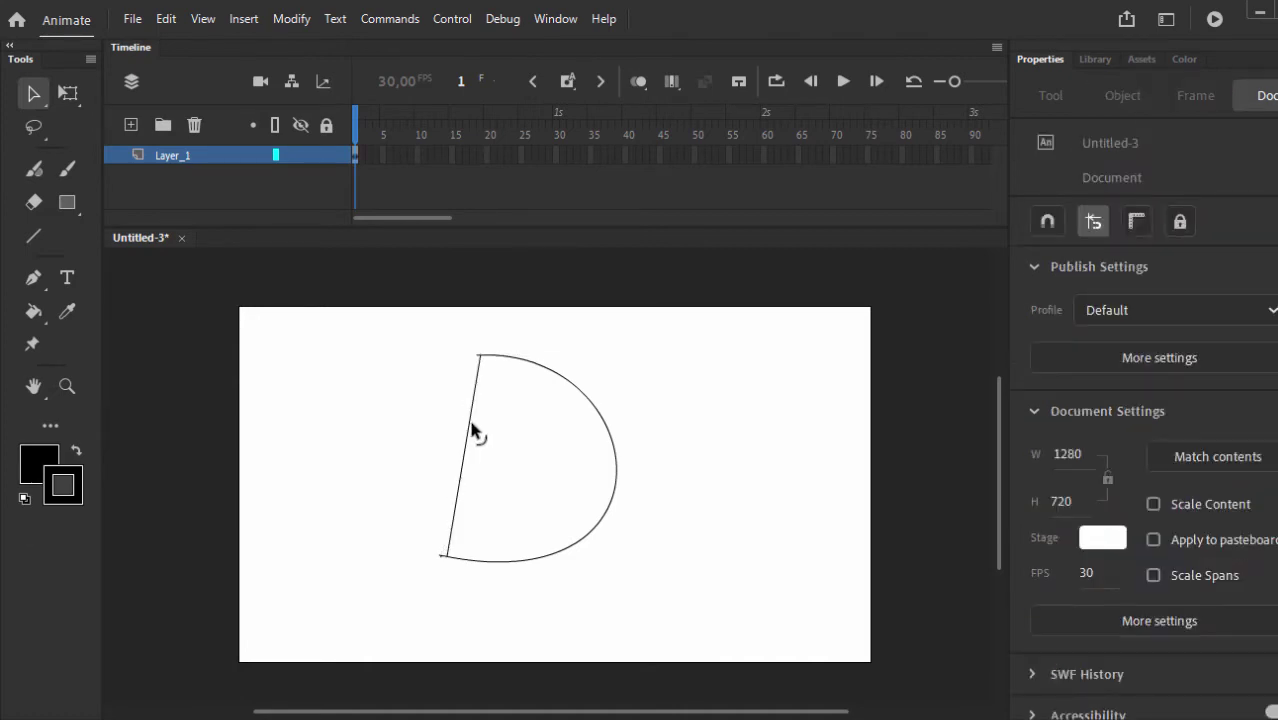
pyautogui.click(471, 426)
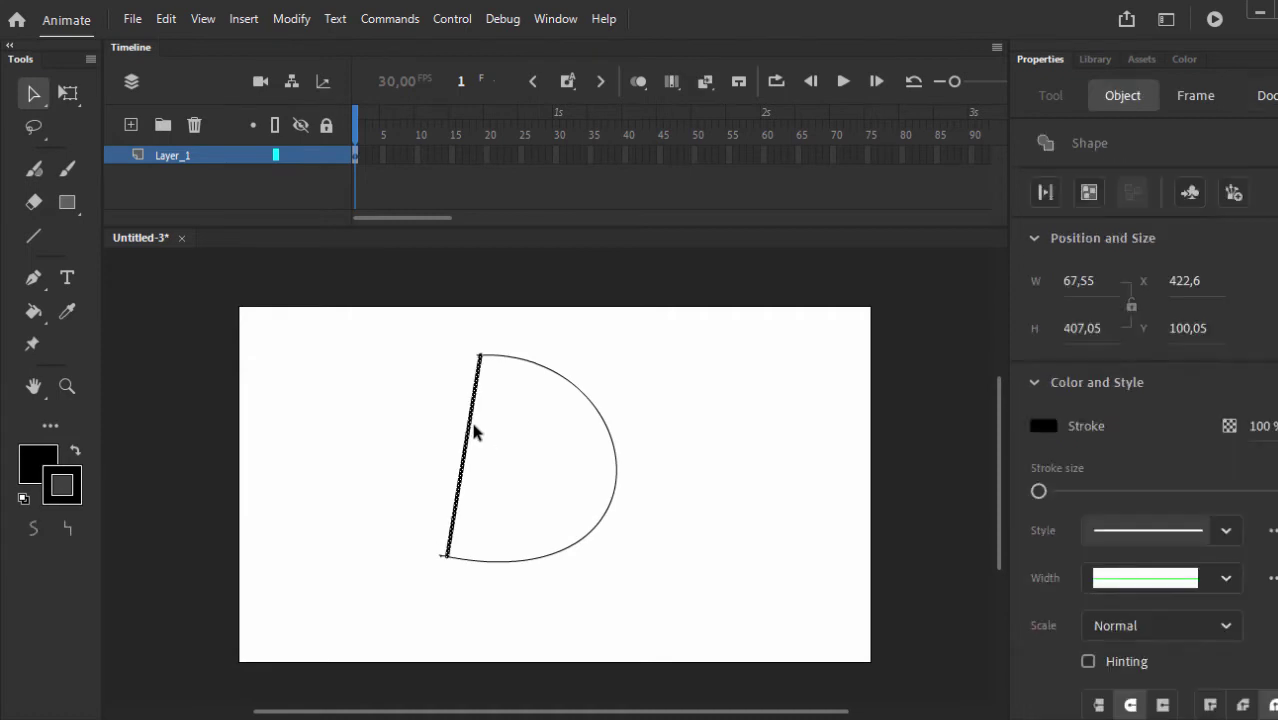
pyautogui.click(388, 424)
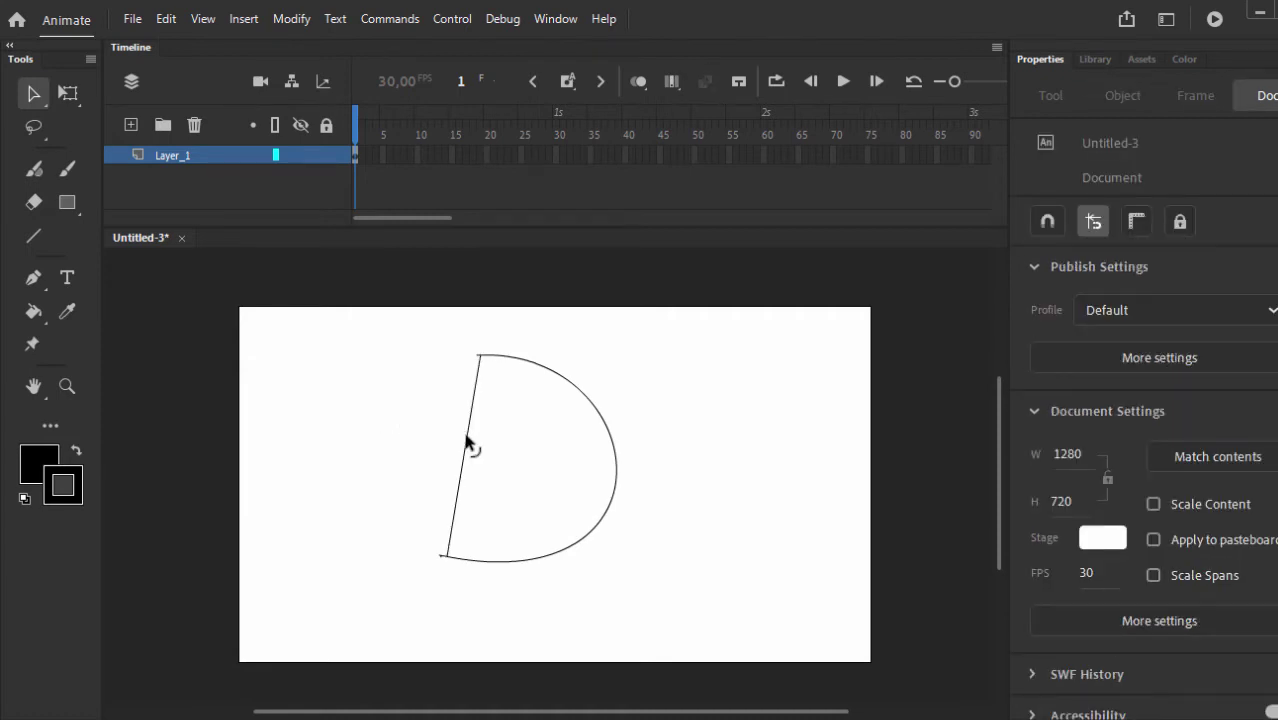
# Bend the straight side outward to the upper left, then adjust the right curve's two handles with the Subselection tool to form a heart.
pyautogui.moveTo(464, 446); pyautogui.dragTo(305, 370)
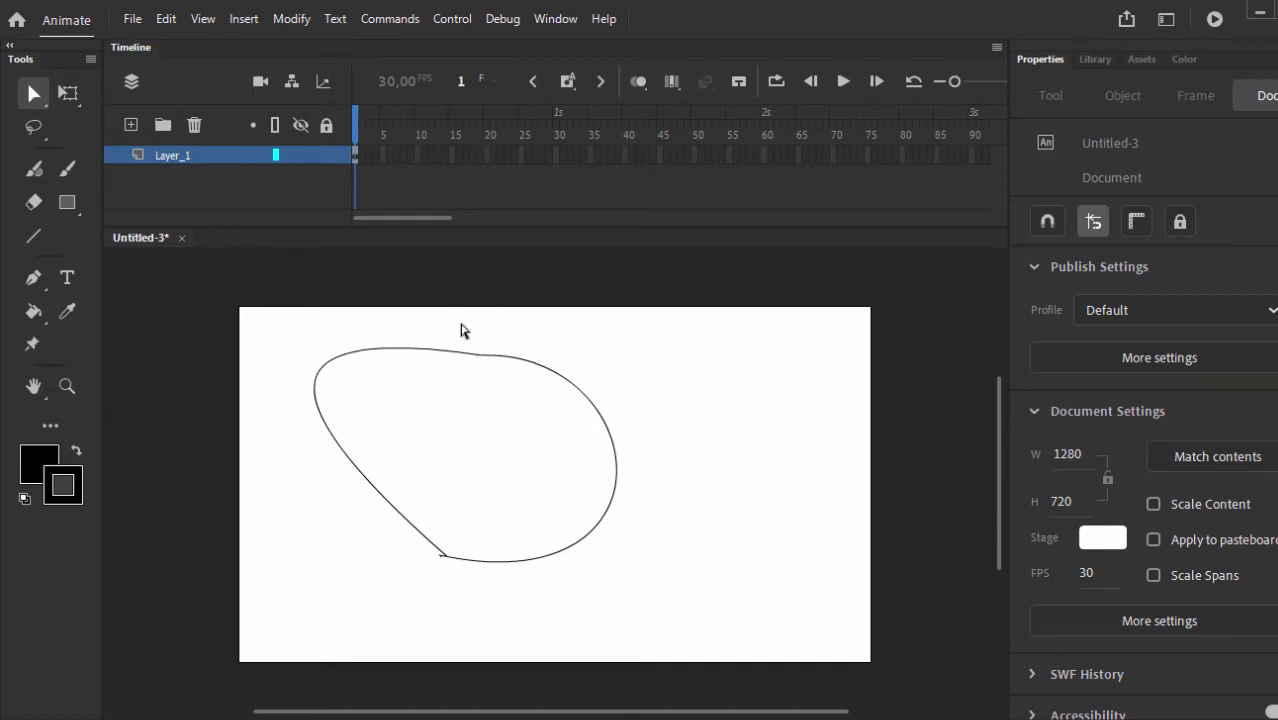
pyautogui.moveTo(462, 336); pyautogui.dragTo(481, 324)
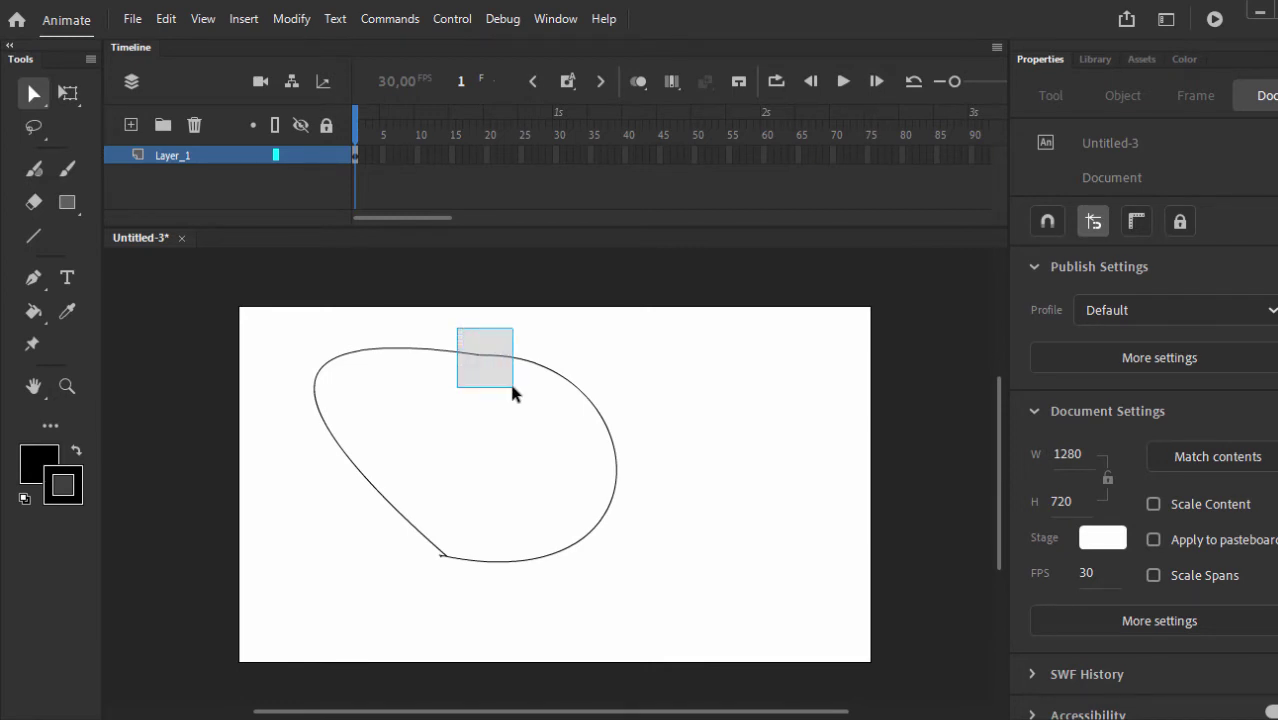
pyautogui.moveTo(512, 393); pyautogui.dragTo(528, 391)
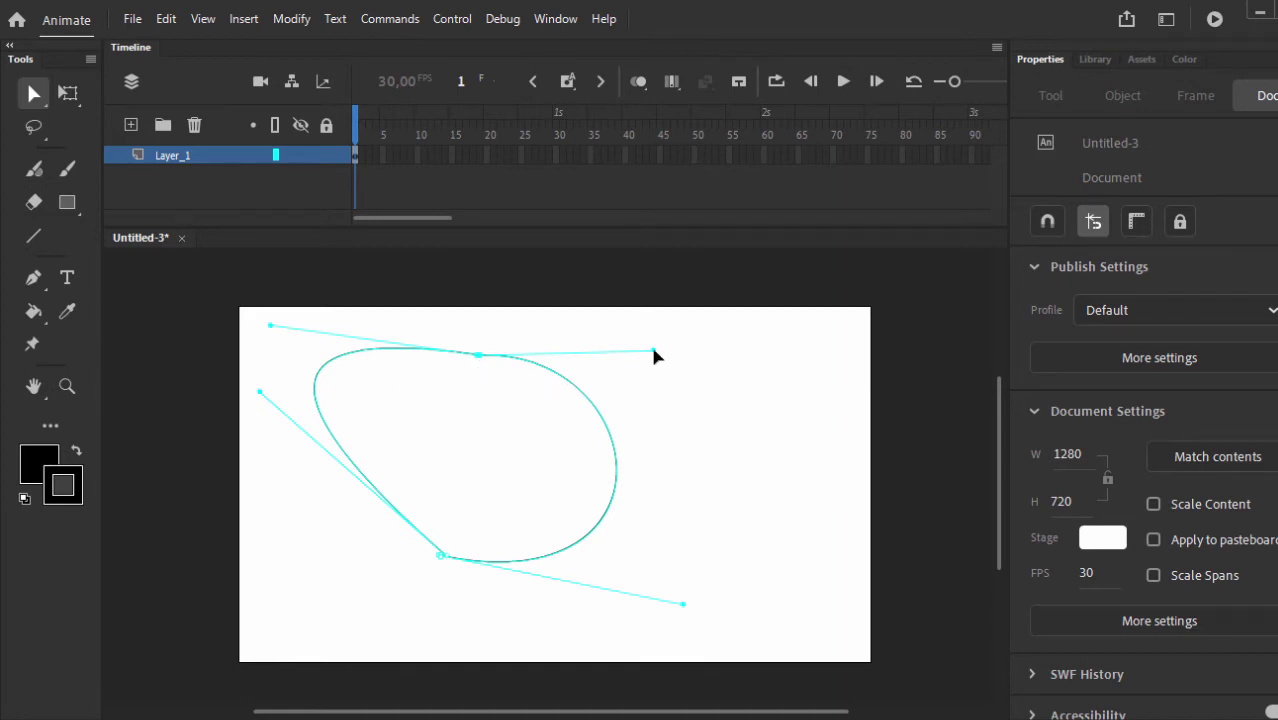
pyautogui.moveTo(653, 351); pyautogui.dragTo(662, 264)
pyautogui.moveTo(683, 604); pyautogui.dragTo(585, 470)
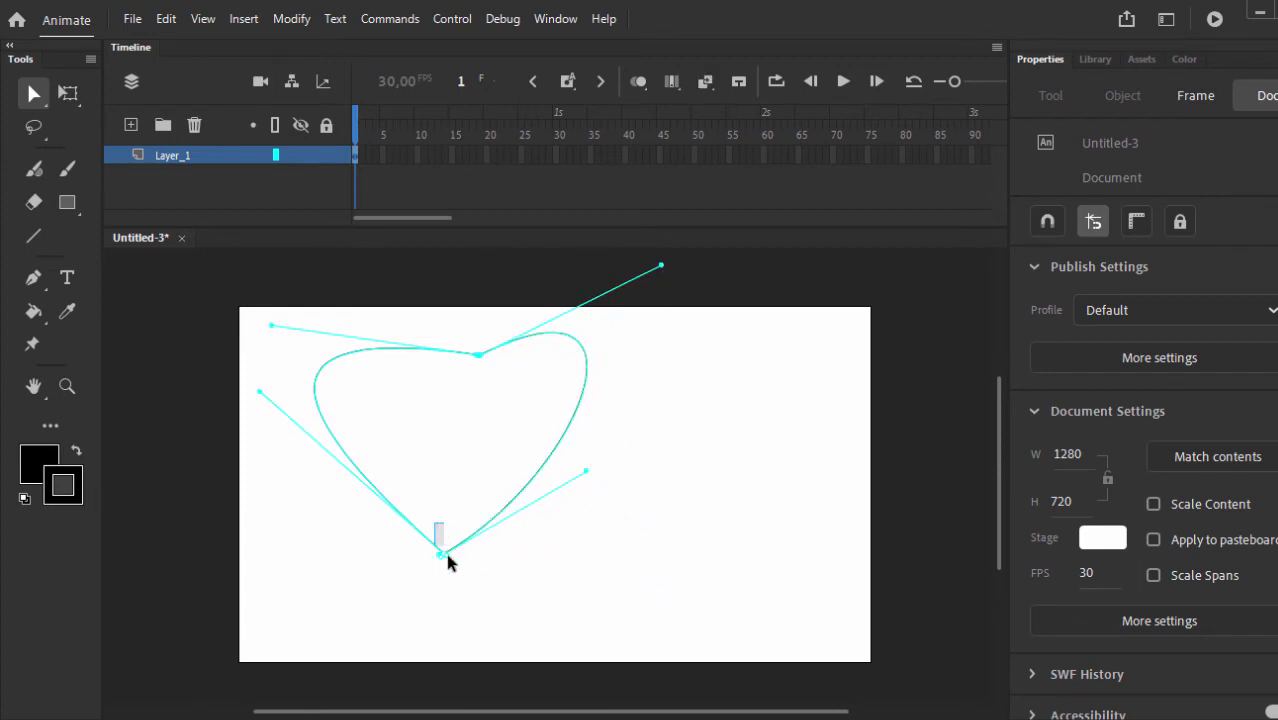
# Move the heart's bottom anchor right and adjust the curve handles to even out the left and right lobes.
pyautogui.moveTo(470, 572); pyautogui.dragTo(476, 568)
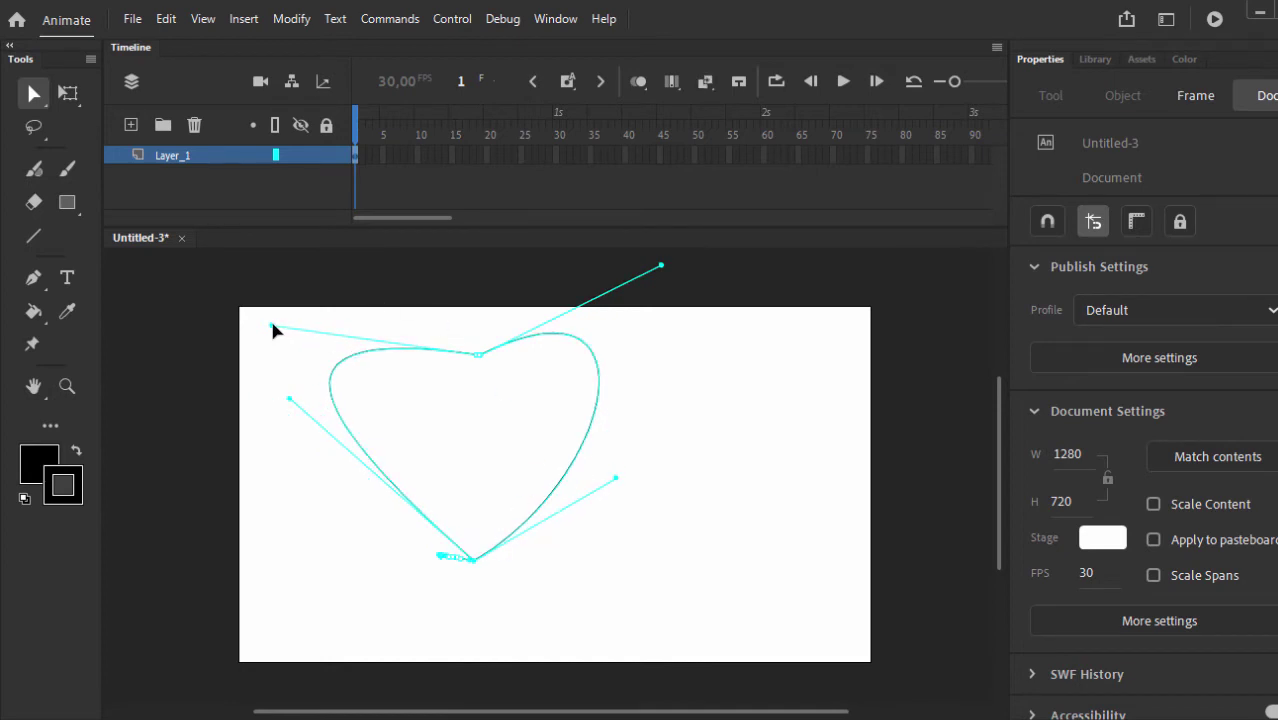
pyautogui.moveTo(272, 326); pyautogui.dragTo(288, 293)
pyautogui.moveTo(289, 398); pyautogui.dragTo(247, 431)
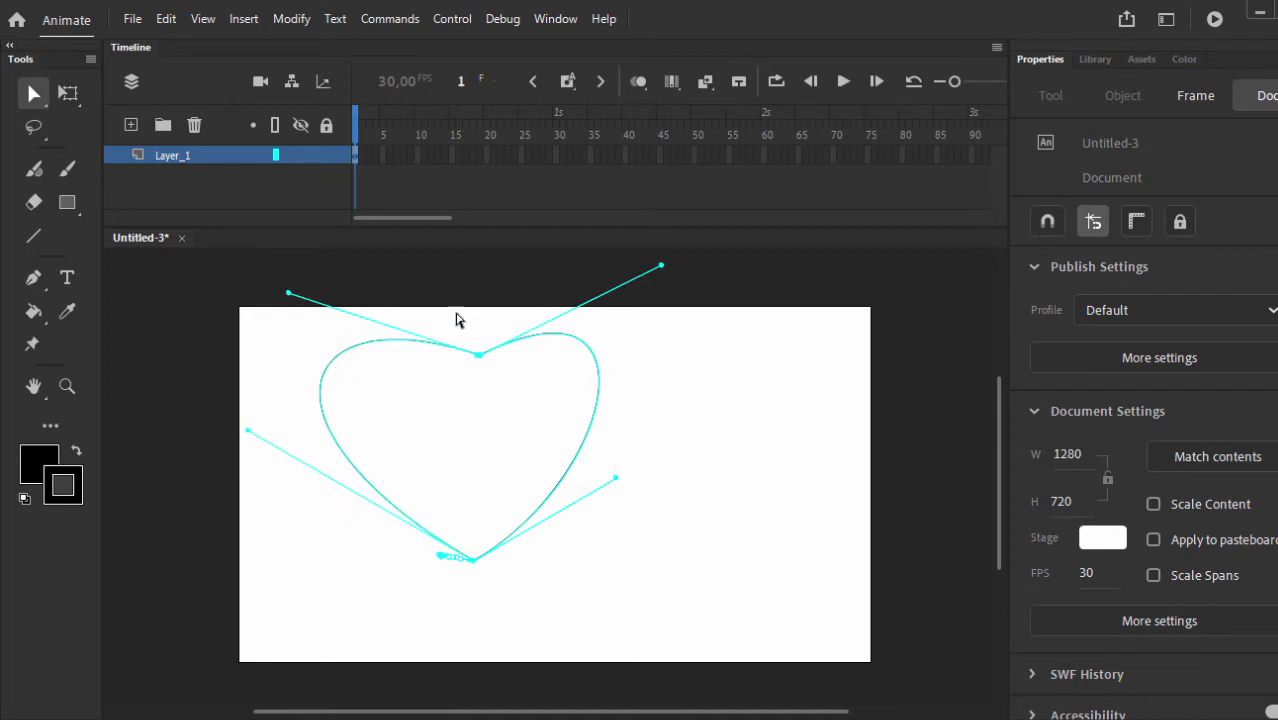
pyautogui.moveTo(661, 268); pyautogui.dragTo(706, 273)
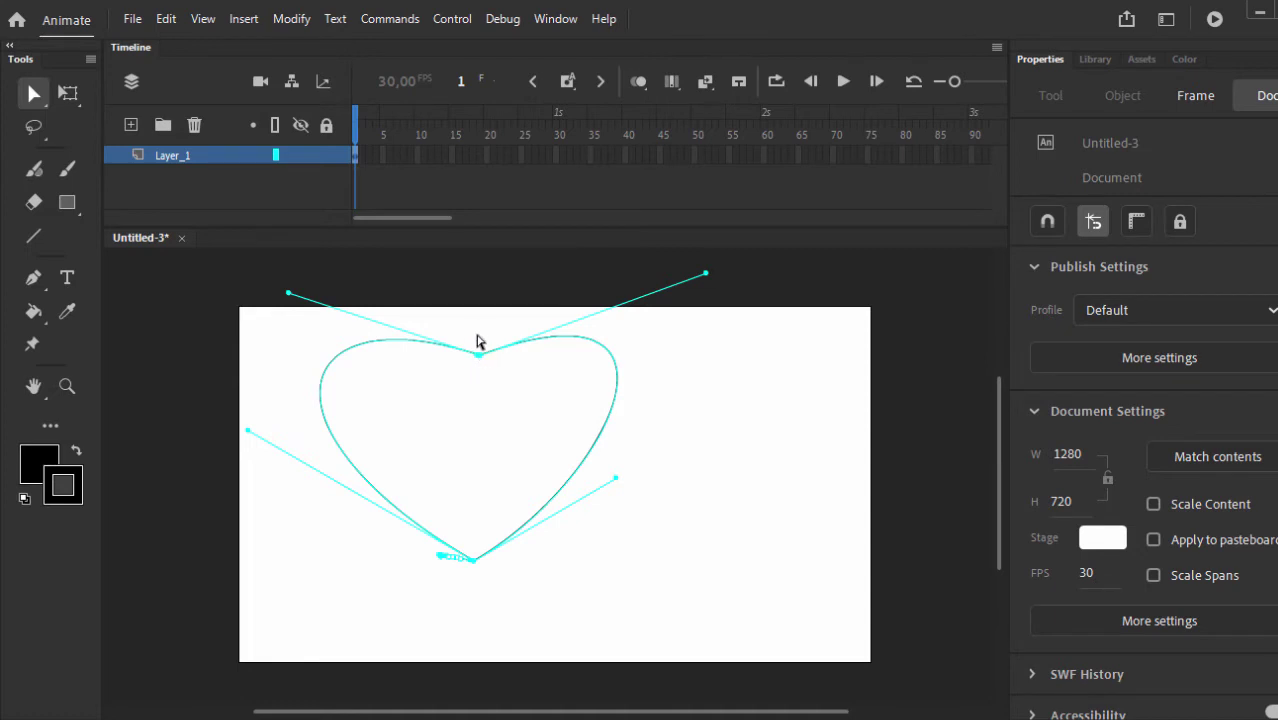
pyautogui.moveTo(495, 381); pyautogui.dragTo(488, 370)
pyautogui.click(505, 387)
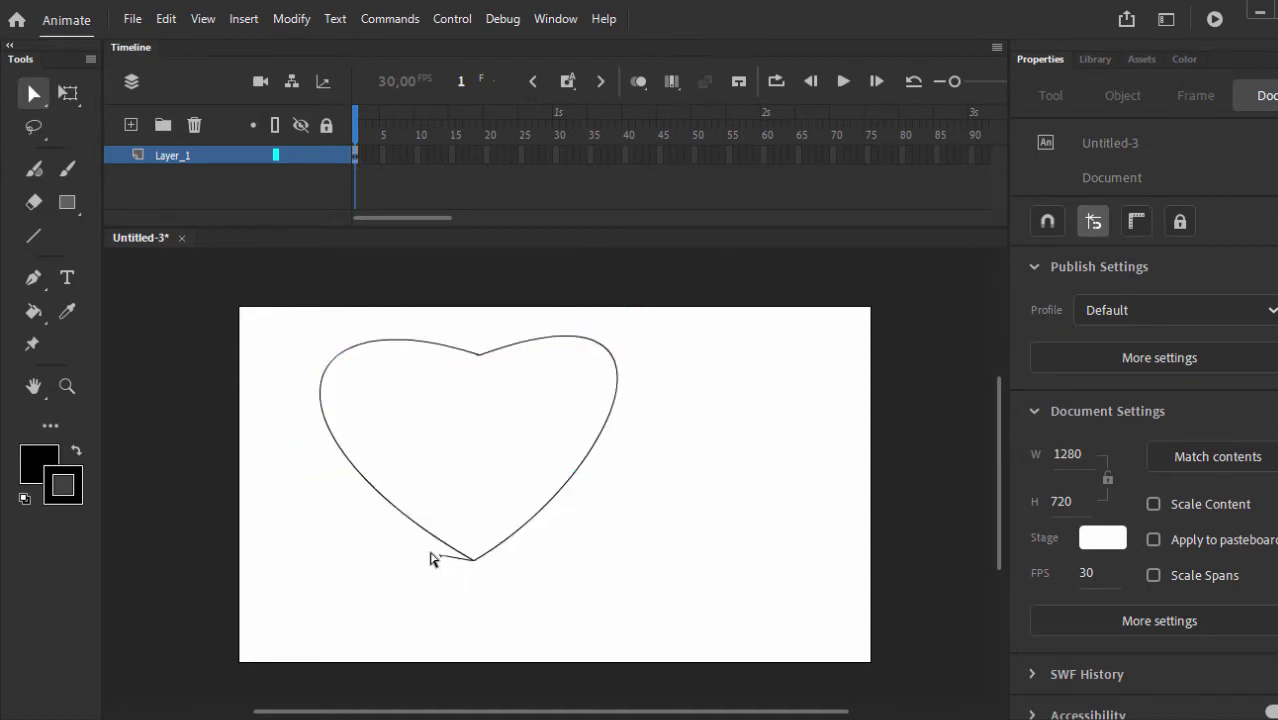
# Delete the stray line fragments sticking out to the left of the heart's bottom tip.
pyautogui.moveTo(434, 556); pyautogui.dragTo(456, 573)
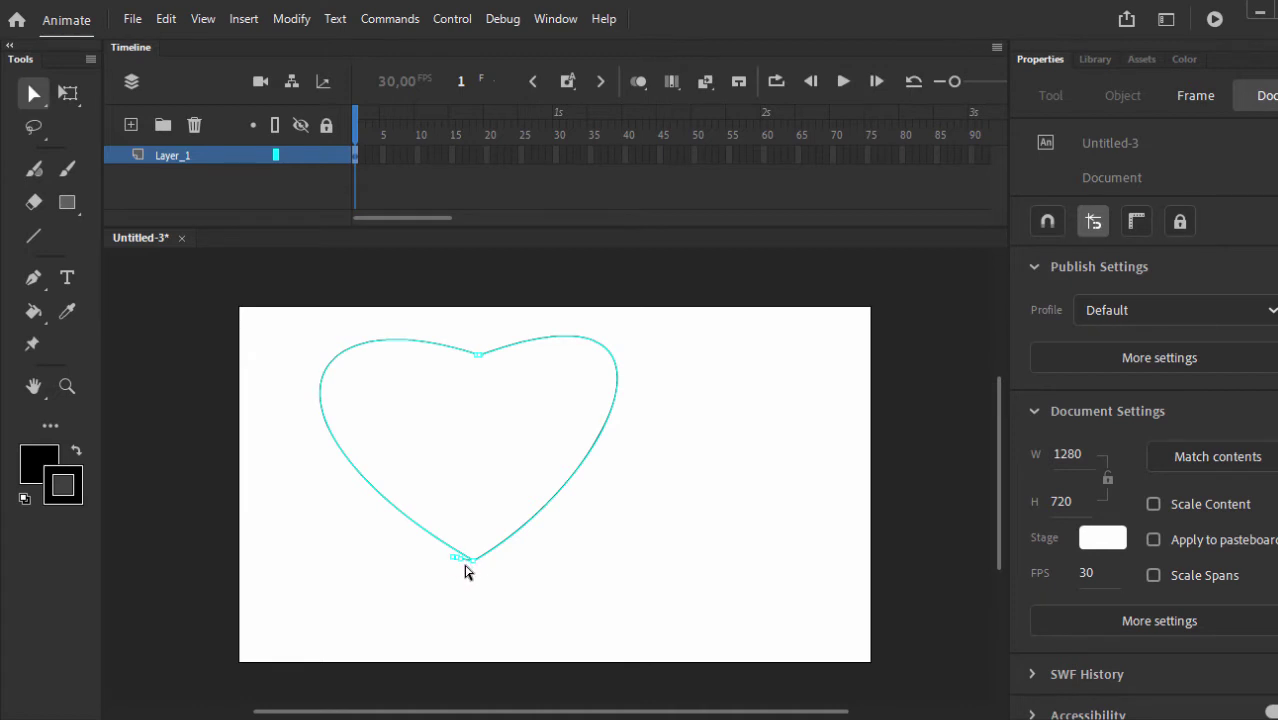
pyautogui.moveTo(465, 566); pyautogui.dragTo(465, 568)
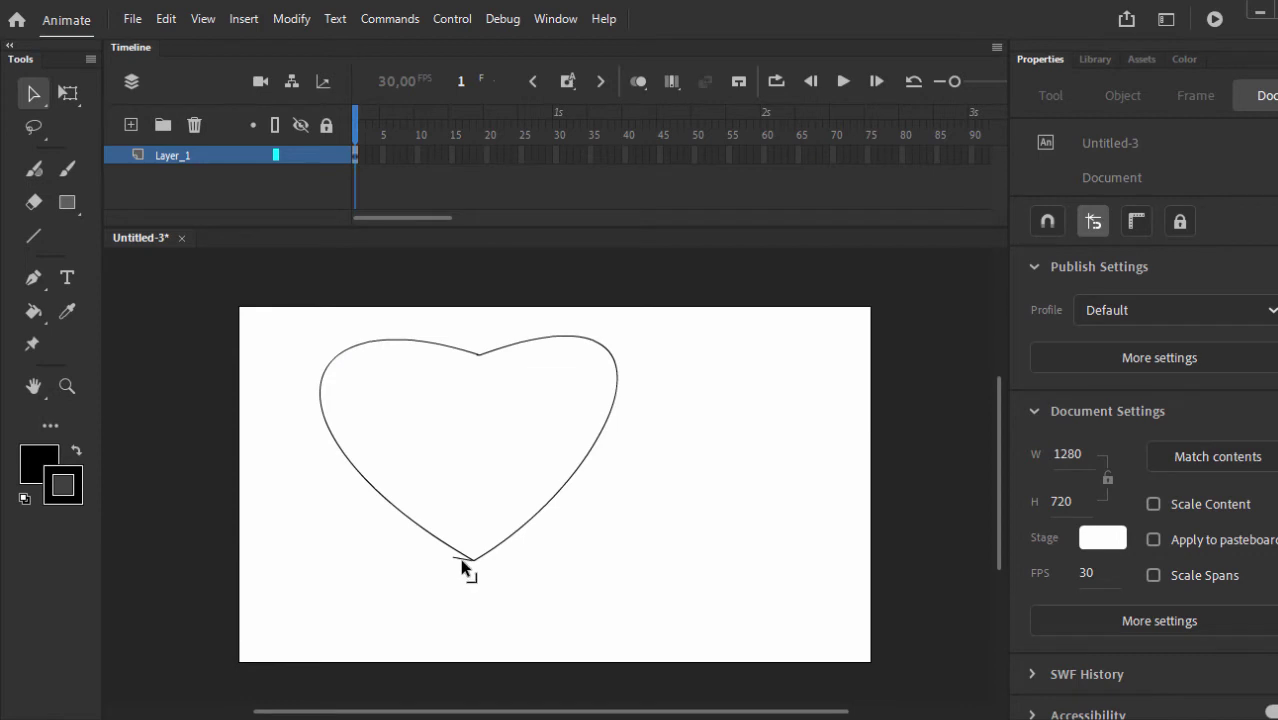
pyautogui.click(461, 561)
pyautogui.click(470, 566)
pyautogui.click(459, 563)
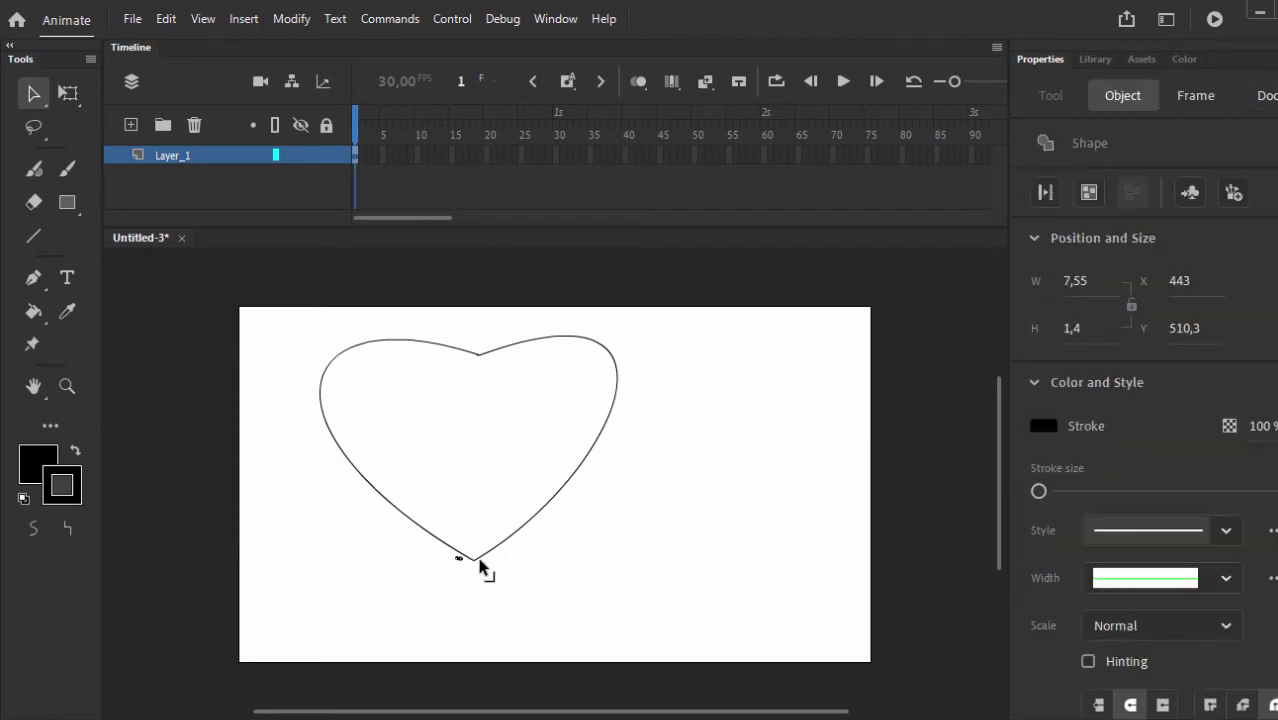
pyautogui.click(497, 560)
pyautogui.click(458, 561)
pyautogui.click(478, 562)
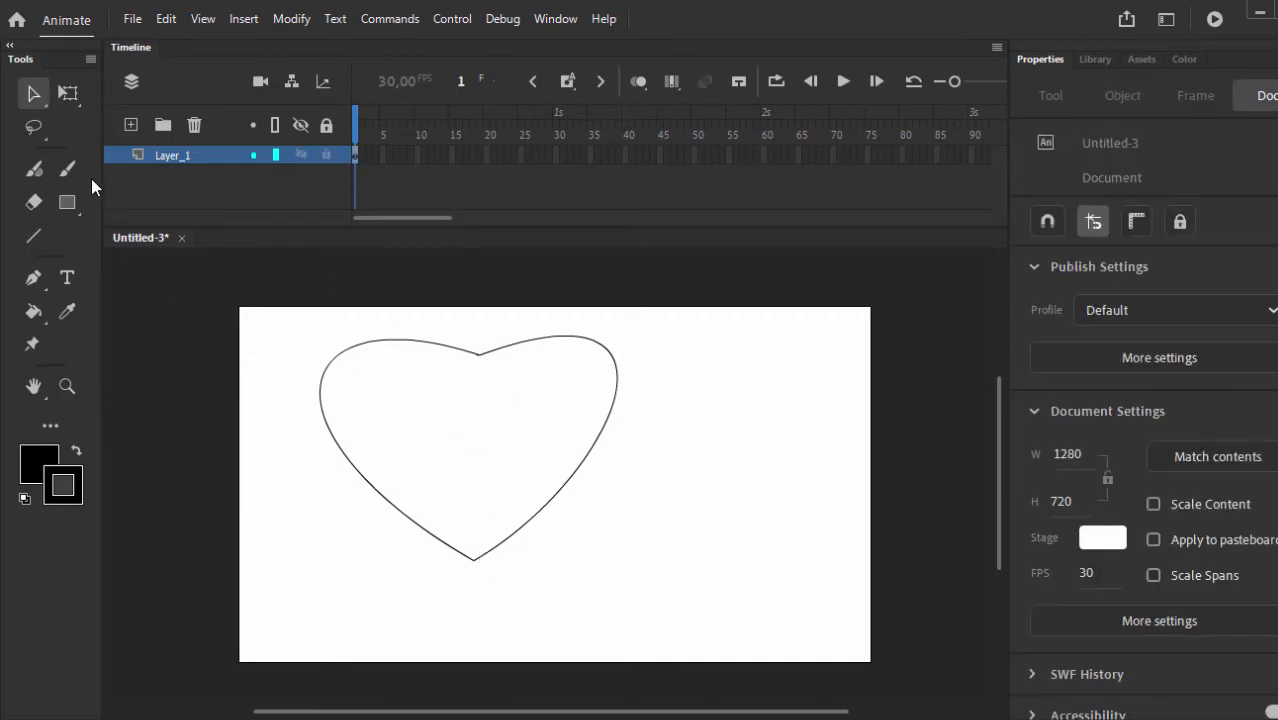
# With the Selection tool, select the heart's right half, then its left half, and add the right half to the selection.
pyautogui.click(38, 98)
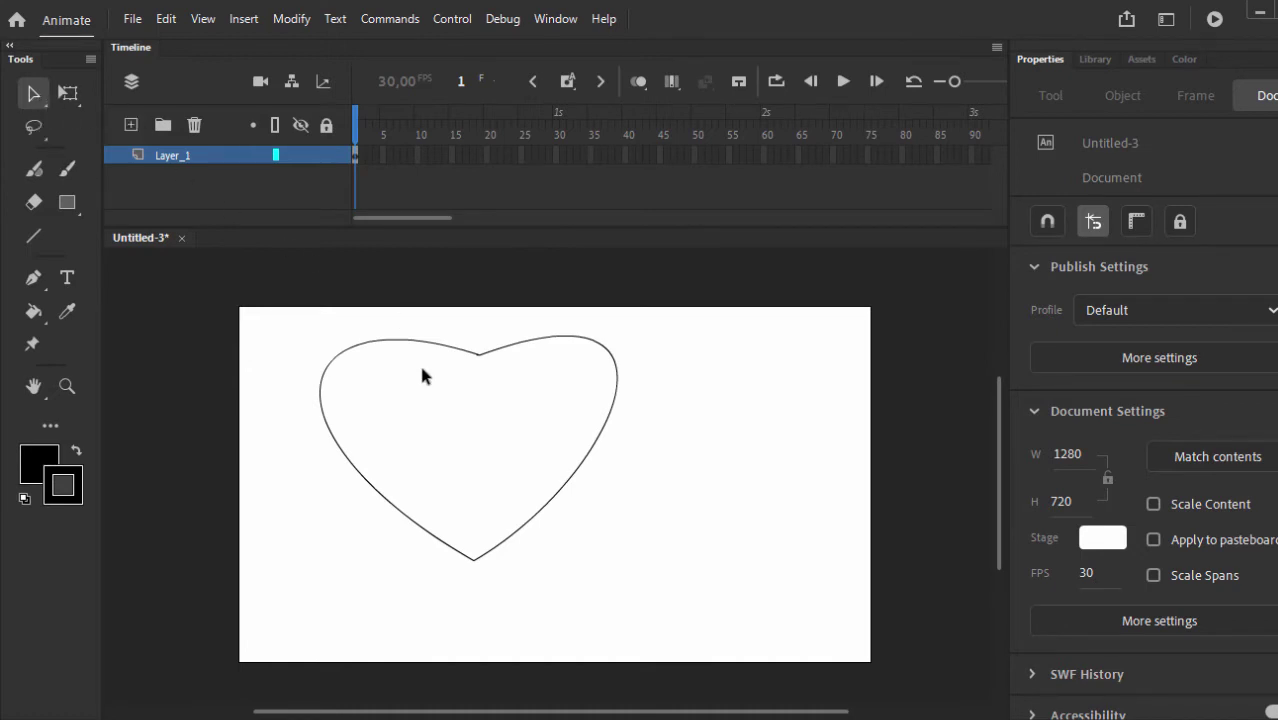
pyautogui.click(504, 353)
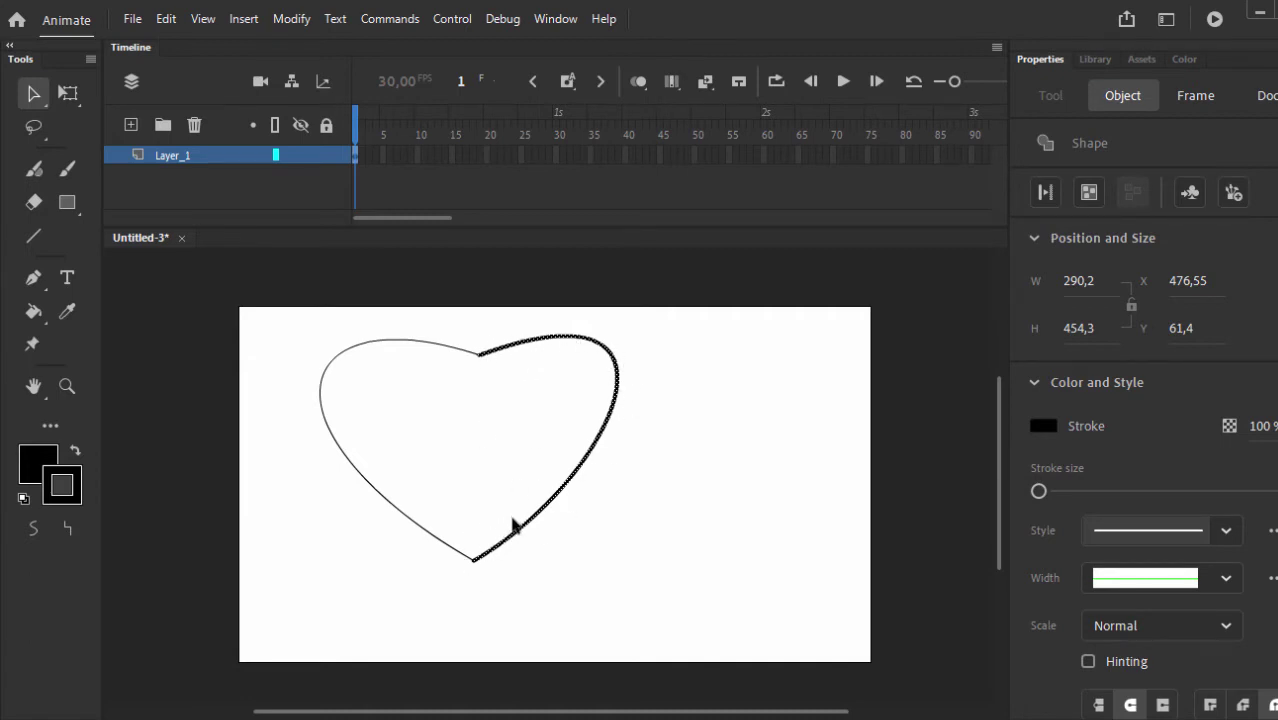
pyautogui.click(381, 346)
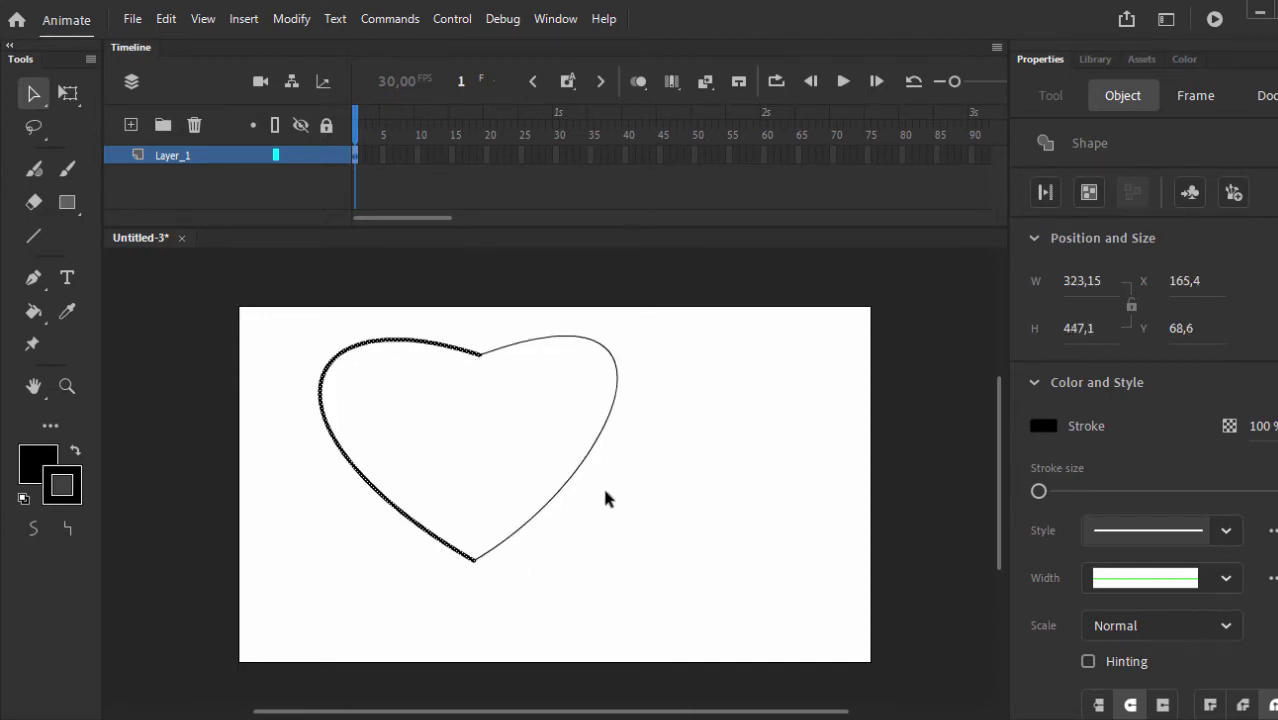
pyautogui.keyDown('shift'); pyautogui.click(509, 353); pyautogui.keyUp('shift')
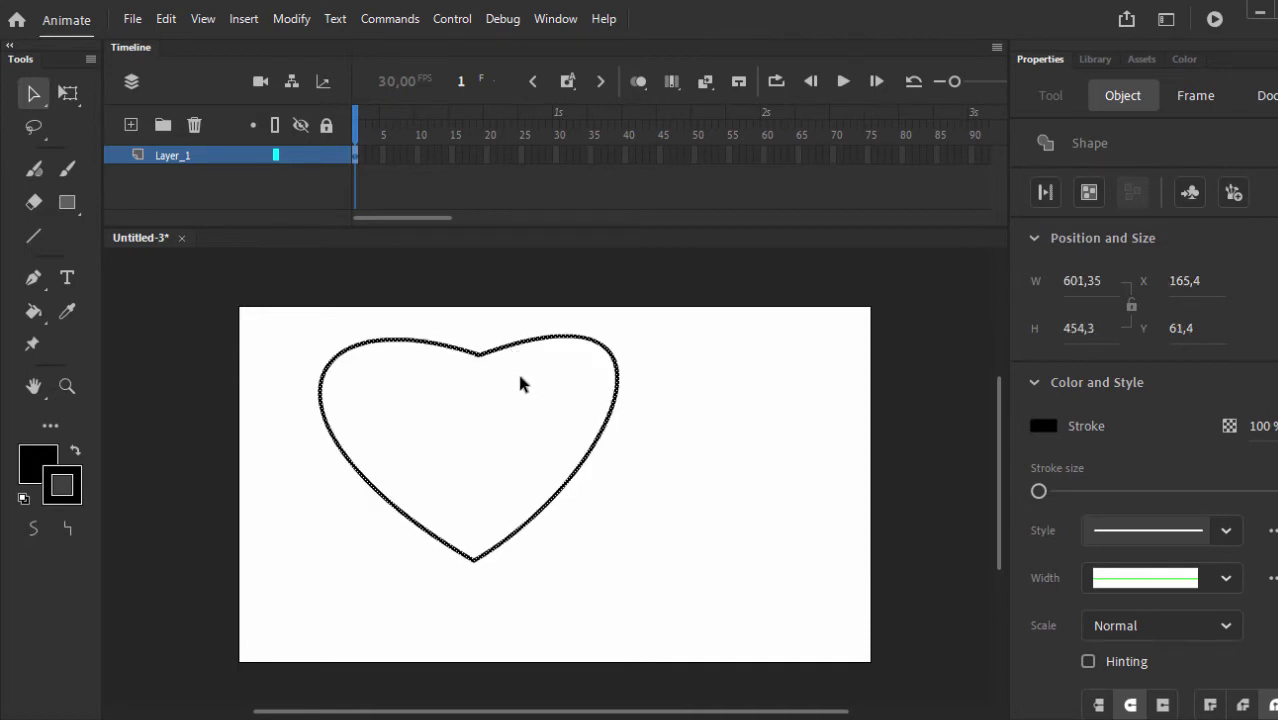
# Select only a short piece of the heart's right edge and set its stroke color to gray #666666.
pyautogui.click(587, 409)
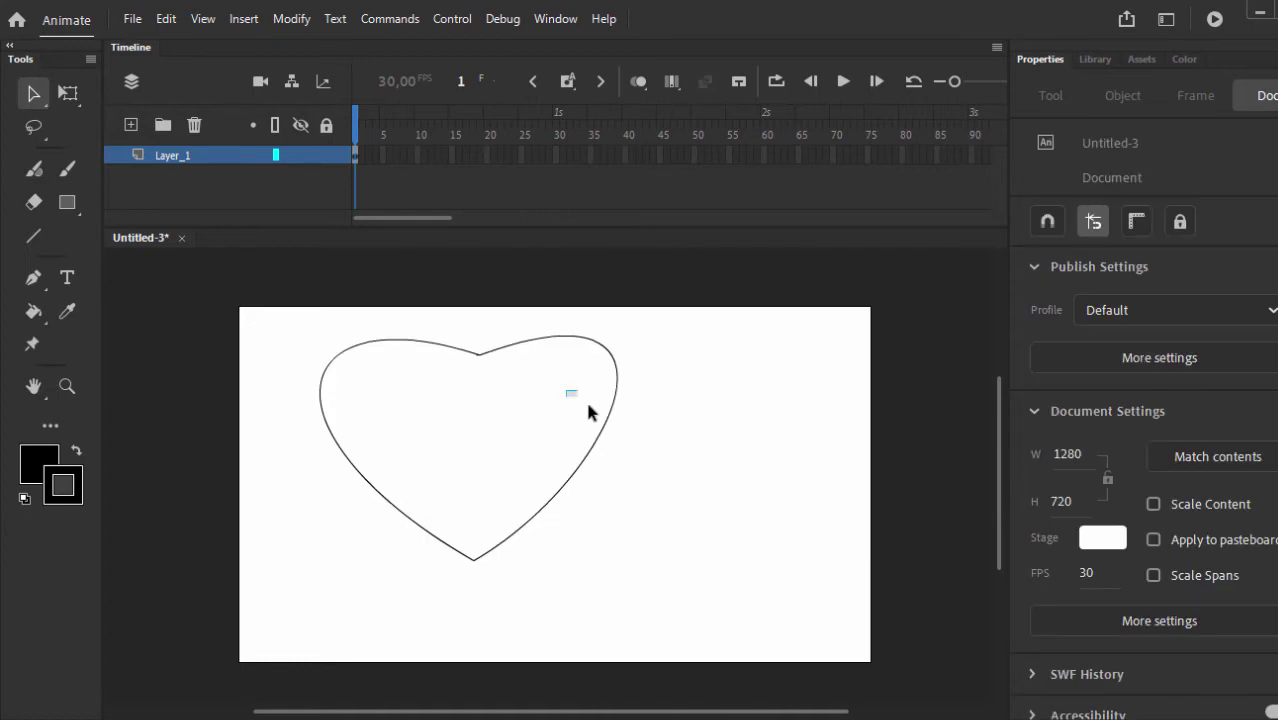
pyautogui.moveTo(635, 452); pyautogui.dragTo(638, 455)
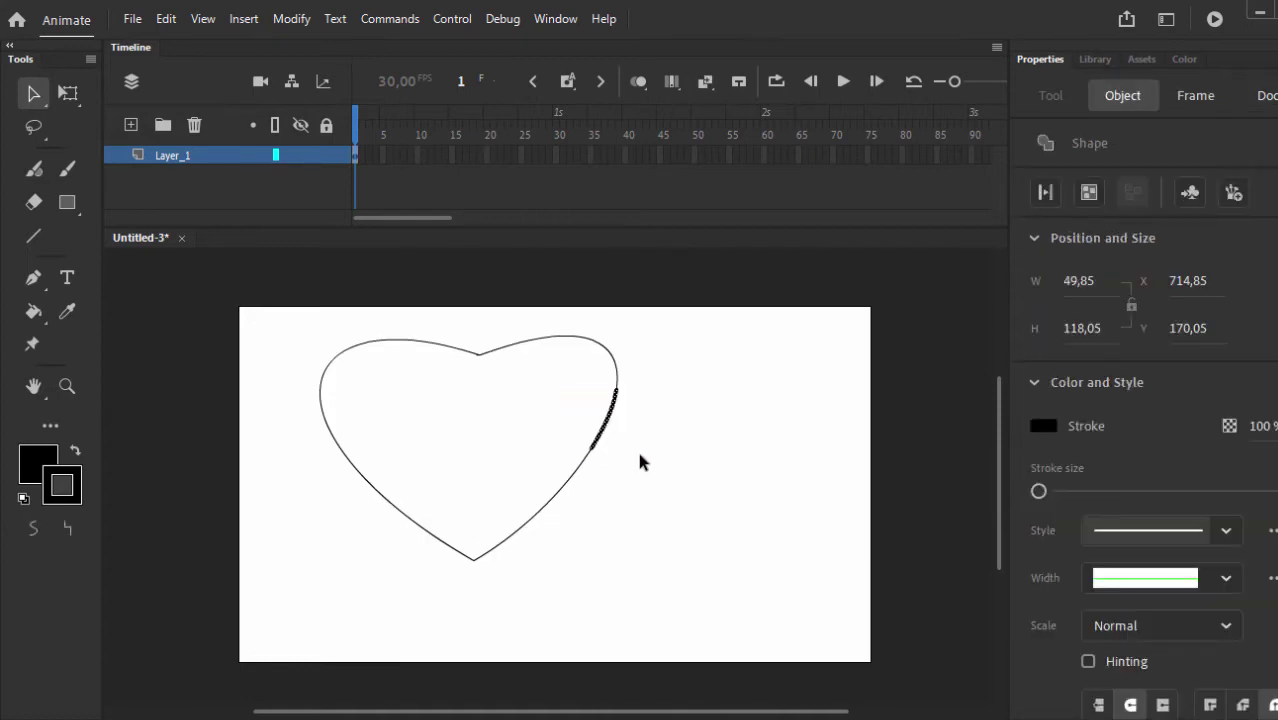
pyautogui.click(63, 487)
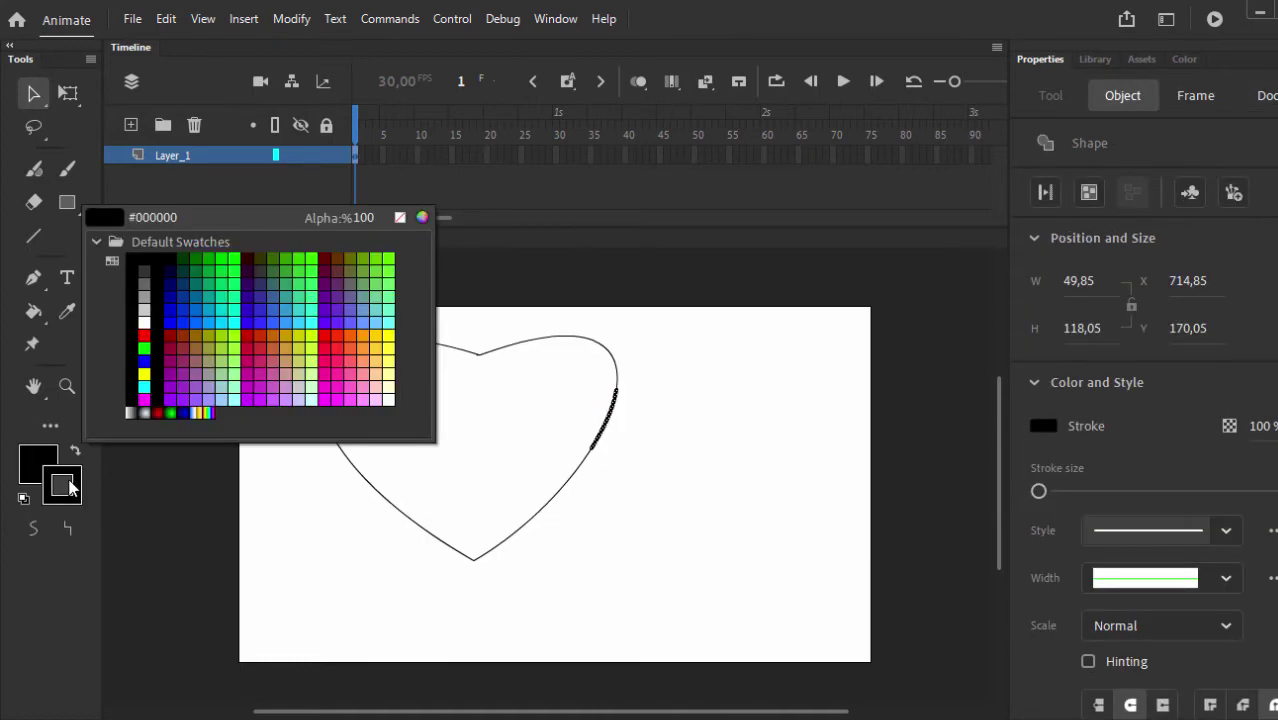
pyautogui.click(146, 282)
pyautogui.click(633, 339)
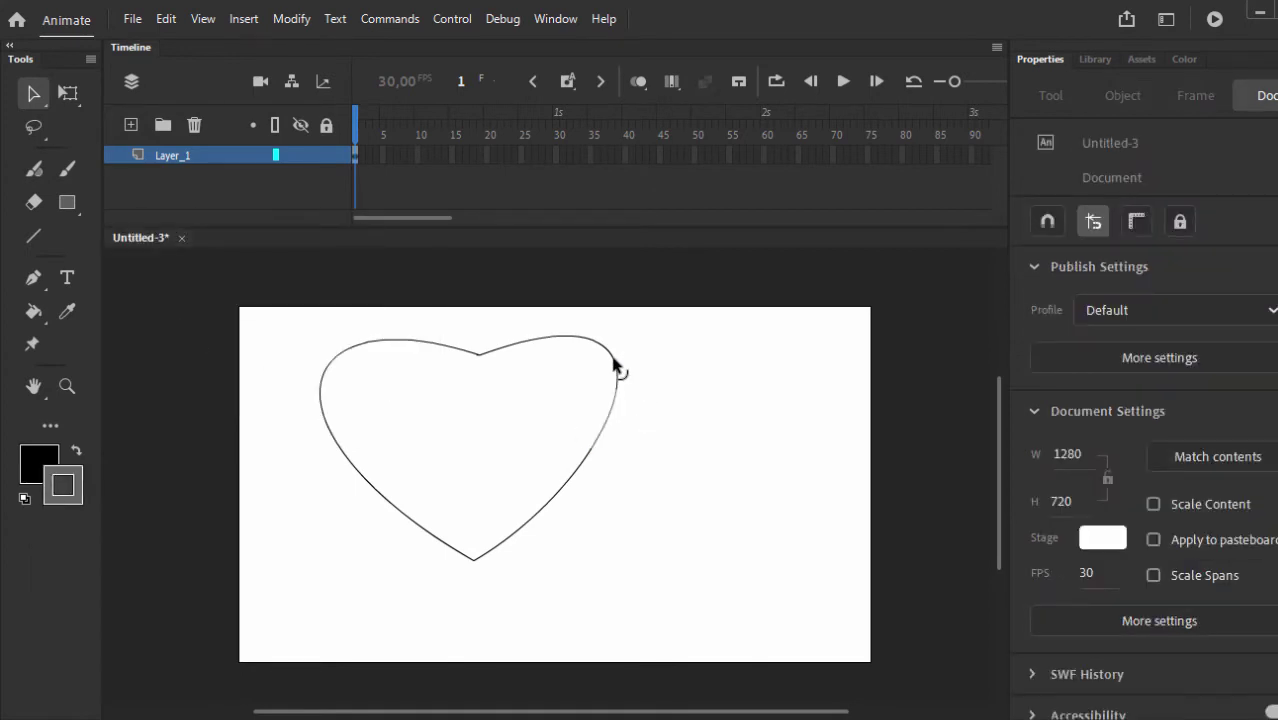
# Select the whole heart outline, set its stroke color to black #000000, and try selecting all connected strokes at once.
pyautogui.doubleClick(619, 380)
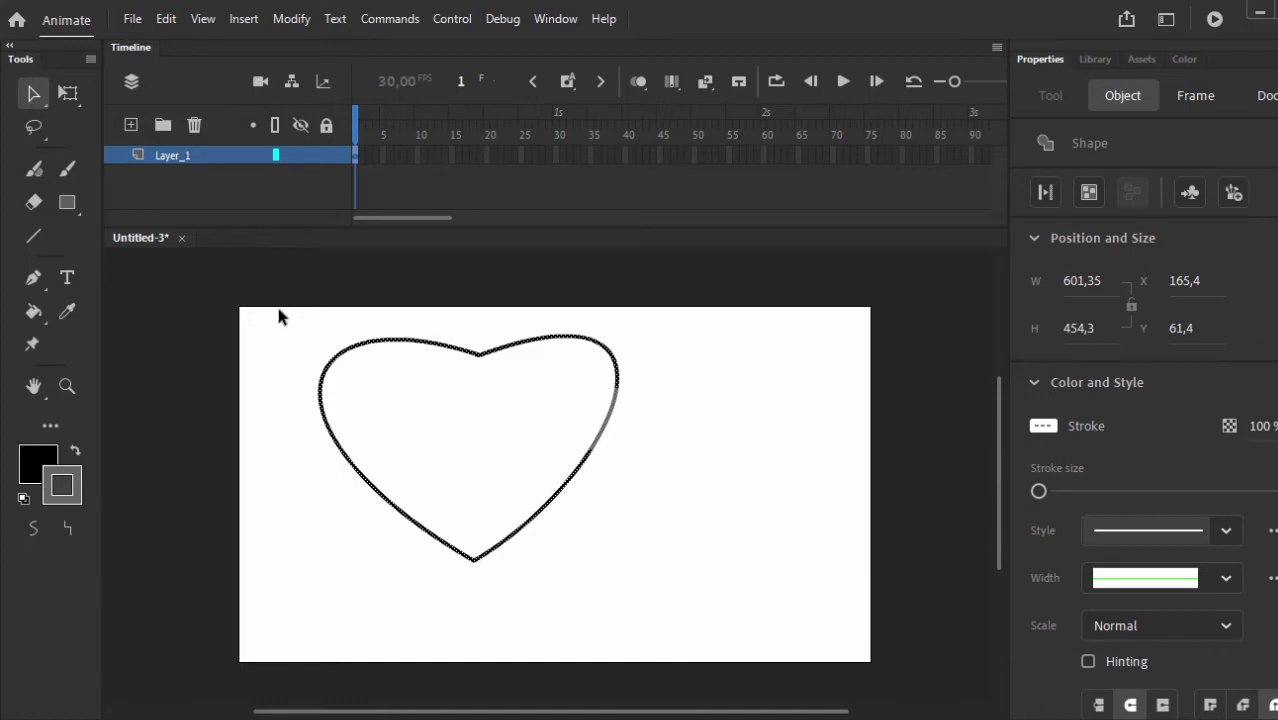
pyautogui.moveTo(279, 314); pyautogui.dragTo(660, 626)
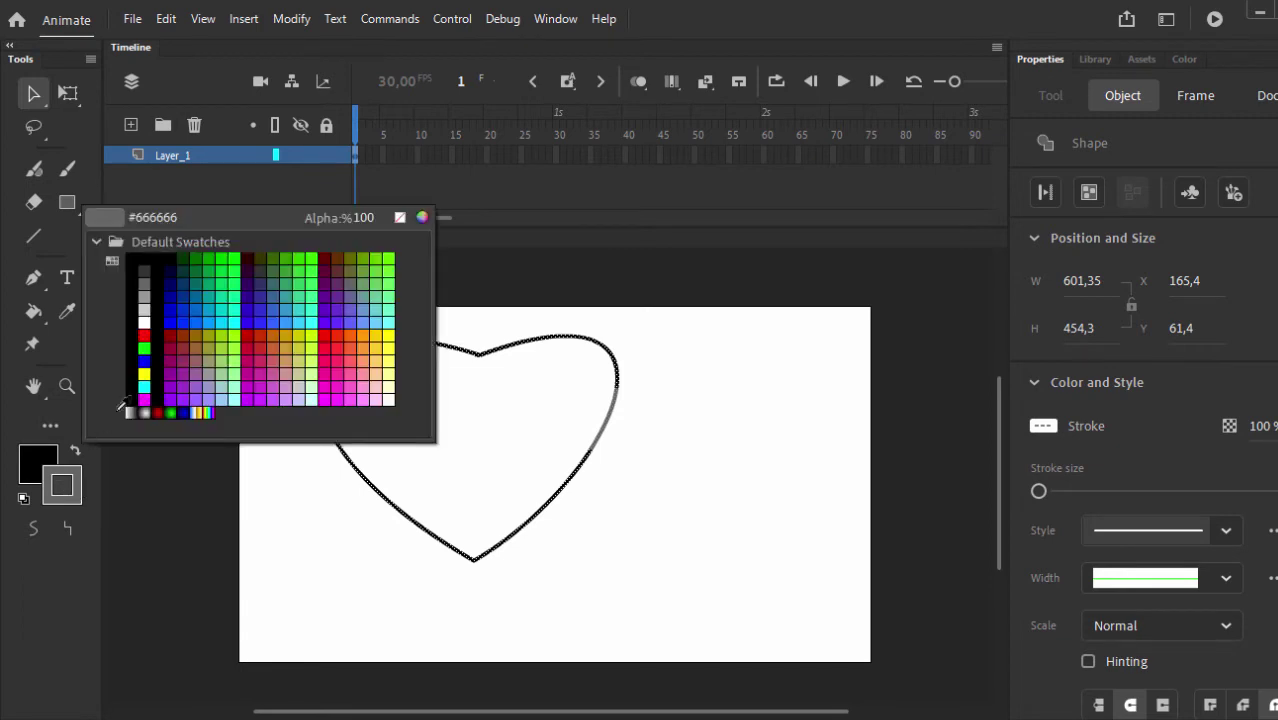
pyautogui.click(63, 485)
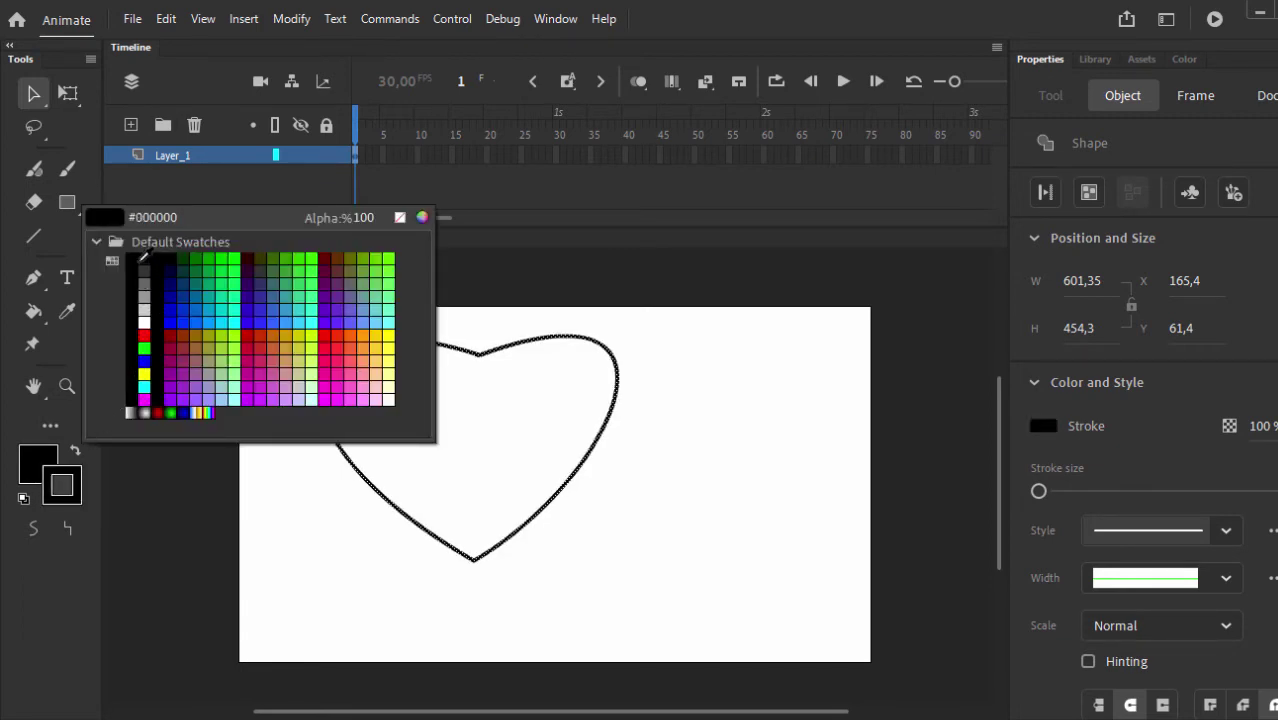
pyautogui.click(138, 258)
pyautogui.click(511, 368)
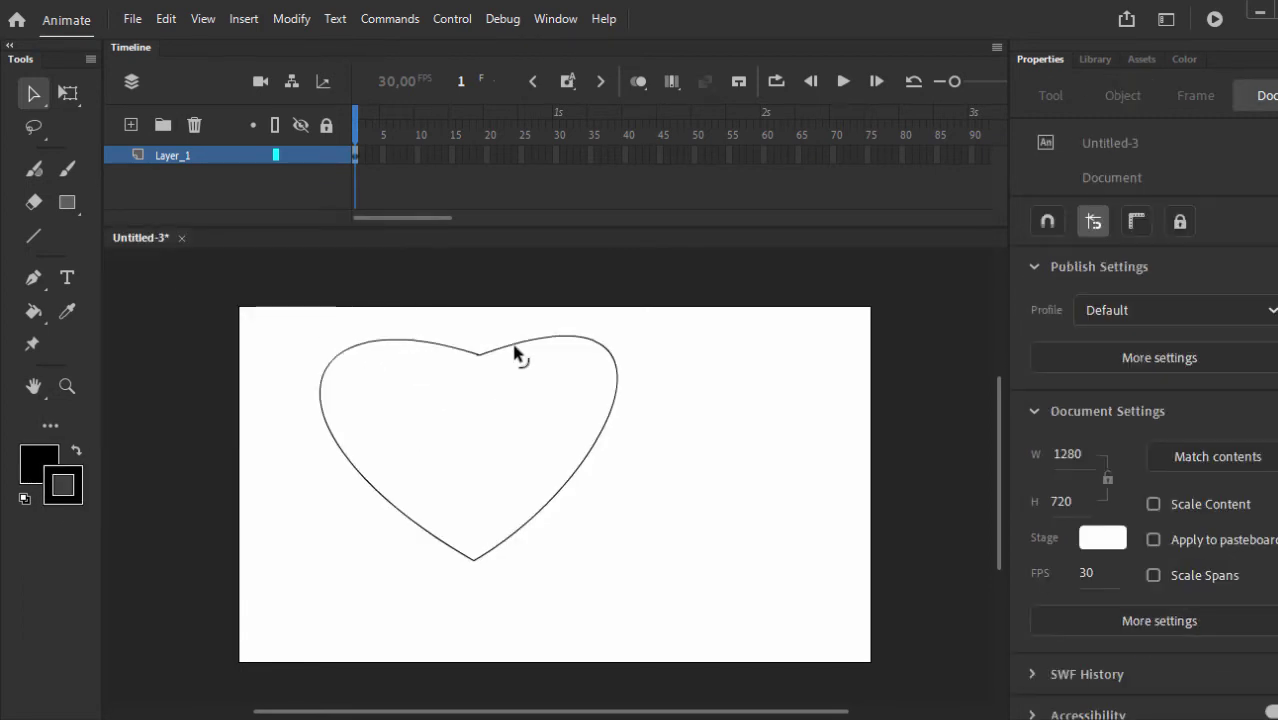
pyautogui.doubleClick(514, 352)
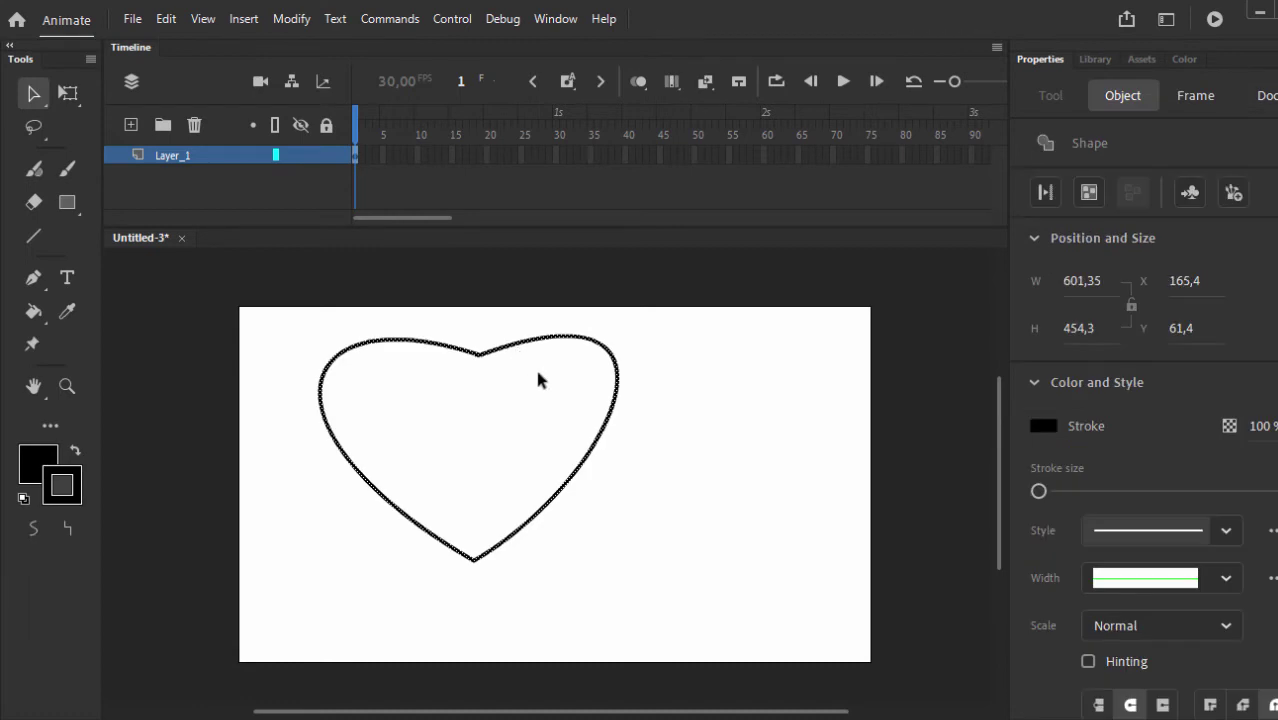
pyautogui.click(528, 452)
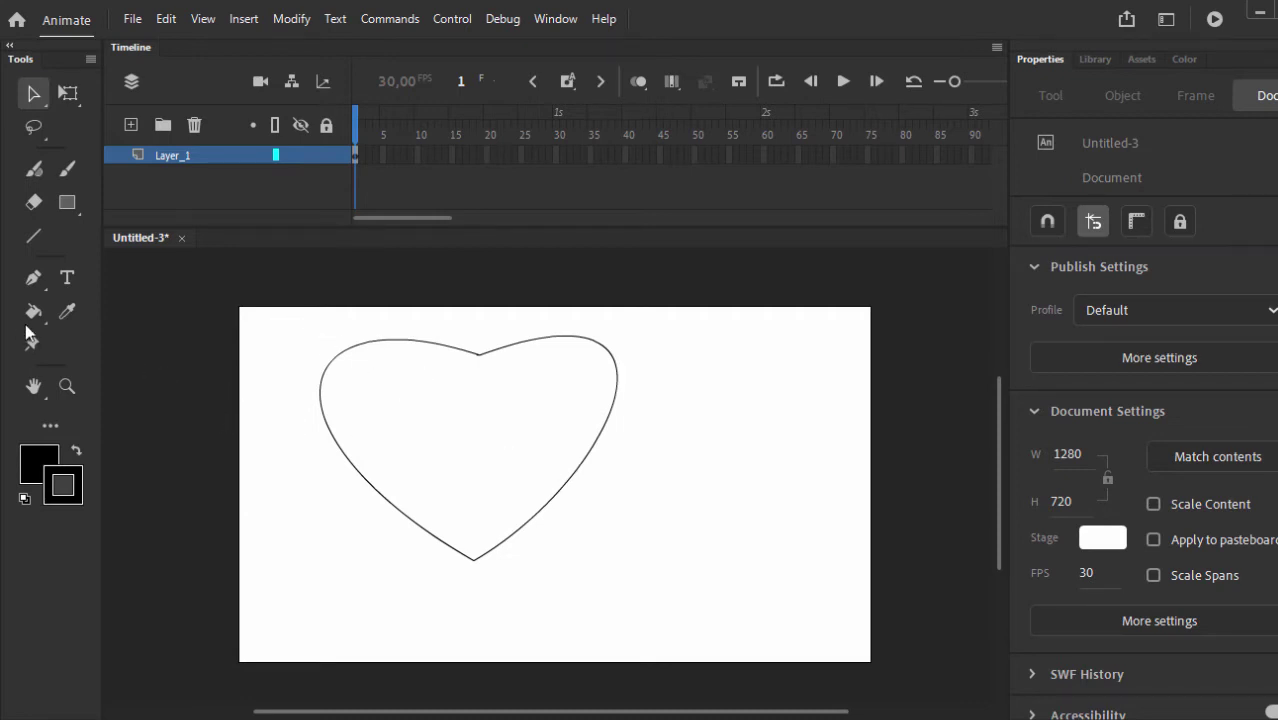
# Draw four straight lines to the right of the heart that cross at their ends and enclose a quadrilateral.
pyautogui.click(36, 236)
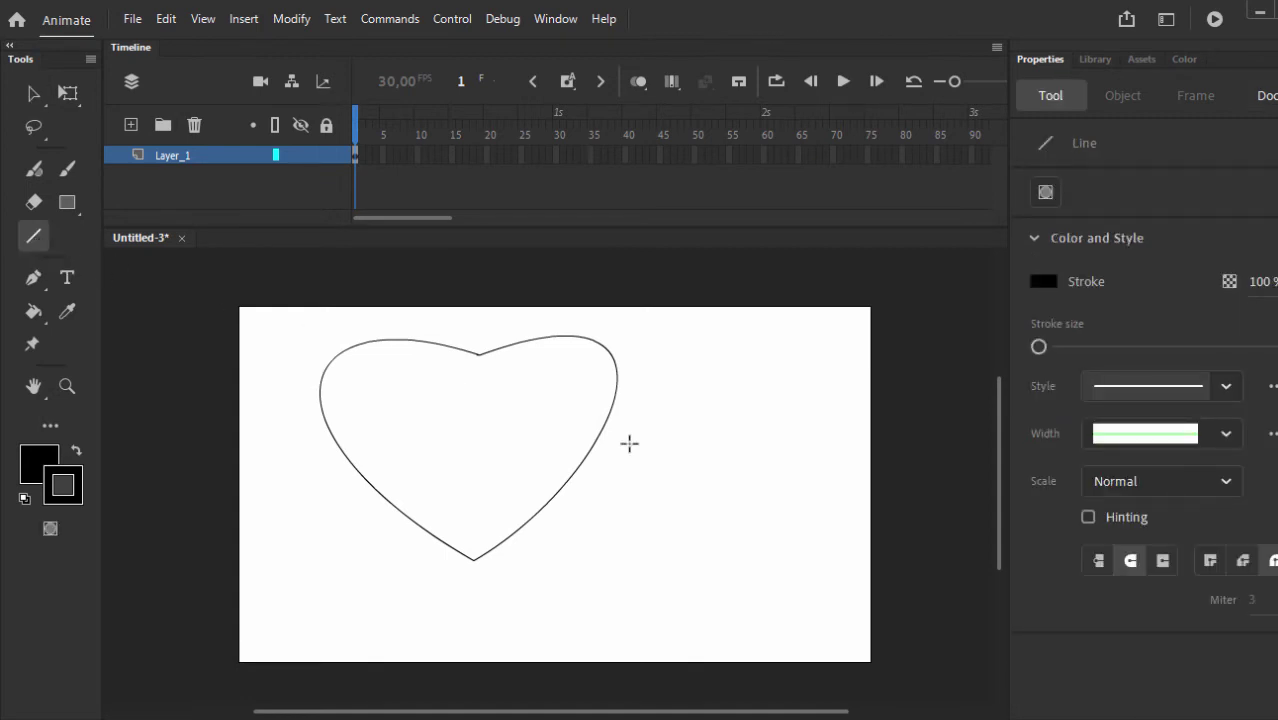
pyautogui.moveTo(660, 408)
pyautogui.mouseDown()
pyautogui.moveTo(647, 547)
pyautogui.moveTo(754, 536)
pyautogui.moveTo(743, 434)
pyautogui.mouseUp()
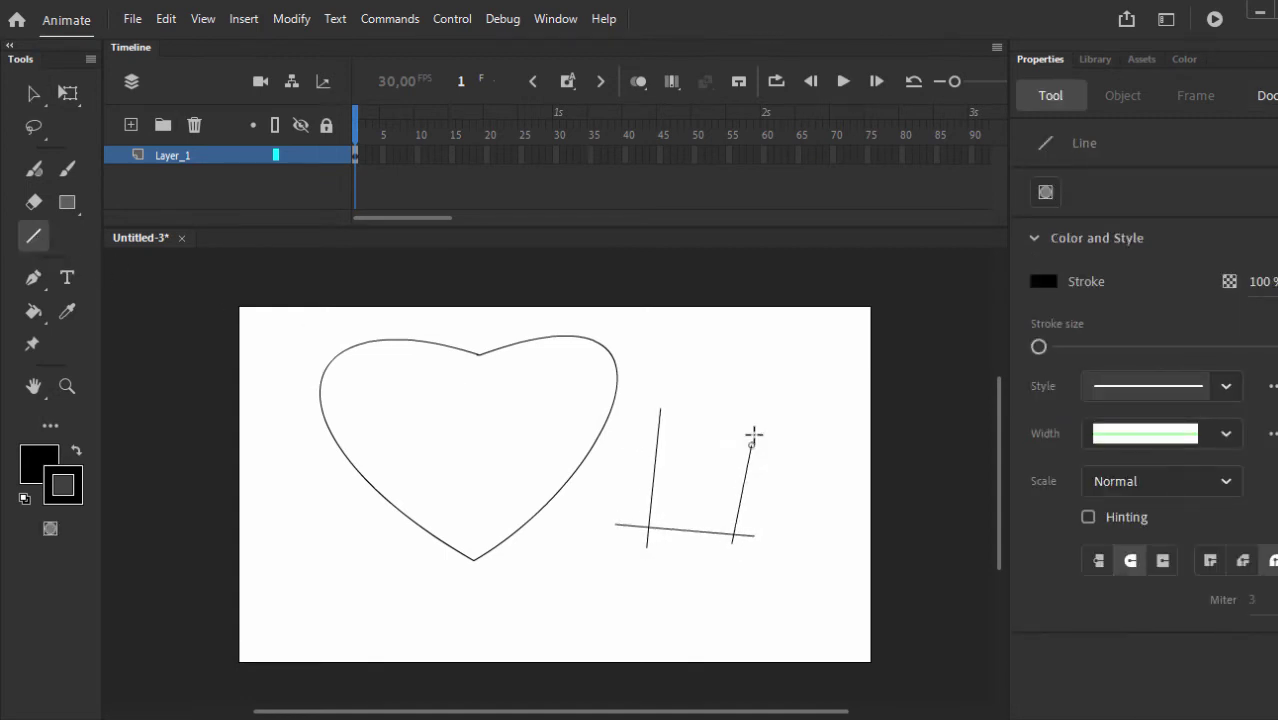
pyautogui.moveTo(639, 432); pyautogui.dragTo(767, 464)
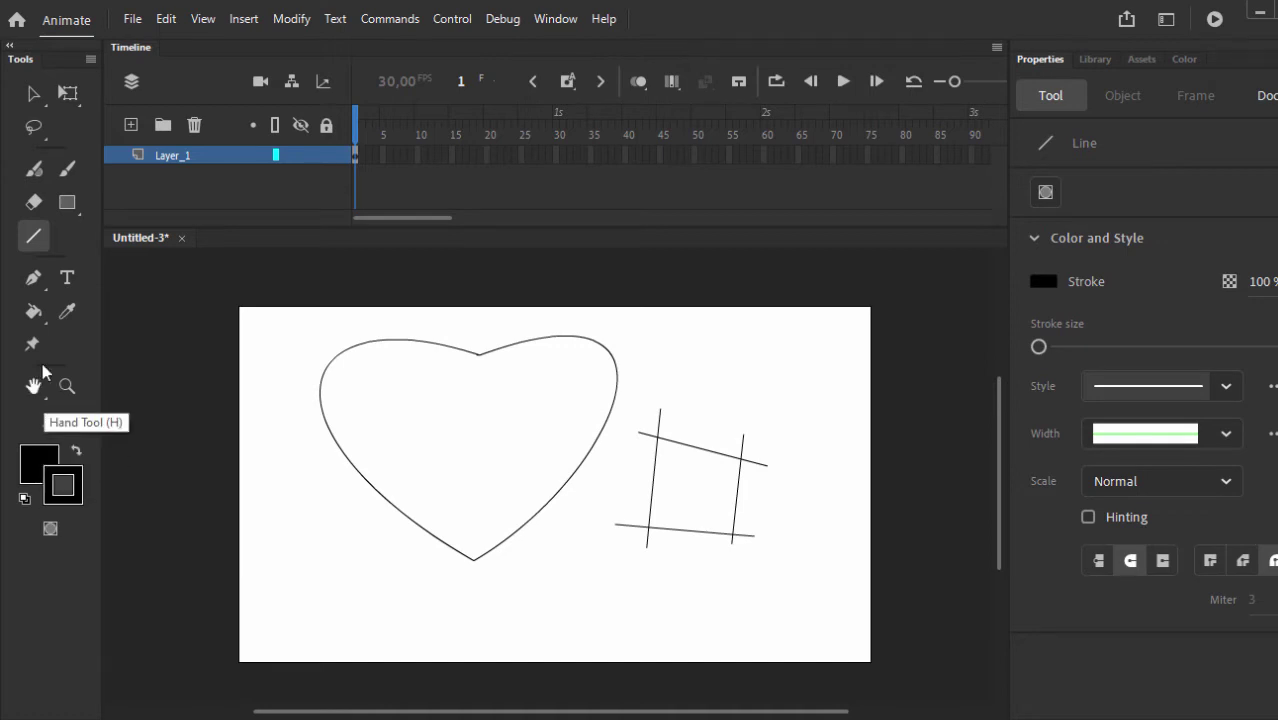
# Fill the heart and the quadrilateral enclosed by the crossing lines with black using the Paint Bucket.
pyautogui.click(33, 313)
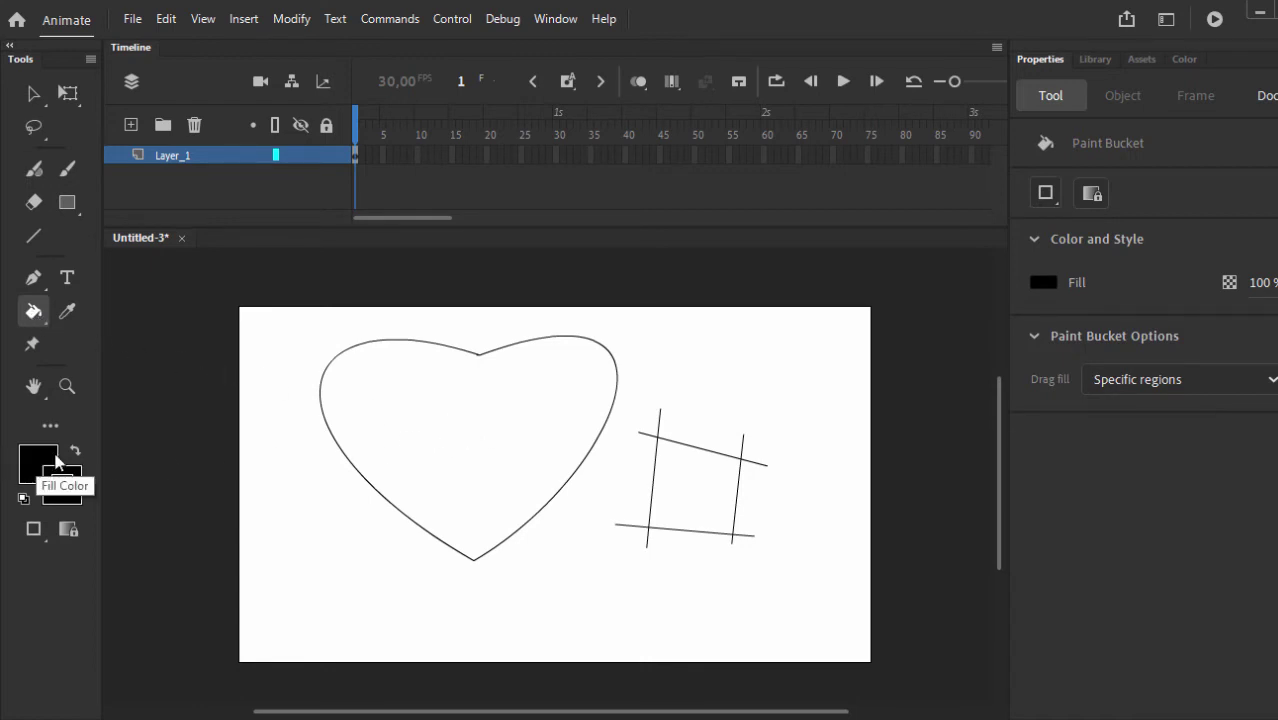
pyautogui.click(409, 412)
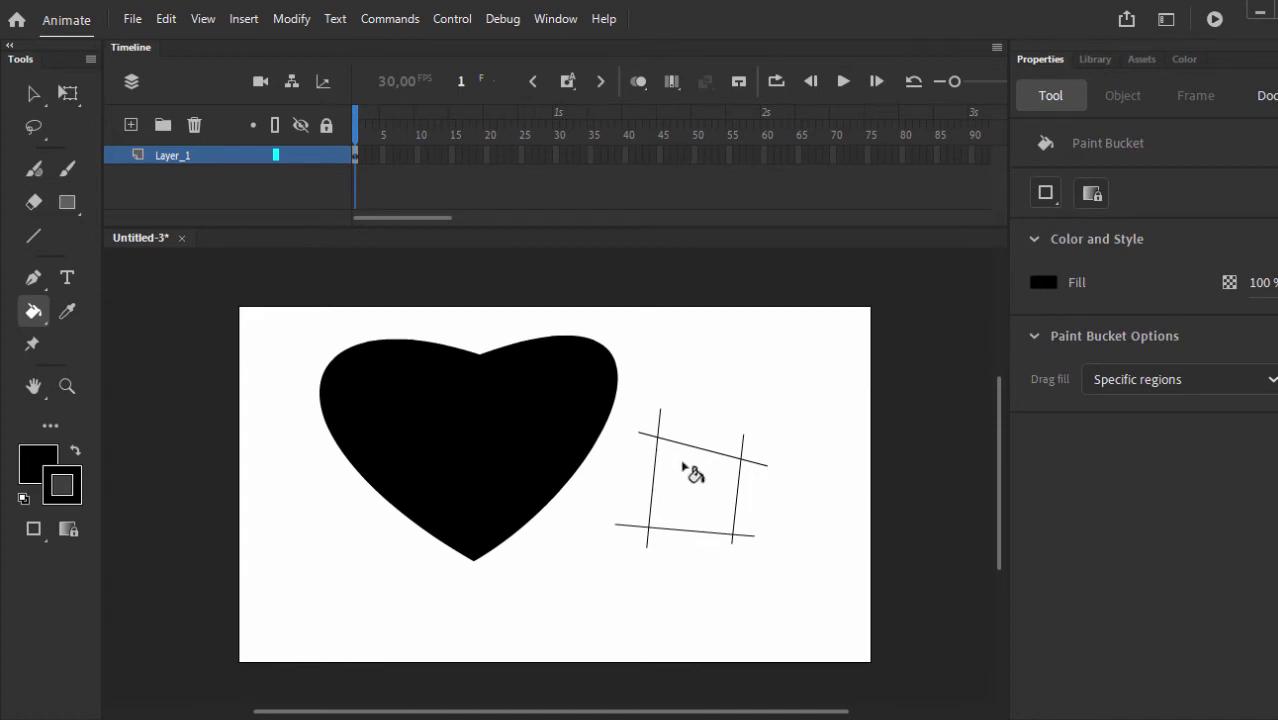
pyautogui.click(697, 500)
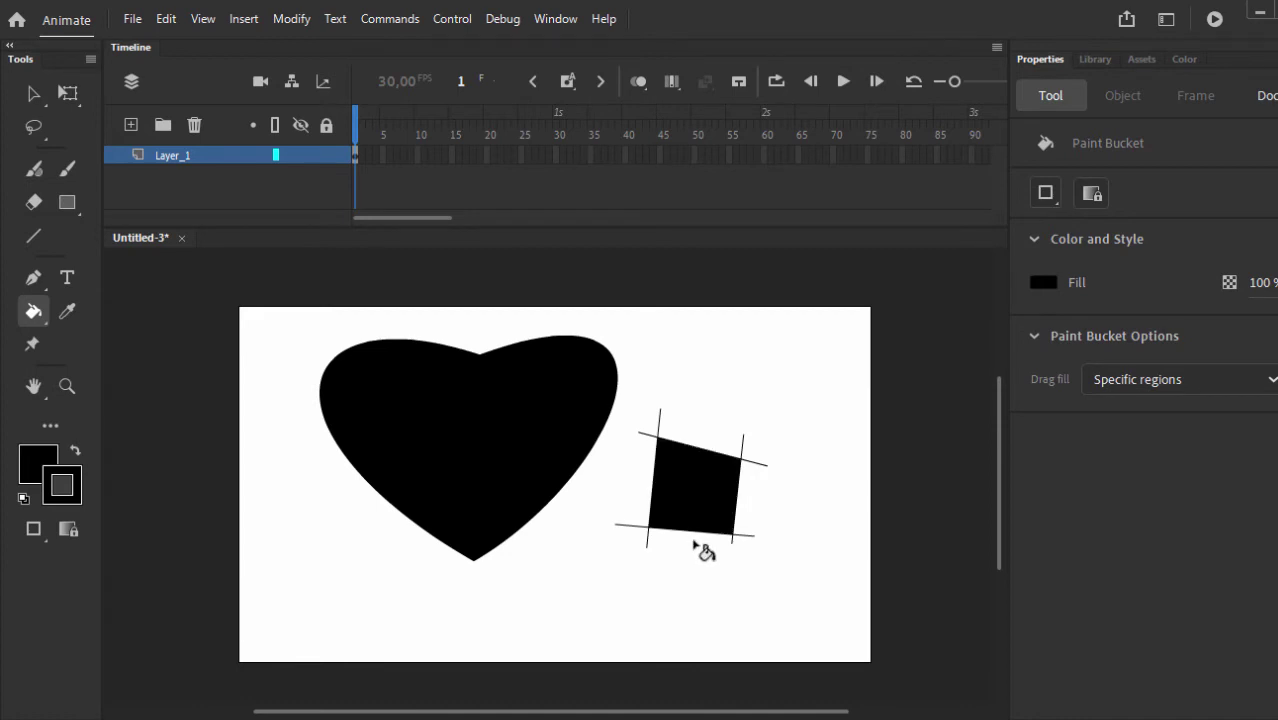
# Delete the quadrilateral's black fill and a short piece in the middle of its left edge.
pyautogui.click(34, 96)
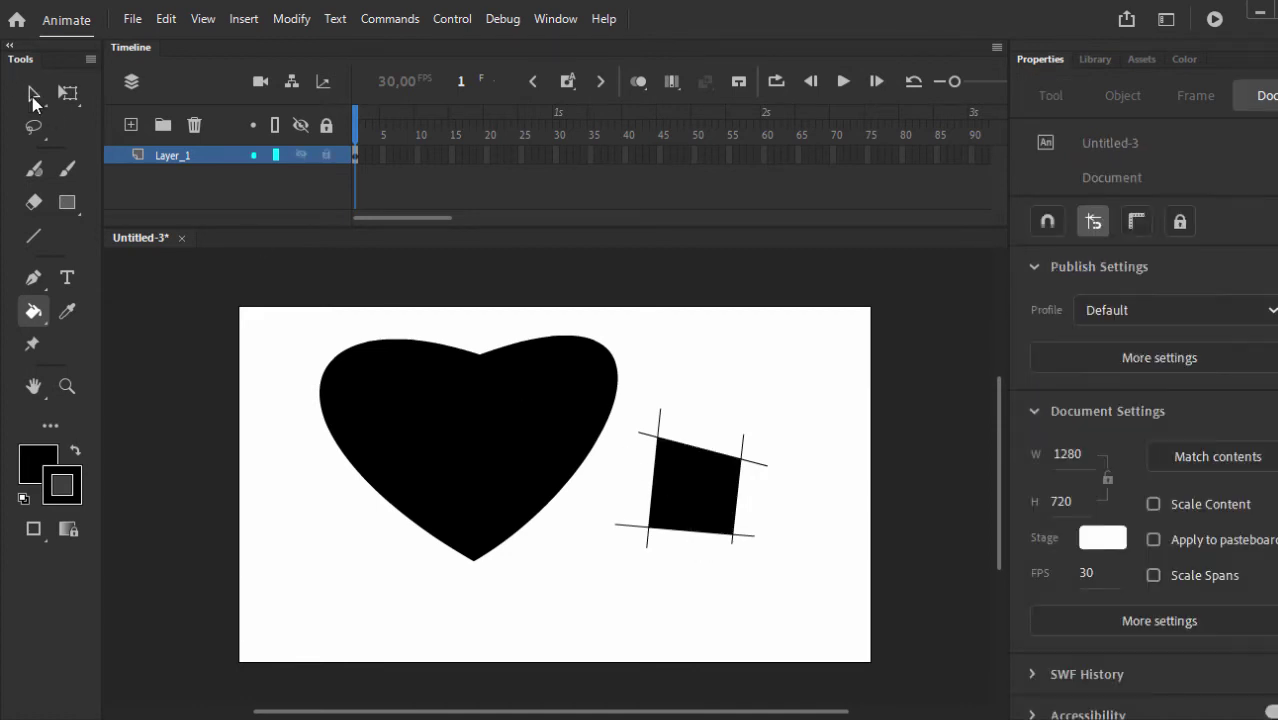
pyautogui.click(690, 490)
pyautogui.press('Delete')
pyautogui.click(652, 493)
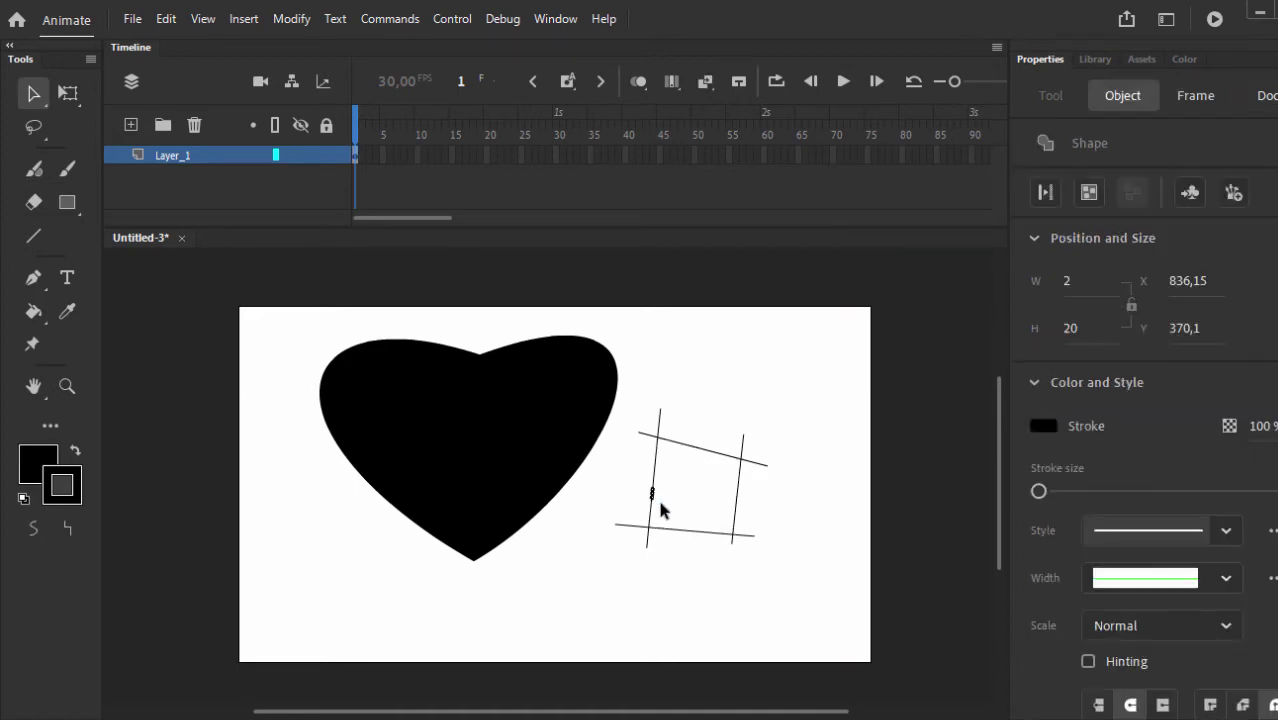
pyautogui.press('Delete')
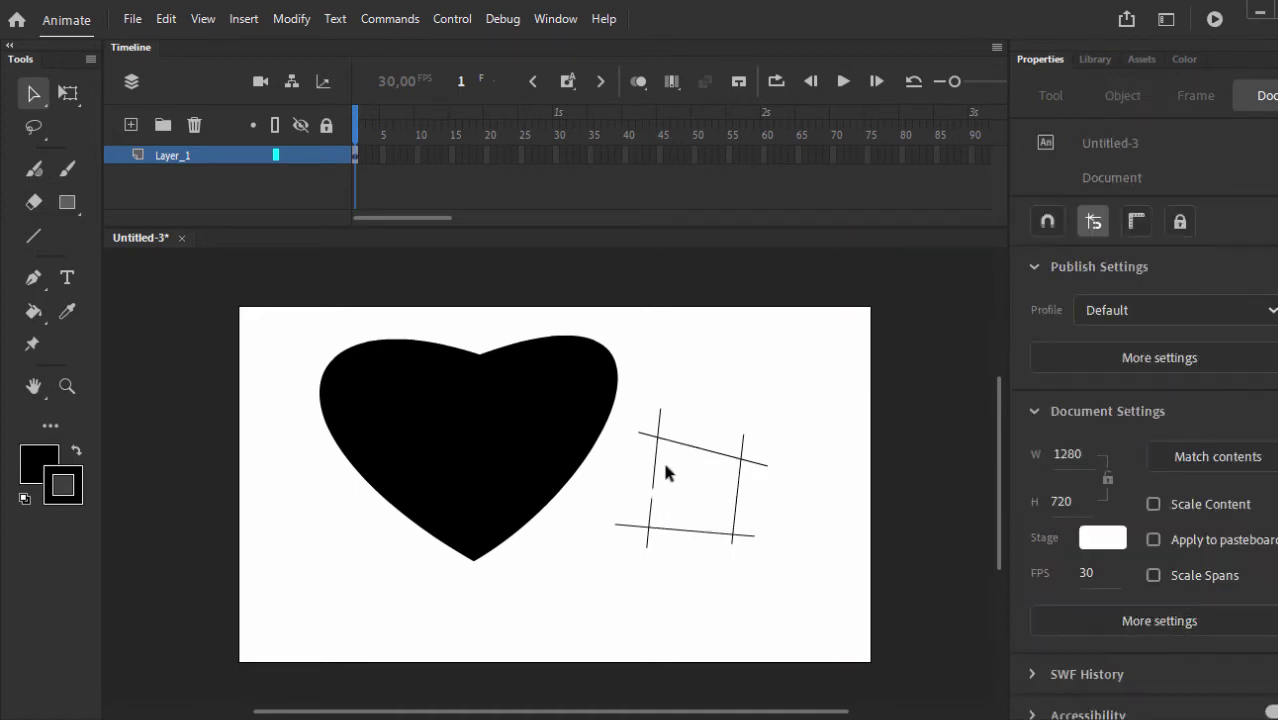
# Close the gap in the quadrilateral's left edge by extending its upper piece past the bottom line, and fill the enclosed area with black.
pyautogui.click(33, 311)
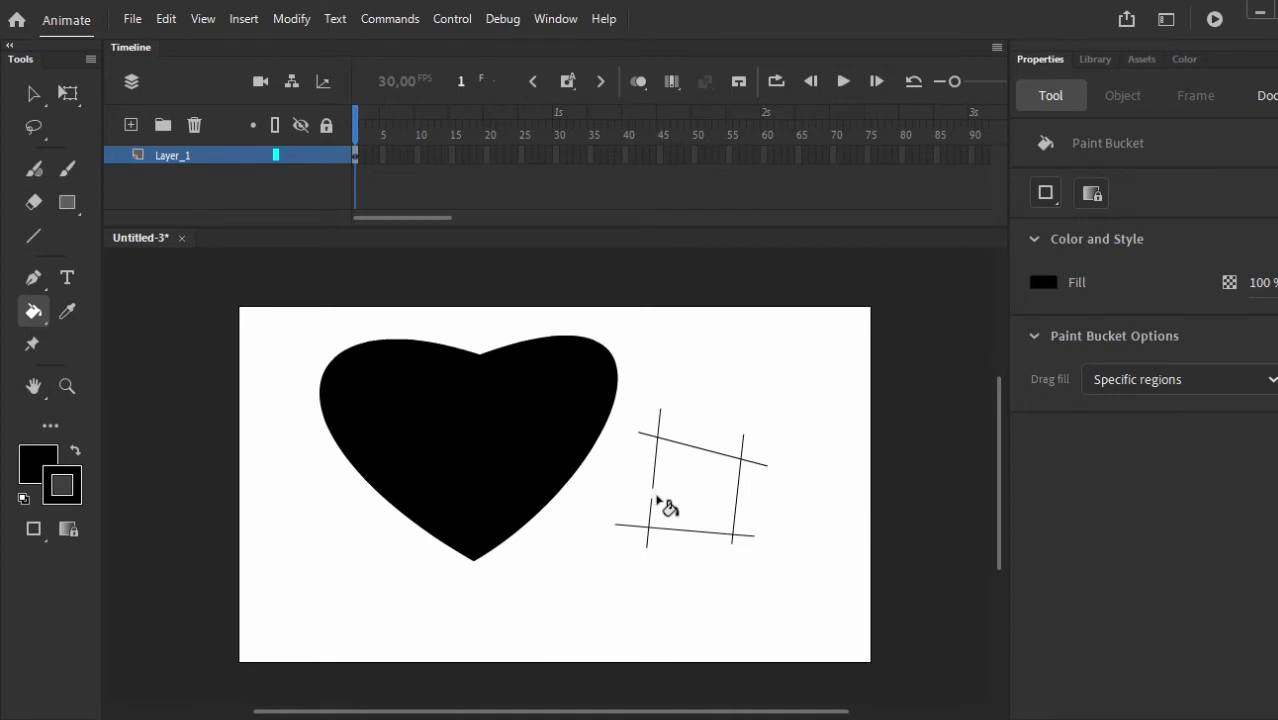
pyautogui.click(655, 500)
pyautogui.press('v')
pyautogui.moveTo(653, 488); pyautogui.dragTo(657, 556)
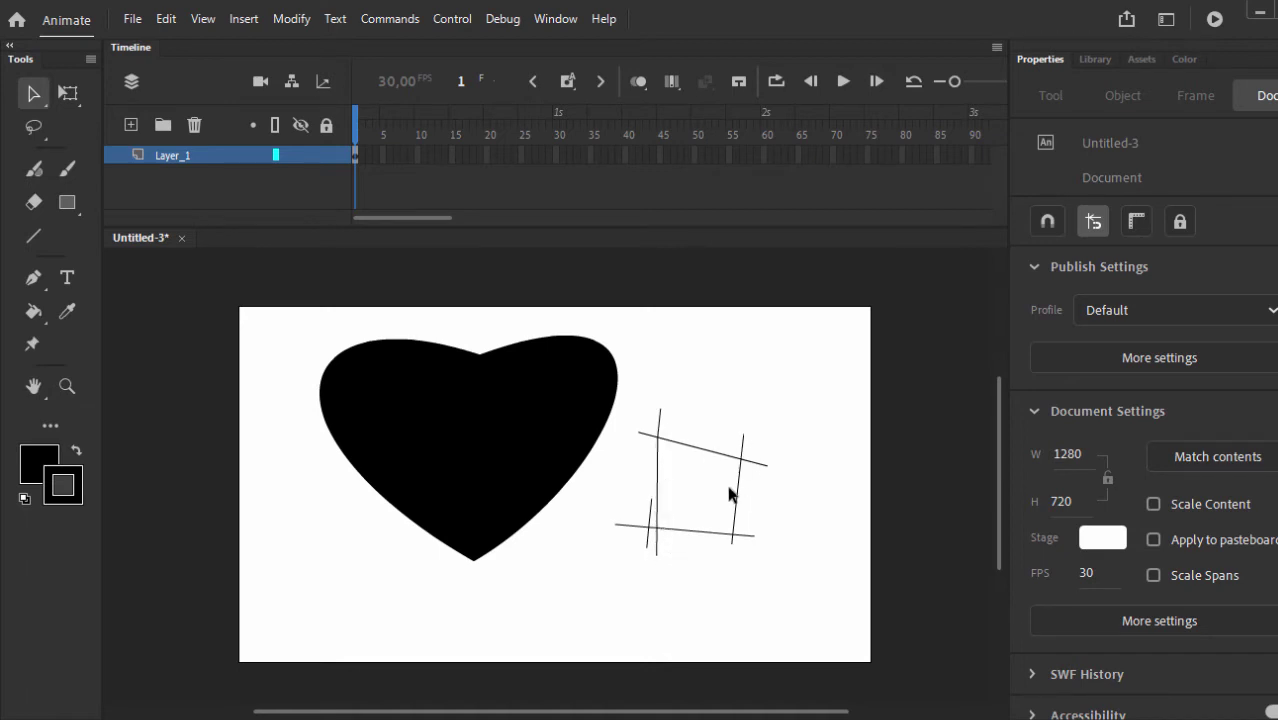
pyautogui.press('k')
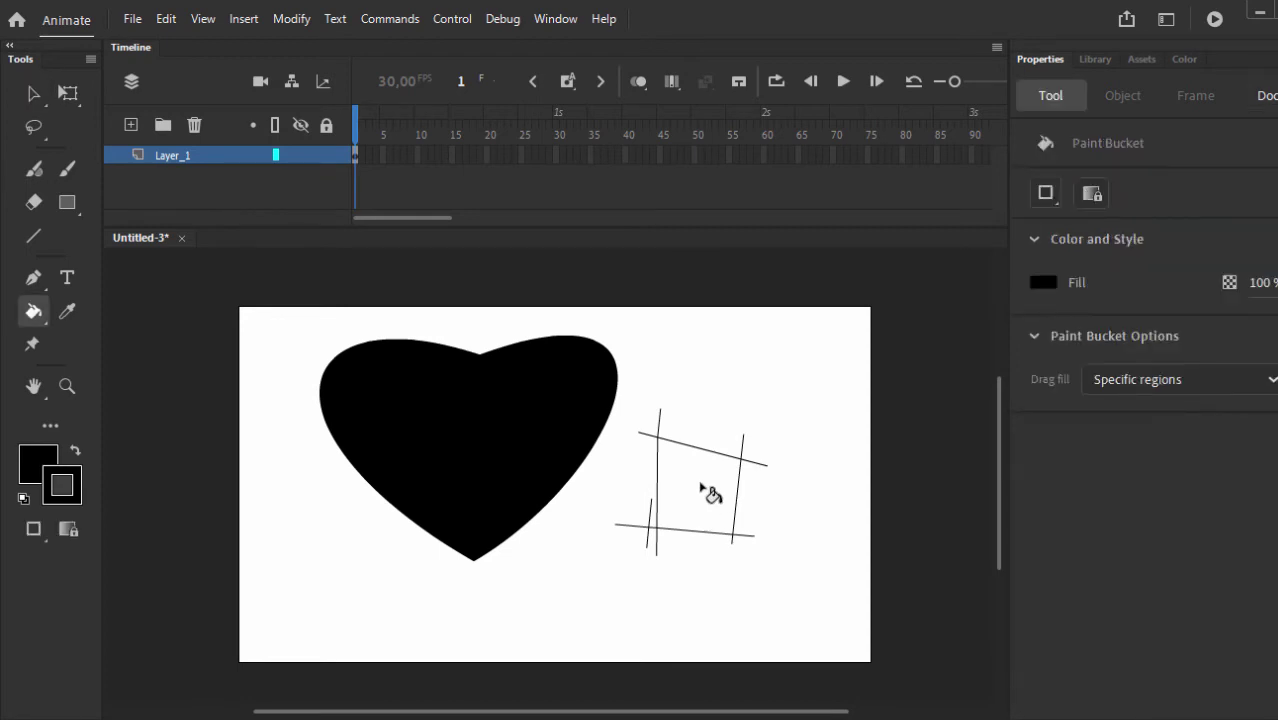
pyautogui.click(708, 486)
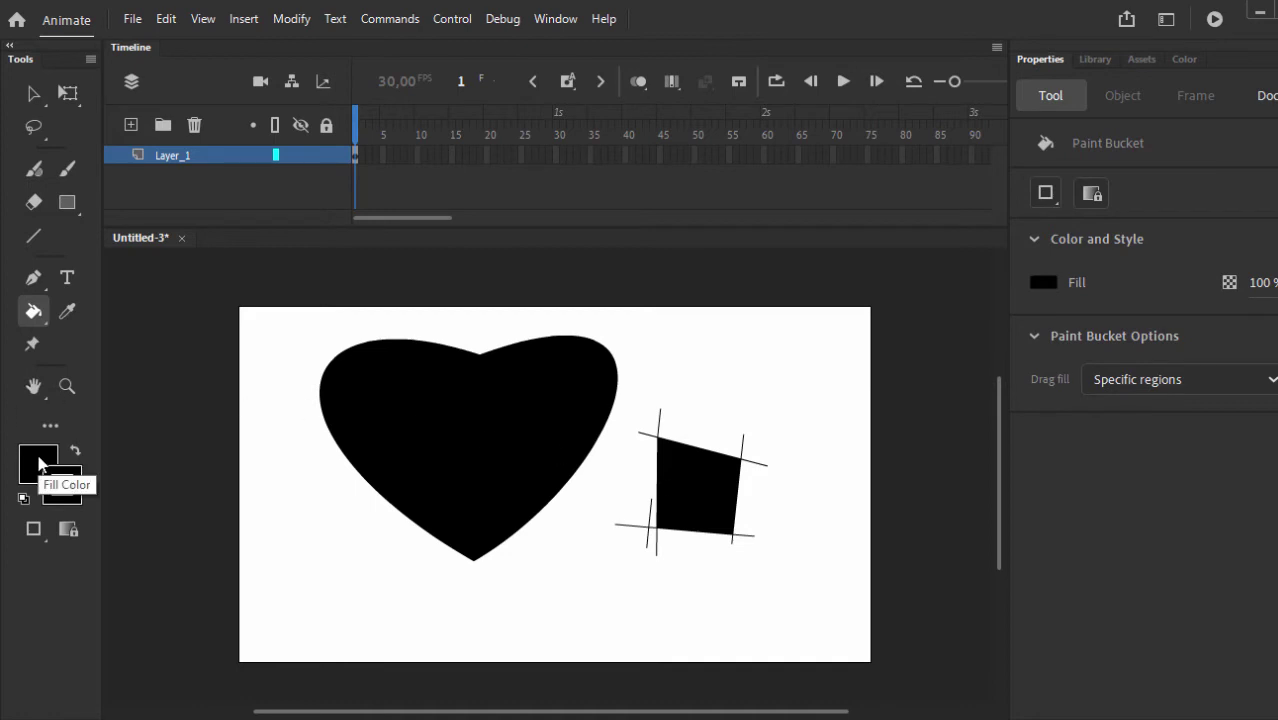
# Set the fill color to green #009933 and fill the heart with it.
pyautogui.click(43, 466)
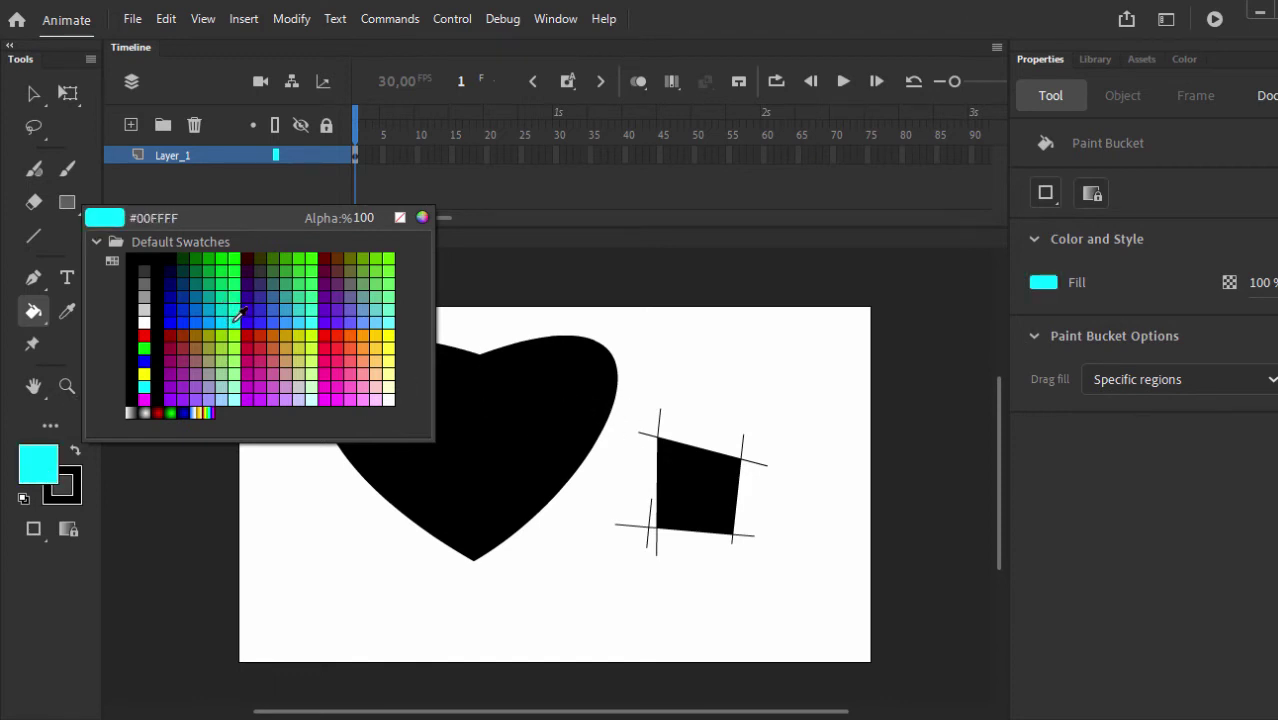
pyautogui.click(238, 280)
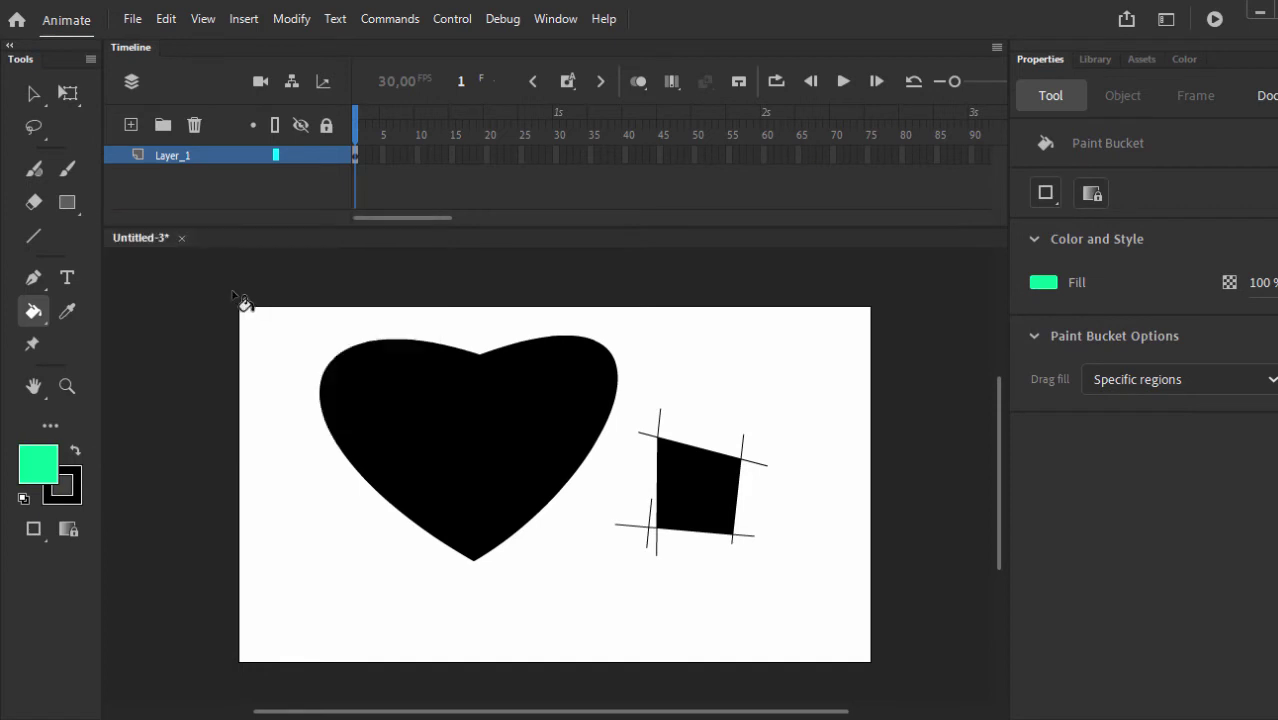
pyautogui.click(56, 460)
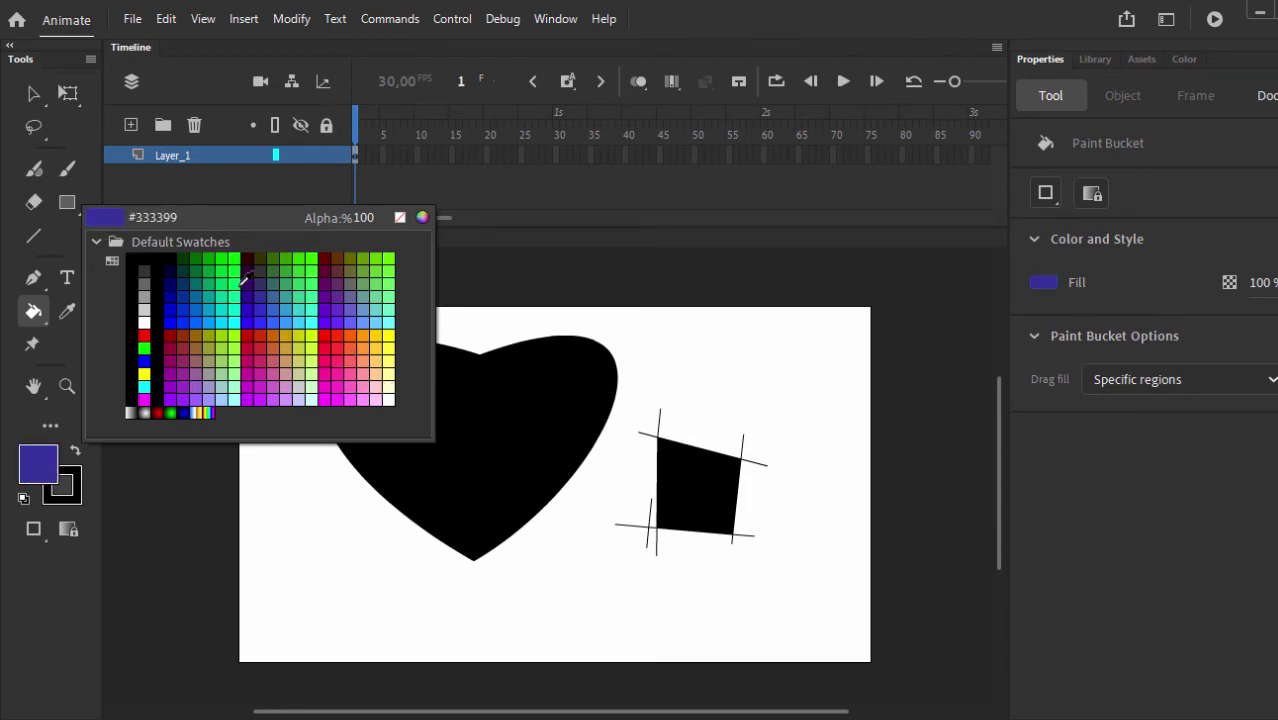
pyautogui.click(217, 260)
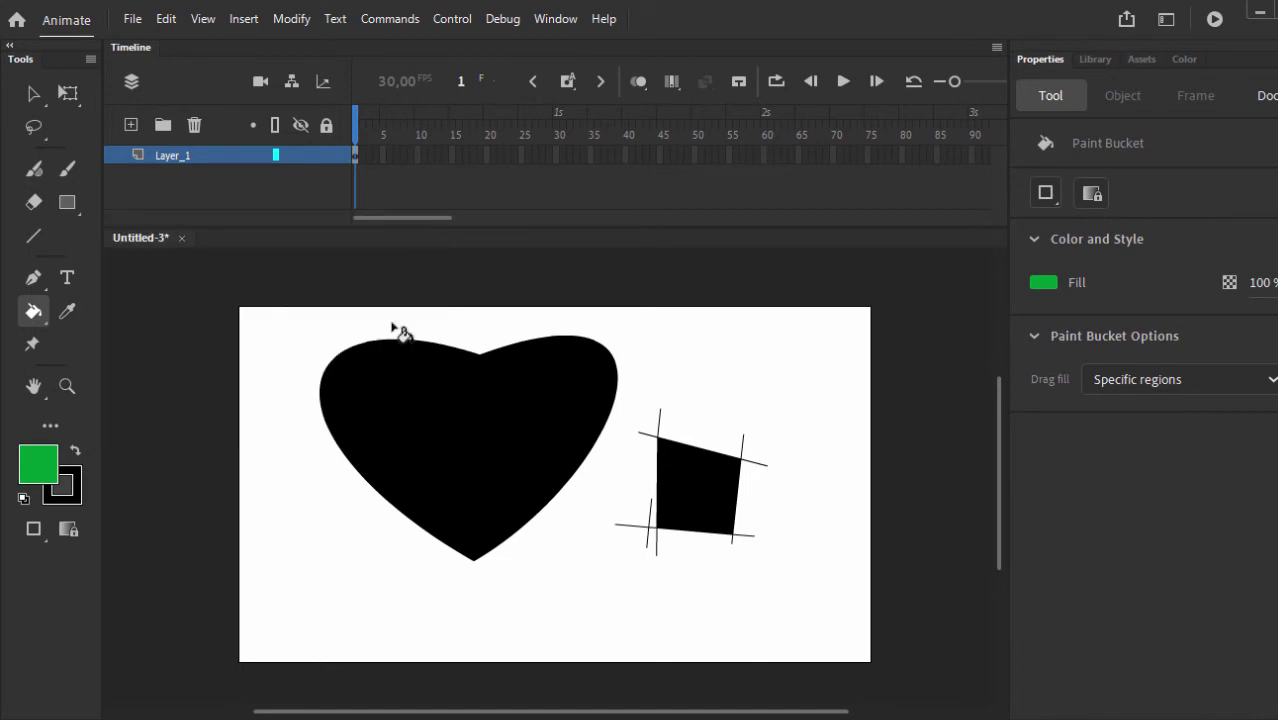
pyautogui.click(492, 430)
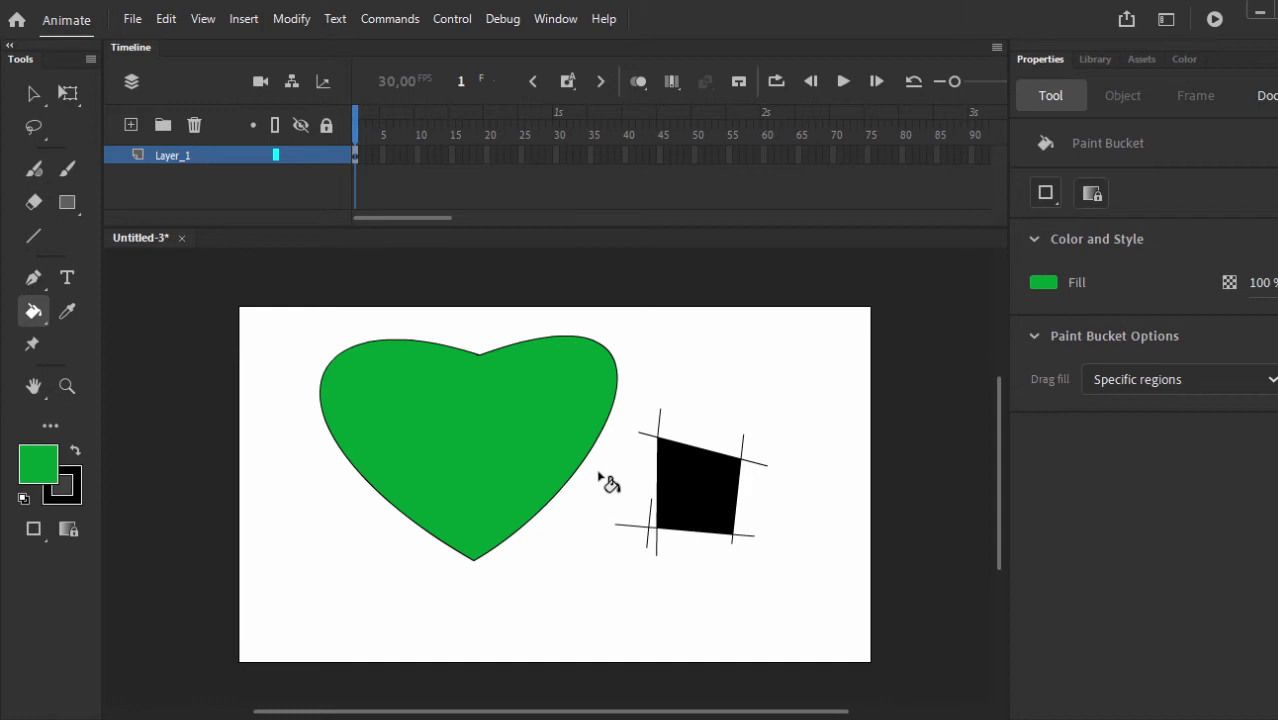
# Draw a slanted line from the heart's notch past its lower right edge and bend it outward to follow the right side.
pyautogui.click(35, 236)
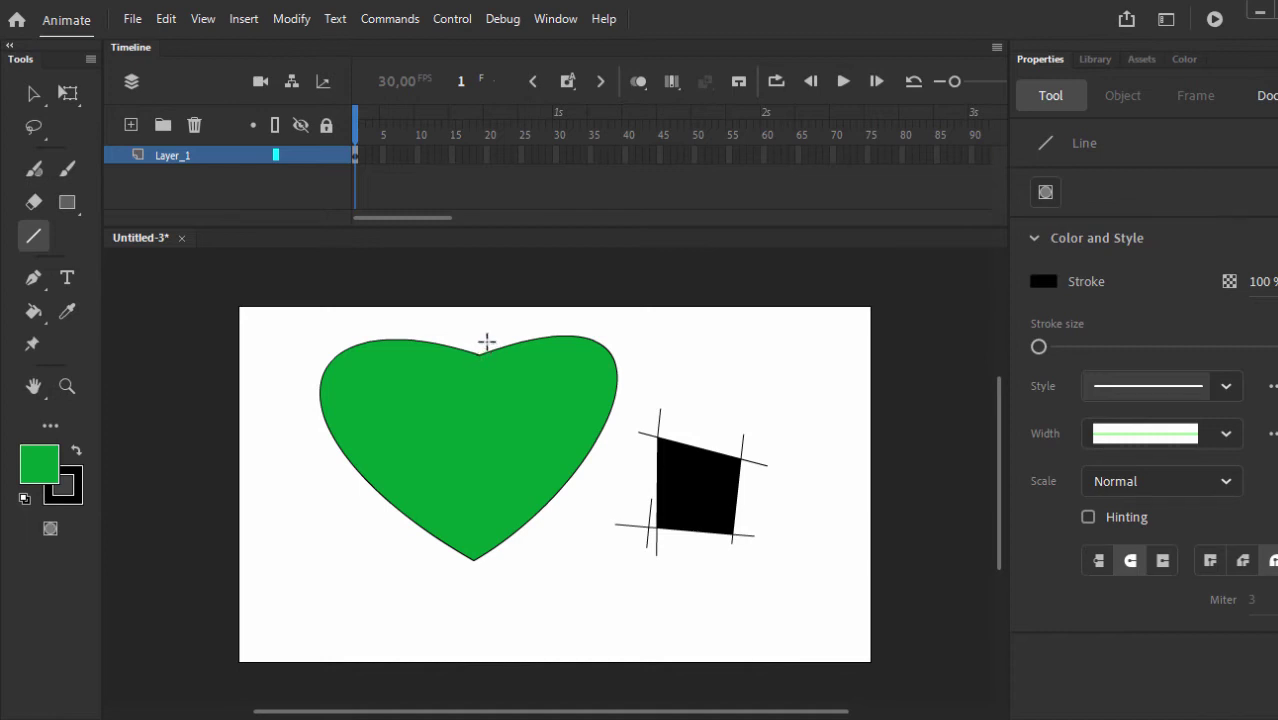
pyautogui.moveTo(482, 336); pyautogui.dragTo(559, 549)
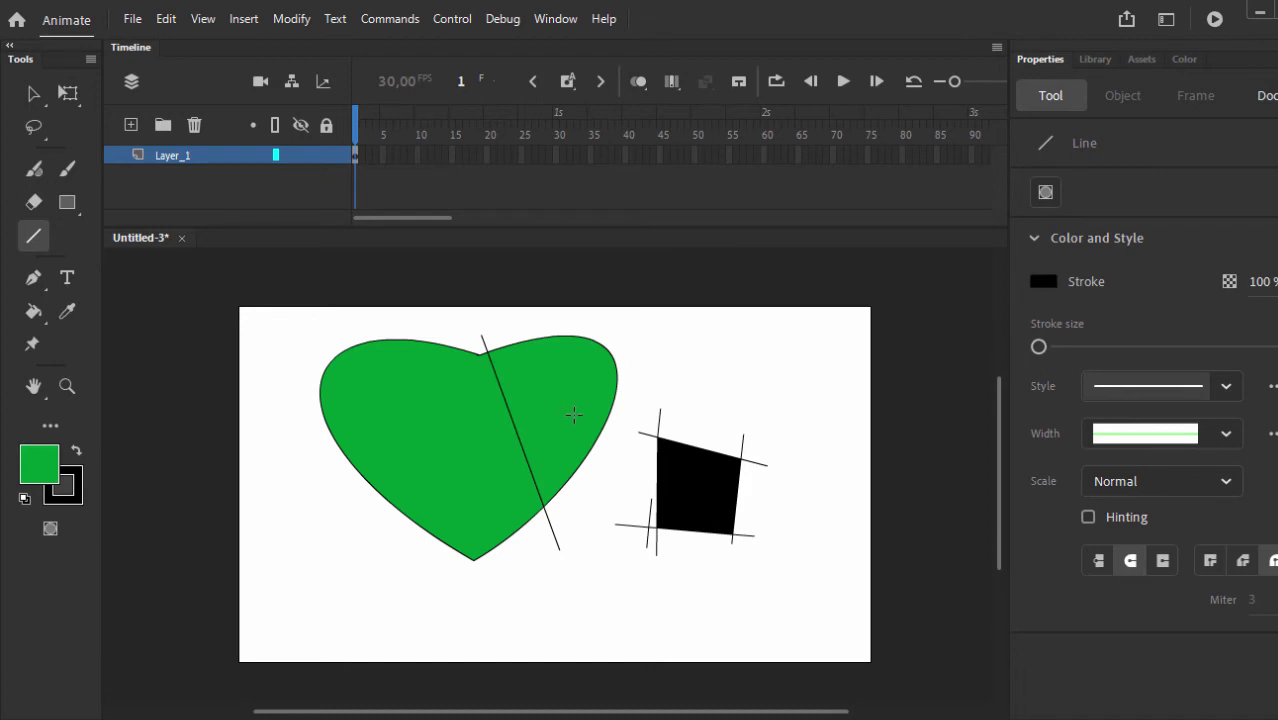
pyautogui.press('v')
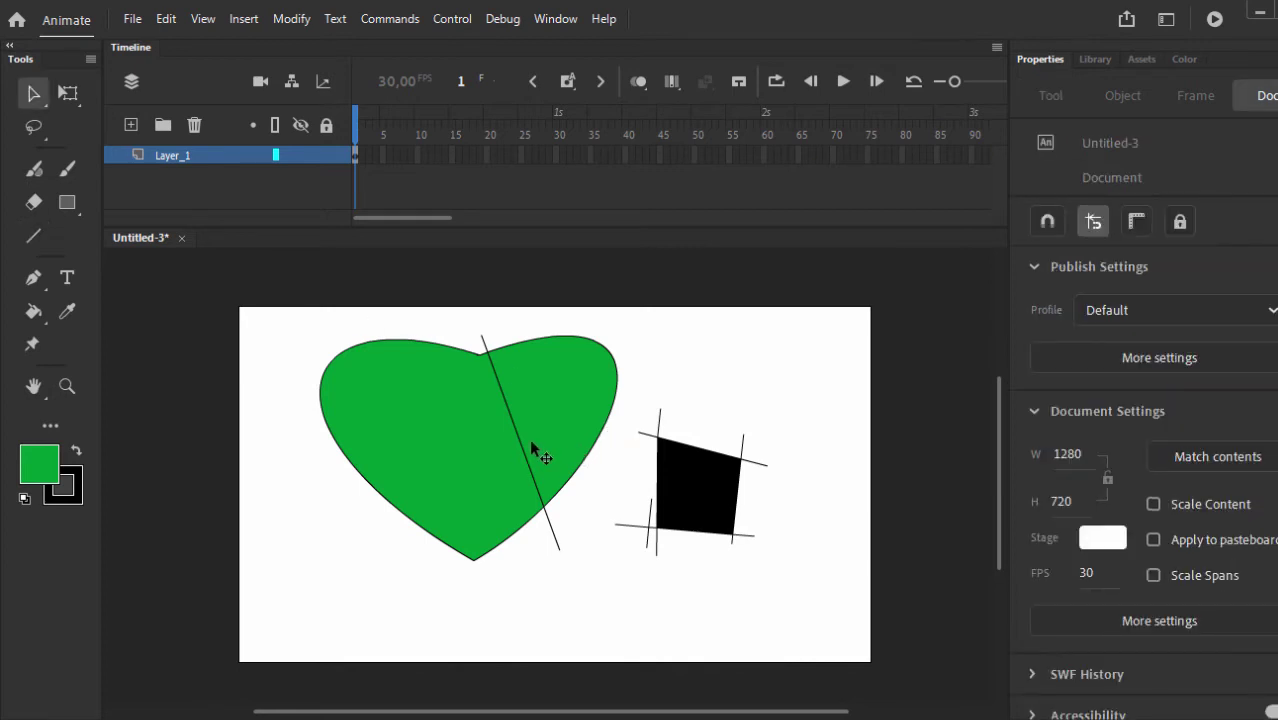
pyautogui.moveTo(524, 452); pyautogui.dragTo(610, 390)
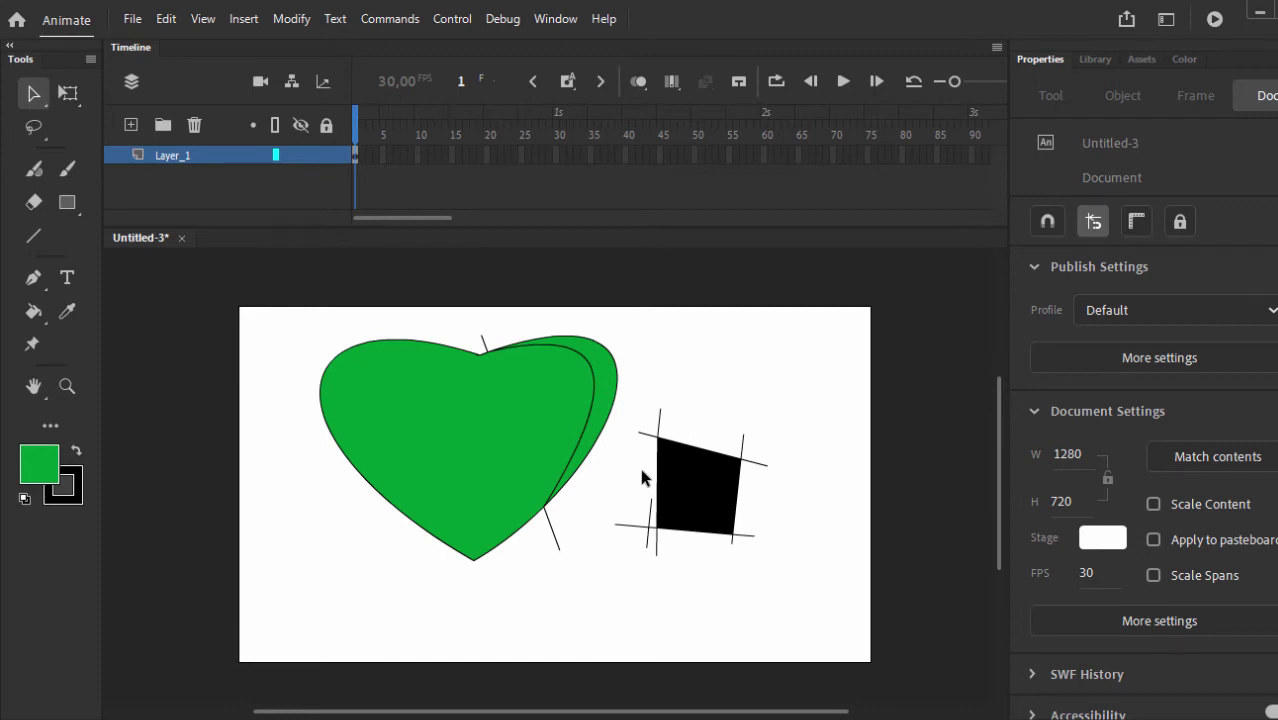
# Change the fill of the narrow strip along the heart's right edge to bright green #00FF33.
pyautogui.click(601, 384)
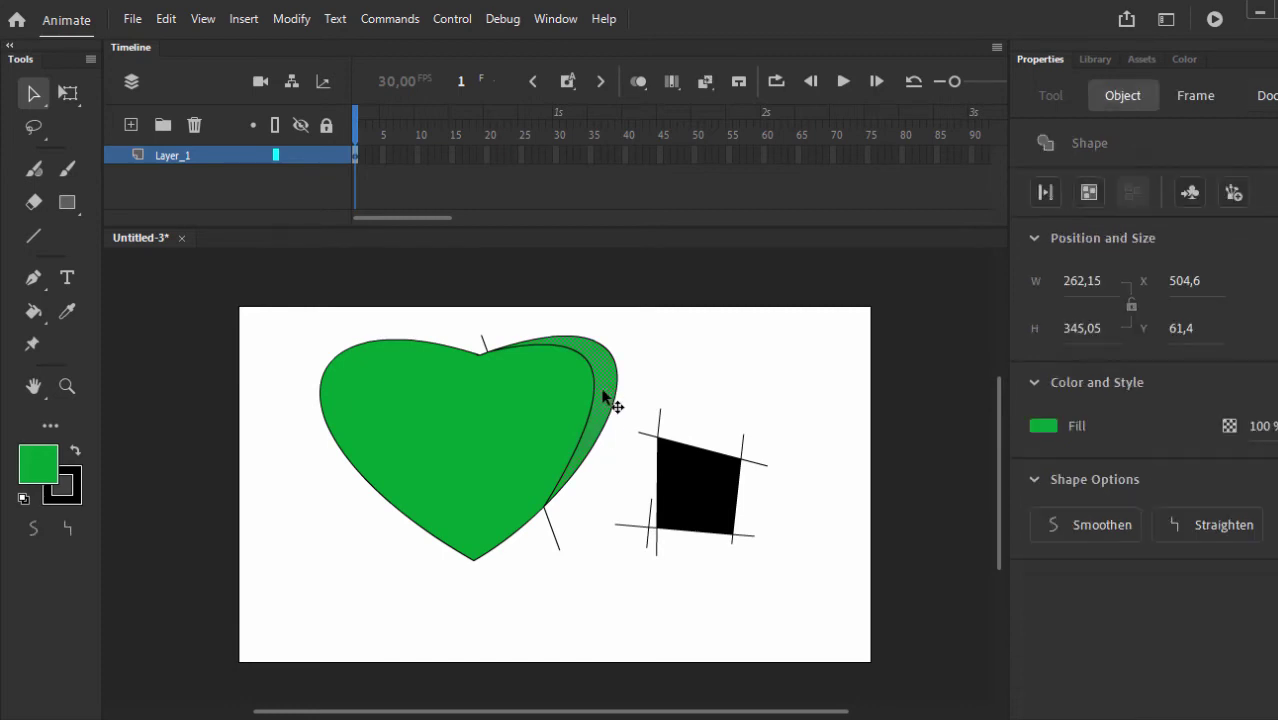
pyautogui.click(543, 410)
pyautogui.click(608, 394)
pyautogui.click(42, 464)
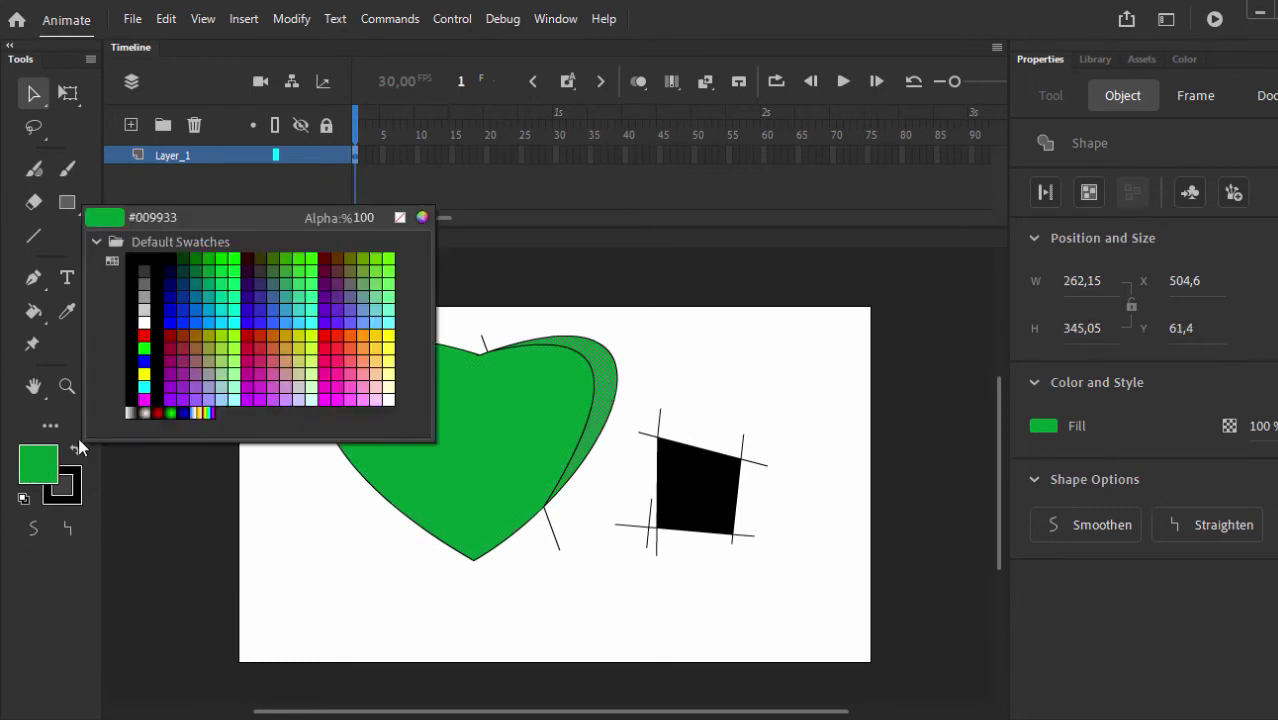
pyautogui.click(238, 266)
pyautogui.click(650, 412)
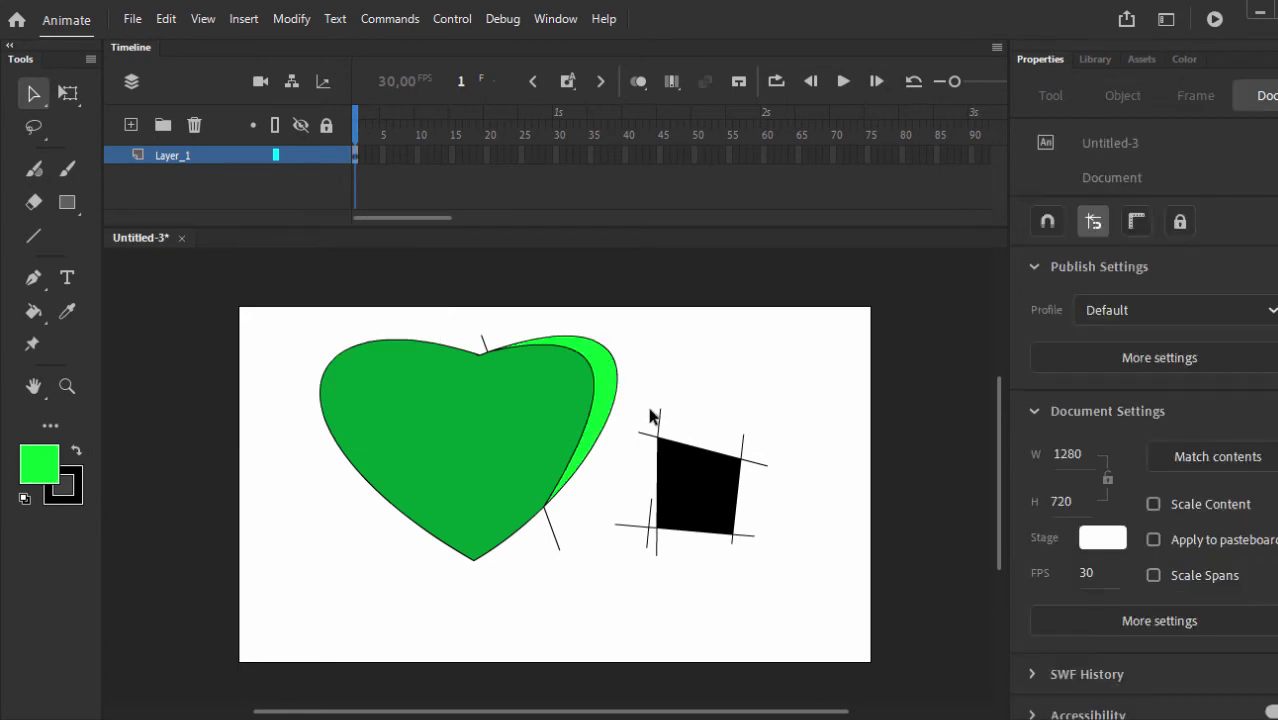
# Draw a nearly vertical line through the heart just left of its notch and bend it outward to follow the left side.
pyautogui.press('n')
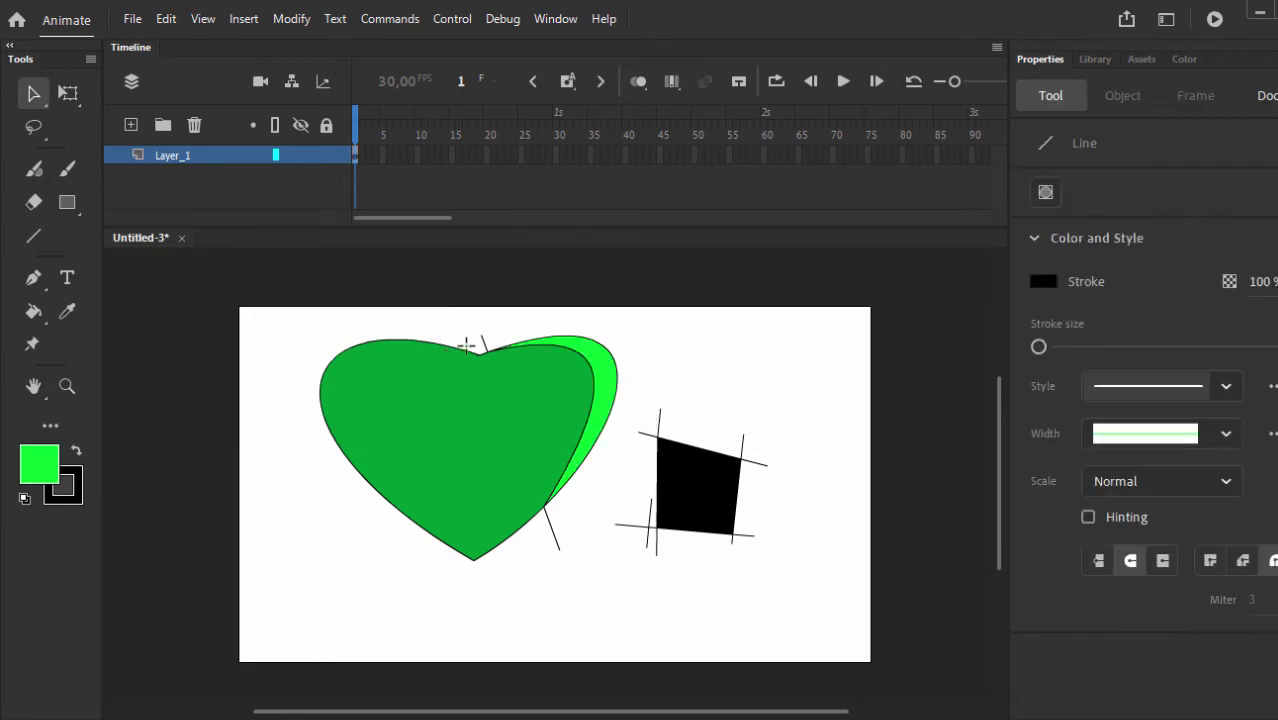
pyautogui.moveTo(463, 341); pyautogui.dragTo(438, 540)
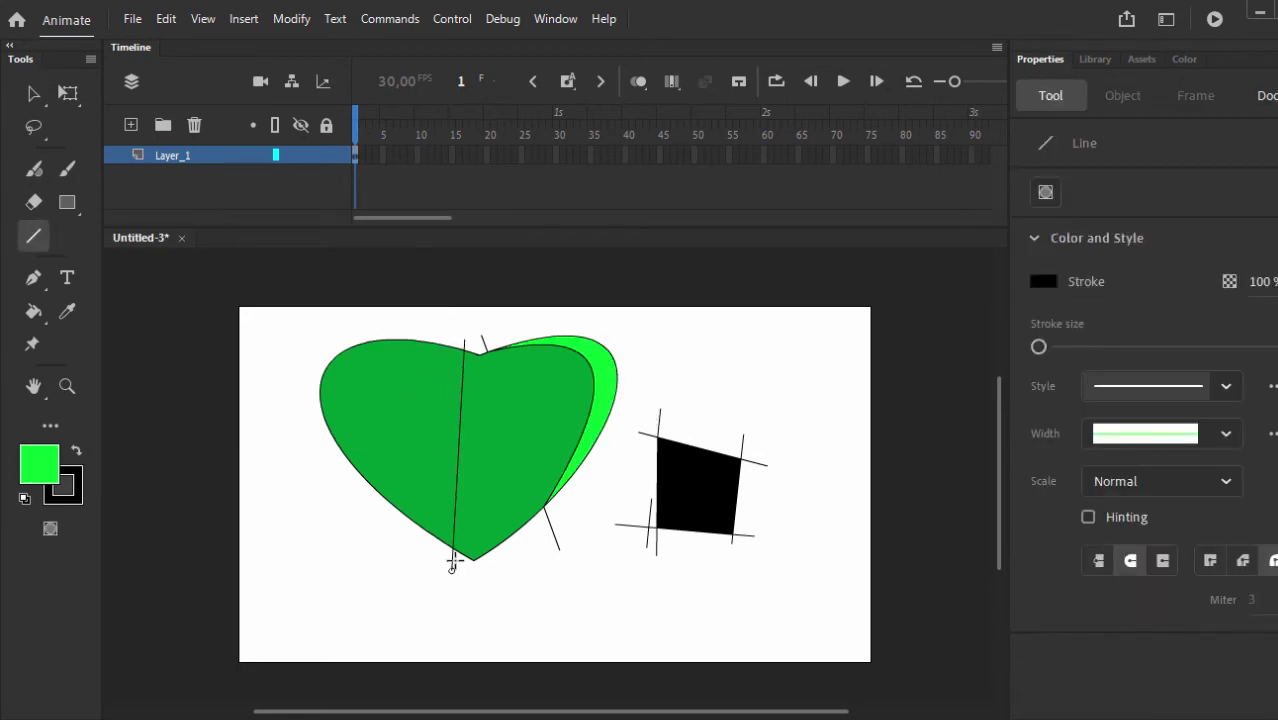
pyautogui.press('v')
pyautogui.moveTo(454, 453); pyautogui.dragTo(355, 413)
# Change the fill of the strip along the heart's left edge to a dark green.
pyautogui.click(338, 395)
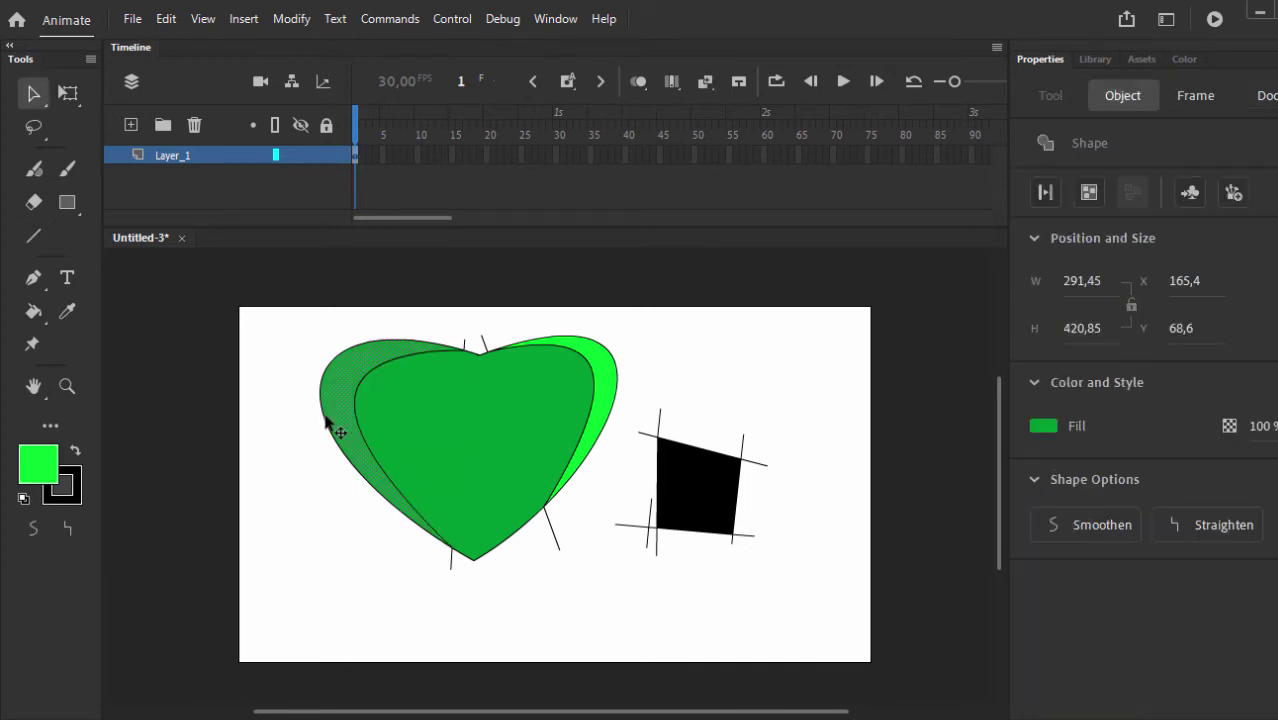
pyautogui.click(39, 463)
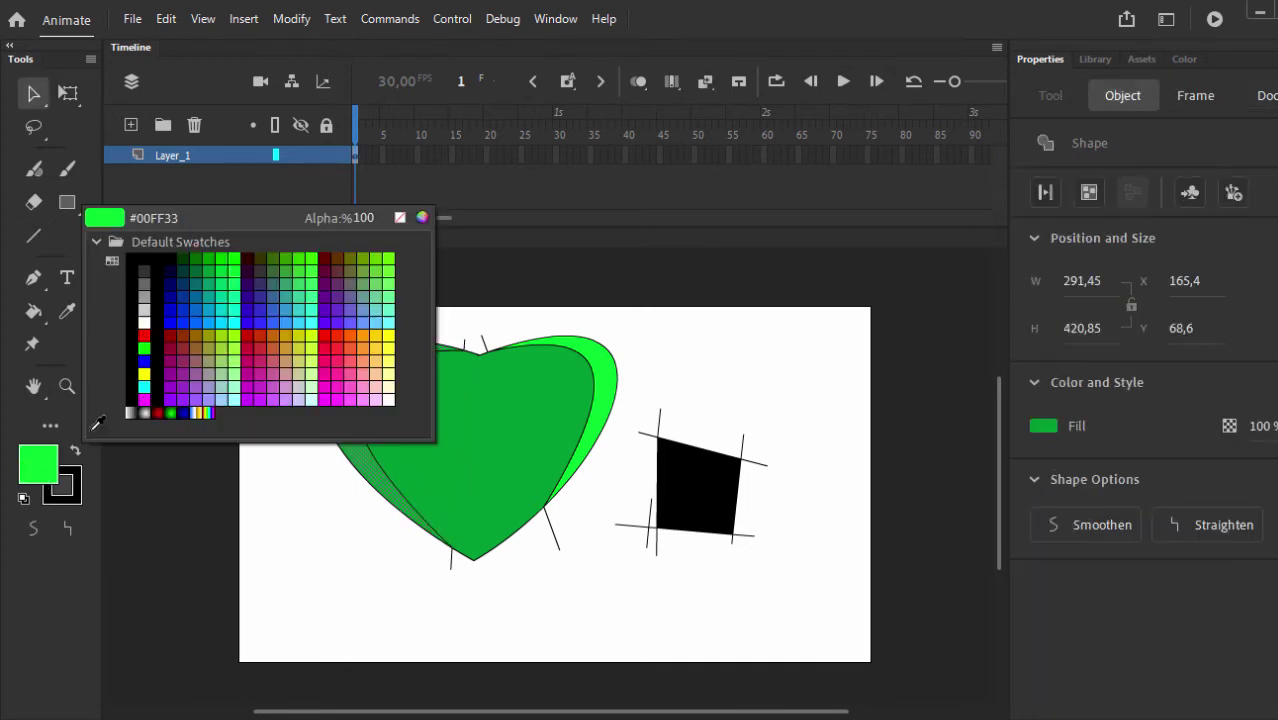
pyautogui.click(213, 262)
pyautogui.click(57, 466)
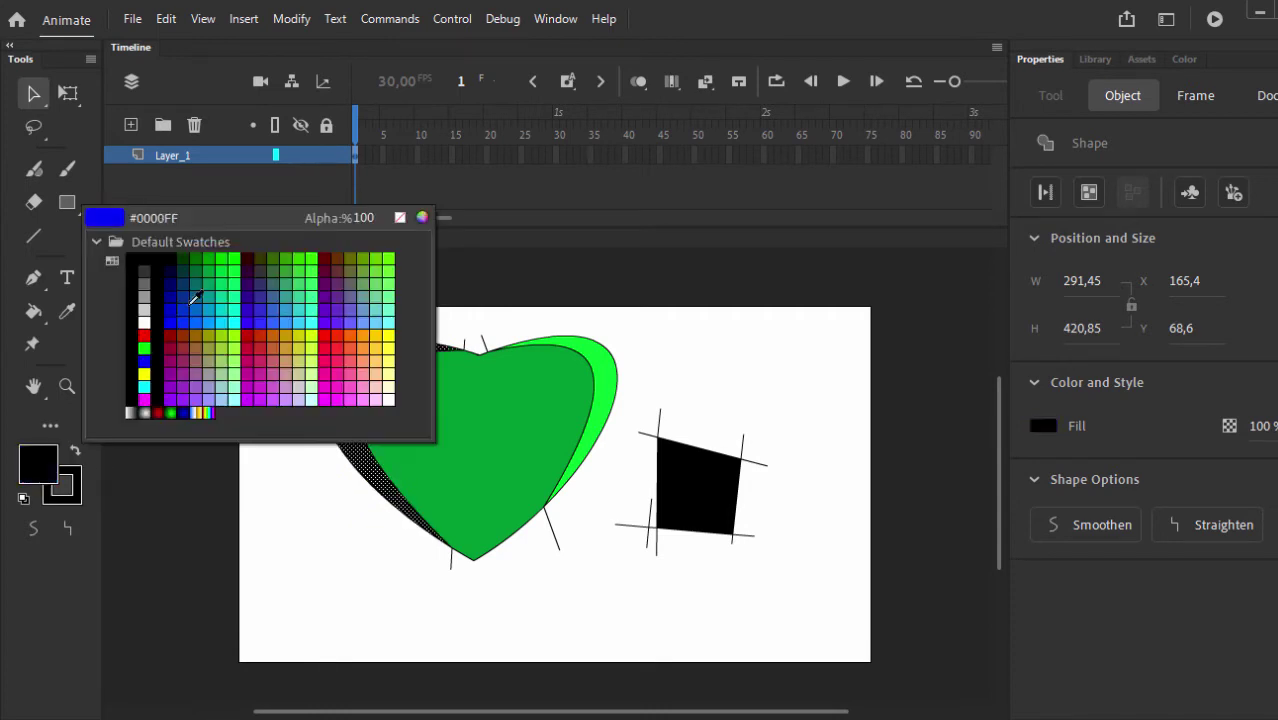
pyautogui.click(200, 264)
pyautogui.click(276, 350)
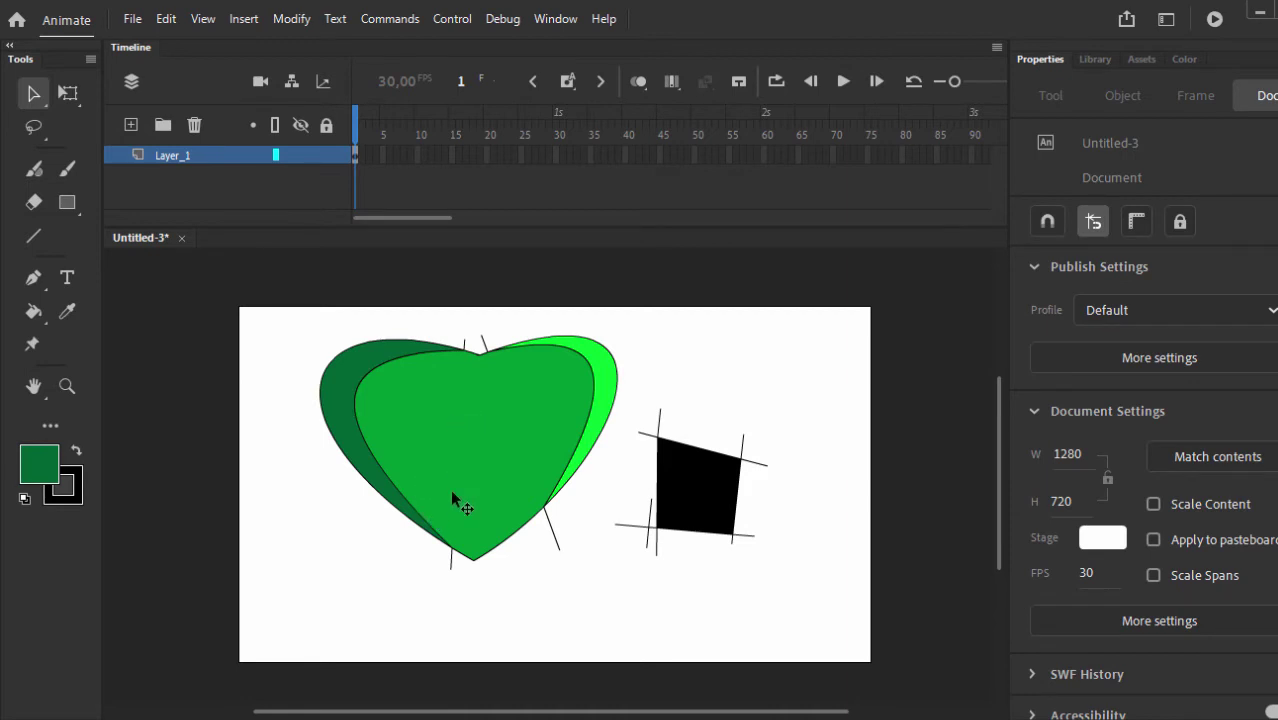
# Delete all connected strokes of the heart and of the black quadrilateral, keeping only their fills.
pyautogui.doubleClick(476, 565)
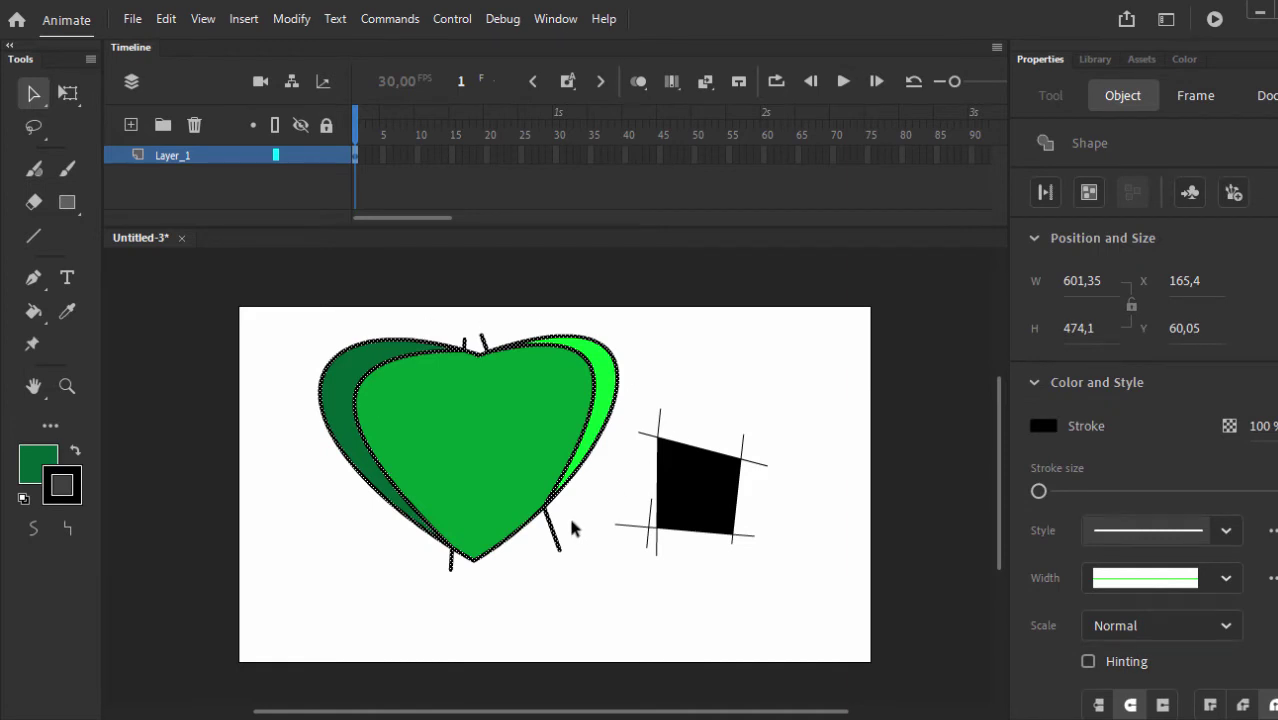
pyautogui.press('Delete')
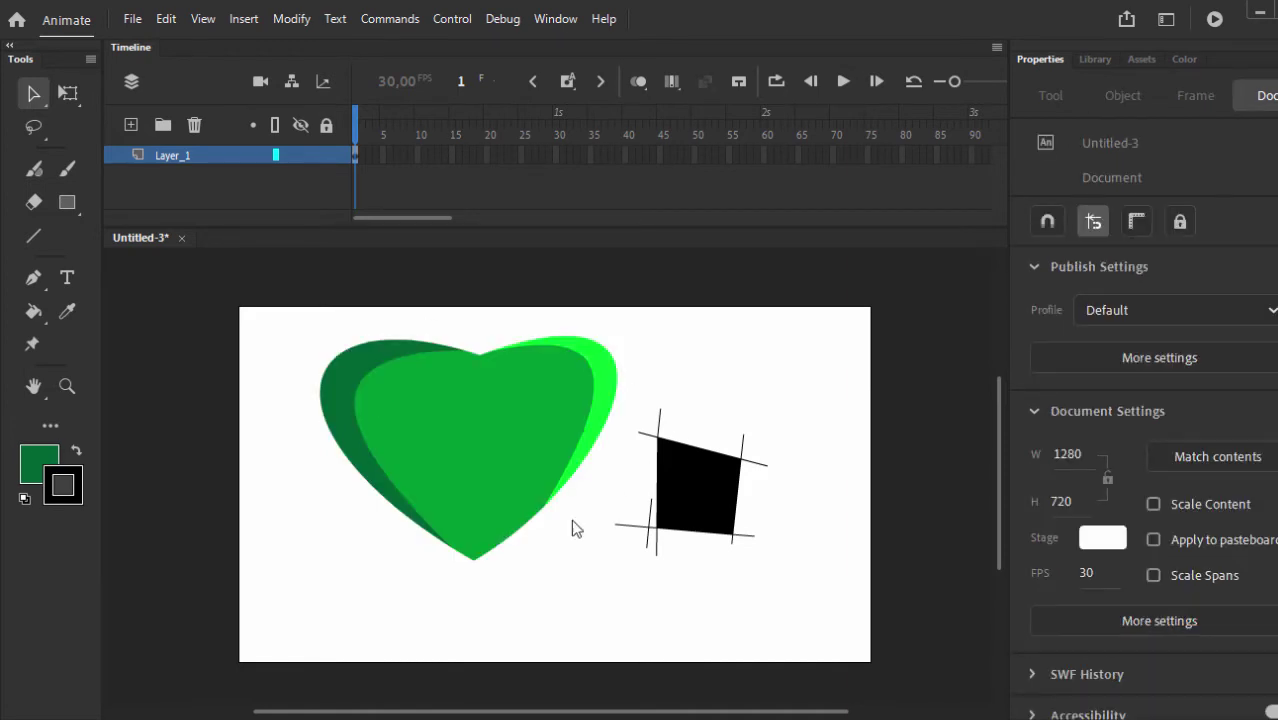
pyautogui.doubleClick(670, 444)
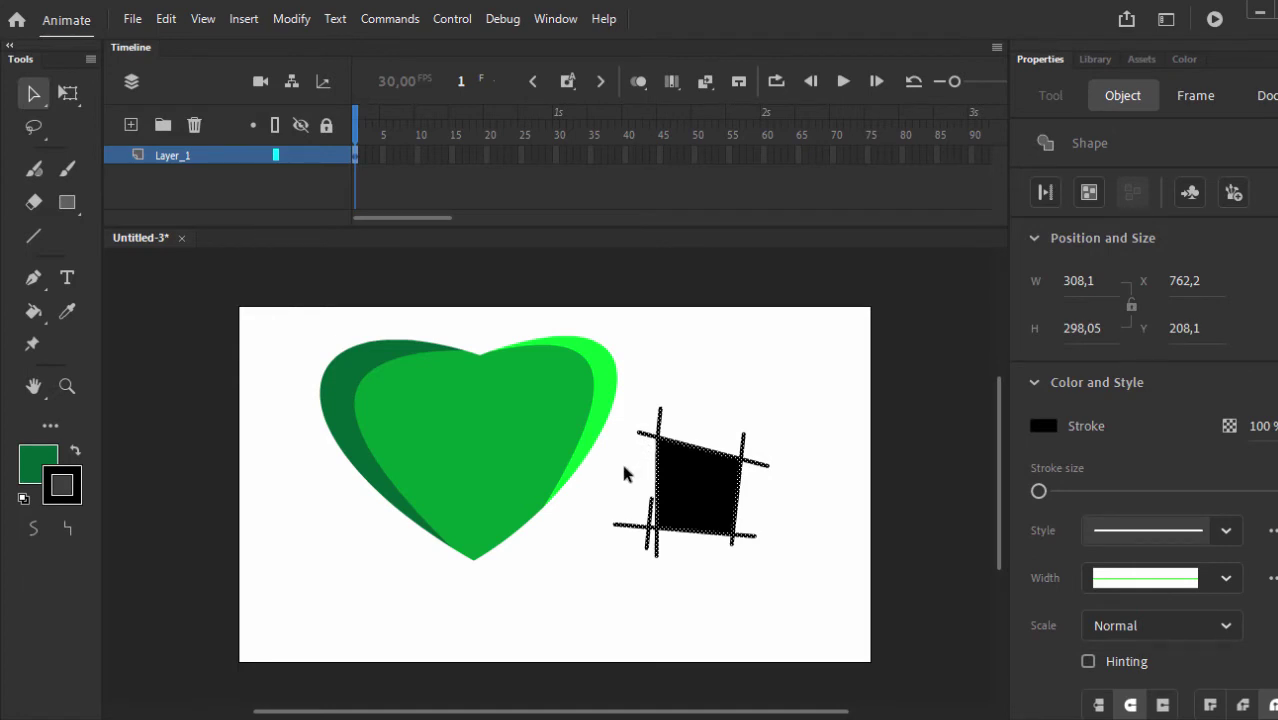
pyautogui.press('Delete')
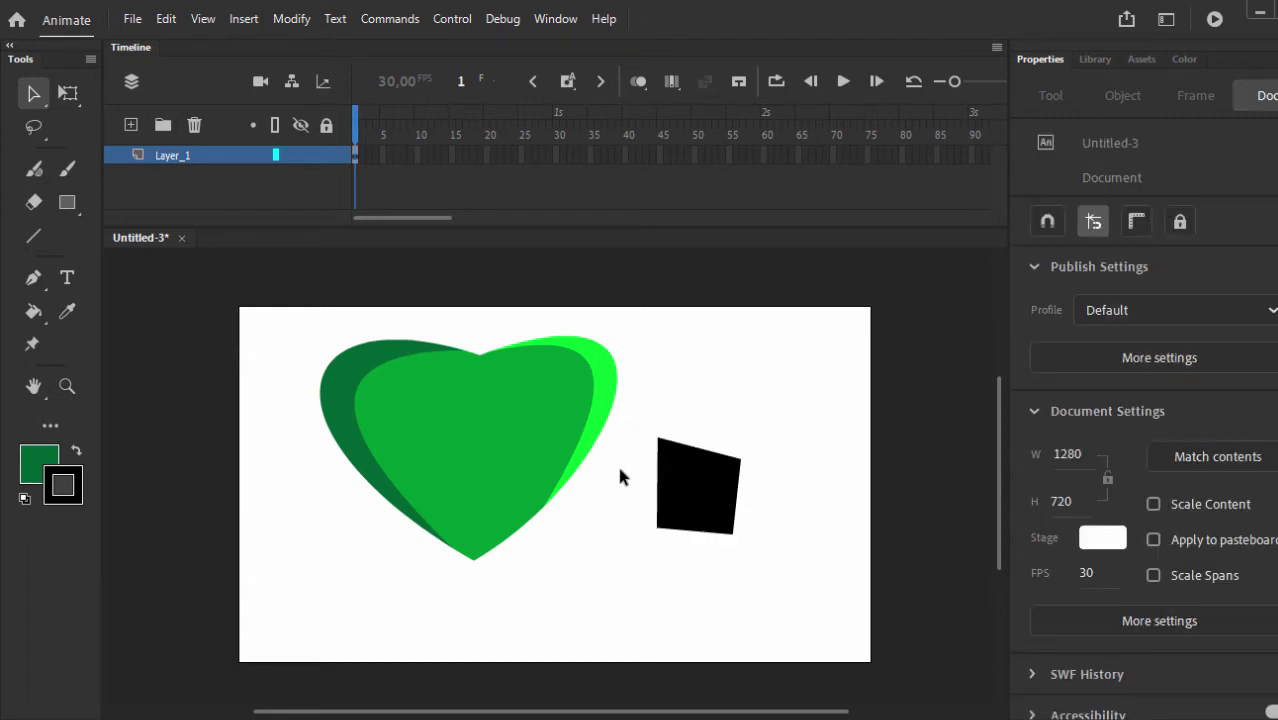
# Delete the black quadrilateral fill beside the heart.
pyautogui.click(699, 482)
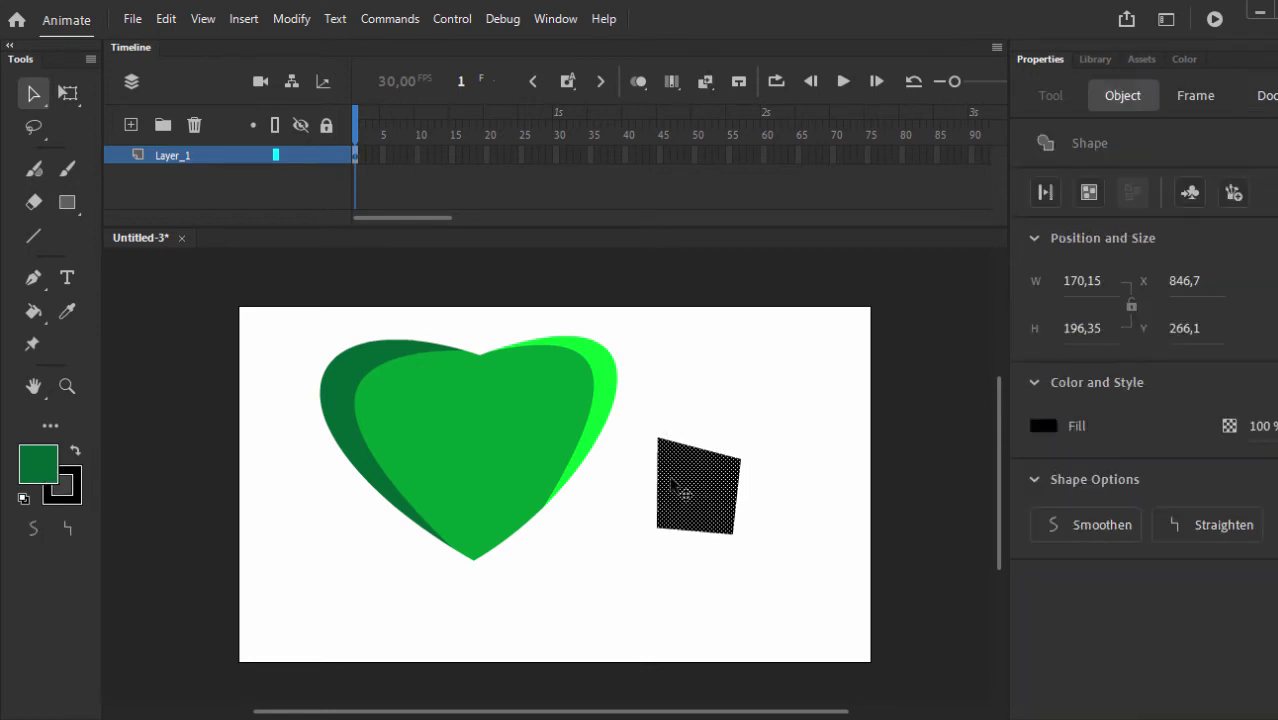
pyautogui.press('Delete')
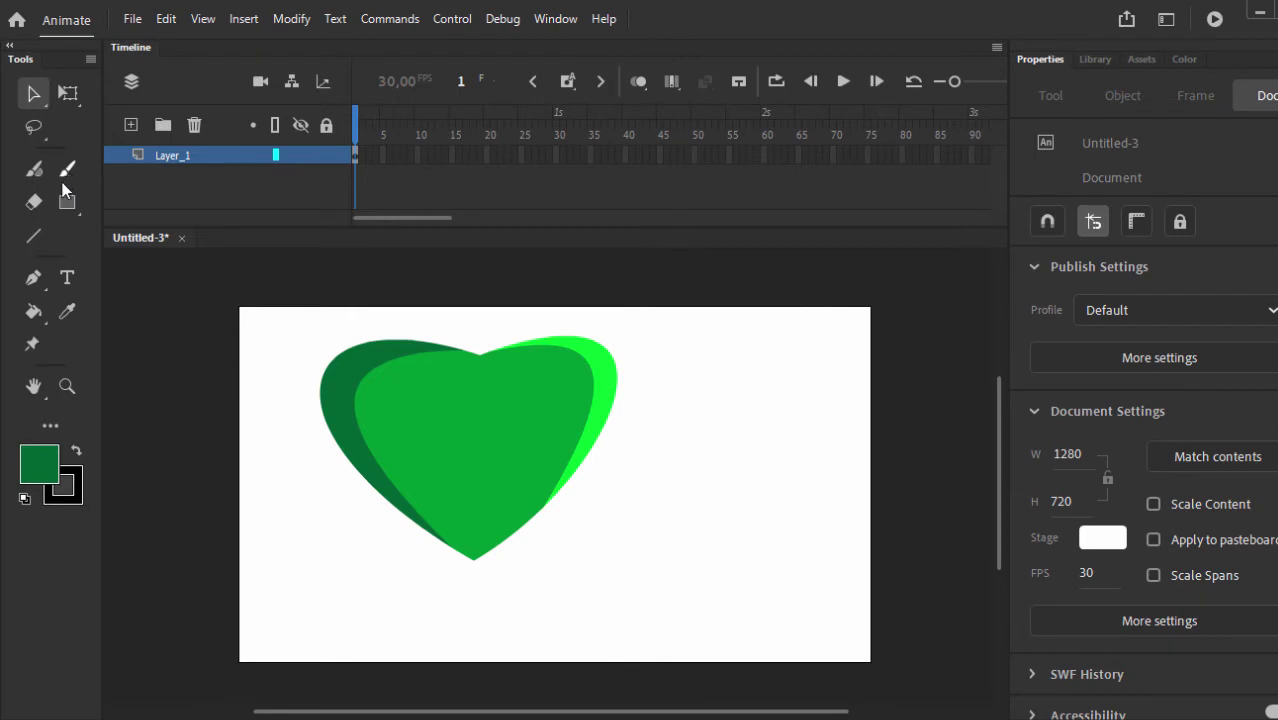
# Bend the inner edge of the dark green left strip slightly inward with the Selection tool.
pyautogui.click(38, 98)
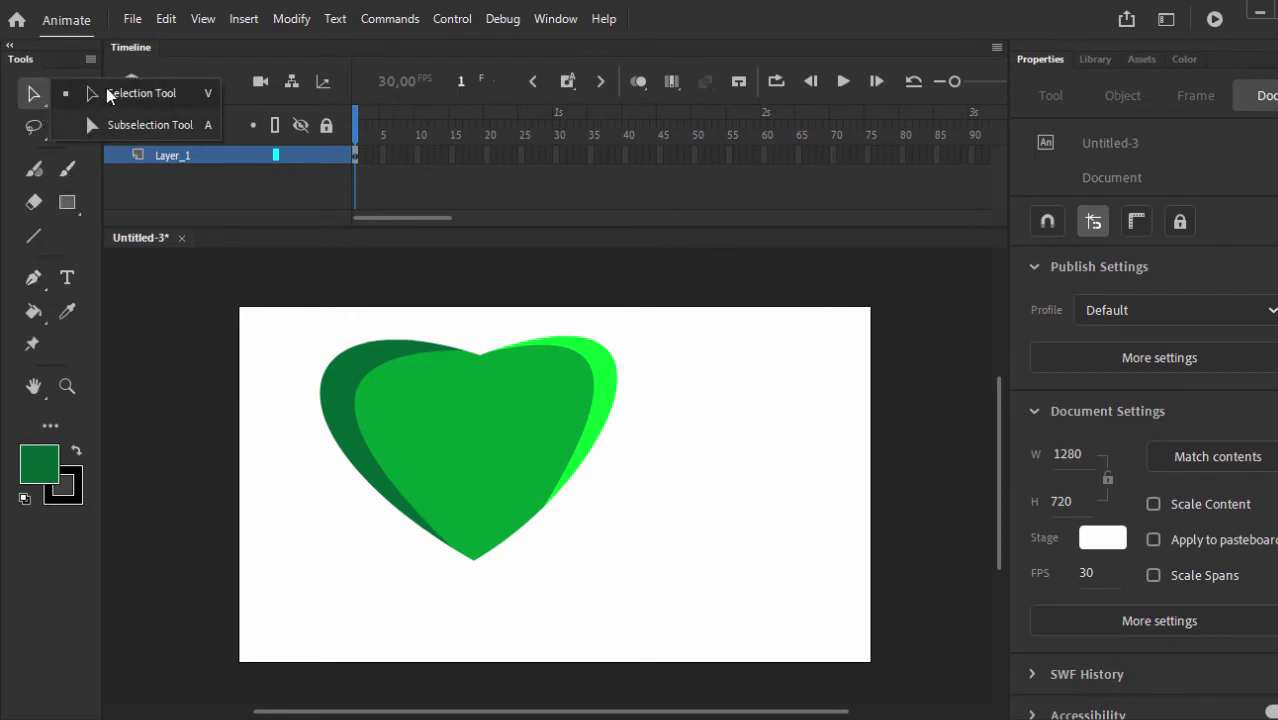
pyautogui.click(110, 94)
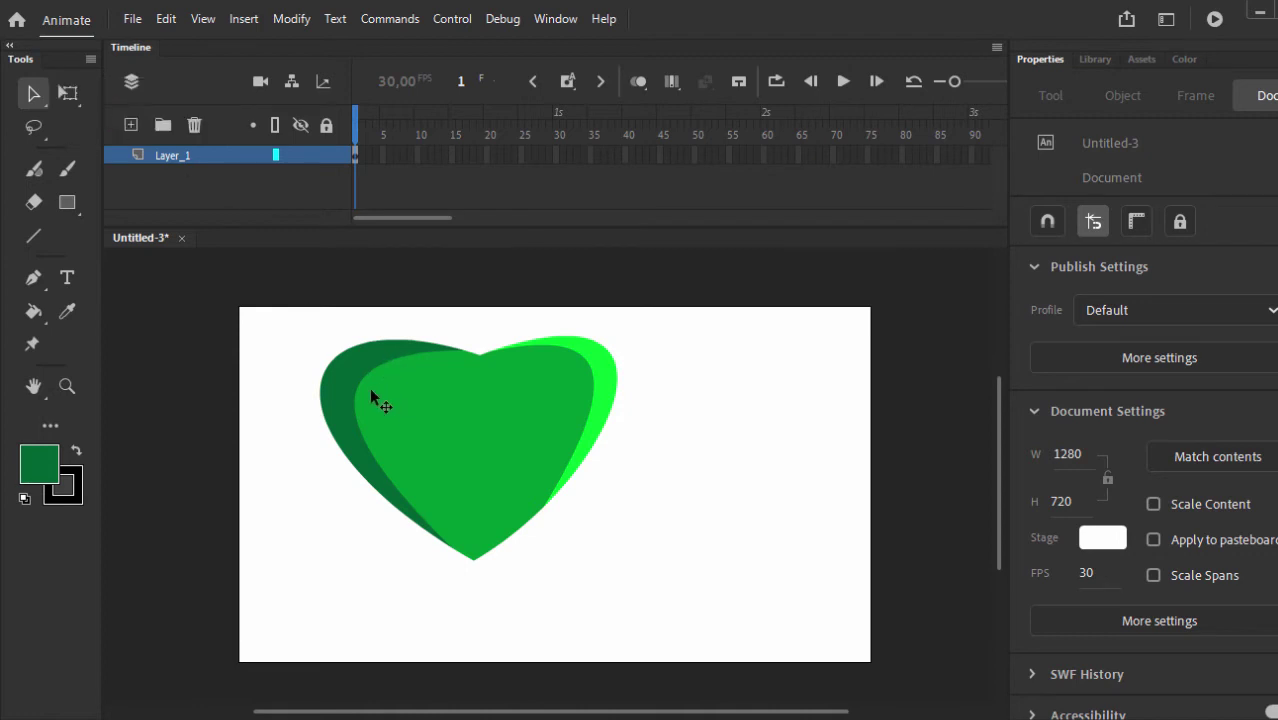
pyautogui.moveTo(361, 379)
pyautogui.mouseDown()
pyautogui.moveTo(385, 390)
pyautogui.moveTo(365, 382)
pyautogui.mouseUp()
# Reshape the dark green strip's inner edge by adjusting its curve handles with the Subselection tool, bowing it outward to the left.
pyautogui.click(36, 96)
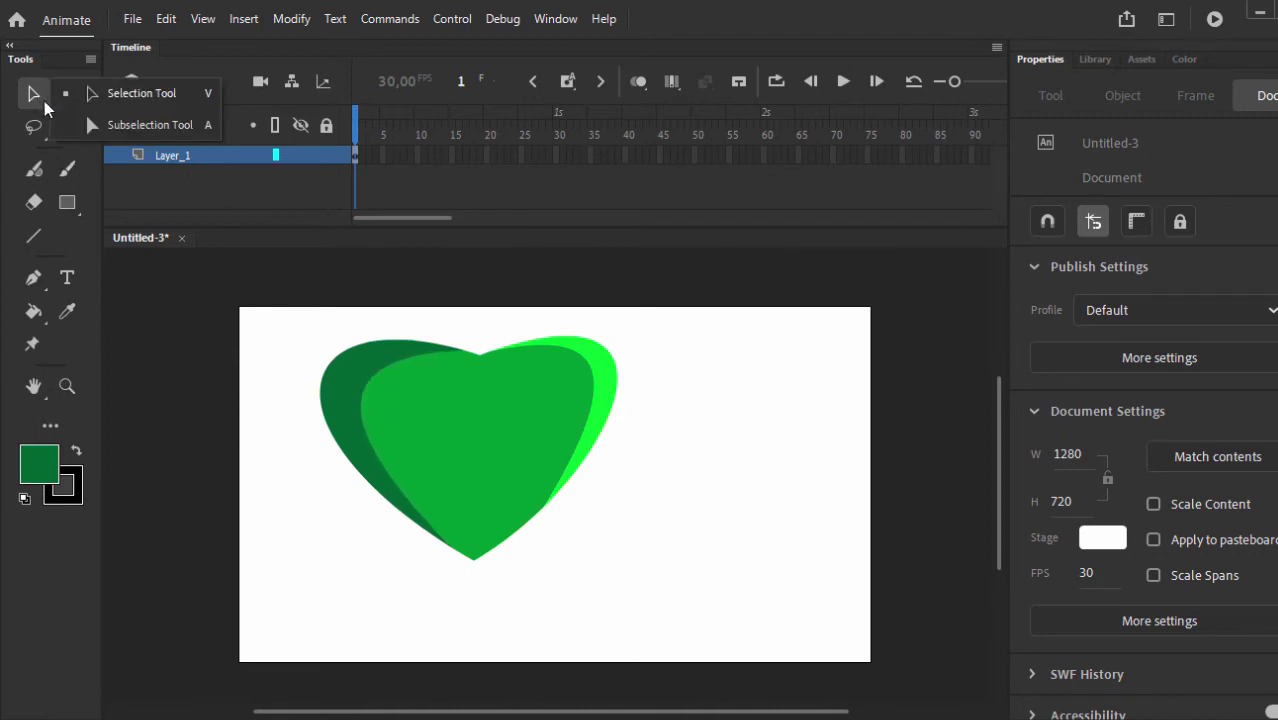
pyautogui.click(70, 90)
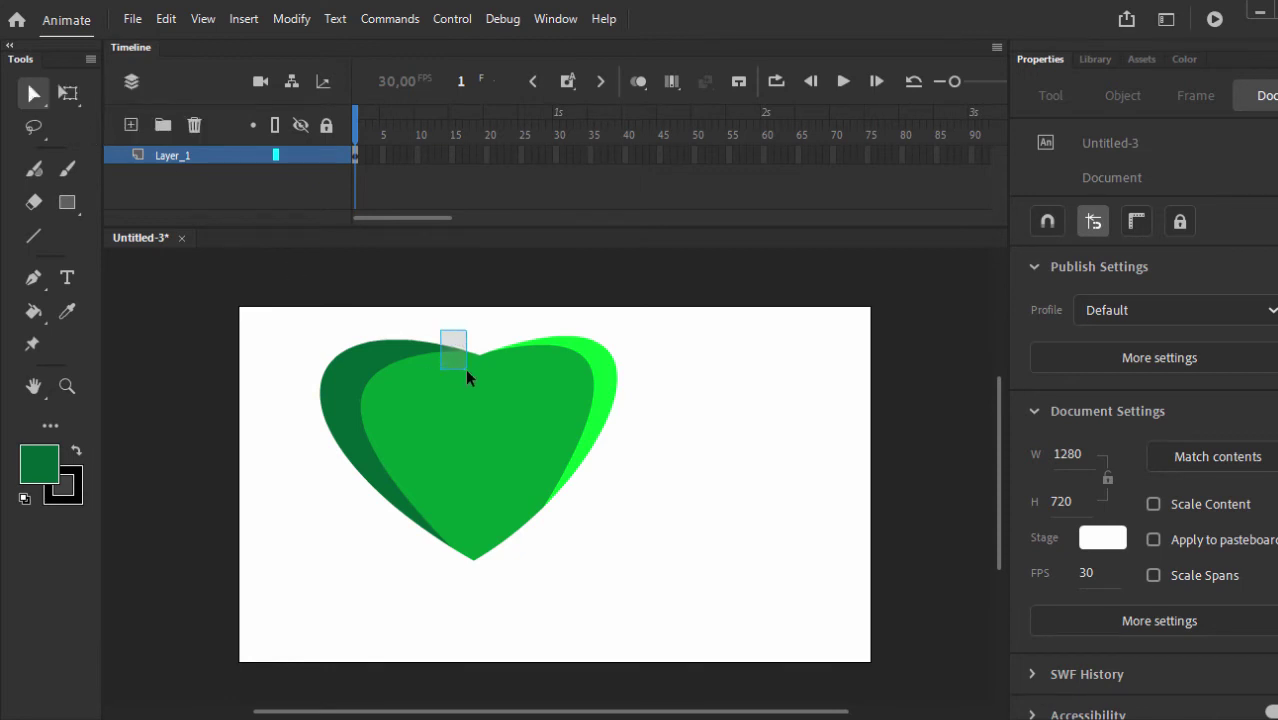
pyautogui.moveTo(466, 370); pyautogui.dragTo(466, 371)
pyautogui.click(463, 355)
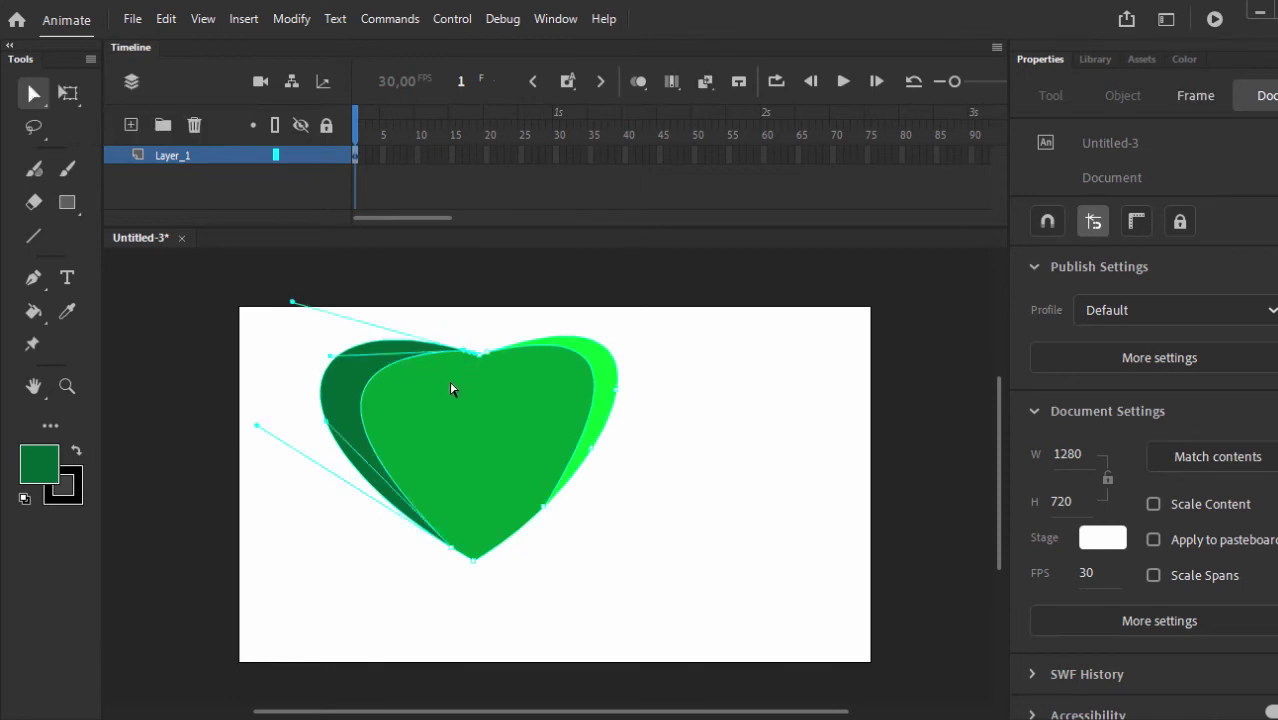
pyautogui.click(331, 352)
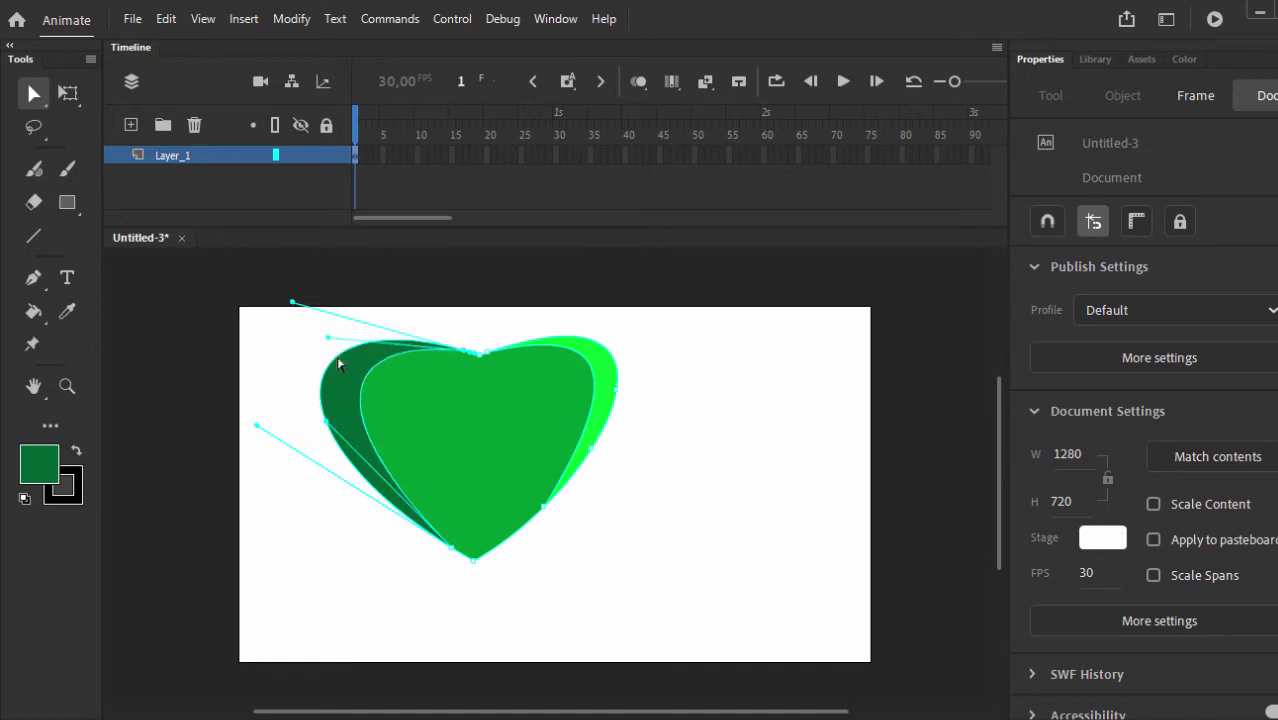
pyautogui.moveTo(328, 426)
pyautogui.mouseDown()
pyautogui.moveTo(331, 442)
pyautogui.moveTo(343, 426)
pyautogui.mouseUp()
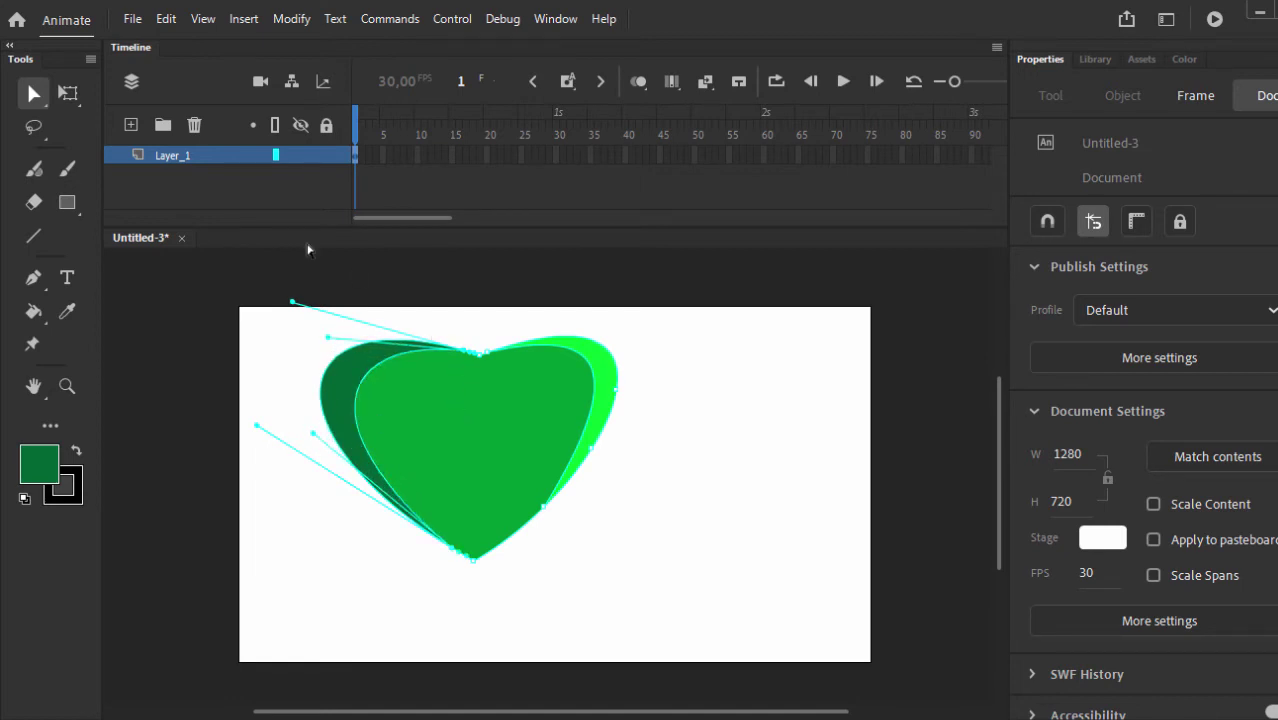
# Select the heart's outline with the Subselection tool and adjust the curve handles of the bright green strip's inner and outer edges.
pyautogui.moveTo(33, 95); pyautogui.dragTo(90, 92)
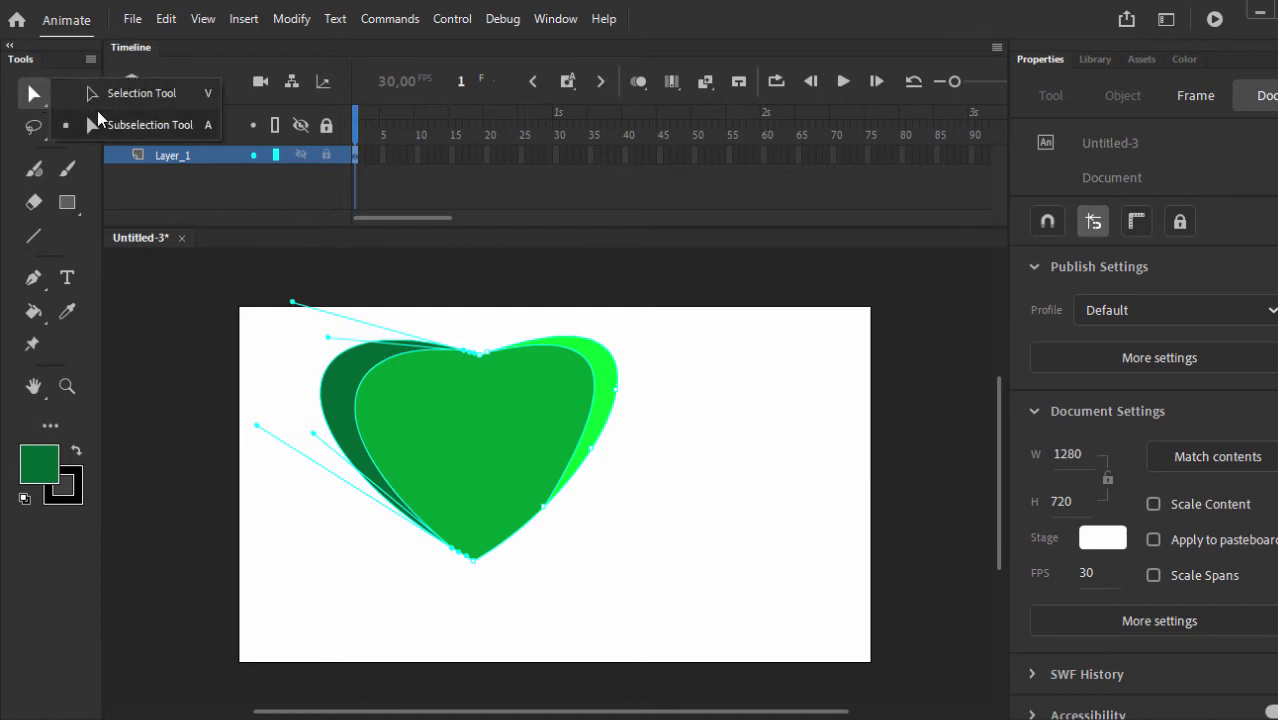
pyautogui.click(653, 345)
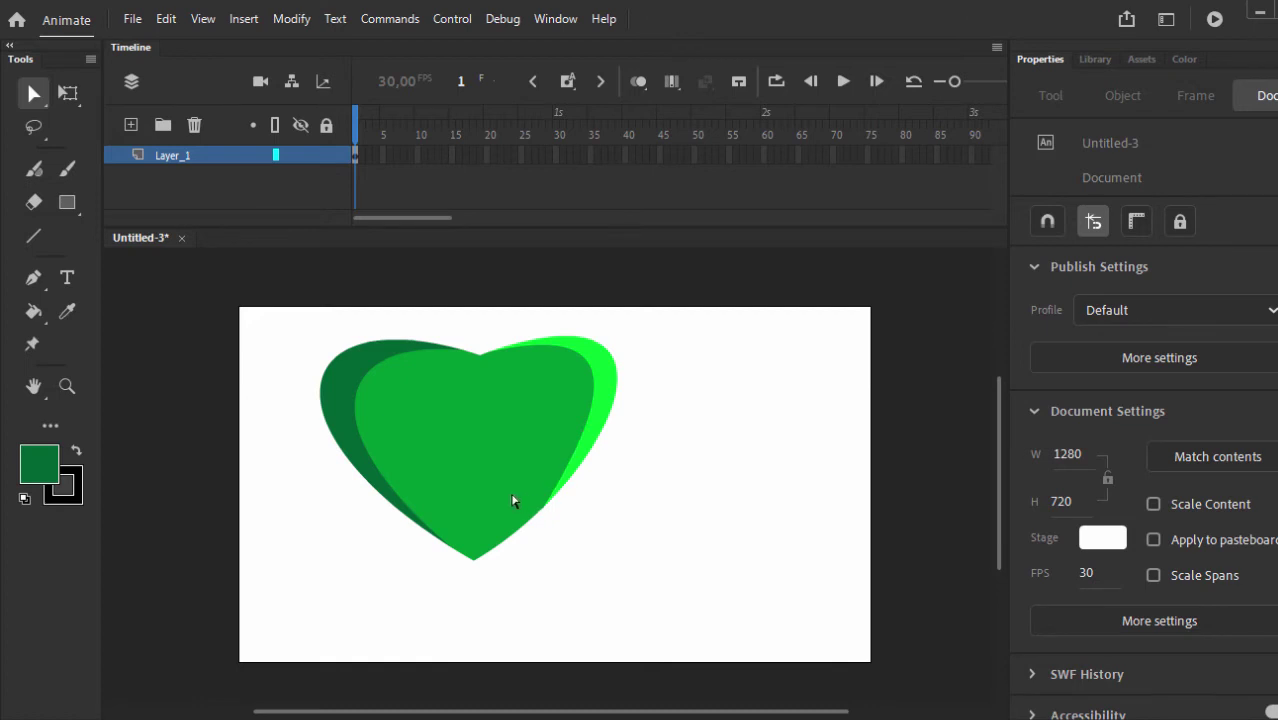
pyautogui.moveTo(555, 528); pyautogui.dragTo(556, 530)
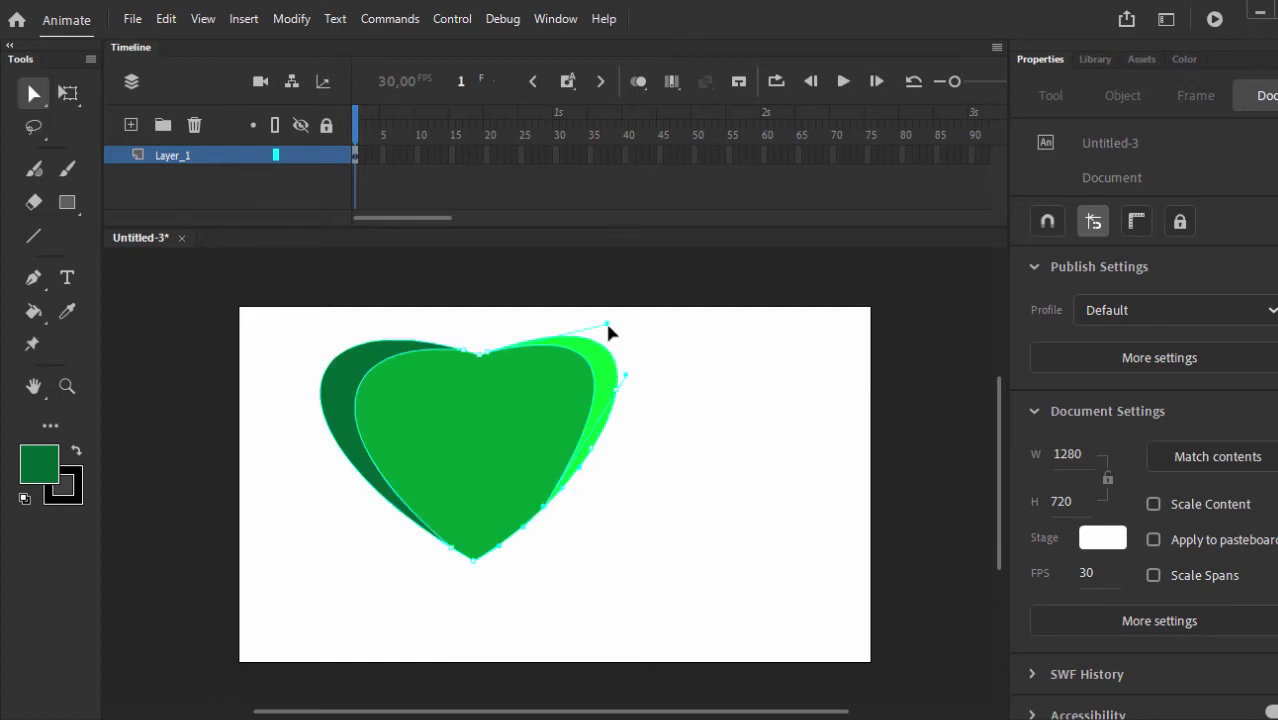
pyautogui.moveTo(607, 324); pyautogui.dragTo(590, 316)
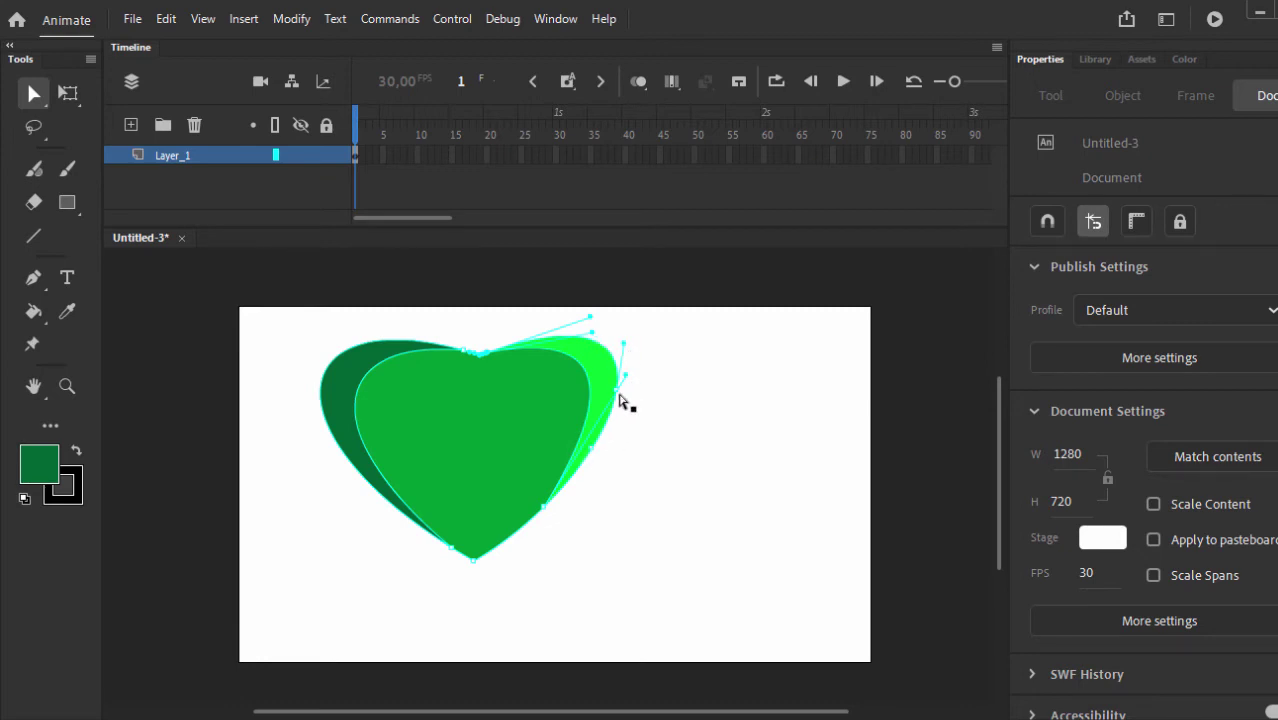
pyautogui.moveTo(624, 343)
pyautogui.mouseDown()
pyautogui.moveTo(654, 353)
pyautogui.moveTo(633, 347)
pyautogui.mouseUp()
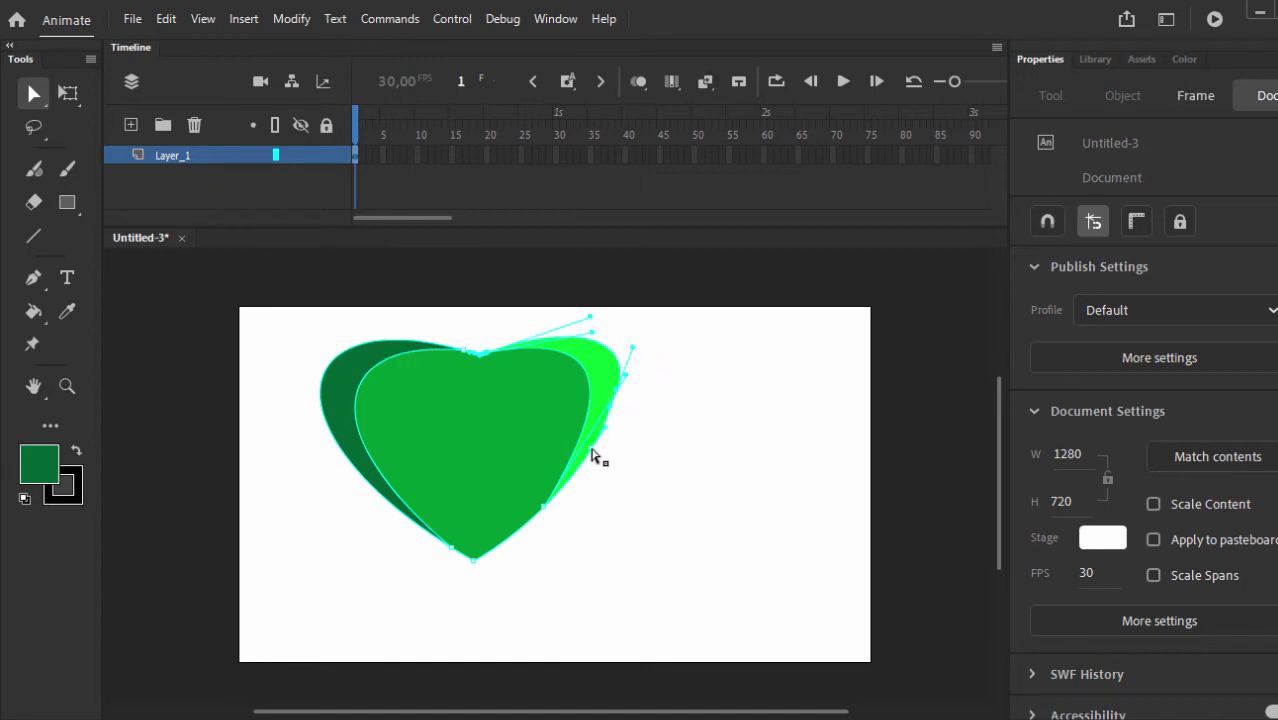
# Pull the lower anchor point of the bright green strip's outer edge out of line and delete it.
pyautogui.click(607, 432)
pyautogui.click(617, 430)
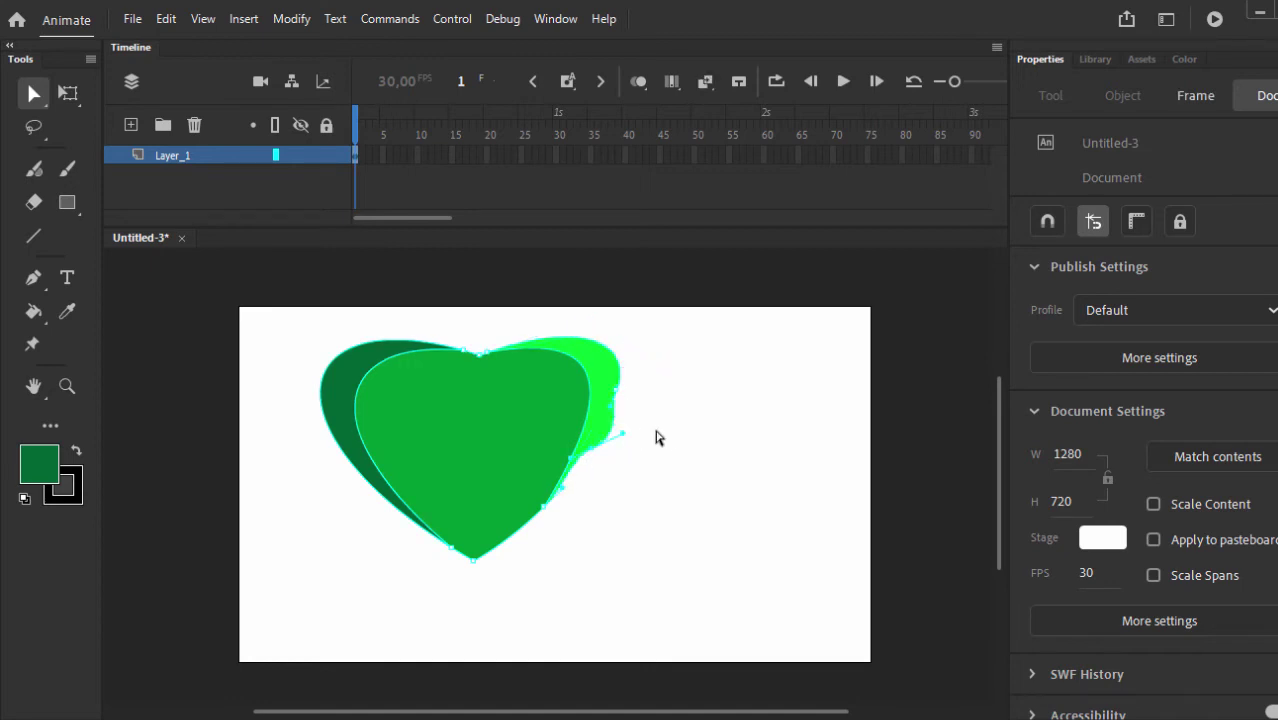
pyautogui.click(596, 456)
pyautogui.press('Delete')
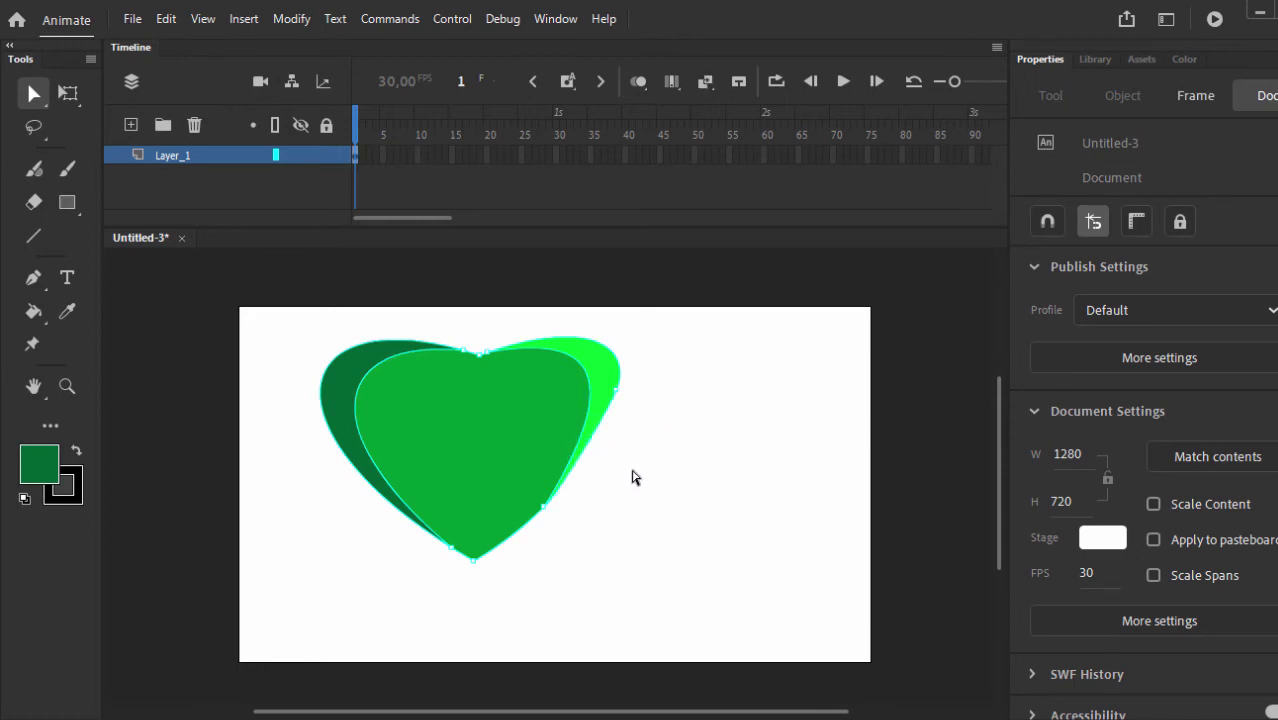
# Undo the displacement of the anchor point on the heart's right edge and adjust its handles to round the lower right side.
pyautogui.click(616, 392)
pyautogui.moveTo(616, 389); pyautogui.dragTo(634, 399)
pyautogui.hotkey('ctrl', 'z')
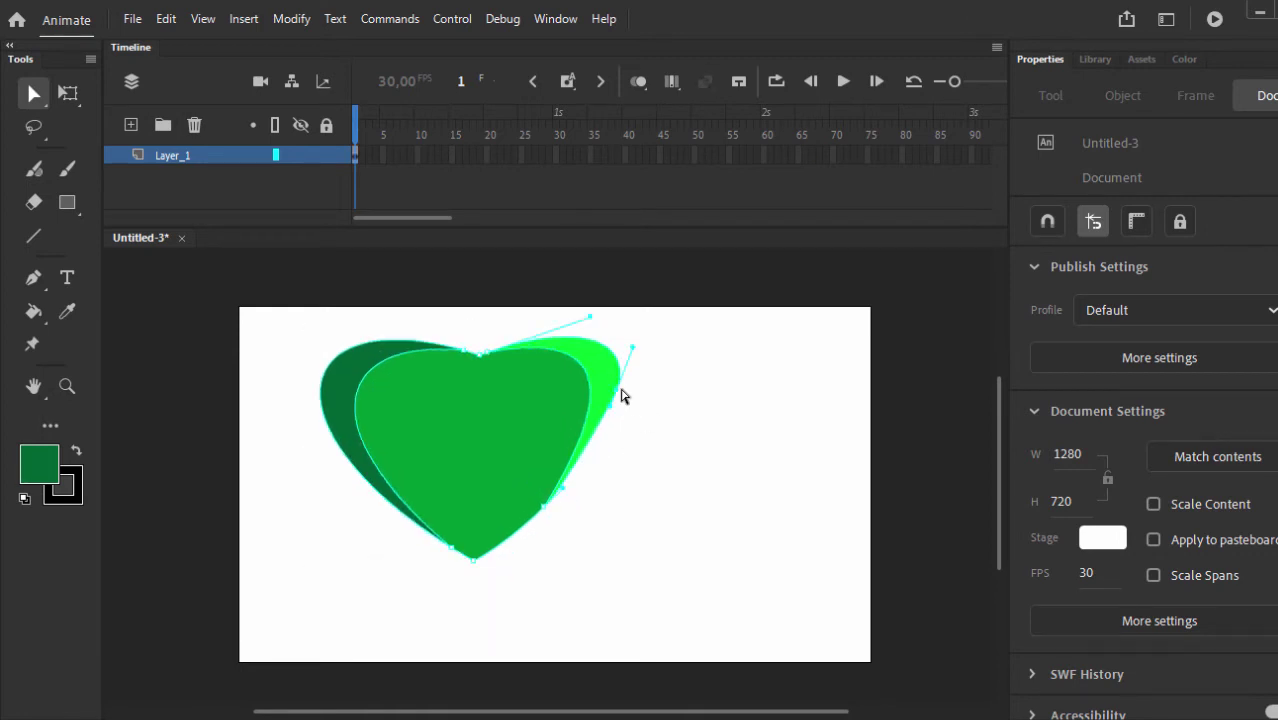
pyautogui.click(623, 399)
pyautogui.click(620, 406)
pyautogui.click(617, 396)
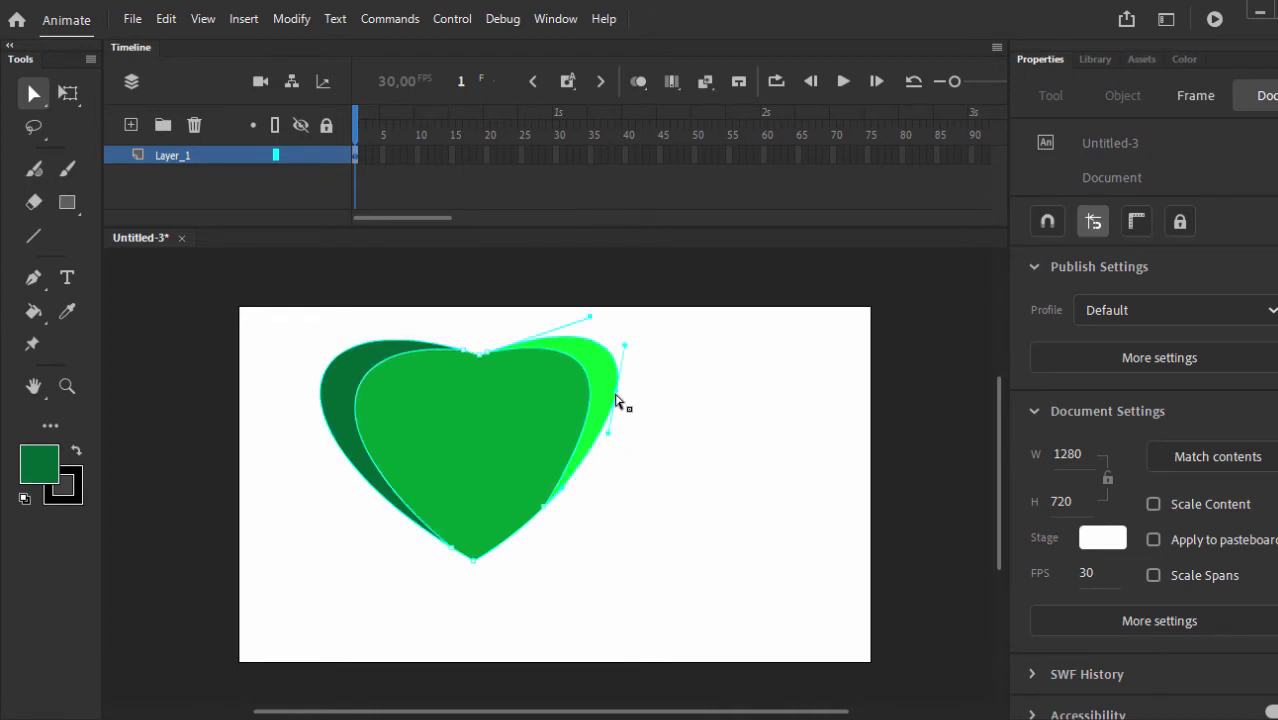
# Try deleting the anchor point on the heart's right edge and pulling the remaining inner curve outward.
pyautogui.press('Delete')
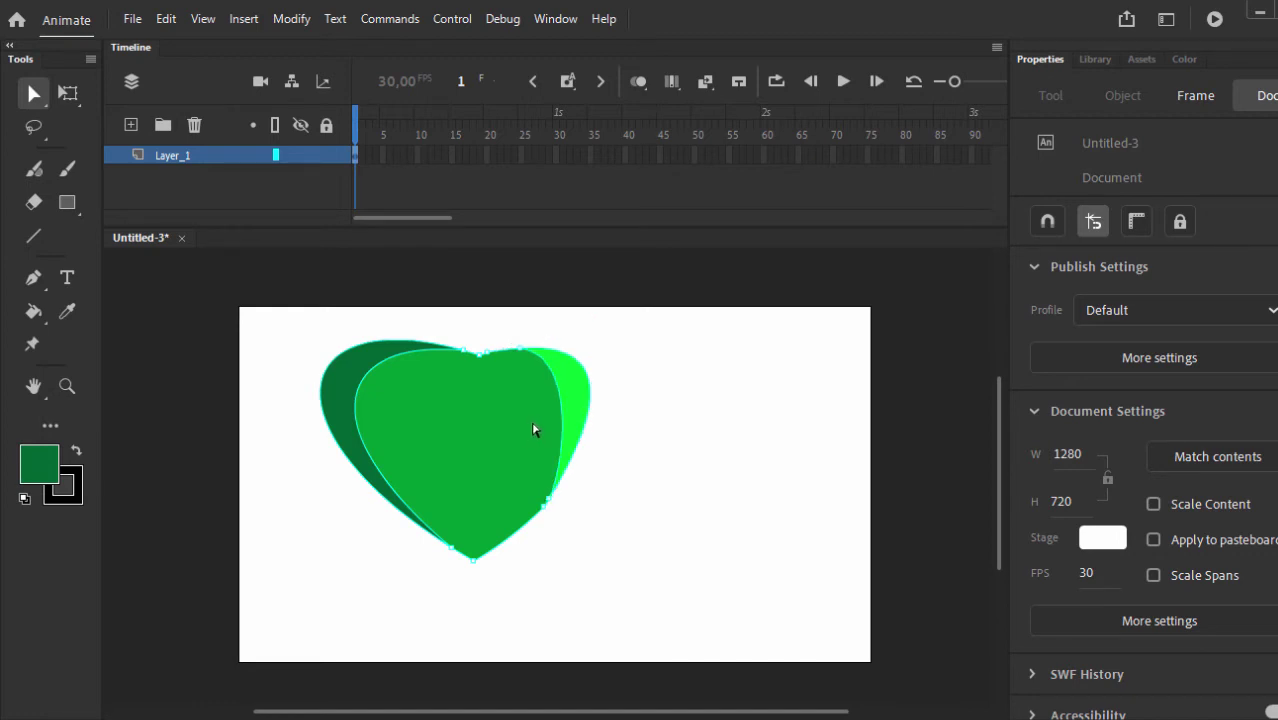
pyautogui.moveTo(562, 388); pyautogui.dragTo(665, 386)
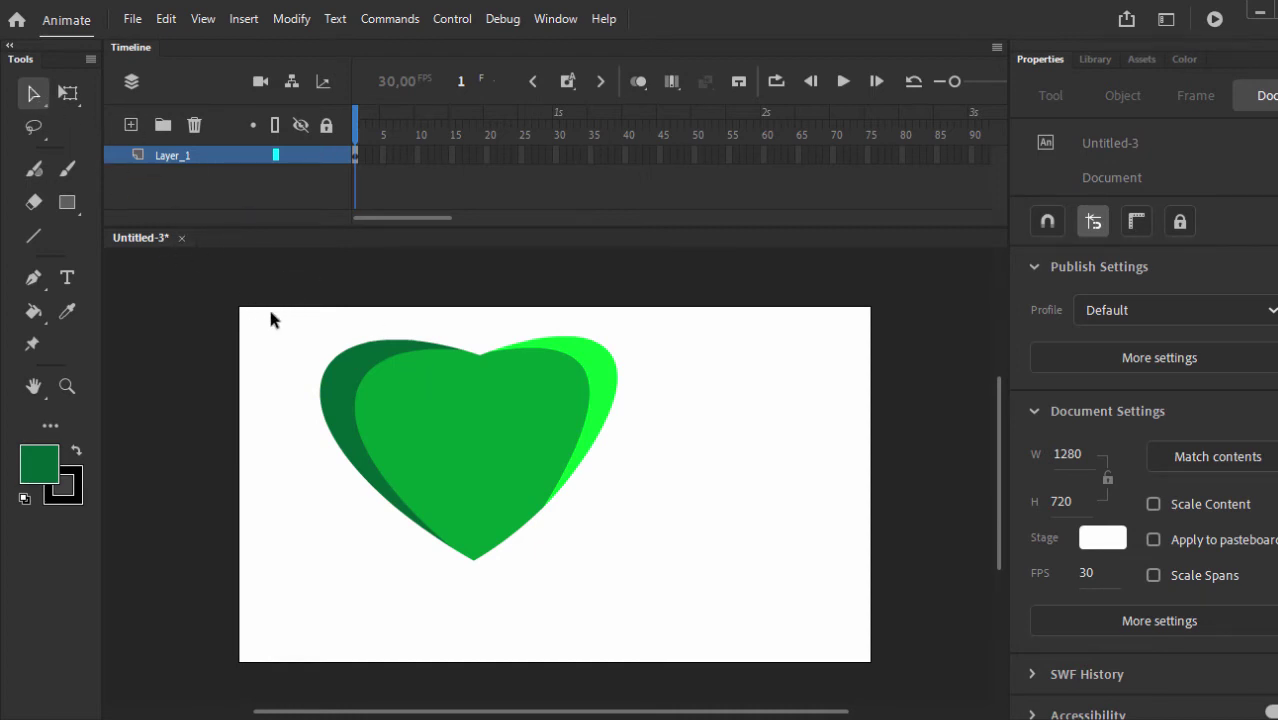
# Delete all parts of the heart from the stage, restore them in their original position and deselect them.
pyautogui.moveTo(271, 318); pyautogui.dragTo(705, 606)
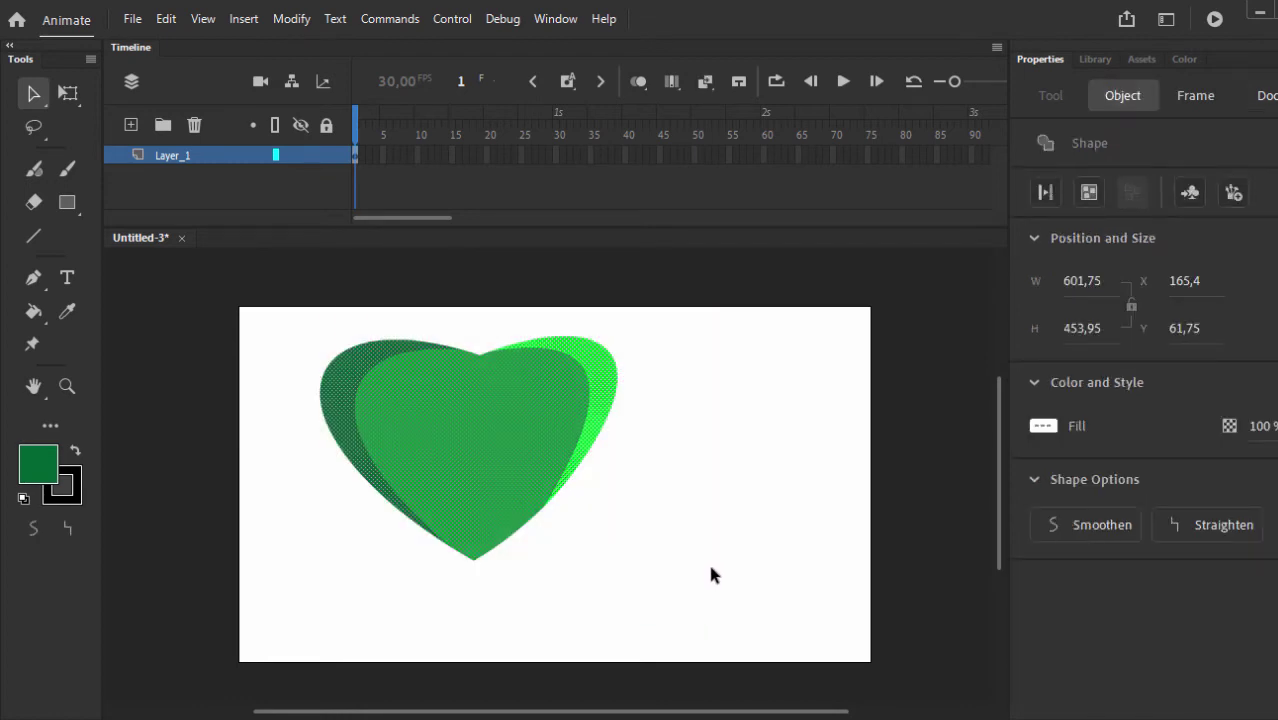
pyautogui.press('Delete')
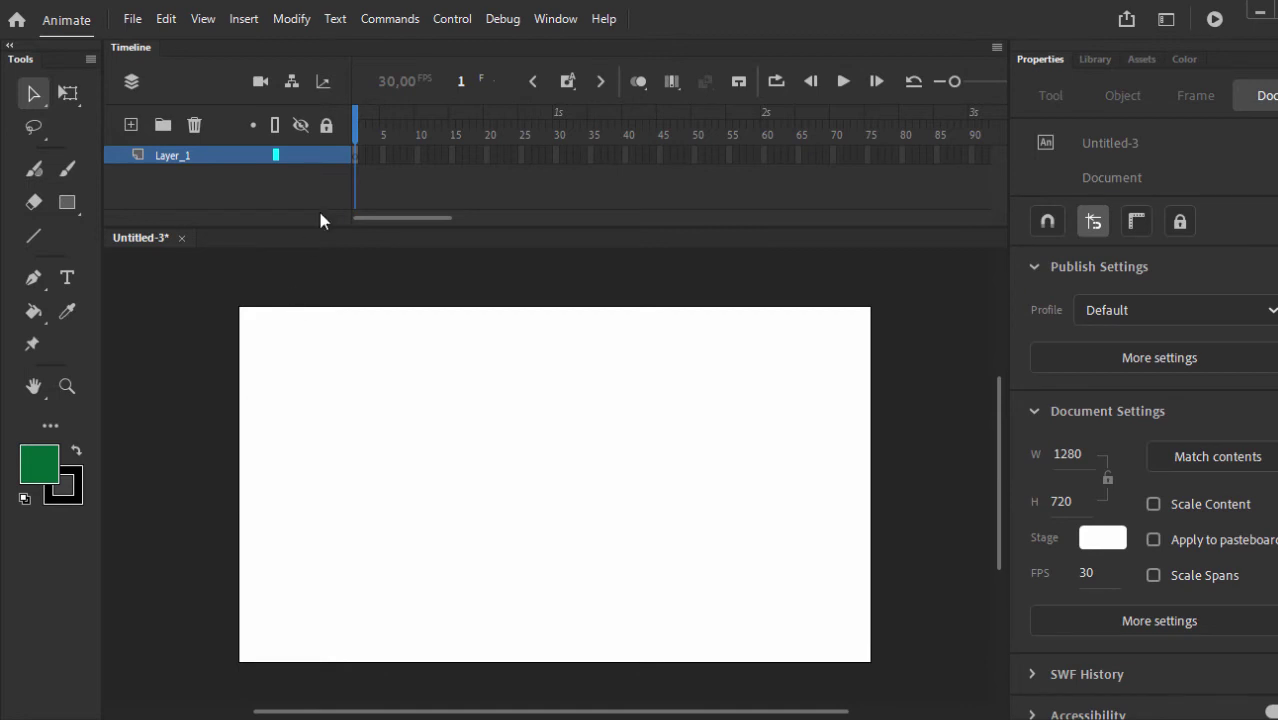
pyautogui.click(35, 97)
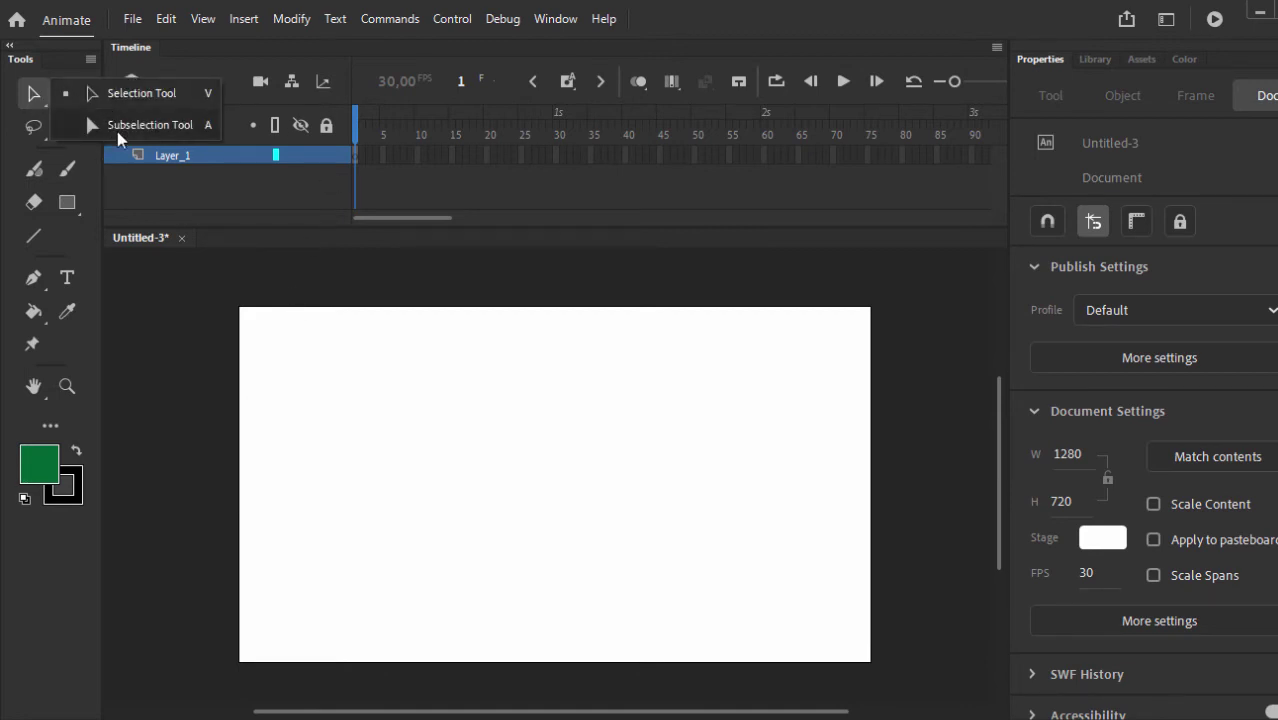
pyautogui.click(85, 112)
pyautogui.click(73, 95)
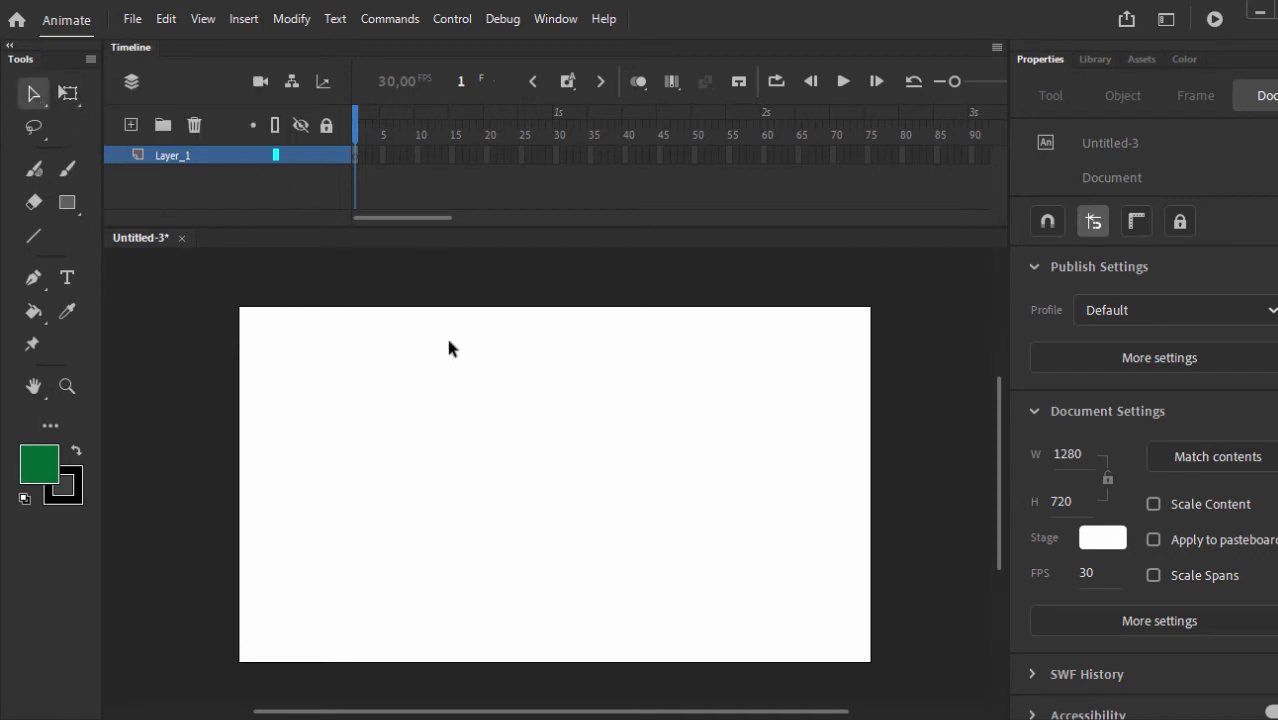
pyautogui.hotkey('ctrl', 'v')
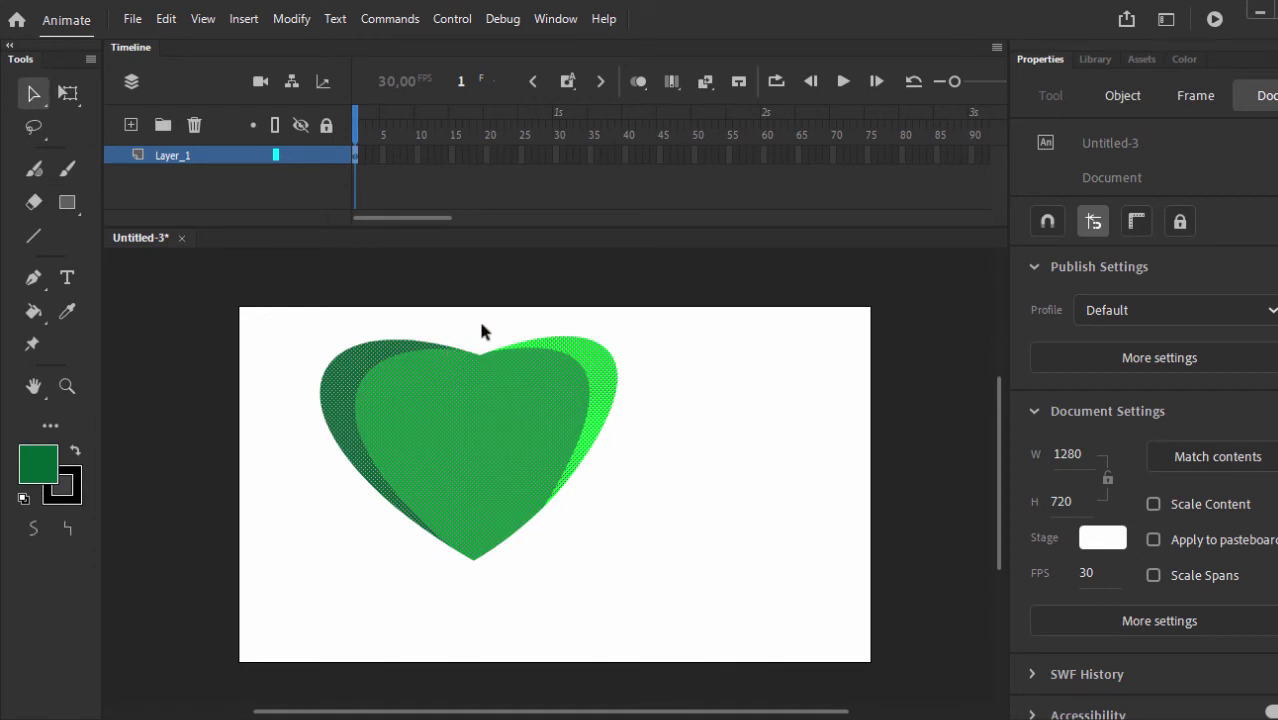
pyautogui.click(390, 318)
# Select the entire heart with the Free Transform tool and stretch it vertically to a height of about 486 px.
pyautogui.click(69, 94)
pyautogui.click(69, 94)
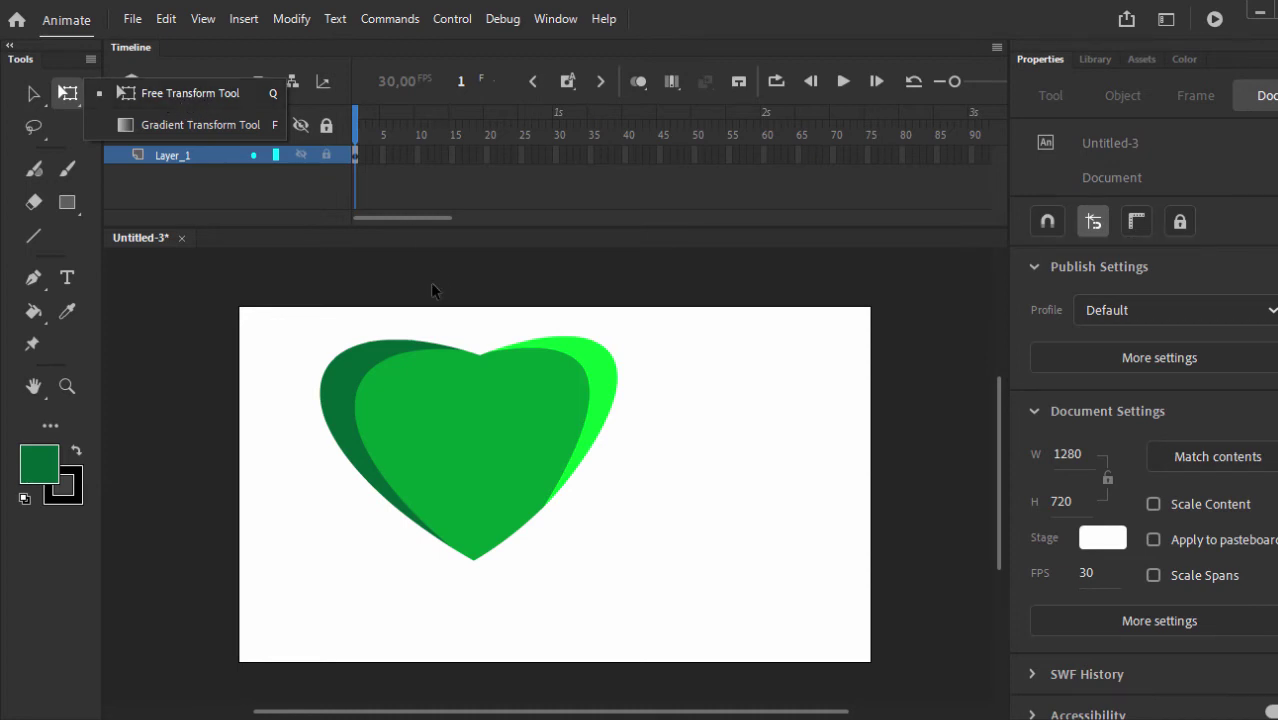
pyautogui.click(395, 321)
pyautogui.moveTo(294, 313); pyautogui.dragTo(697, 609)
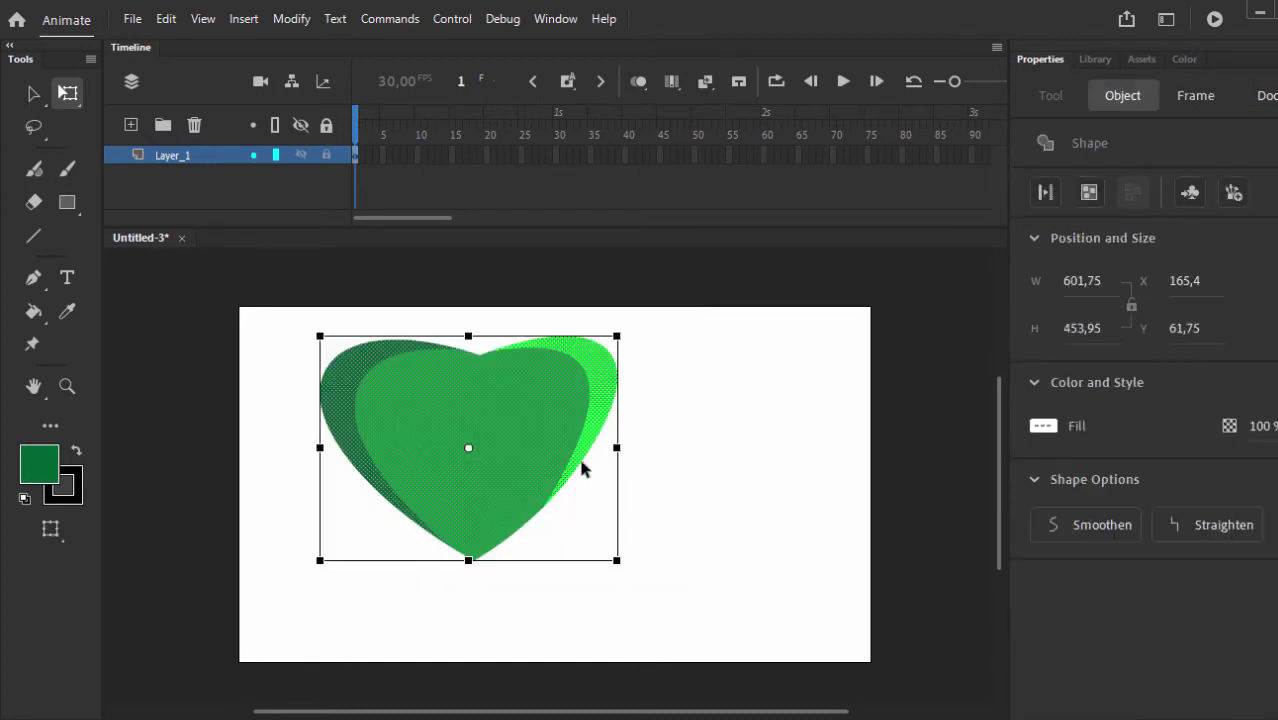
pyautogui.moveTo(268, 288); pyautogui.dragTo(704, 647)
pyautogui.moveTo(468, 336)
pyautogui.mouseDown()
pyautogui.moveTo(466, 306)
pyautogui.moveTo(466, 391)
pyautogui.moveTo(462, 320)
pyautogui.mouseUp()
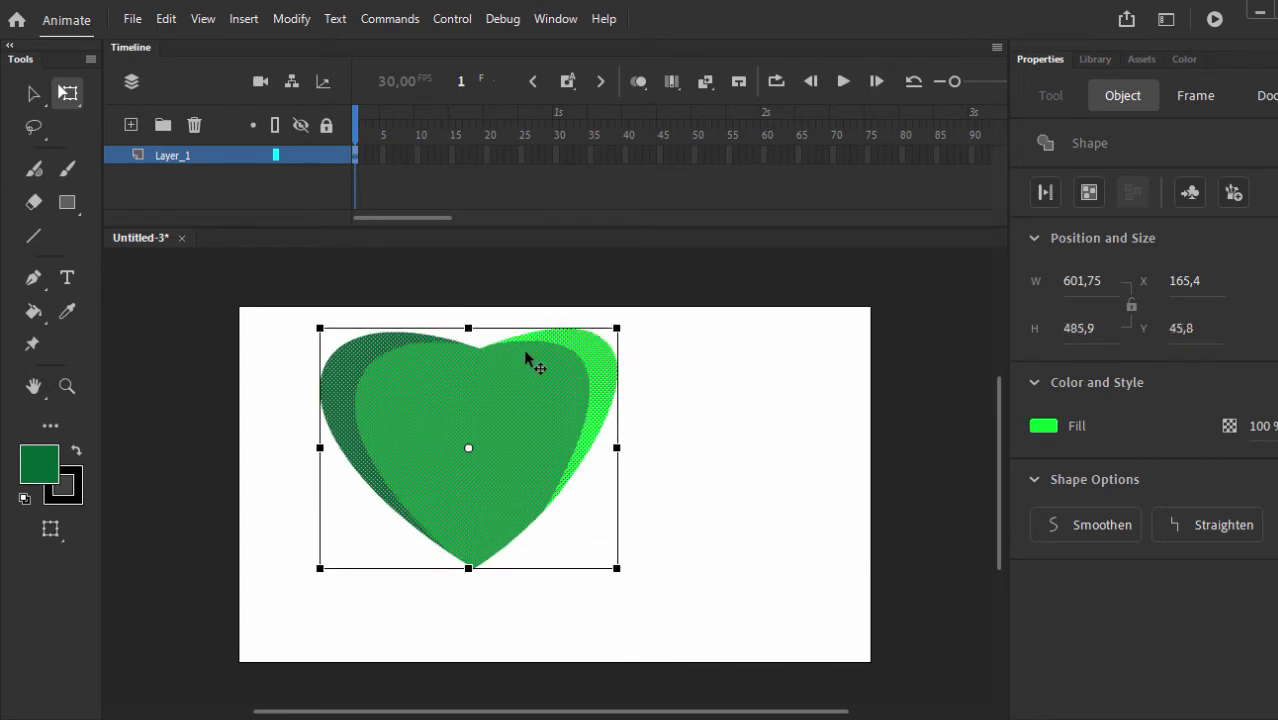
# Move the heart toward the stage's lower right and stretch it to about 708 px wide and 574 px high.
pyautogui.moveTo(487, 410); pyautogui.dragTo(610, 454)
pyautogui.moveTo(591, 372); pyautogui.dragTo(591, 350)
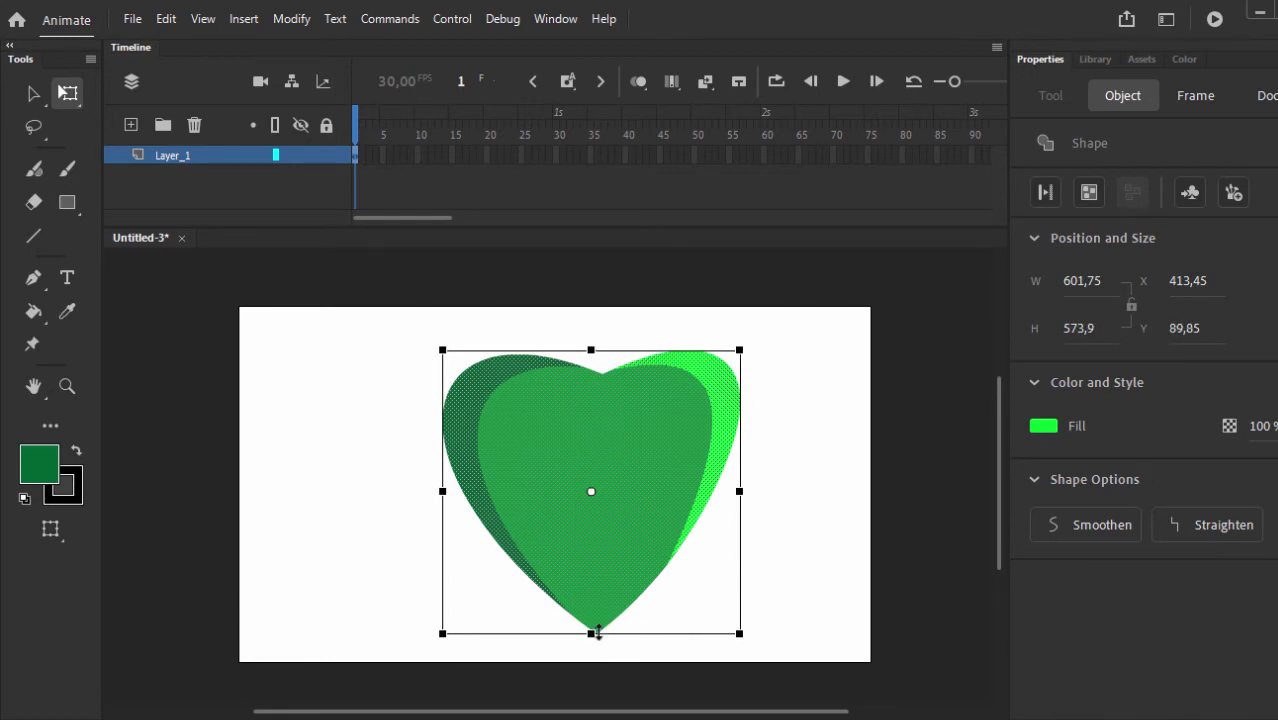
pyautogui.moveTo(739, 492)
pyautogui.mouseDown()
pyautogui.moveTo(828, 492)
pyautogui.moveTo(713, 492)
pyautogui.moveTo(755, 493)
pyautogui.mouseUp()
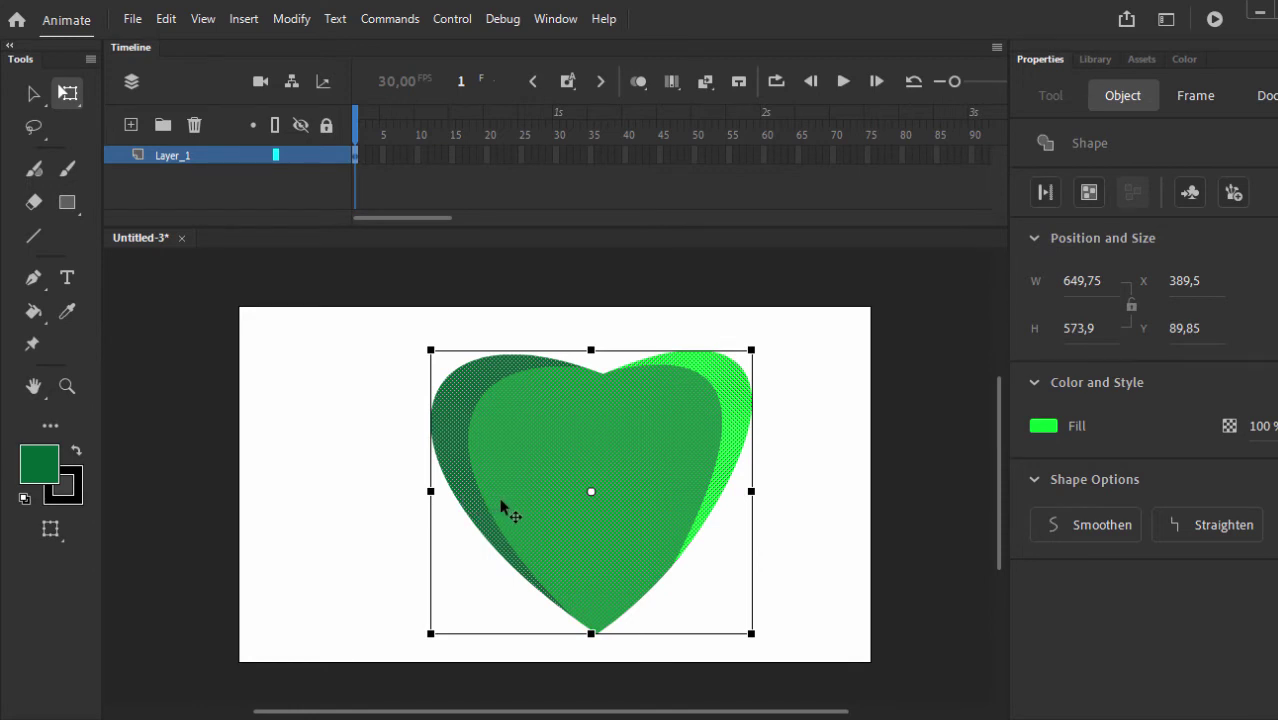
pyautogui.moveTo(752, 491); pyautogui.dragTo(805, 480)
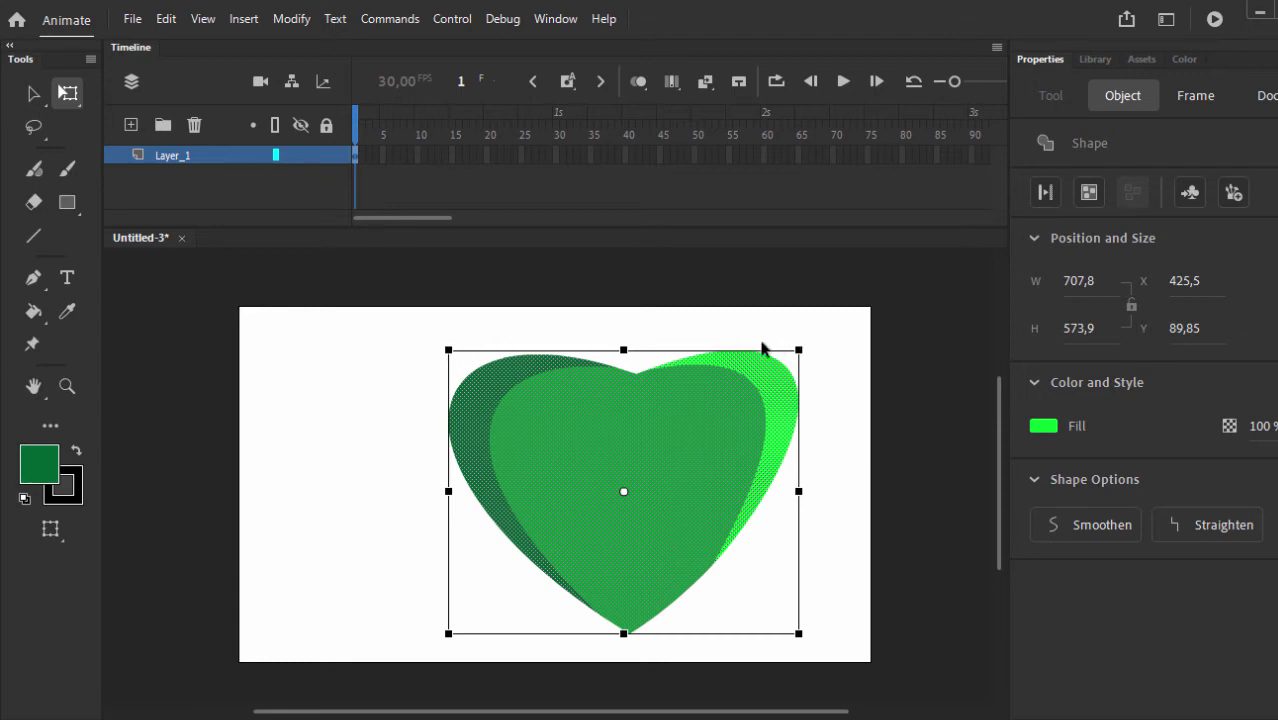
# Rotate the heart about its centre, and again about a transformation point moved to its upper-left lobe.
pyautogui.moveTo(819, 360); pyautogui.dragTo(740, 414)
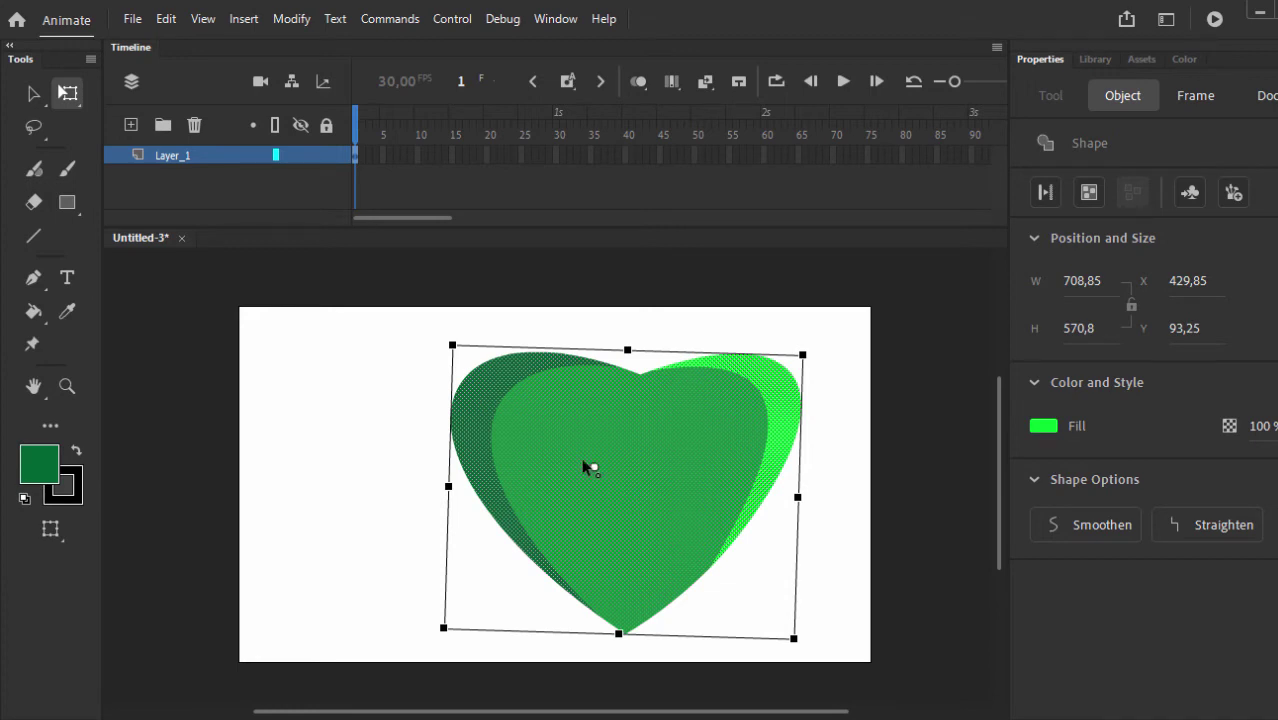
pyautogui.moveTo(539, 419); pyautogui.dragTo(471, 376)
pyautogui.moveTo(818, 350); pyautogui.dragTo(730, 362)
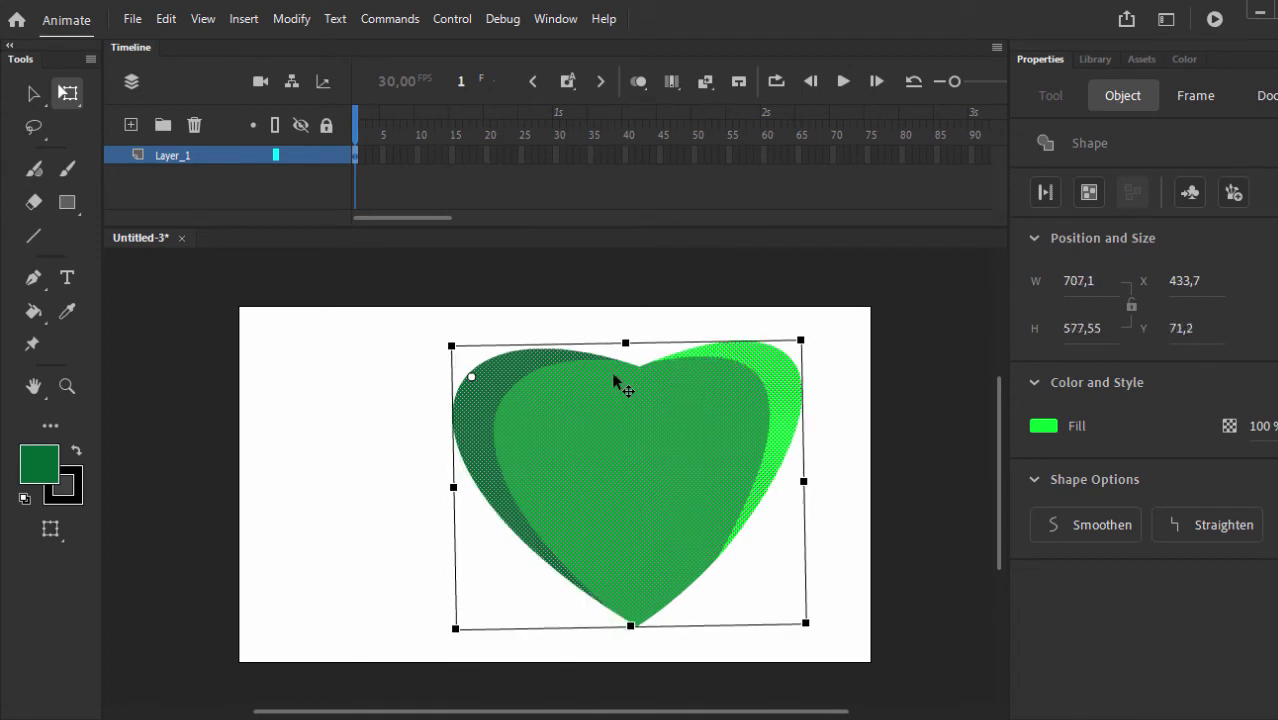
# Move the transformation point back near the heart's centre and rotate the heart slightly clockwise.
pyautogui.moveTo(472, 381); pyautogui.dragTo(540, 473)
pyautogui.moveTo(825, 337)
pyautogui.mouseDown()
pyautogui.moveTo(836, 416)
pyautogui.moveTo(622, 404)
pyautogui.moveTo(790, 419)
pyautogui.moveTo(819, 451)
pyautogui.moveTo(714, 413)
pyautogui.moveTo(747, 425)
pyautogui.moveTo(813, 346)
pyautogui.mouseUp()
pyautogui.moveTo(812, 347); pyautogui.dragTo(760, 370)
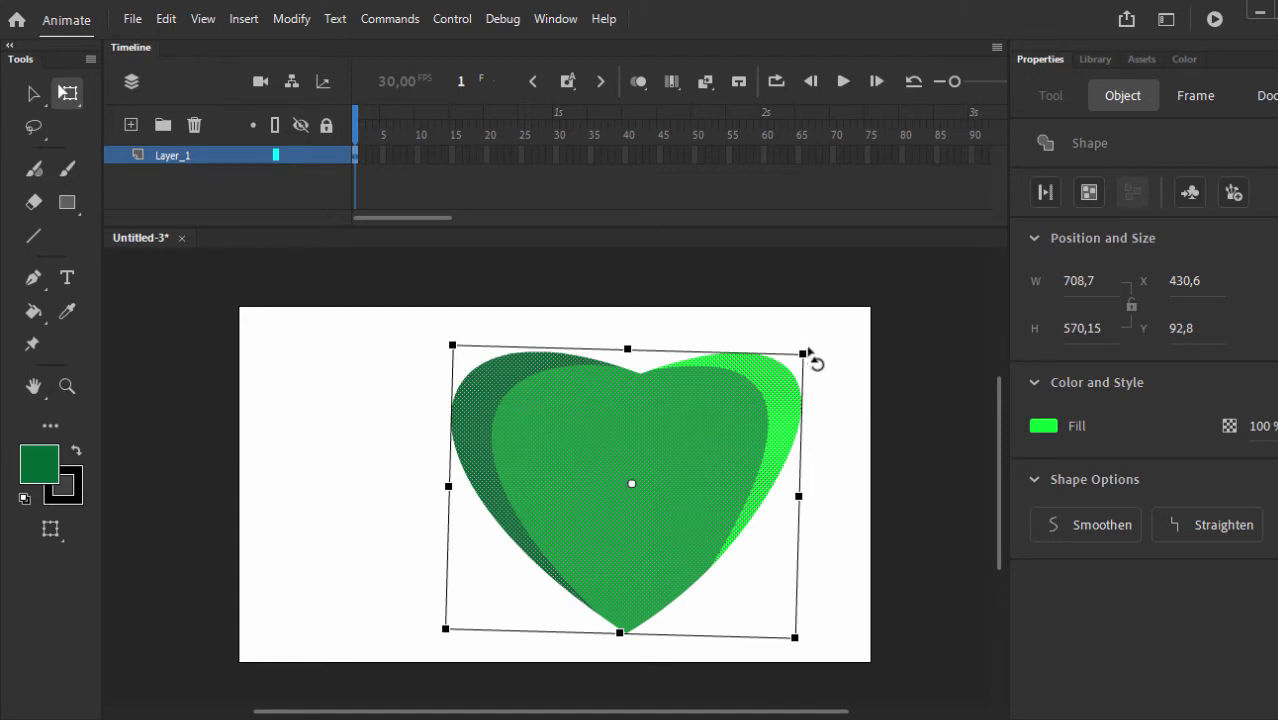
pyautogui.moveTo(811, 345)
pyautogui.mouseDown()
pyautogui.moveTo(793, 317)
pyautogui.moveTo(812, 362)
pyautogui.mouseUp()
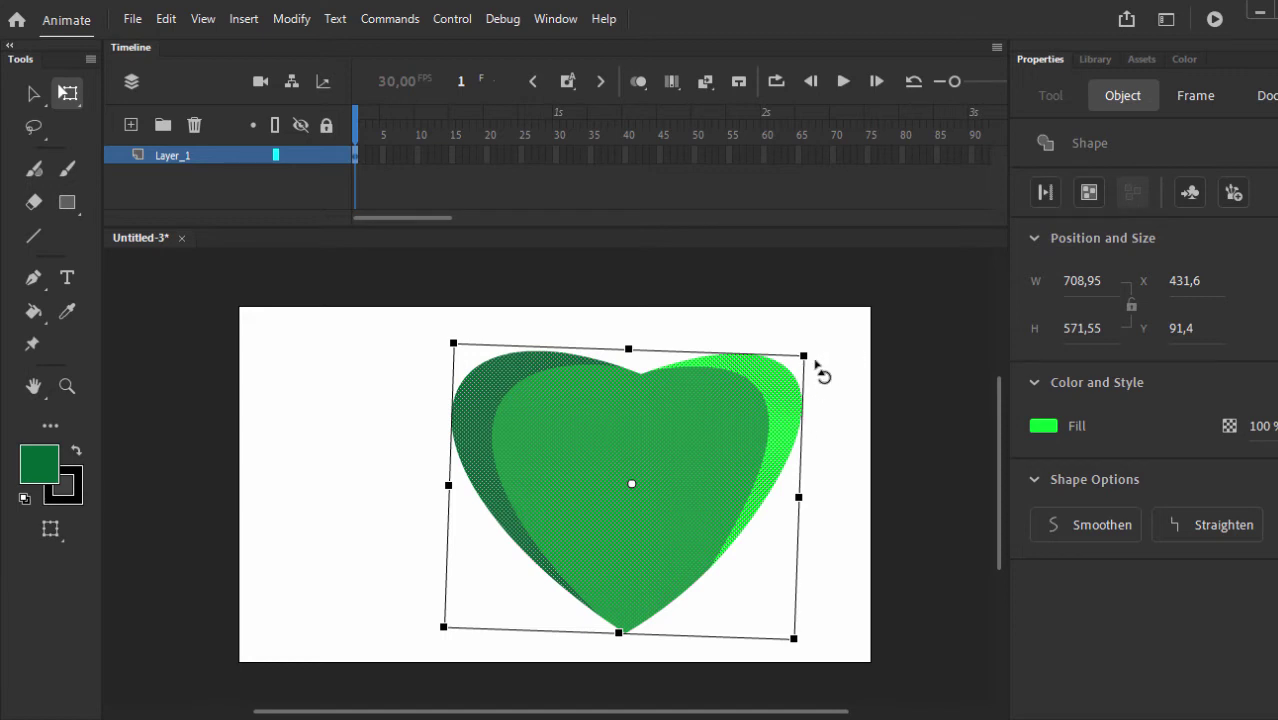
# Scale the heart down to about 590 px wide and 476 px high, move it toward the stage's centre and deselect it.
pyautogui.moveTo(804, 354); pyautogui.dragTo(766, 380)
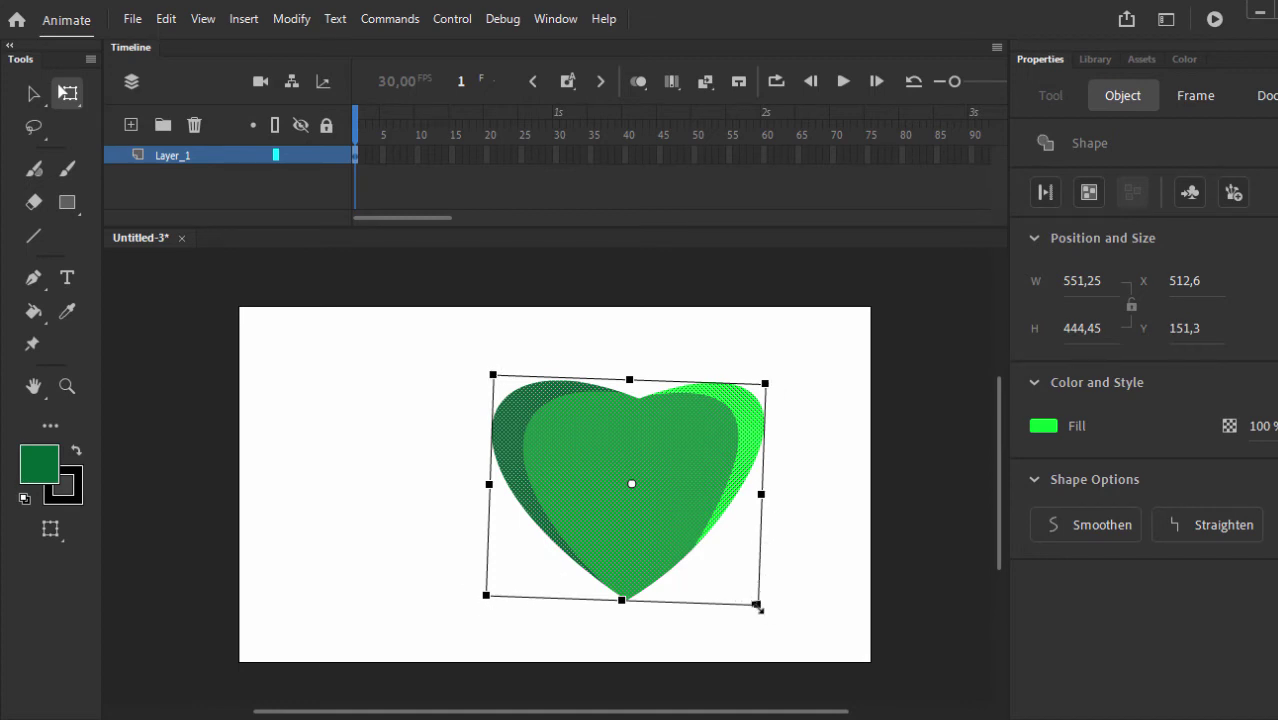
pyautogui.moveTo(752, 596)
pyautogui.mouseDown()
pyautogui.moveTo(707, 562)
pyautogui.moveTo(770, 608)
pyautogui.moveTo(714, 563)
pyautogui.moveTo(737, 585)
pyautogui.moveTo(733, 523)
pyautogui.moveTo(776, 566)
pyautogui.moveTo(670, 560)
pyautogui.moveTo(774, 555)
pyautogui.moveTo(693, 451)
pyautogui.moveTo(653, 534)
pyautogui.moveTo(728, 556)
pyautogui.moveTo(742, 581)
pyautogui.moveTo(755, 588)
pyautogui.moveTo(733, 572)
pyautogui.moveTo(799, 613)
pyautogui.moveTo(770, 614)
pyautogui.mouseUp()
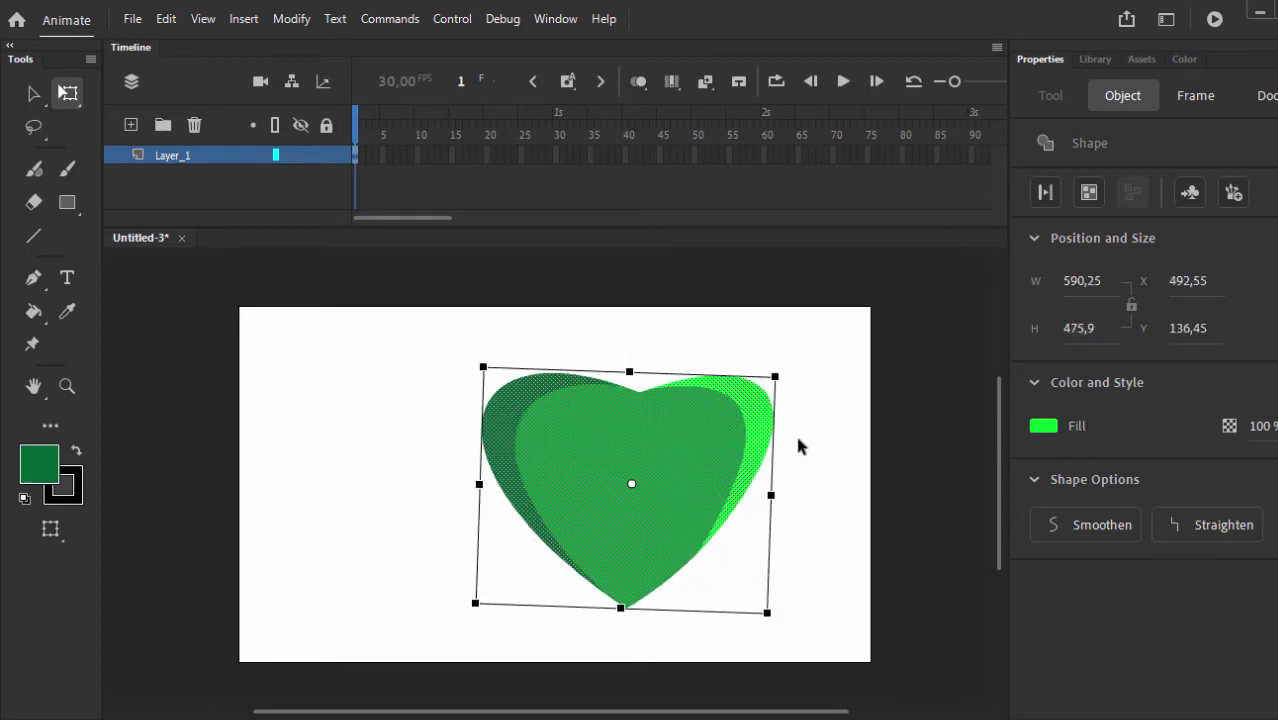
pyautogui.moveTo(714, 463); pyautogui.dragTo(660, 446)
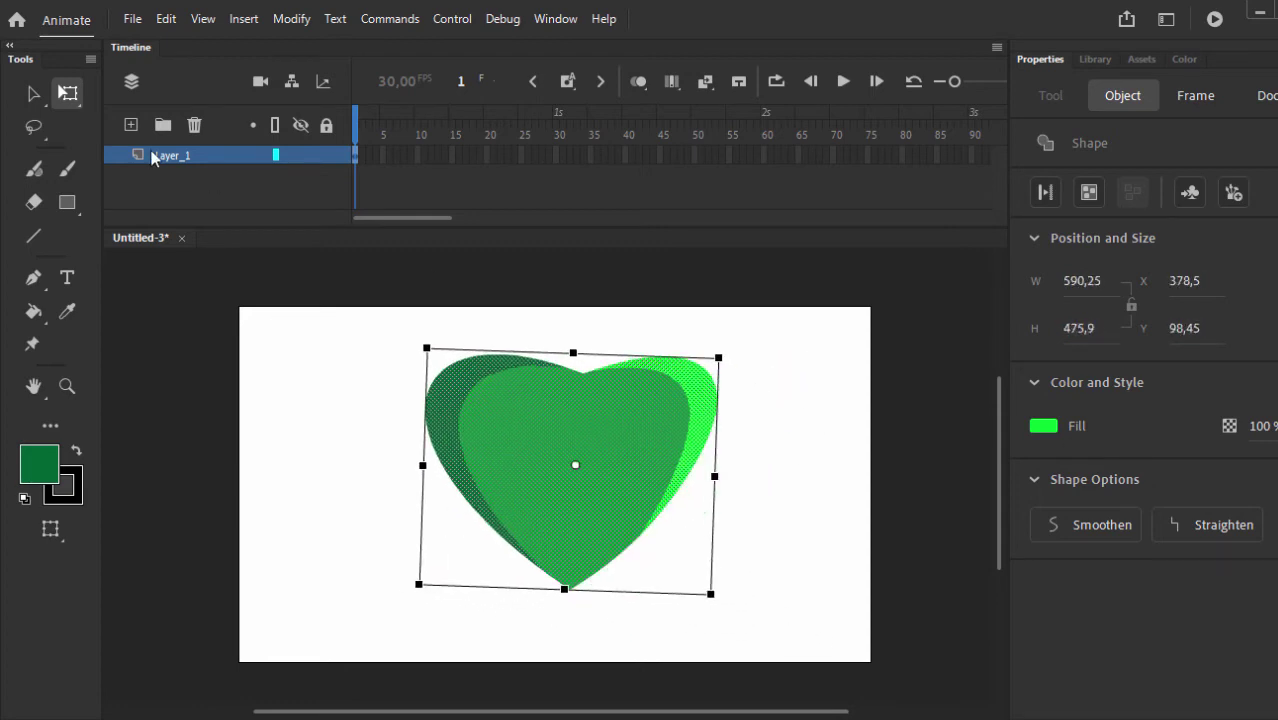
pyautogui.click(67, 93)
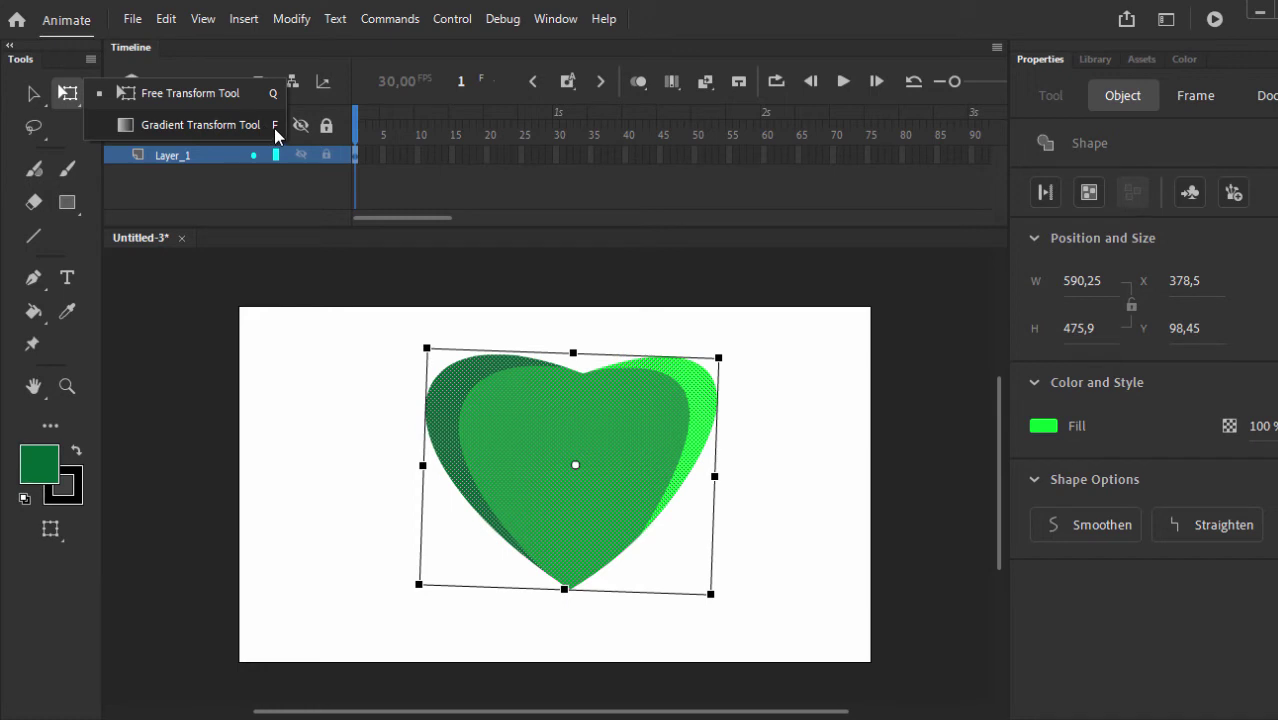
pyautogui.click(297, 385)
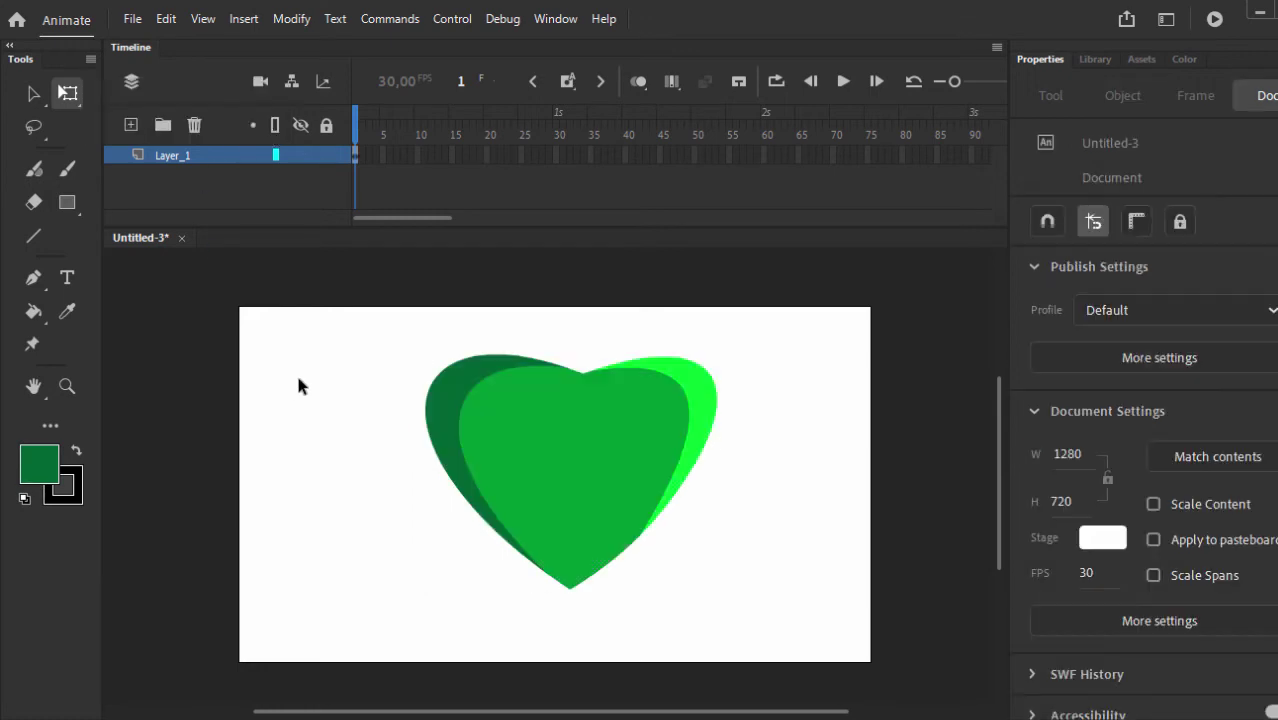
# Fill the heart's central region with the white-to-black radial gradient swatch using the Paint Bucket tool.
pyautogui.click(46, 478)
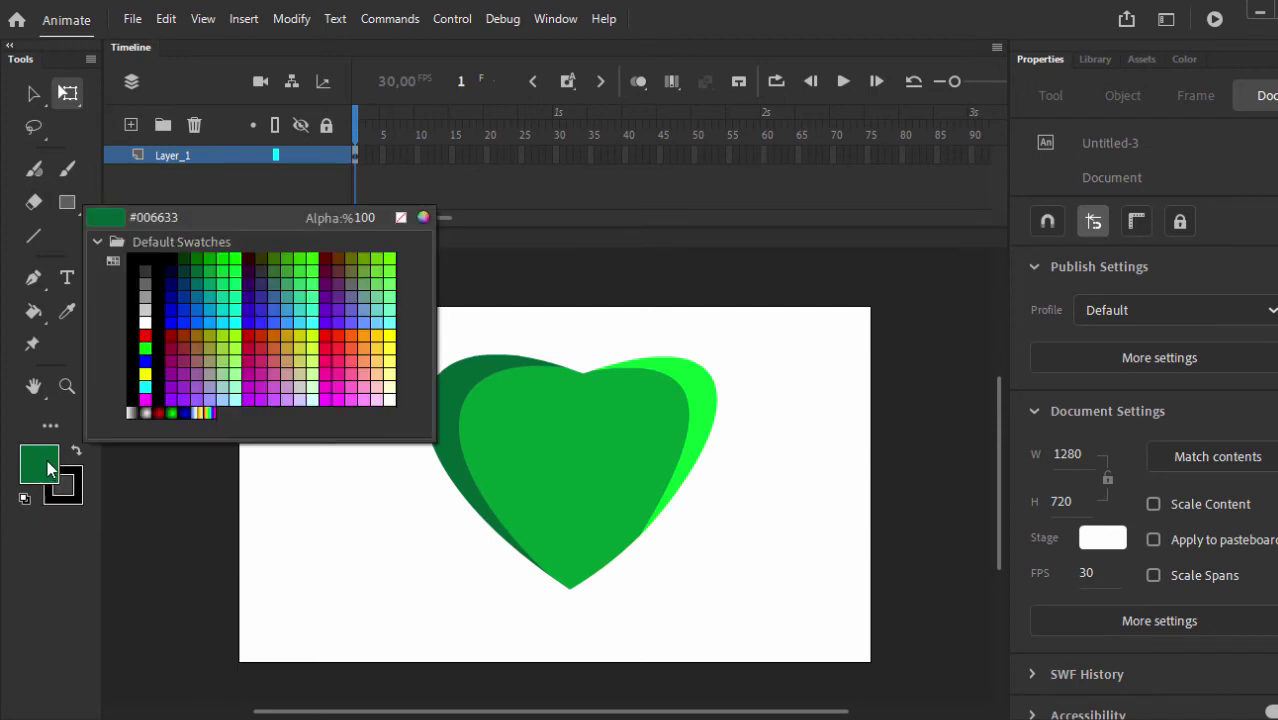
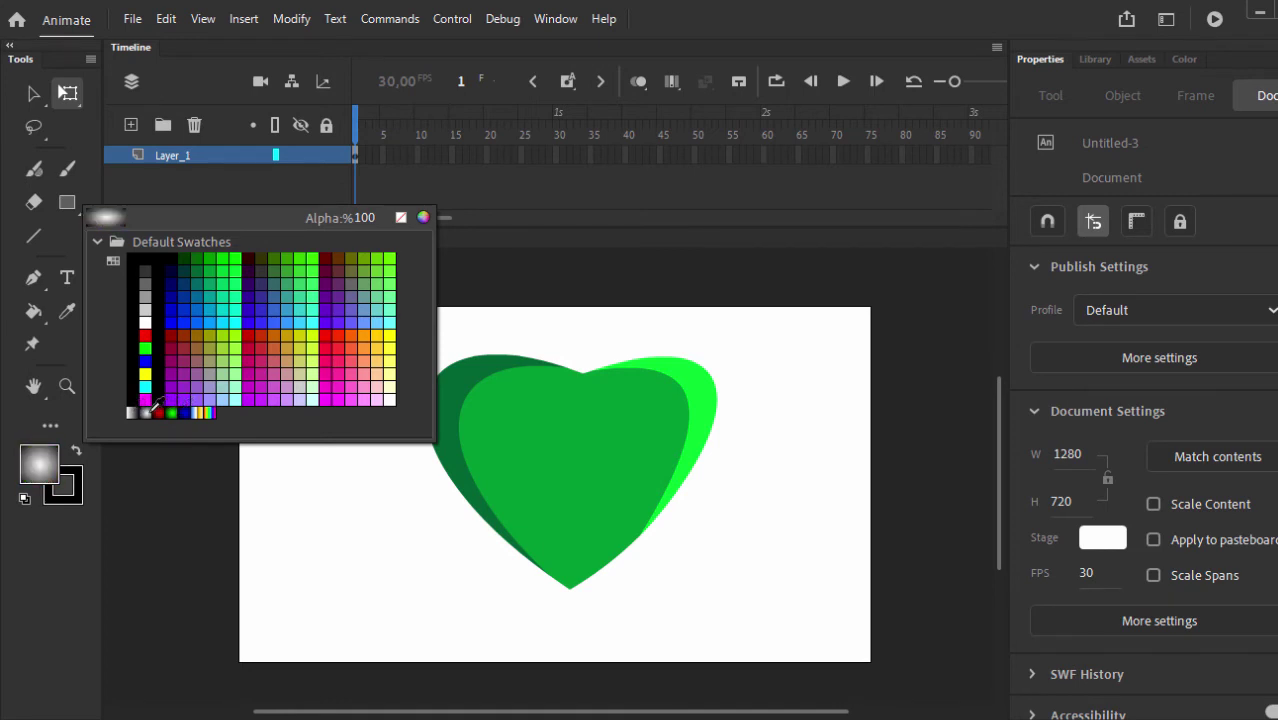
pyautogui.click(148, 411)
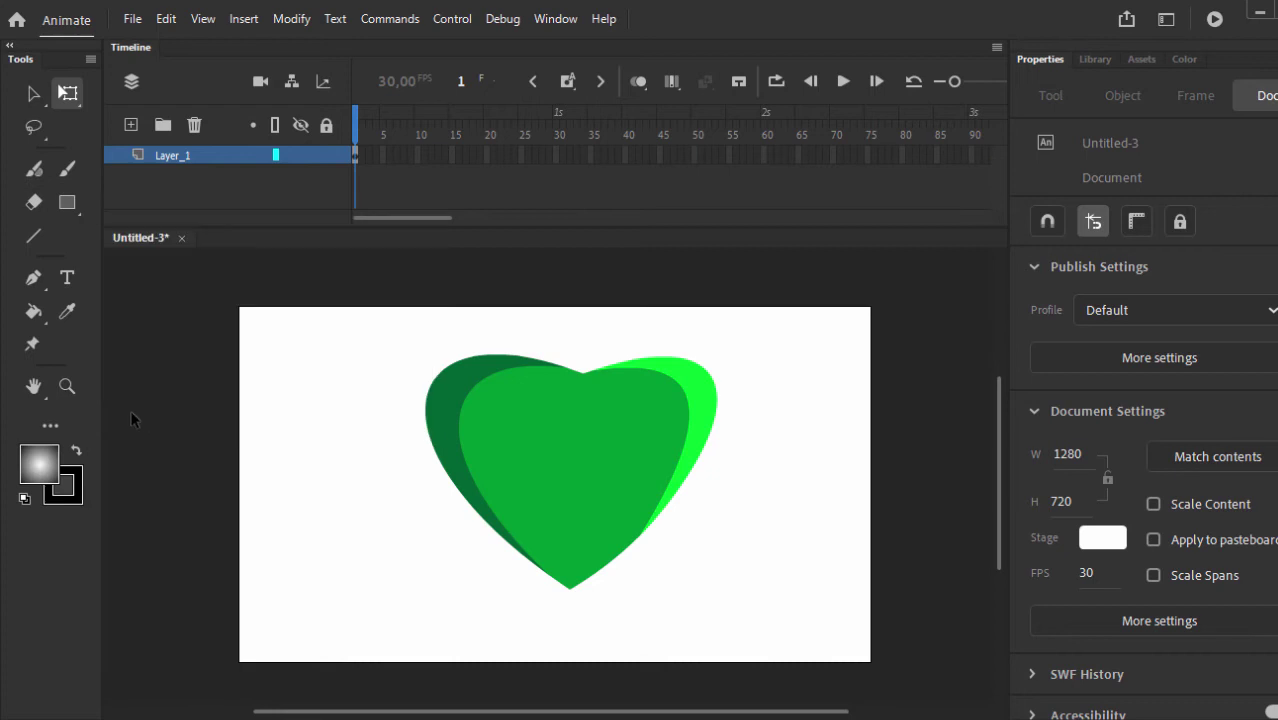
pyautogui.click(38, 315)
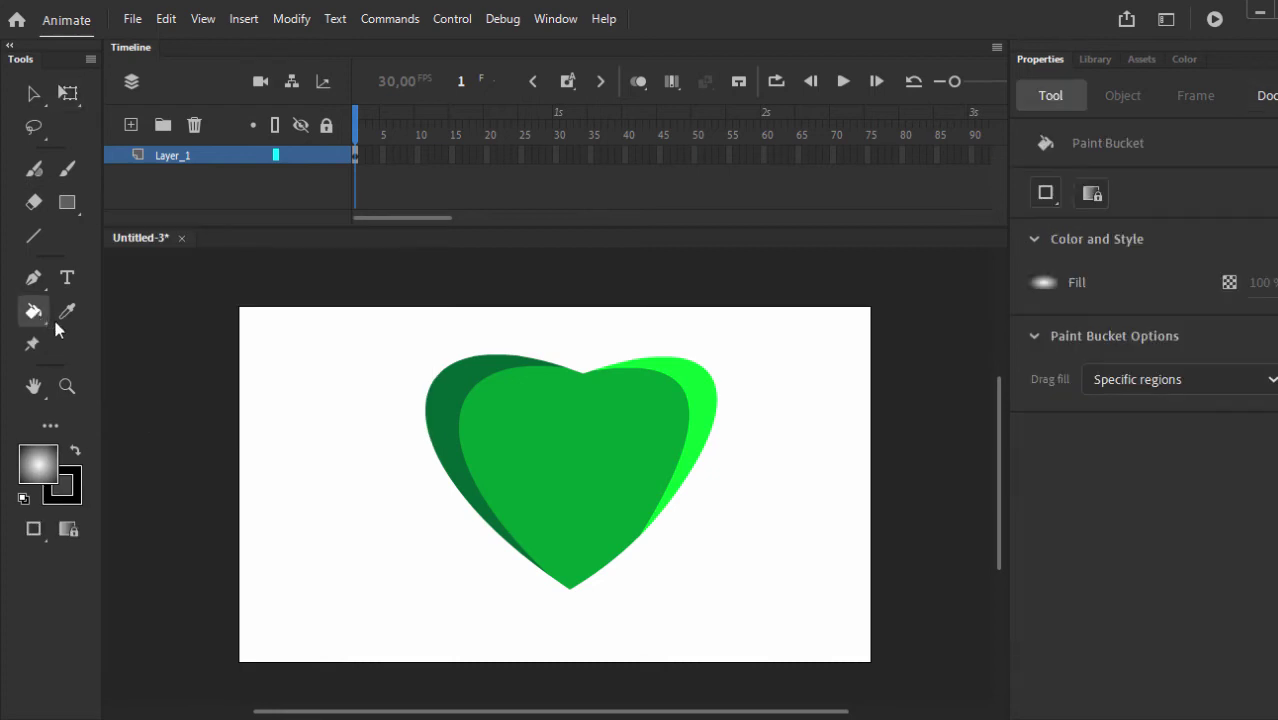
pyautogui.click(594, 448)
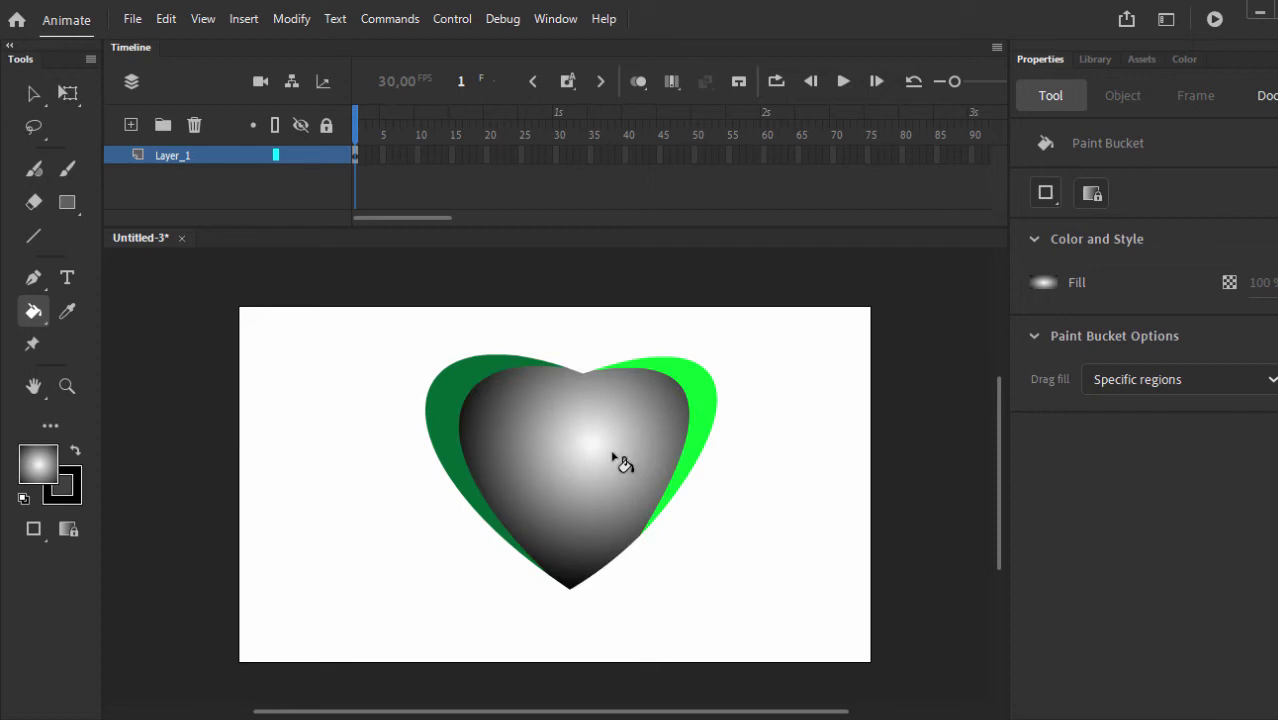
# Reshape the central region's radial gradient into a tilted ellipse centred on the upper-right lobe with the Gradient Transform tool.
pyautogui.click(67, 94)
pyautogui.click(67, 94)
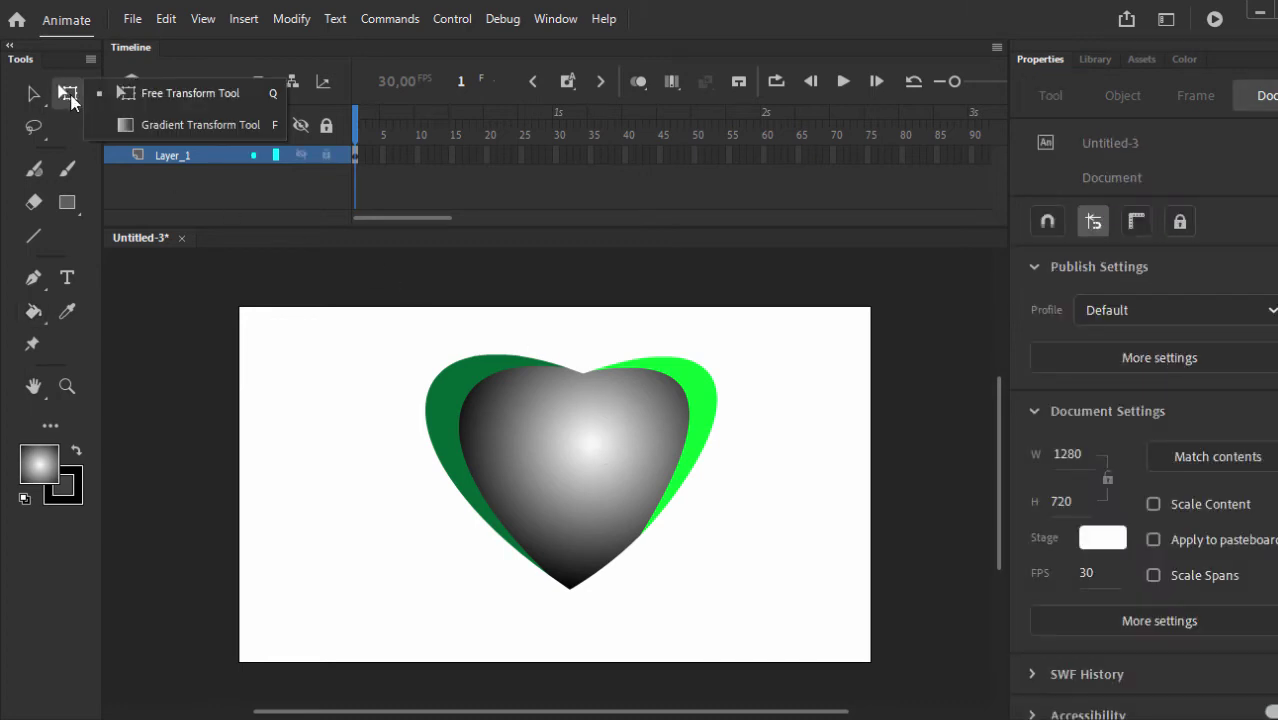
pyautogui.click(176, 125)
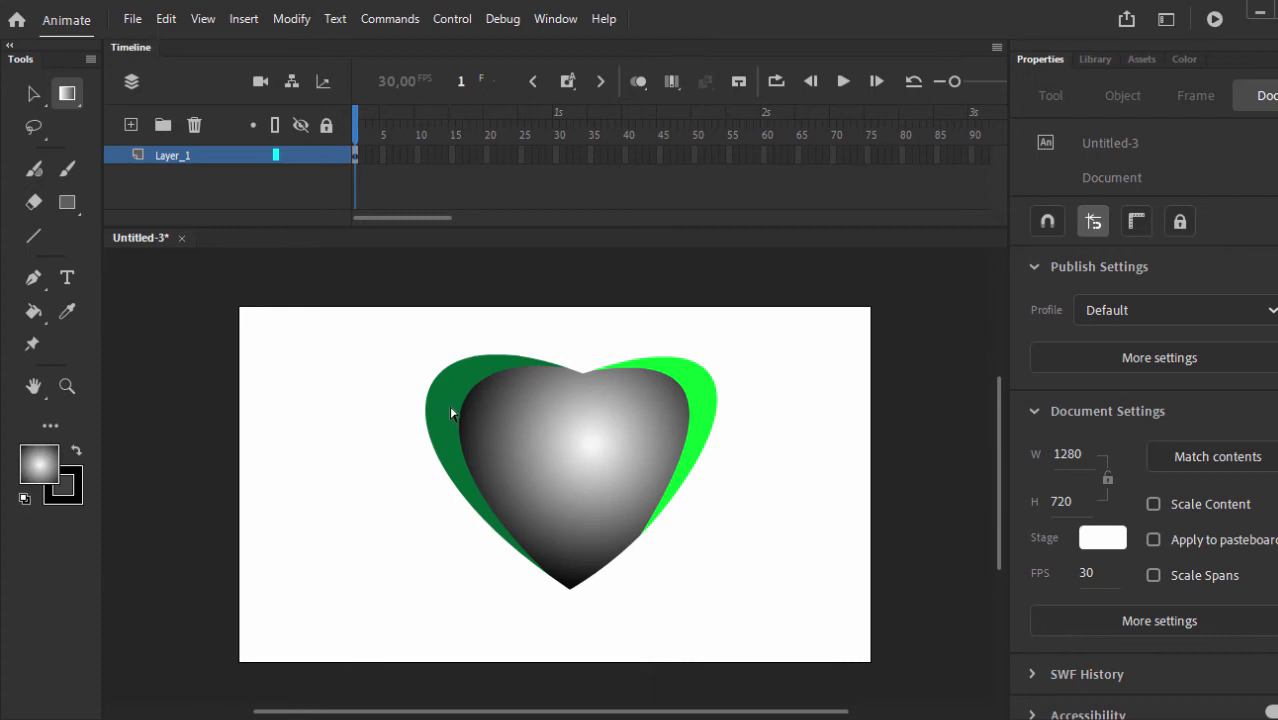
pyautogui.click(649, 507)
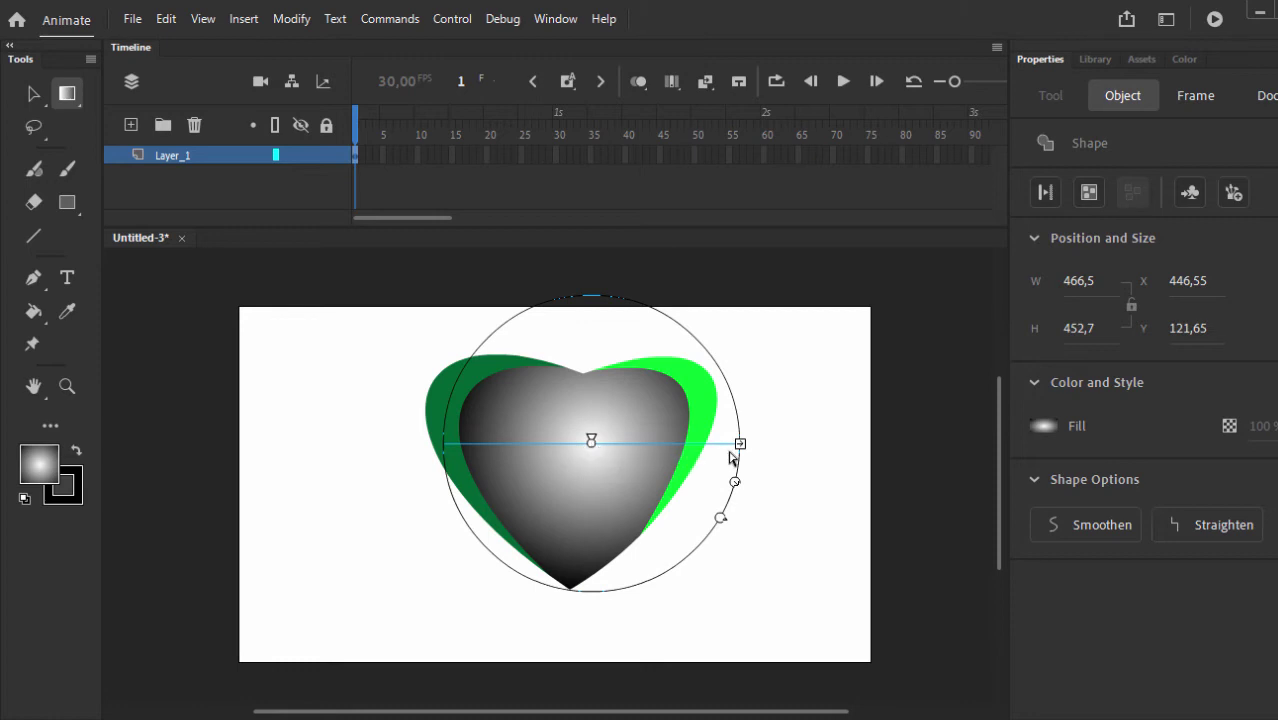
pyautogui.moveTo(740, 443); pyautogui.dragTo(543, 490)
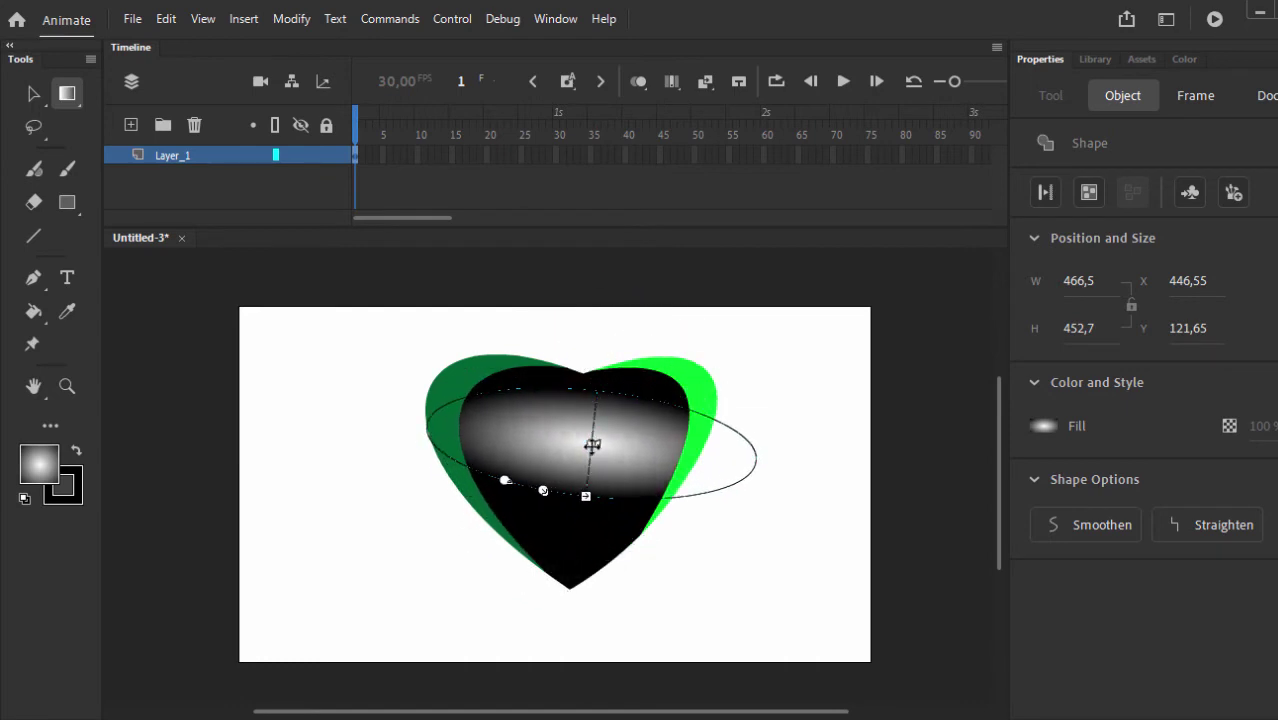
pyautogui.moveTo(592, 446); pyautogui.dragTo(645, 399)
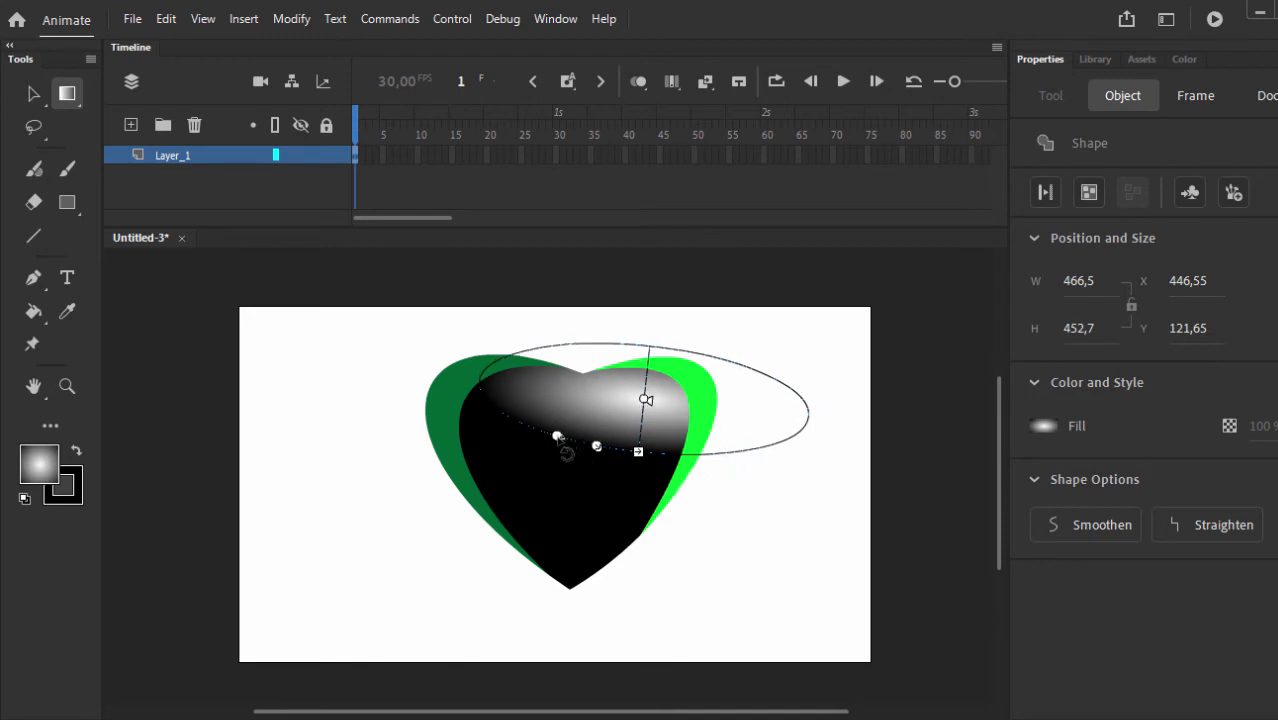
pyautogui.moveTo(563, 442); pyautogui.dragTo(683, 576)
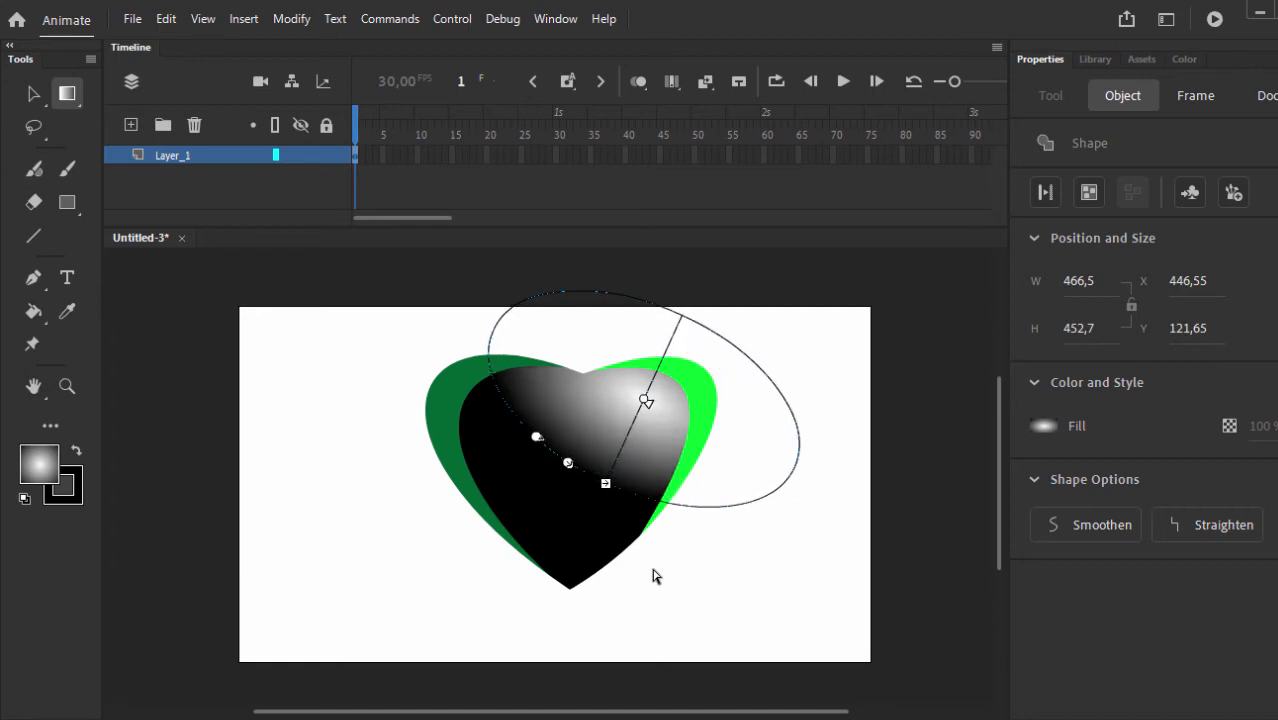
pyautogui.click(777, 441)
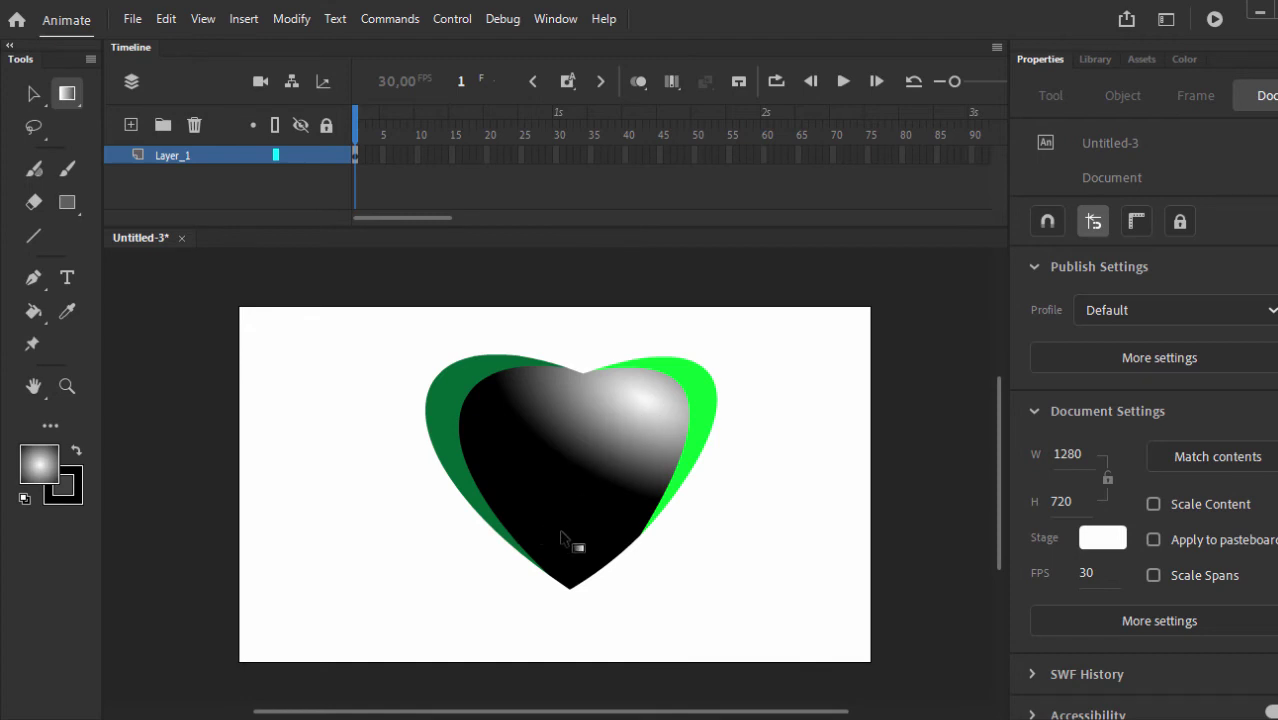
# Recolour the central region's white gradient stop to purple #7734FF.
pyautogui.click(620, 452)
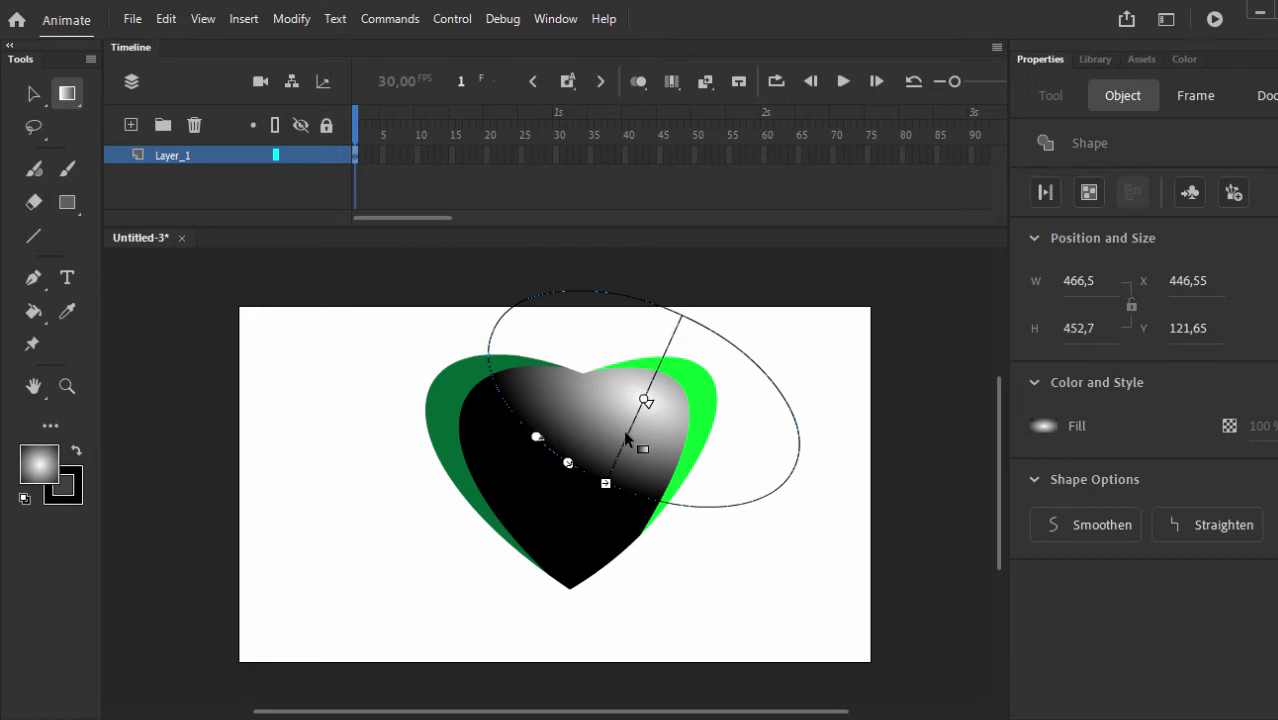
pyautogui.click(1185, 60)
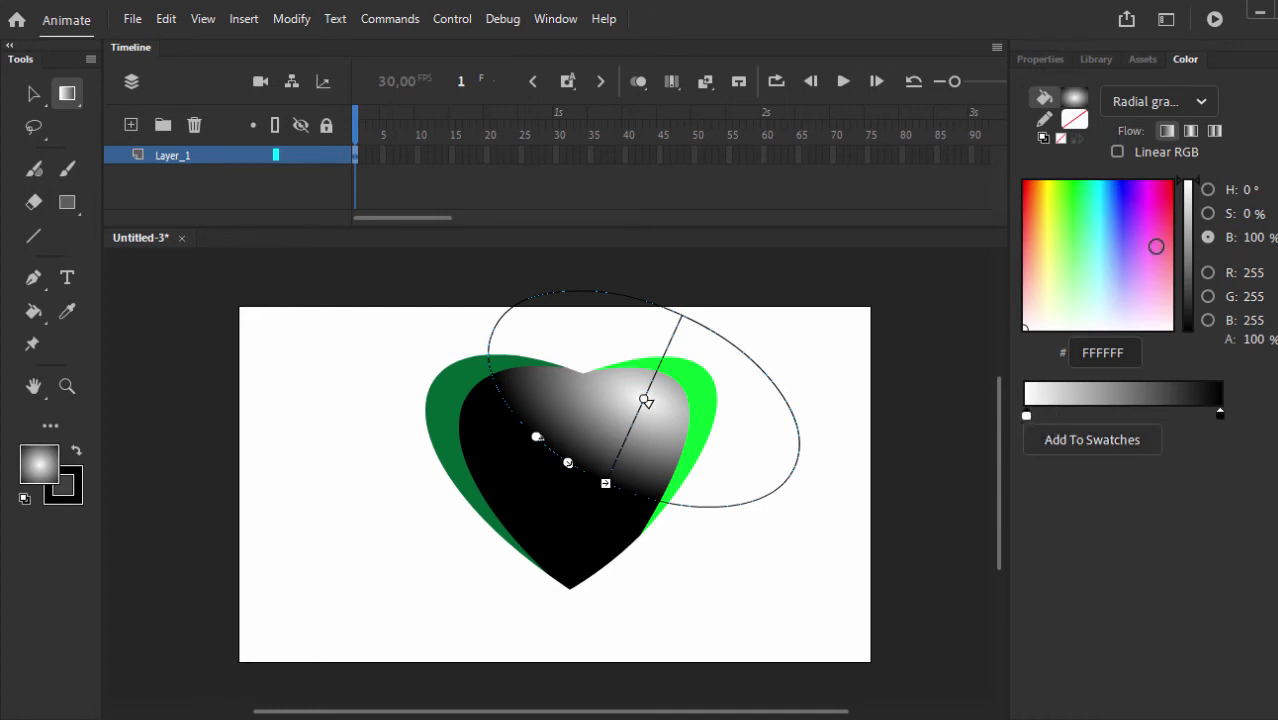
pyautogui.click(1129, 210)
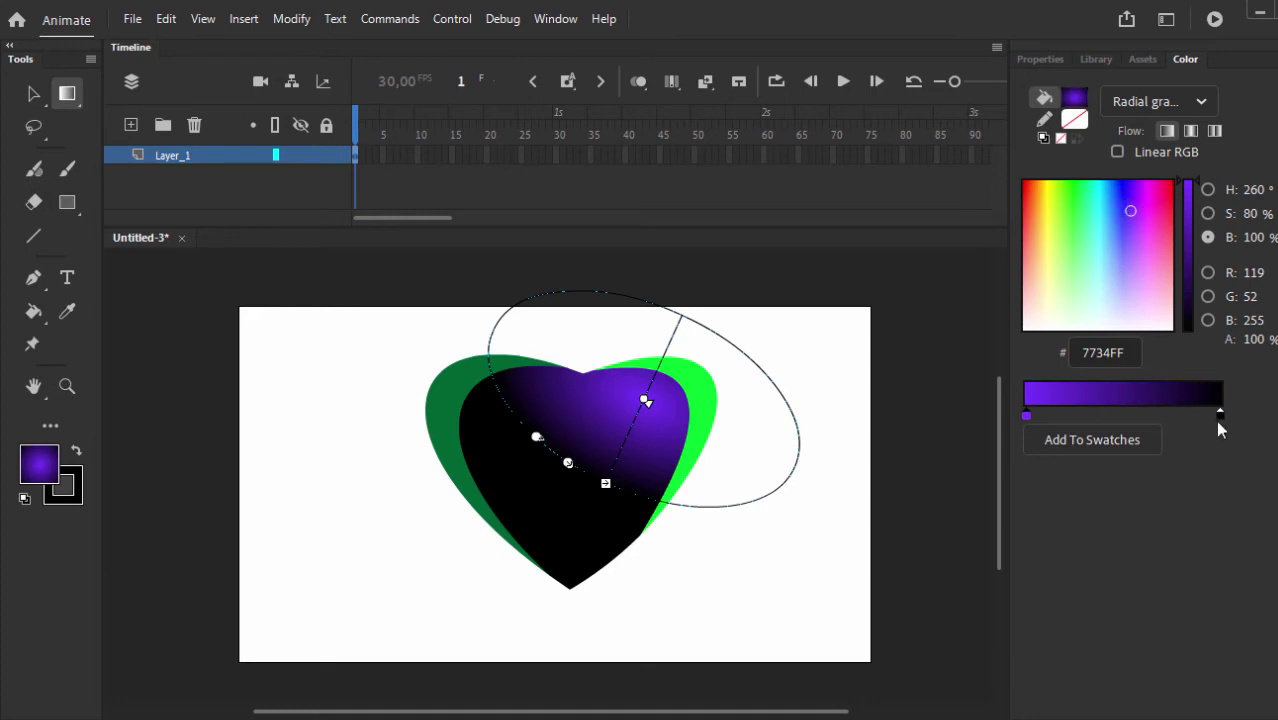
# Set the gradient's outer stop to dark blue #0D1983 and its inner stop to lime green #AFFF34.
pyautogui.click(1219, 414)
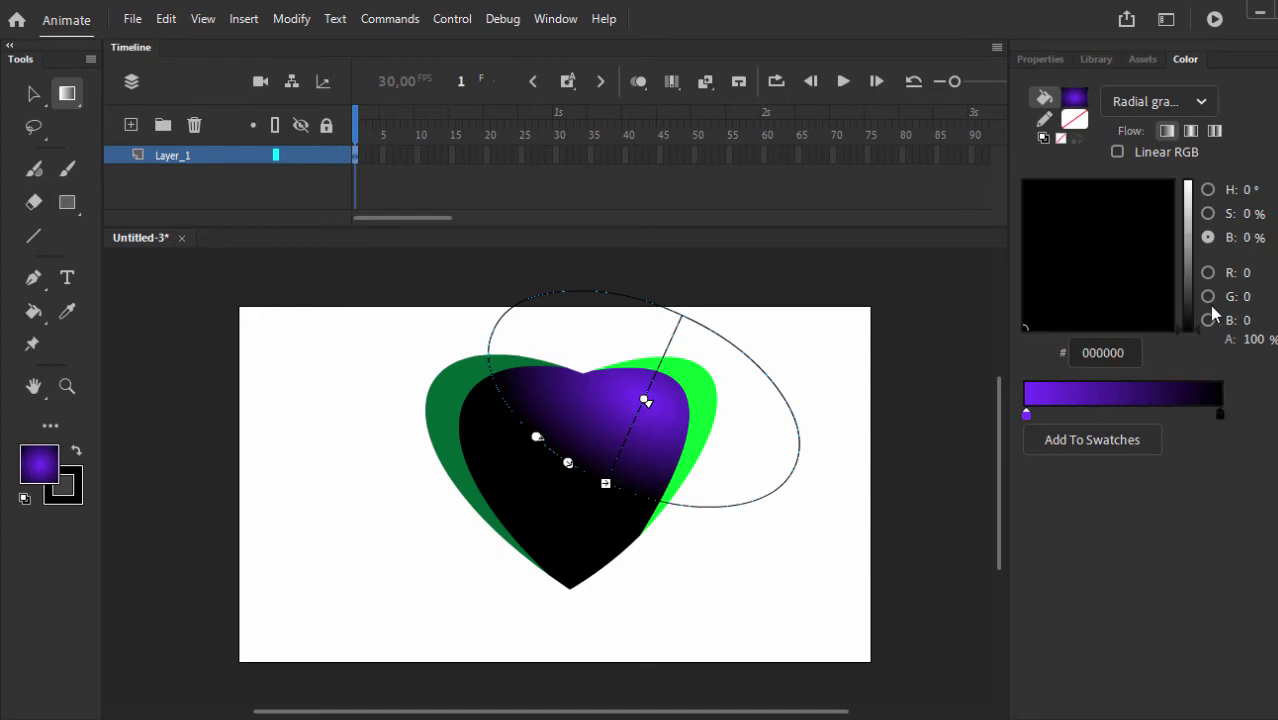
pyautogui.click(1209, 214)
pyautogui.click(1208, 189)
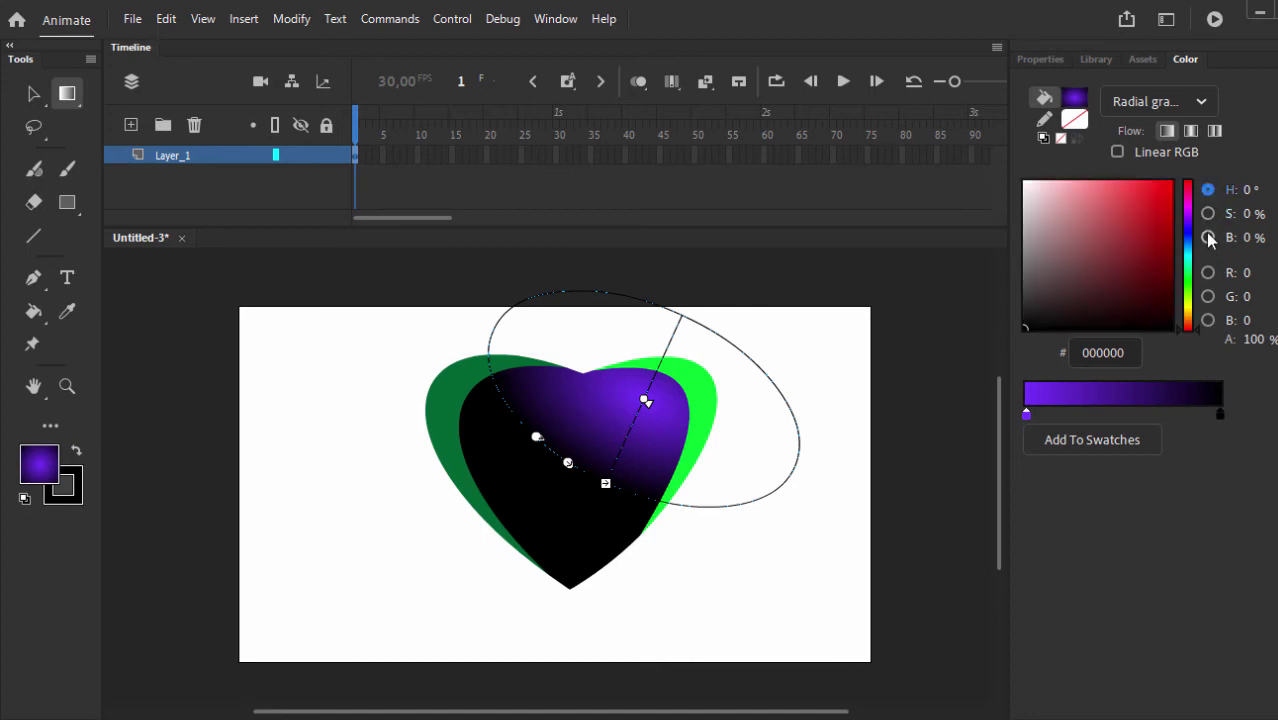
pyautogui.click(1189, 240)
pyautogui.moveTo(1162, 236); pyautogui.dragTo(1157, 253)
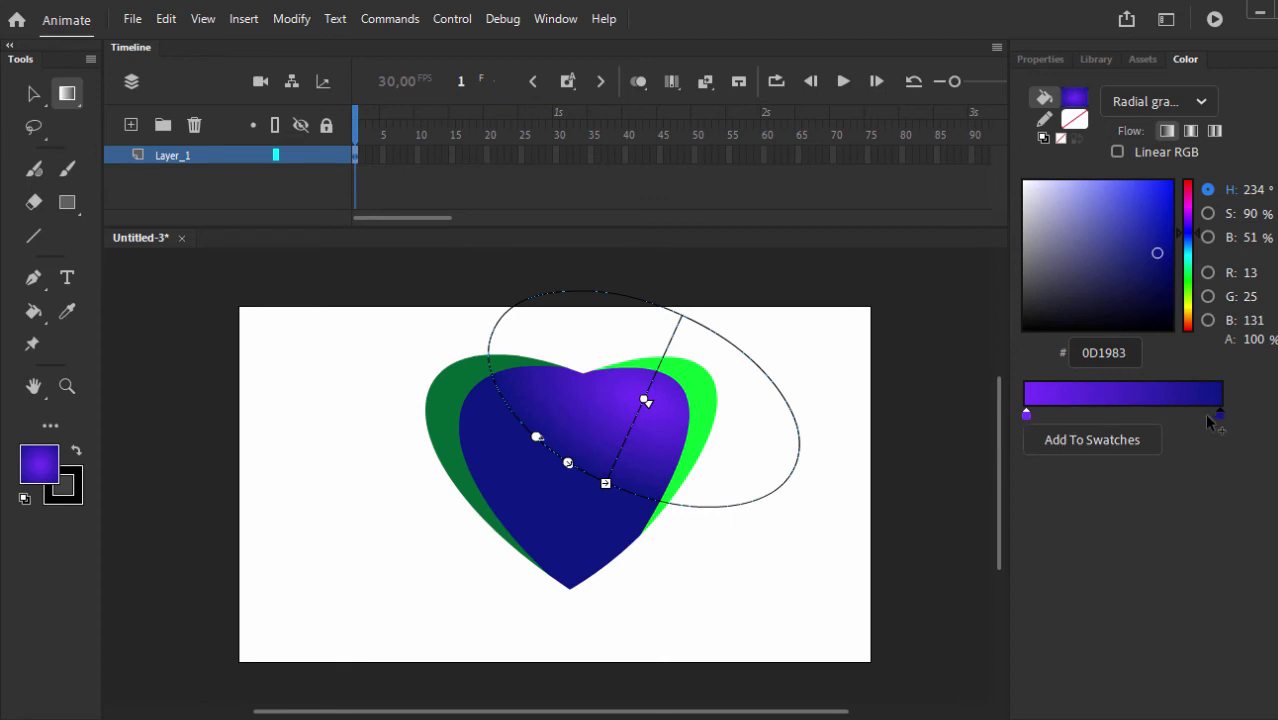
pyautogui.click(1026, 413)
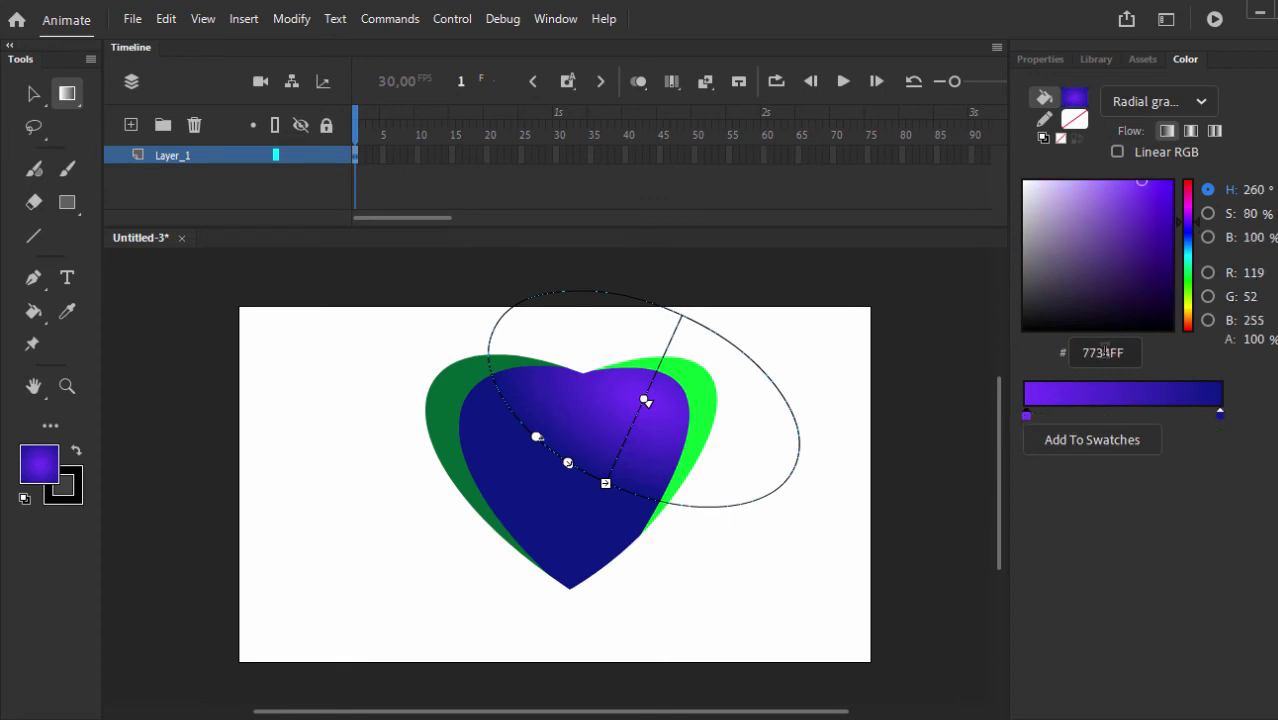
pyautogui.click(1186, 295)
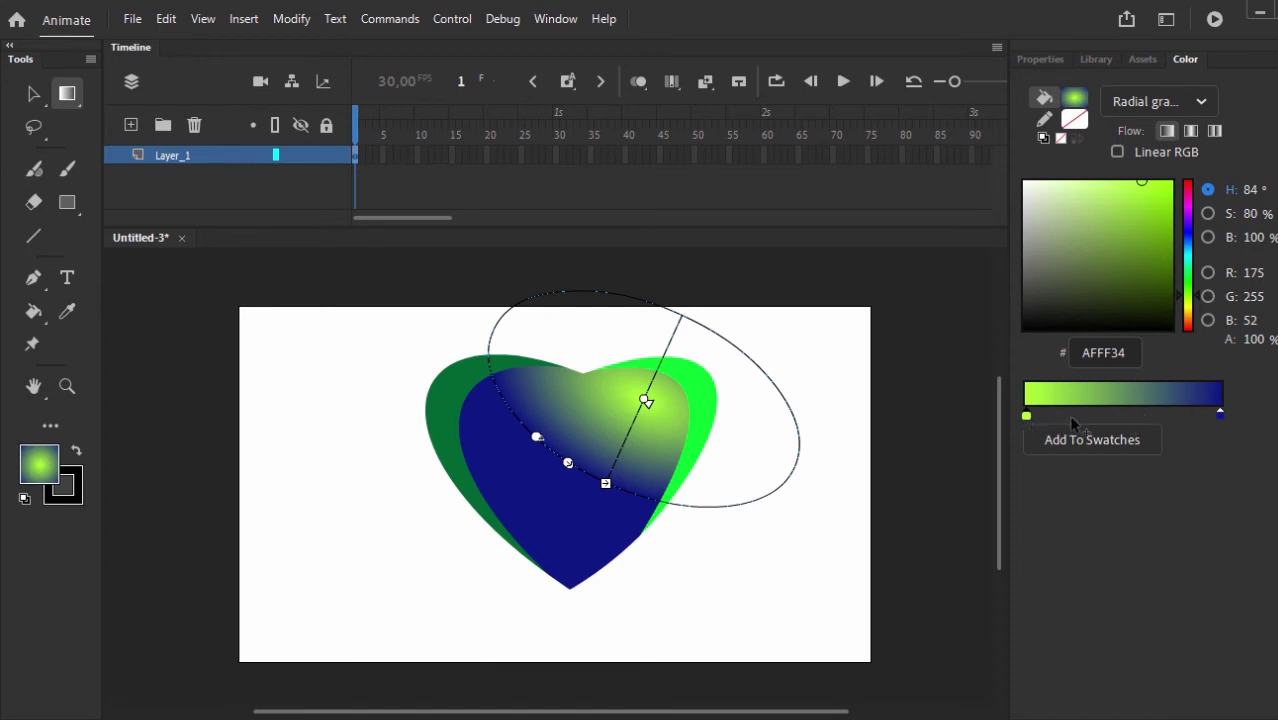
# Add a middle gradient stop coloured dark navy #0B0D40 and recolour the outer stop to light blue #5764D4.
pyautogui.click(1116, 414)
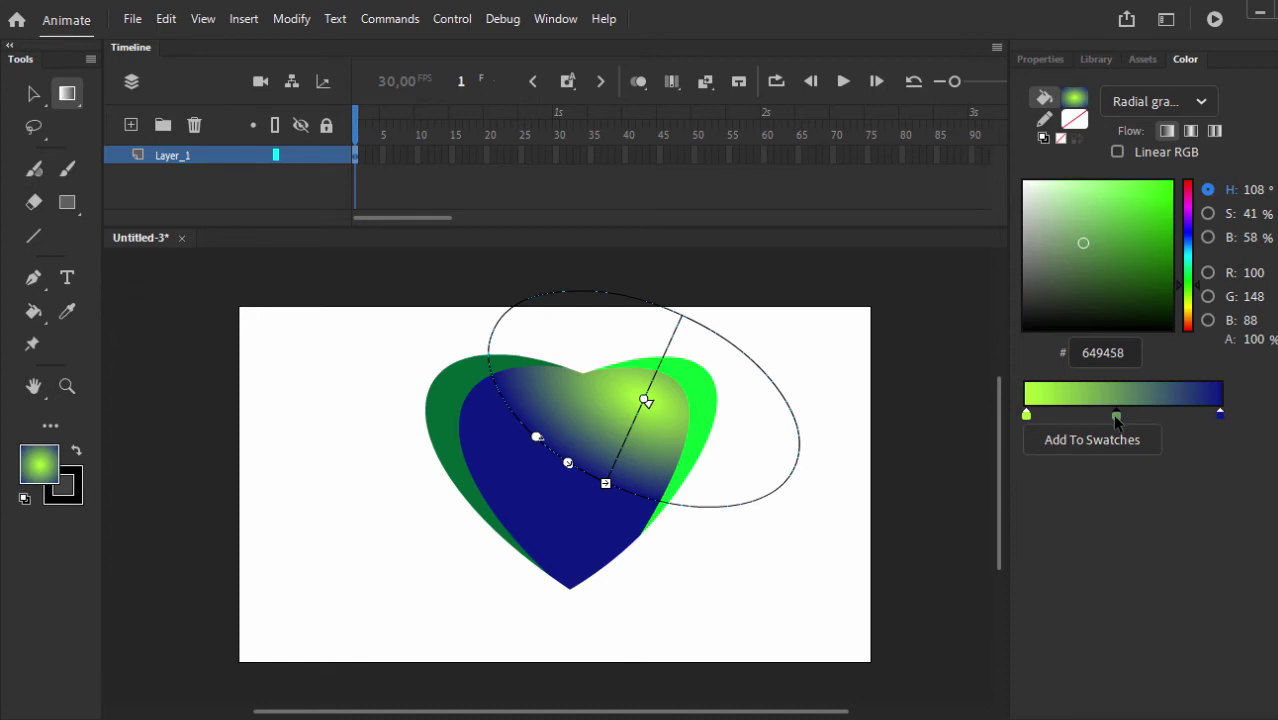
pyautogui.click(1187, 233)
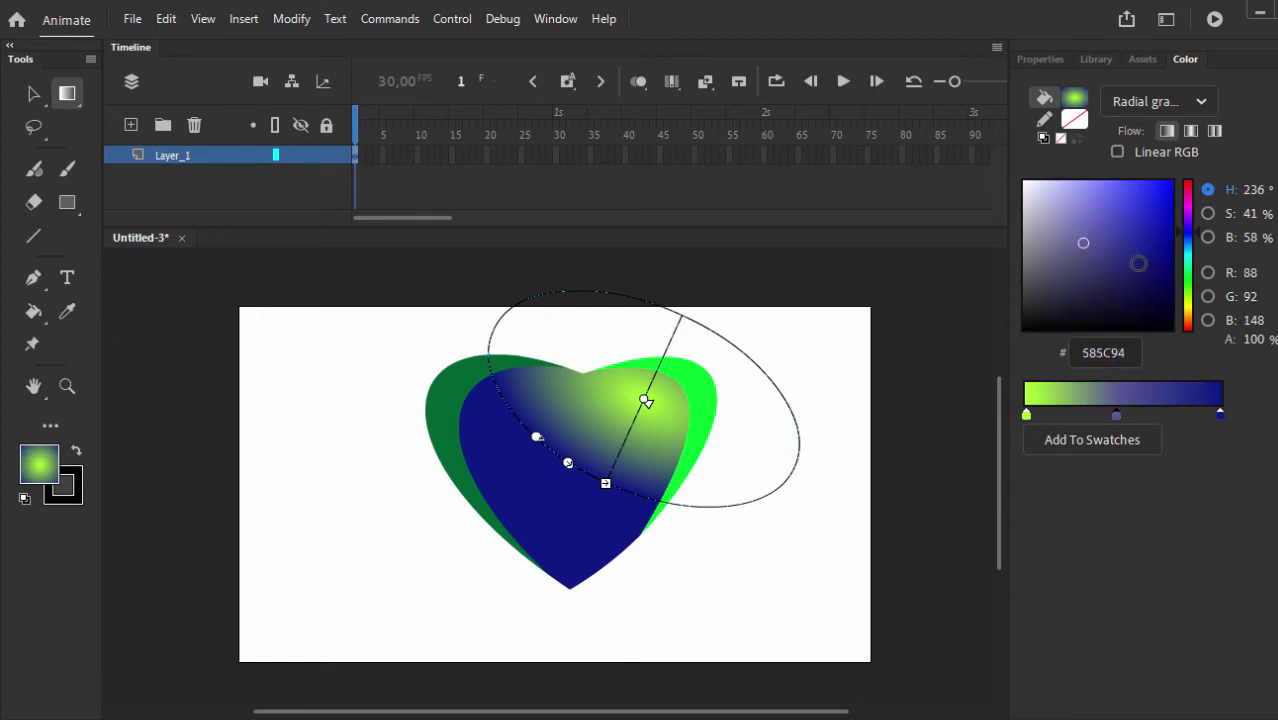
pyautogui.moveTo(1138, 264); pyautogui.dragTo(1146, 292)
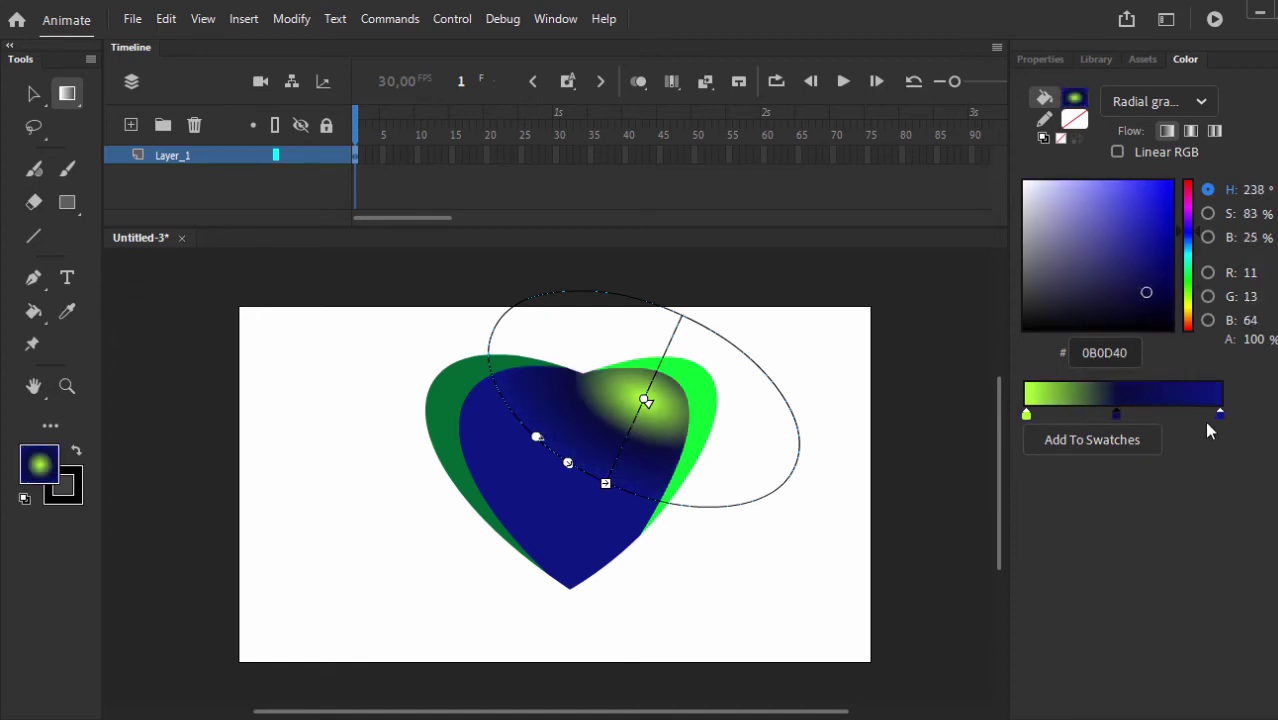
pyautogui.moveTo(1151, 198)
pyautogui.mouseDown()
pyautogui.moveTo(1159, 243)
pyautogui.moveTo(1110, 205)
pyautogui.mouseUp()
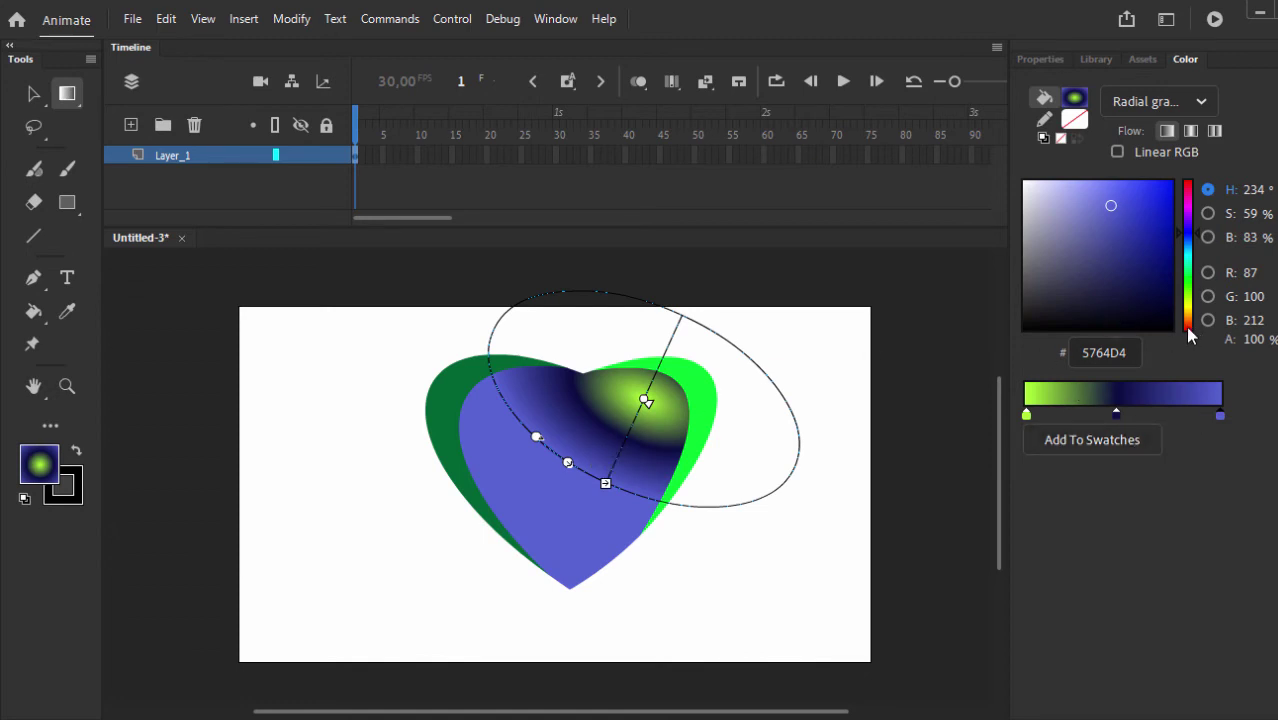
# Examine the colour picker's saturation, brightness, red, green and blue component modes for the outer gradient stop.
pyautogui.click(1208, 213)
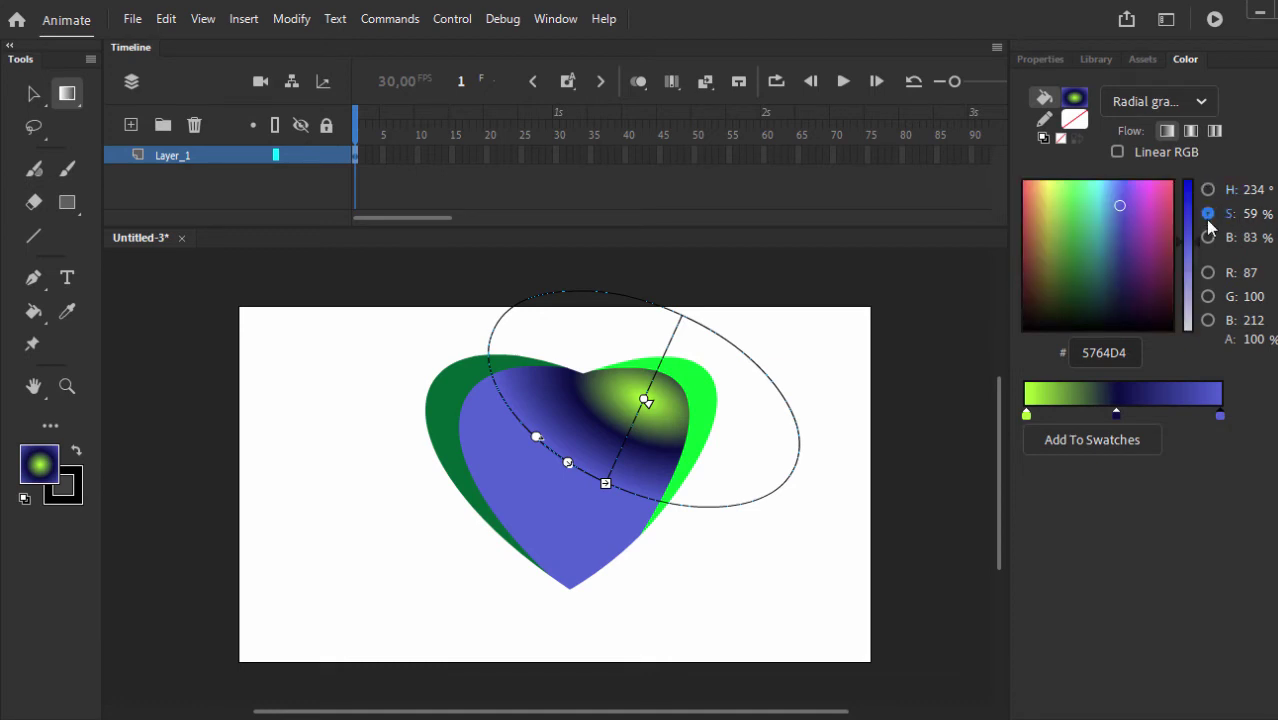
pyautogui.click(1208, 238)
pyautogui.click(1208, 272)
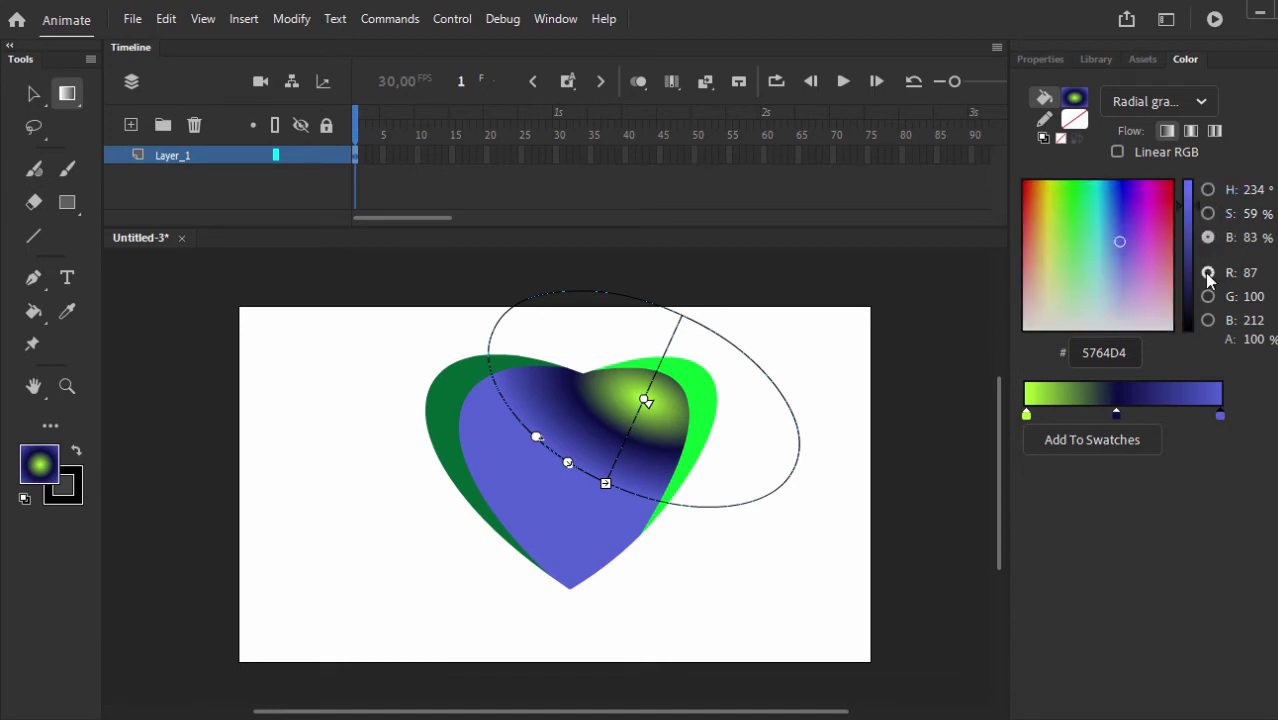
pyautogui.click(1208, 296)
pyautogui.click(1209, 320)
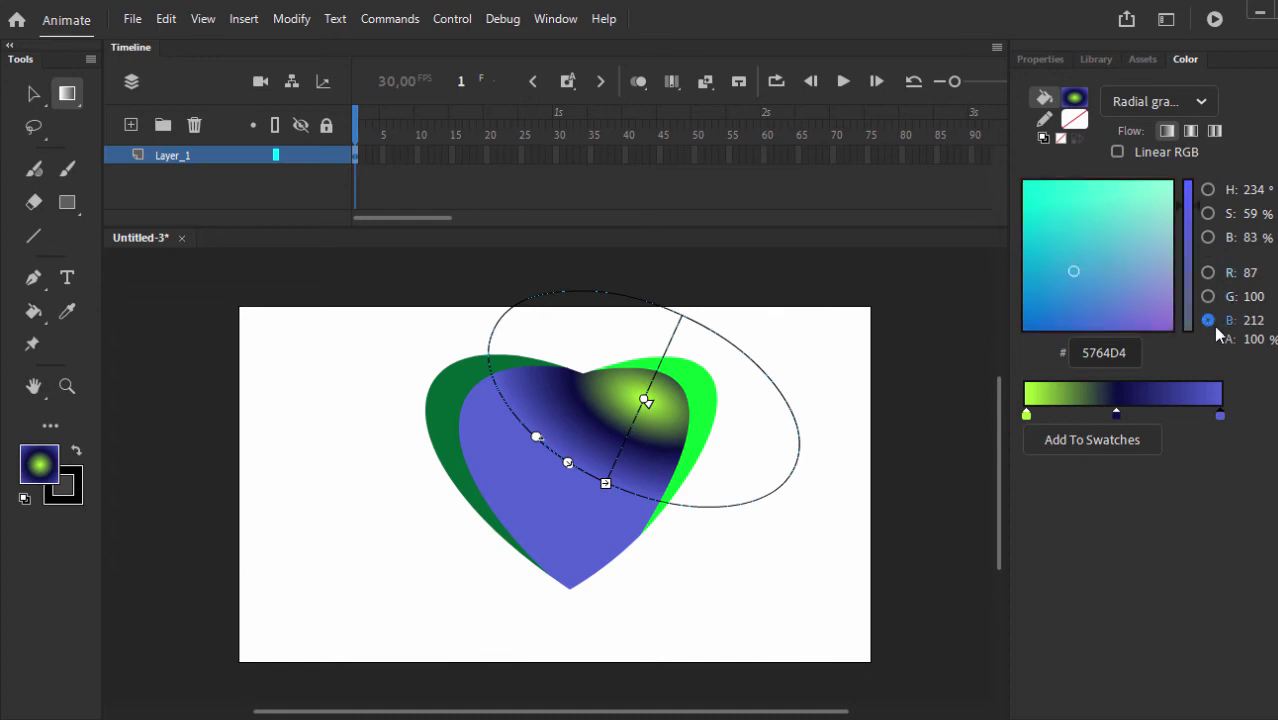
pyautogui.click(1207, 296)
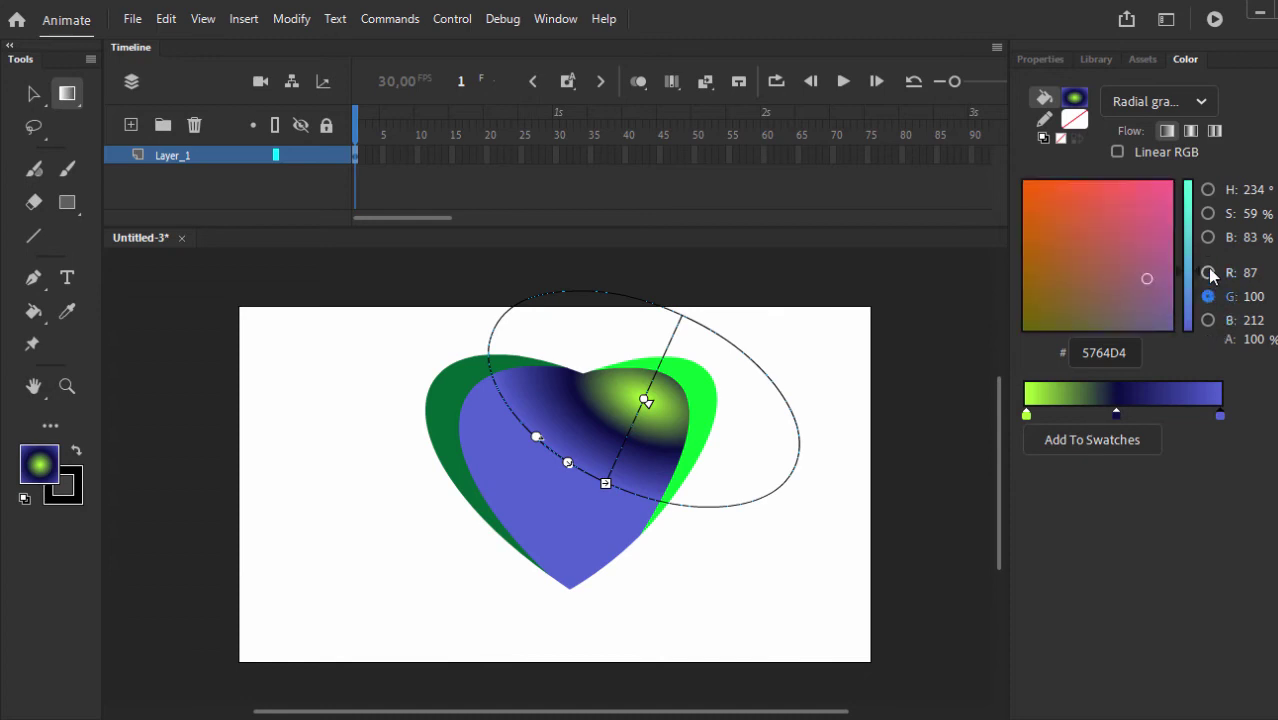
# Change the end colour of the heart's radial gradient to light blue 579AD4 by adjusting its hue to 208°.
pyautogui.click(1208, 272)
pyautogui.click(1209, 237)
pyautogui.click(1209, 213)
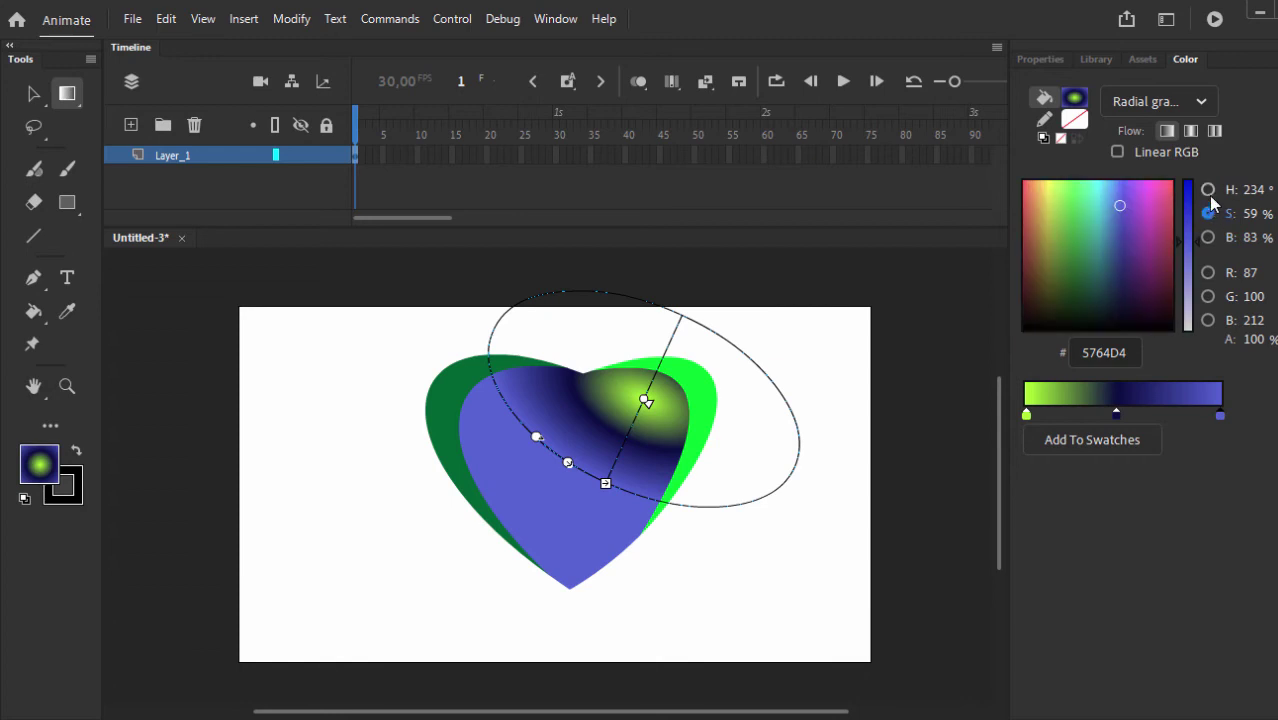
pyautogui.click(1208, 190)
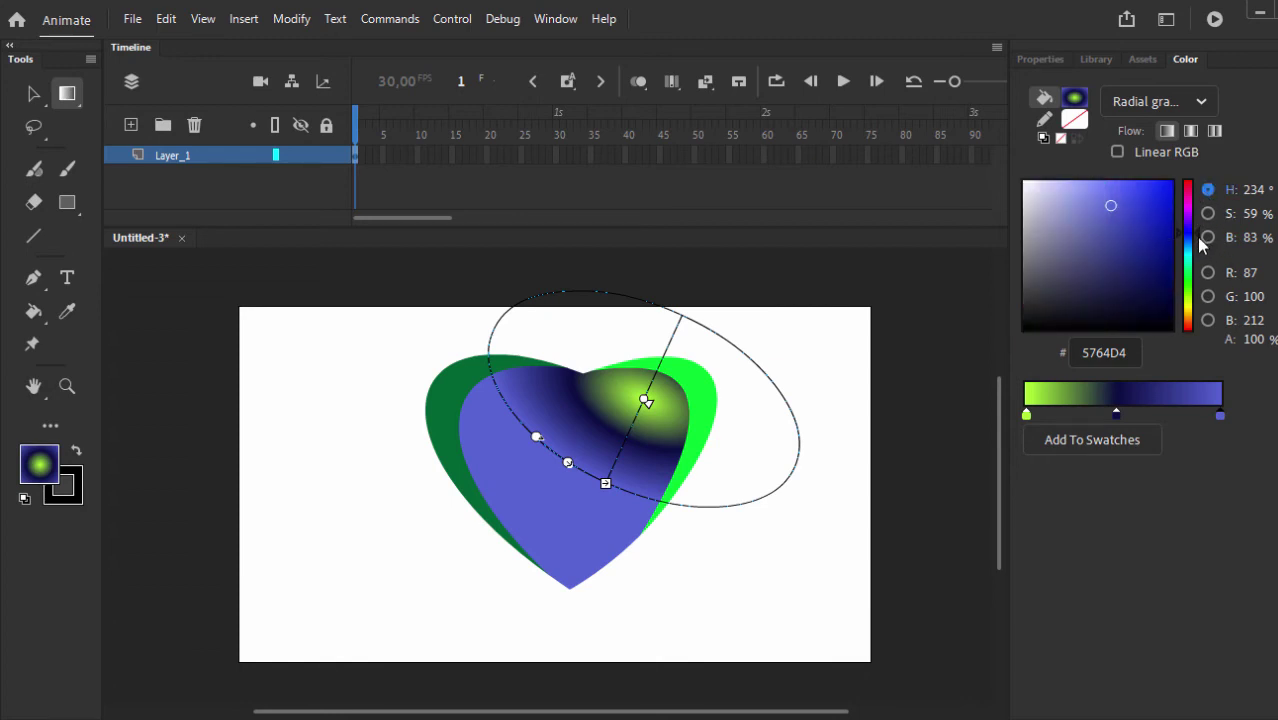
pyautogui.moveTo(1190, 236)
pyautogui.mouseDown()
pyautogui.moveTo(1188, 209)
pyautogui.moveTo(1188, 267)
pyautogui.moveTo(1187, 248)
pyautogui.mouseUp()
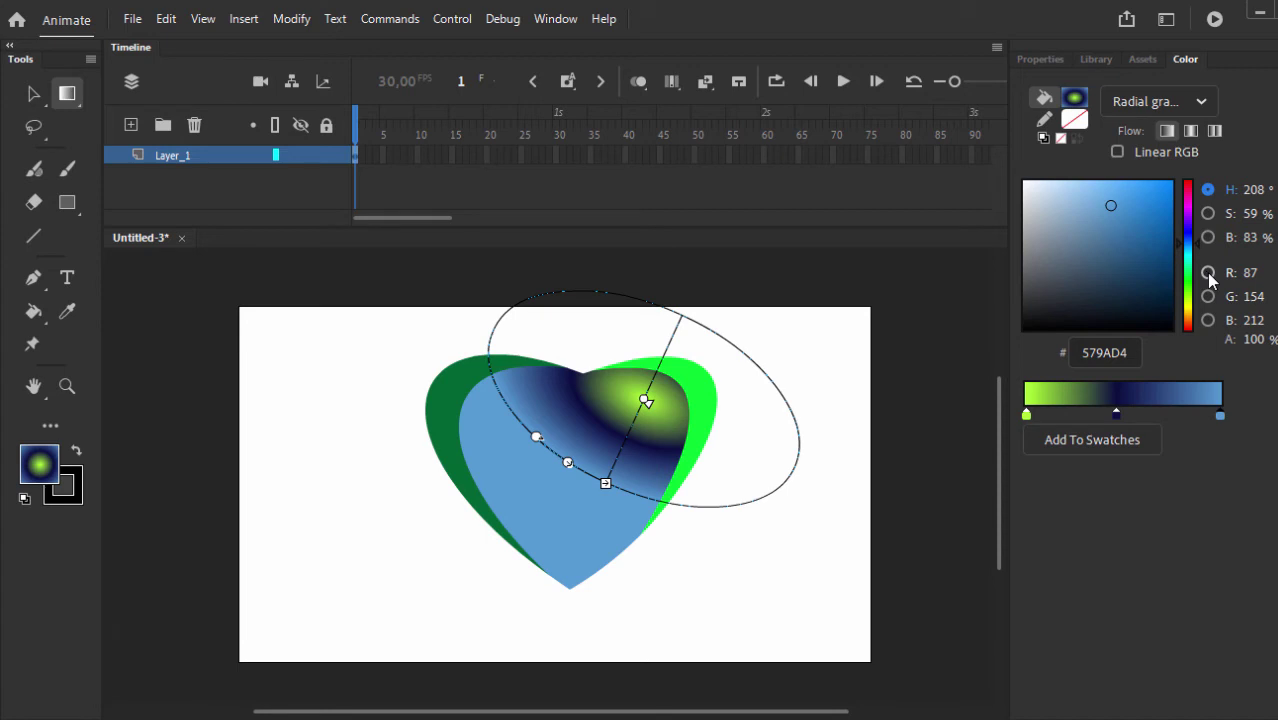
# Deselect the heart and choose the bright red default swatch as the fill colour.
pyautogui.click(287, 436)
pyautogui.click(53, 477)
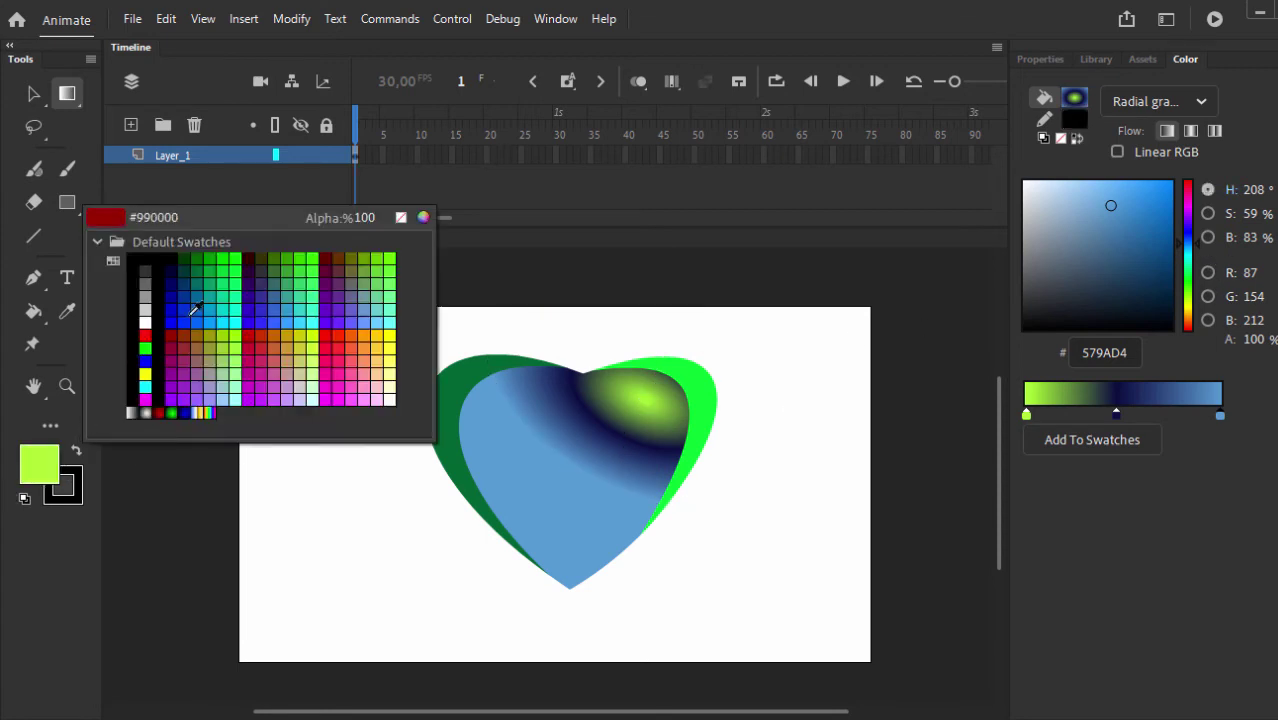
pyautogui.click(148, 337)
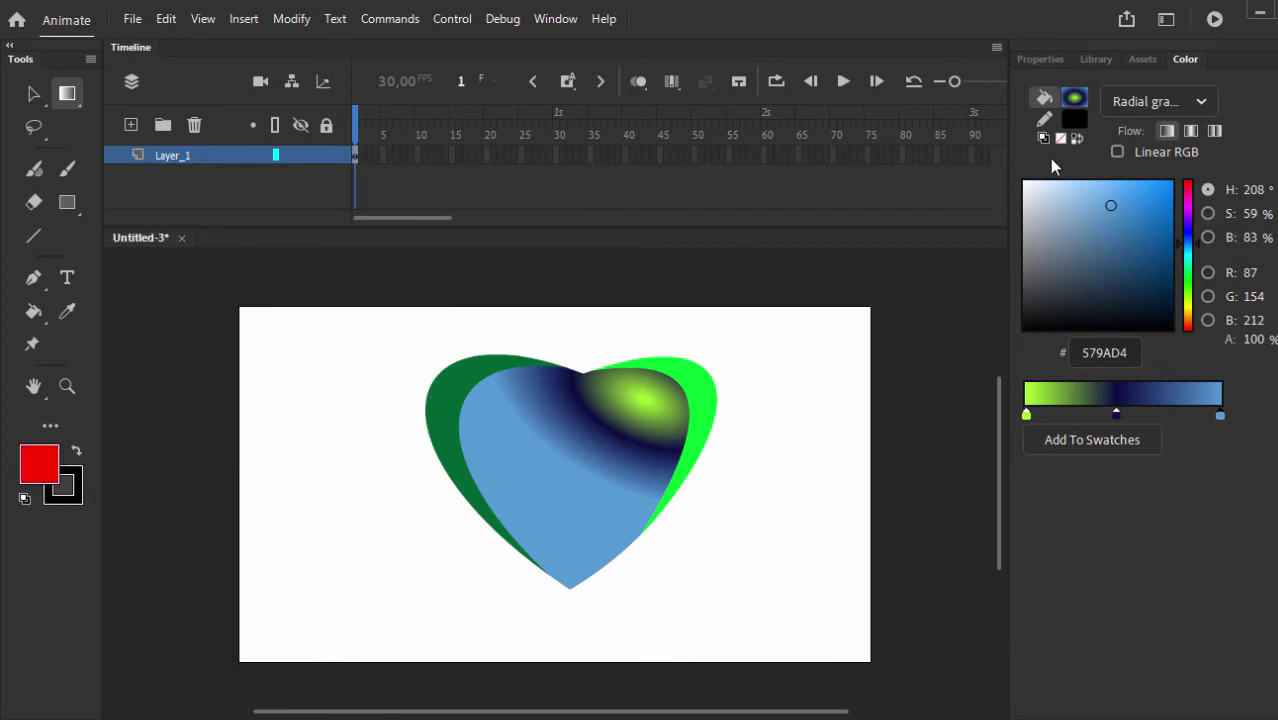
# Set the end colour of the radial gradient fill to dark crimson 8C0C38, with hue 339°.
pyautogui.click(1208, 214)
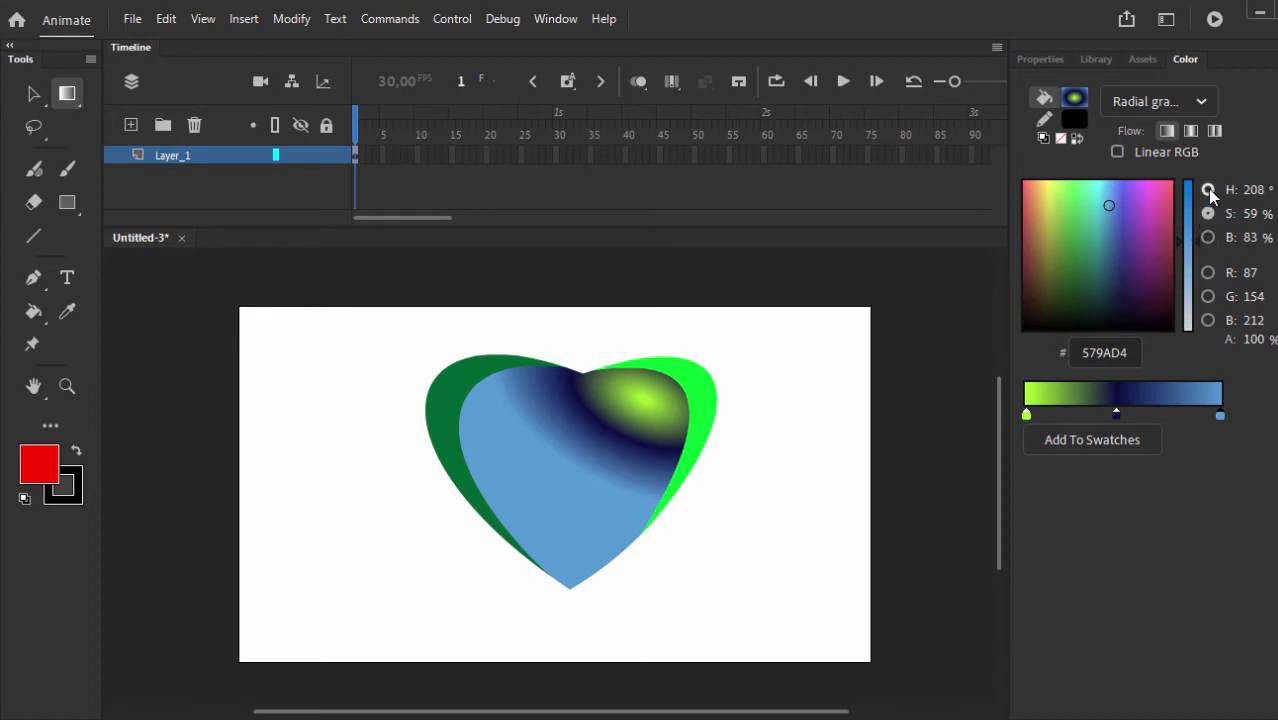
pyautogui.click(1208, 189)
pyautogui.click(1190, 193)
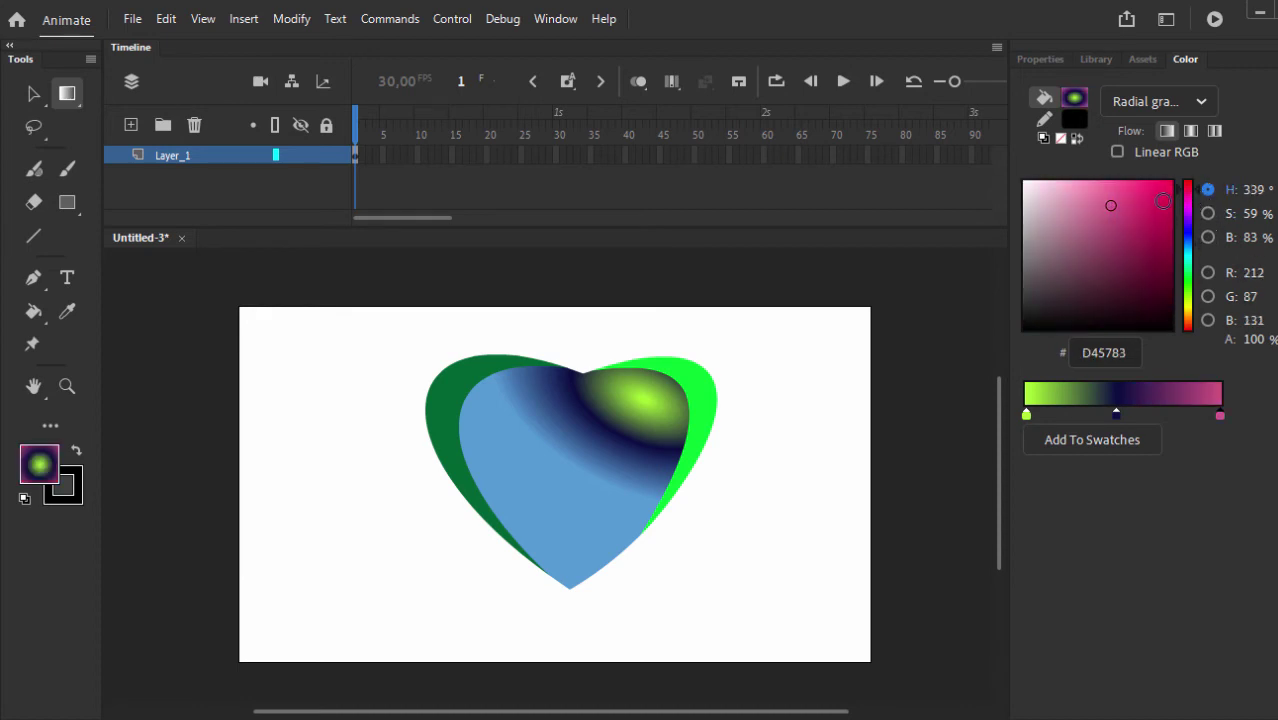
pyautogui.click(1160, 208)
pyautogui.click(1160, 233)
pyautogui.moveTo(1160, 233); pyautogui.dragTo(1159, 247)
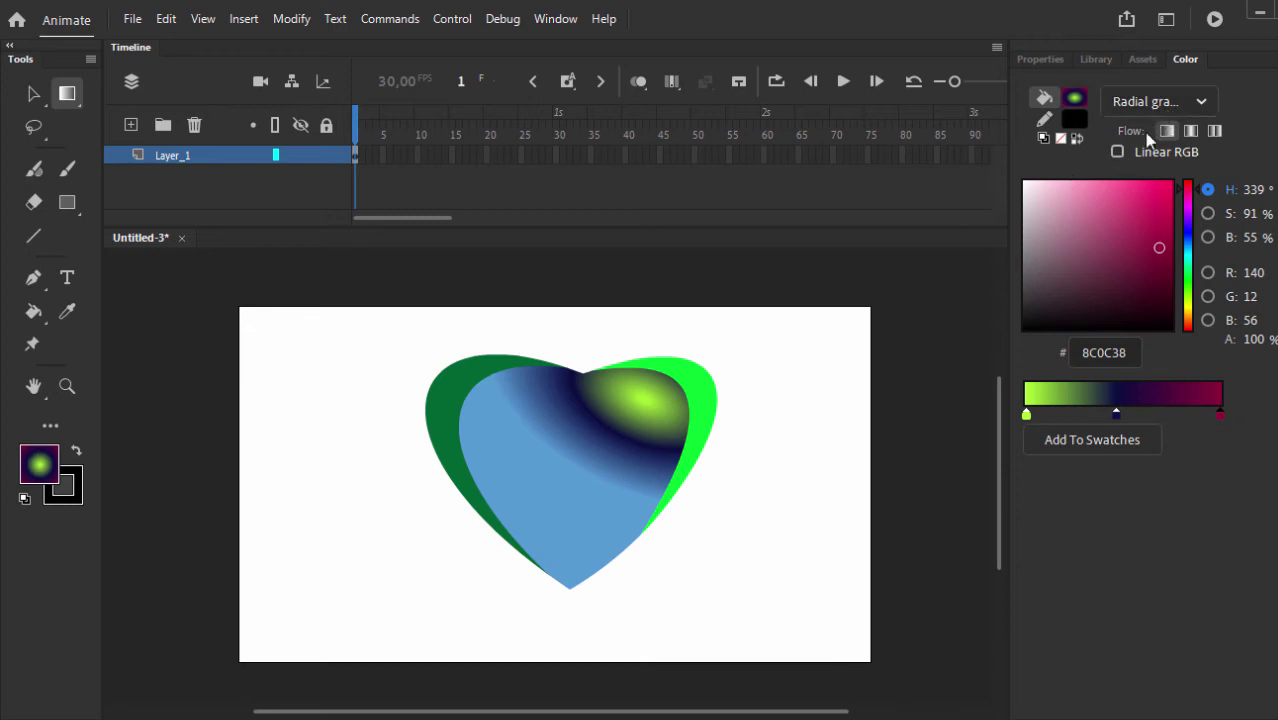
# Switch the fill type to Solid color and set it to dark red AC1313.
pyautogui.click(1188, 102)
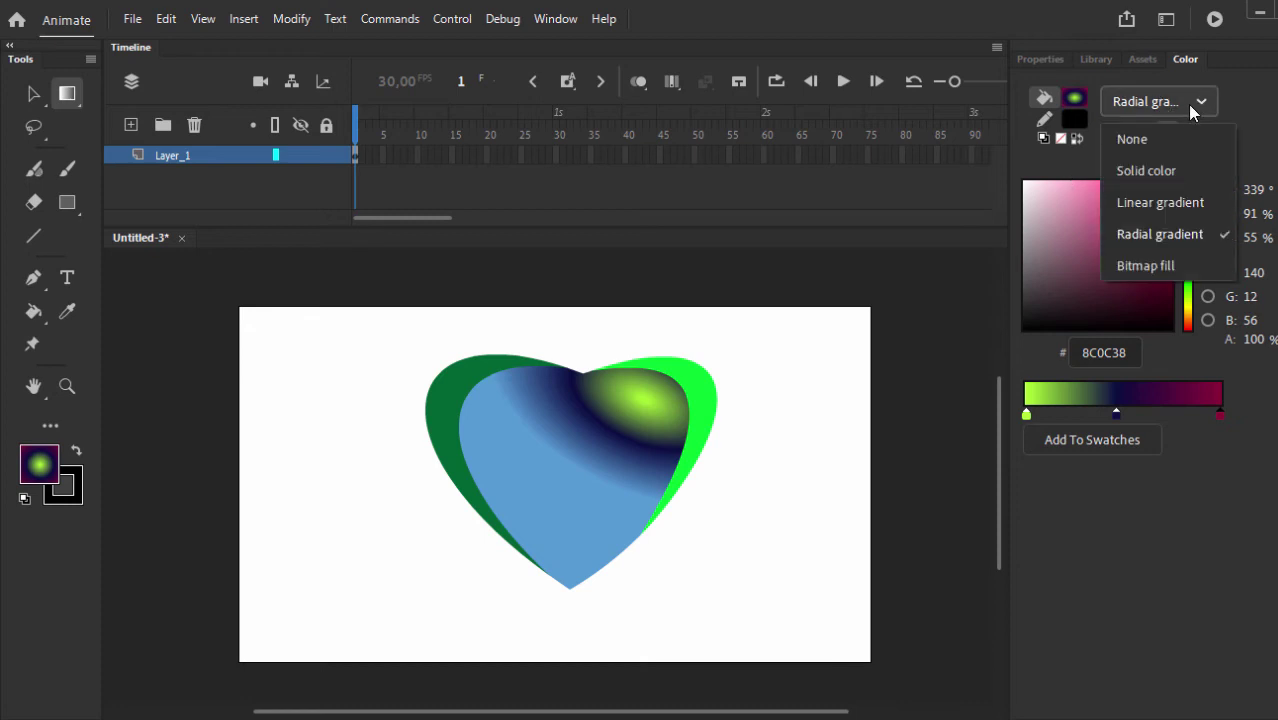
pyautogui.click(1145, 170)
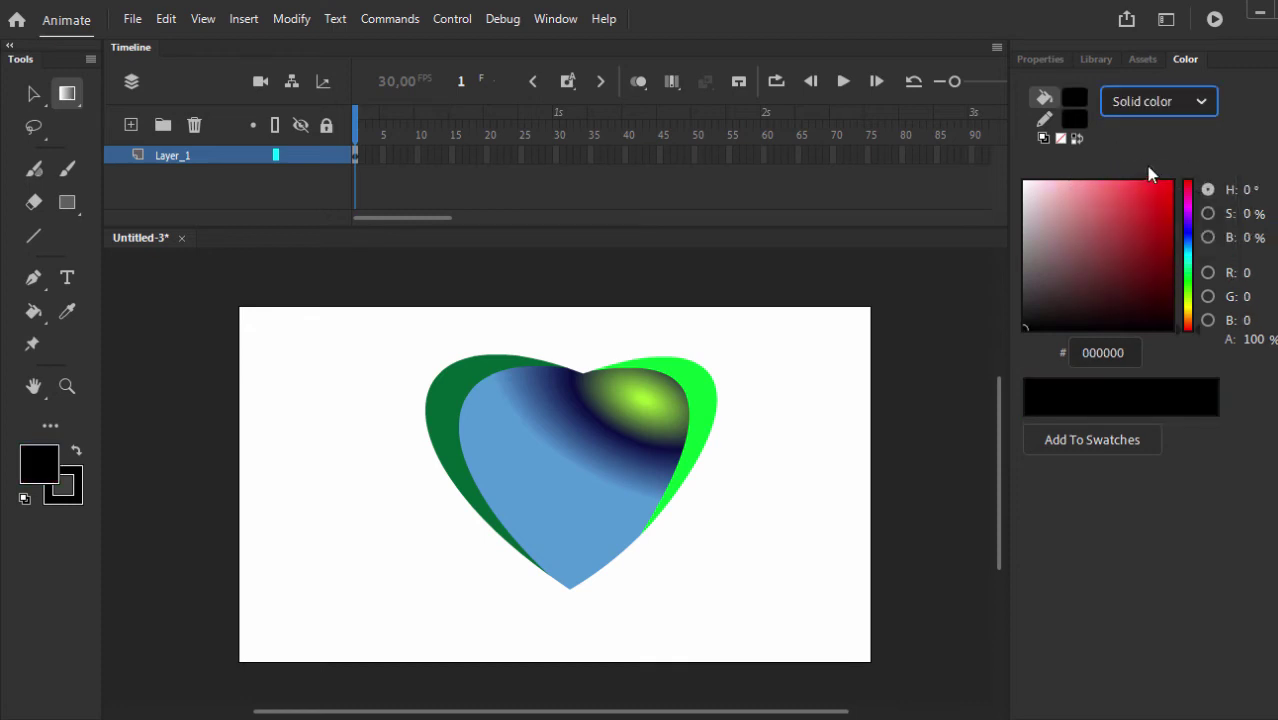
pyautogui.click(1155, 229)
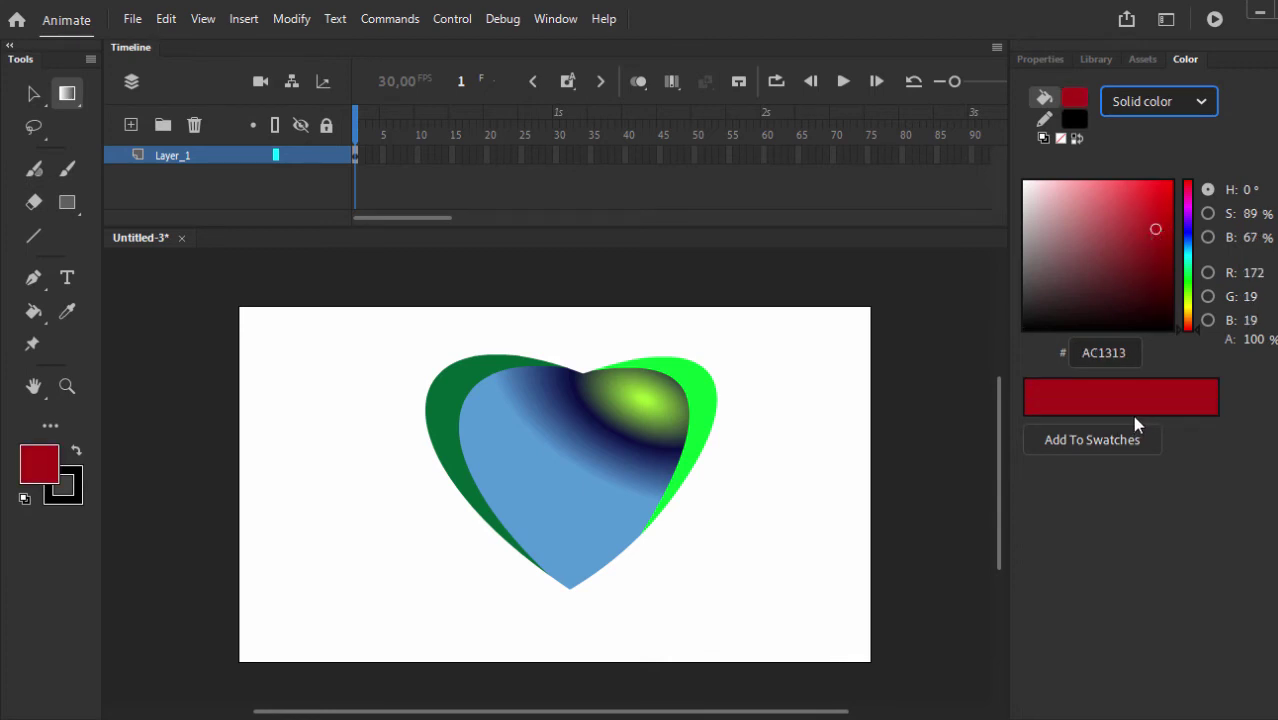
pyautogui.click(1204, 101)
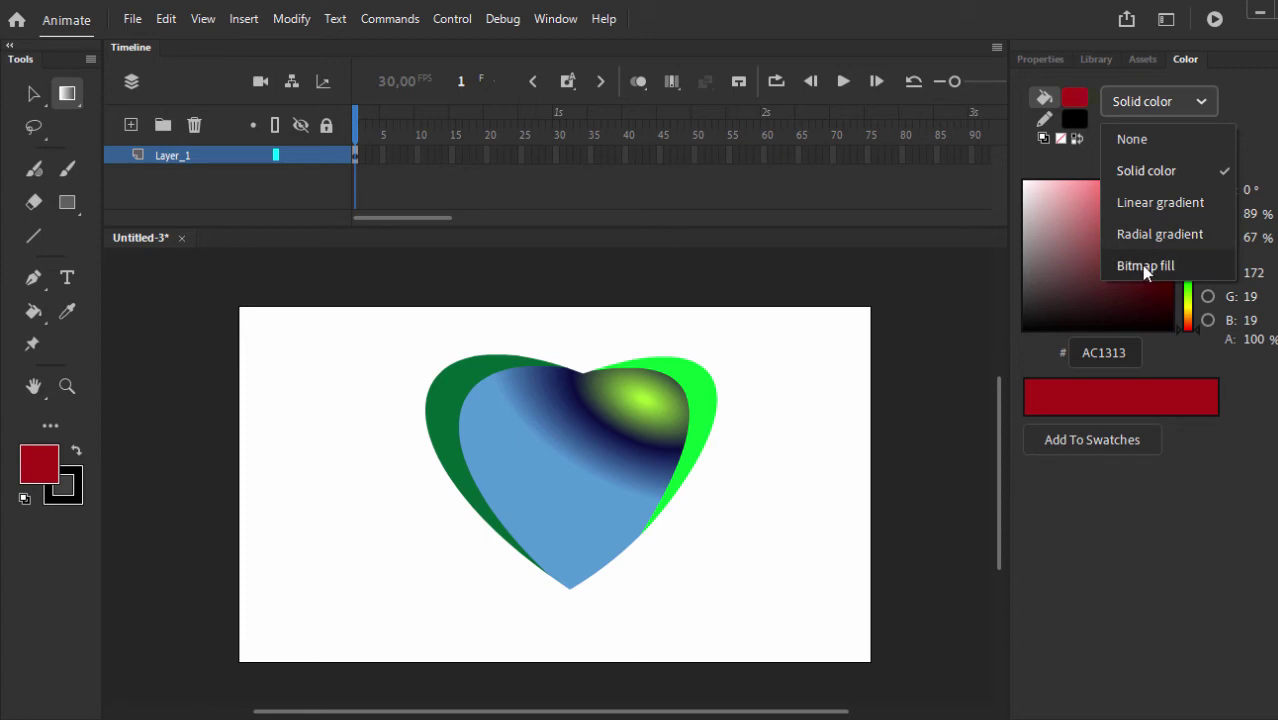
pyautogui.click(1172, 180)
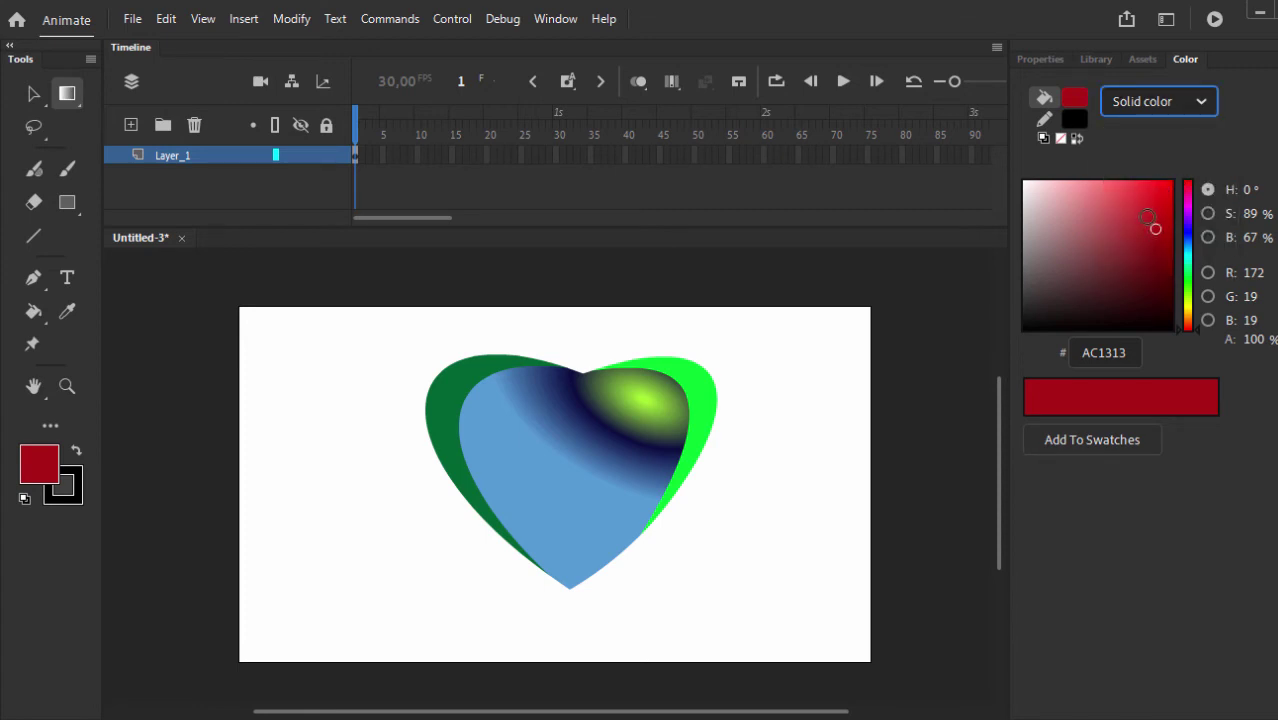
# Sample the heart's light blue and the dark grey 4A4A4A as fill colours, and paint the inner heart with the grey.
pyautogui.click(40, 470)
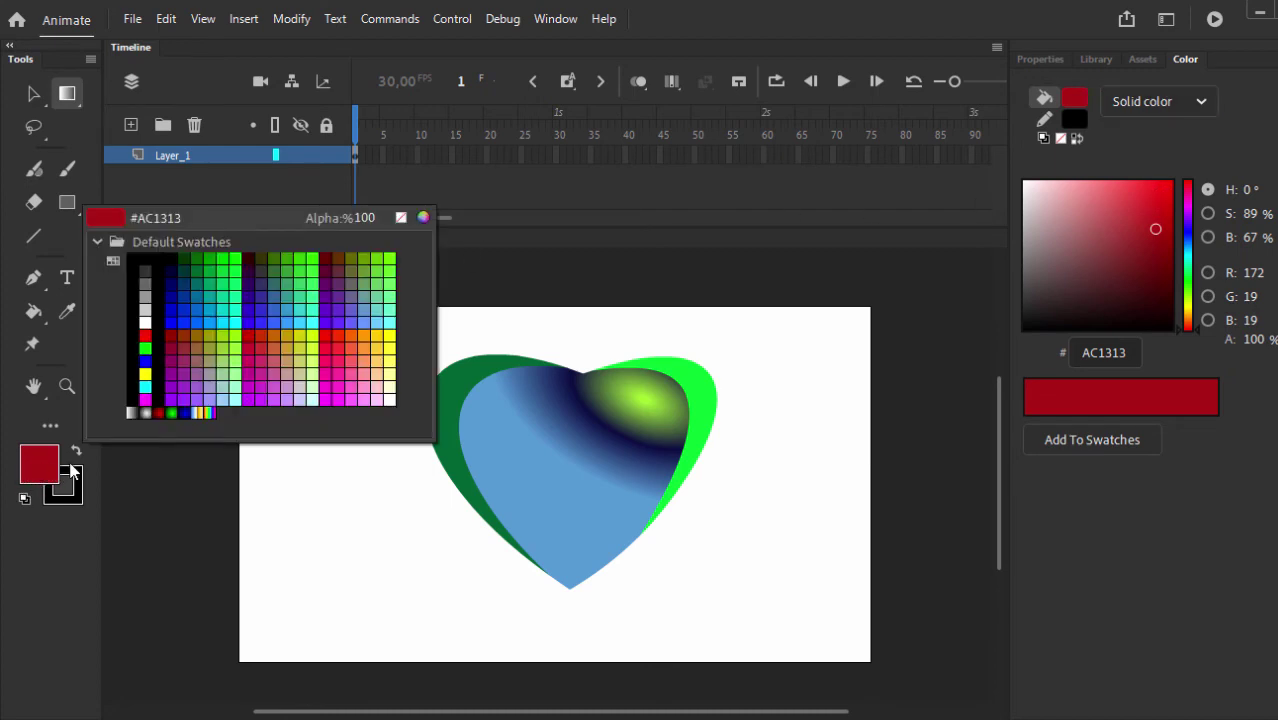
pyautogui.click(522, 418)
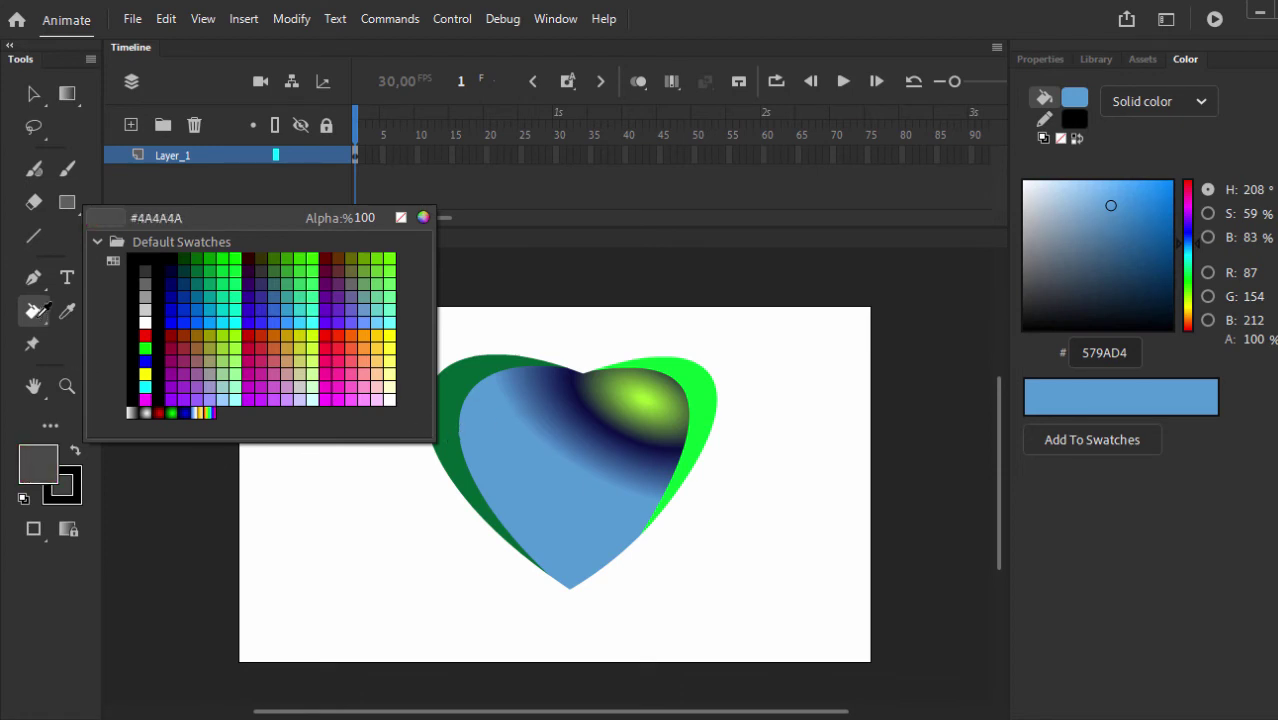
pyautogui.click(44, 320)
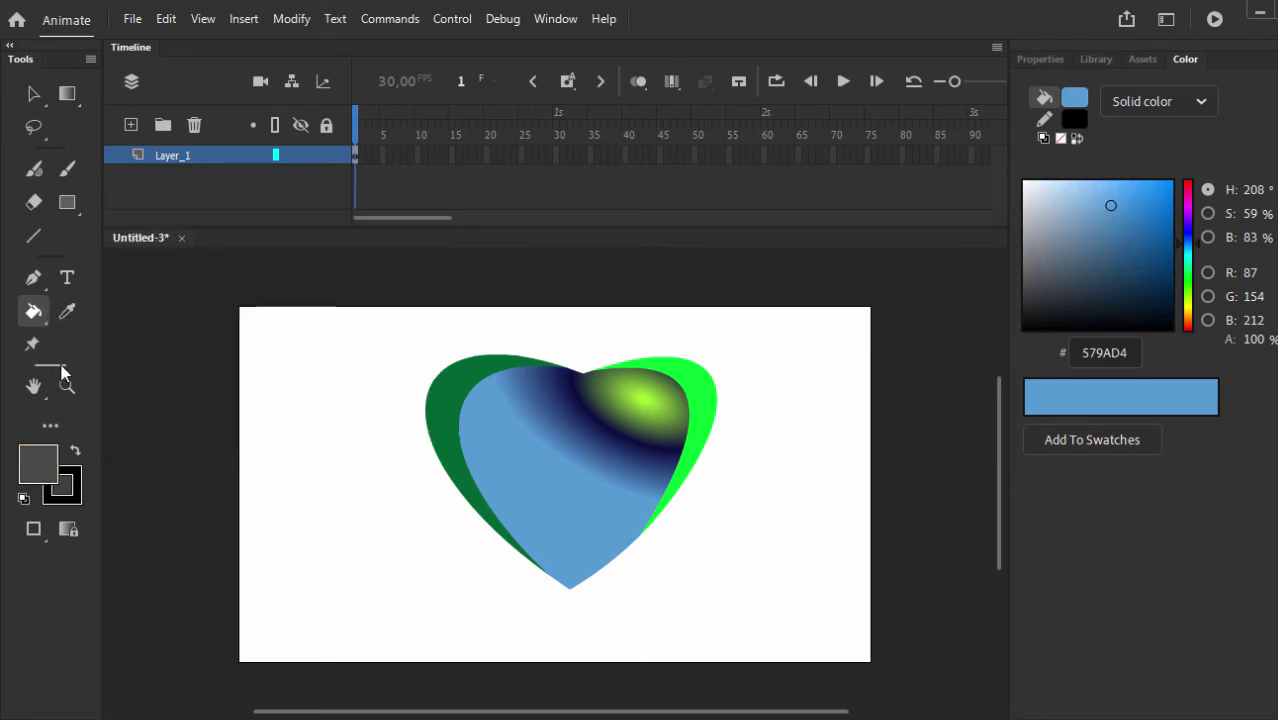
pyautogui.click(67, 312)
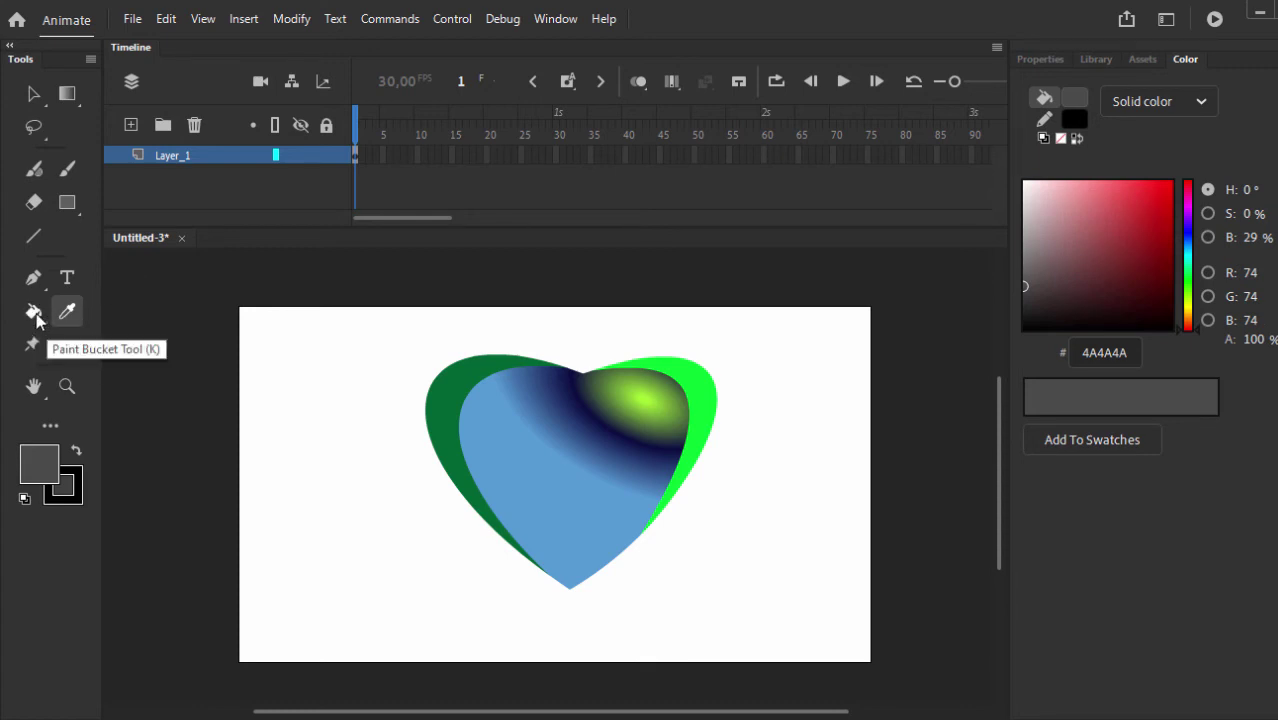
pyautogui.click(35, 313)
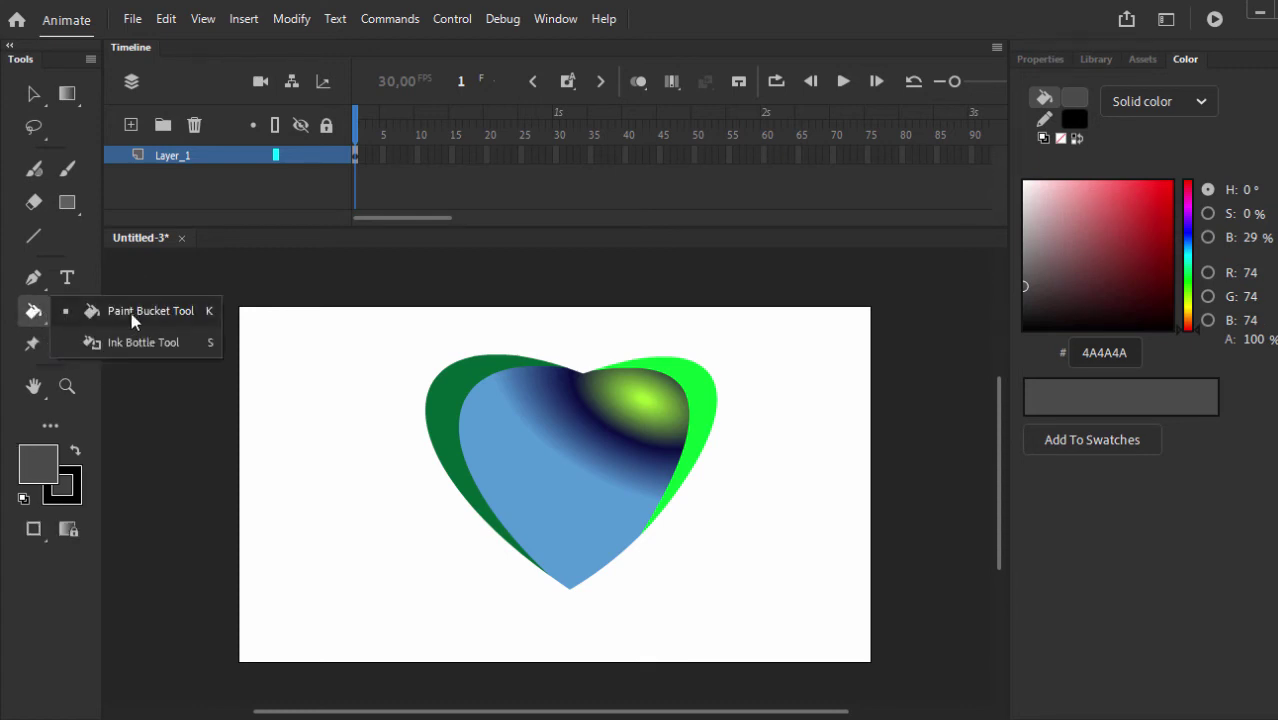
pyautogui.click(146, 316)
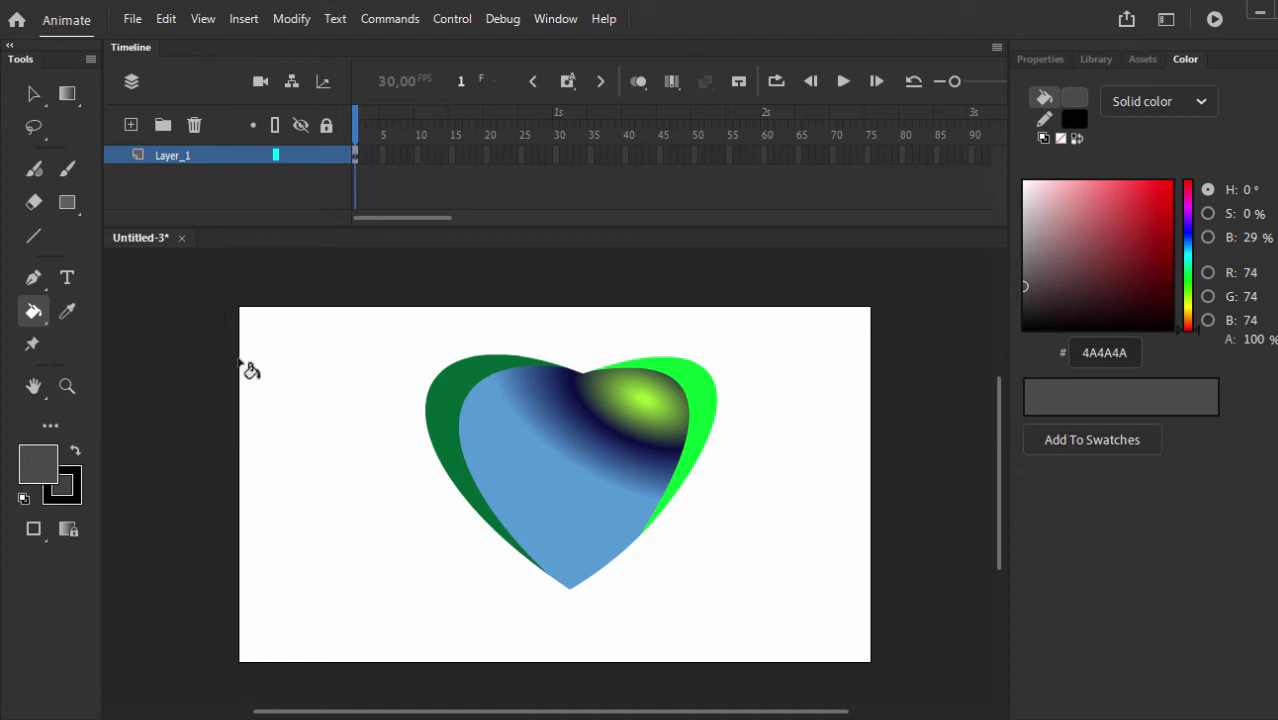
pyautogui.click(618, 451)
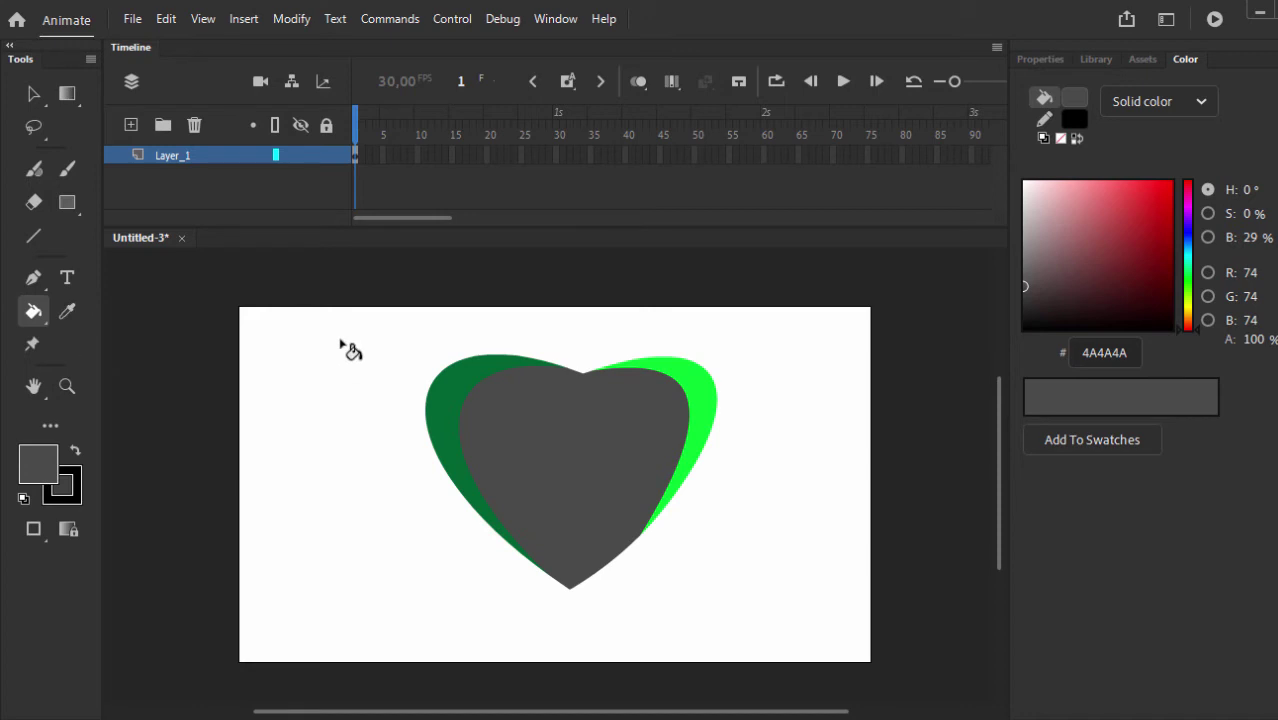
# Sample the stage's white and the heart edge's bright green 00FF33 as fill colours with the Eyedropper.
pyautogui.click(67, 316)
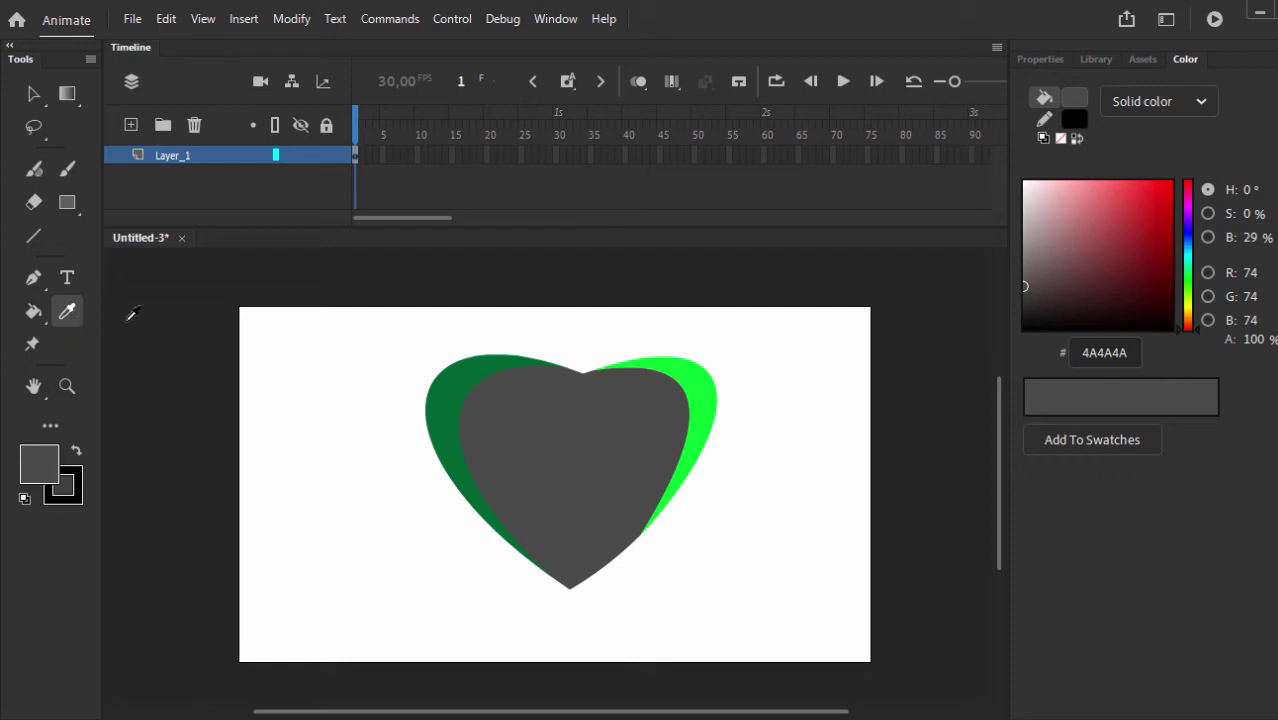
pyautogui.click(366, 356)
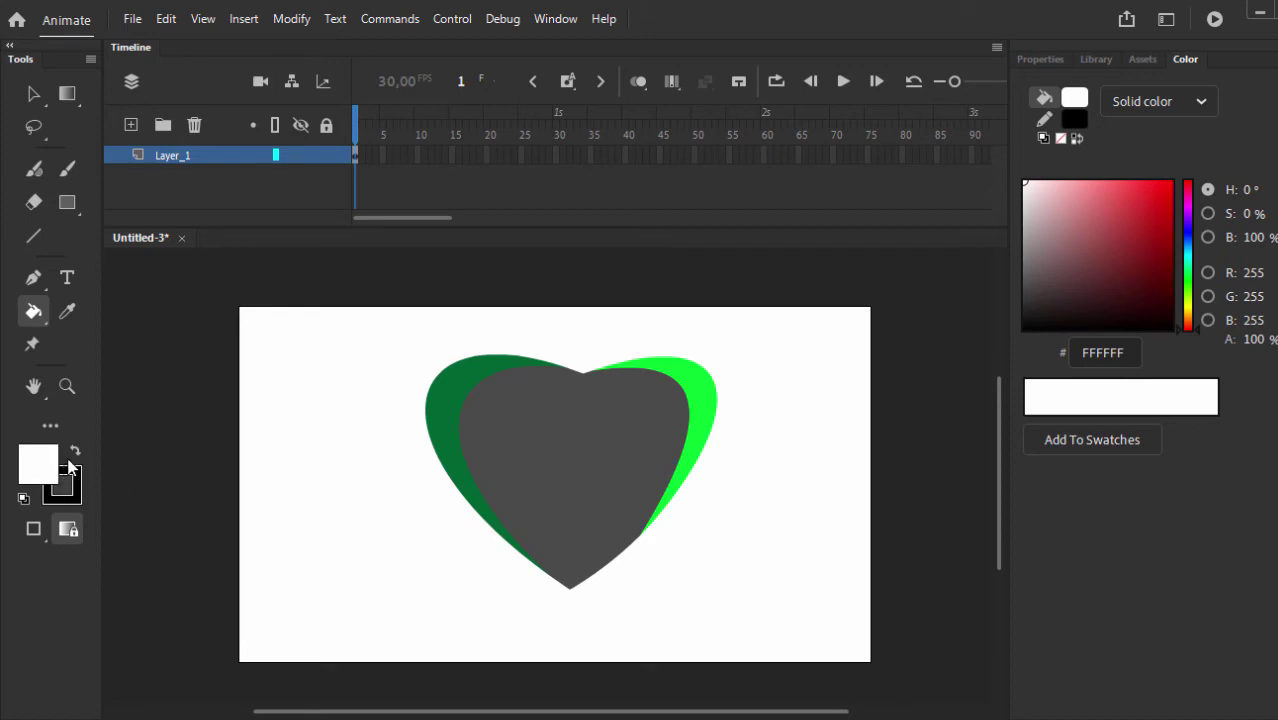
pyautogui.press('i')
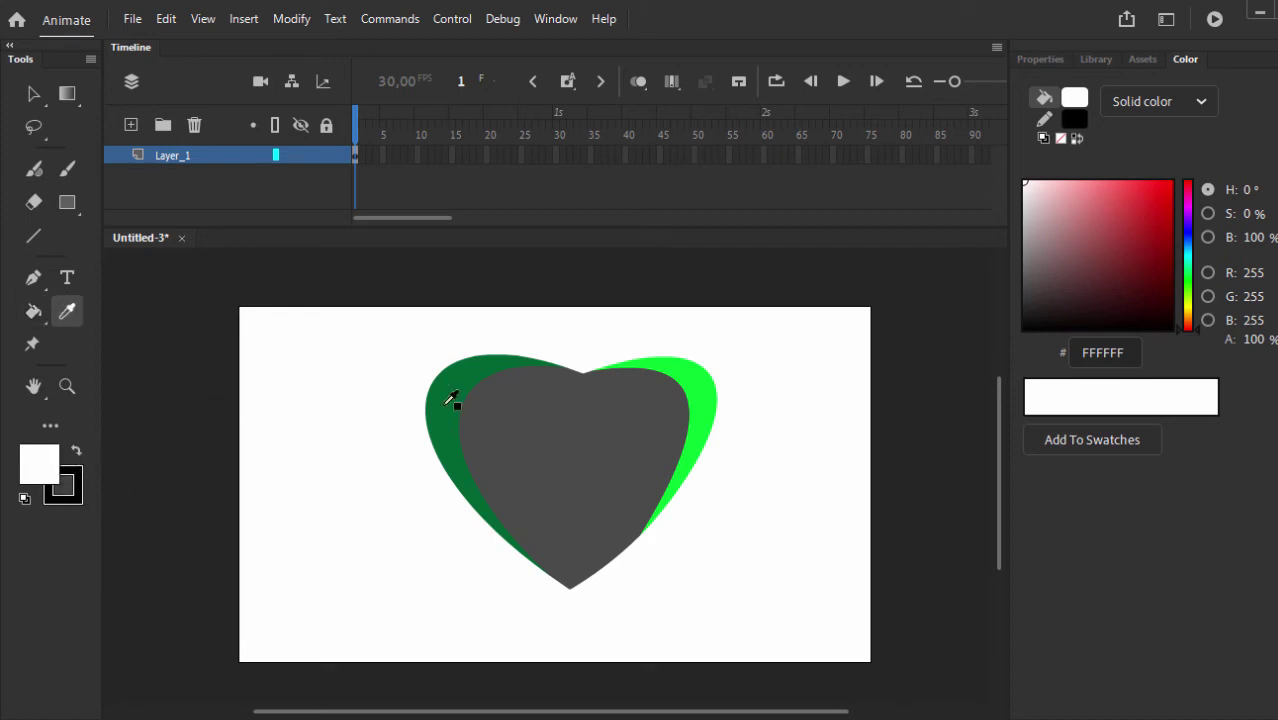
pyautogui.click(698, 378)
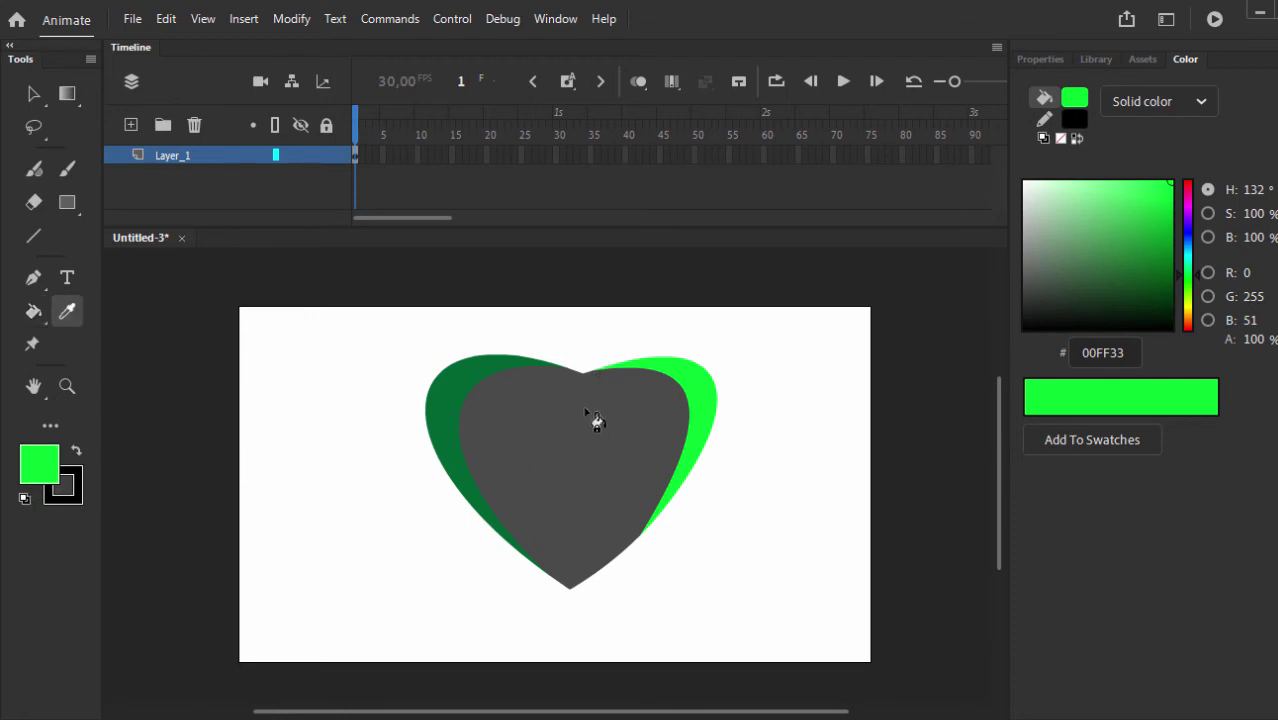
pyautogui.keyDown('alt'); pyautogui.click(600, 420); pyautogui.keyUp('alt')
pyautogui.press('i')
pyautogui.click(700, 400)
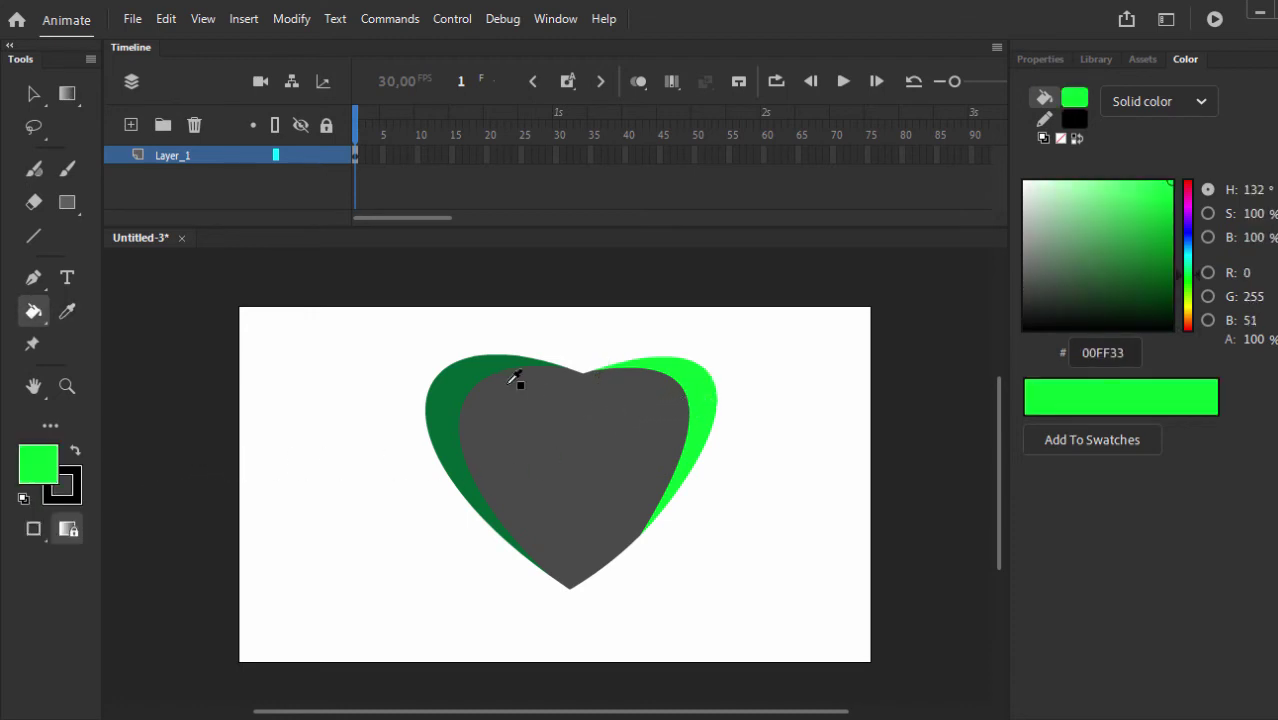
# Sample white FFFFFF from the empty stage and fill the grey inner heart with it using the Paint Bucket.
pyautogui.press('i')
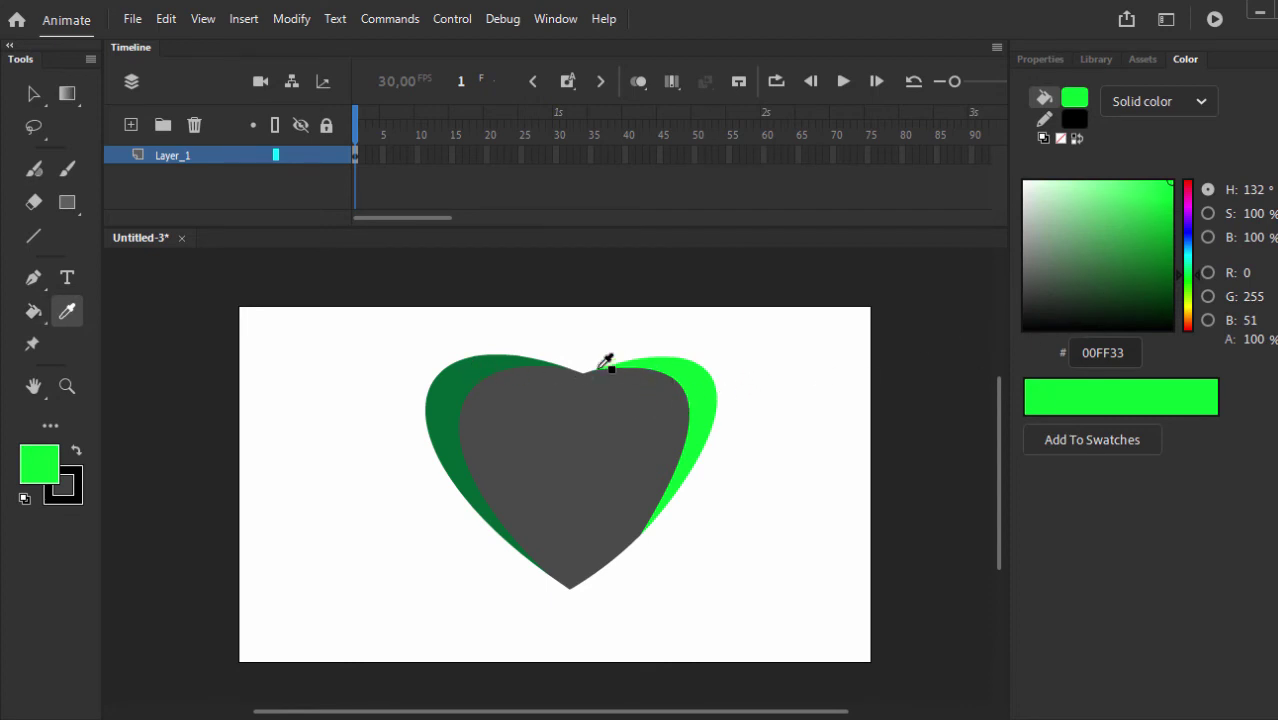
pyautogui.click(765, 376)
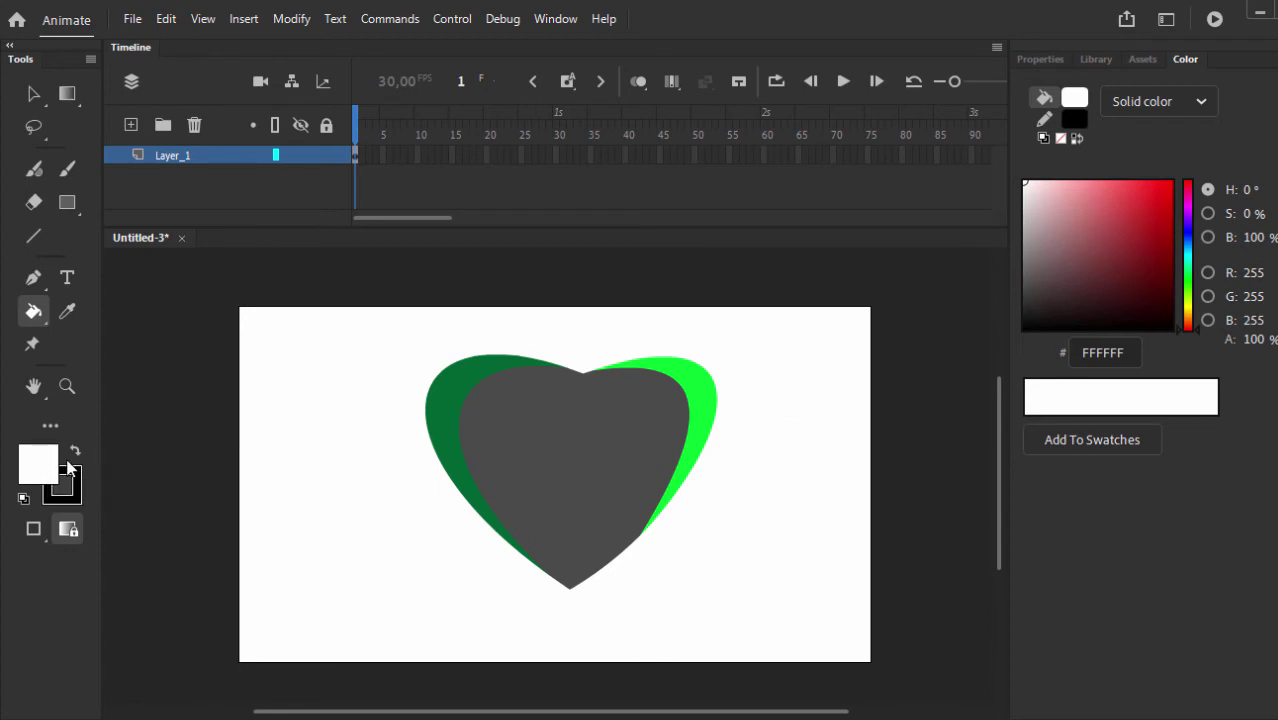
pyautogui.click(35, 313)
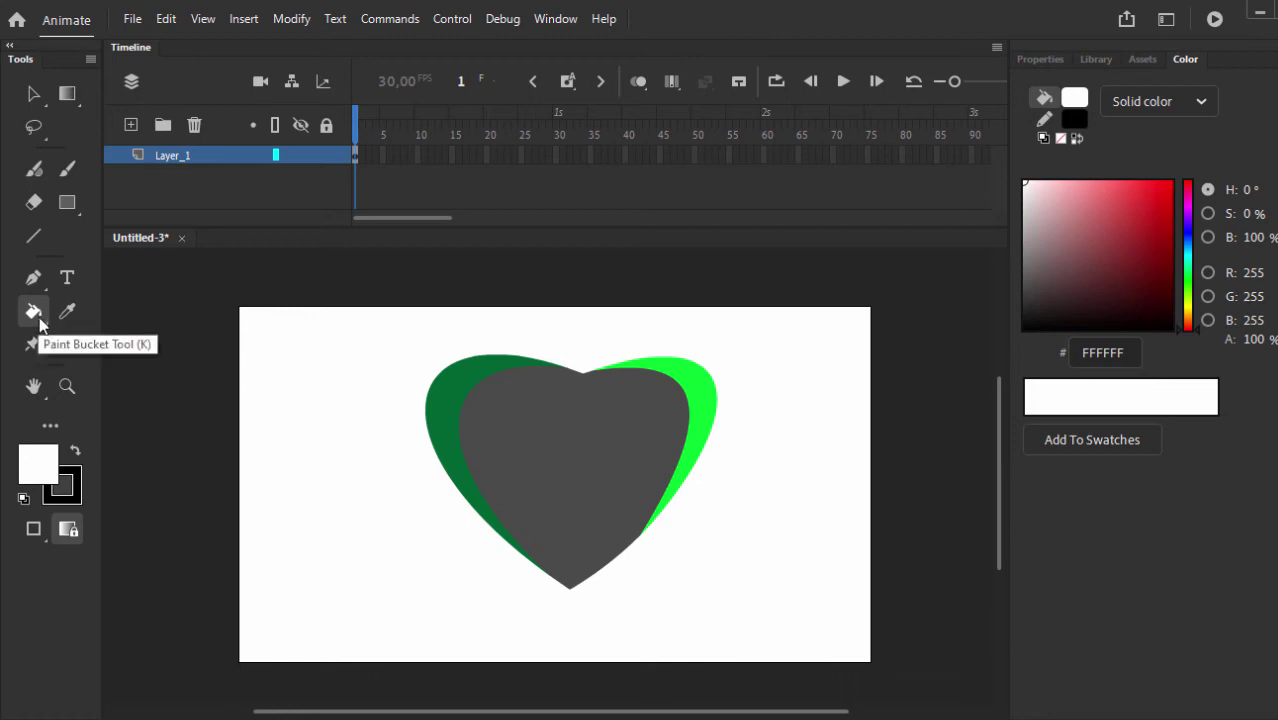
pyautogui.click(563, 440)
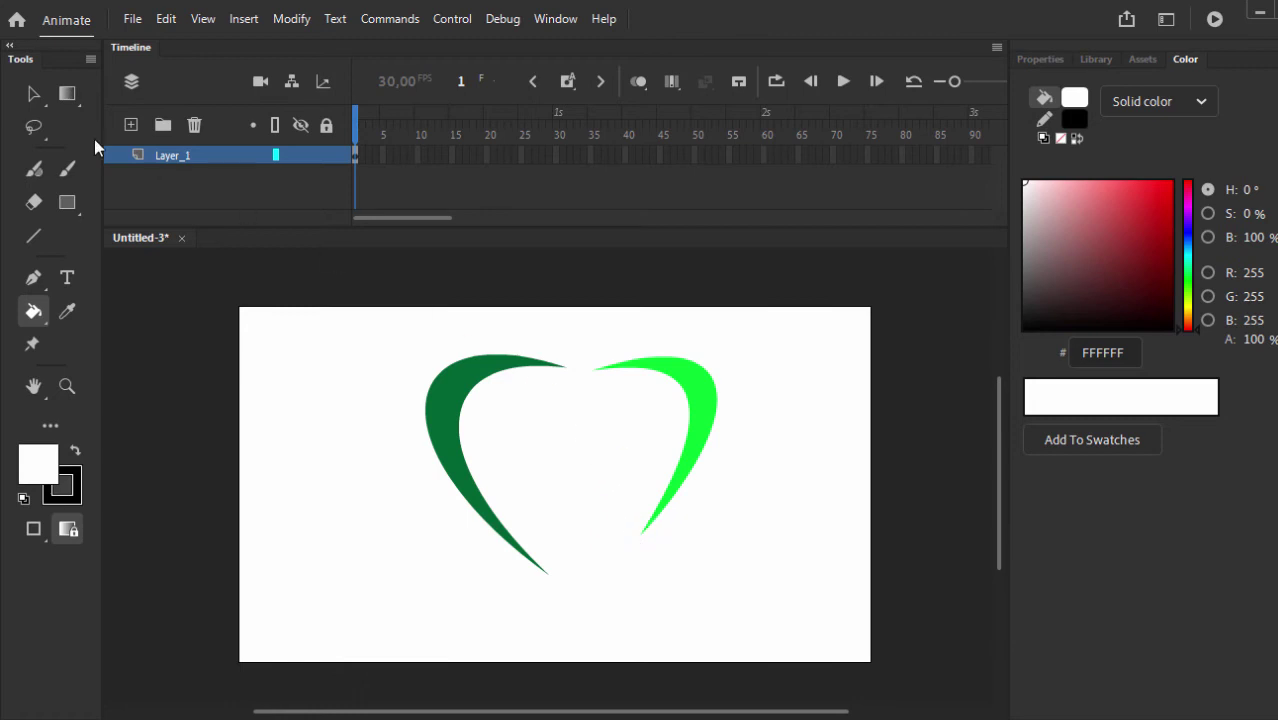
pyautogui.click(36, 96)
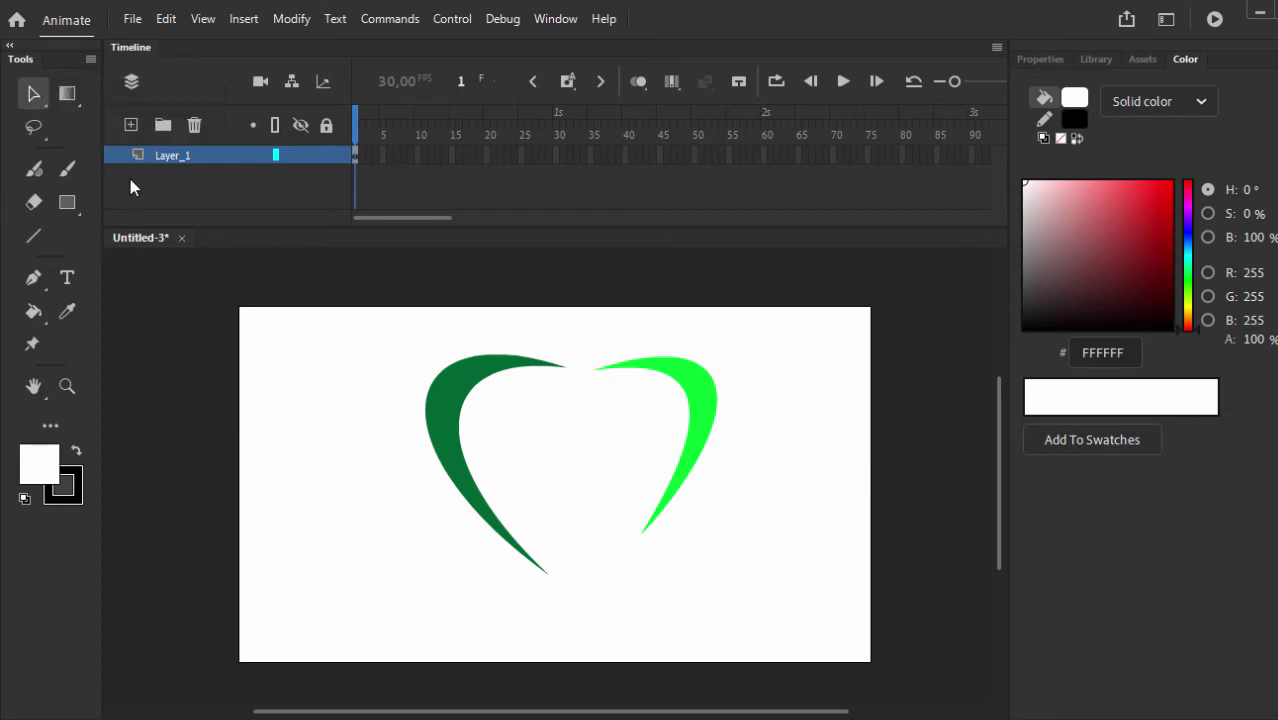
pyautogui.click(75, 98)
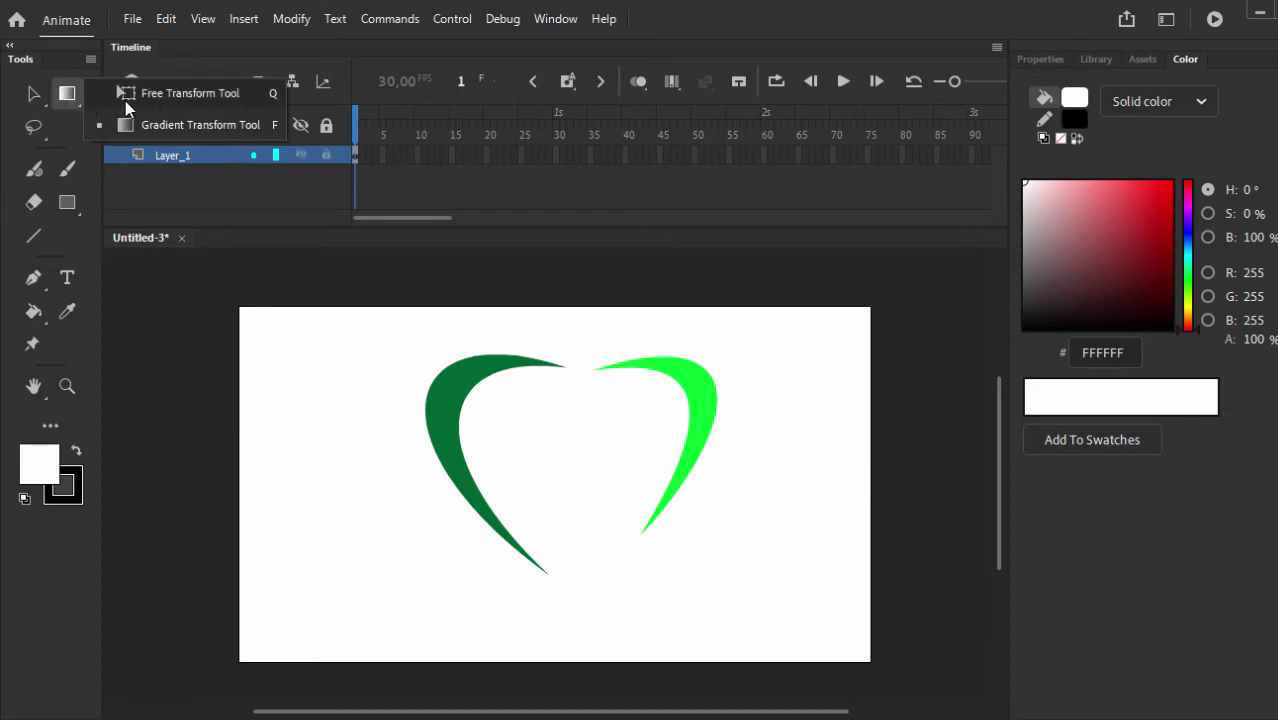
pyautogui.click(36, 314)
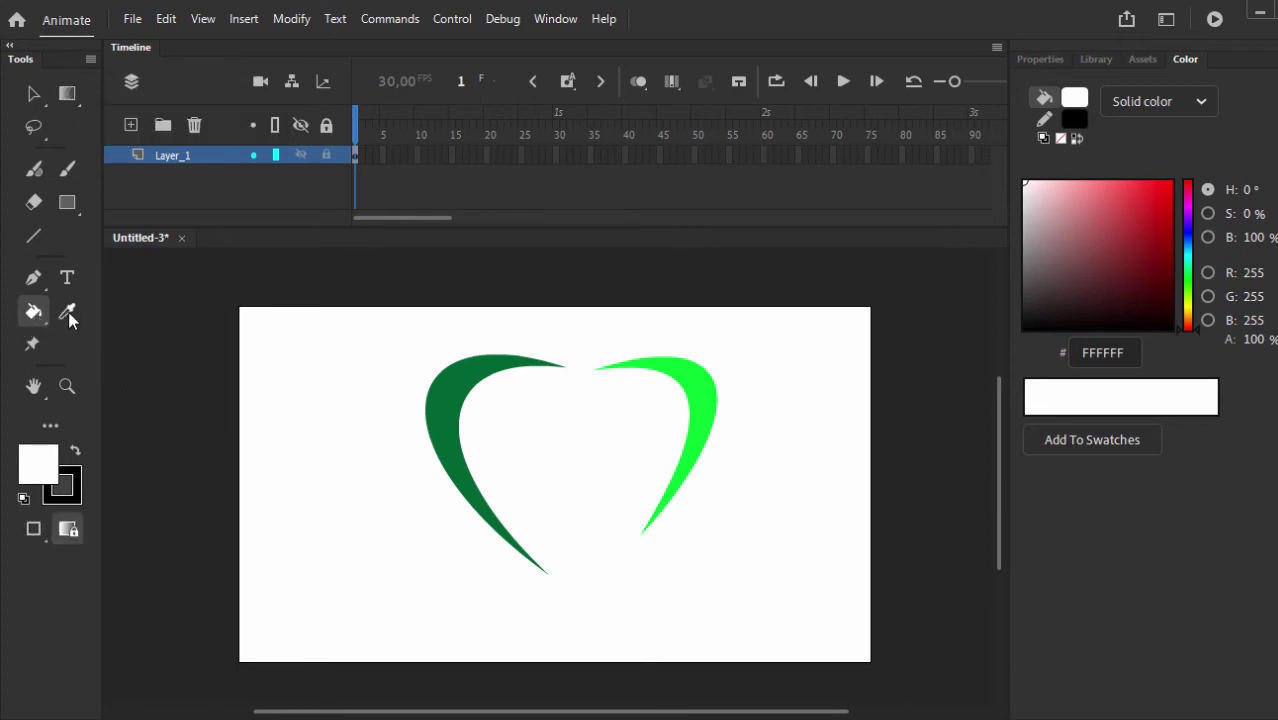
pyautogui.click(68, 312)
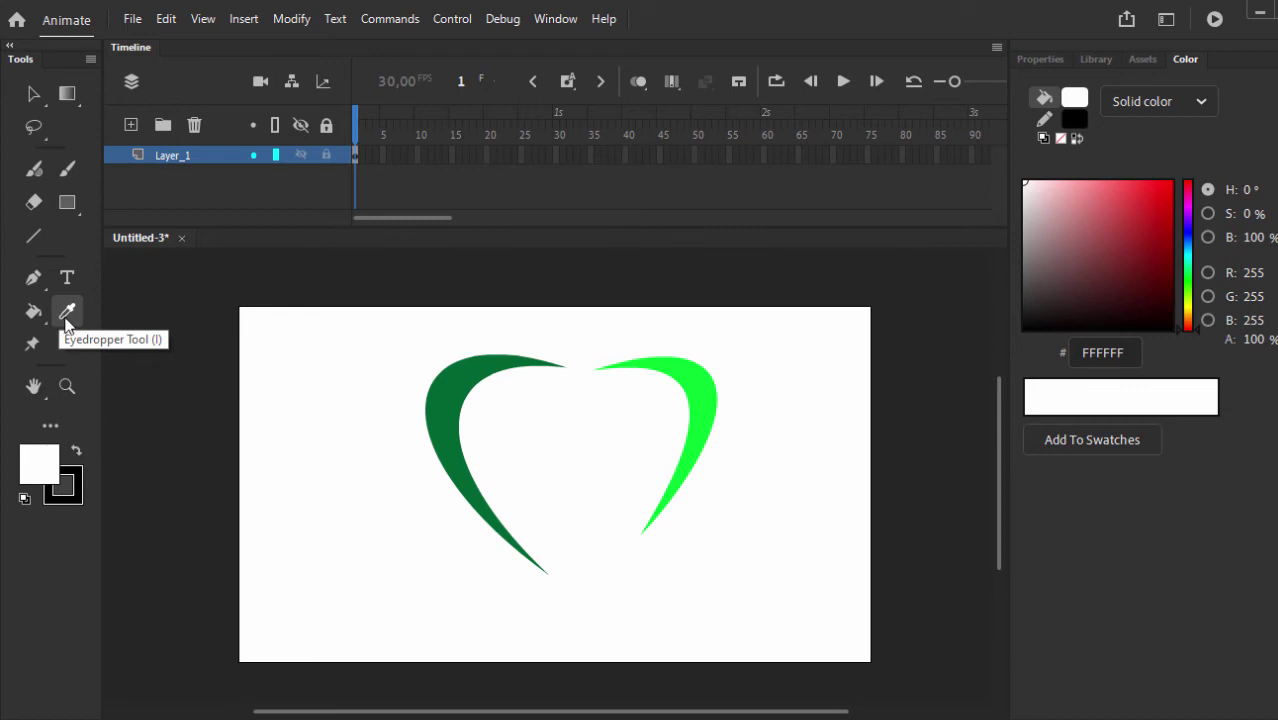
# Select all the remaining green heart shapes on the stage and delete them.
pyautogui.click(34, 95)
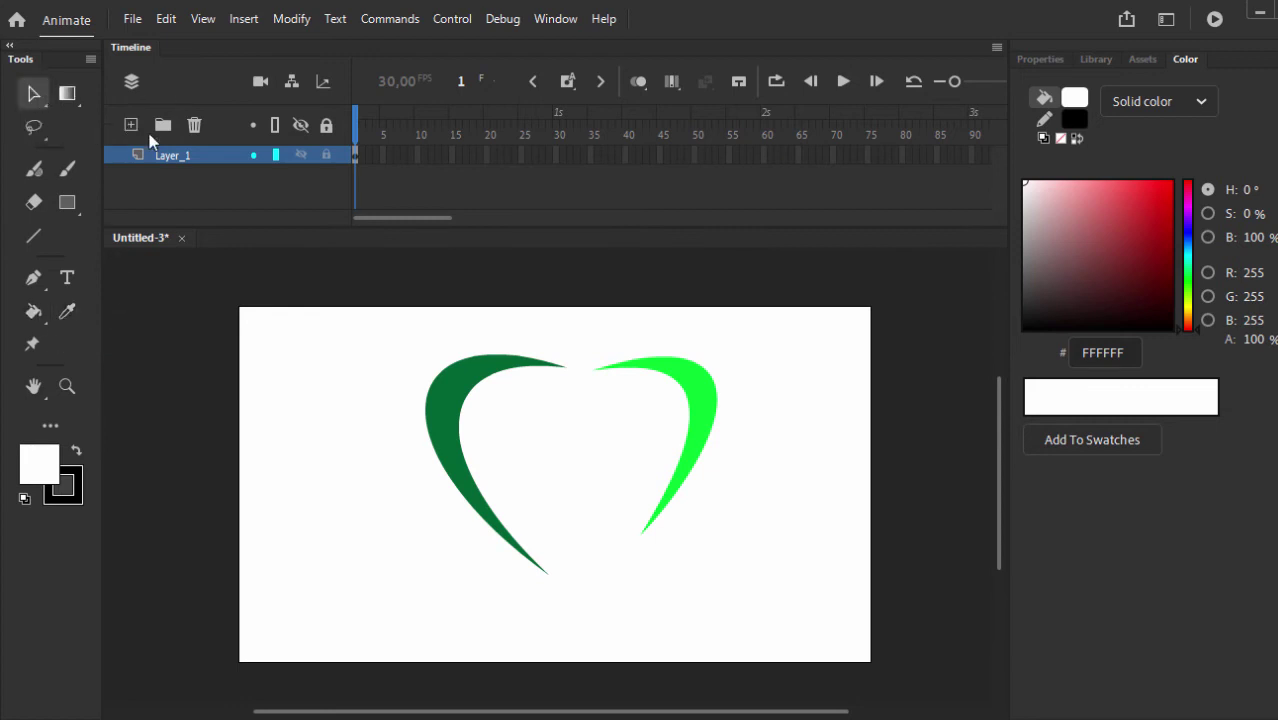
pyautogui.moveTo(373, 323); pyautogui.dragTo(768, 640)
pyautogui.press('Delete')
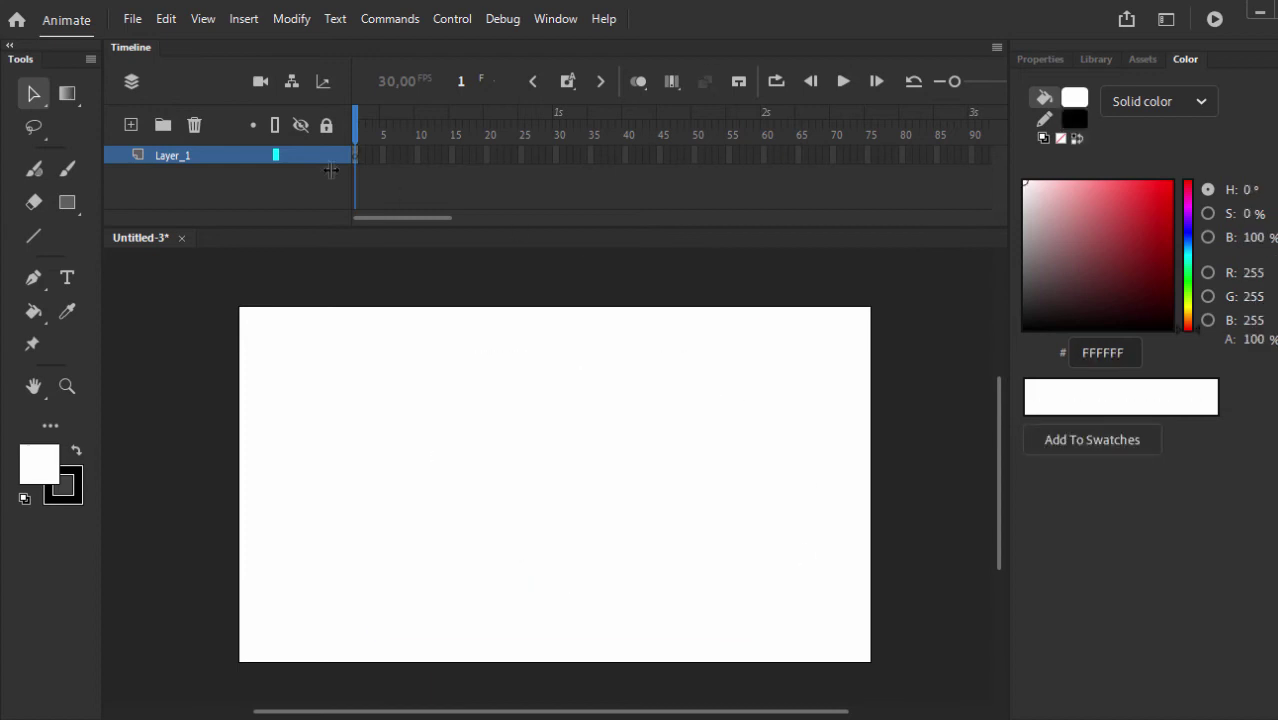
# Draw a straight diagonal line across the middle of the stage with the Line tool.
pyautogui.click(35, 237)
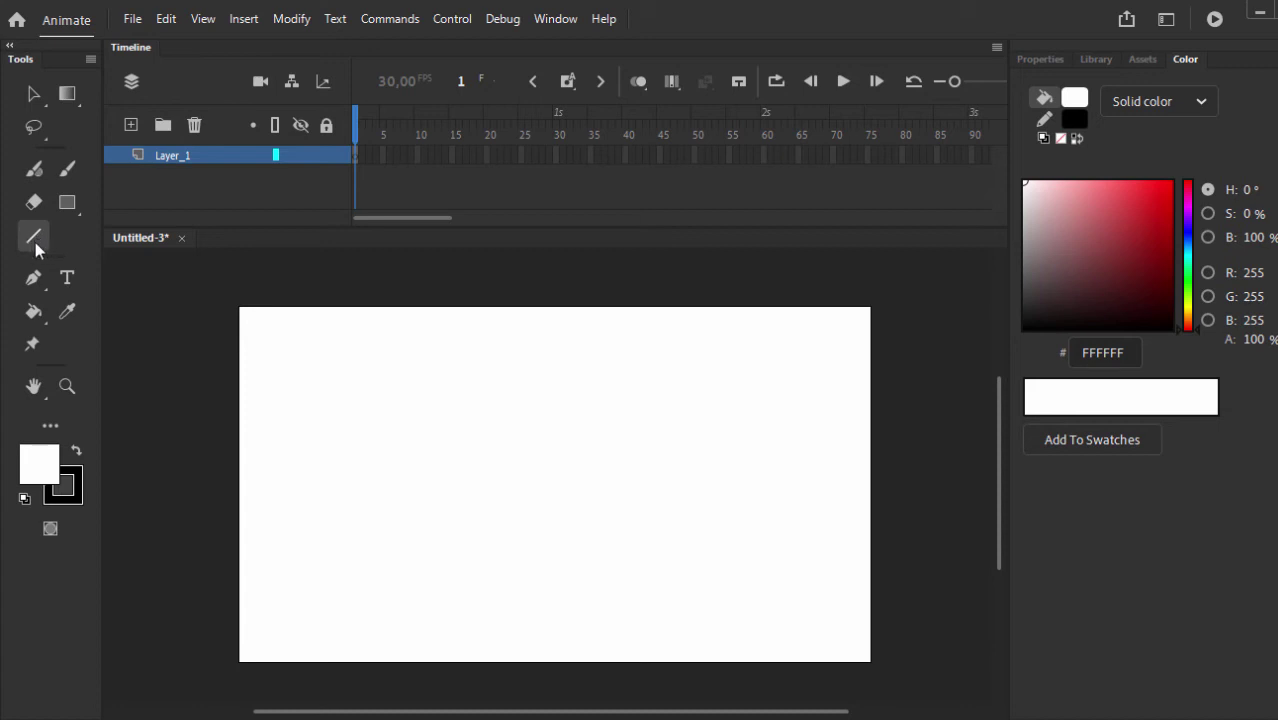
pyautogui.moveTo(428, 412)
pyautogui.mouseDown()
pyautogui.moveTo(556, 596)
pyautogui.moveTo(551, 585)
pyautogui.mouseUp()
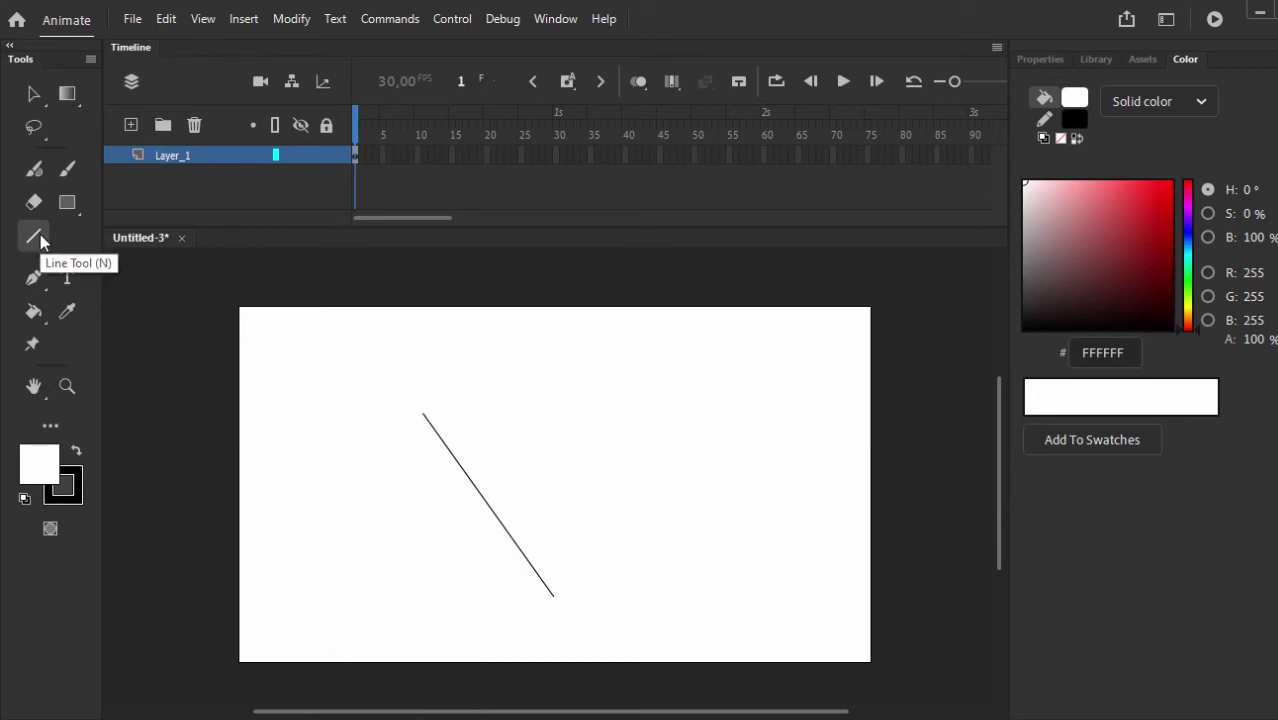
pyautogui.click(38, 102)
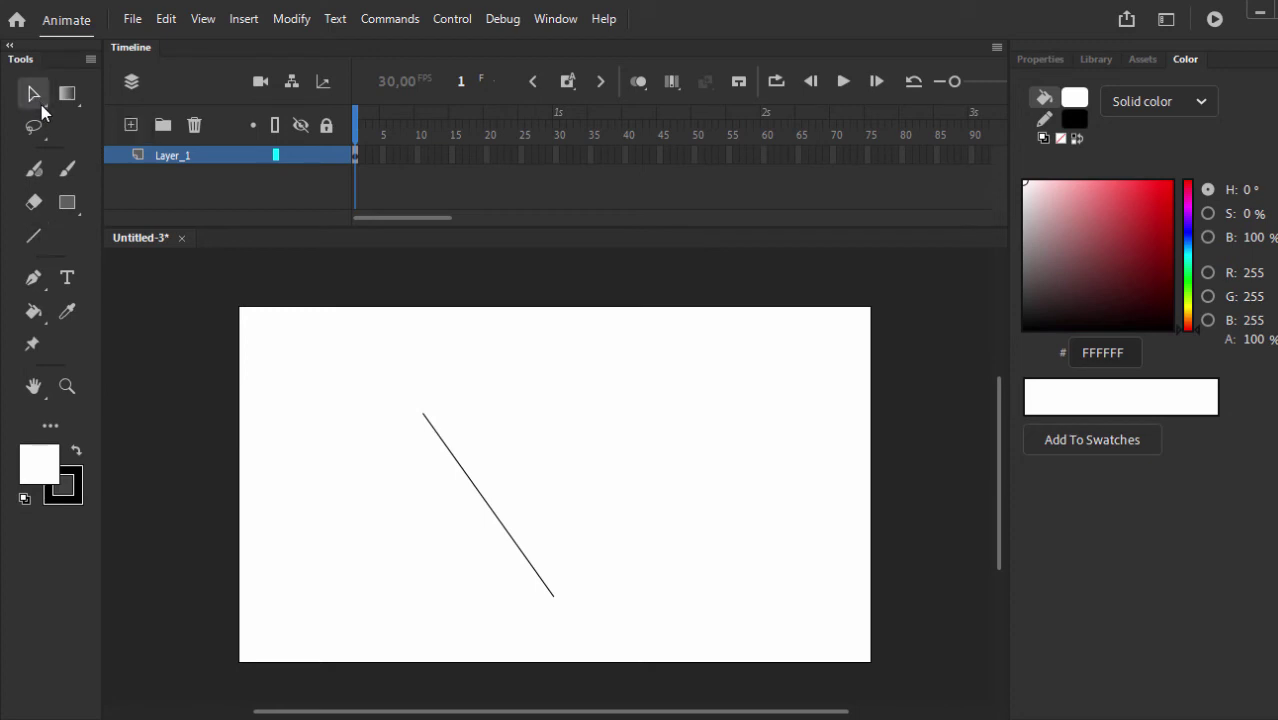
pyautogui.press('n')
pyautogui.press('v')
pyautogui.press('n')
pyautogui.press('v')
pyautogui.press('n')
pyautogui.press('v')
pyautogui.press('n')
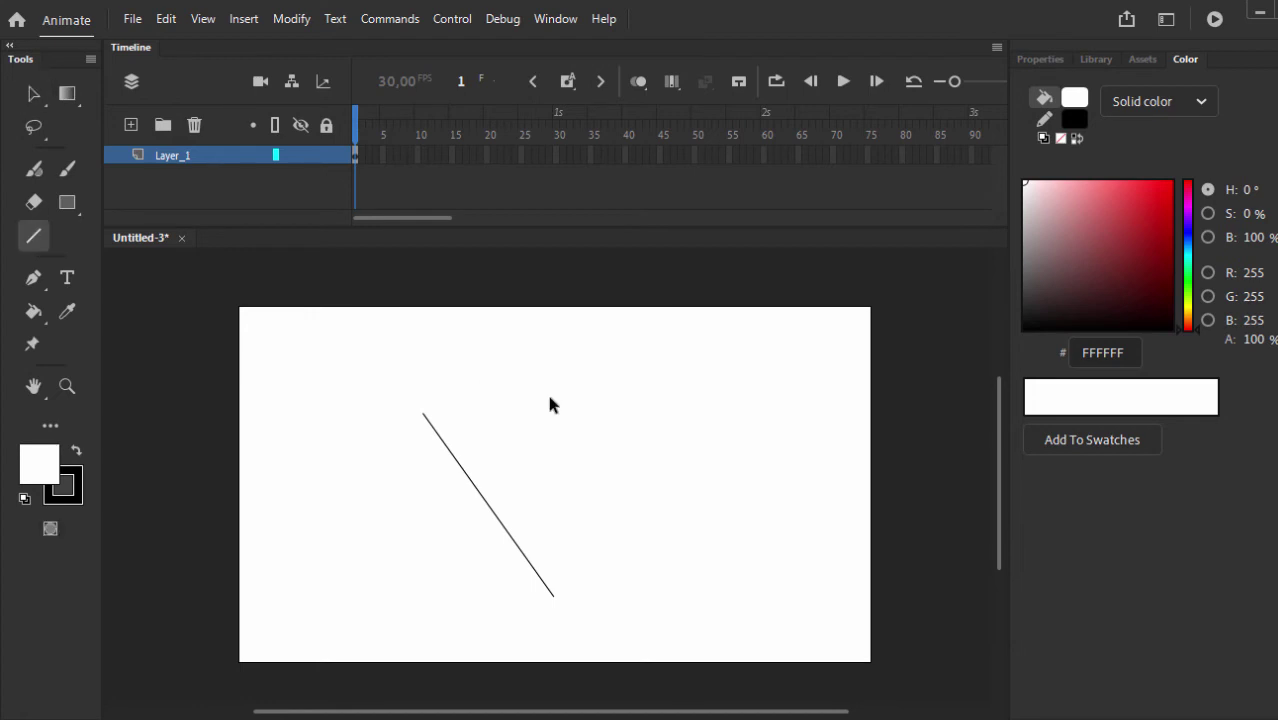
pyautogui.press('v')
pyautogui.press('n')
pyautogui.press('v')
pyautogui.press('n')
# Bend the line into a curve and complete a face outline with curved lines for the other side and the top of the head.
pyautogui.press('v')
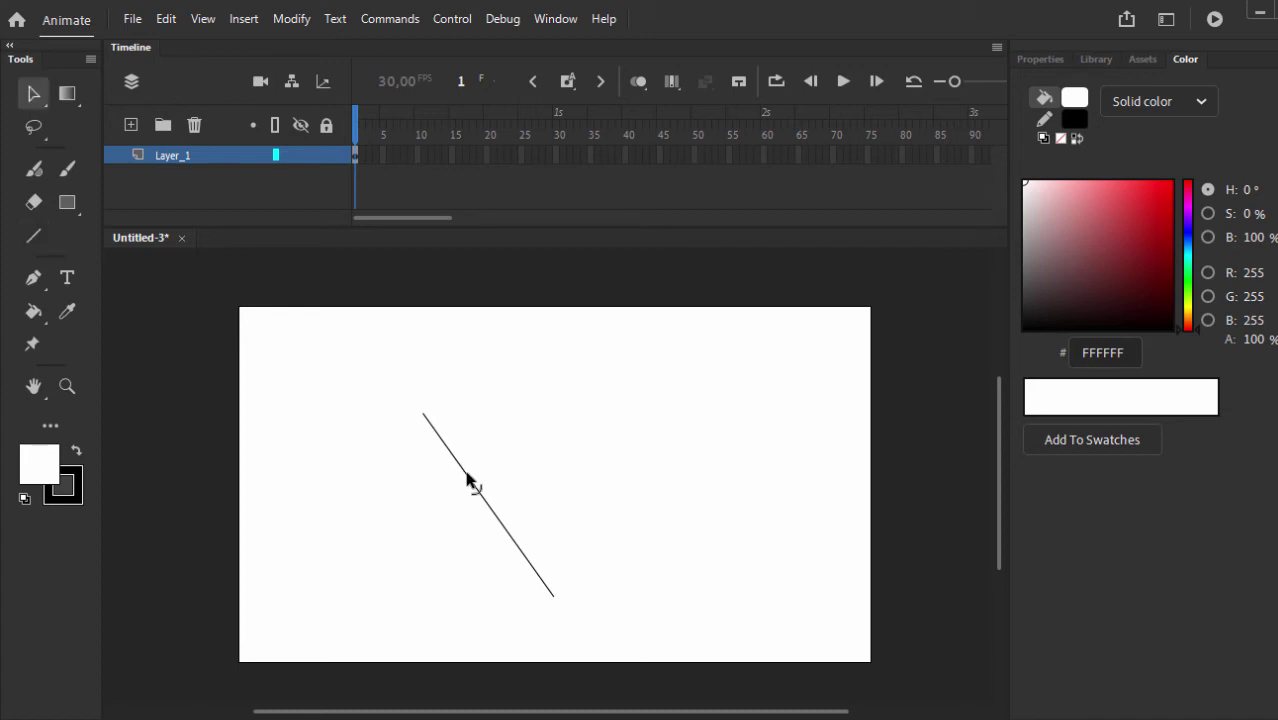
pyautogui.moveTo(469, 483); pyautogui.dragTo(456, 506)
pyautogui.press('n')
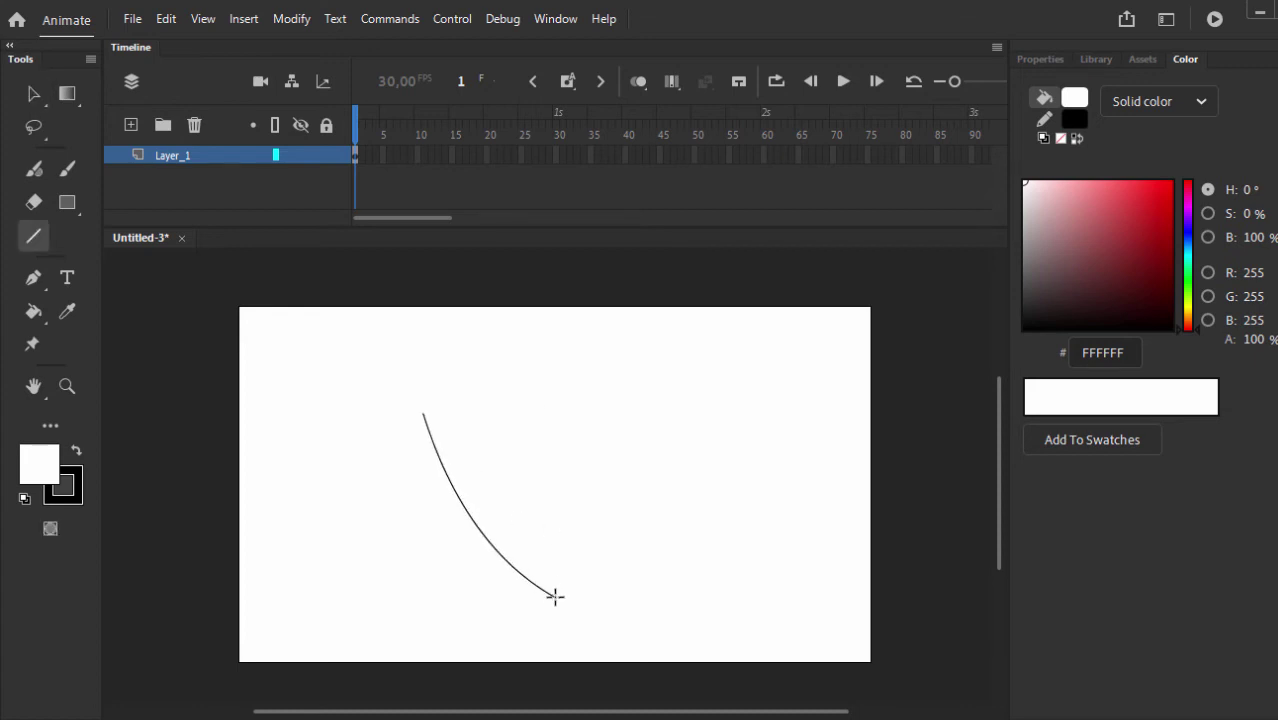
pyautogui.moveTo(553, 596)
pyautogui.mouseDown()
pyautogui.moveTo(685, 451)
pyautogui.moveTo(672, 530)
pyautogui.mouseUp()
pyautogui.press('v')
pyautogui.press('n')
pyautogui.moveTo(423, 412)
pyautogui.mouseDown()
pyautogui.moveTo(668, 408)
pyautogui.moveTo(613, 322)
pyautogui.moveTo(615, 340)
pyautogui.mouseUp()
pyautogui.press('v')
pyautogui.moveTo(686, 452); pyautogui.dragTo(668, 408)
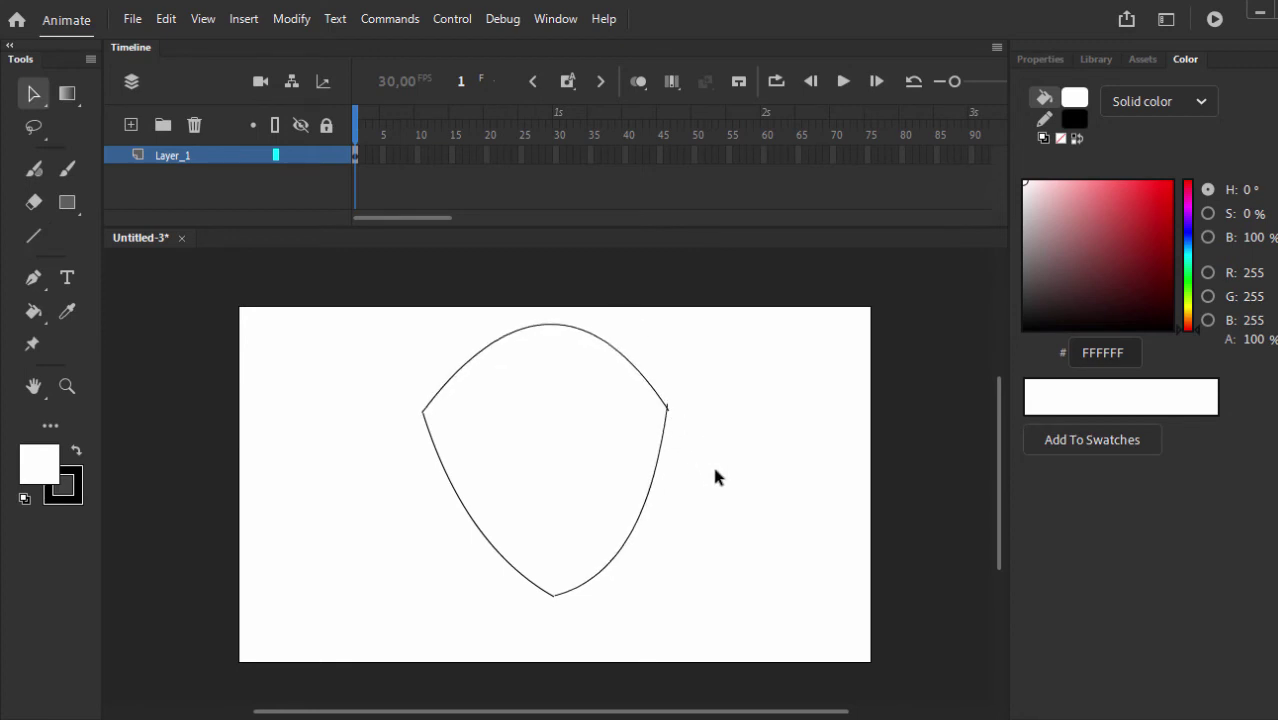
# Move the outline's left corner anchor slightly inward and reshape the curves above and below it with the Subselection tool's handles.
pyautogui.press('n')
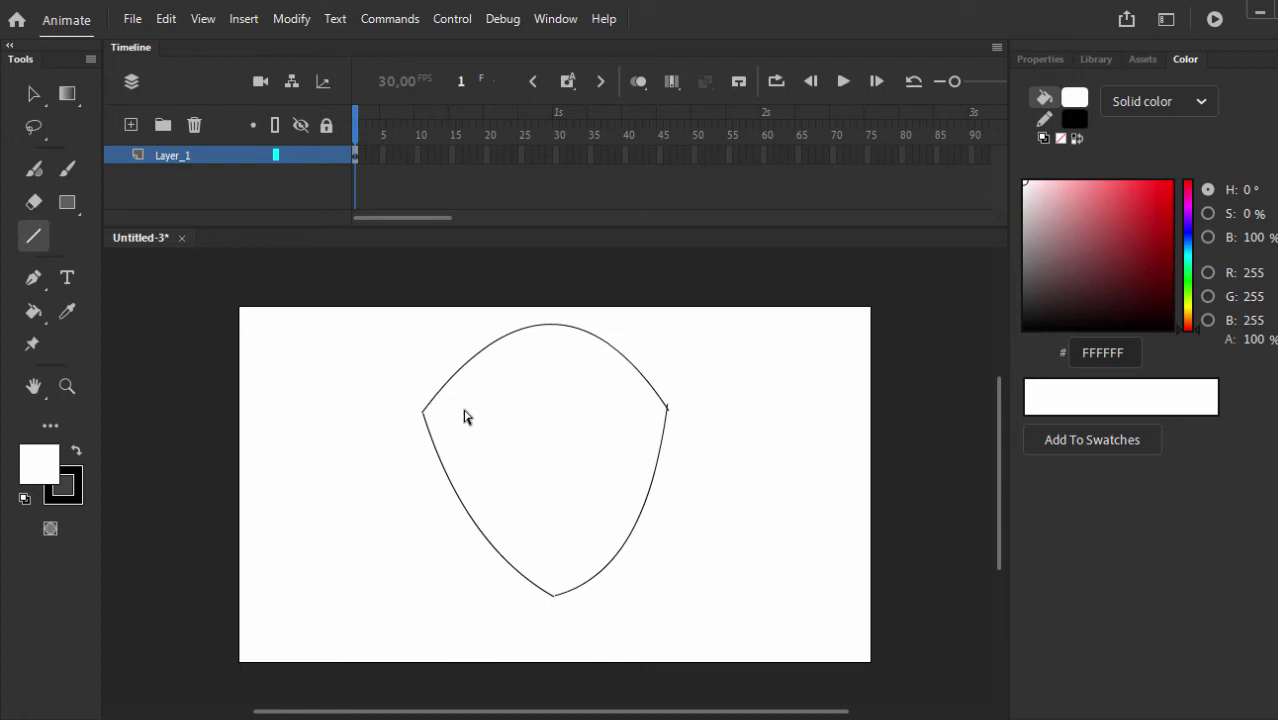
pyautogui.press('a')
pyautogui.click(424, 413)
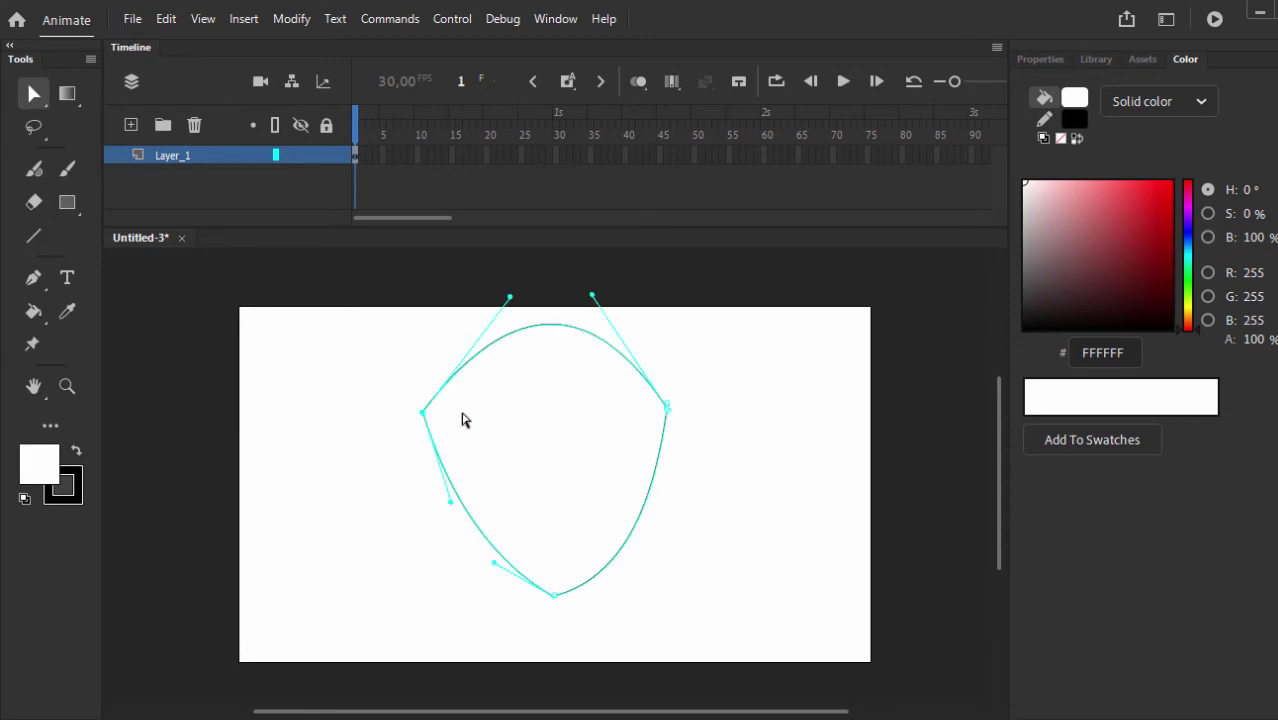
pyautogui.moveTo(424, 413); pyautogui.dragTo(441, 420)
pyautogui.moveTo(528, 308); pyautogui.dragTo(484, 302)
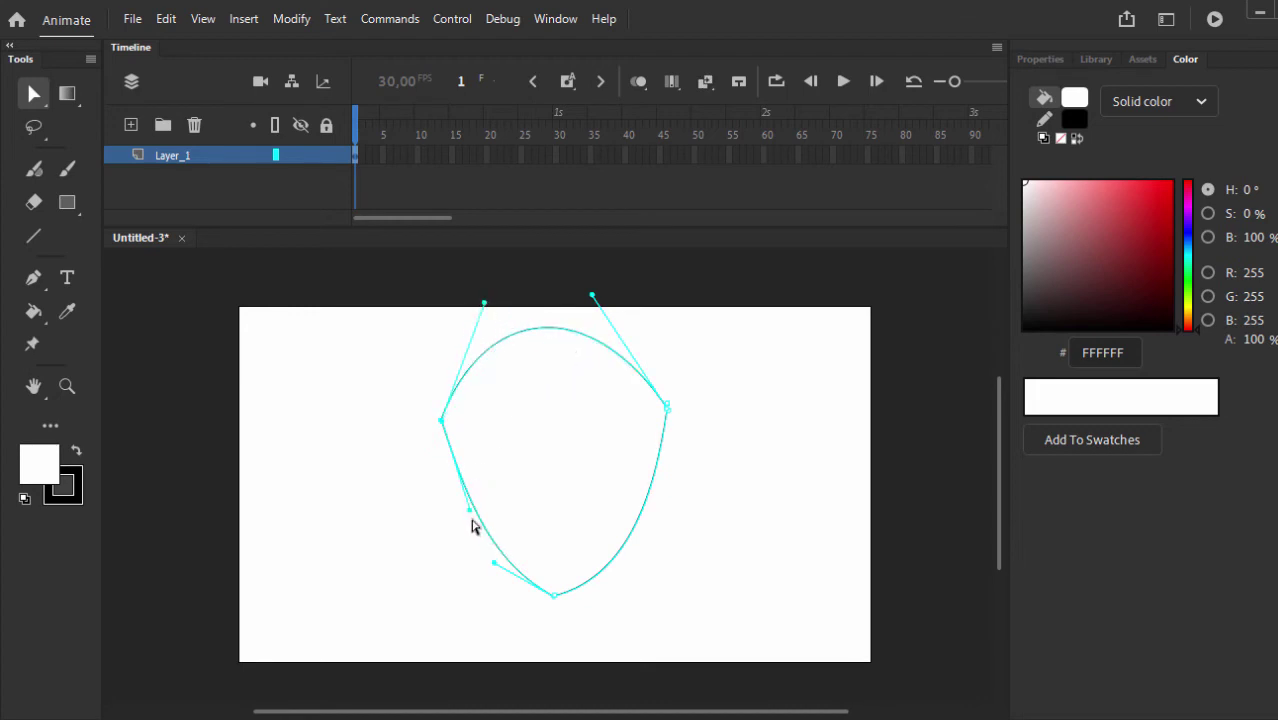
pyautogui.moveTo(452, 527); pyautogui.dragTo(452, 528)
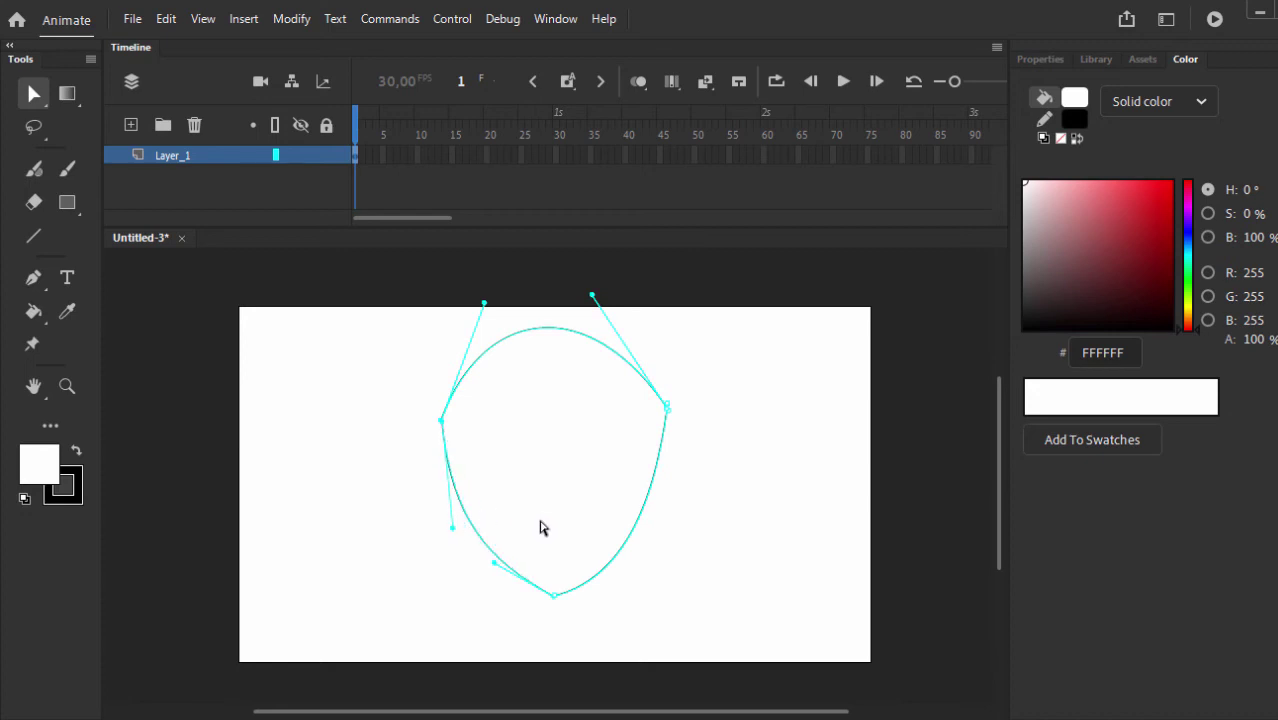
# Draw a curved nose with a short base line and a smiling mouth inside the face outline.
pyautogui.press('n')
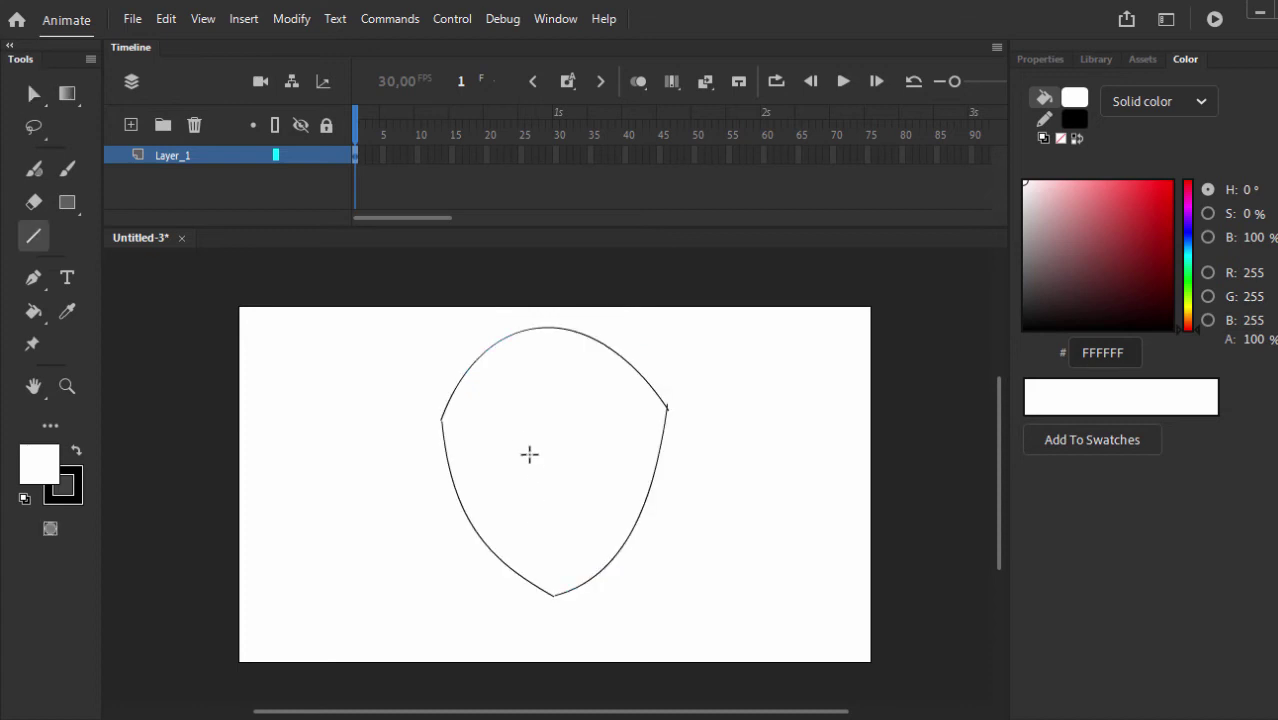
pyautogui.moveTo(535, 416)
pyautogui.mouseDown()
pyautogui.moveTo(509, 494)
pyautogui.moveTo(530, 480)
pyautogui.moveTo(522, 496)
pyautogui.moveTo(585, 531)
pyautogui.moveTo(551, 547)
pyautogui.mouseUp()
pyautogui.press('v')
pyautogui.press('n')
pyautogui.press('v')
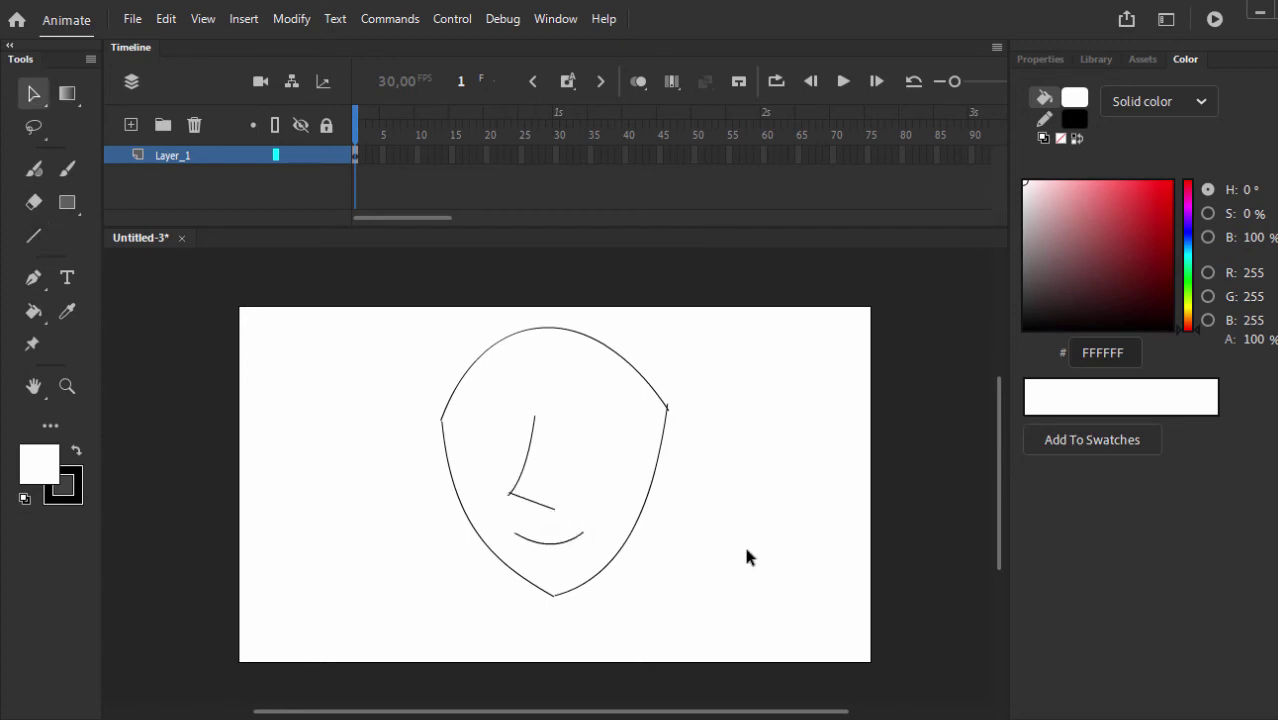
# Draw two arched lines above the nose, one on each side, as the eyes.
pyautogui.press('n')
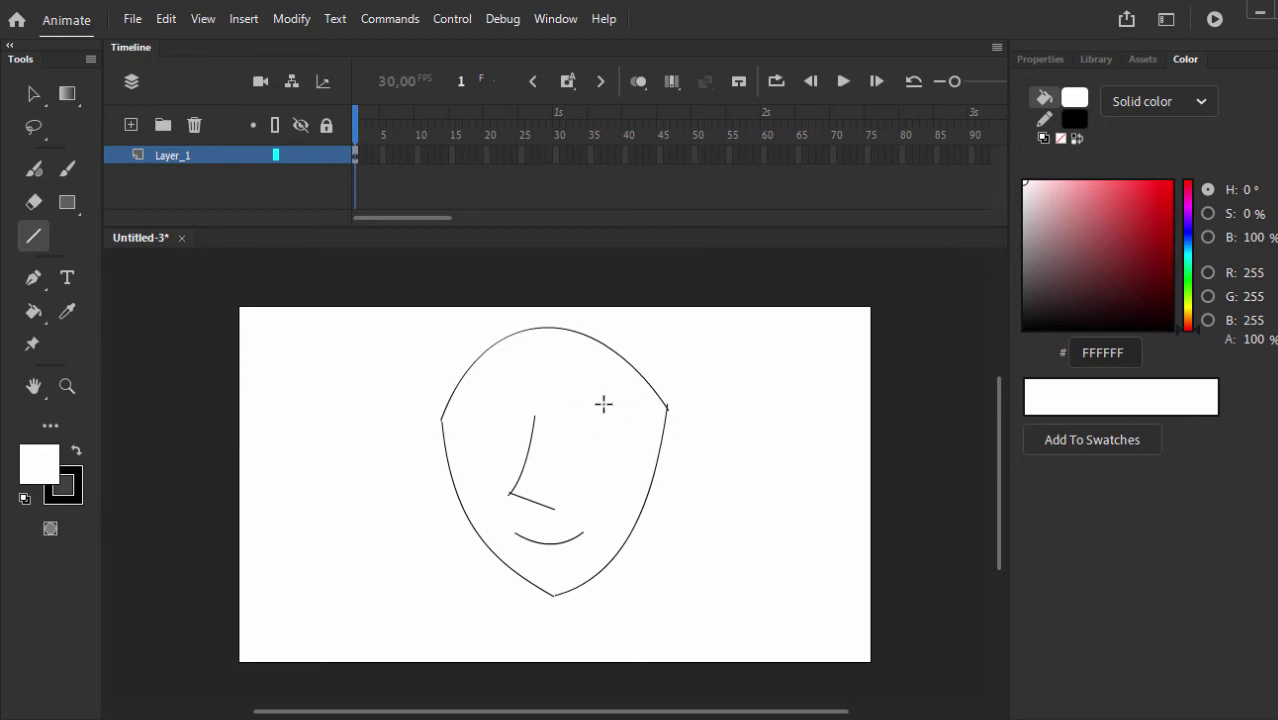
pyautogui.moveTo(560, 405)
pyautogui.mouseDown()
pyautogui.moveTo(648, 410)
pyautogui.moveTo(613, 381)
pyautogui.mouseUp()
pyautogui.press('v')
pyautogui.press('n')
pyautogui.moveTo(513, 405)
pyautogui.mouseDown()
pyautogui.moveTo(462, 405)
pyautogui.moveTo(491, 382)
pyautogui.mouseUp()
pyautogui.press('v')
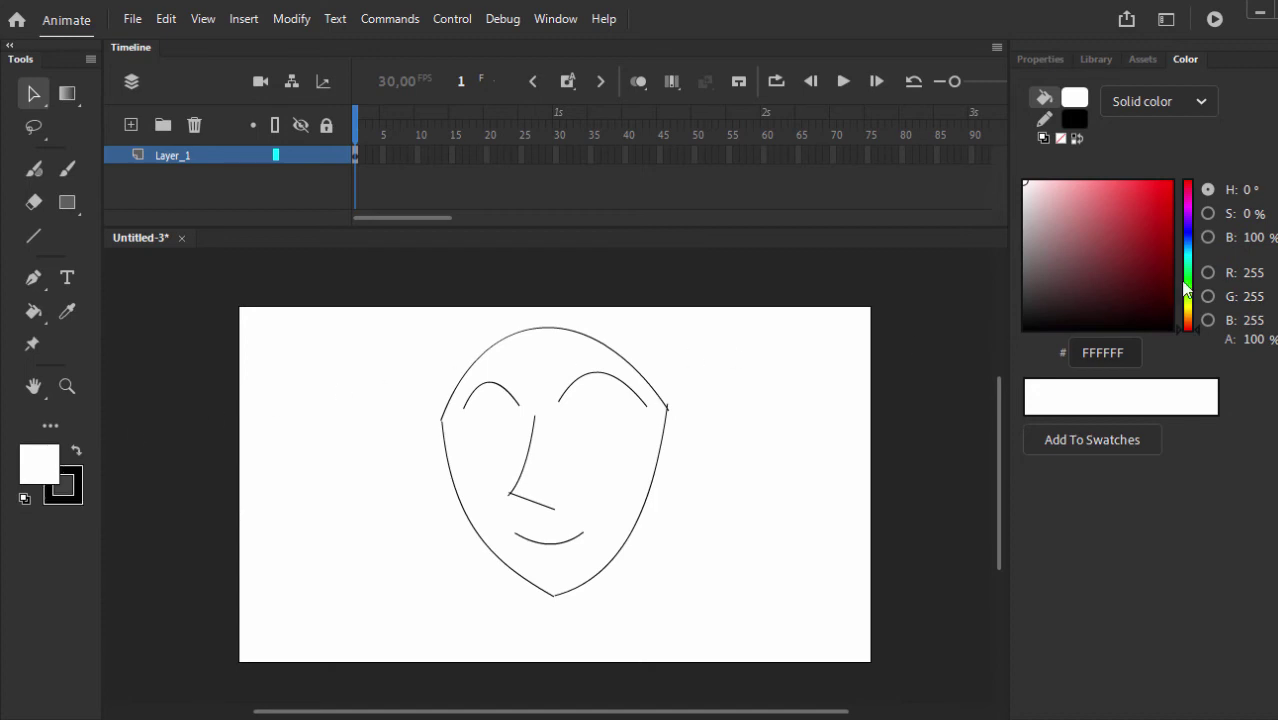
# Mix a muted green fill colour with a hue of 110°, ending at 87B37E, for the Paint Bucket.
pyautogui.click(1203, 238)
pyautogui.click(1201, 215)
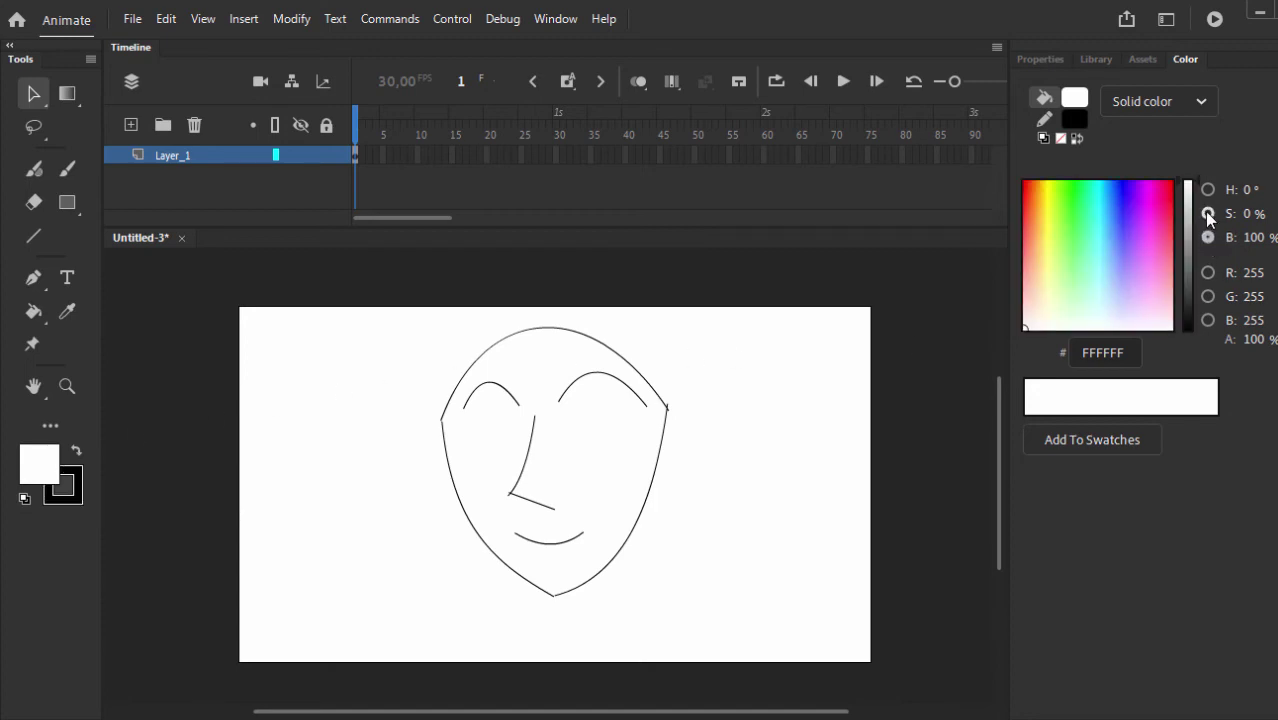
pyautogui.click(1207, 190)
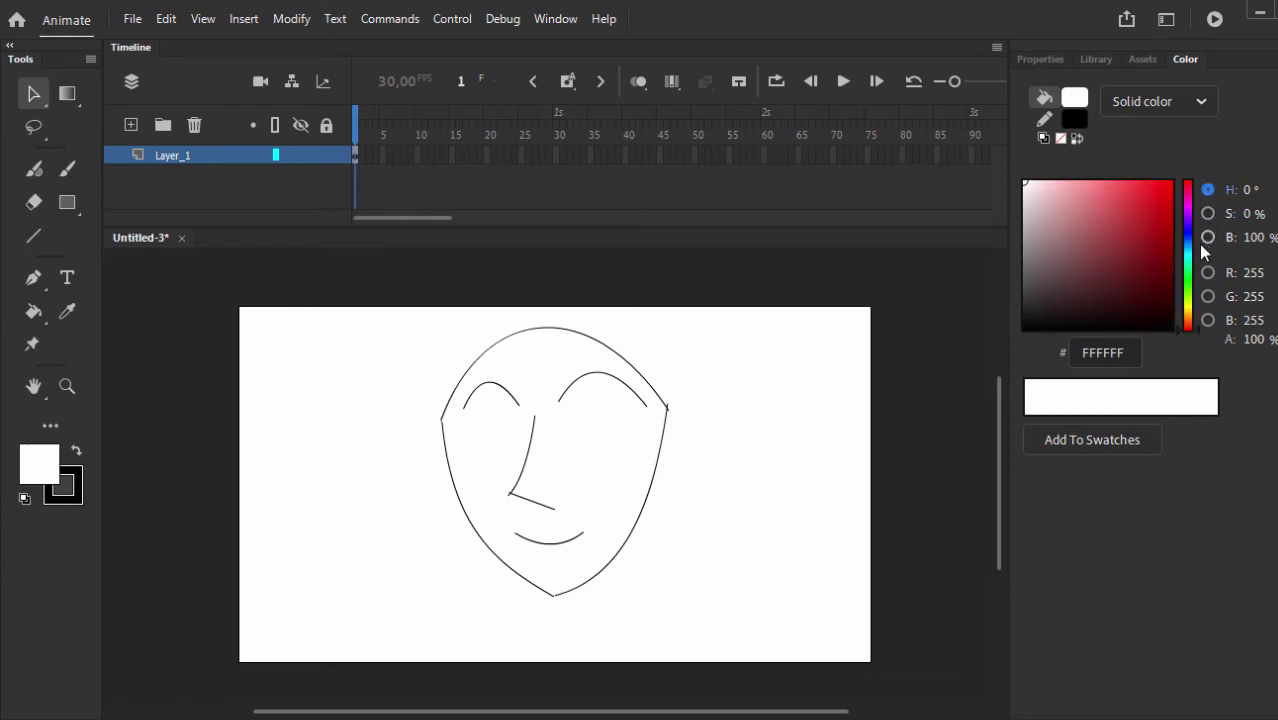
pyautogui.click(1189, 280)
pyautogui.click(1104, 212)
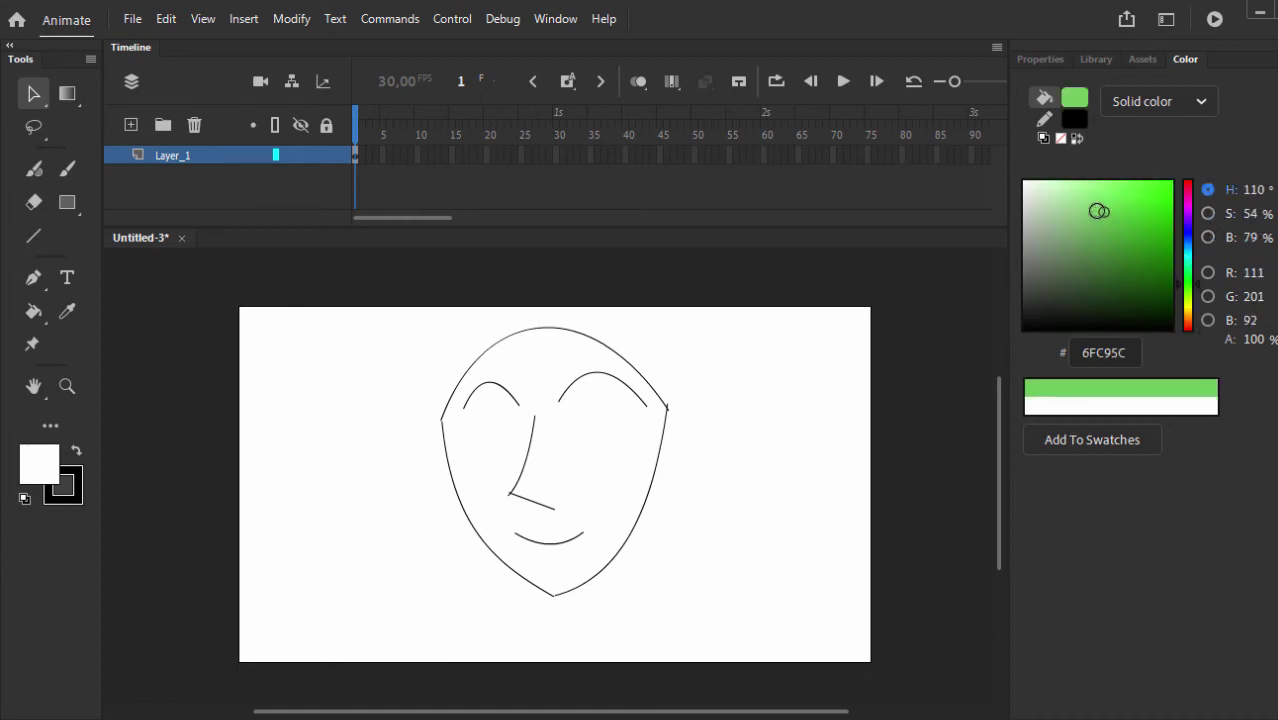
pyautogui.moveTo(1070, 210); pyautogui.dragTo(1047, 196)
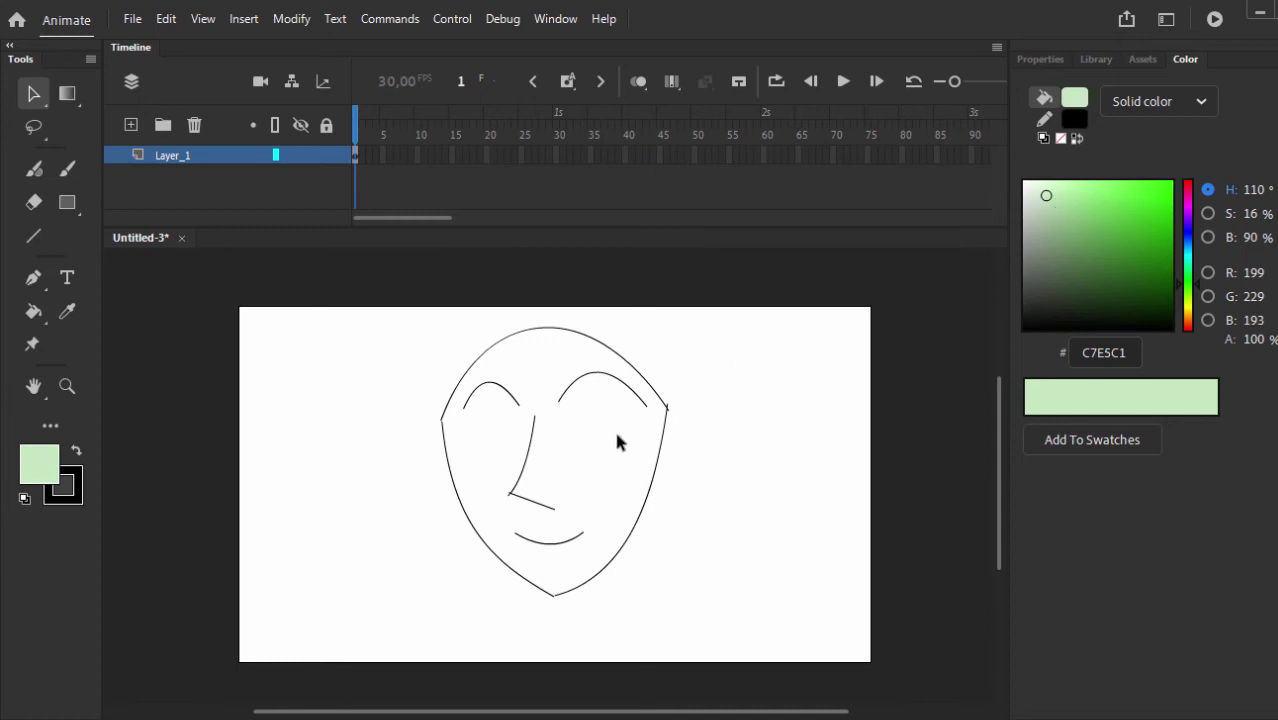
pyautogui.press('k')
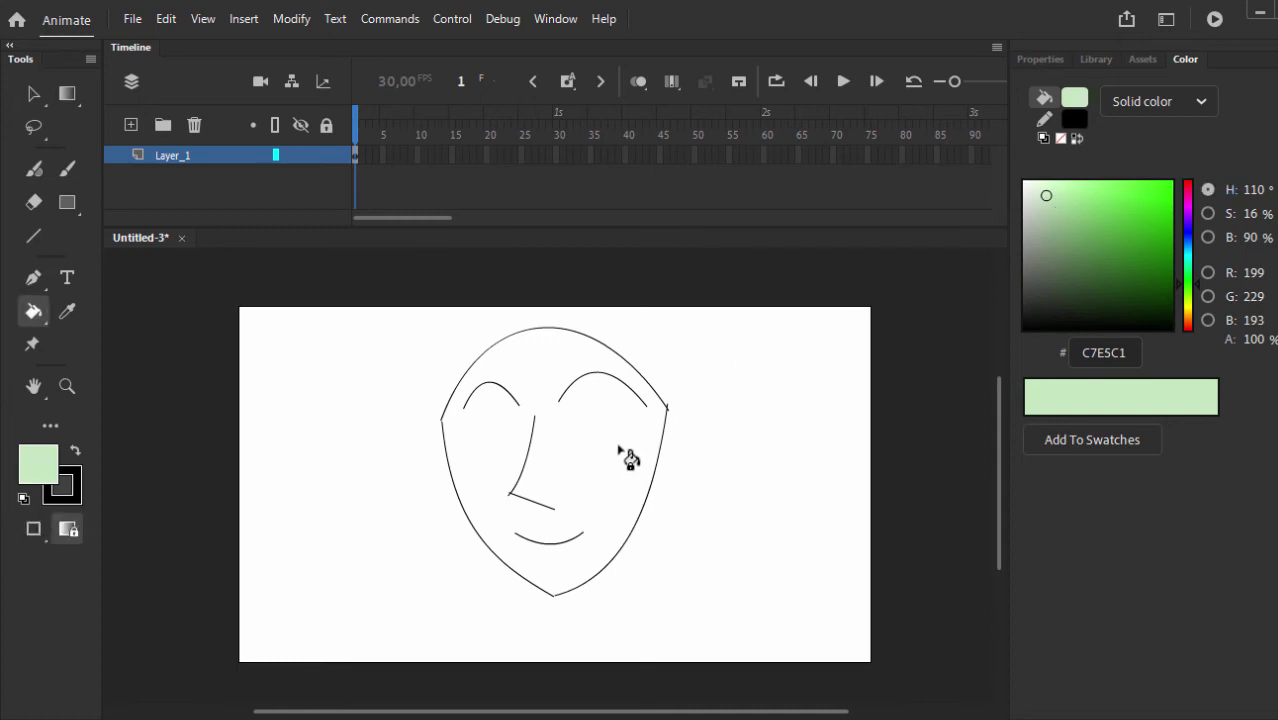
pyautogui.moveTo(1047, 196); pyautogui.dragTo(1067, 225)
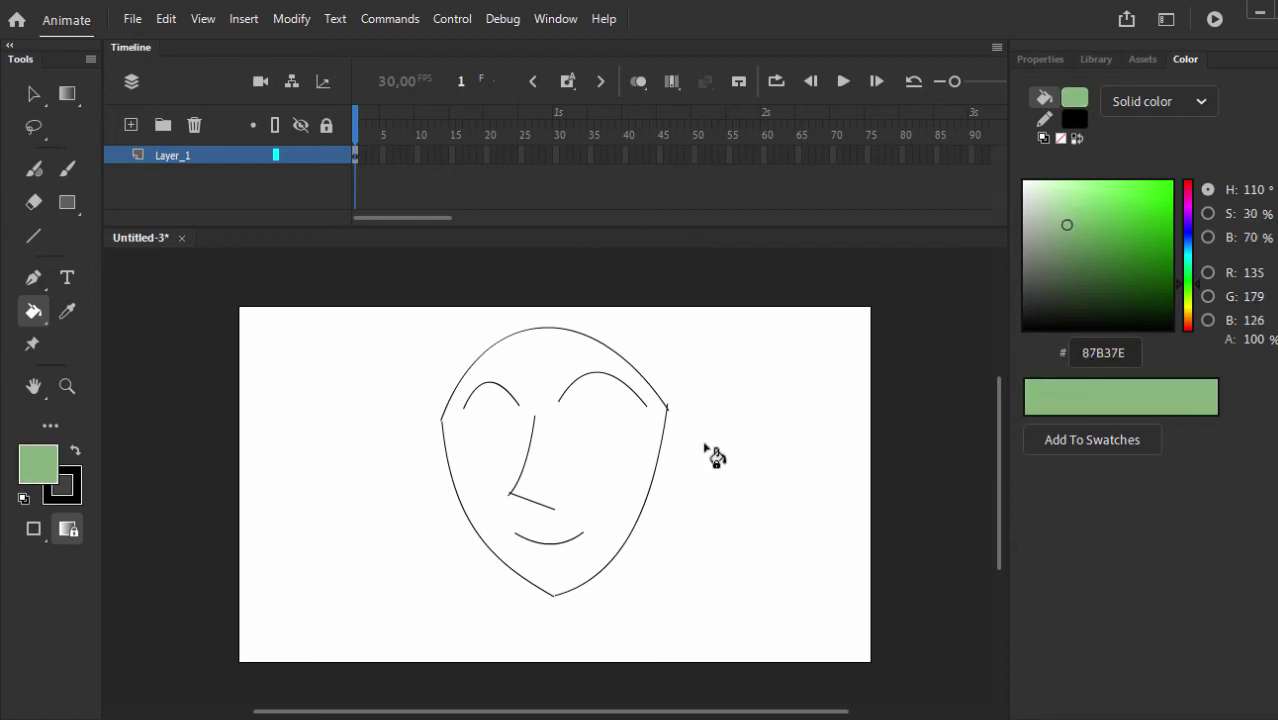
# Check the face outline's segments and side corners for gaps.
pyautogui.press('v')
pyautogui.click(668, 420)
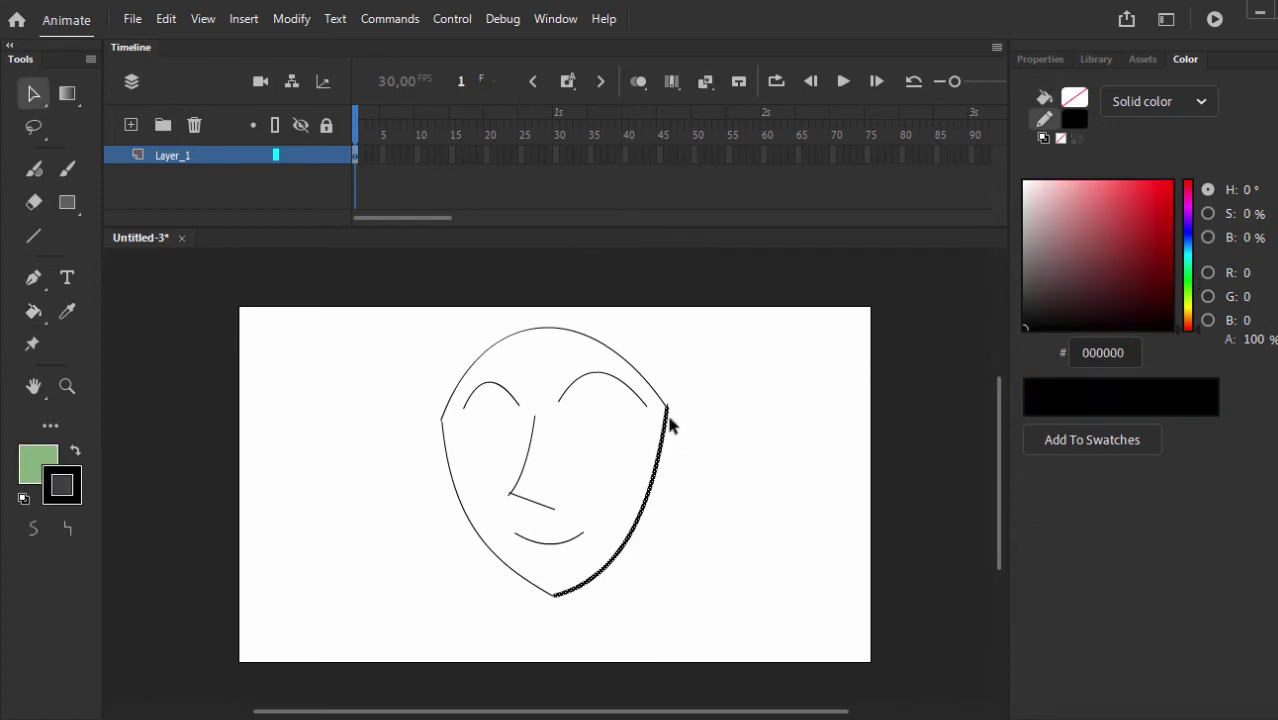
pyautogui.keyDown('shift'); pyautogui.click(673, 406); pyautogui.keyUp('shift')
pyautogui.click(462, 431)
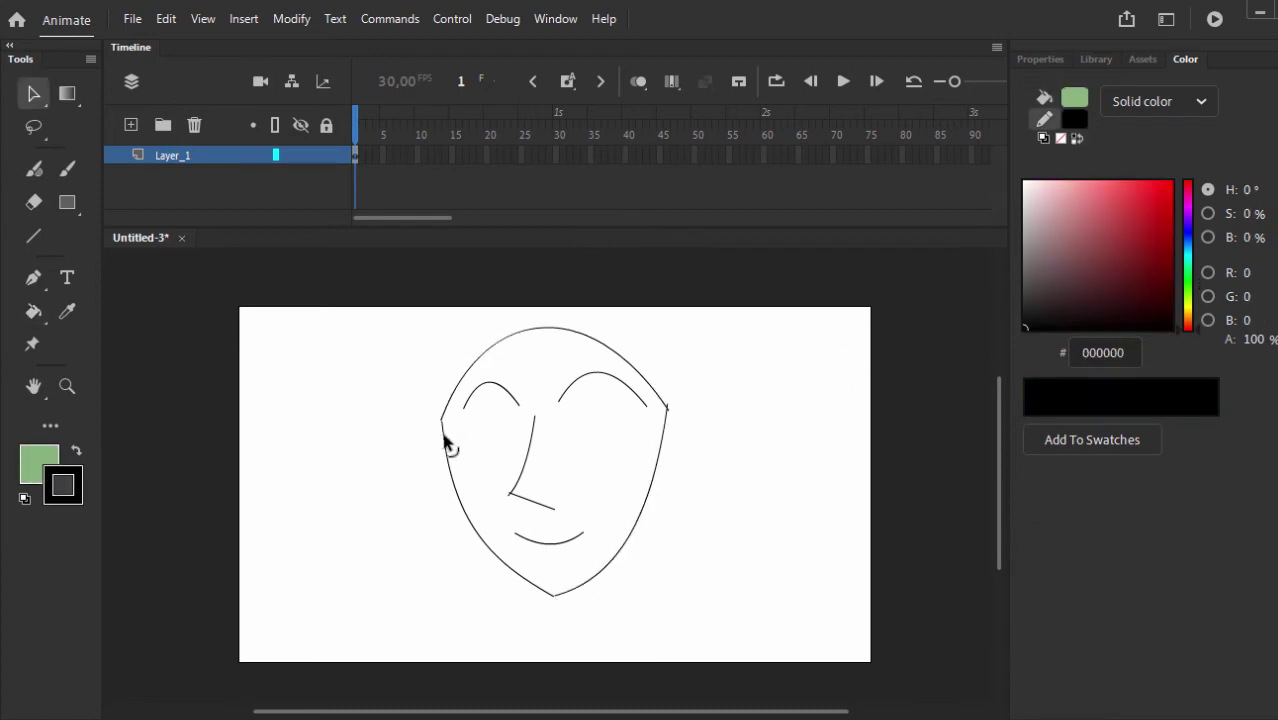
pyautogui.click(446, 436)
pyautogui.click(519, 390)
pyautogui.press('k')
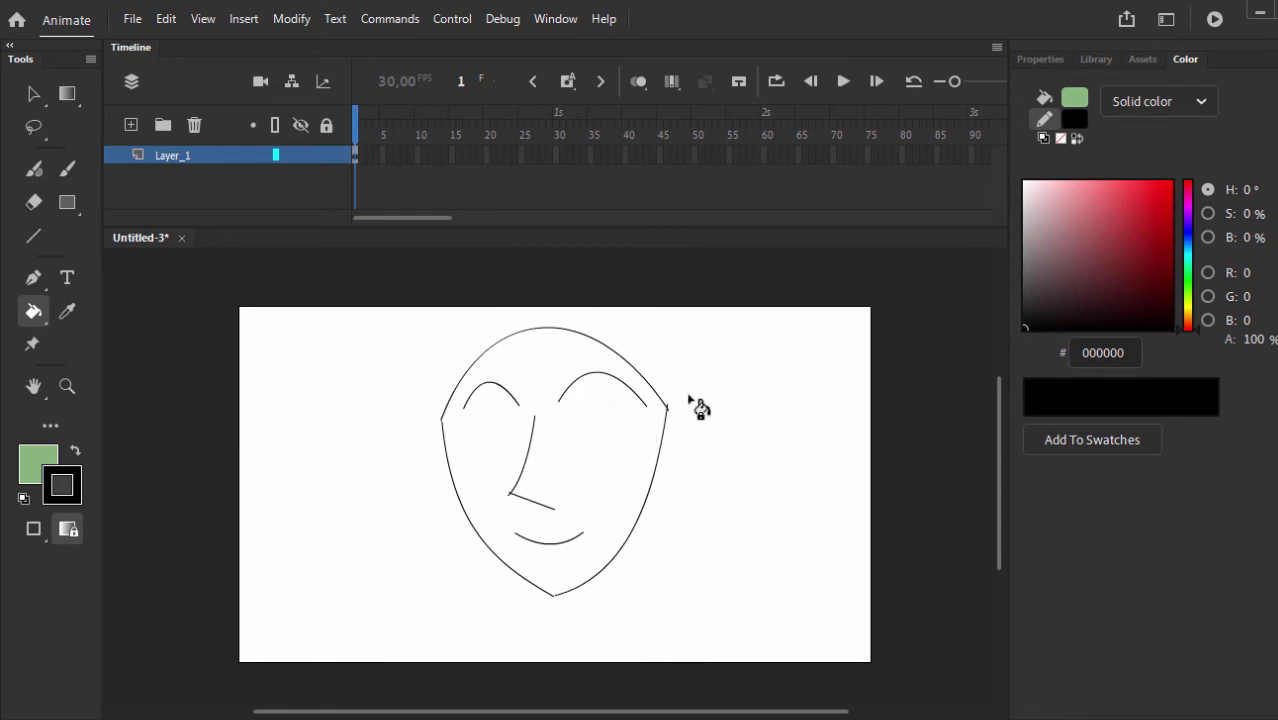
# Extend the upper end of the left cheek line past the head curve to close the gap at that corner.
pyautogui.press('z')
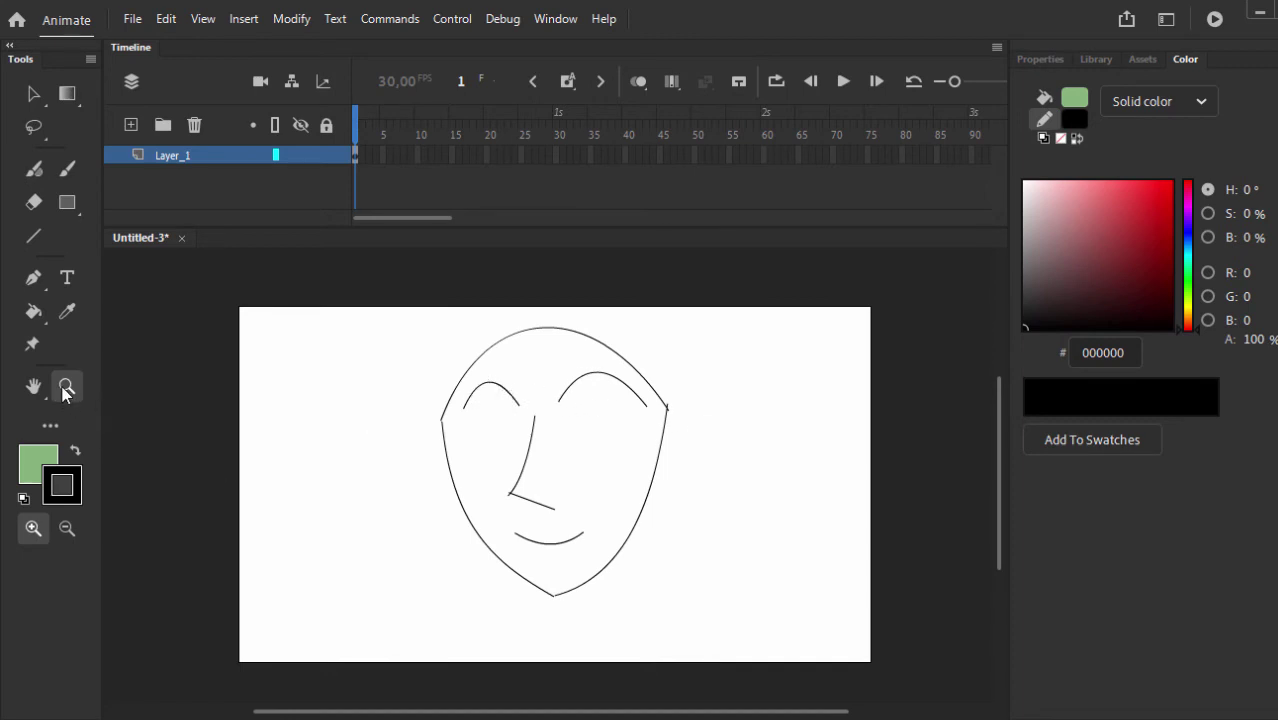
pyautogui.click(443, 414)
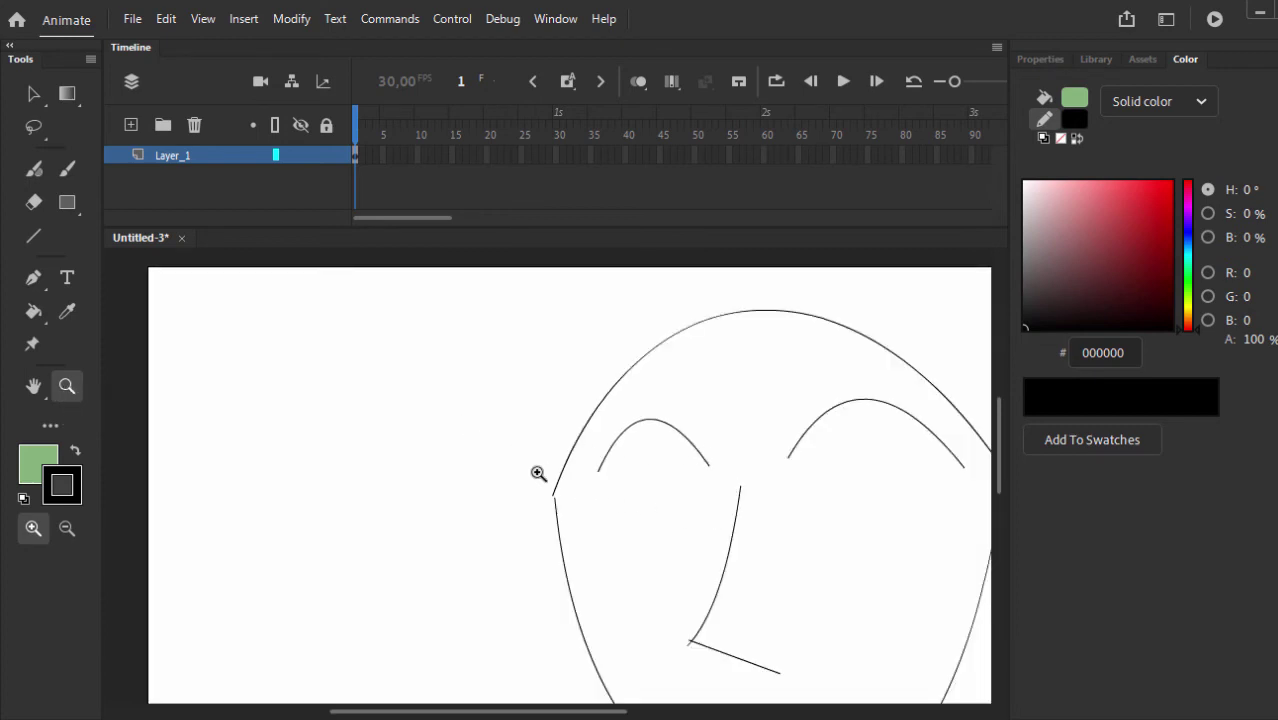
pyautogui.moveTo(530, 464); pyautogui.dragTo(598, 528)
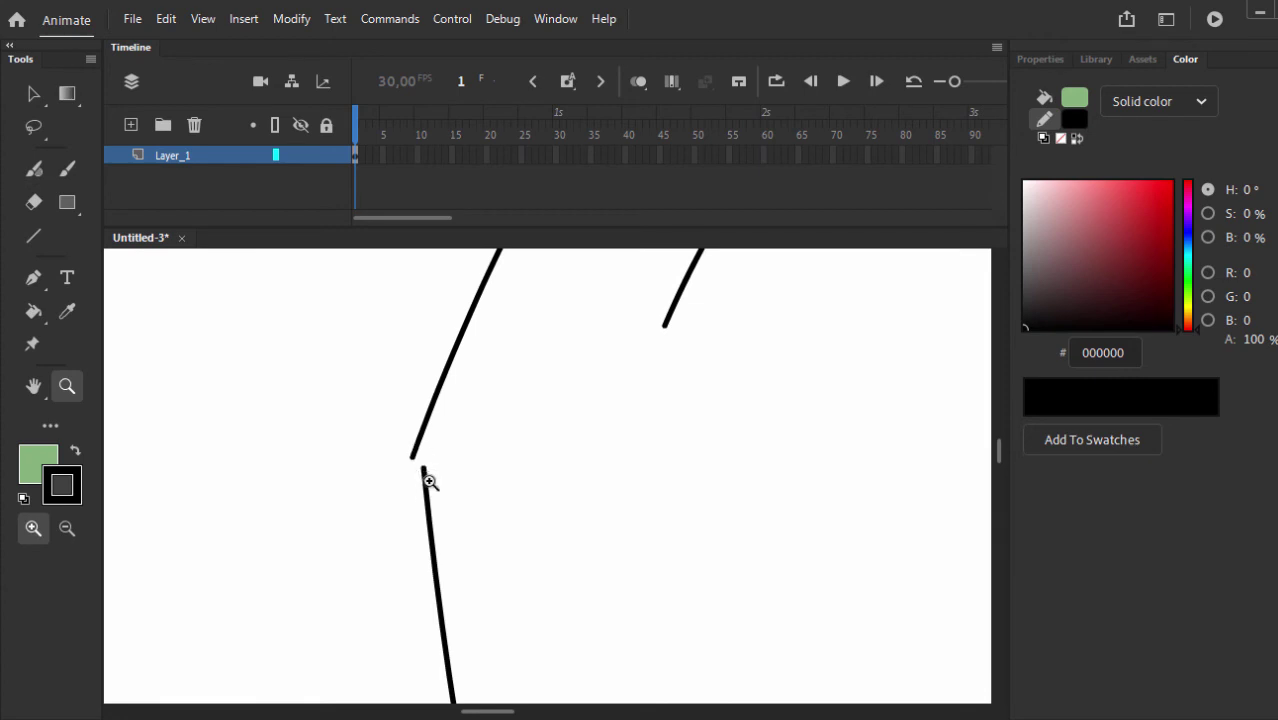
pyautogui.press('v')
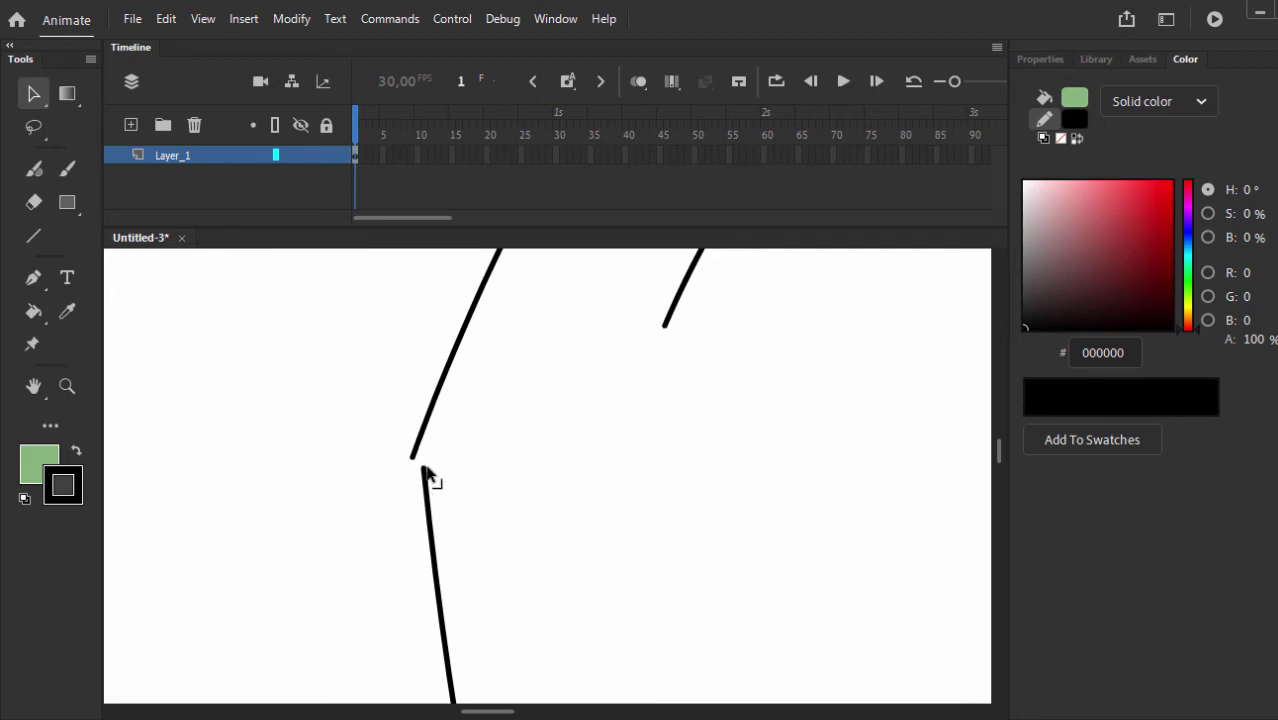
pyautogui.moveTo(424, 470); pyautogui.dragTo(417, 408)
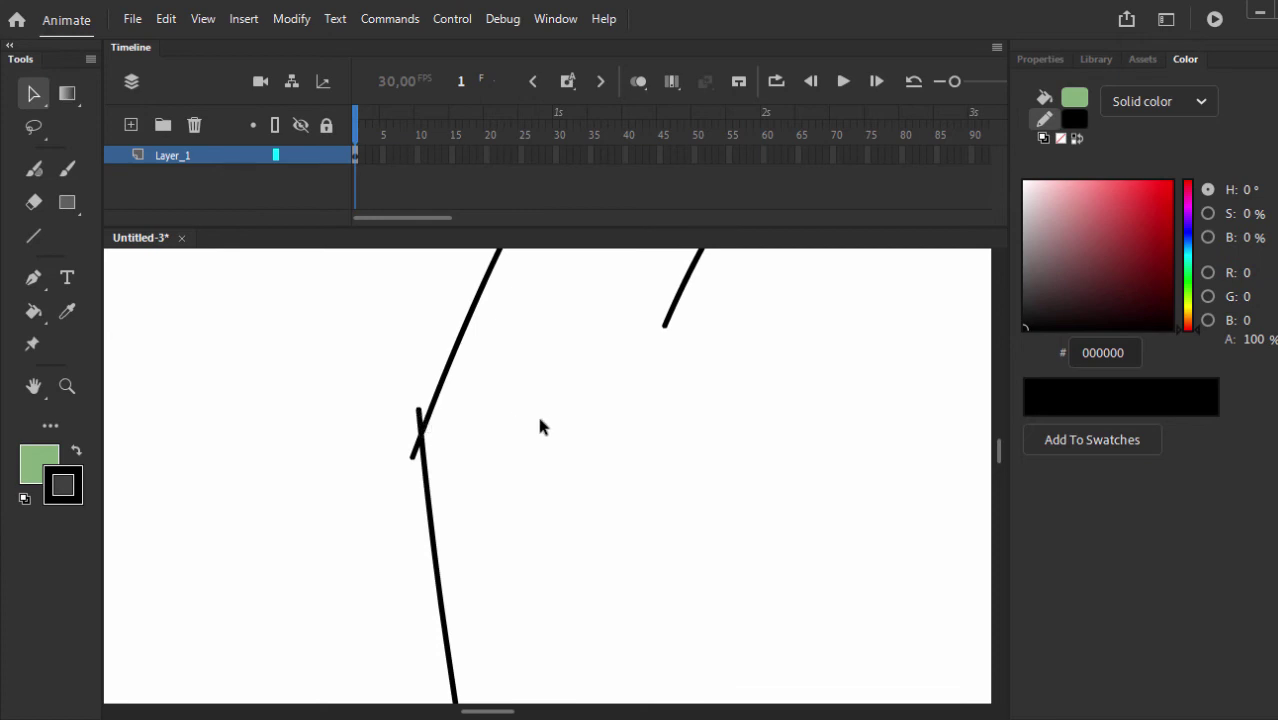
# Close the gap at the chin by making the two outline ends cross, and fill the face with green 87B37E.
pyautogui.hotkey('ctrl', '-')
pyautogui.hotkey('ctrl', '-')
pyautogui.hotkey('ctrl', '-')
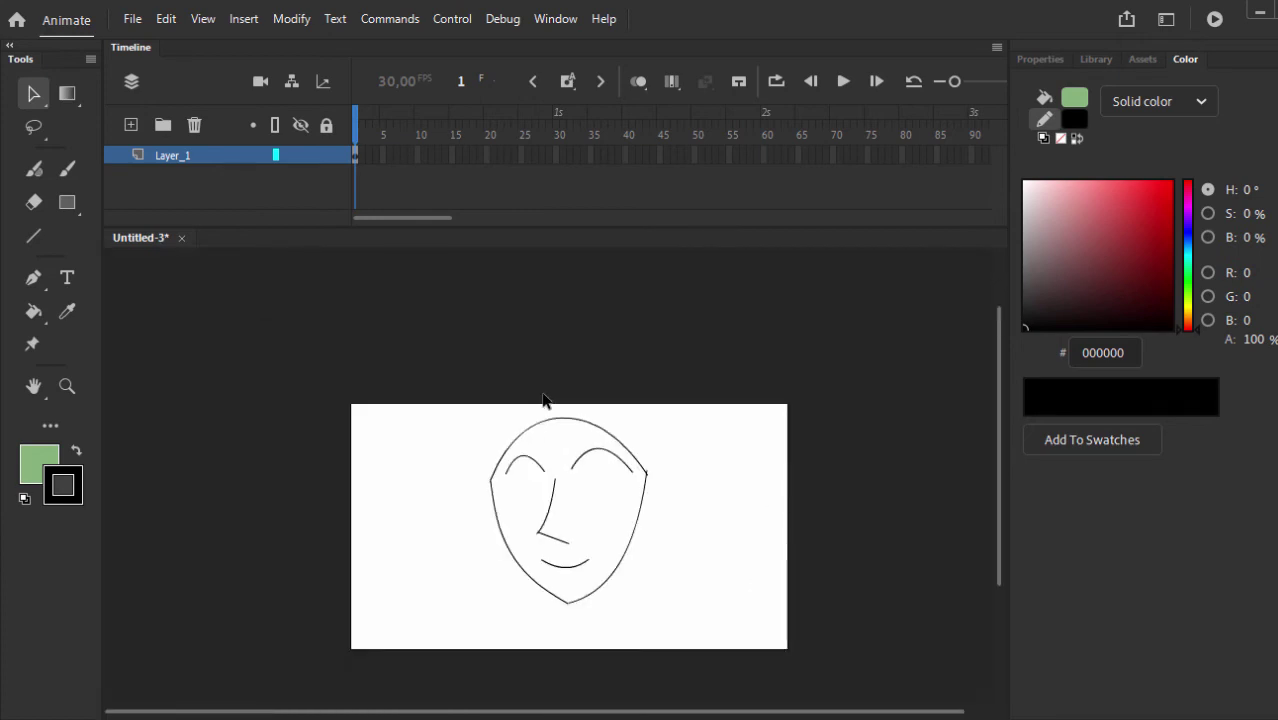
pyautogui.hotkey('ctrl', '=')
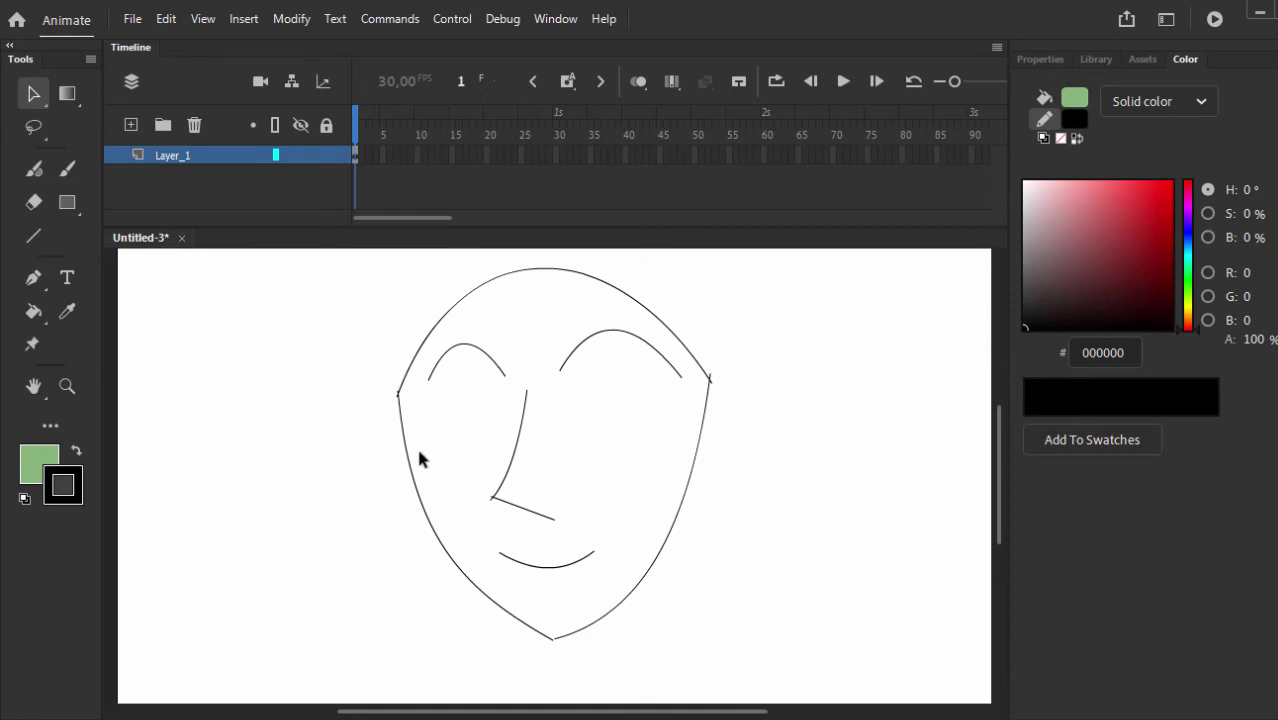
pyautogui.press('k')
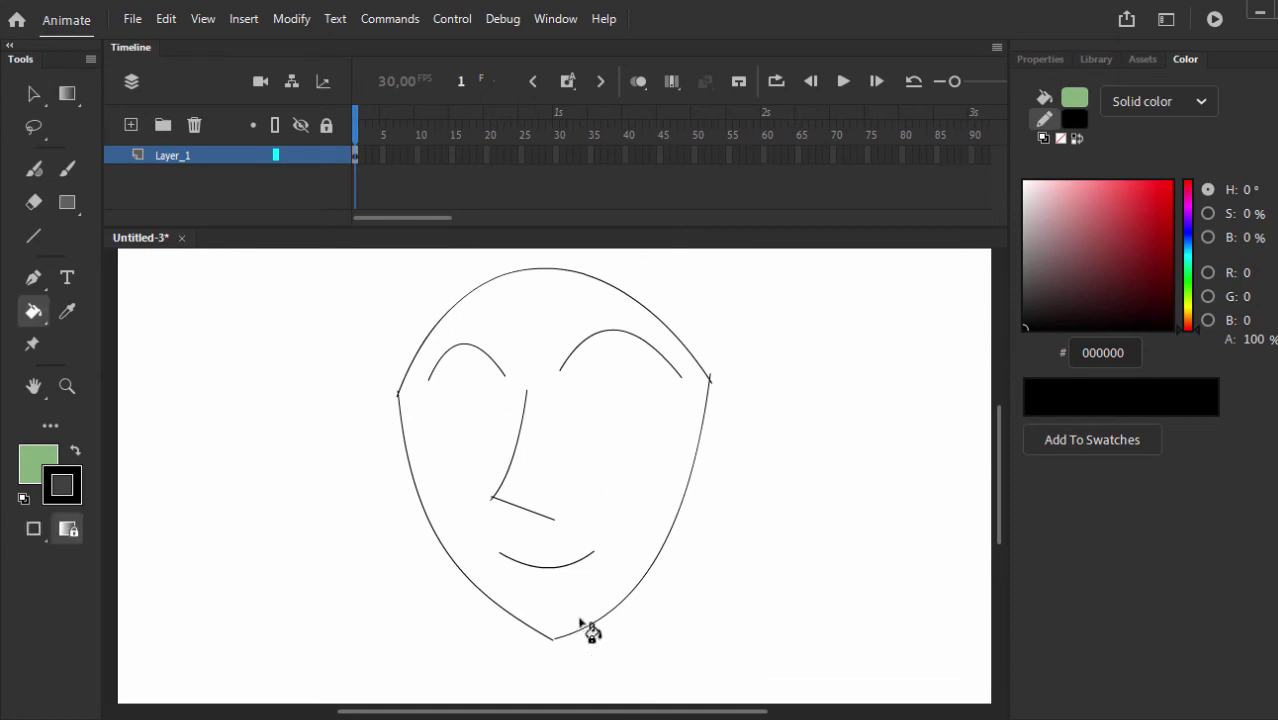
pyautogui.press('v')
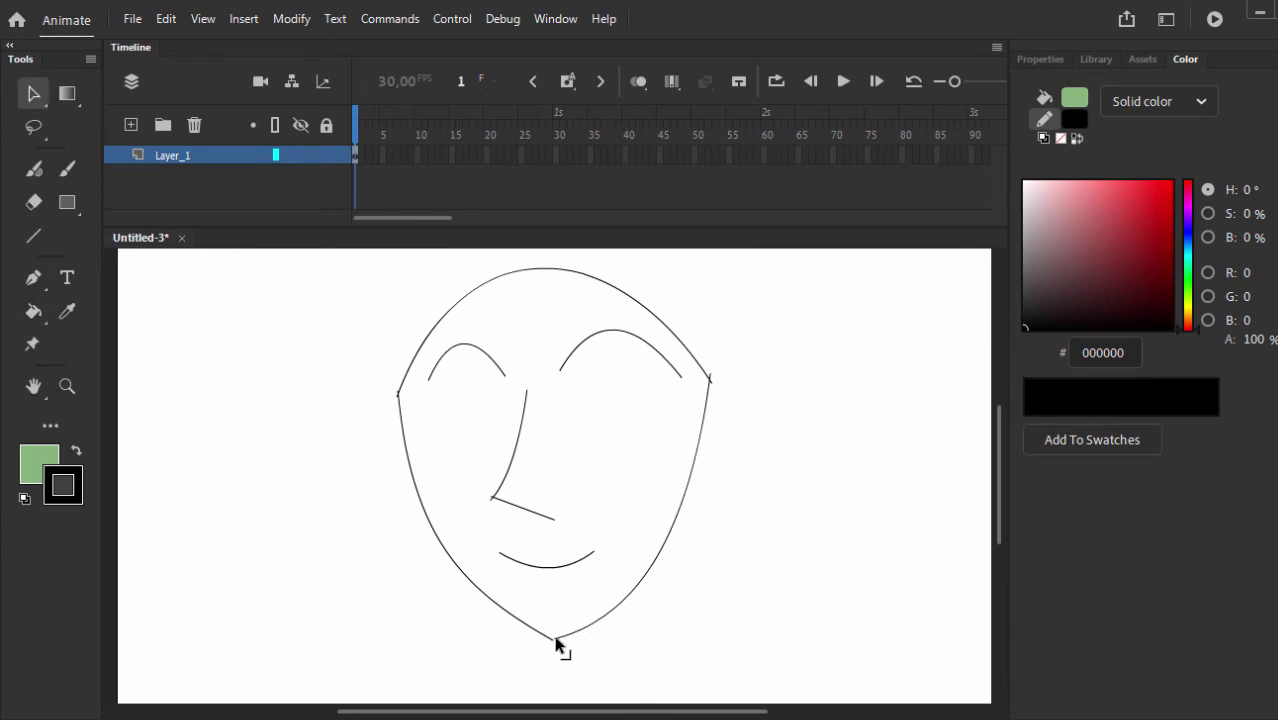
pyautogui.moveTo(555, 639); pyautogui.dragTo(551, 637)
pyautogui.press('k')
pyautogui.click(590, 610)
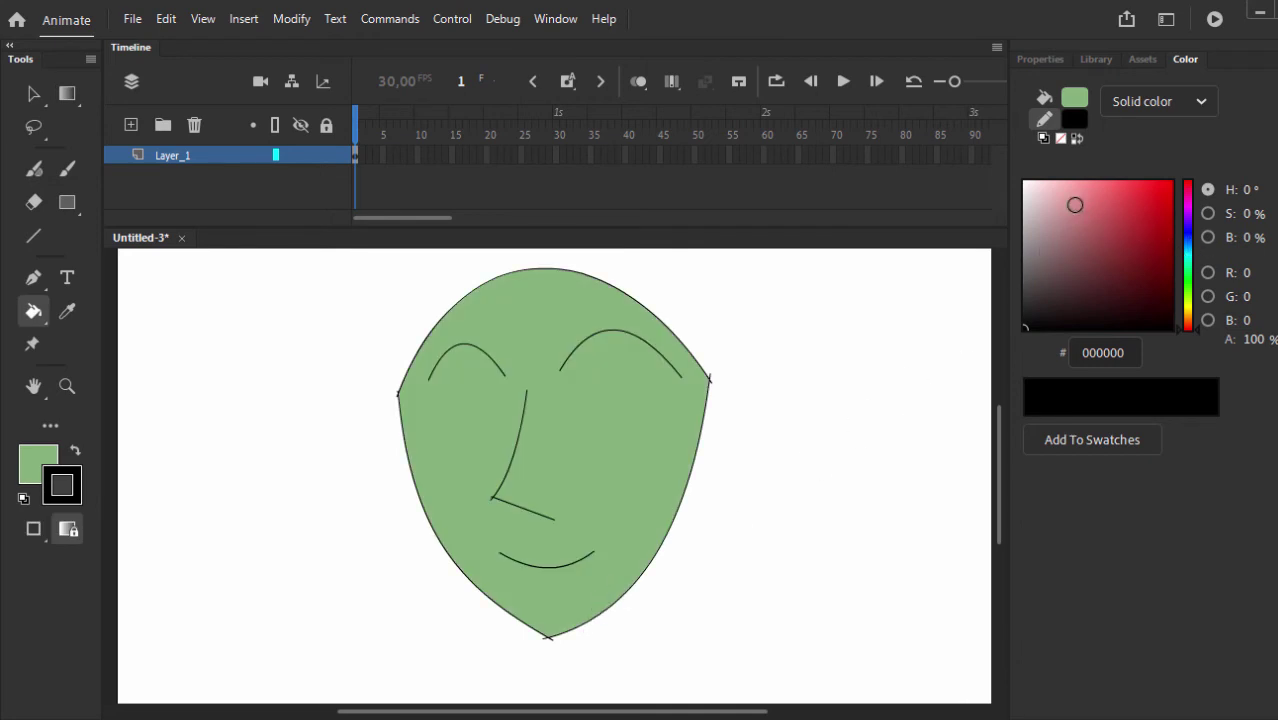
# Set the stroke colour to the pale yellow ECECC0.
pyautogui.moveTo(1188, 326); pyautogui.dragTo(1188, 303)
pyautogui.click(1050, 190)
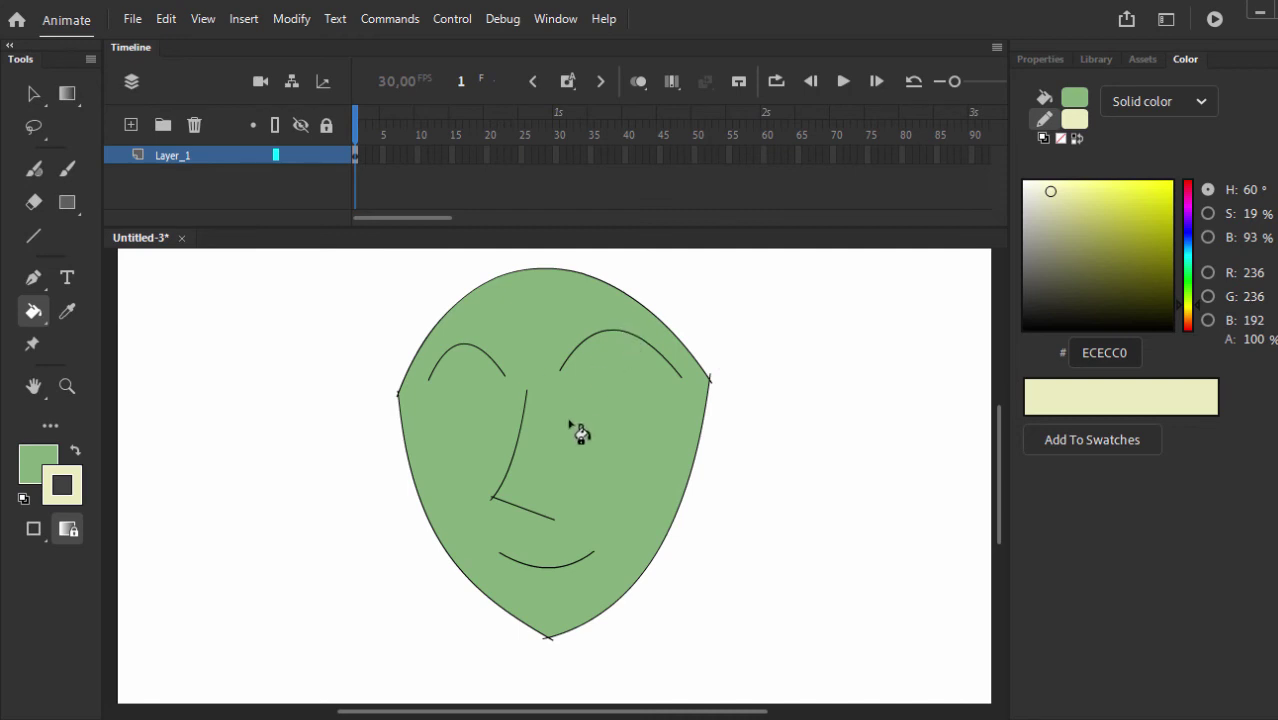
# Set the stroke colour to white FFFFFF and outline the right brow's underside with a short end line and a curve meeting its outer tip.
pyautogui.click(69, 492)
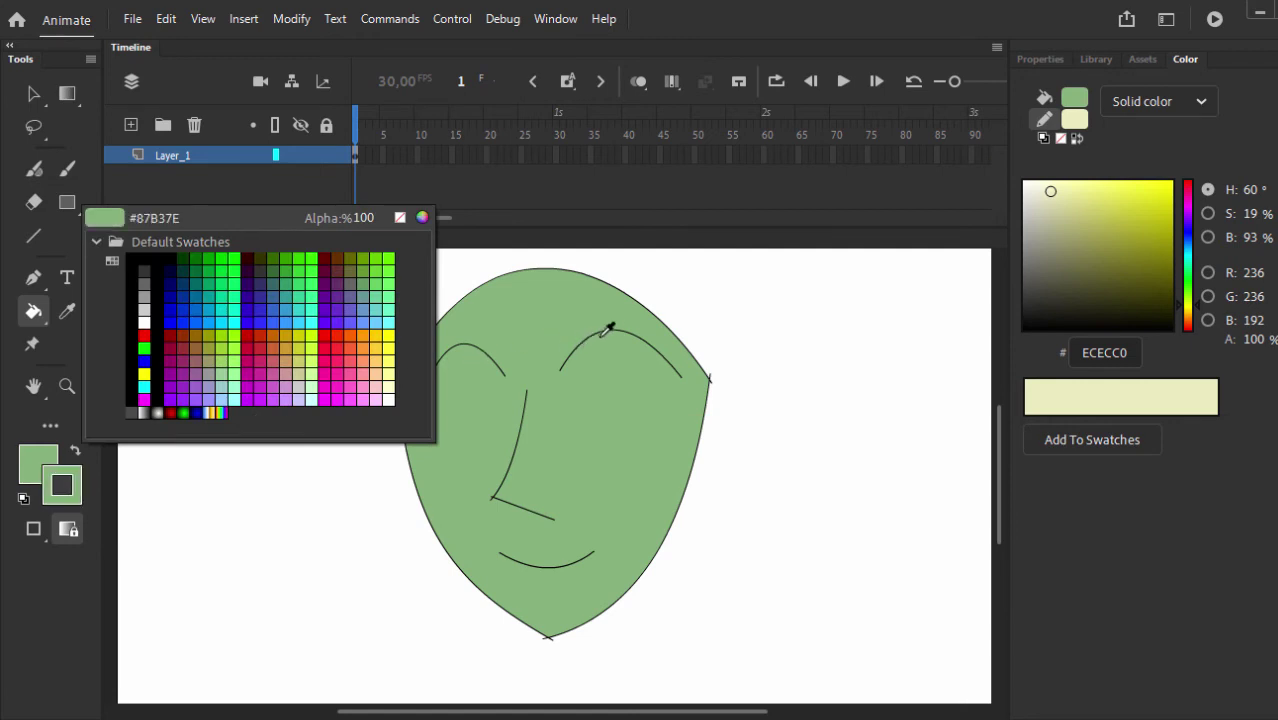
pyautogui.click(686, 304)
pyautogui.press('v')
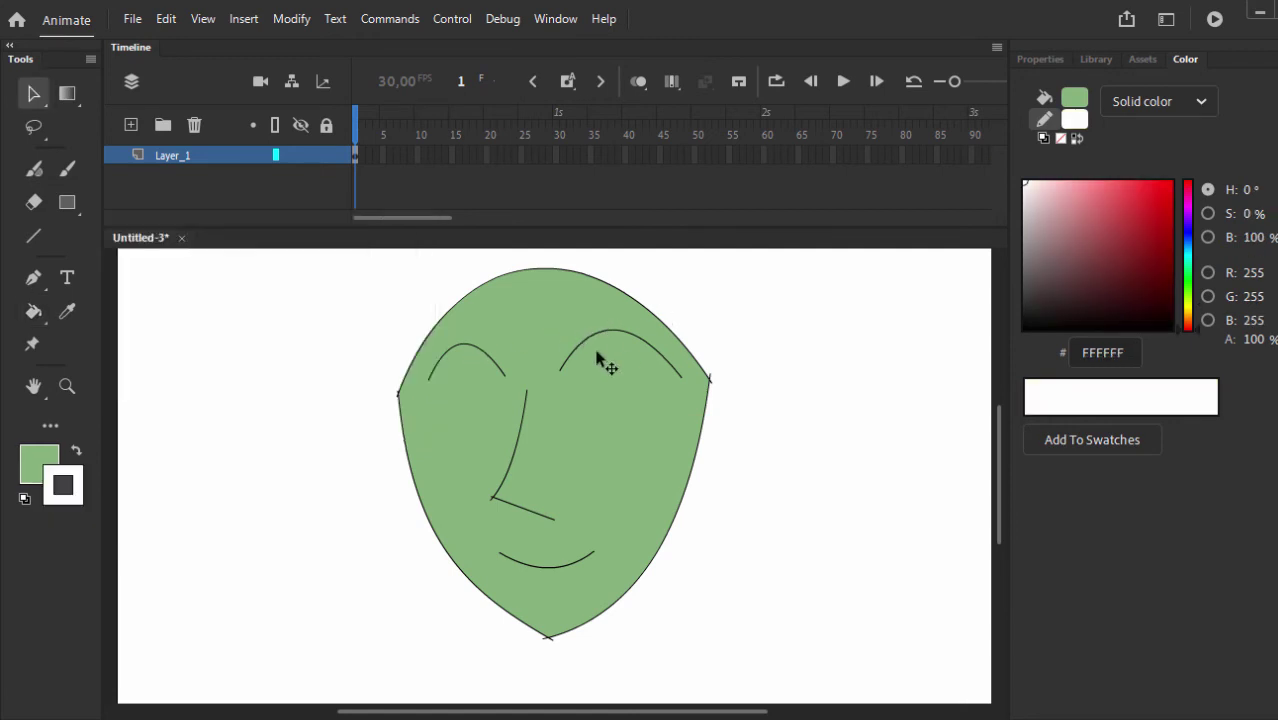
pyautogui.press('n')
pyautogui.moveTo(557, 362)
pyautogui.mouseDown()
pyautogui.moveTo(580, 383)
pyautogui.moveTo(685, 372)
pyautogui.moveTo(628, 350)
pyautogui.mouseUp()
pyautogui.press('v')
# Recolour the white lines under the right brow to black 000000.
pyautogui.hotkey('ctrl', 'a')
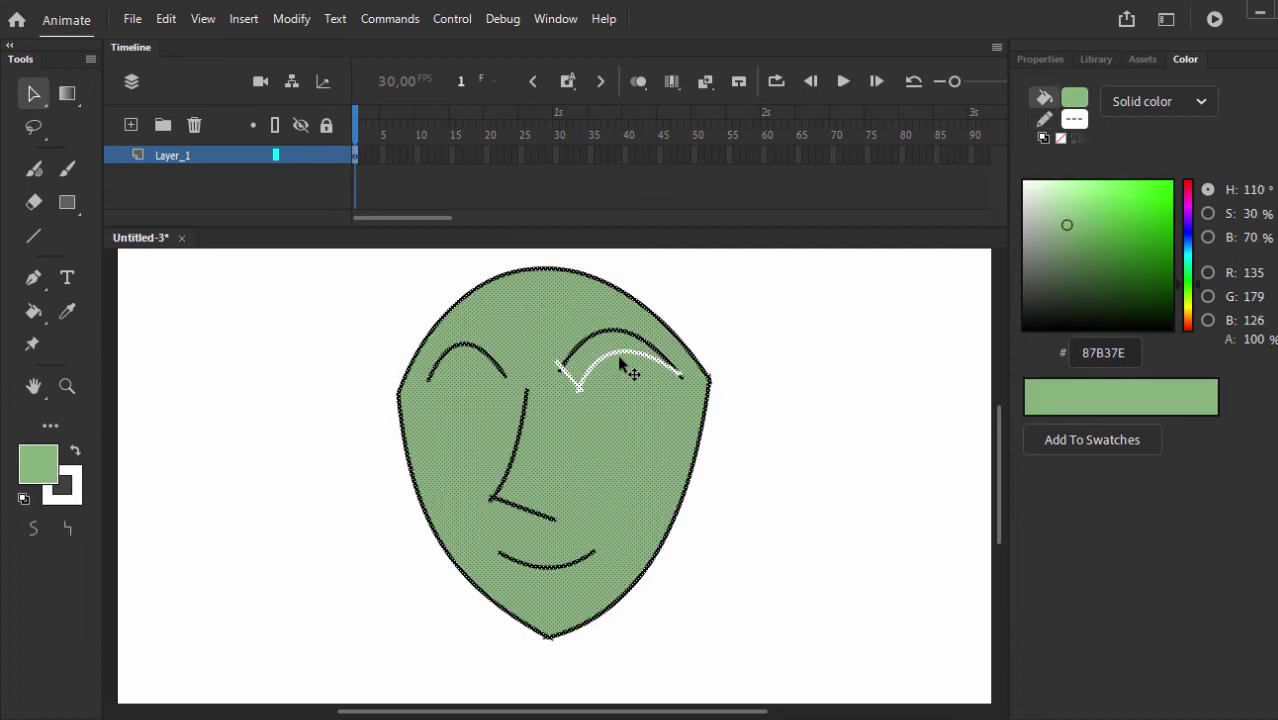
pyautogui.click(695, 318)
pyautogui.click(629, 349)
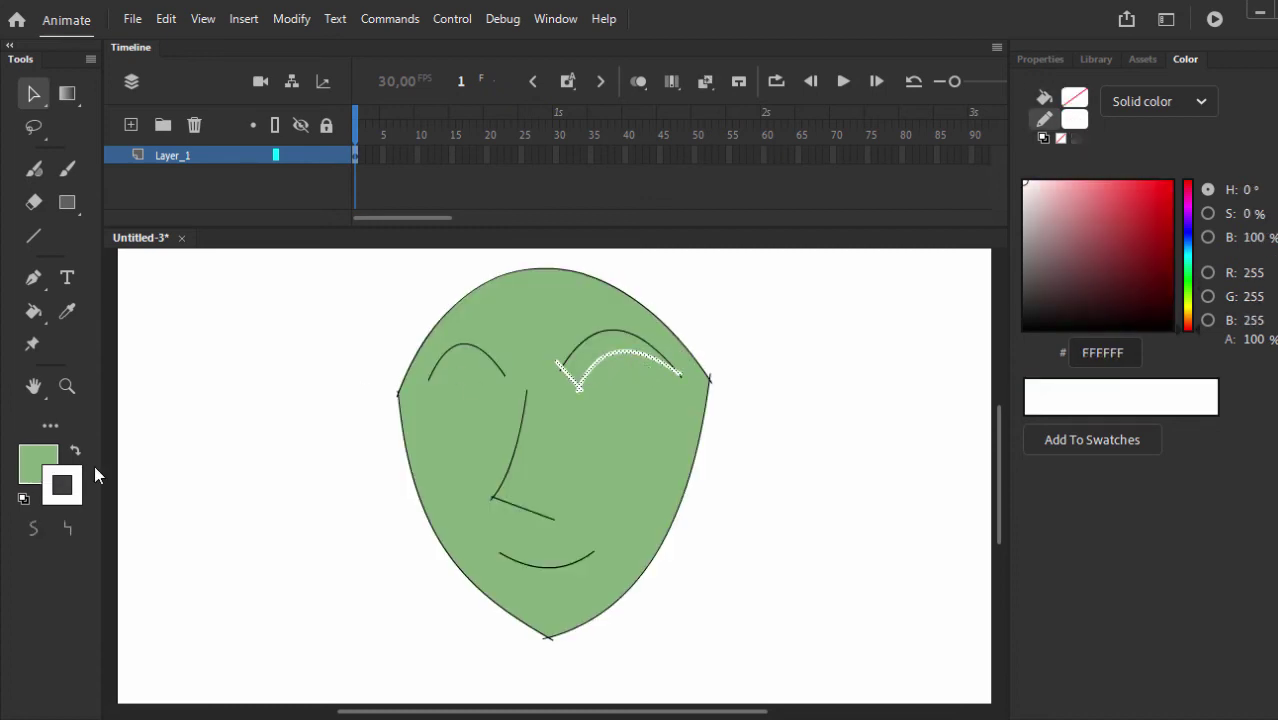
pyautogui.click(63, 487)
pyautogui.click(134, 262)
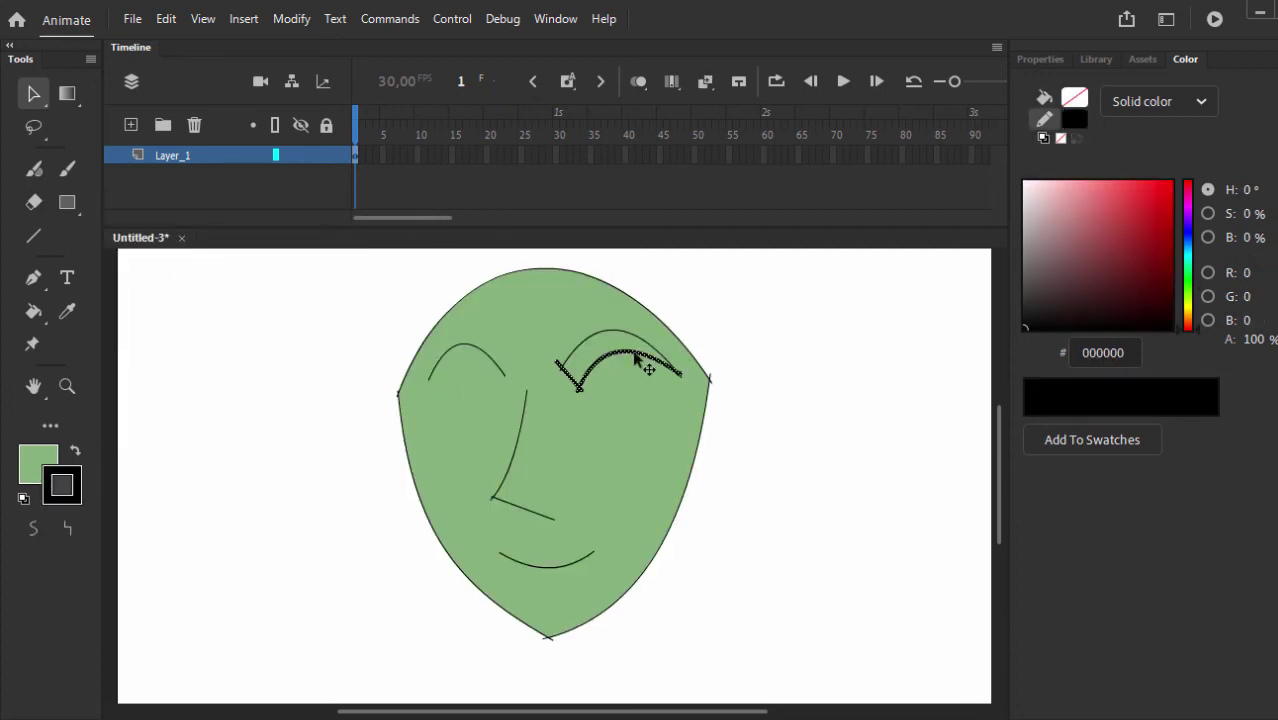
pyautogui.click(713, 358)
pyautogui.click(676, 373)
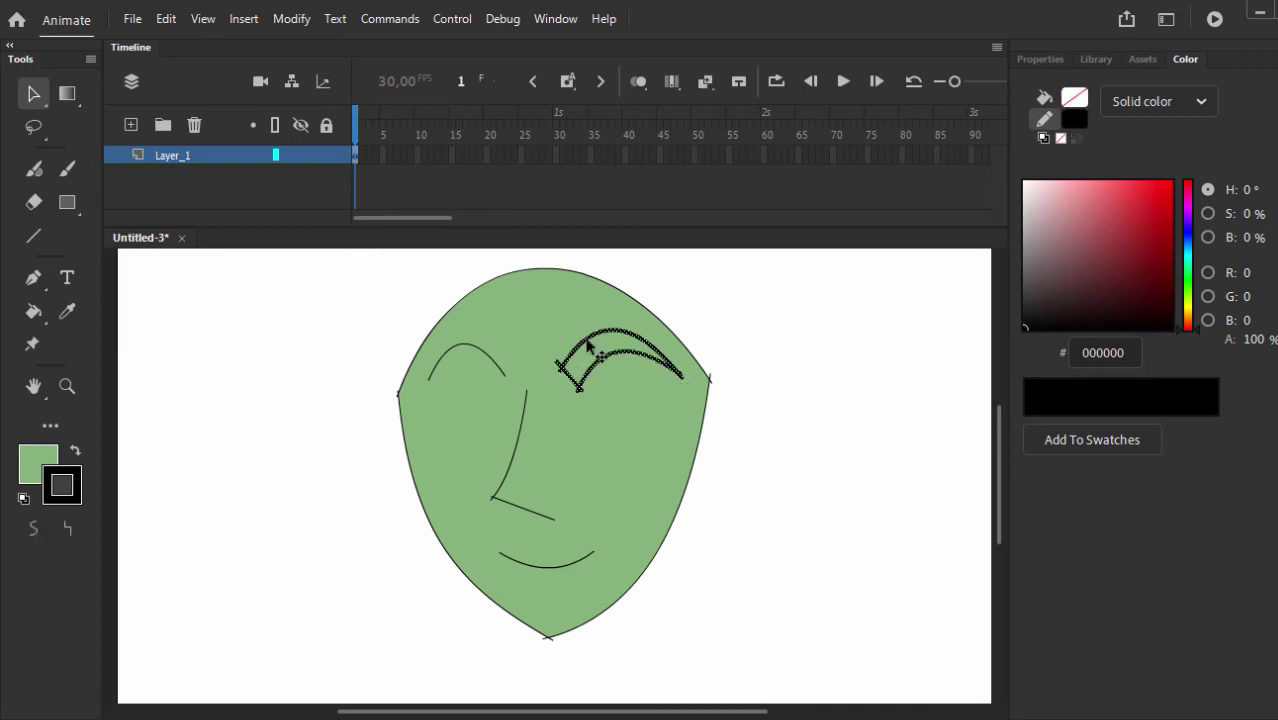
pyautogui.click(733, 343)
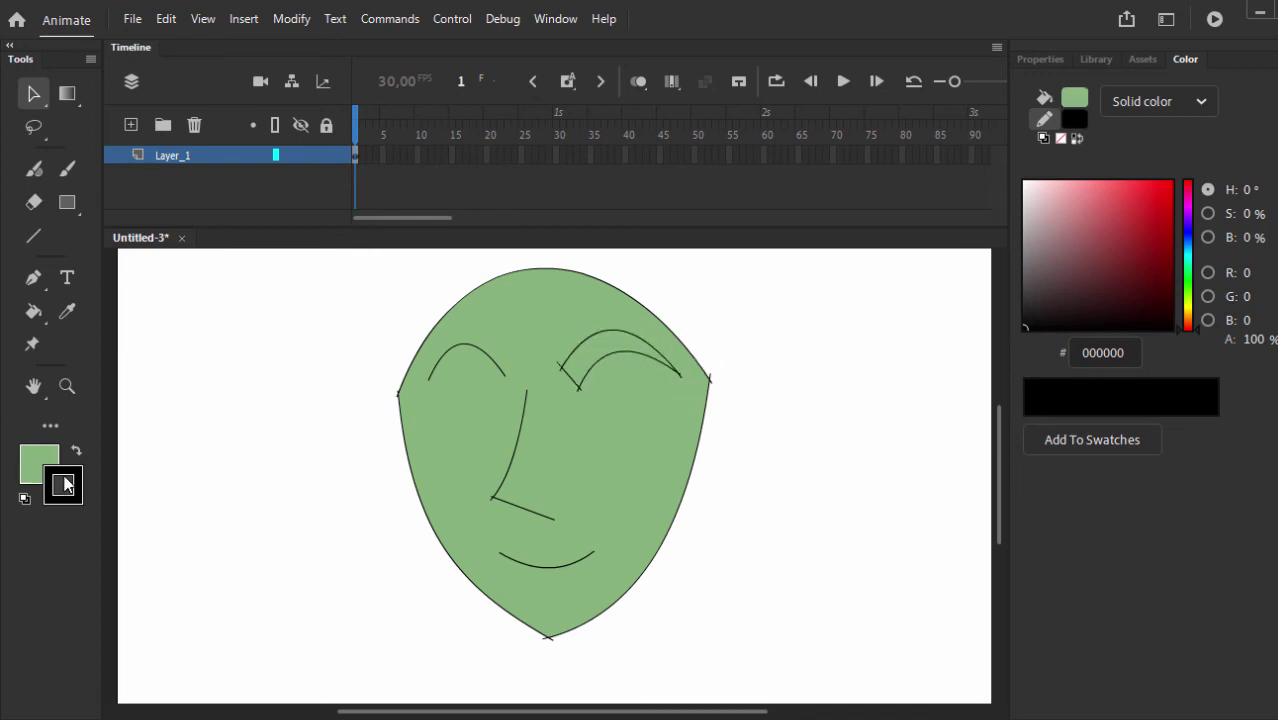
# Set the fill colour to black 000000 and fill the enclosed right brow shape with the Paint Bucket.
pyautogui.click(40, 465)
pyautogui.click(153, 266)
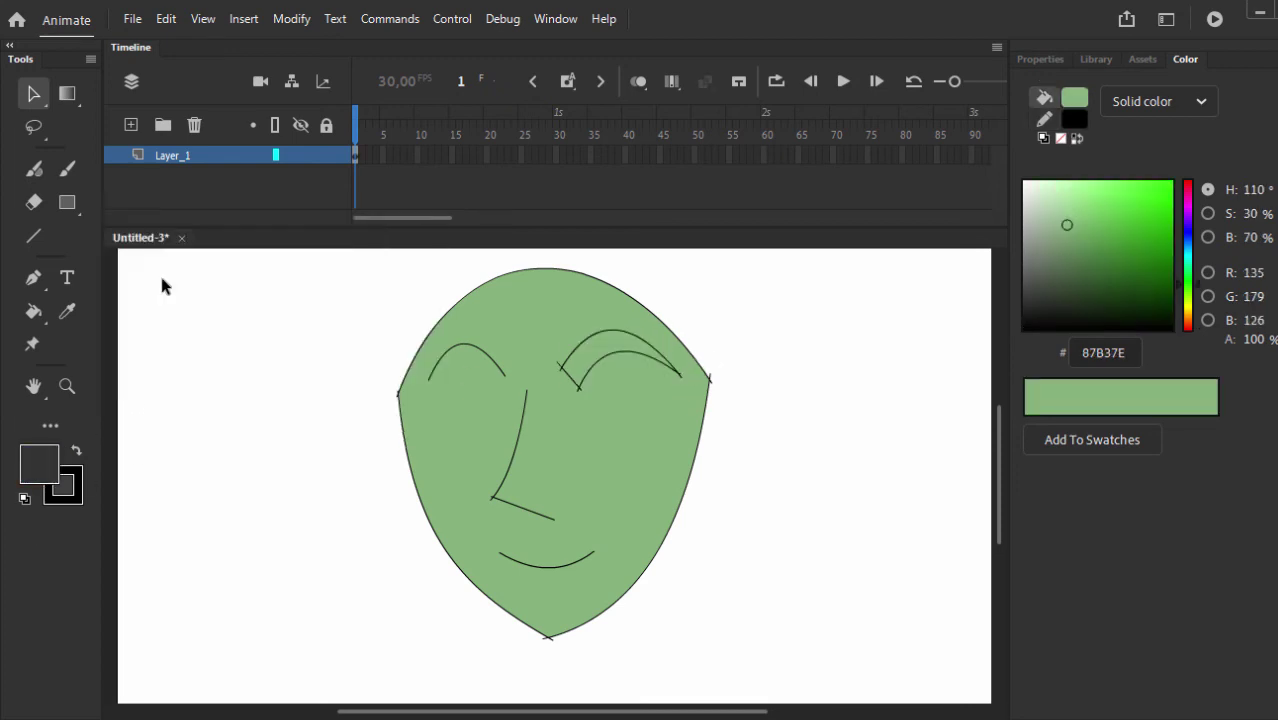
pyautogui.click(58, 466)
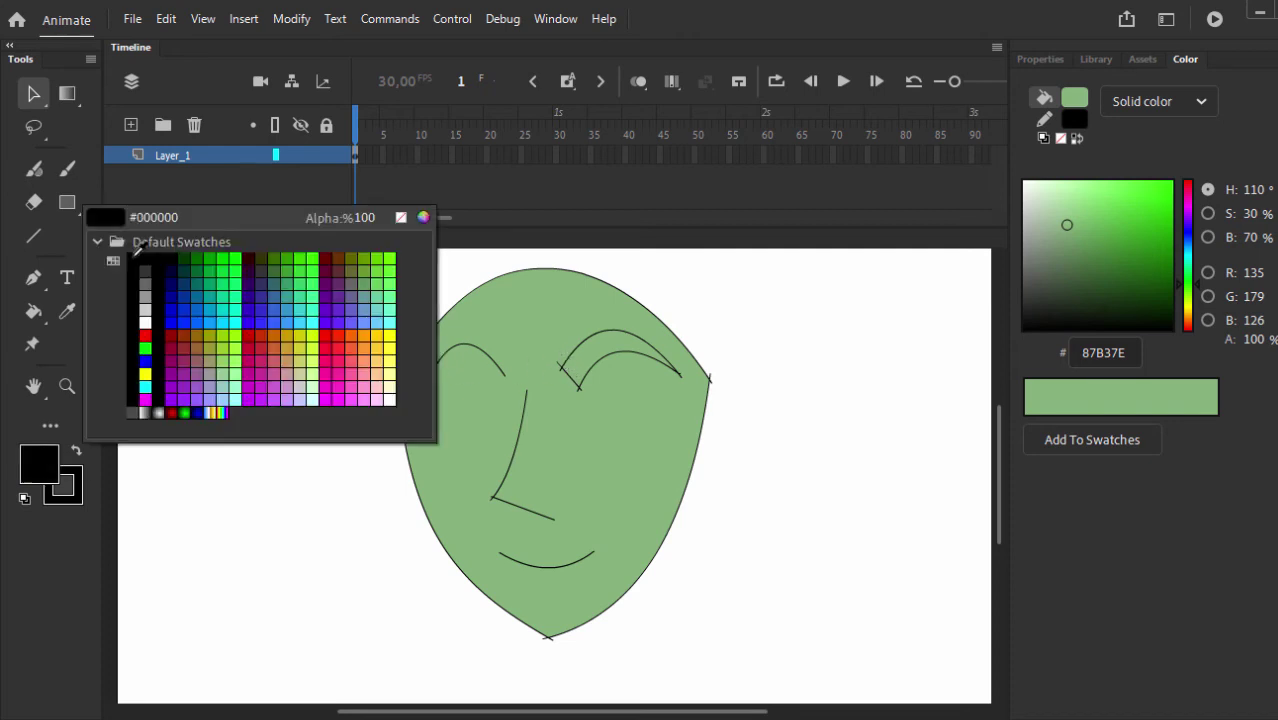
pyautogui.click(141, 259)
pyautogui.press('k')
pyautogui.click(598, 356)
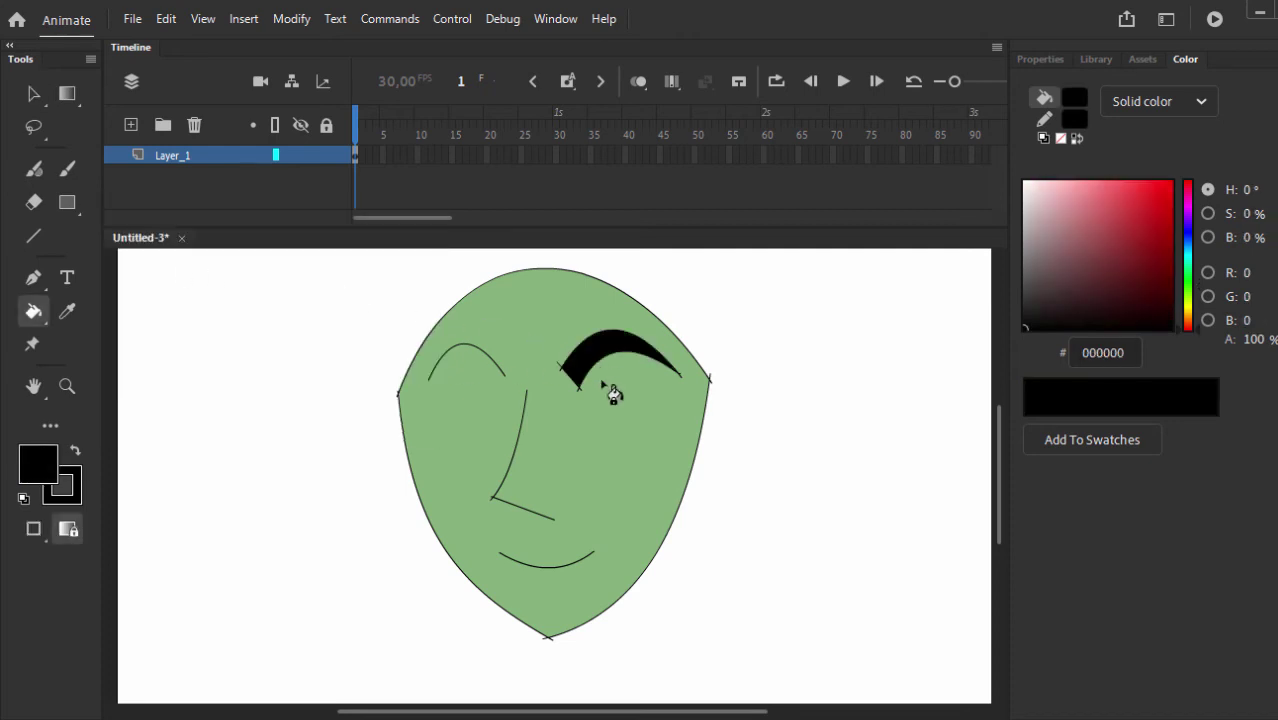
# Close the left brow with a short inner line and a curved underside, and fill the shape with black.
pyautogui.press('n')
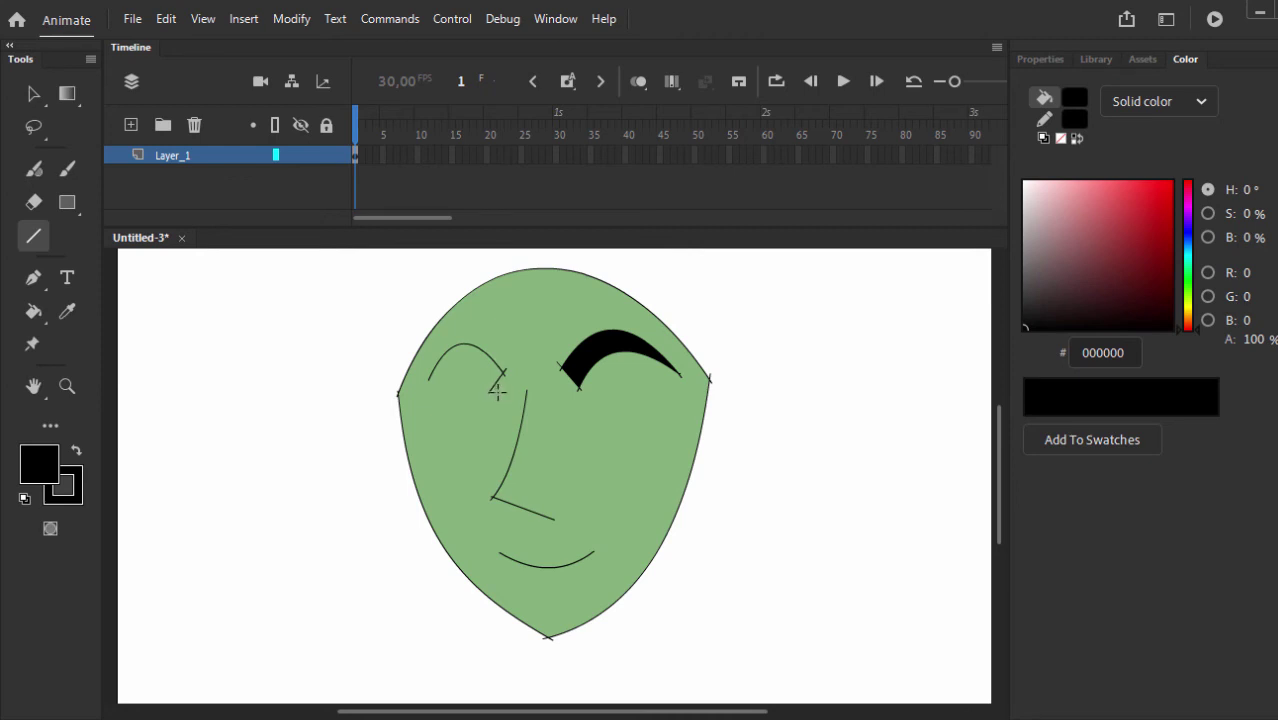
pyautogui.moveTo(450, 378)
pyautogui.mouseDown()
pyautogui.moveTo(428, 376)
pyautogui.moveTo(476, 371)
pyautogui.moveTo(474, 360)
pyautogui.mouseUp()
pyautogui.press('v')
pyautogui.press('k')
pyautogui.click(496, 379)
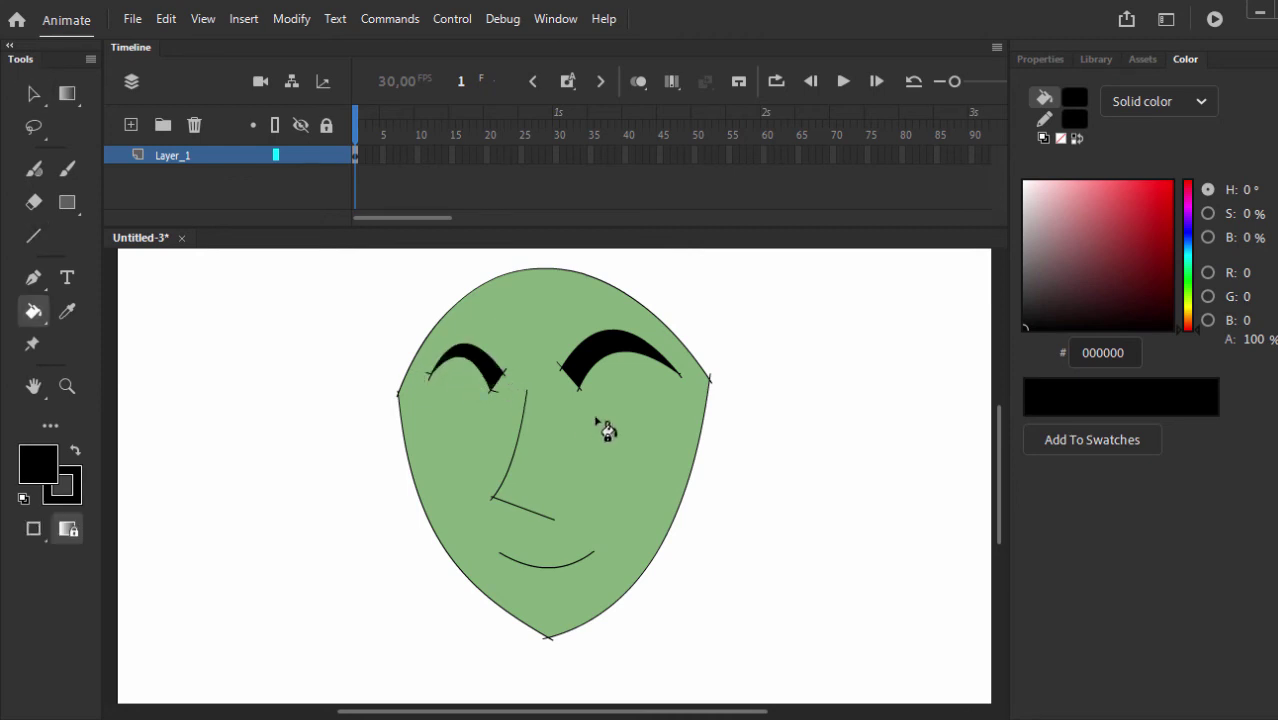
# Close the nose's underside into a triangle with two more lines and fill it with light green 94CE5E.
pyautogui.press('v')
pyautogui.press('n')
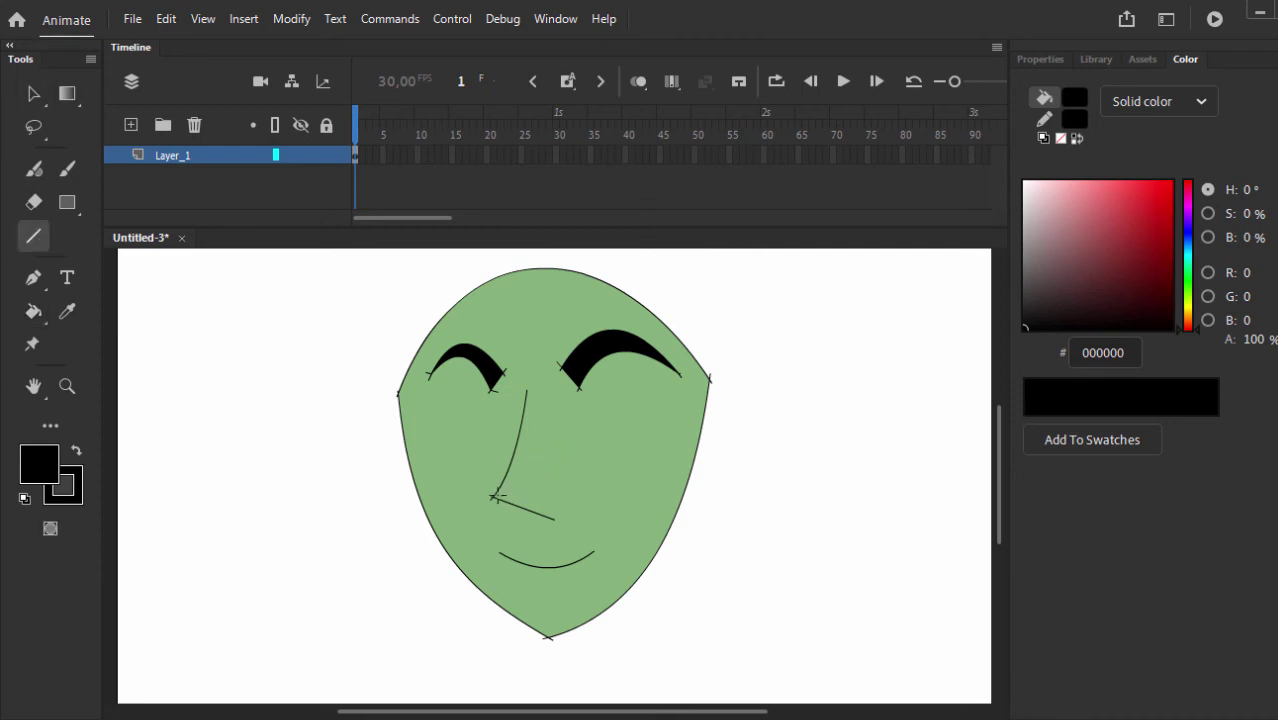
pyautogui.moveTo(491, 497)
pyautogui.mouseDown()
pyautogui.moveTo(575, 502)
pyautogui.moveTo(541, 519)
pyautogui.mouseUp()
pyautogui.moveTo(1078, 201); pyautogui.dragTo(1104, 209)
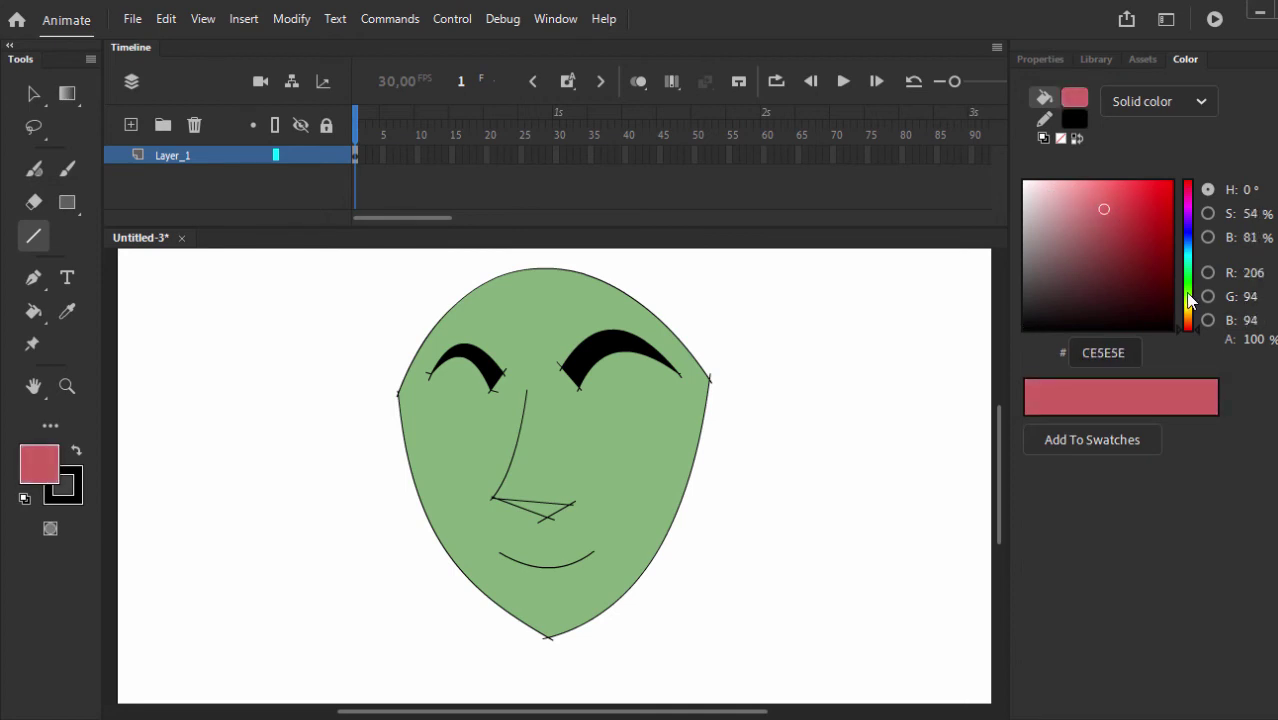
pyautogui.moveTo(1190, 300); pyautogui.dragTo(1190, 292)
pyautogui.moveTo(1080, 209)
pyautogui.mouseDown()
pyautogui.moveTo(1053, 217)
pyautogui.moveTo(1058, 228)
pyautogui.moveTo(1069, 209)
pyautogui.moveTo(1104, 209)
pyautogui.mouseUp()
pyautogui.press('k')
pyautogui.click(547, 510)
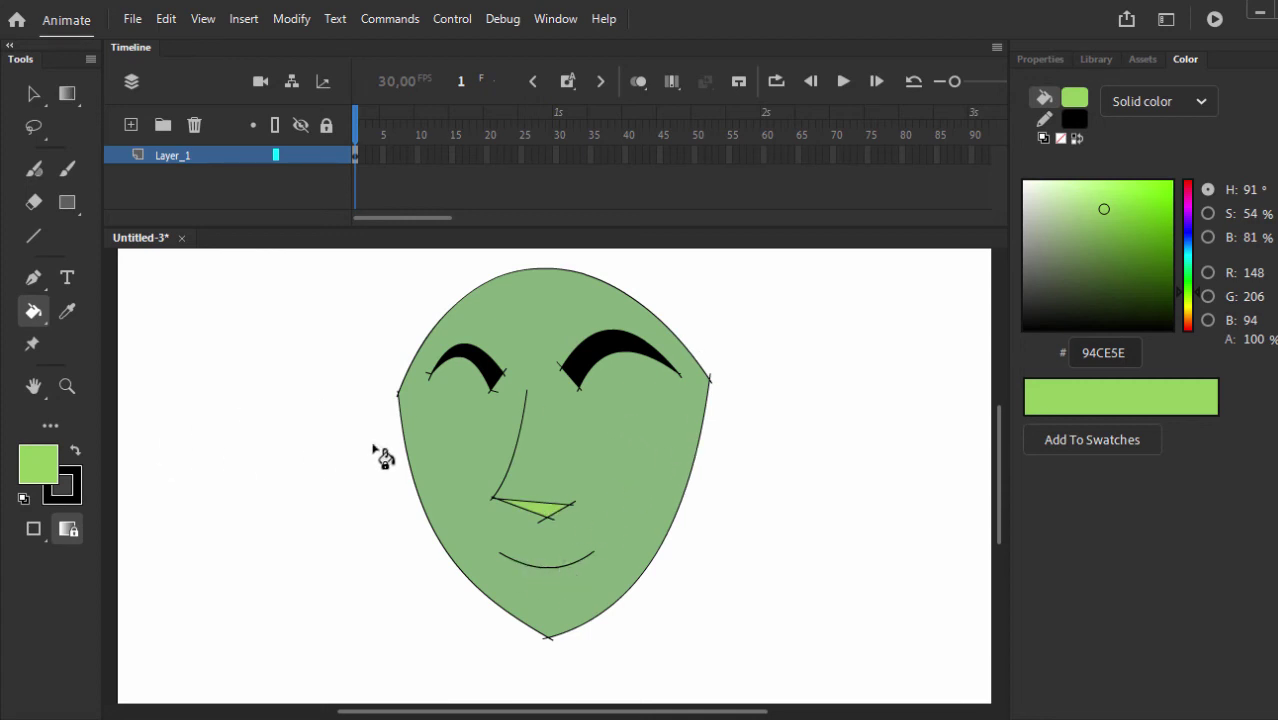
# Set the stroke colour to blue 0066FF and draw a shading line inside the right cheek, bent to follow the face outline.
pyautogui.click(70, 490)
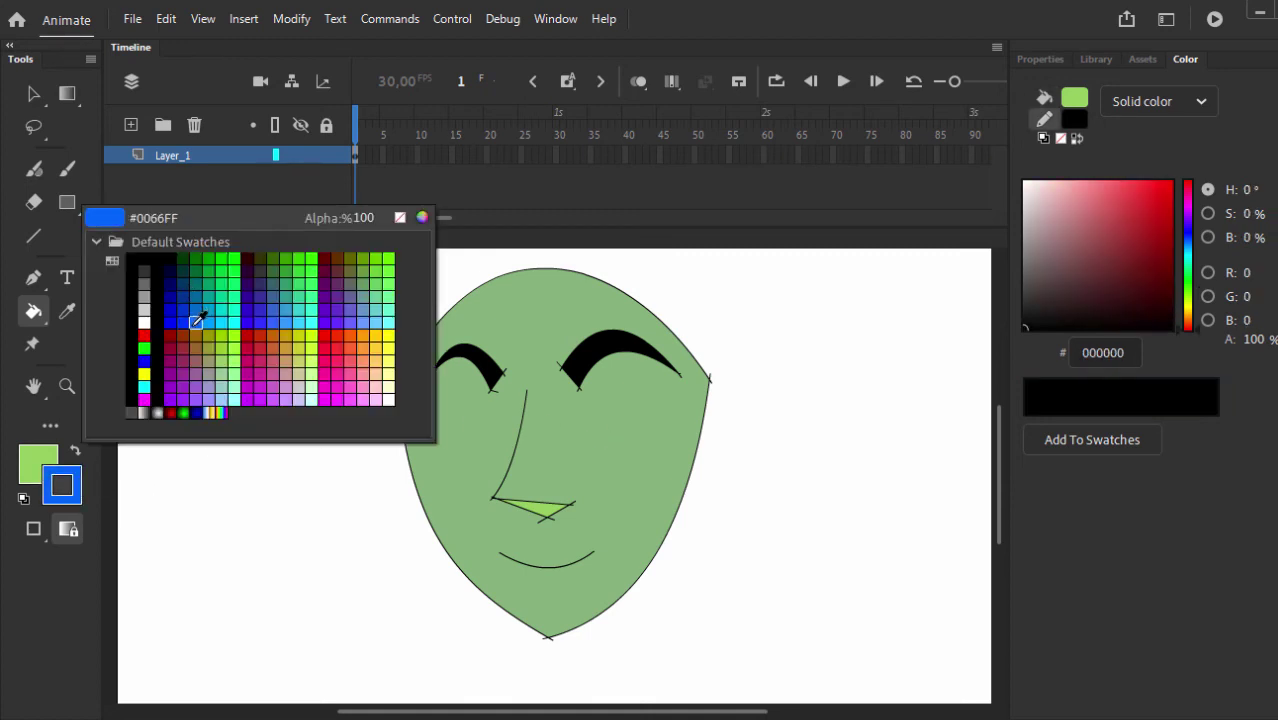
pyautogui.click(196, 321)
pyautogui.press('n')
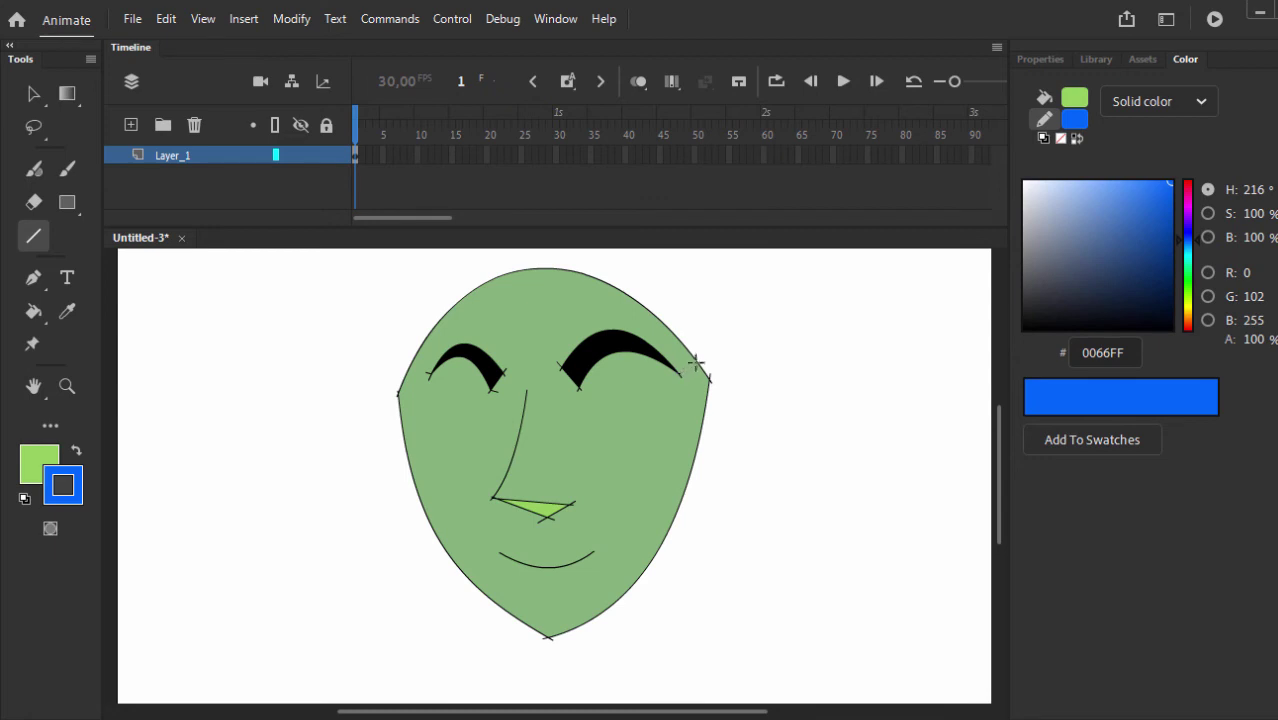
pyautogui.moveTo(696, 362)
pyautogui.mouseDown()
pyautogui.moveTo(648, 491)
pyautogui.moveTo(558, 641)
pyautogui.mouseUp()
pyautogui.press('v')
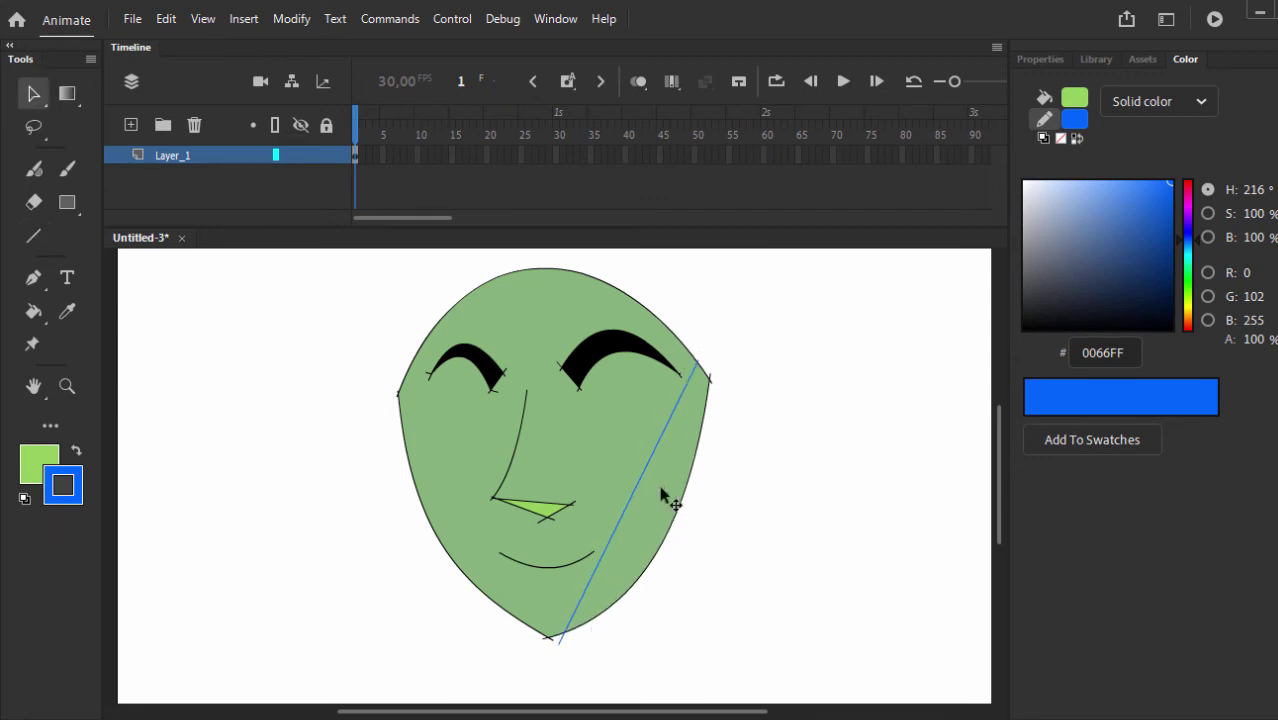
pyautogui.moveTo(652, 458); pyautogui.dragTo(670, 514)
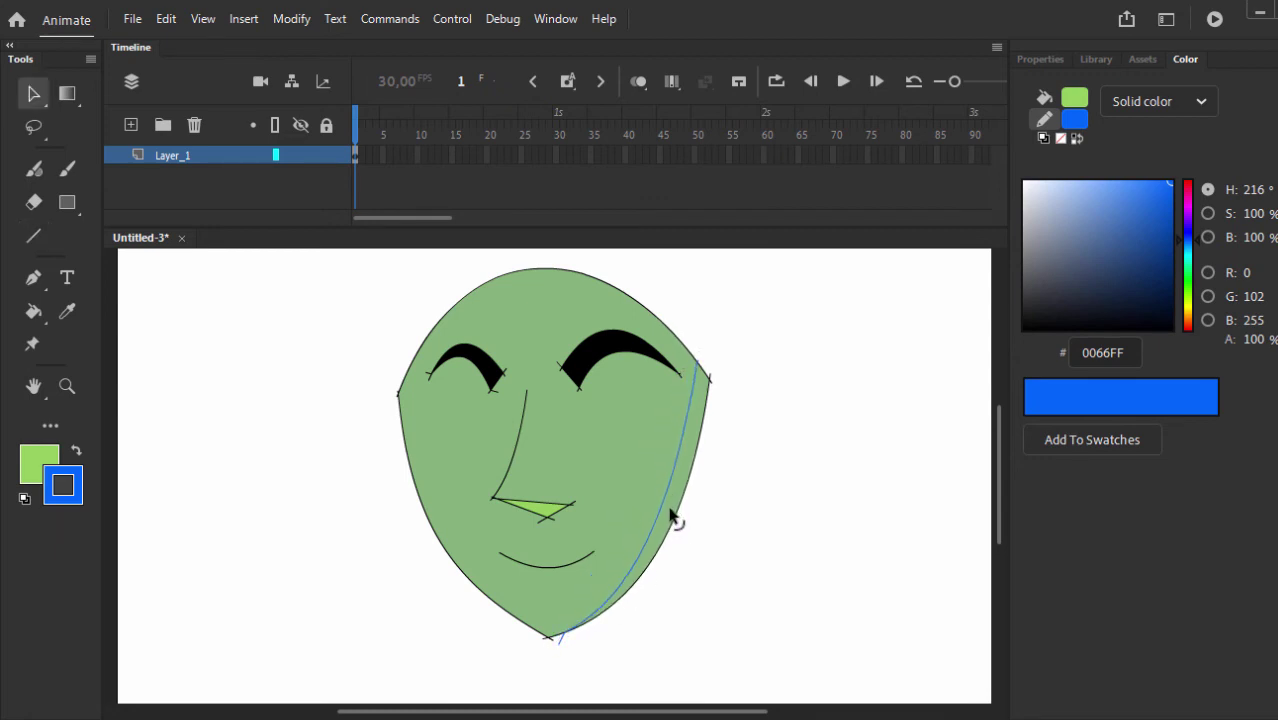
# Darken the fill of the strip along the right cheek to 59% brightness, green 72976A.
pyautogui.click(696, 430)
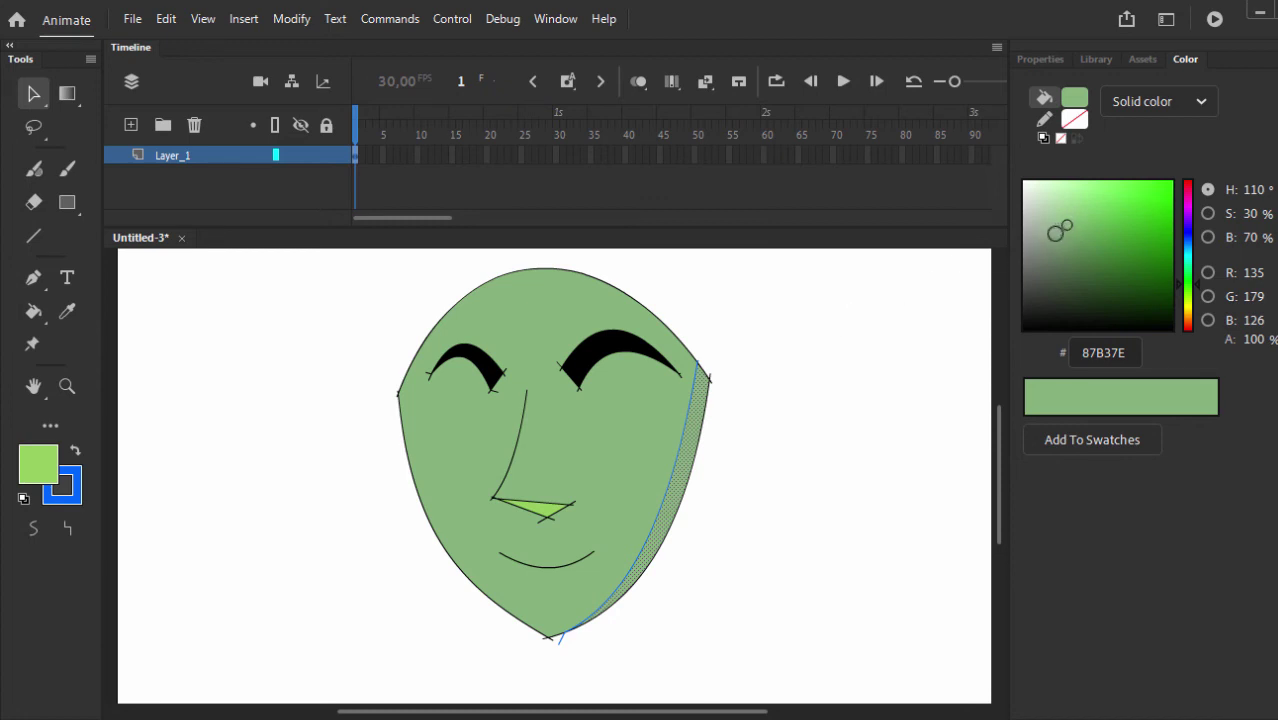
pyautogui.click(1208, 237)
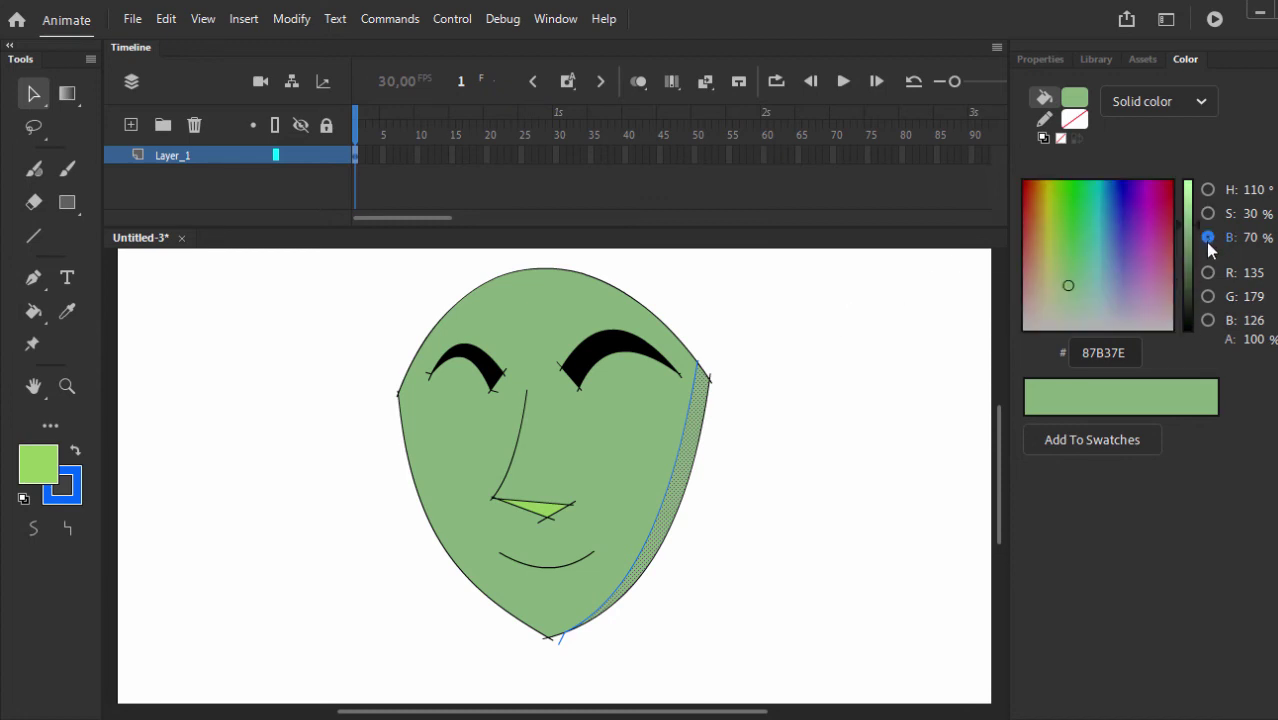
pyautogui.moveTo(1194, 223); pyautogui.dragTo(1195, 241)
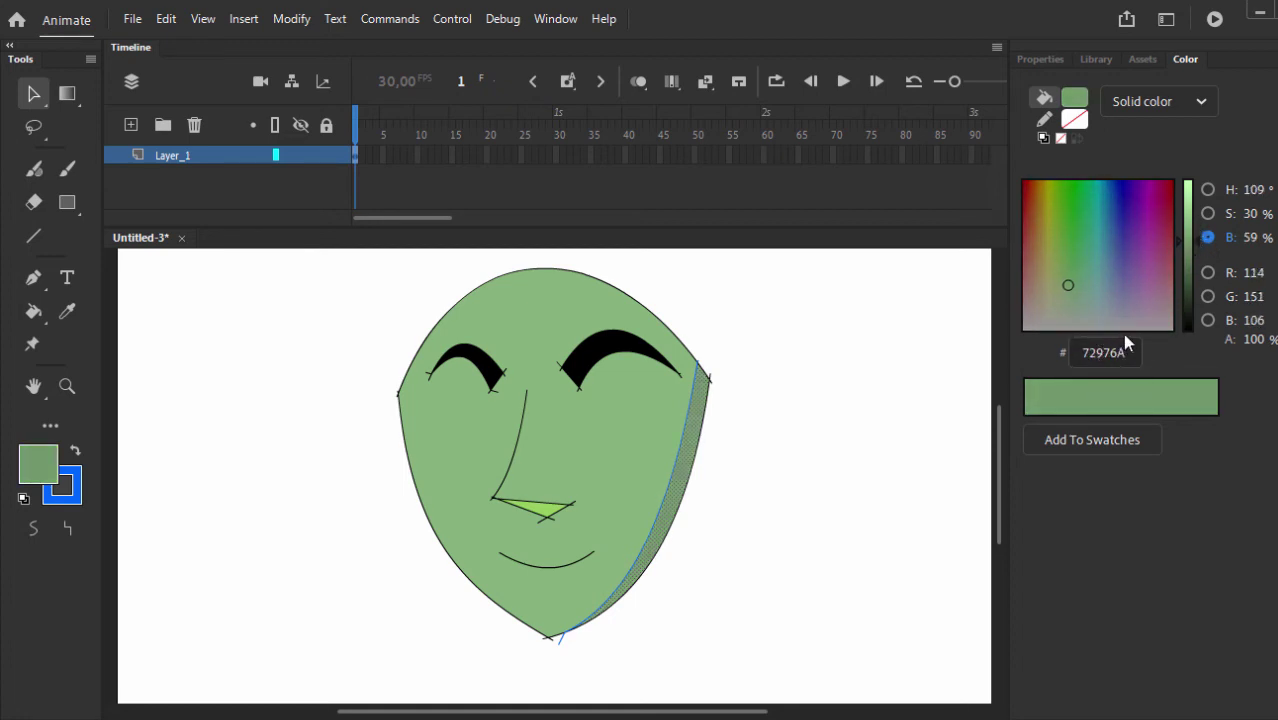
# Draw a blue line inside the left cheek from temple to near the chin and bend it along the face outline.
pyautogui.press('n')
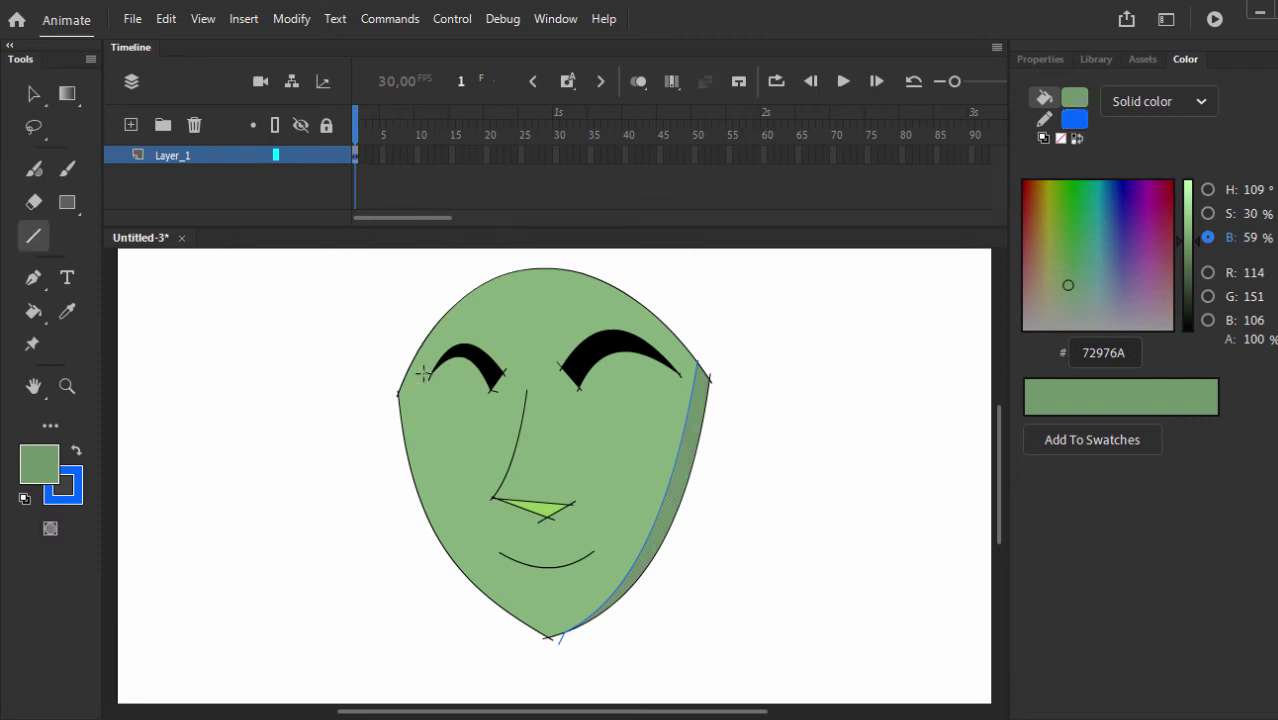
pyautogui.moveTo(405, 368); pyautogui.dragTo(510, 618)
pyautogui.press('v')
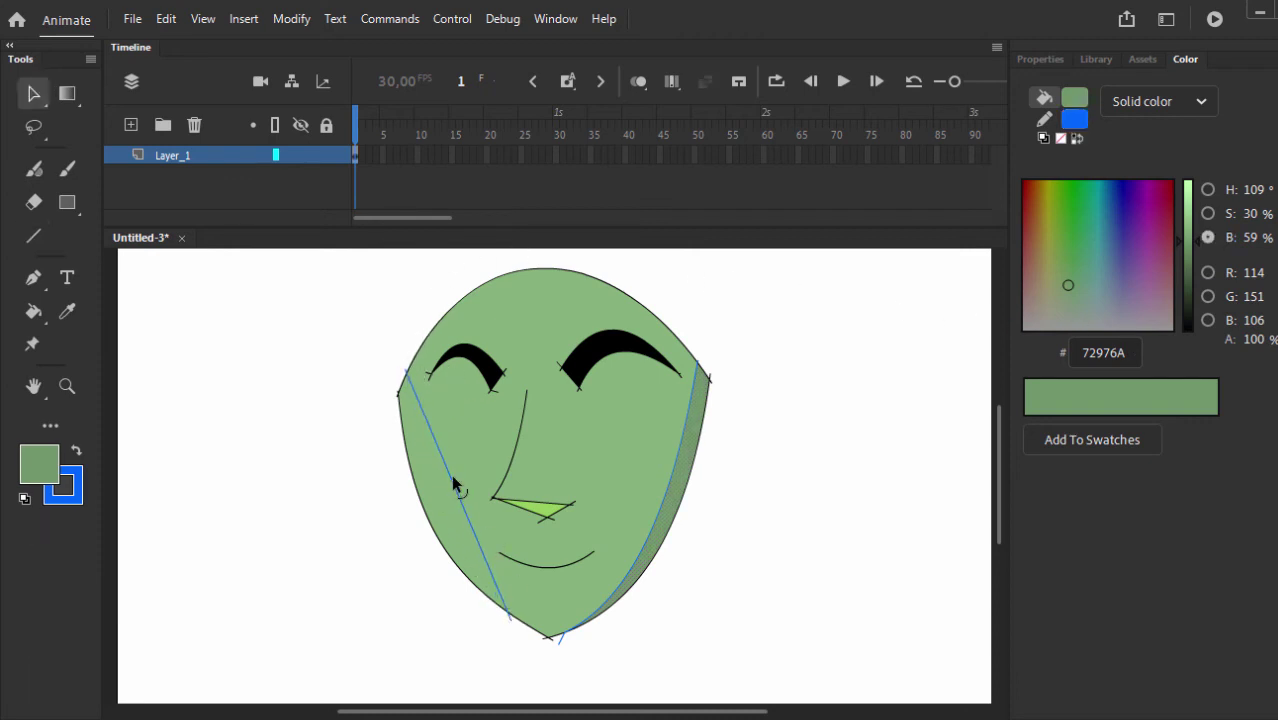
pyautogui.moveTo(452, 490)
pyautogui.mouseDown()
pyautogui.moveTo(438, 507)
pyautogui.moveTo(425, 492)
pyautogui.mouseUp()
# Lighten the fill of the strip along the left cheek to 90% brightness, green ADE5A0.
pyautogui.click(425, 494)
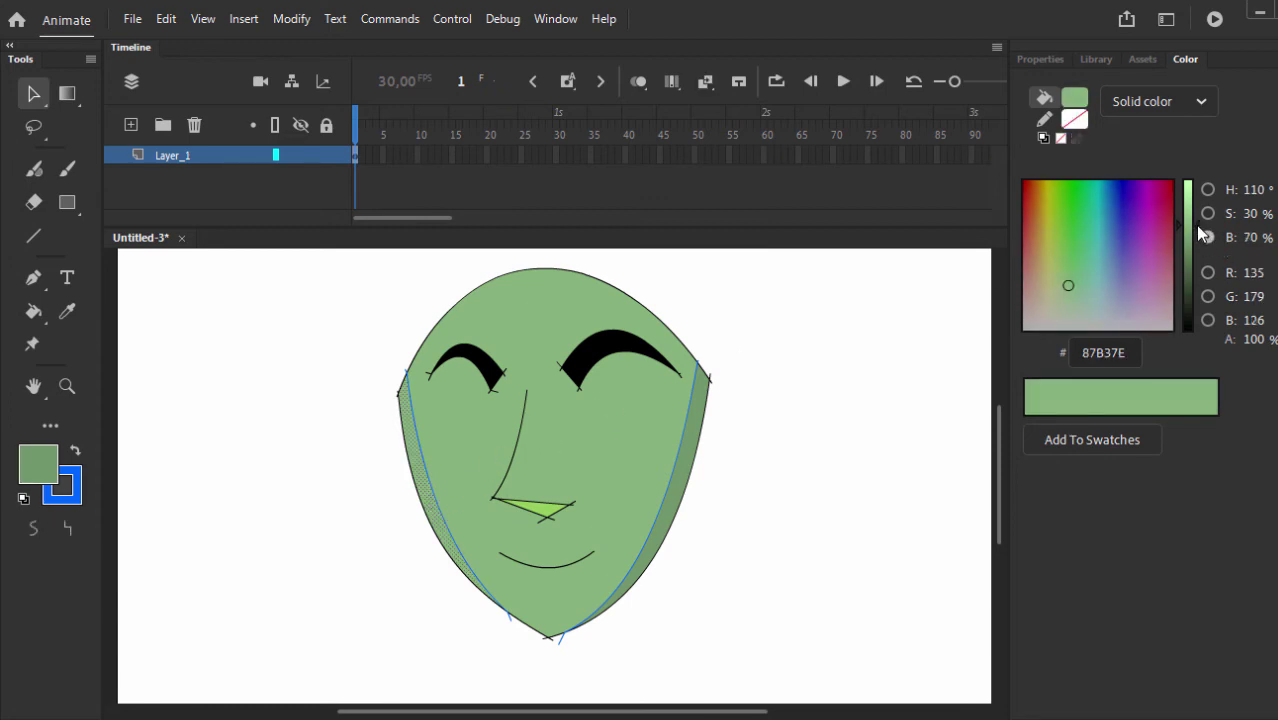
pyautogui.moveTo(1197, 226); pyautogui.dragTo(1197, 210)
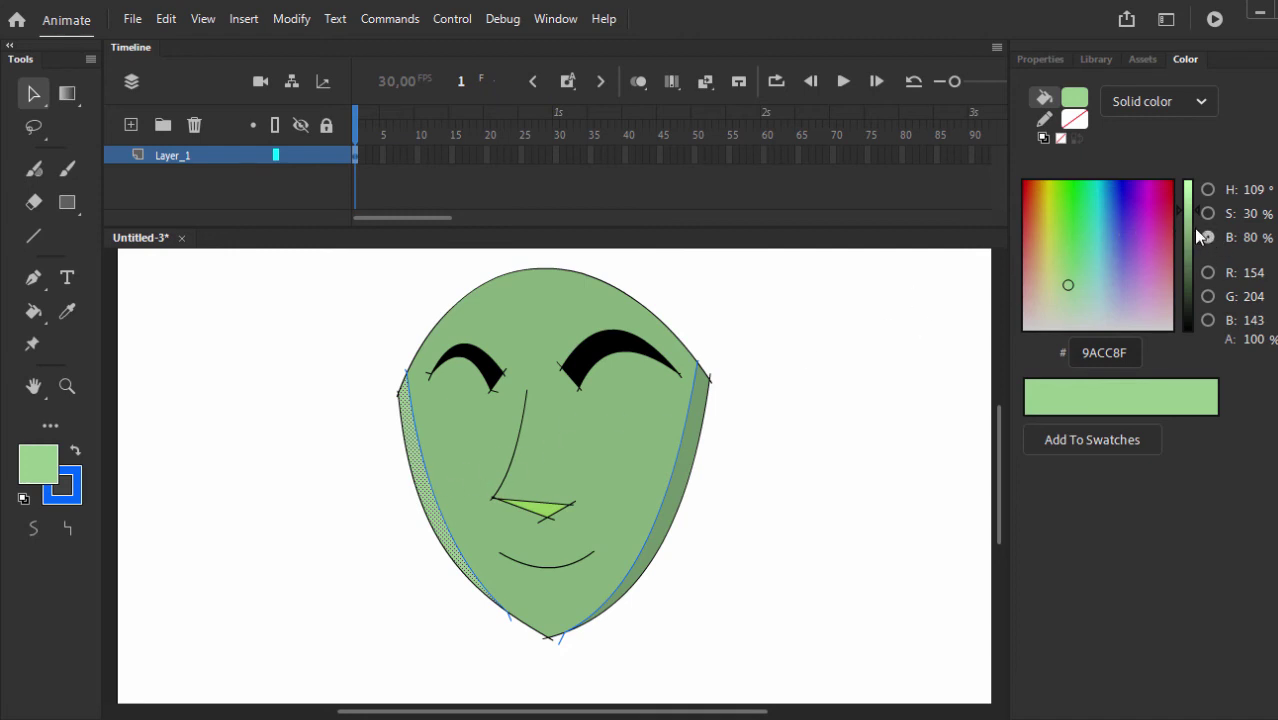
pyautogui.moveTo(1197, 218); pyautogui.dragTo(1192, 195)
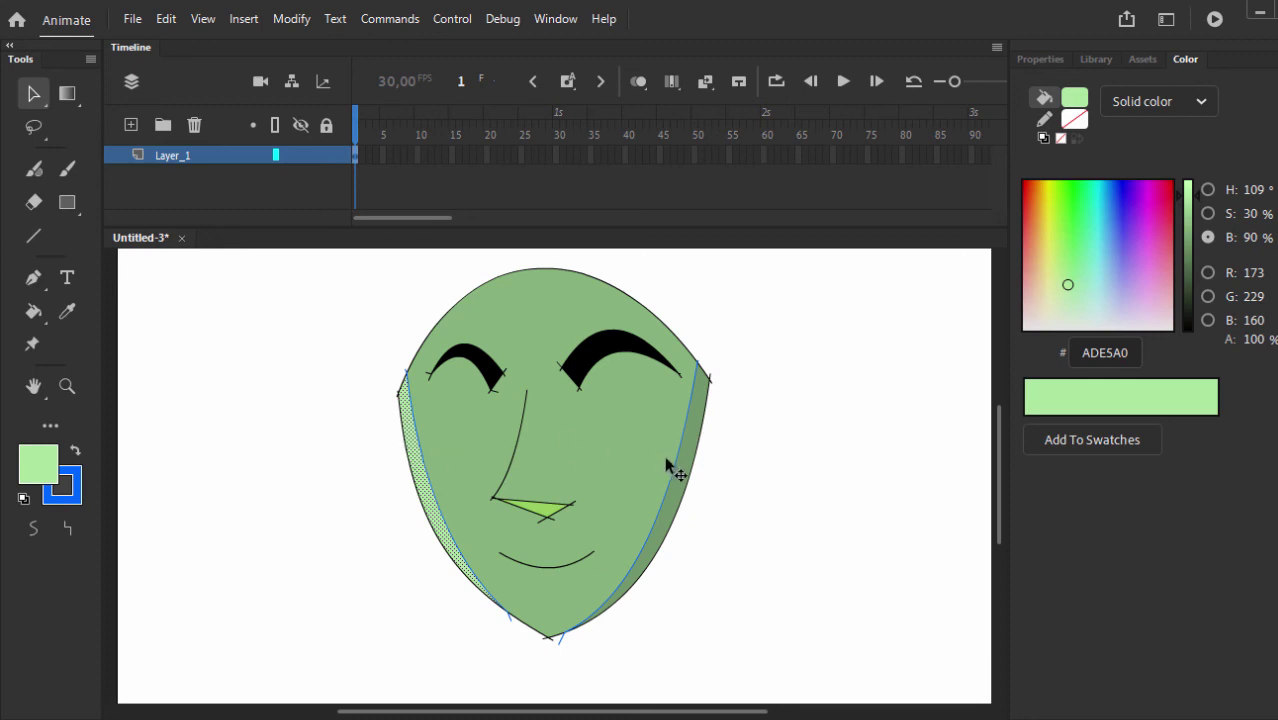
pyautogui.click(734, 465)
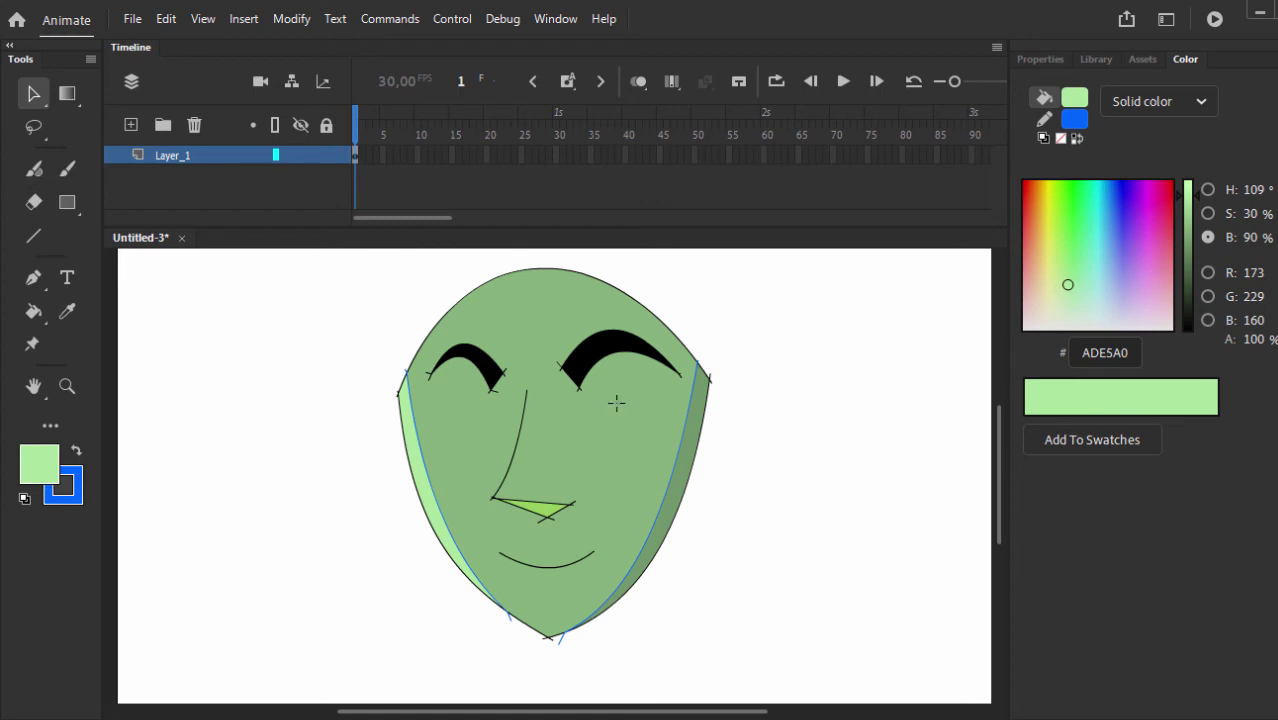
# Draw a blue eyelid outline under the right brow, bend its long line upward and select the enclosed fill.
pyautogui.press('n')
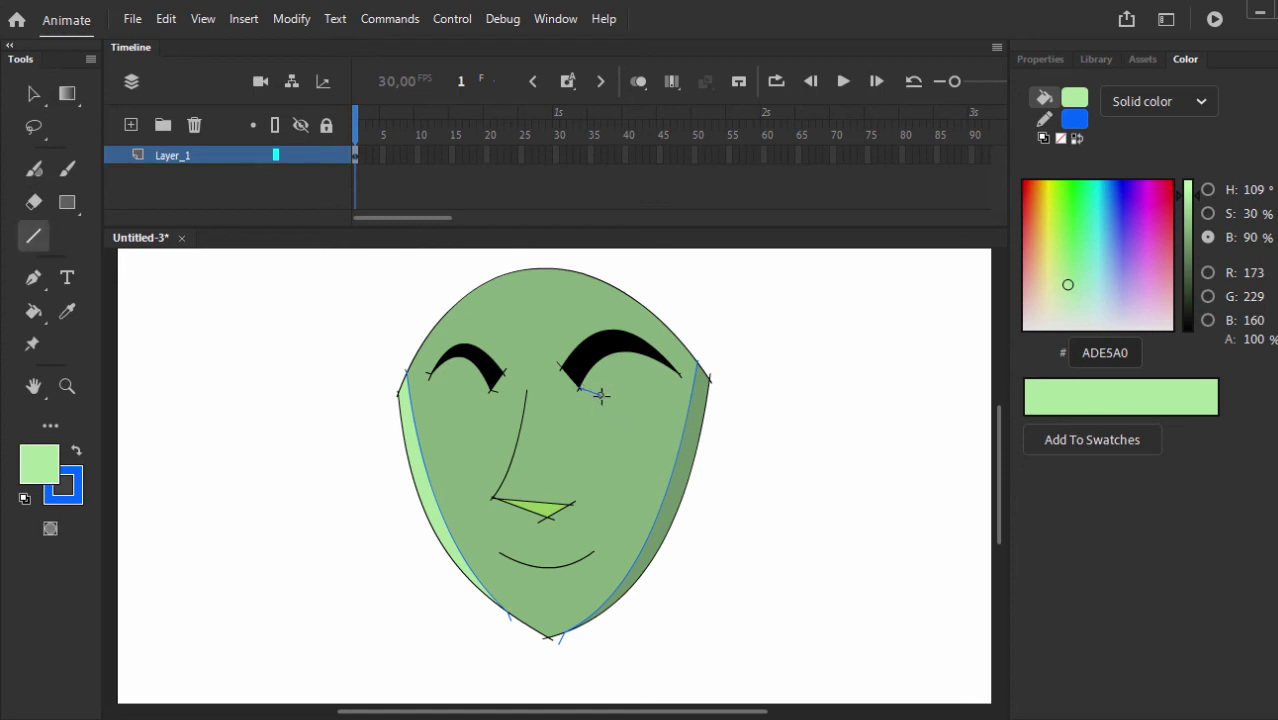
pyautogui.moveTo(601, 396); pyautogui.dragTo(680, 375)
pyautogui.press('v')
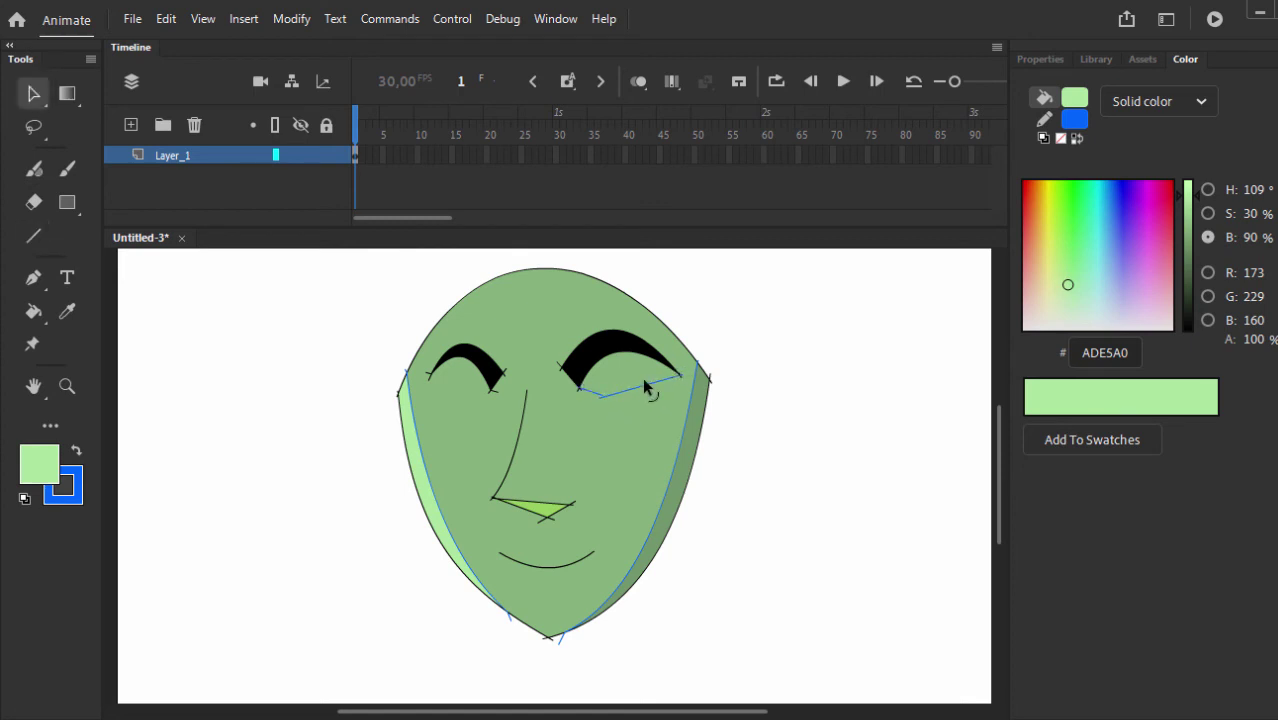
pyautogui.click(614, 372)
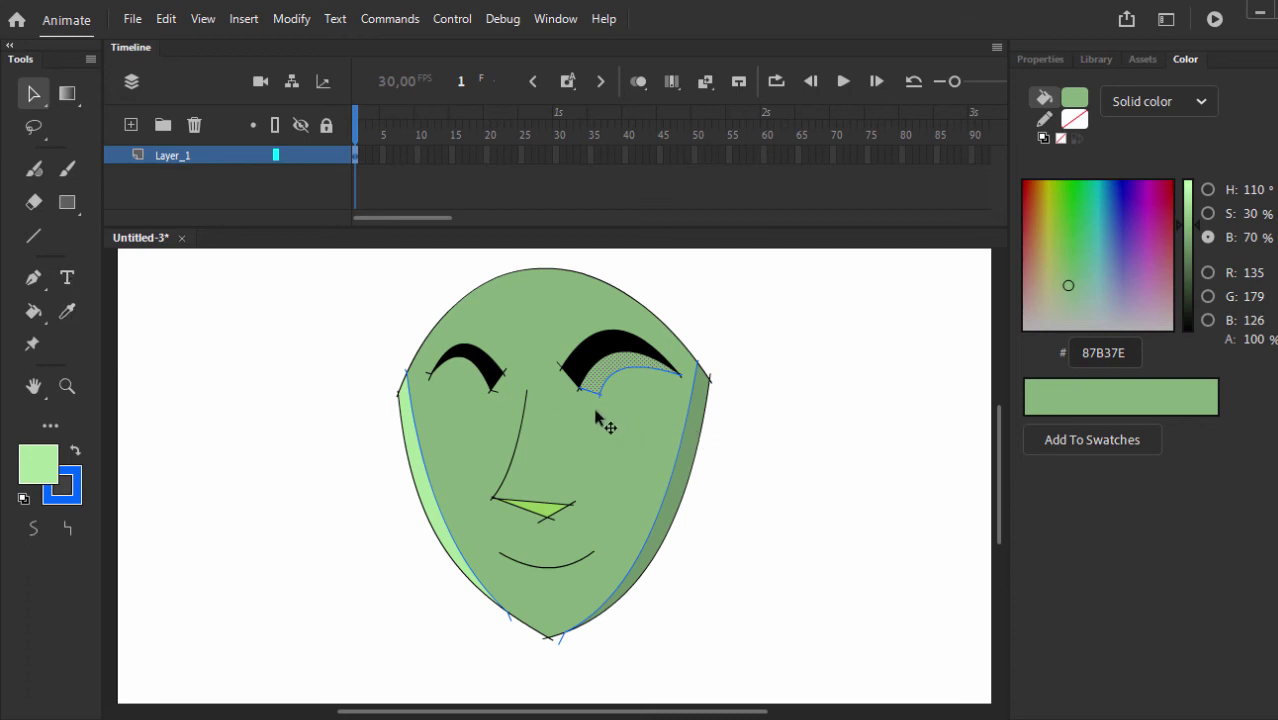
# Use the Eyedropper to recolour the selected eyelid area under the right brow to light green ADE5A0.
pyautogui.press('i')
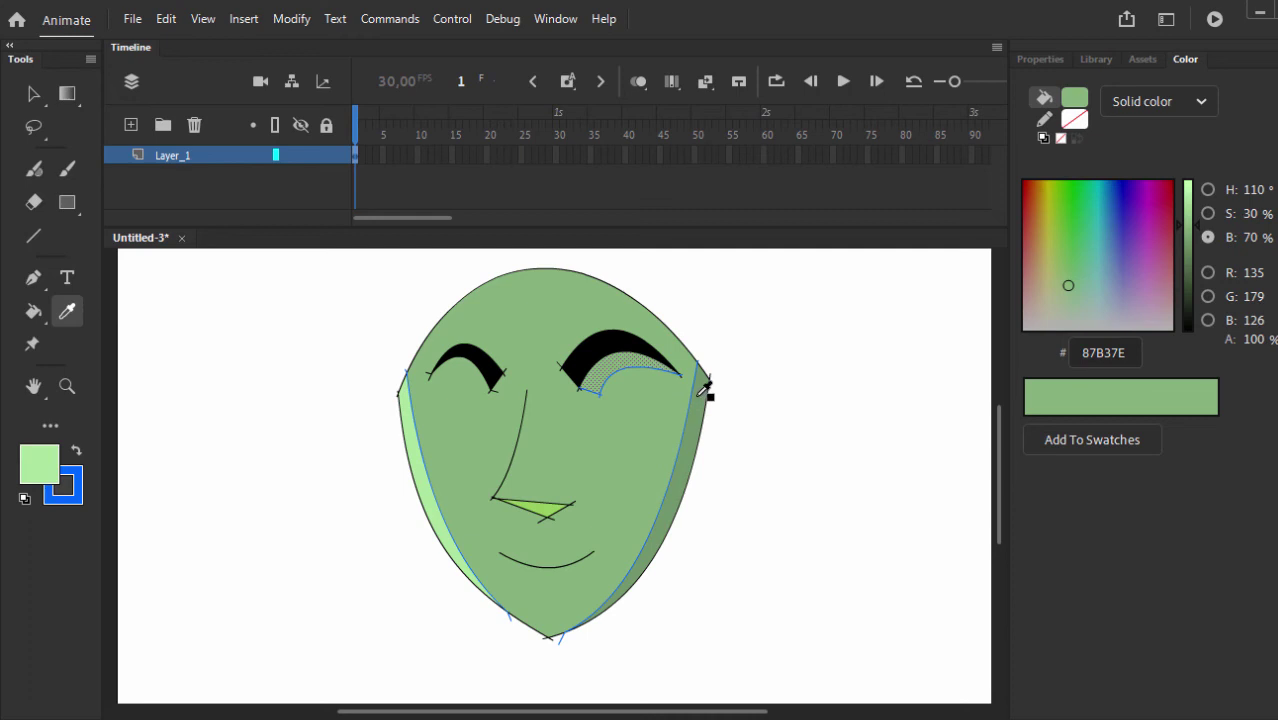
pyautogui.click(700, 404)
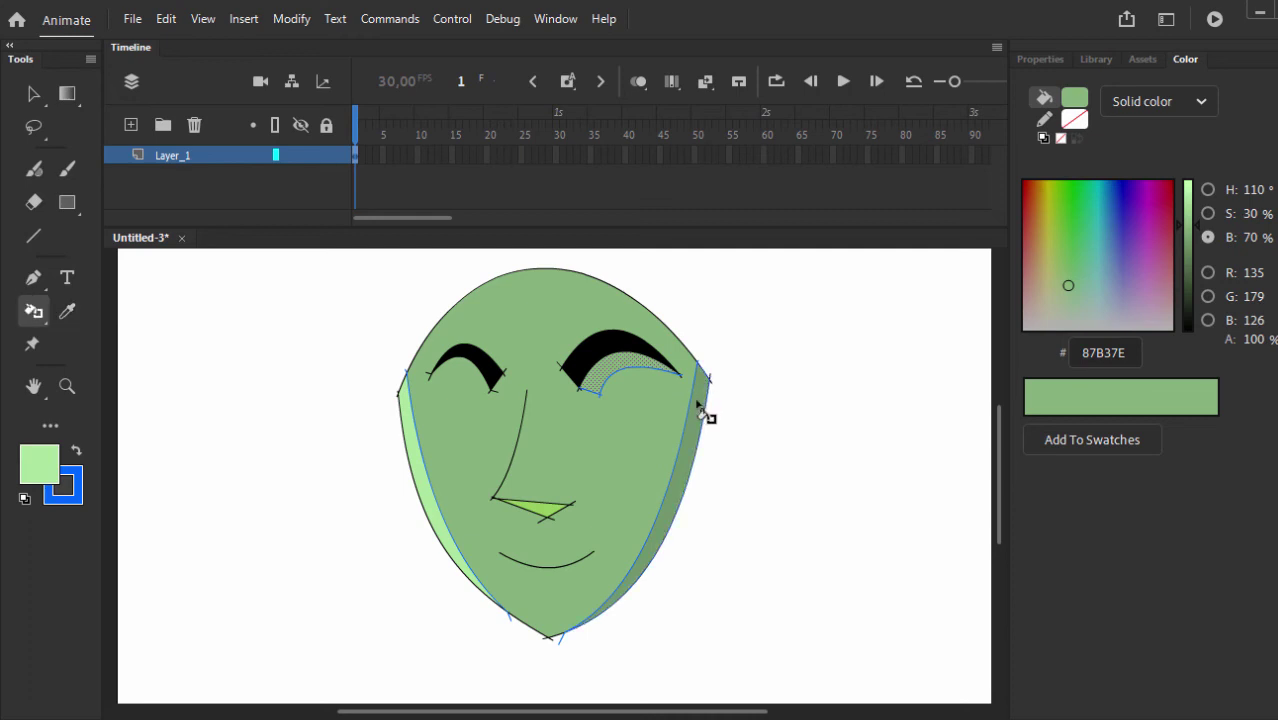
pyautogui.press('i')
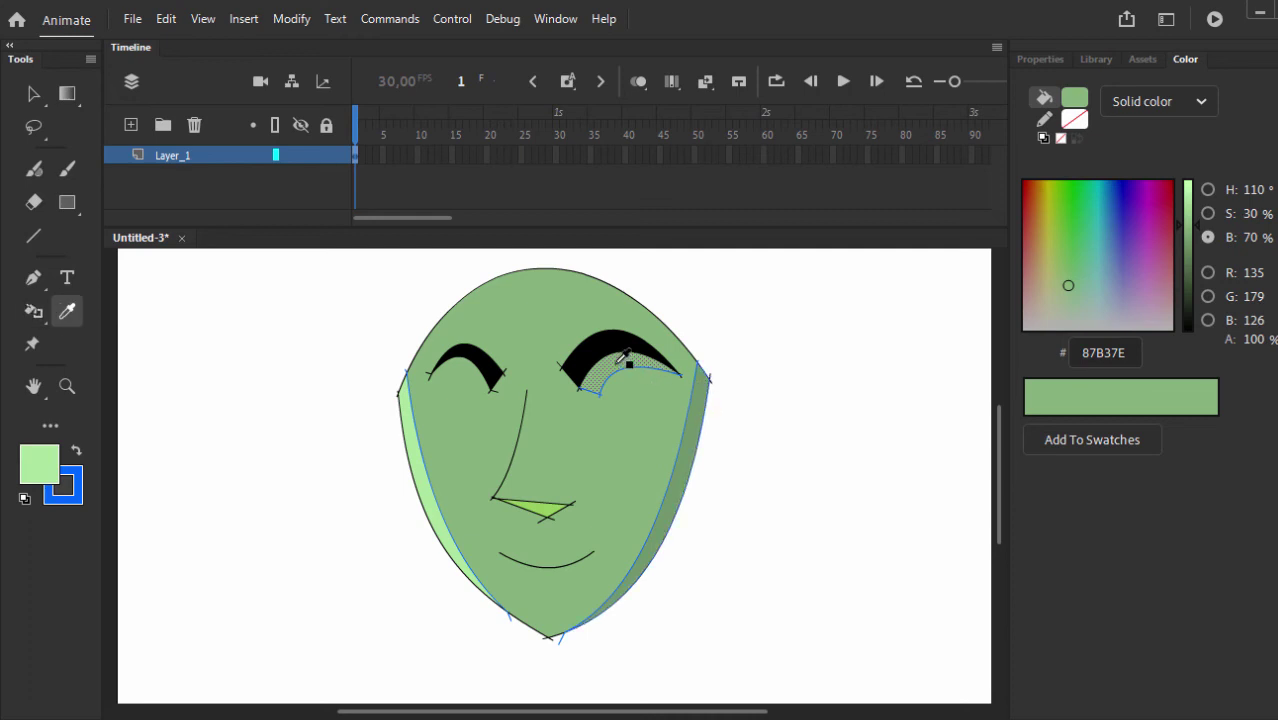
pyautogui.click(692, 396)
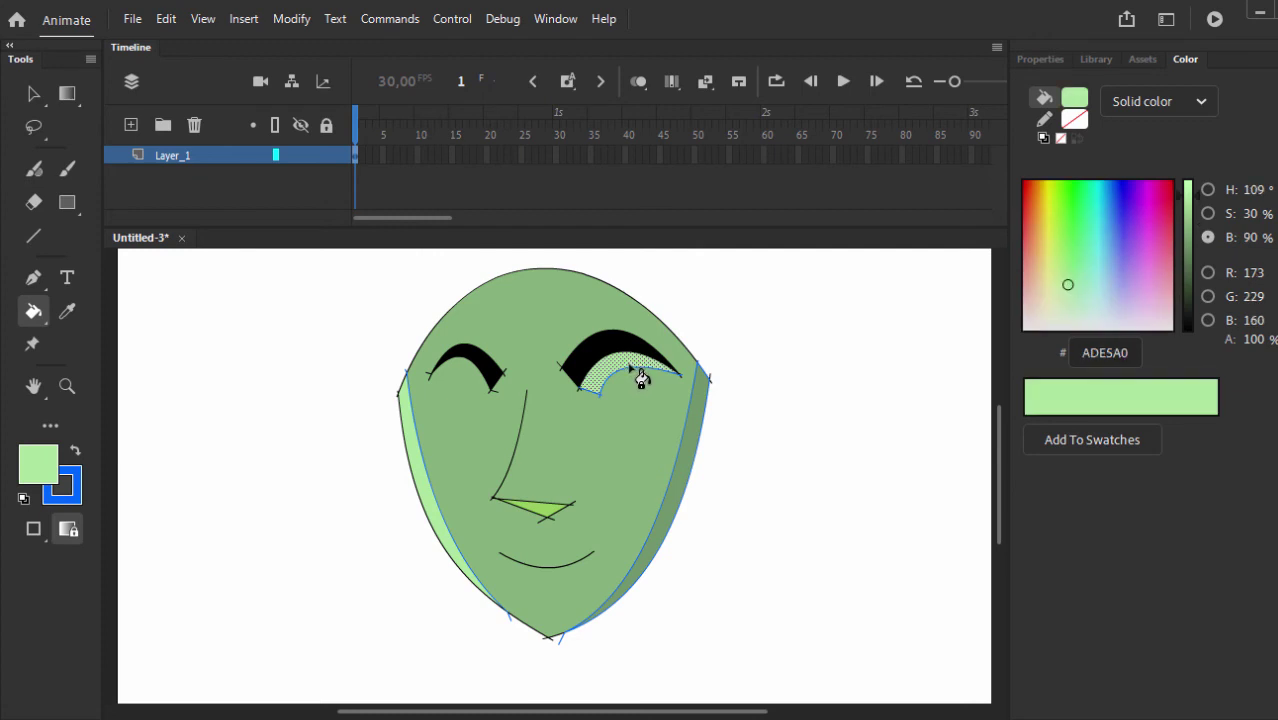
# Use the Eyedropper to recolour the selected eyelid area under the right brow to the right cheek's shadow green 72976A.
pyautogui.press('i')
pyautogui.click(703, 406)
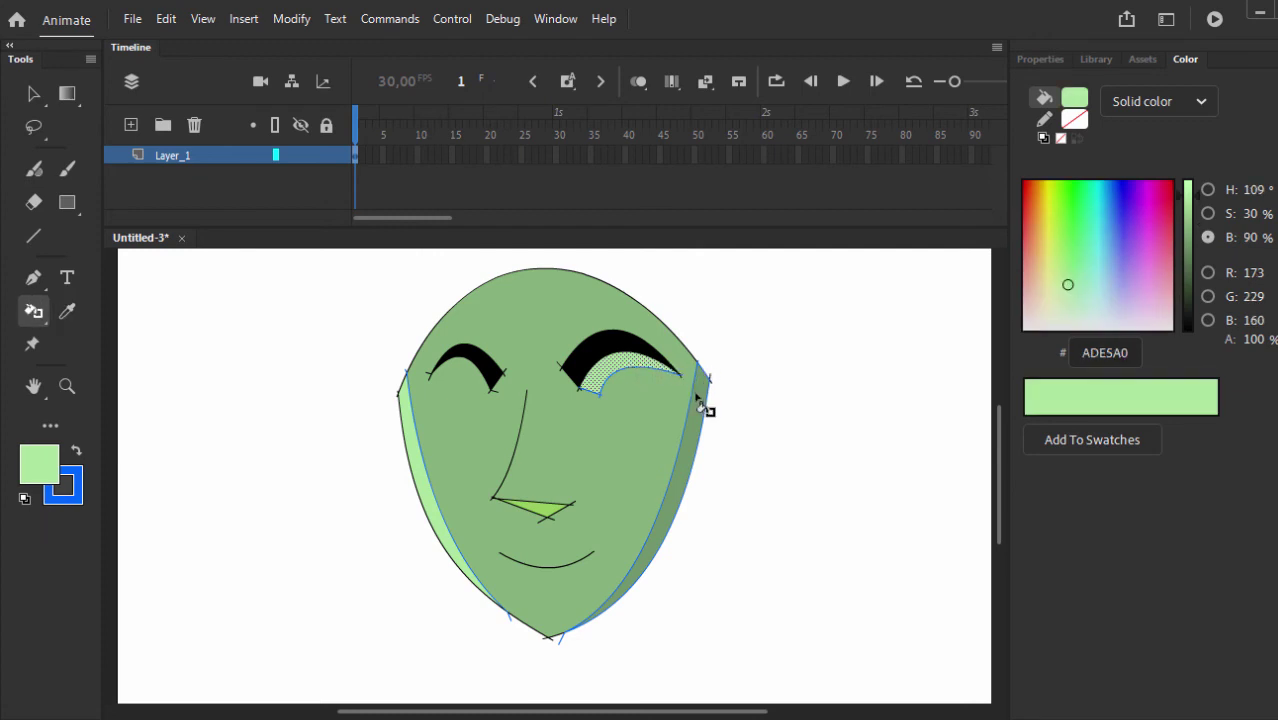
pyautogui.press('k')
pyautogui.keyDown('alt'); pyautogui.click(688, 485); pyautogui.keyUp('alt')
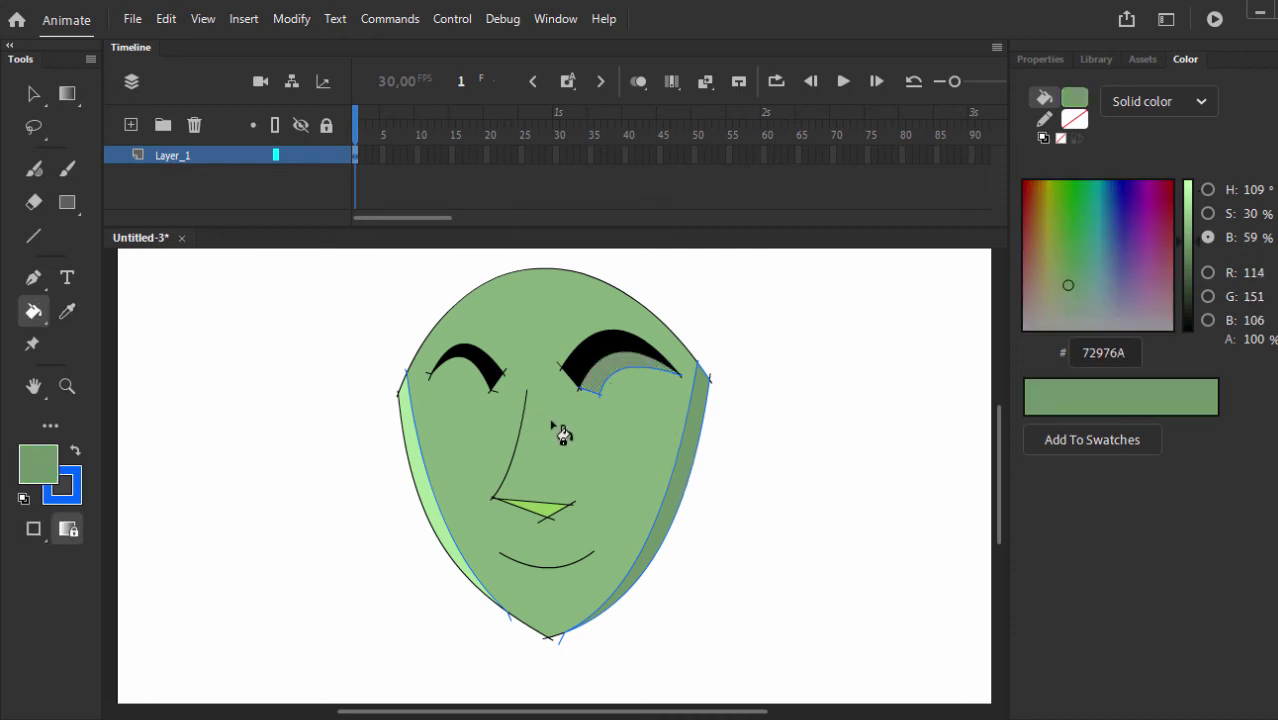
# Recolour the triangle under the nose to the left cheek's light green ADE5A0 with the Eyedropper.
pyautogui.press('v')
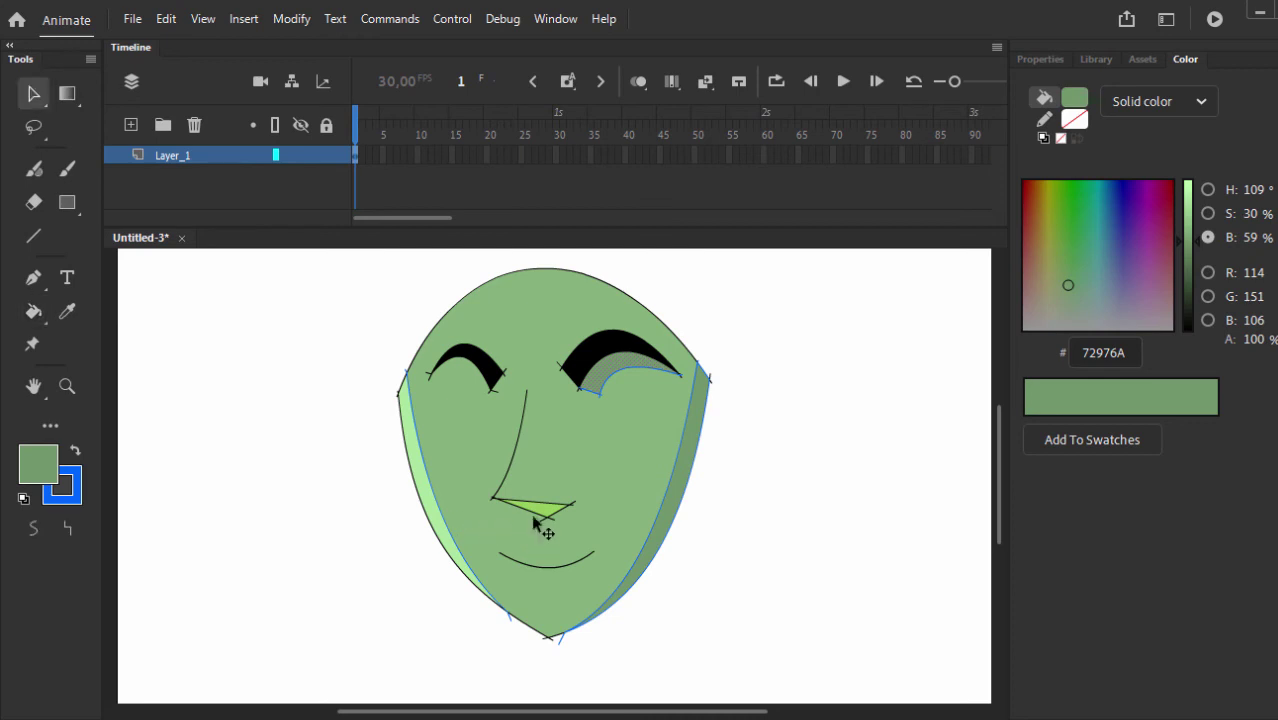
pyautogui.click(544, 513)
pyautogui.press('i')
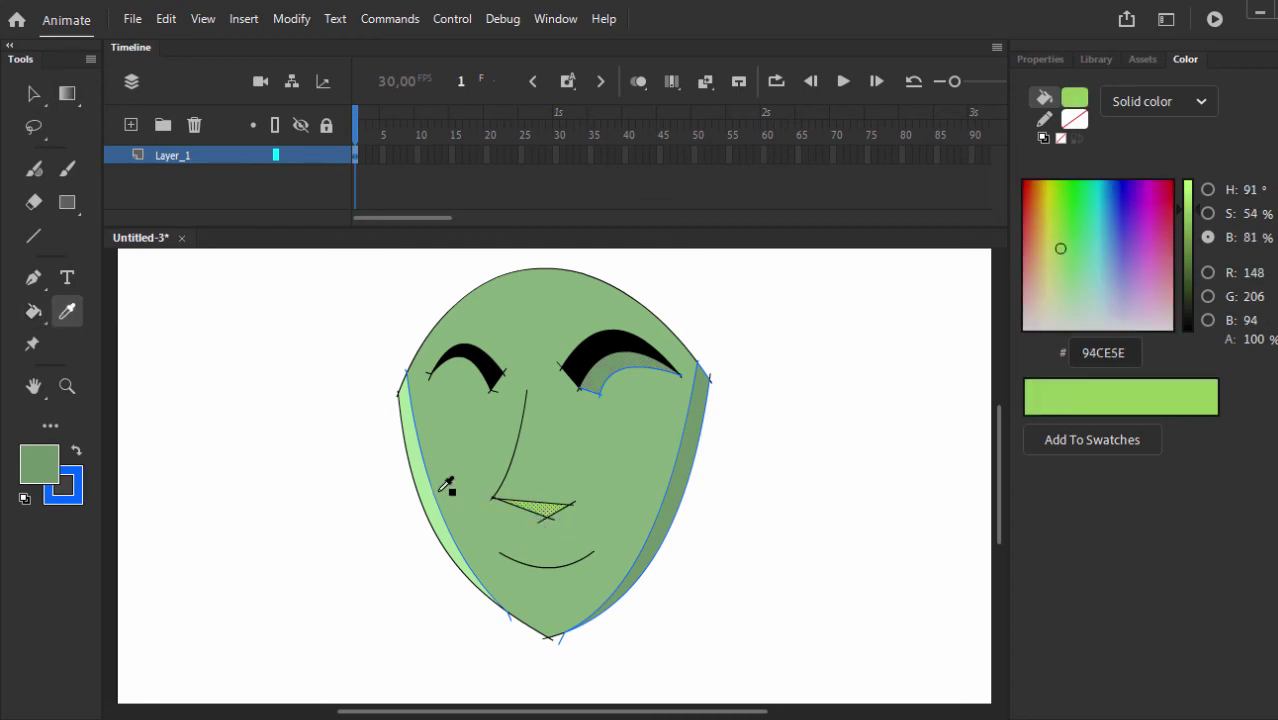
pyautogui.click(437, 492)
pyautogui.press('v')
# Draw a column of four small light green squares with blue outlines beside the right side of the face.
pyautogui.press('n')
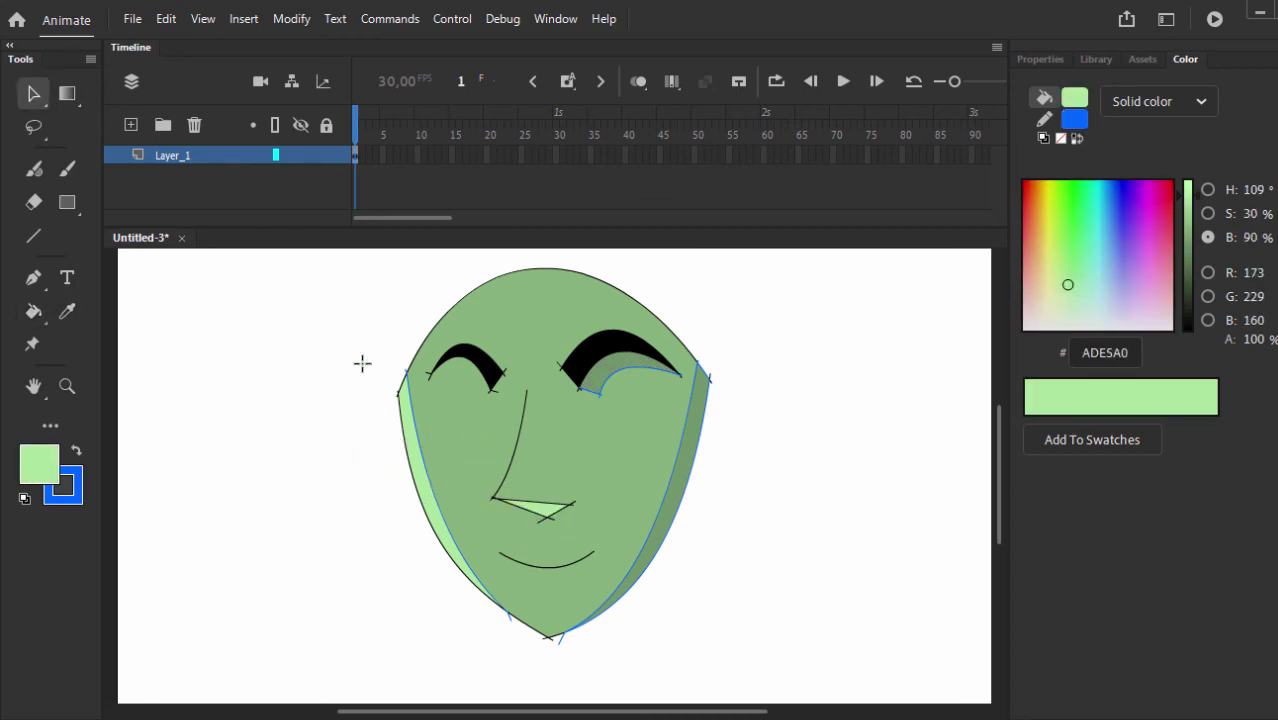
pyautogui.press('r')
pyautogui.moveTo(796, 327)
pyautogui.mouseDown()
pyautogui.moveTo(824, 355)
pyautogui.moveTo(825, 489)
pyautogui.mouseUp()
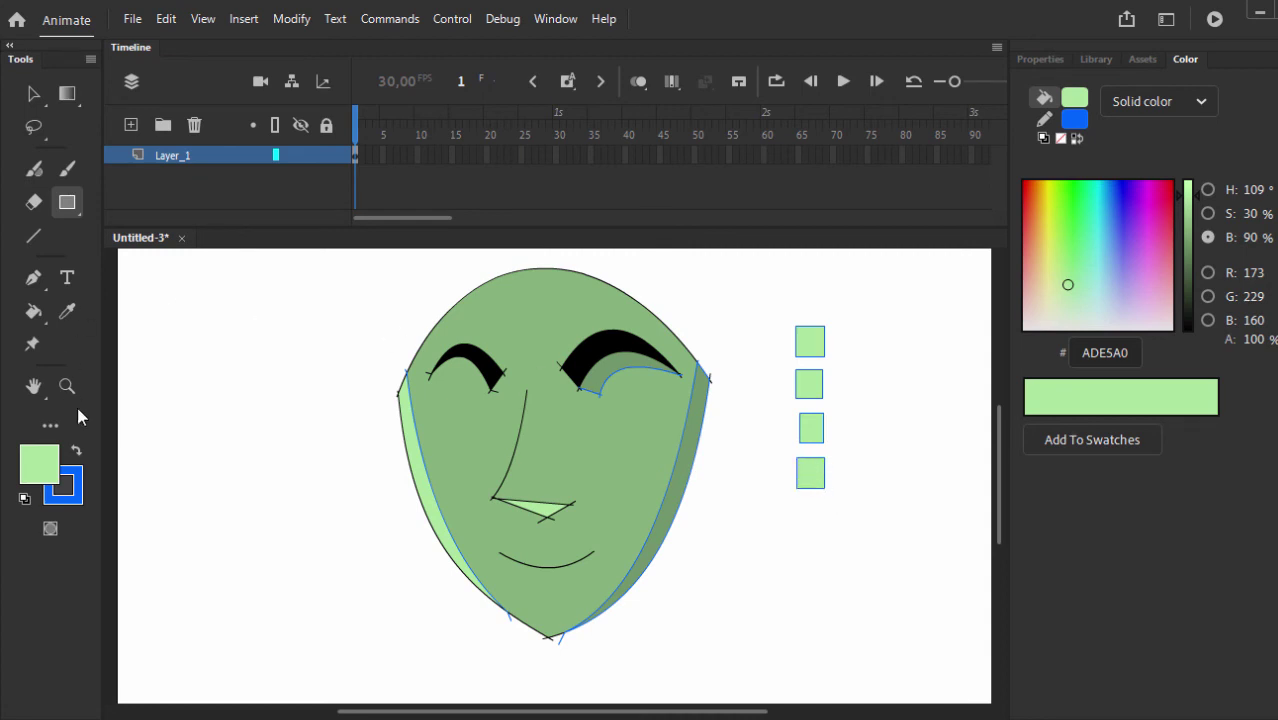
# Fill the top sample square with black 000000 and the second one with grey 666666.
pyautogui.click(47, 470)
pyautogui.click(170, 320)
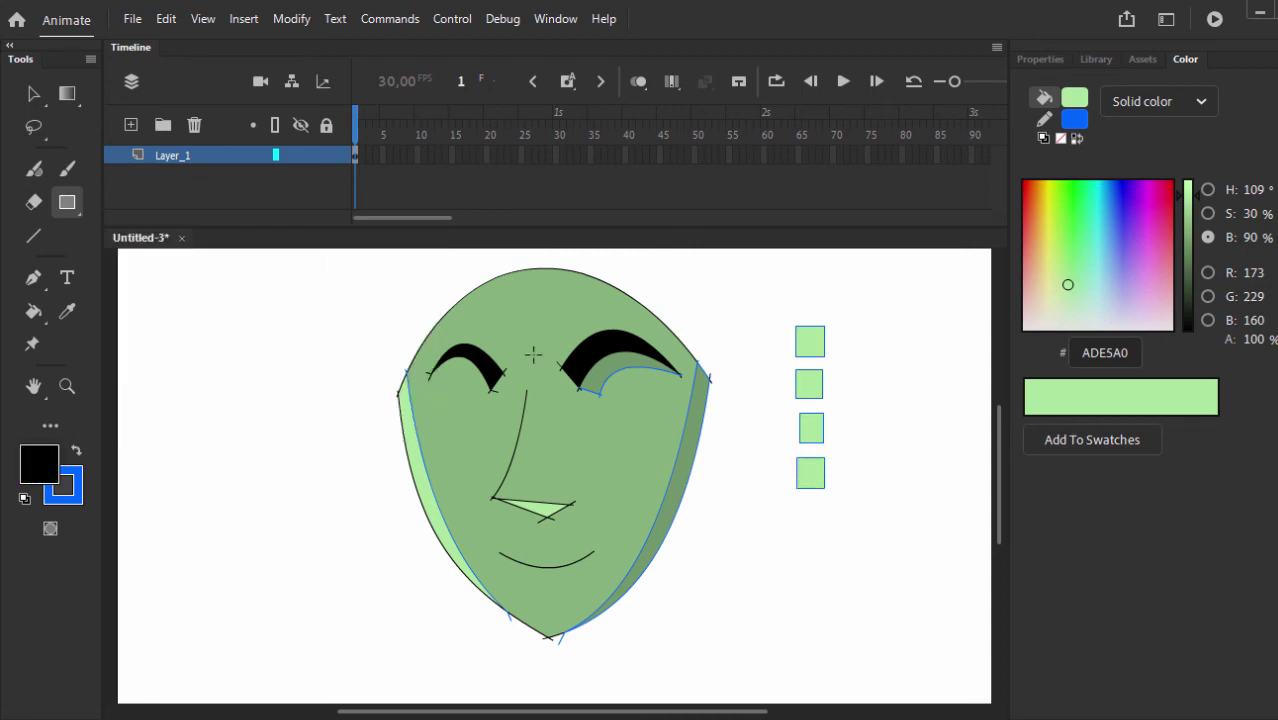
pyautogui.press('k')
pyautogui.click(807, 352)
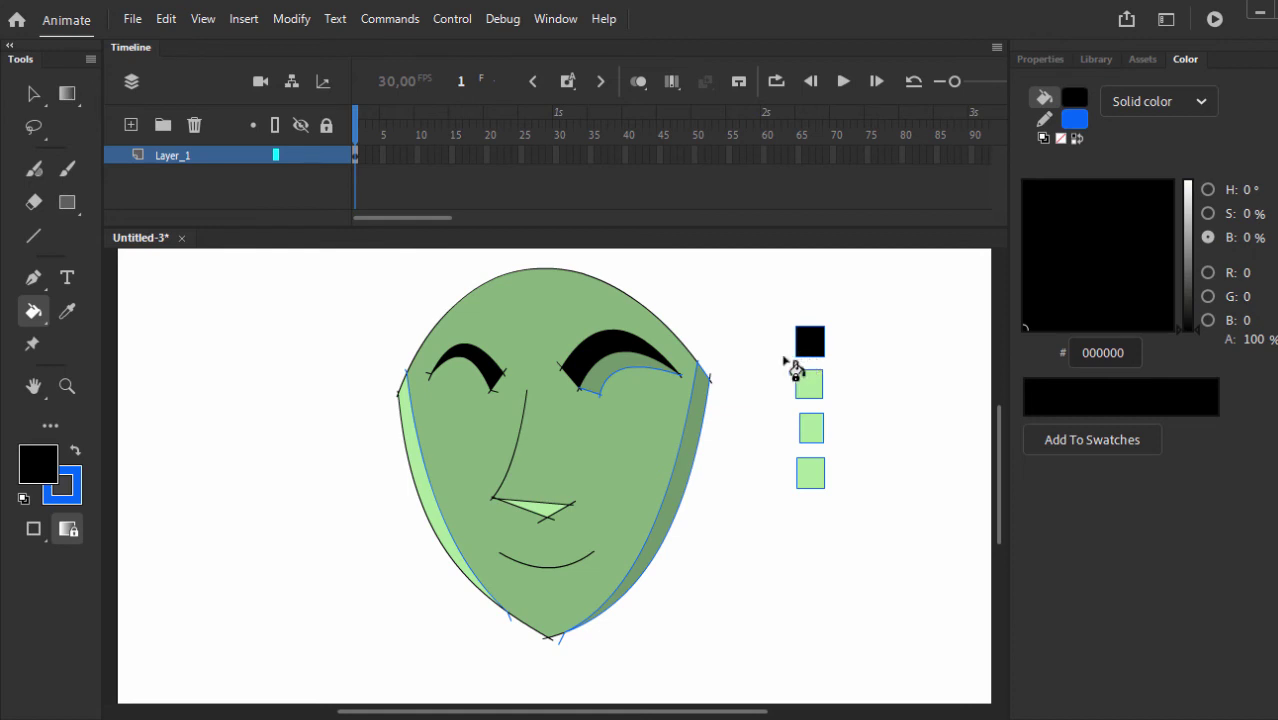
pyautogui.click(52, 470)
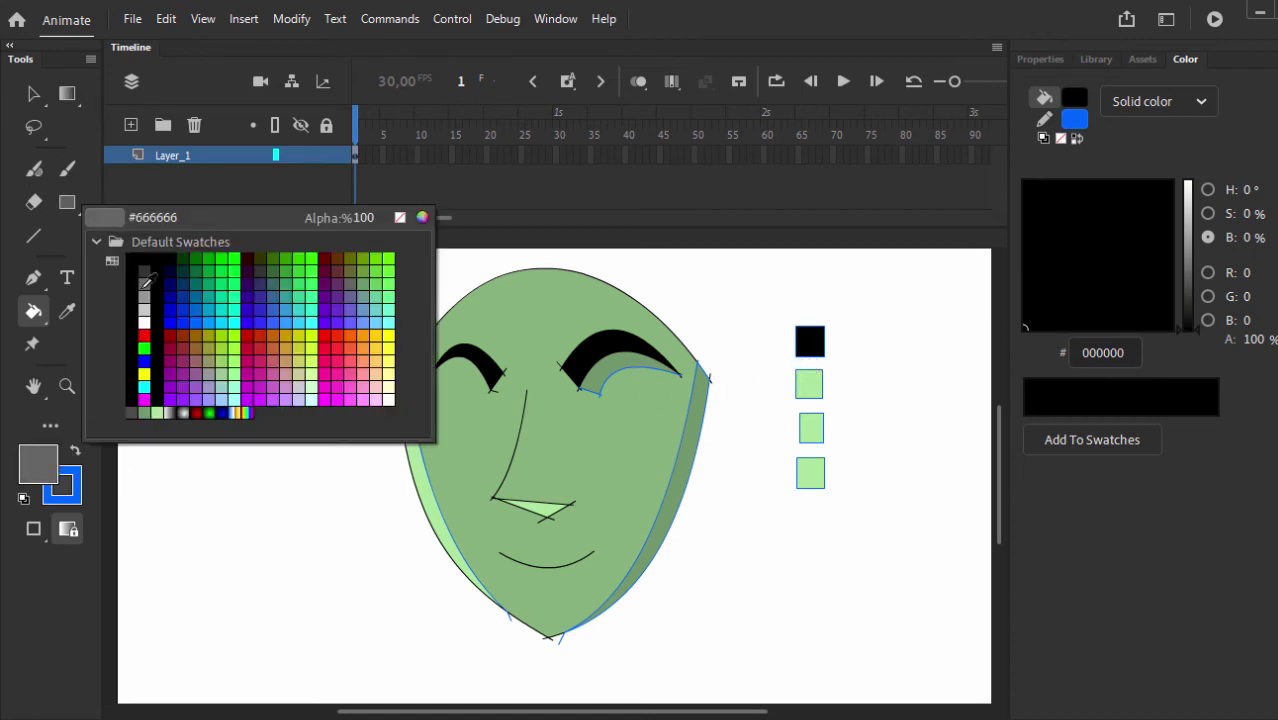
pyautogui.click(138, 282)
pyautogui.click(810, 390)
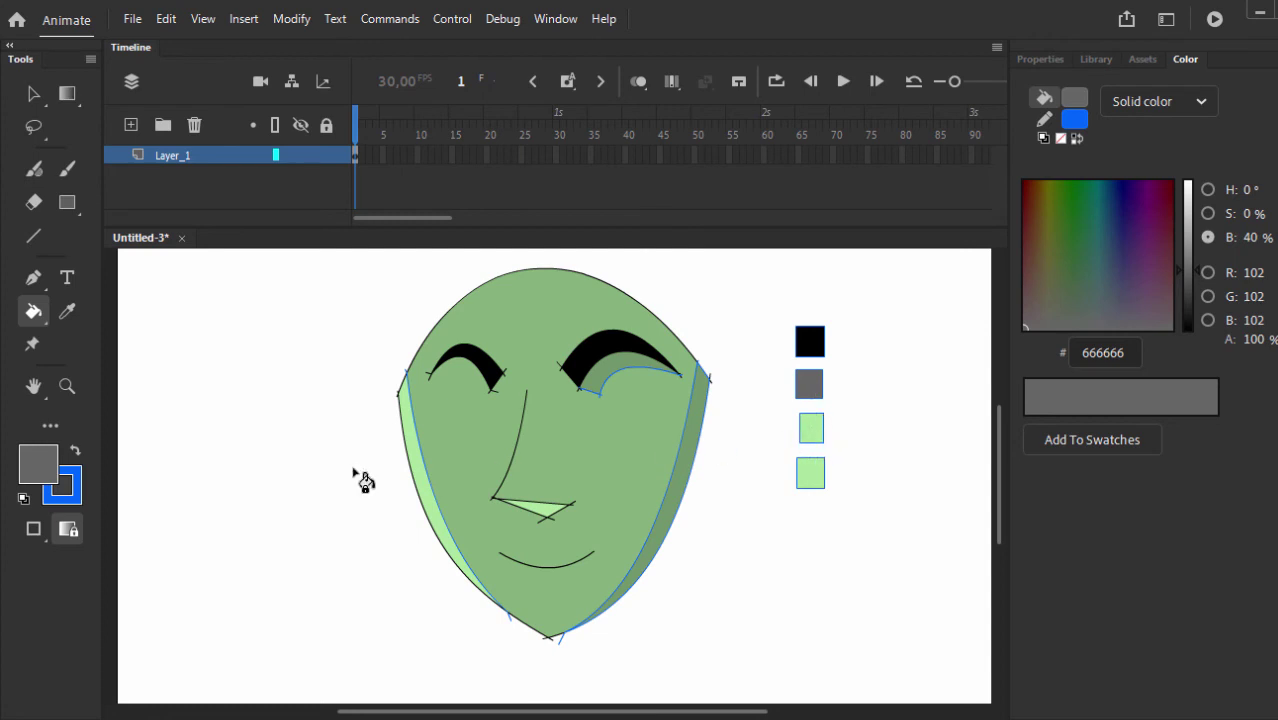
# Fill the third sample square with green 009933.
pyautogui.click(41, 473)
pyautogui.click(562, 458)
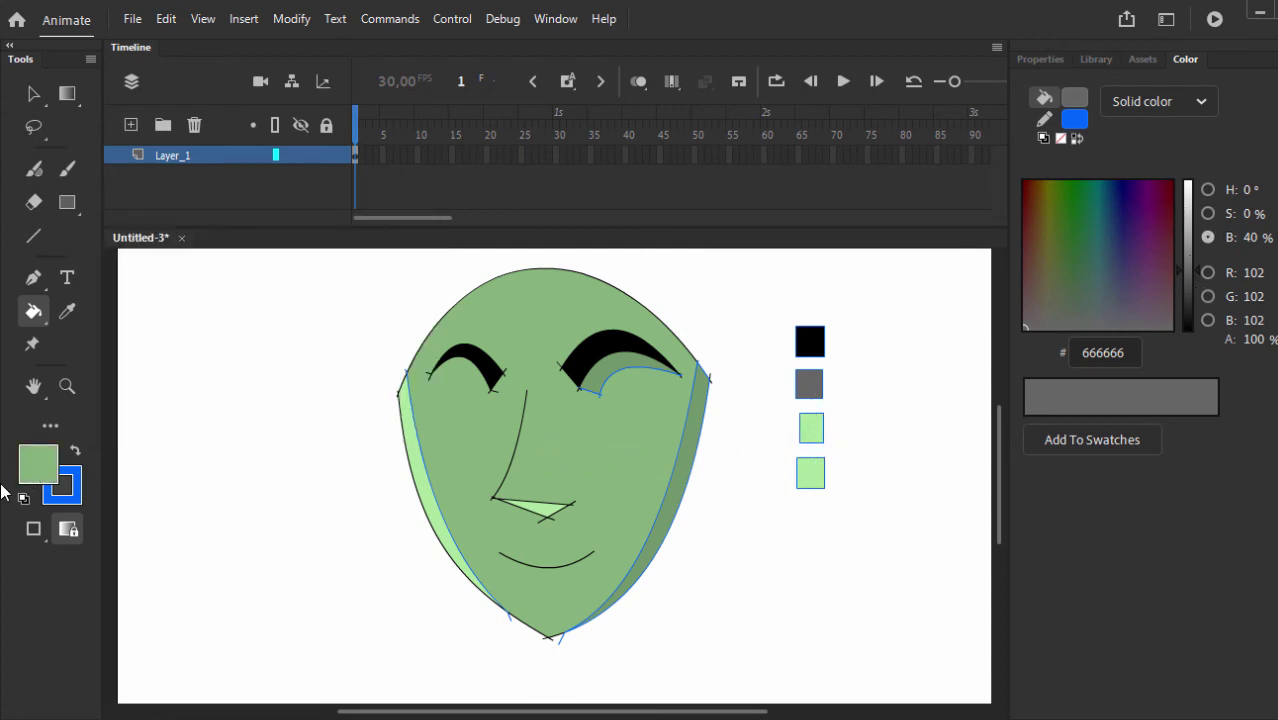
pyautogui.click(45, 468)
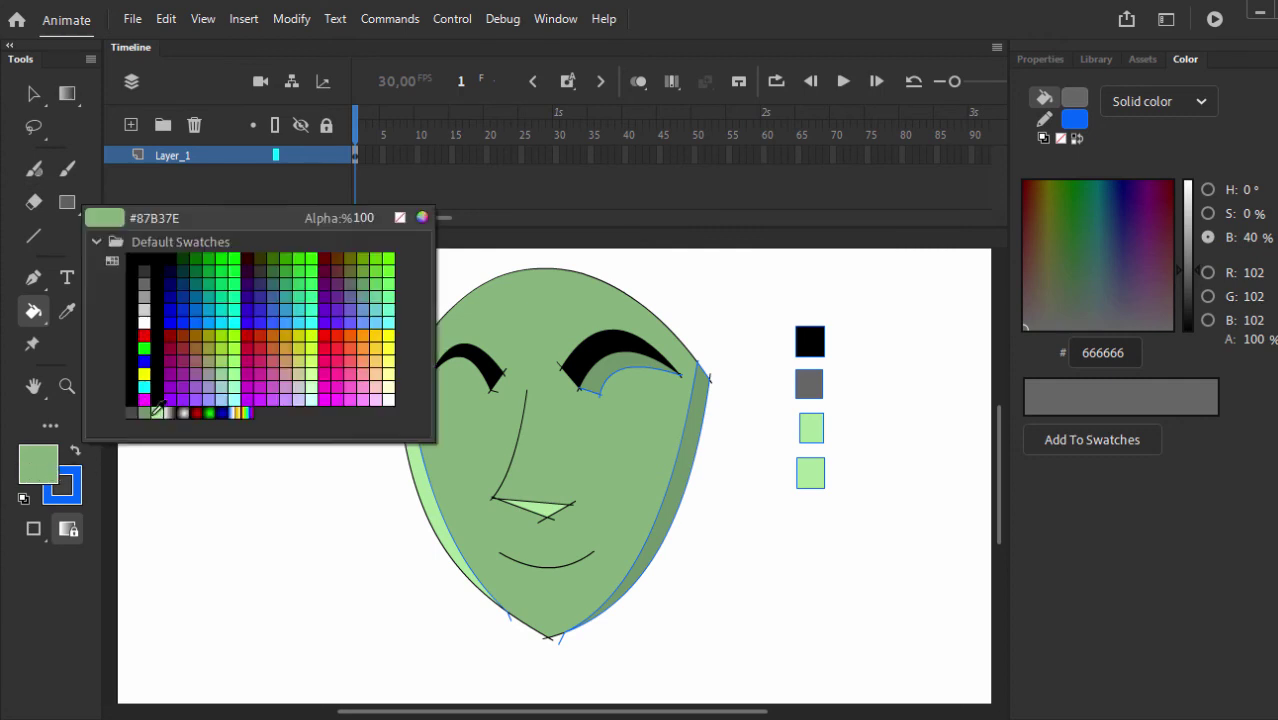
pyautogui.click(216, 272)
pyautogui.click(809, 428)
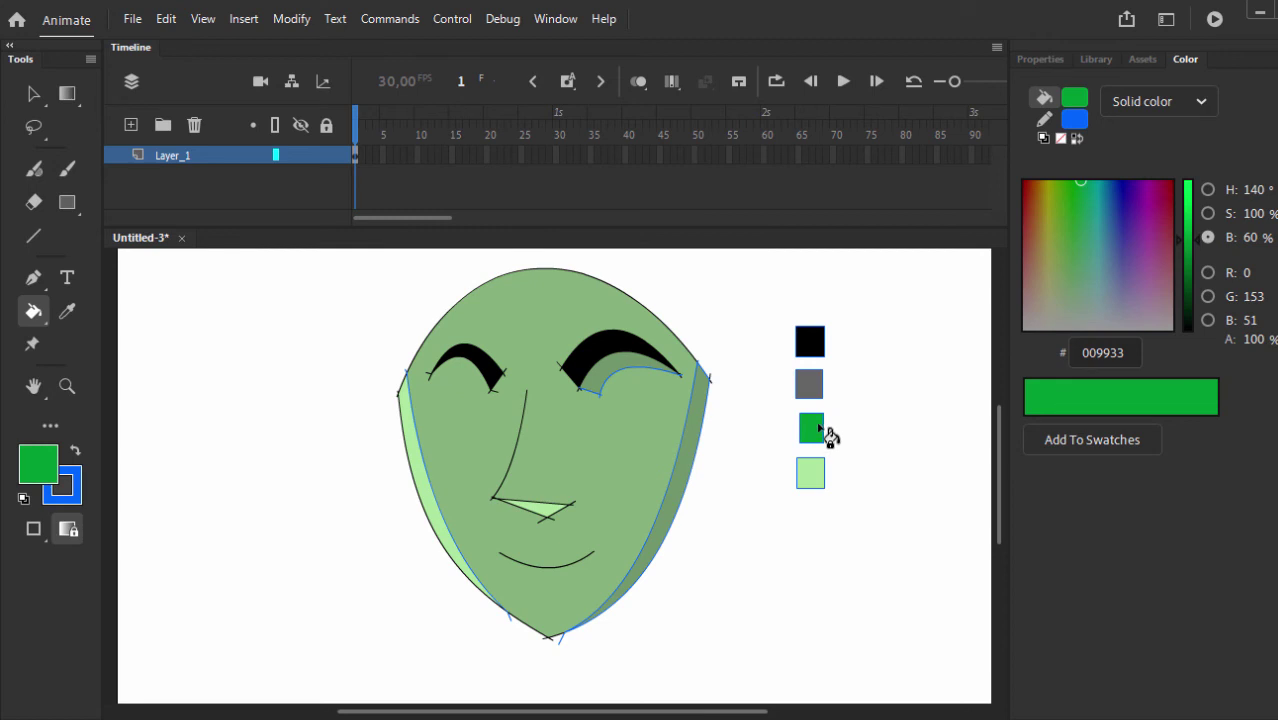
# Recolour the main face fill to the third sample square's green 009933 with the Eyedropper.
pyautogui.press('v')
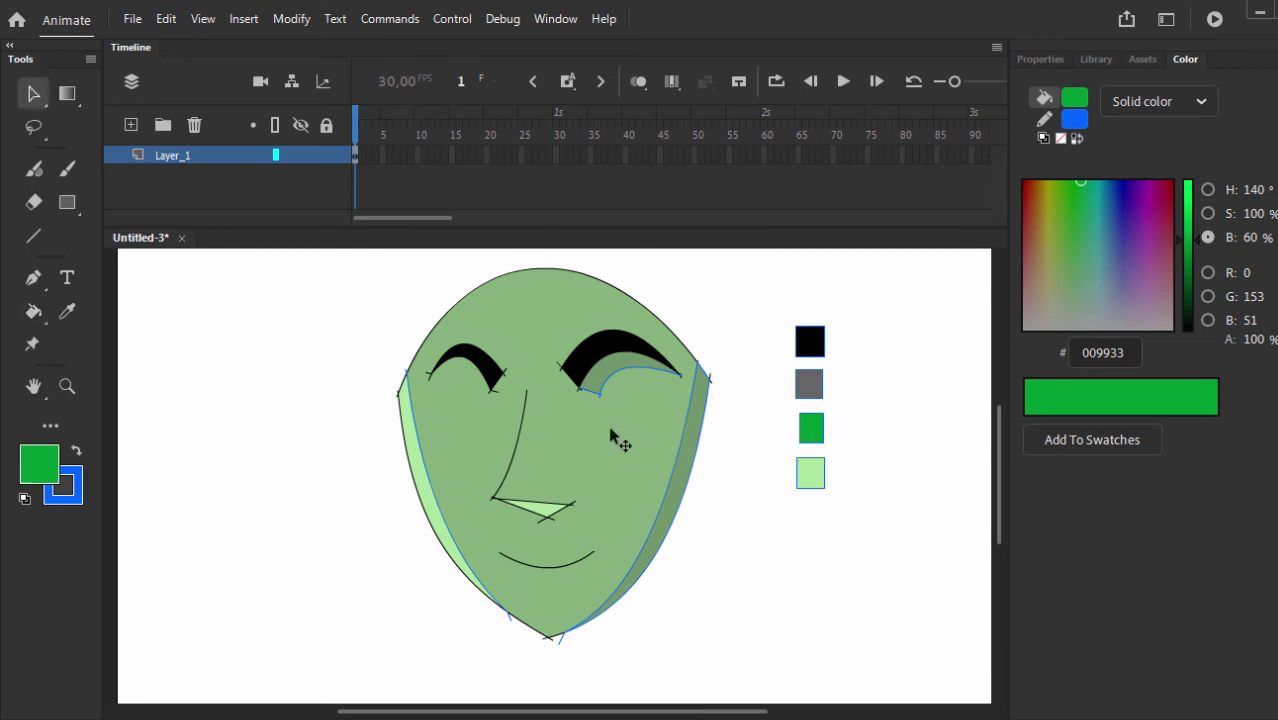
pyautogui.click(613, 441)
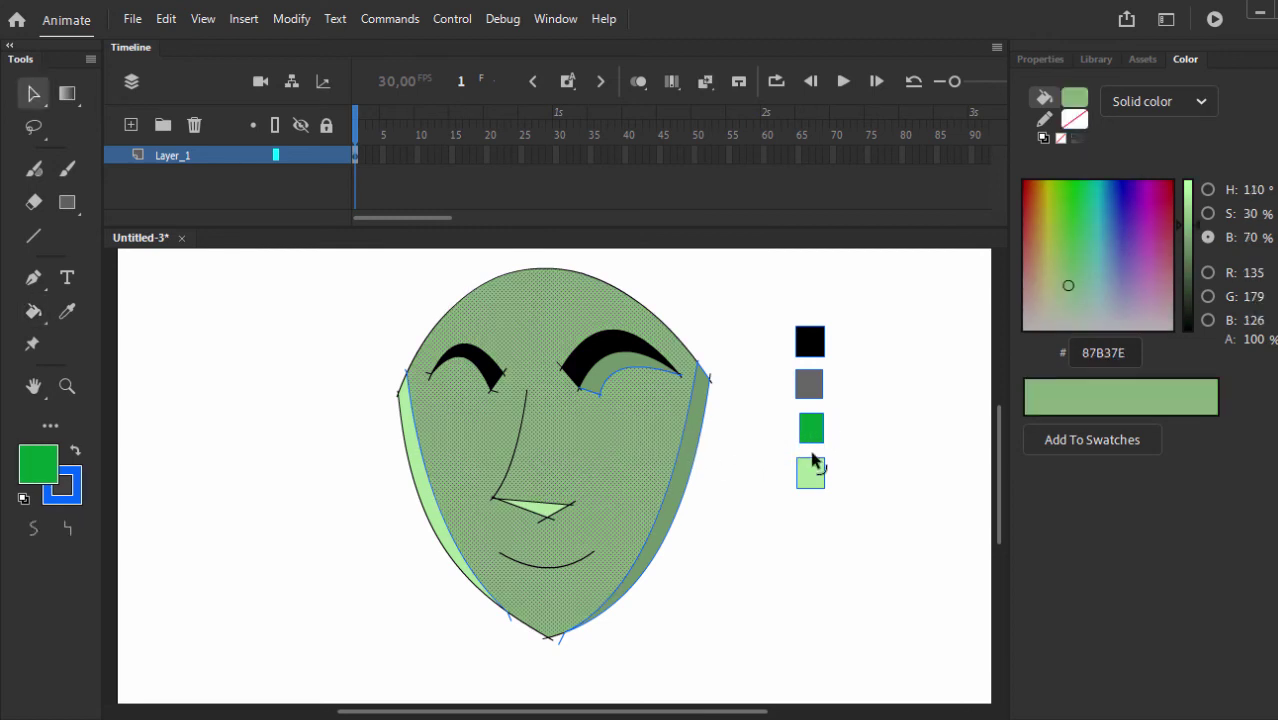
pyautogui.press('i')
pyautogui.click(812, 432)
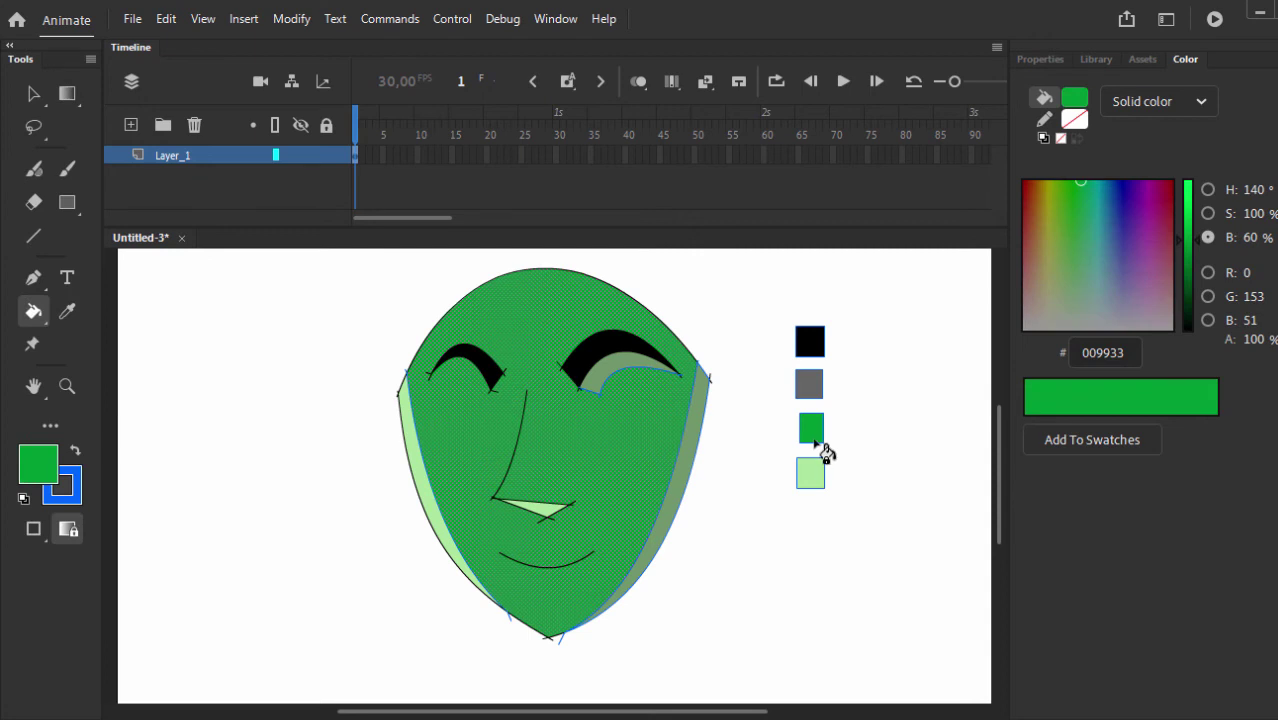
# Recolour the shadow strip along the right cheek to the second sample square's grey 666666 with the Eyedropper.
pyautogui.press('v')
pyautogui.click(700, 445)
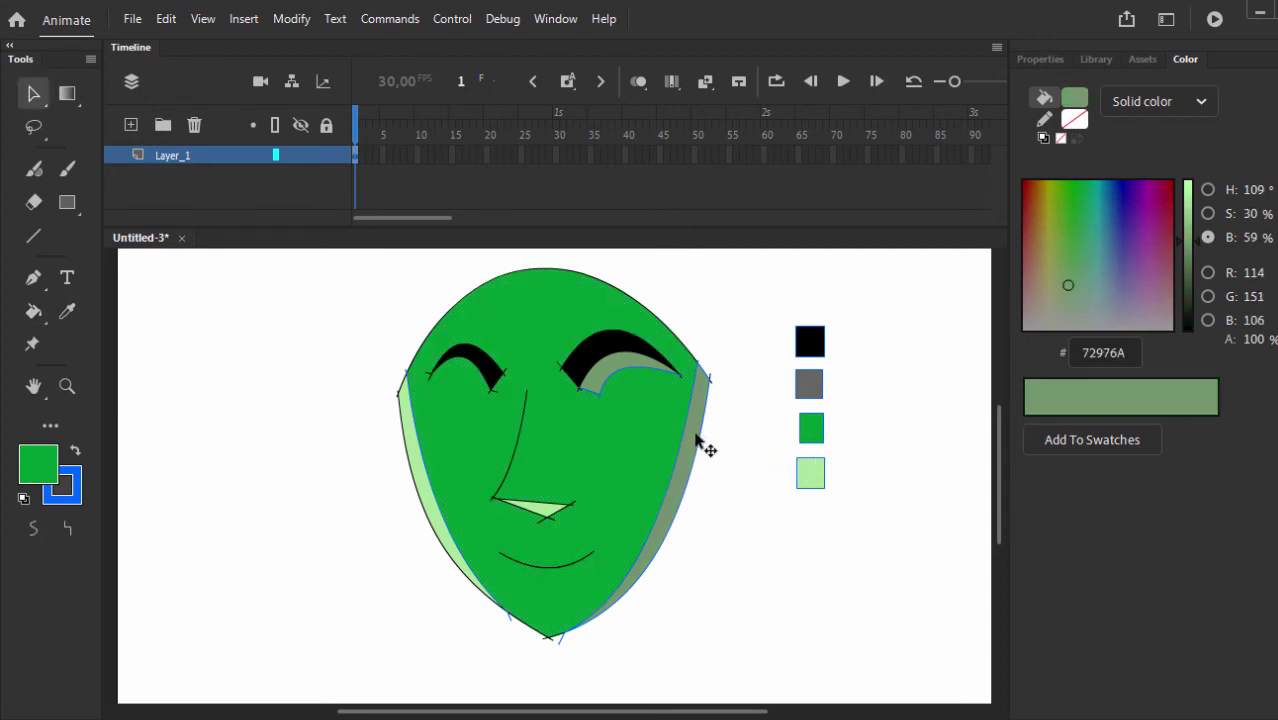
pyautogui.press('i')
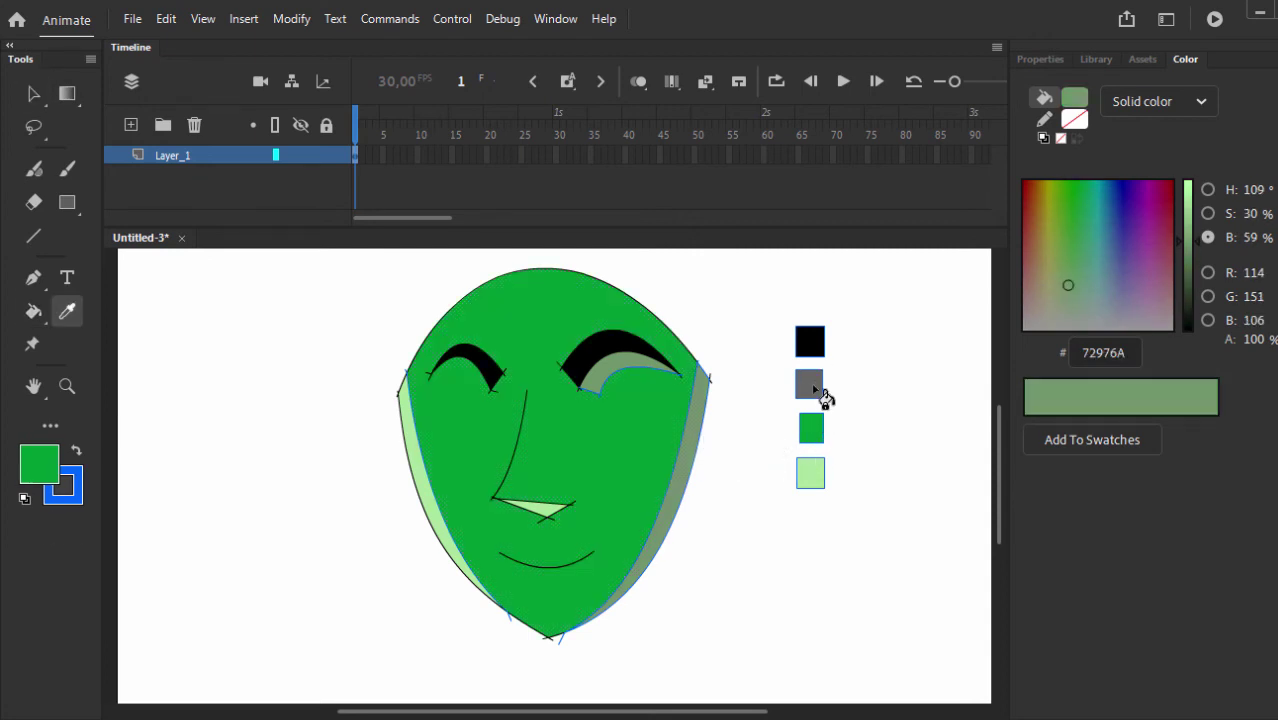
pyautogui.click(818, 388)
pyautogui.press('v')
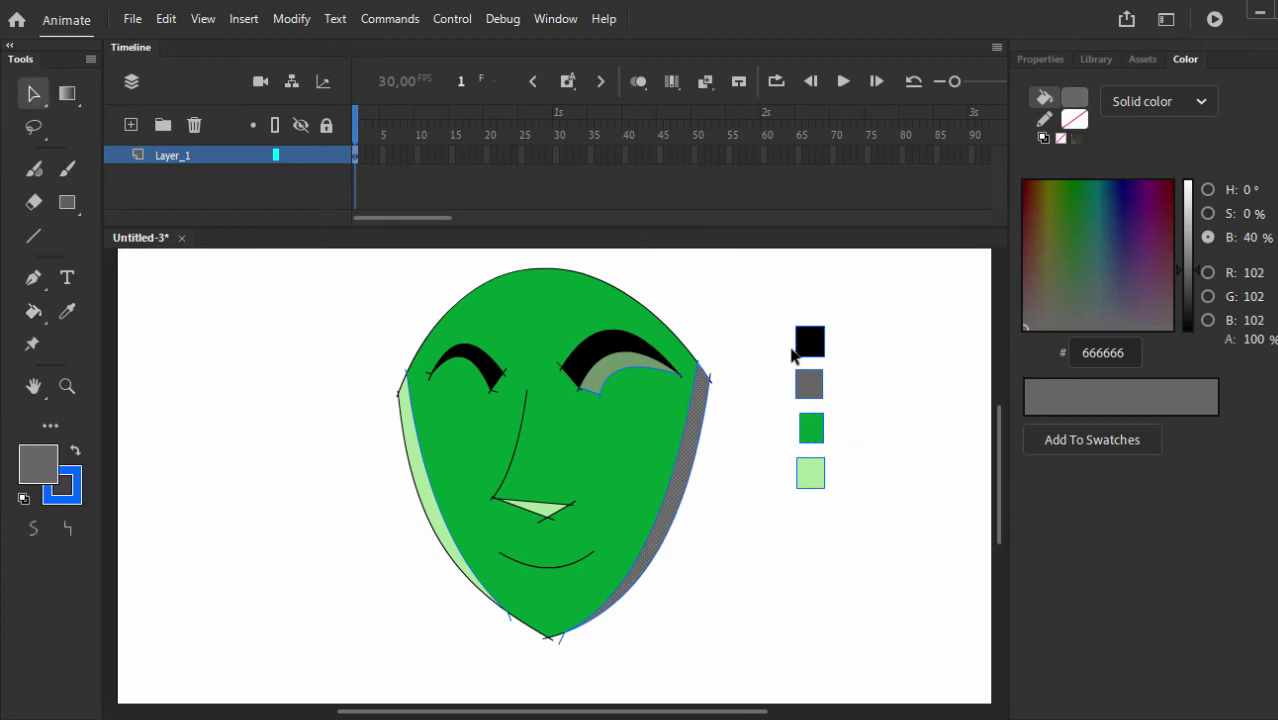
# Undo the recolouring of the right cheek strip, the main face fill and the third sample square.
pyautogui.hotkey('ctrl', 'z')
pyautogui.hotkey('ctrl', 'z')
pyautogui.hotkey('ctrl', 'z')
pyautogui.hotkey('ctrl', 'z')
pyautogui.hotkey('ctrl', 'z')
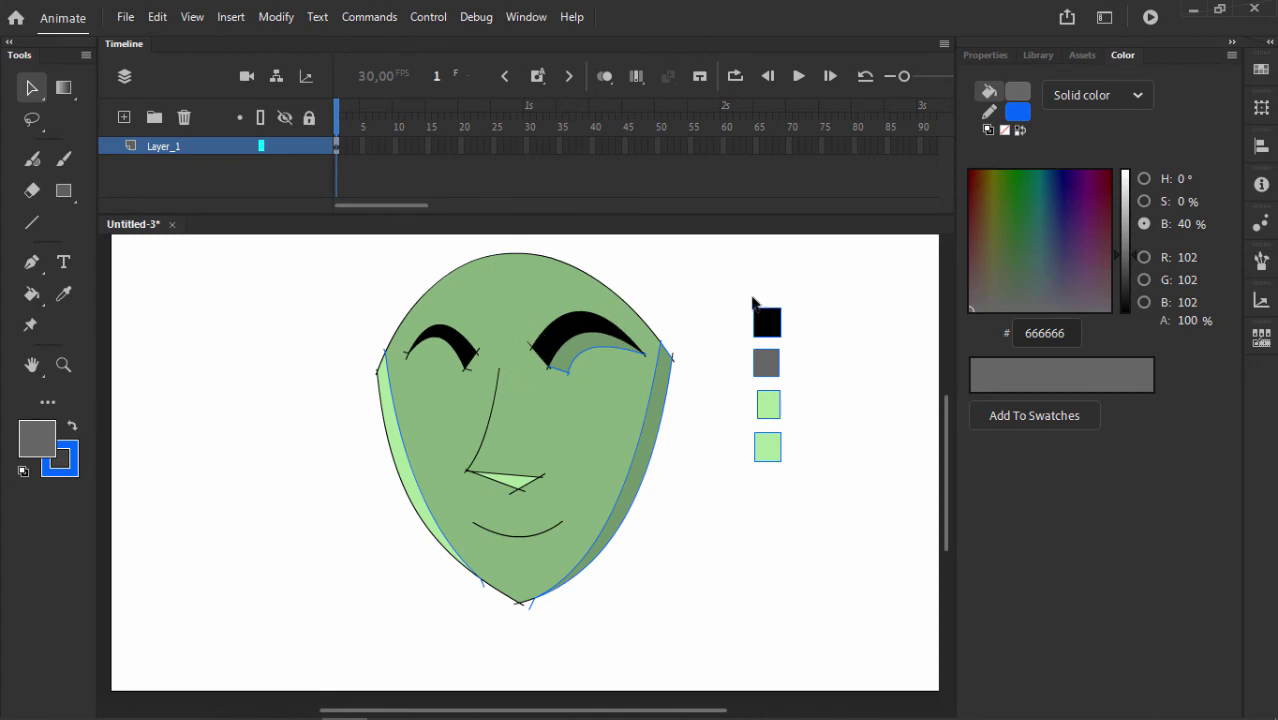
# Delete all four sample squares beside the face together with their outlines.
pyautogui.moveTo(734, 274); pyautogui.dragTo(822, 568)
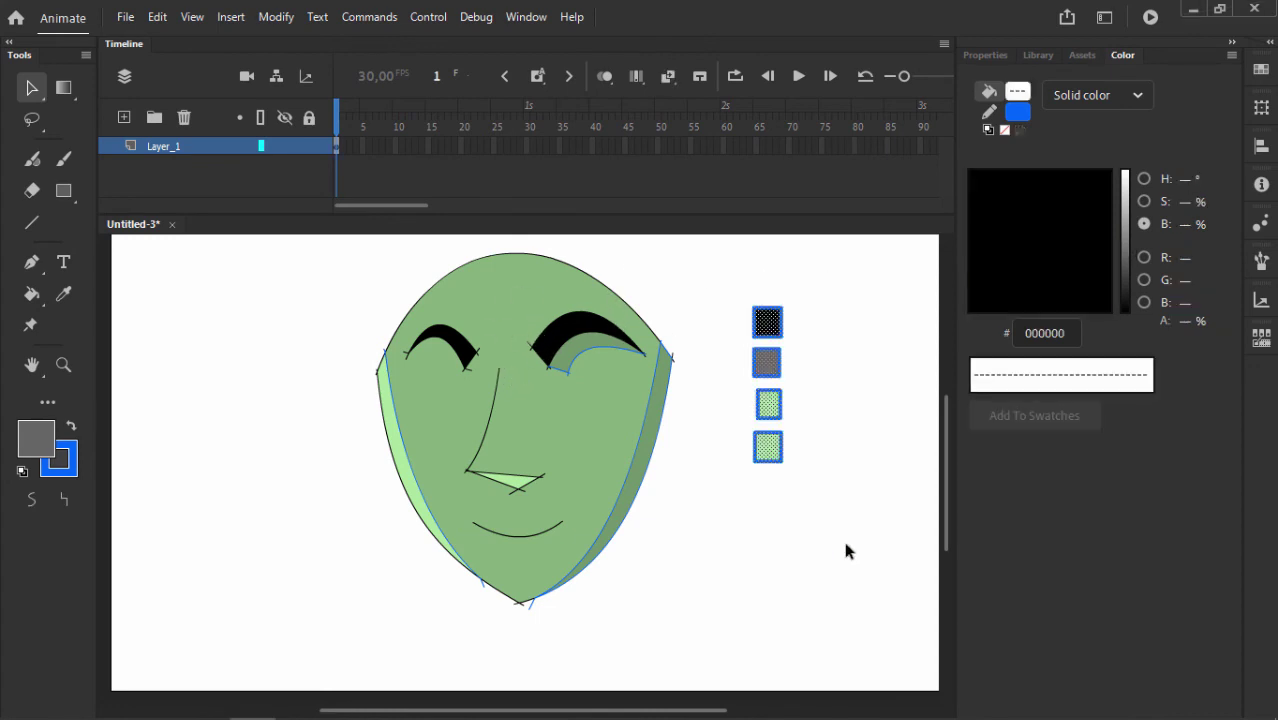
pyautogui.press('Delete')
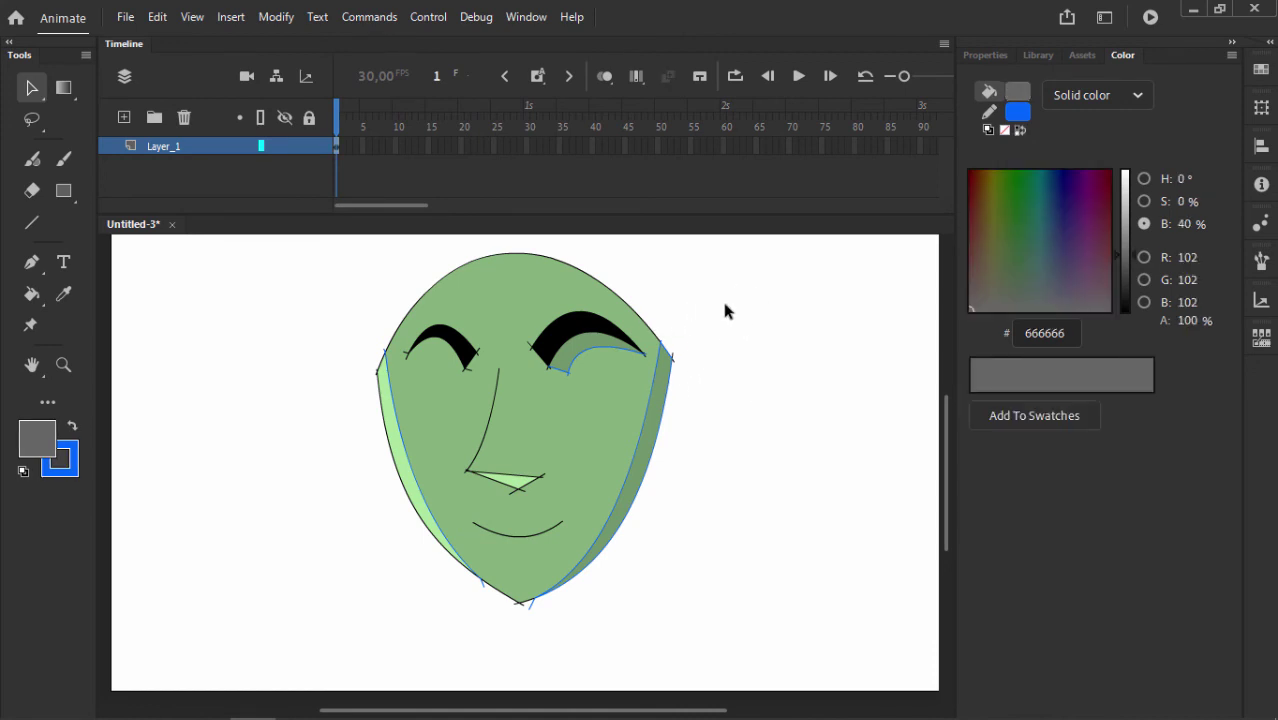
pyautogui.hotkey('ctrl', 'z')
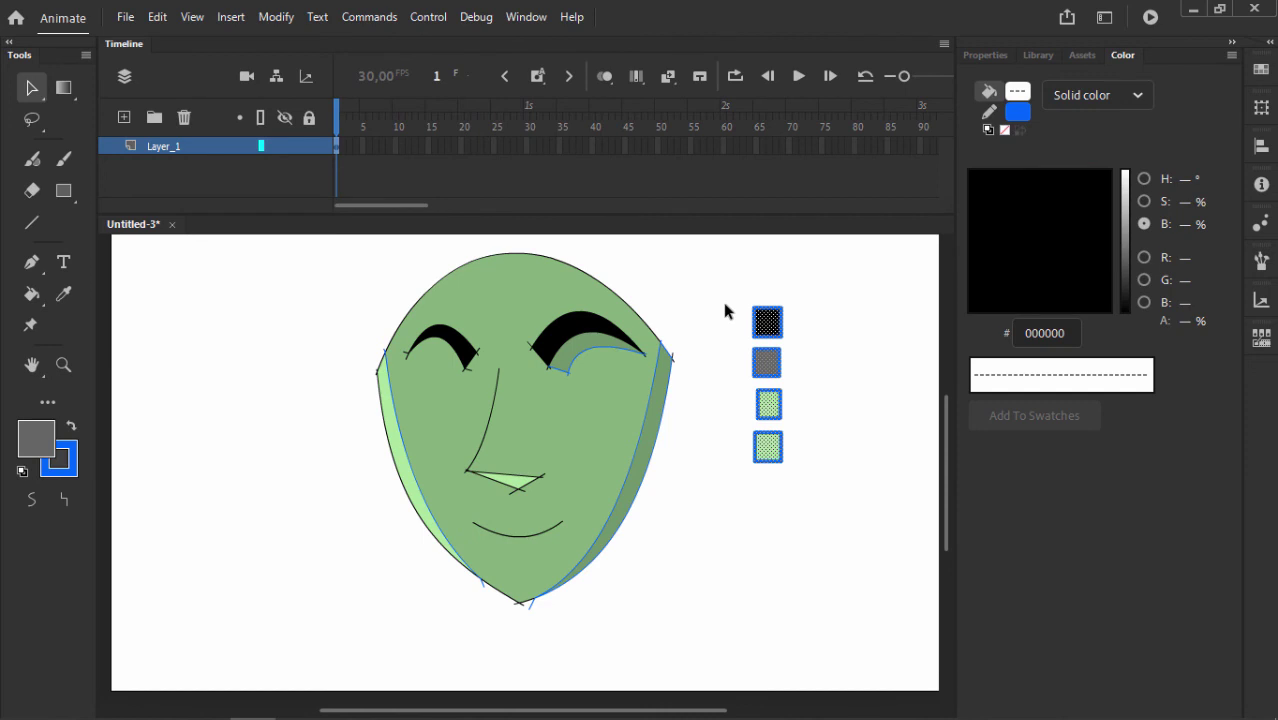
pyautogui.press('Delete')
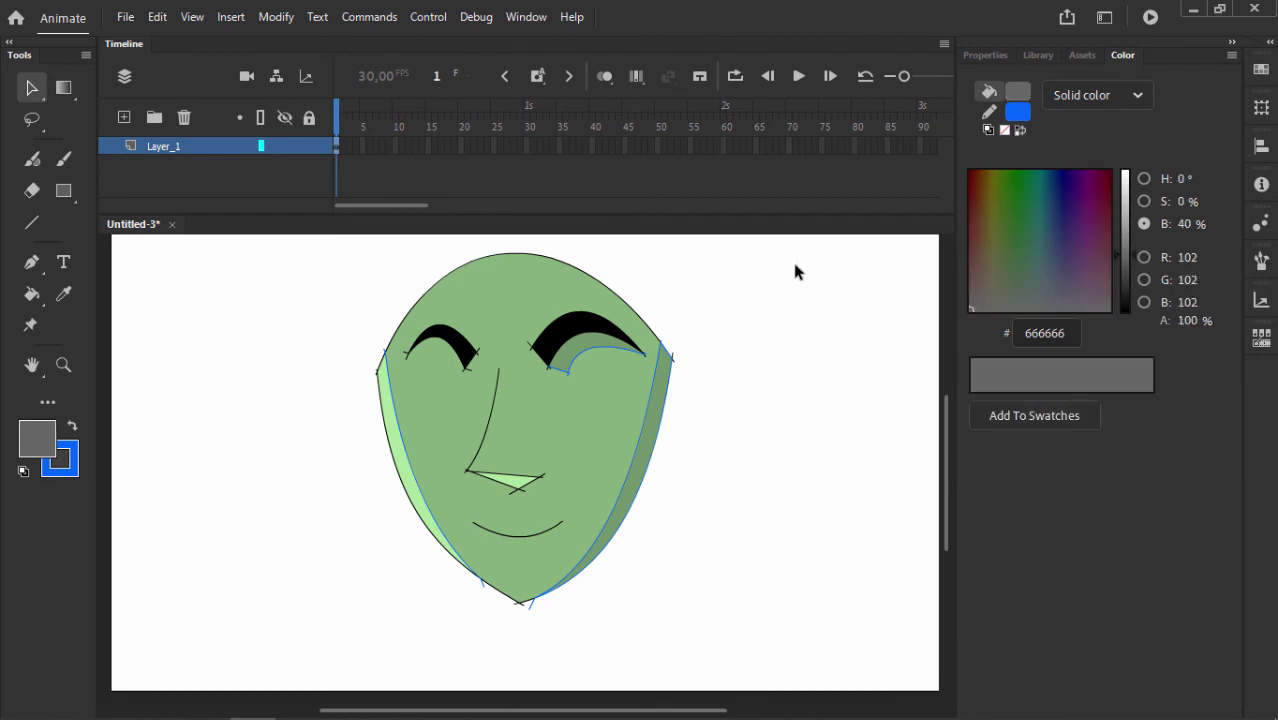
# Select the whole face drawing and set its stroke to no colour to remove every outline.
pyautogui.moveTo(947, 422); pyautogui.dragTo(947, 422)
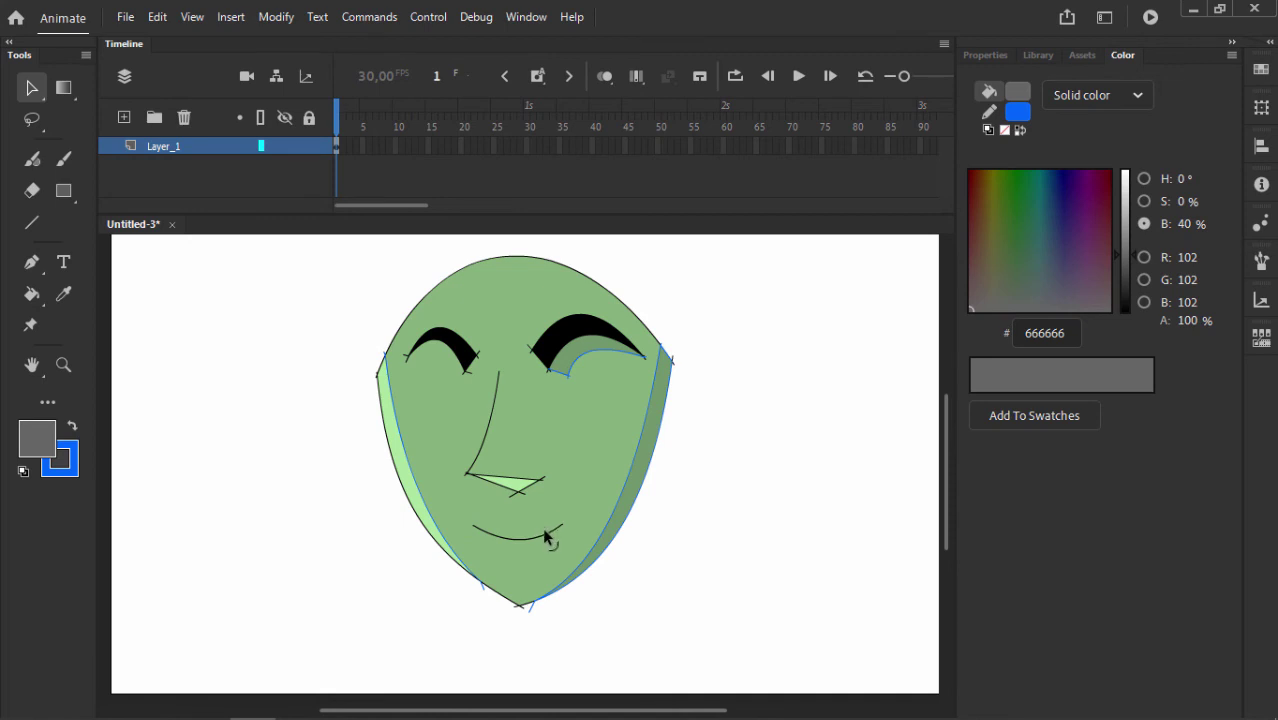
pyautogui.moveTo(331, 240)
pyautogui.mouseDown()
pyautogui.moveTo(406, 262)
pyautogui.moveTo(657, 462)
pyautogui.moveTo(707, 650)
pyautogui.mouseUp()
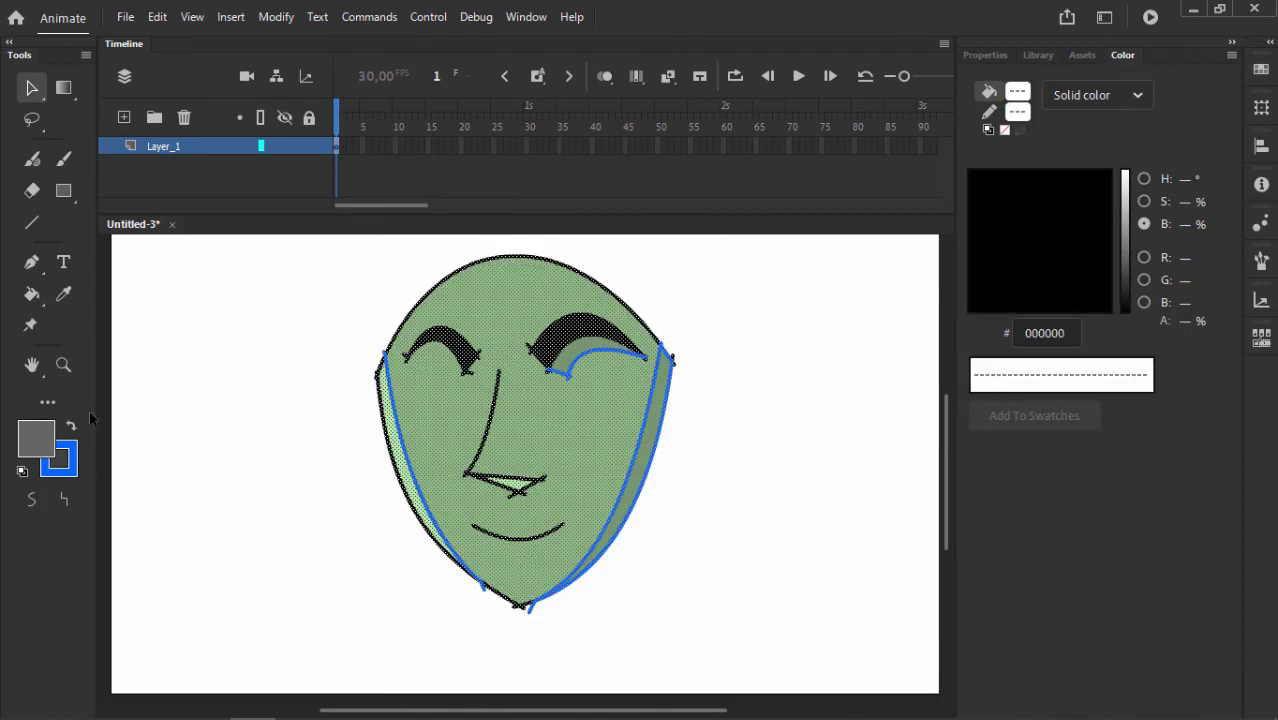
pyautogui.click(66, 466)
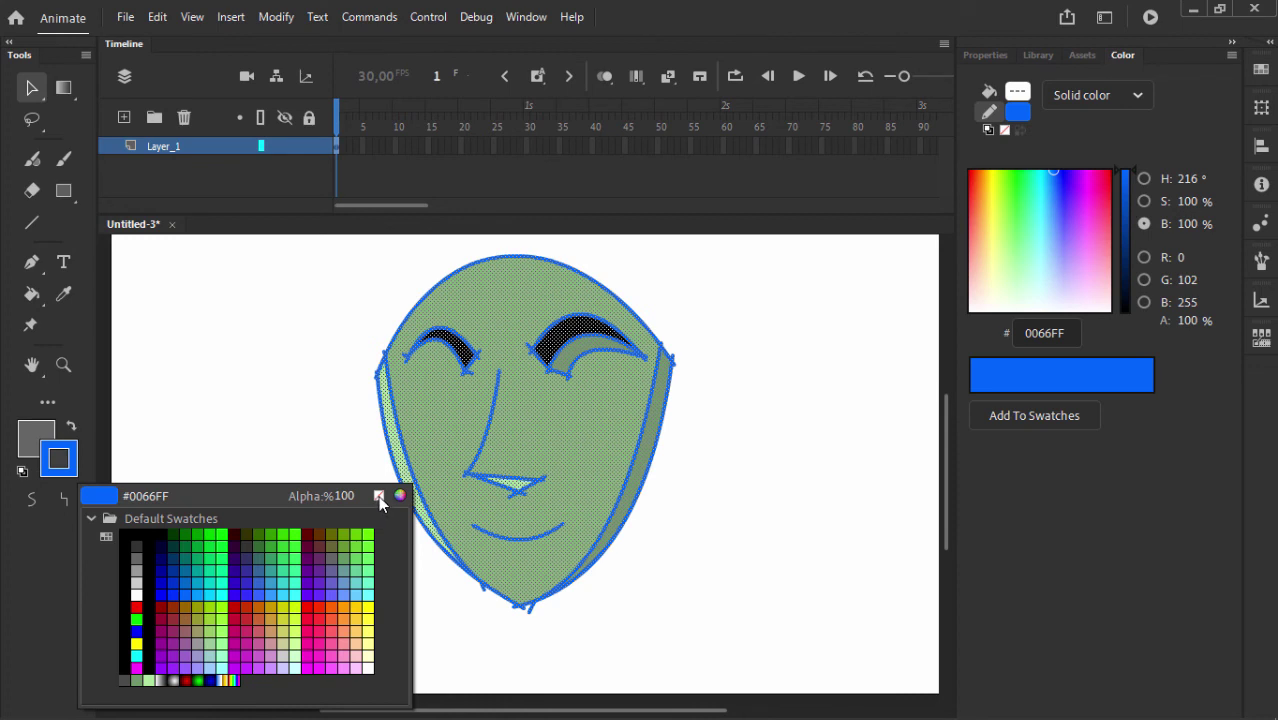
pyautogui.click(378, 496)
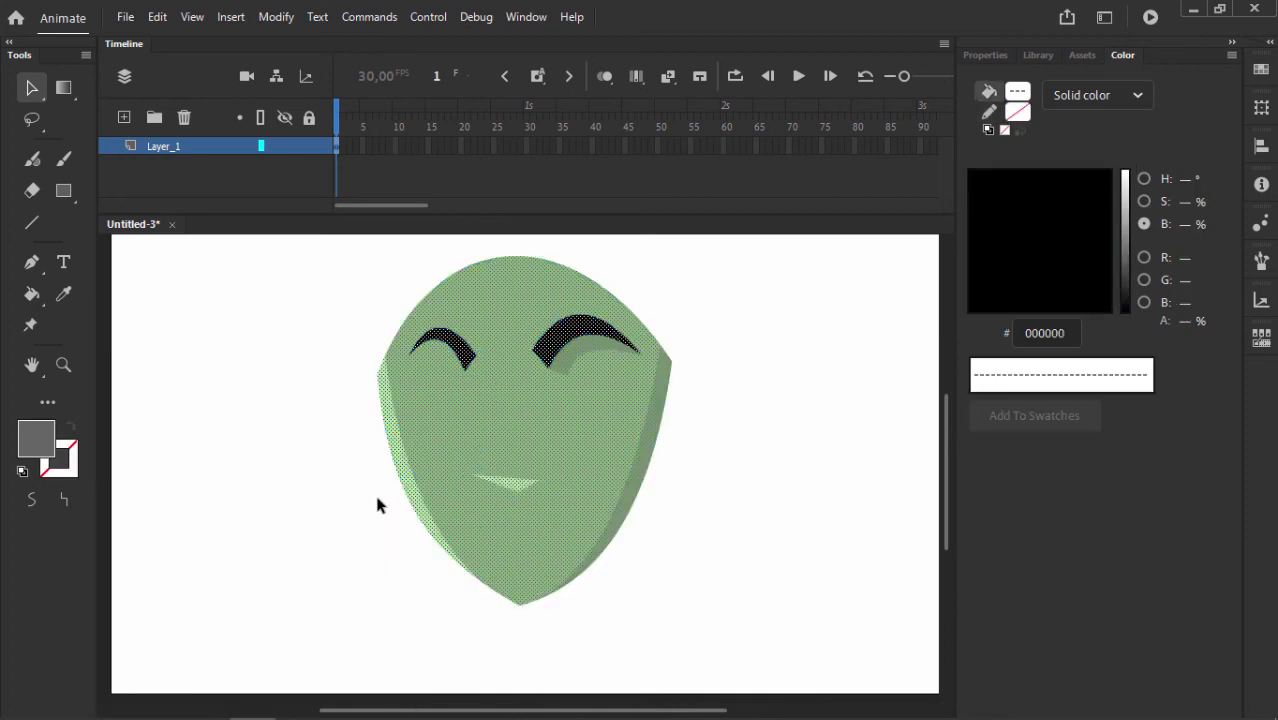
pyautogui.click(706, 510)
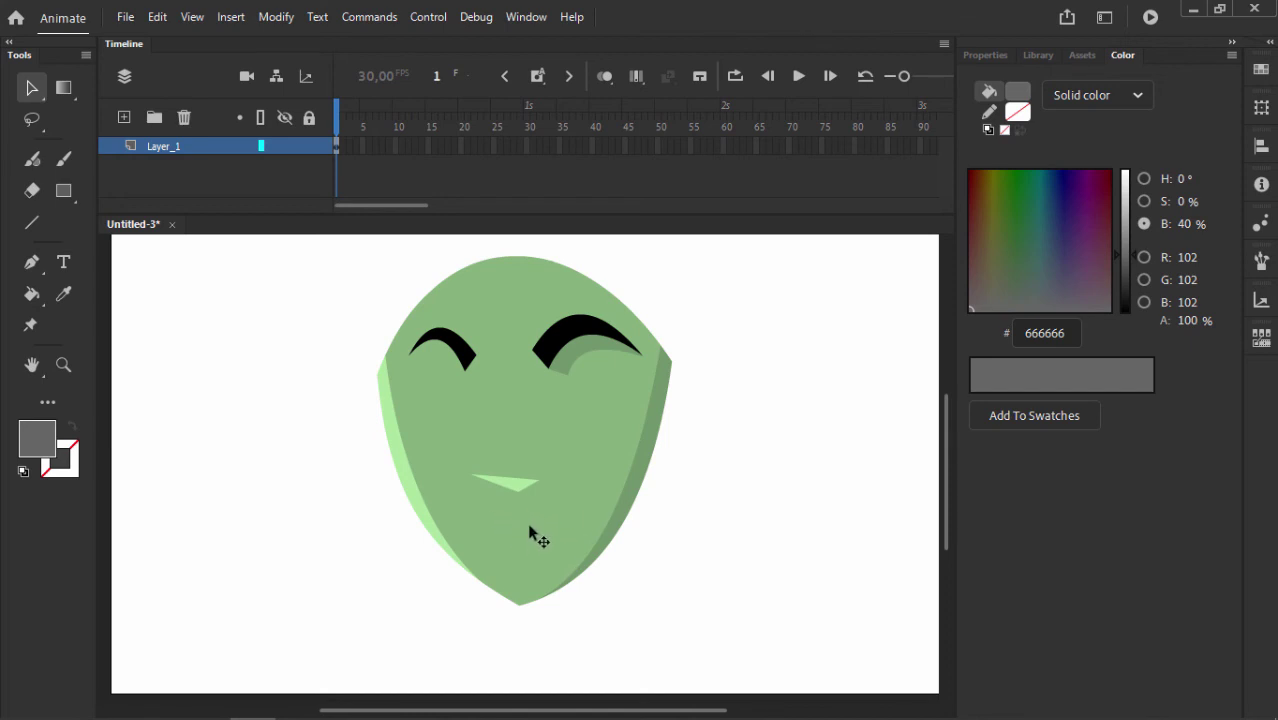
# Draw a blue mouth line below the nose, bend it downward into a smile and close it with a straight line across the top.
pyautogui.click(32, 223)
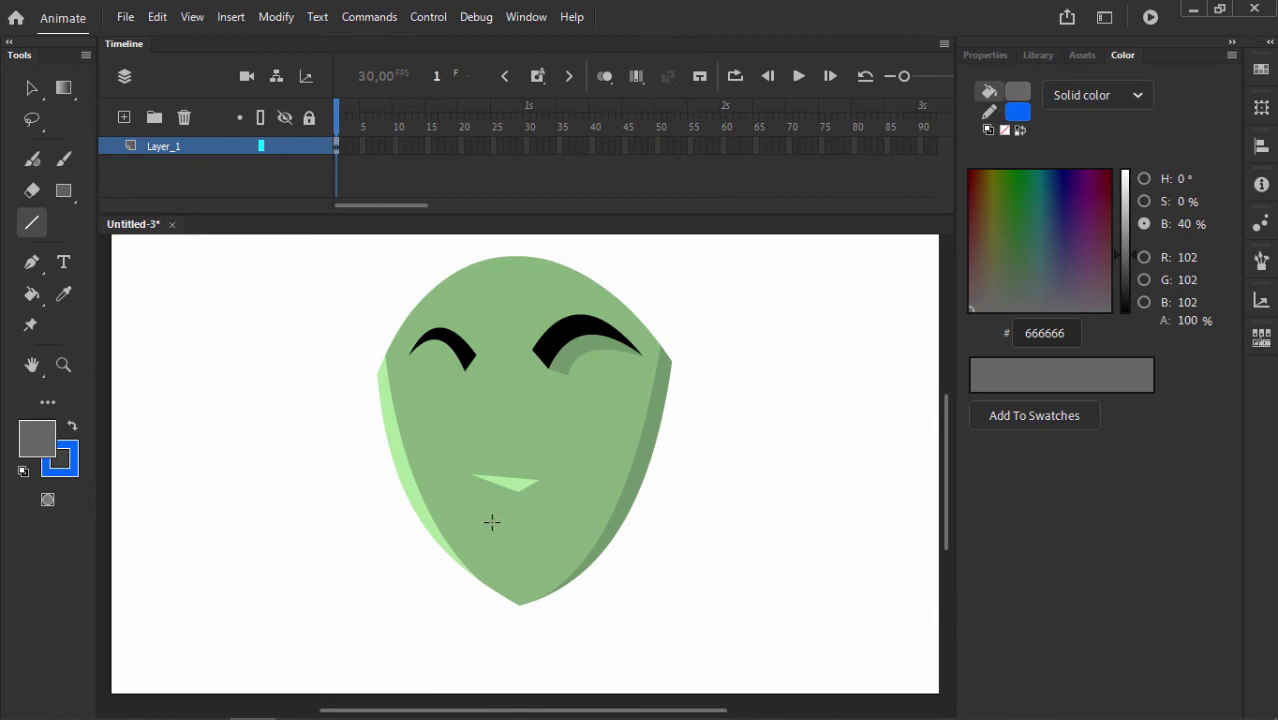
pyautogui.moveTo(487, 519); pyautogui.dragTo(580, 519)
pyautogui.press('v')
pyautogui.moveTo(526, 521); pyautogui.dragTo(520, 546)
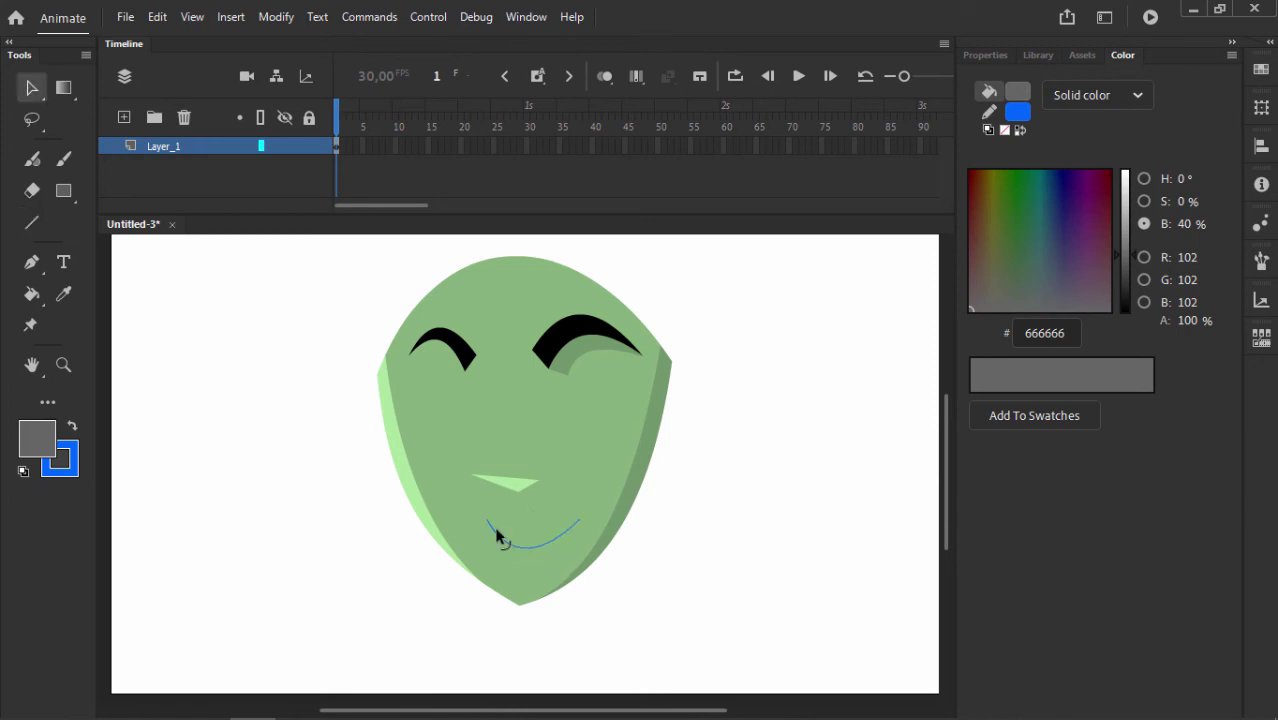
pyautogui.press('n')
pyautogui.moveTo(461, 516); pyautogui.dragTo(586, 521)
pyautogui.press('v')
# Change the fill enclosed by the mouth lines to white FFFFFF.
pyautogui.click(531, 528)
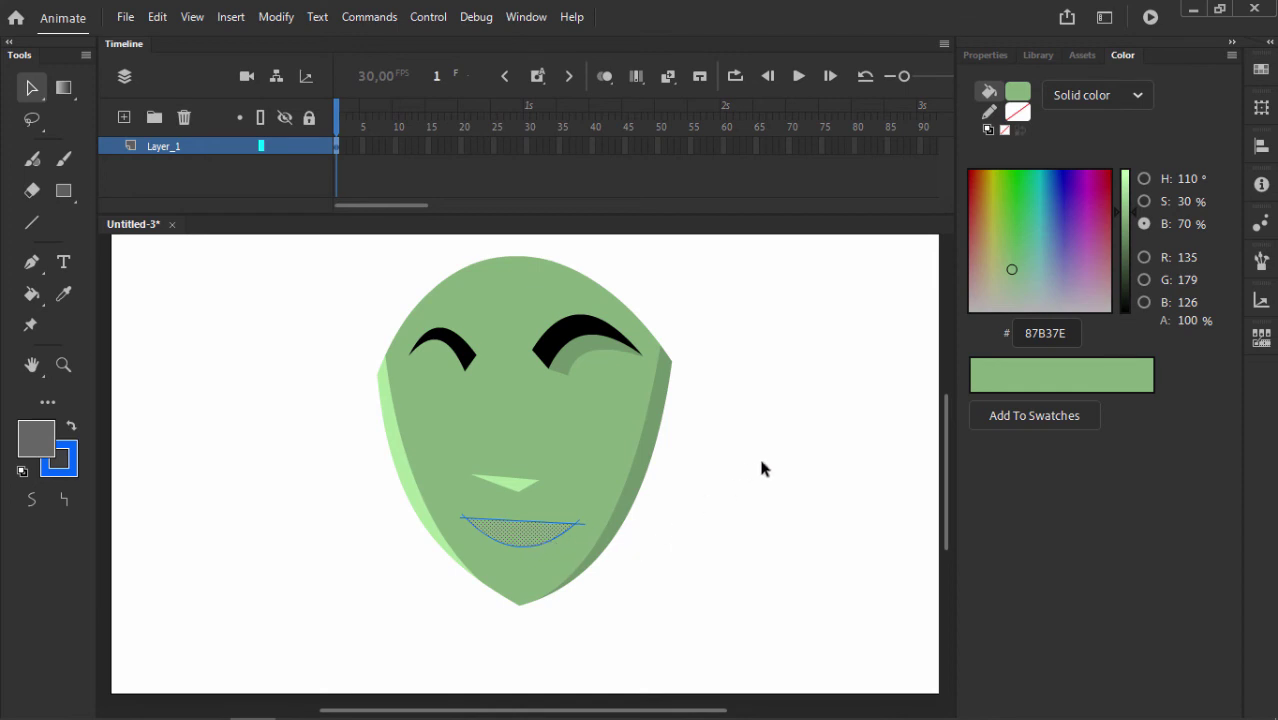
pyautogui.click(45, 440)
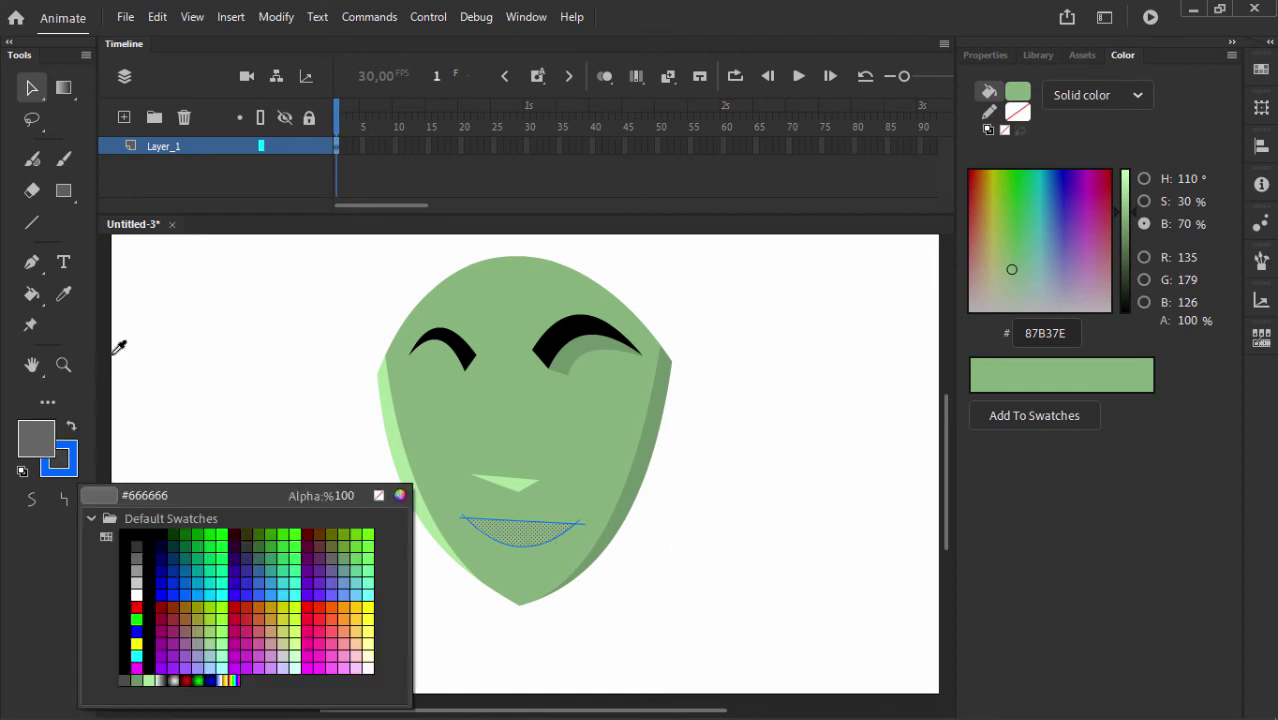
pyautogui.click(137, 596)
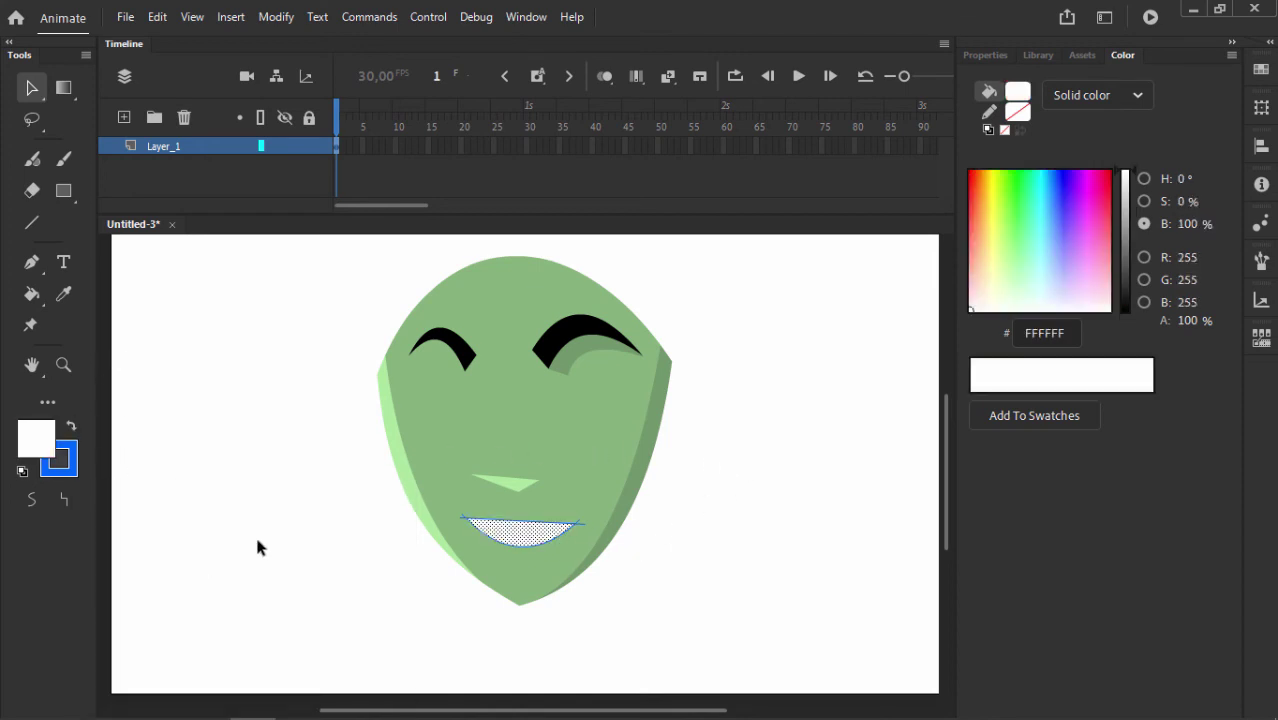
pyautogui.click(672, 509)
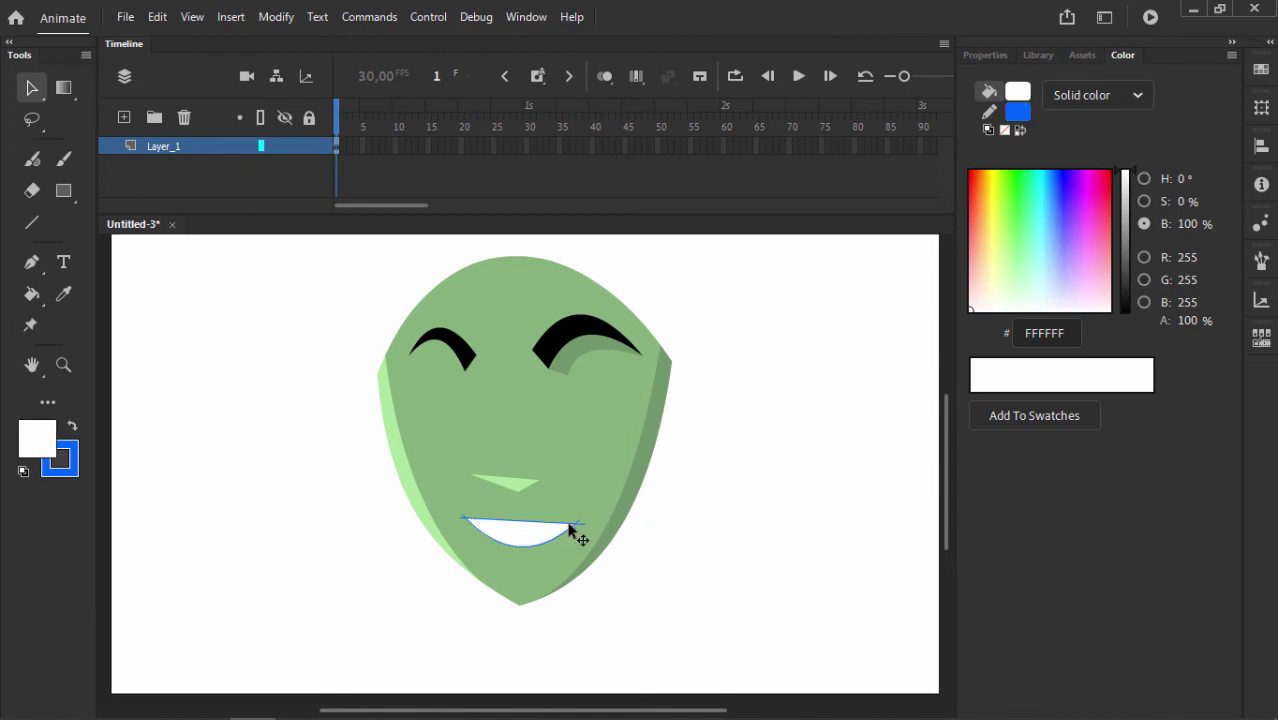
# Delete the mouth's blue outlines and recolour the nose with the dark green 72976A sampled from the shadow under the larger eyebrow.
pyautogui.click(570, 527)
pyautogui.press('Delete')
pyautogui.click(520, 486)
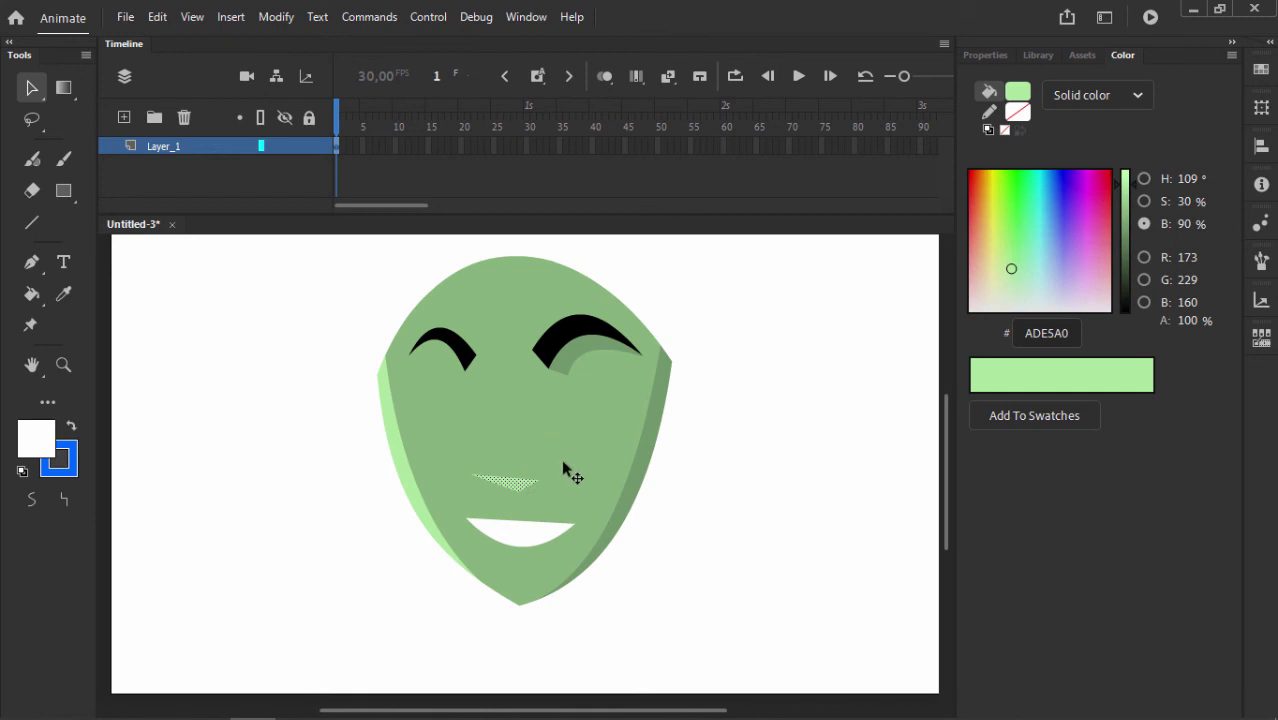
pyautogui.press('i')
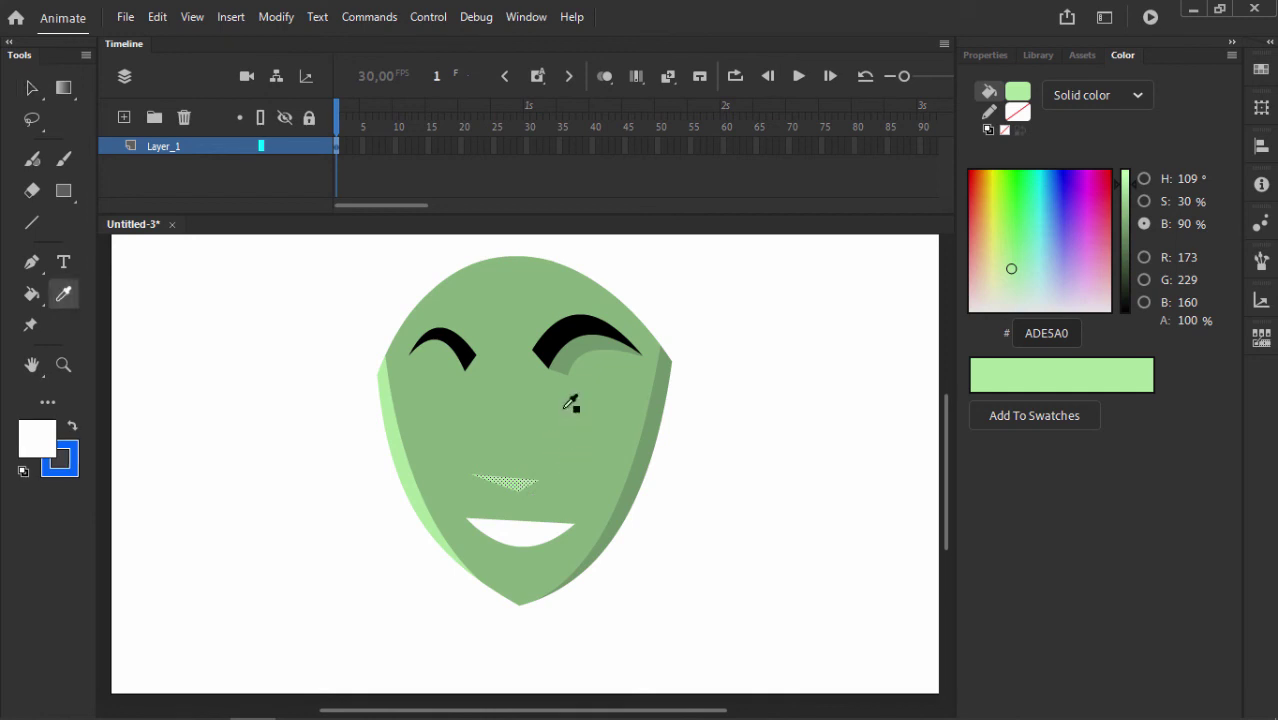
pyautogui.click(575, 352)
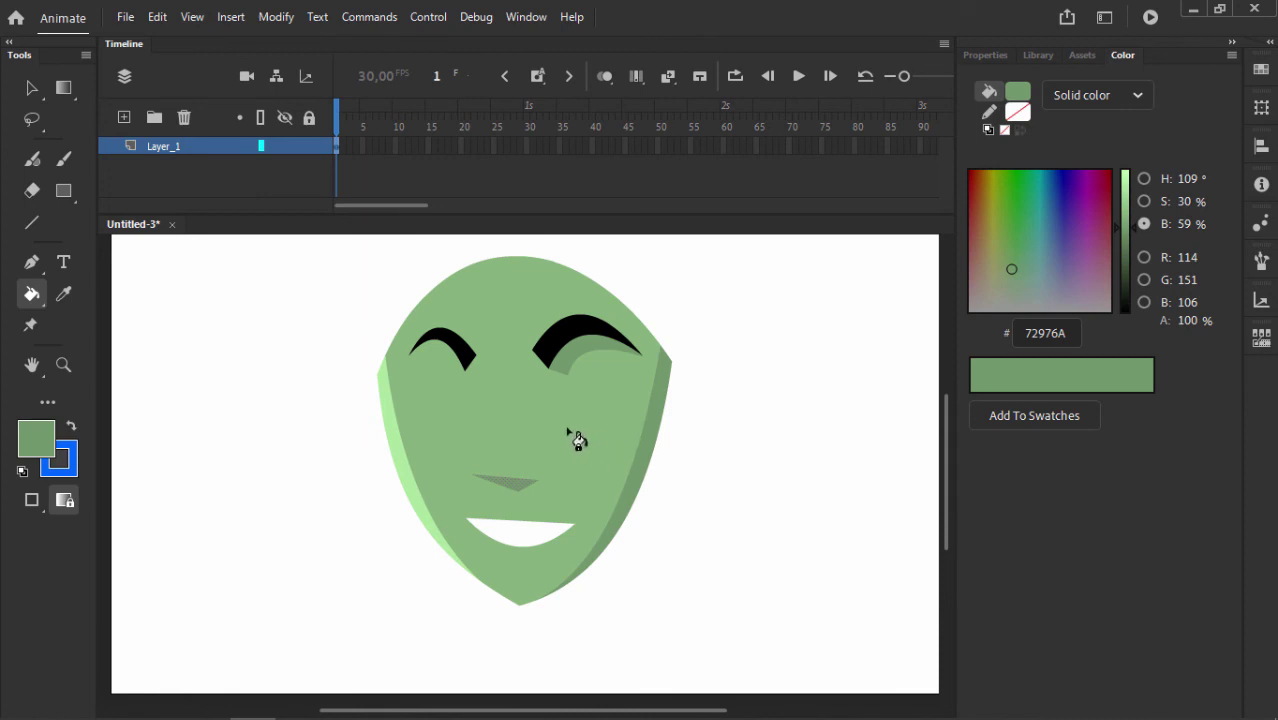
# Draw a line from the smaller eyebrow's inner corner down to the nose, attach its upper end to the brow and bend it outward.
pyautogui.press('n')
pyautogui.moveTo(497, 375)
pyautogui.mouseDown()
pyautogui.moveTo(468, 439)
pyautogui.moveTo(472, 463)
pyautogui.mouseUp()
pyautogui.press('v')
pyautogui.press('n')
pyautogui.press('v')
pyautogui.moveTo(497, 375); pyautogui.dragTo(478, 354)
pyautogui.moveTo(489, 416); pyautogui.dragTo(488, 393)
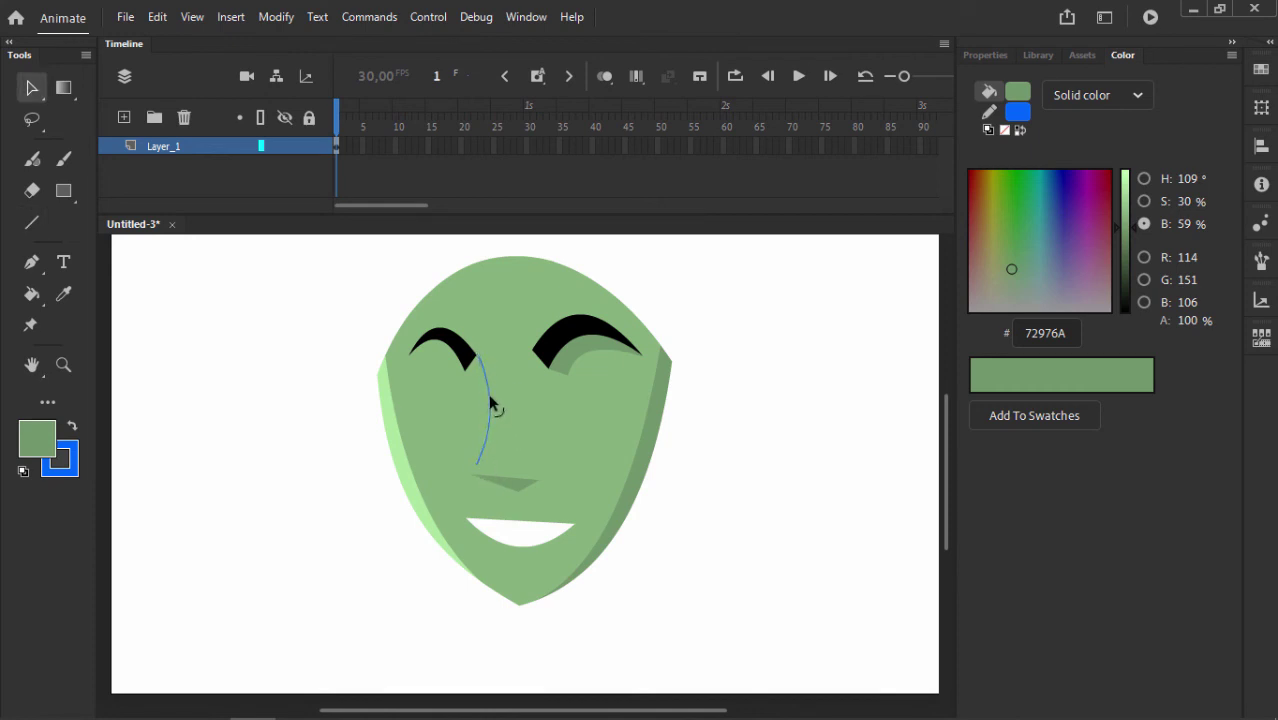
# Draw a second line from the smaller eyebrow's lower tip to the nose-side line's lower end and bend it into a narrow crescent.
pyautogui.press('n')
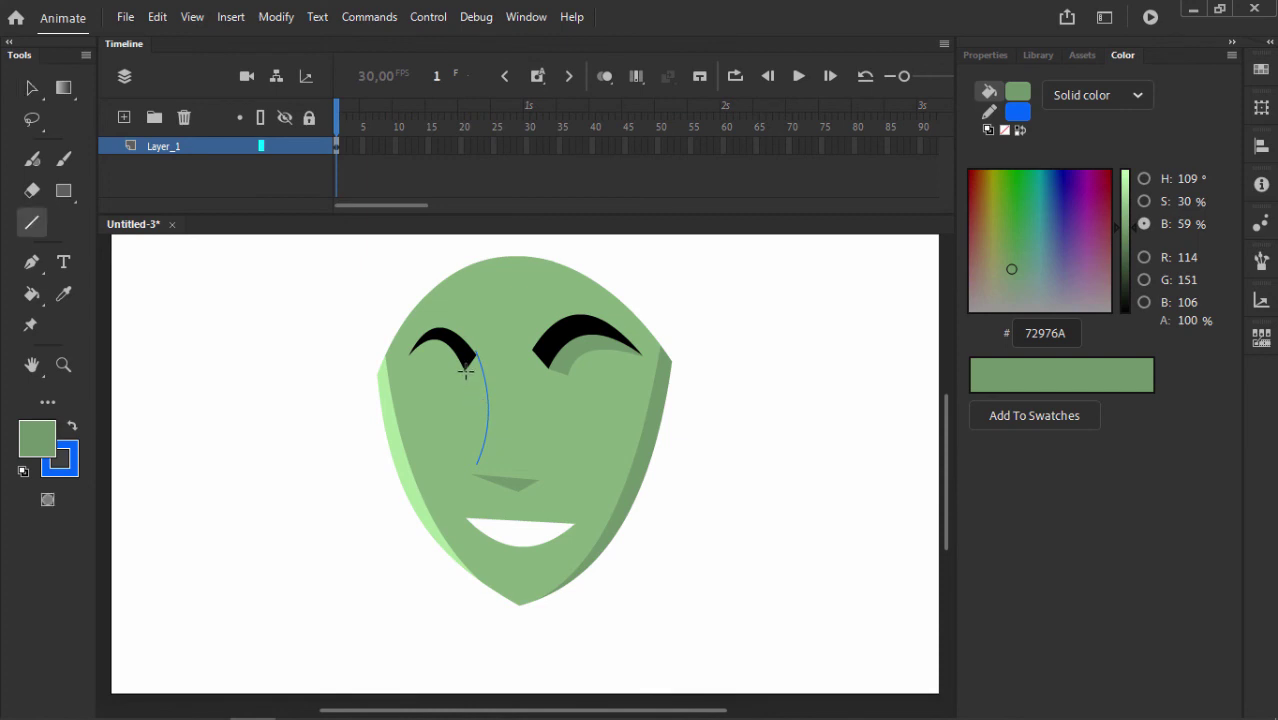
pyautogui.moveTo(467, 363); pyautogui.dragTo(478, 462)
pyautogui.press('v')
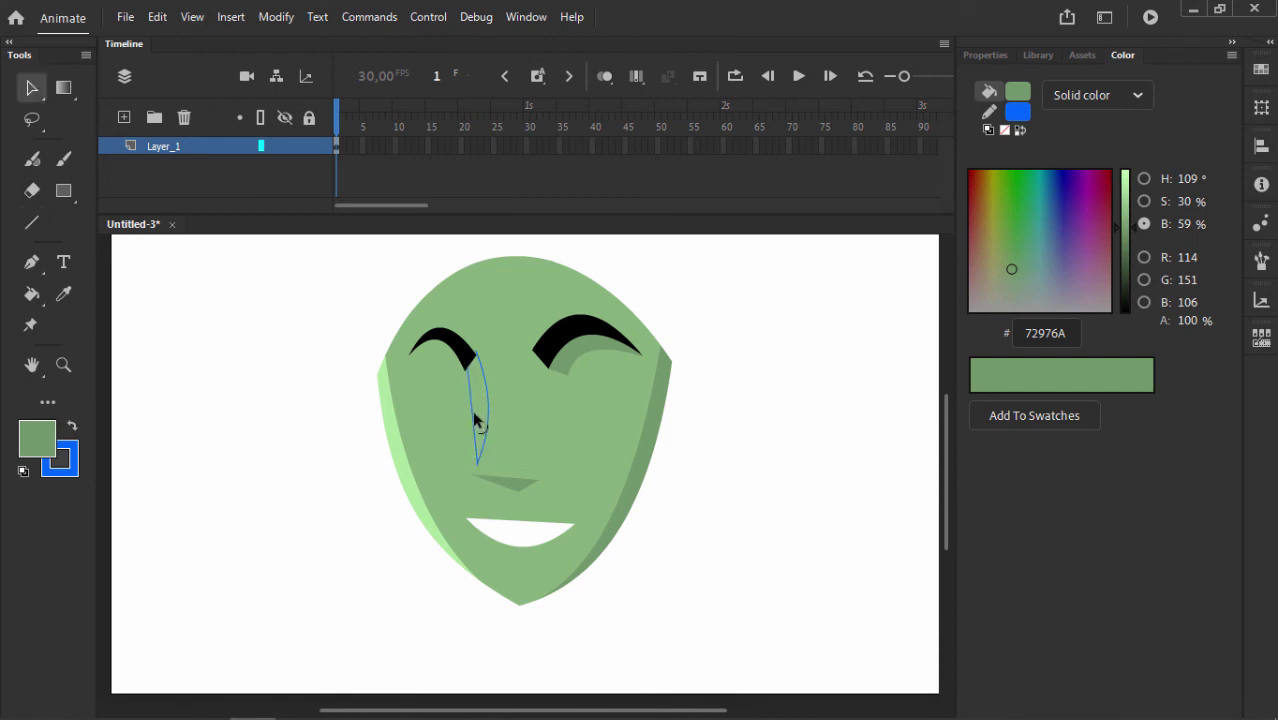
# Snap the upper end of the outer crescent line onto the smaller eyebrow's corner to close the gap in the outline.
pyautogui.click(485, 387)
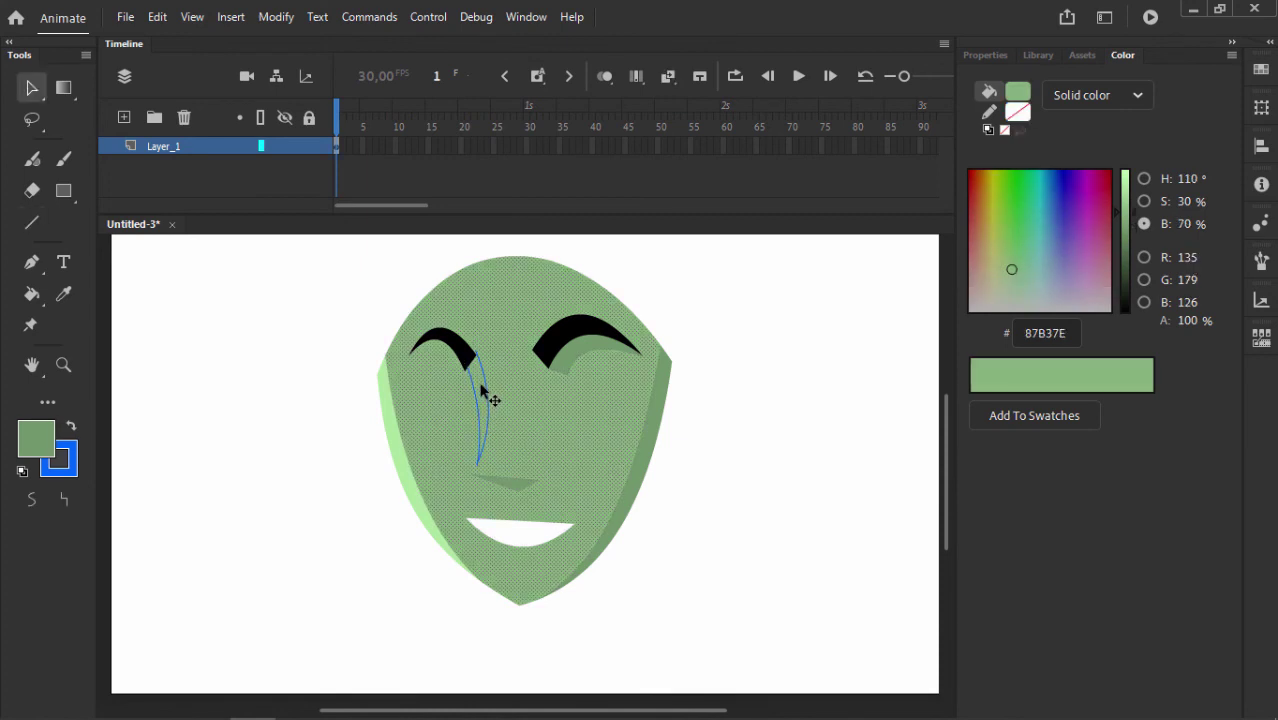
pyautogui.press('z')
pyautogui.click(487, 367)
pyautogui.press('v')
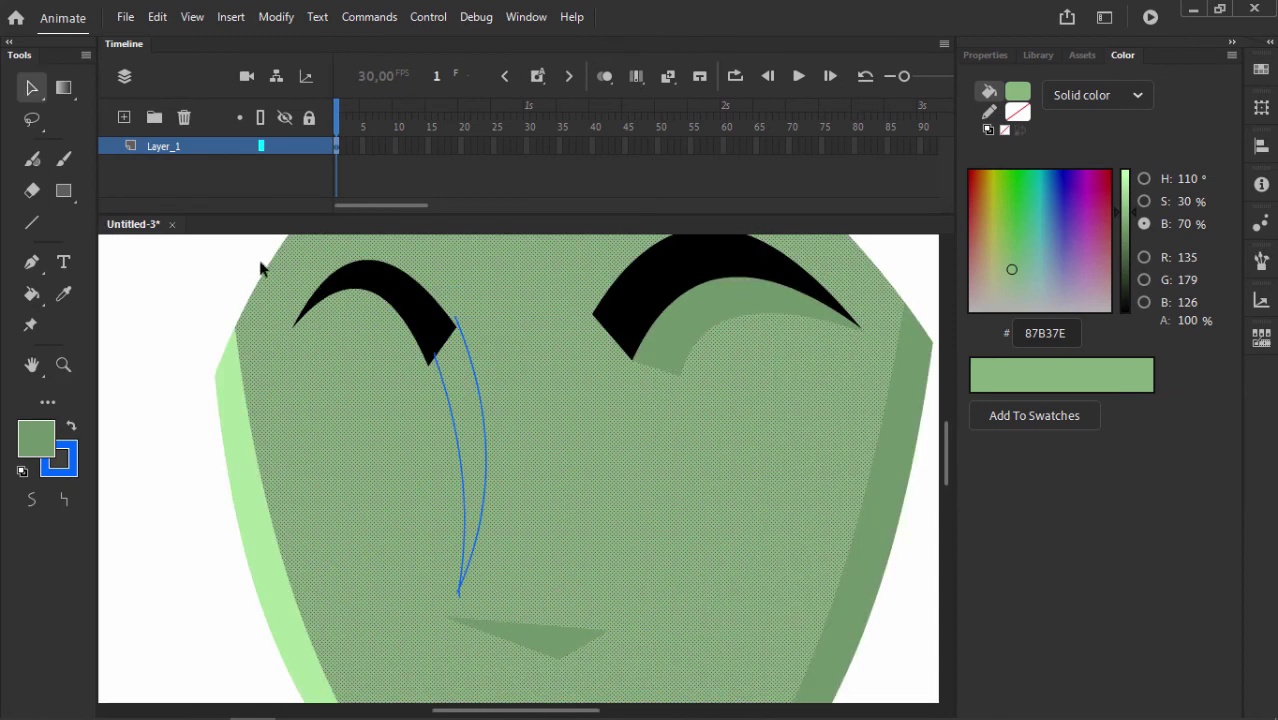
pyautogui.click(260, 266)
pyautogui.moveTo(462, 337); pyautogui.dragTo(453, 327)
# Recolour the crescent beside the nose with the dark green 72976A sampled from the shadow under the larger eyebrow.
pyautogui.click(458, 368)
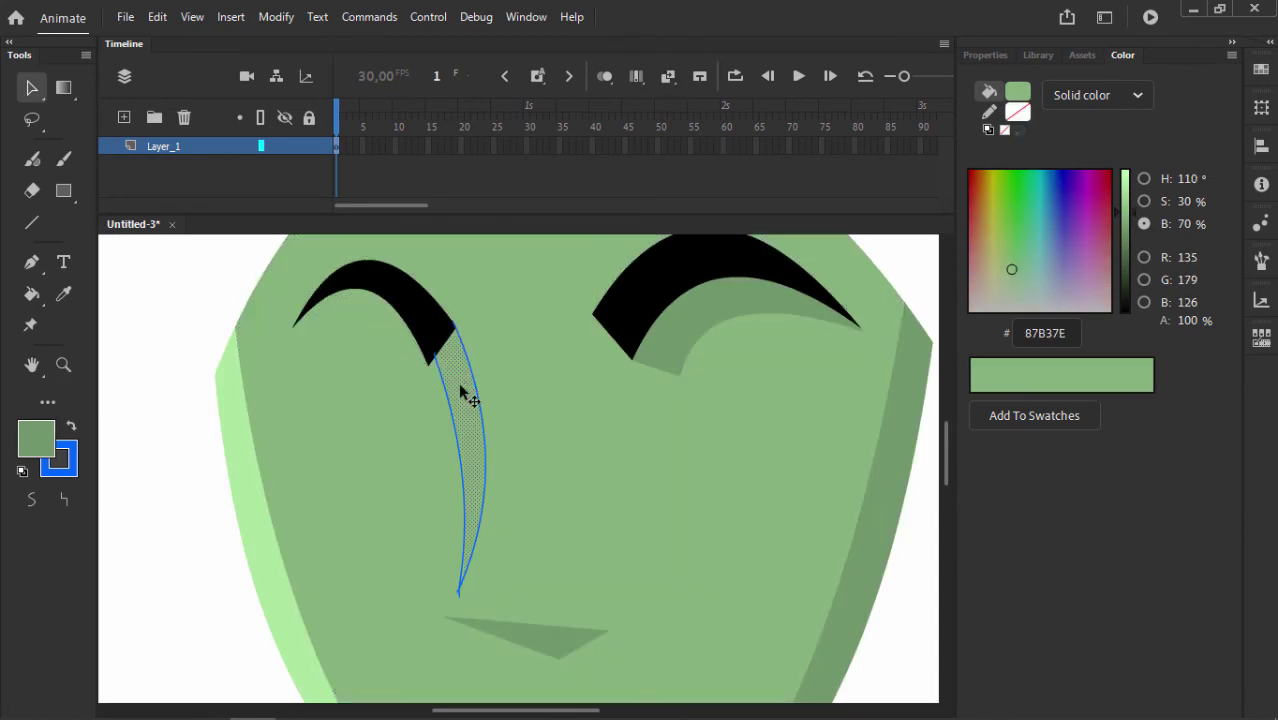
pyautogui.press('i')
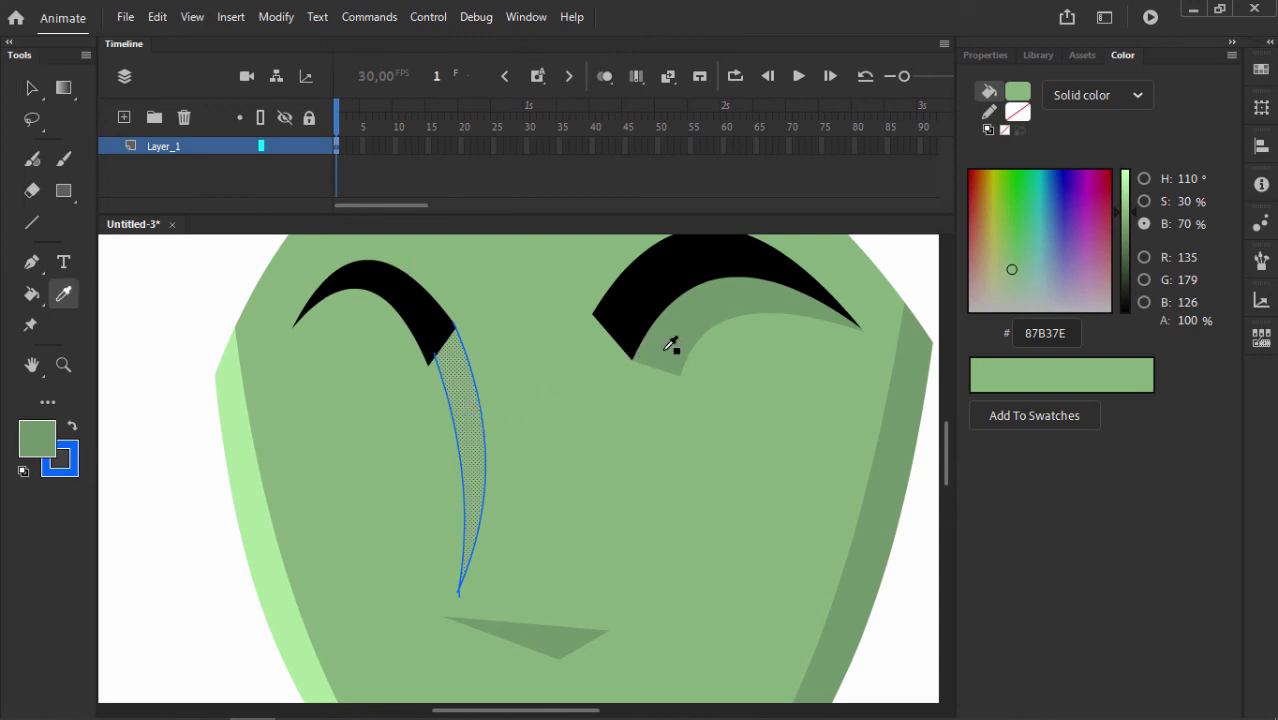
pyautogui.click(646, 366)
pyautogui.press('v')
pyautogui.hotkey('ctrl', 'shift', 'a')
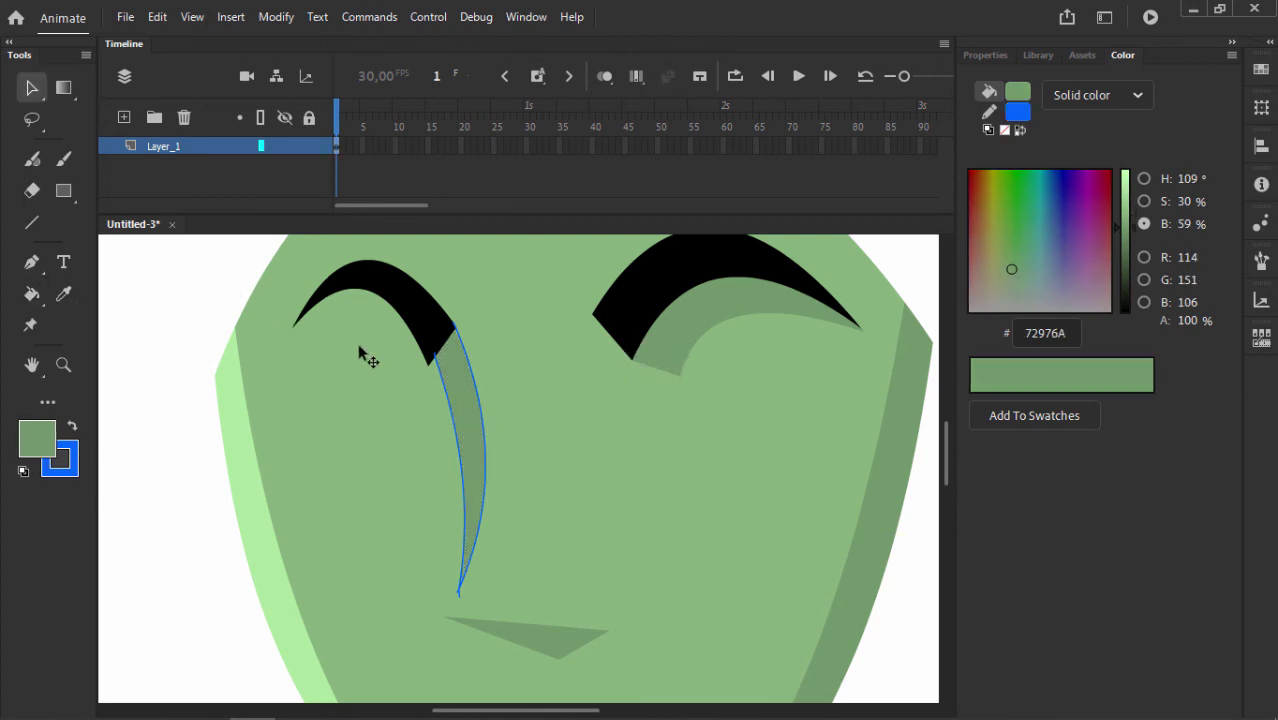
# Delete the blue outlines around the crescent shadow beside the nose.
pyautogui.doubleClick(444, 398)
pyautogui.press('Delete')
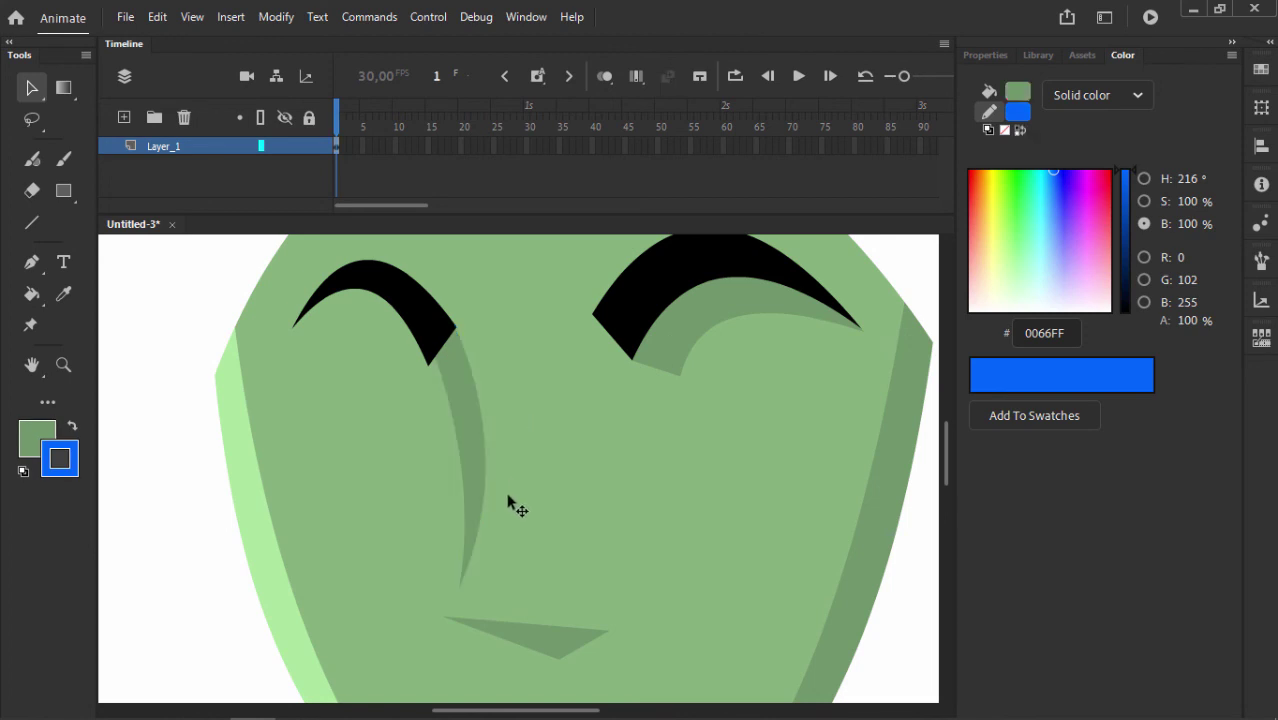
pyautogui.hotkey('ctrl', '-')
pyautogui.hotkey('ctrl', '-')
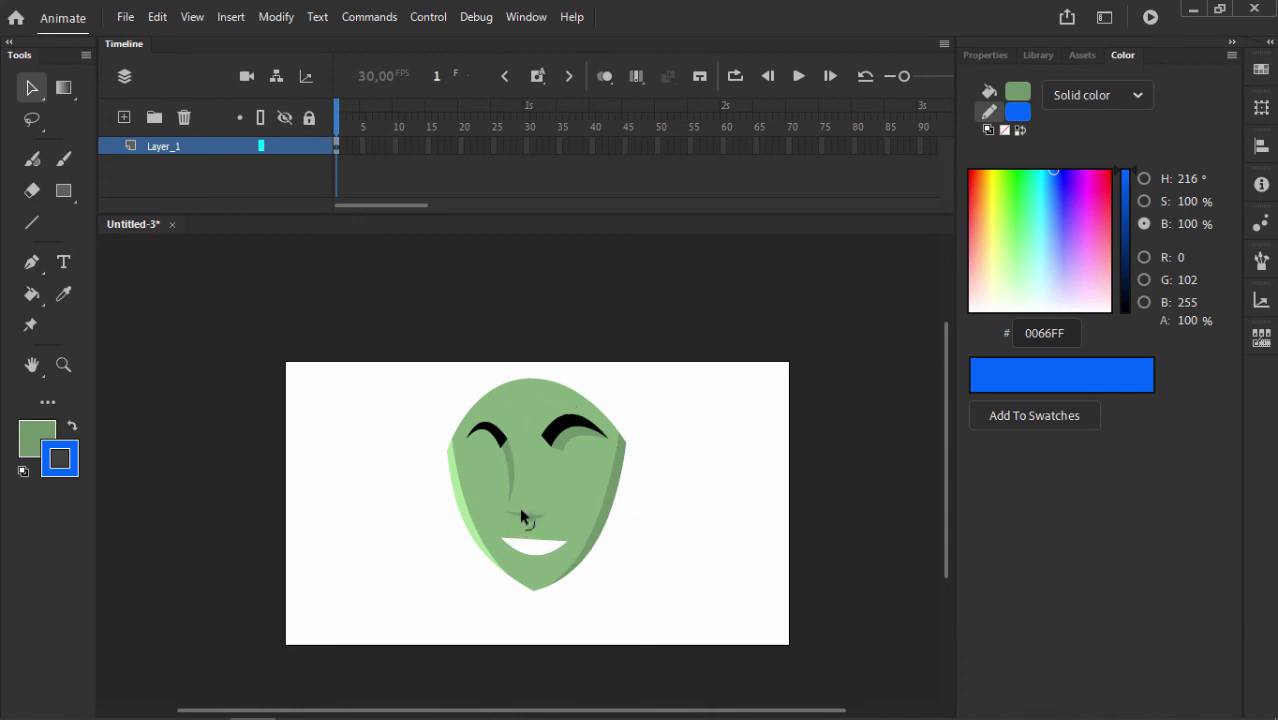
# Add two layers above the face layer and draw a black 000000 rectangle over the forehead and eyes on Layer_3.
pyautogui.click(124, 118)
pyautogui.click(124, 118)
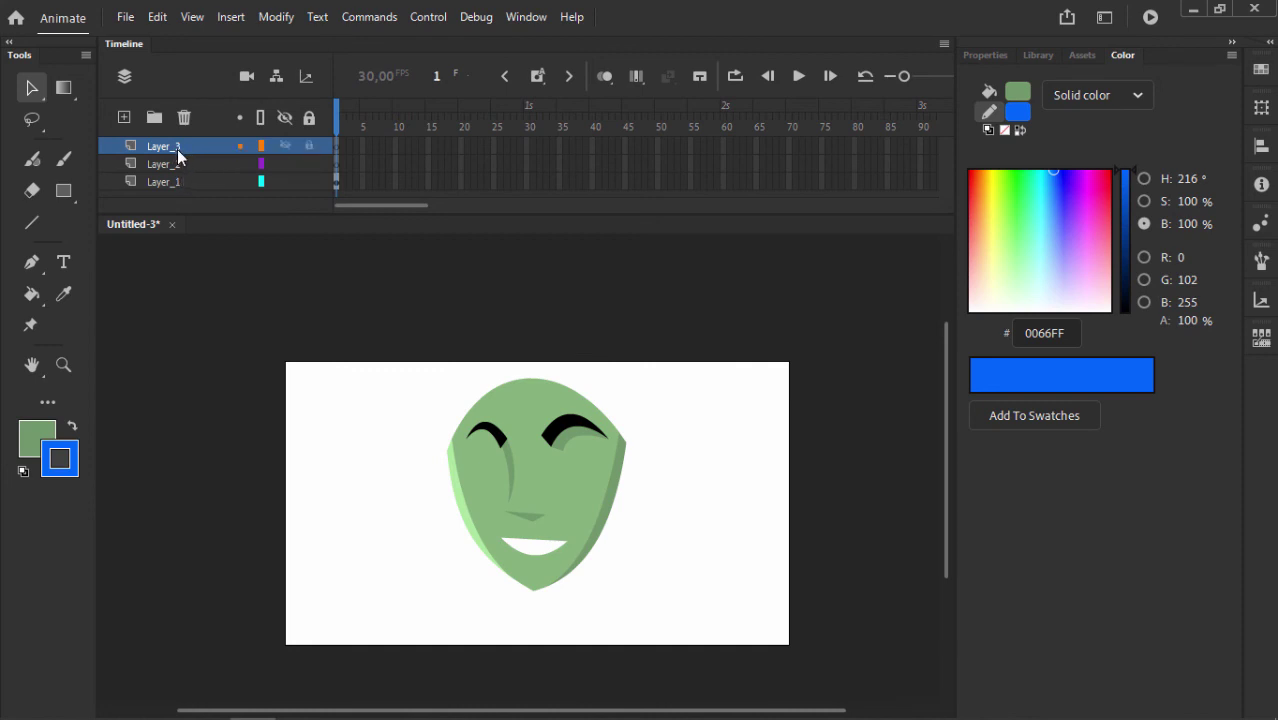
pyautogui.click(68, 194)
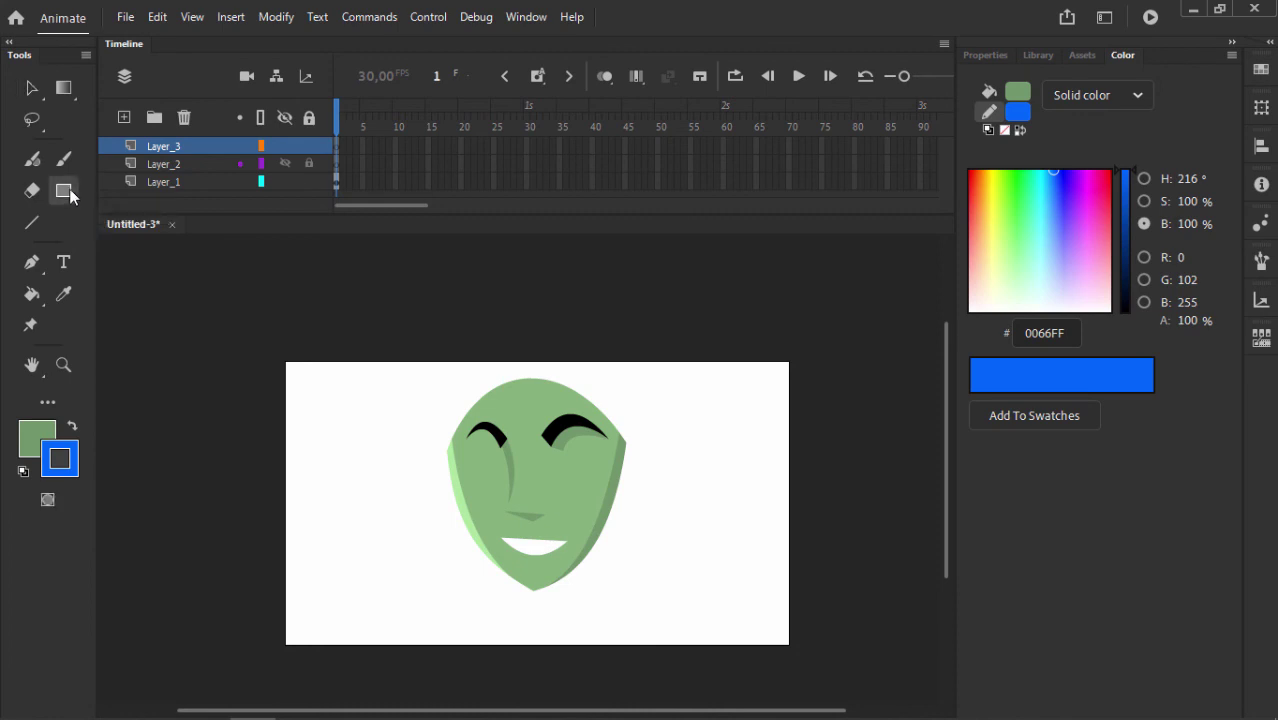
pyautogui.click(36, 443)
pyautogui.click(126, 532)
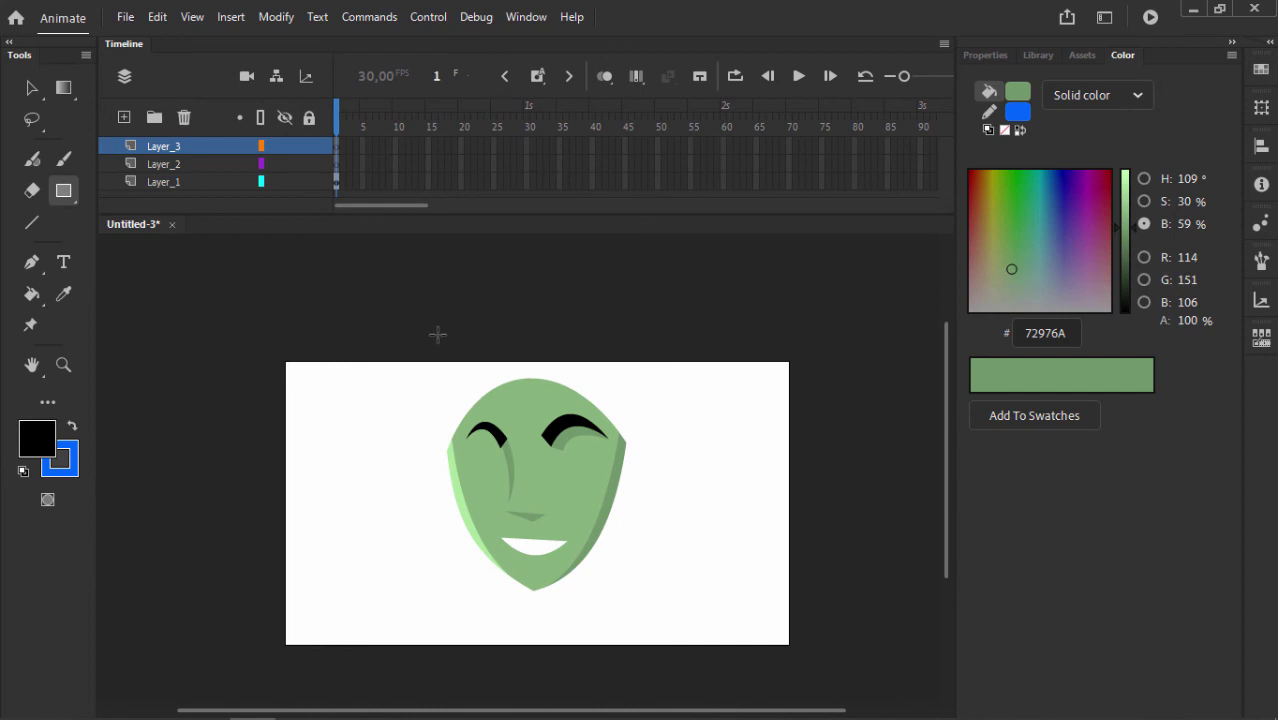
pyautogui.moveTo(439, 327); pyautogui.dragTo(629, 456)
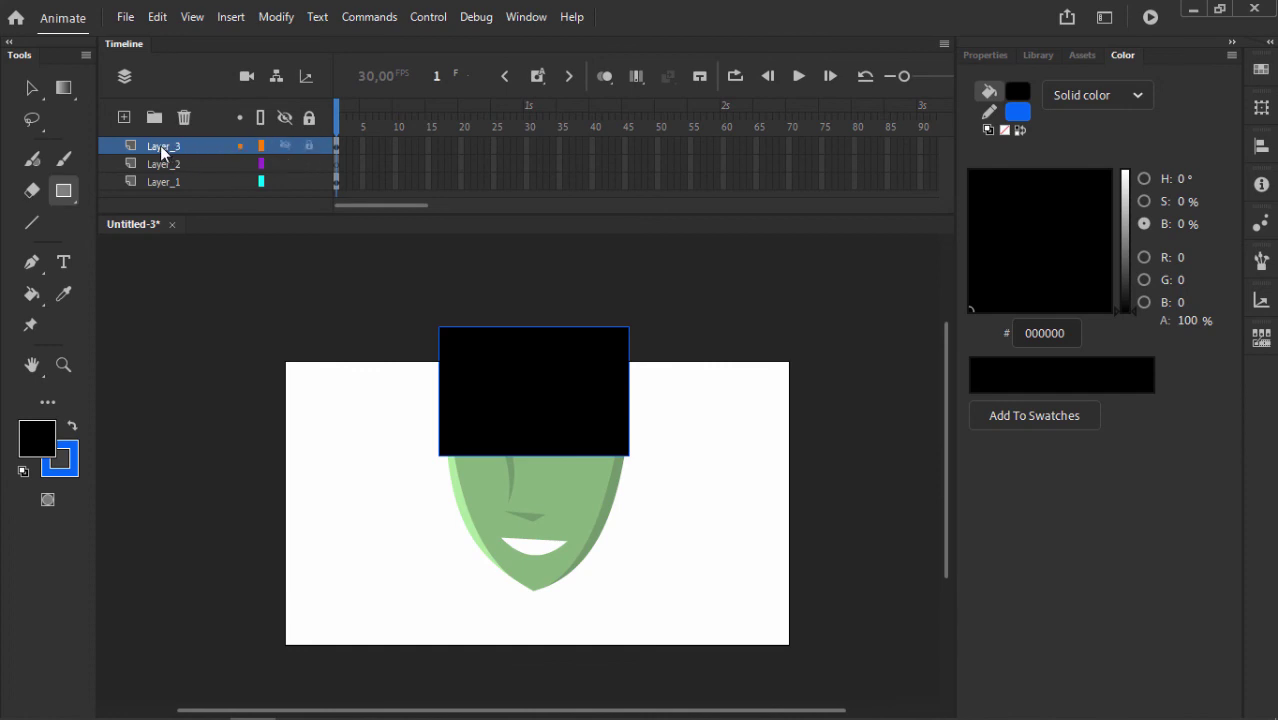
# Move Layer_3 beneath Layer_1 so the black rectangle sits behind the face, and check what each of the two layers contains.
pyautogui.moveTo(161, 151); pyautogui.dragTo(155, 189)
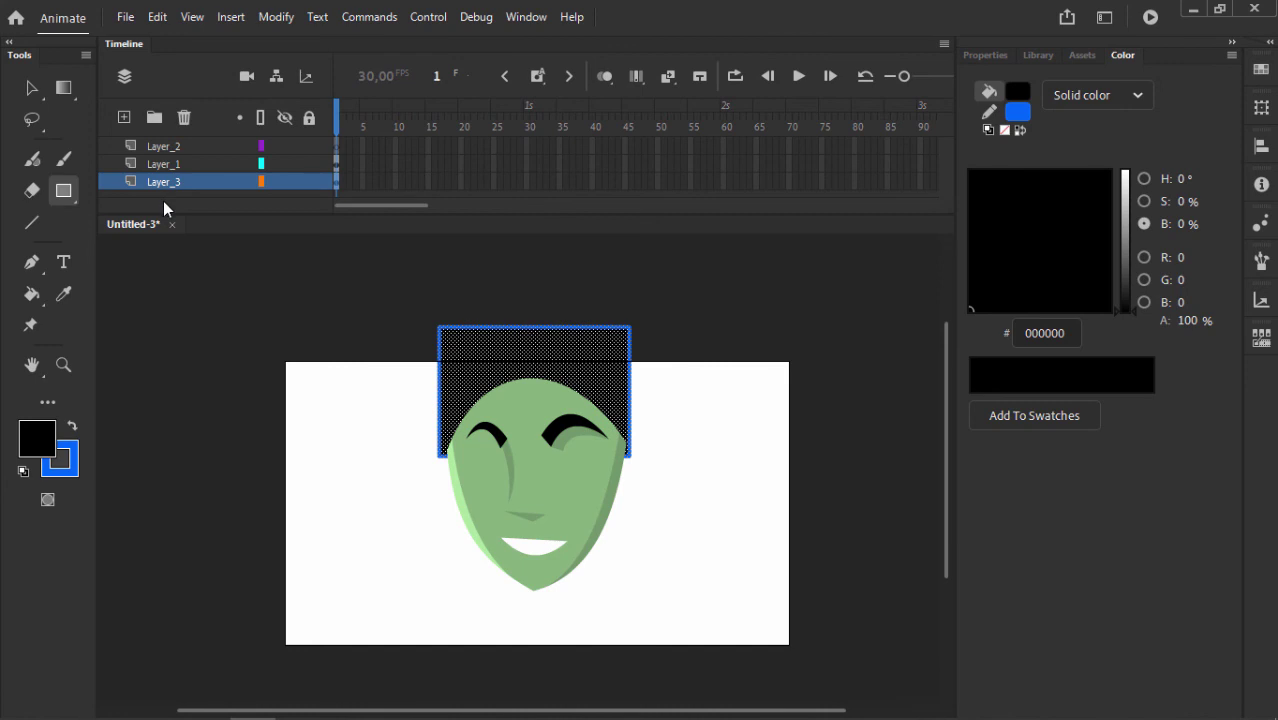
pyautogui.moveTo(187, 188)
pyautogui.click(177, 163)
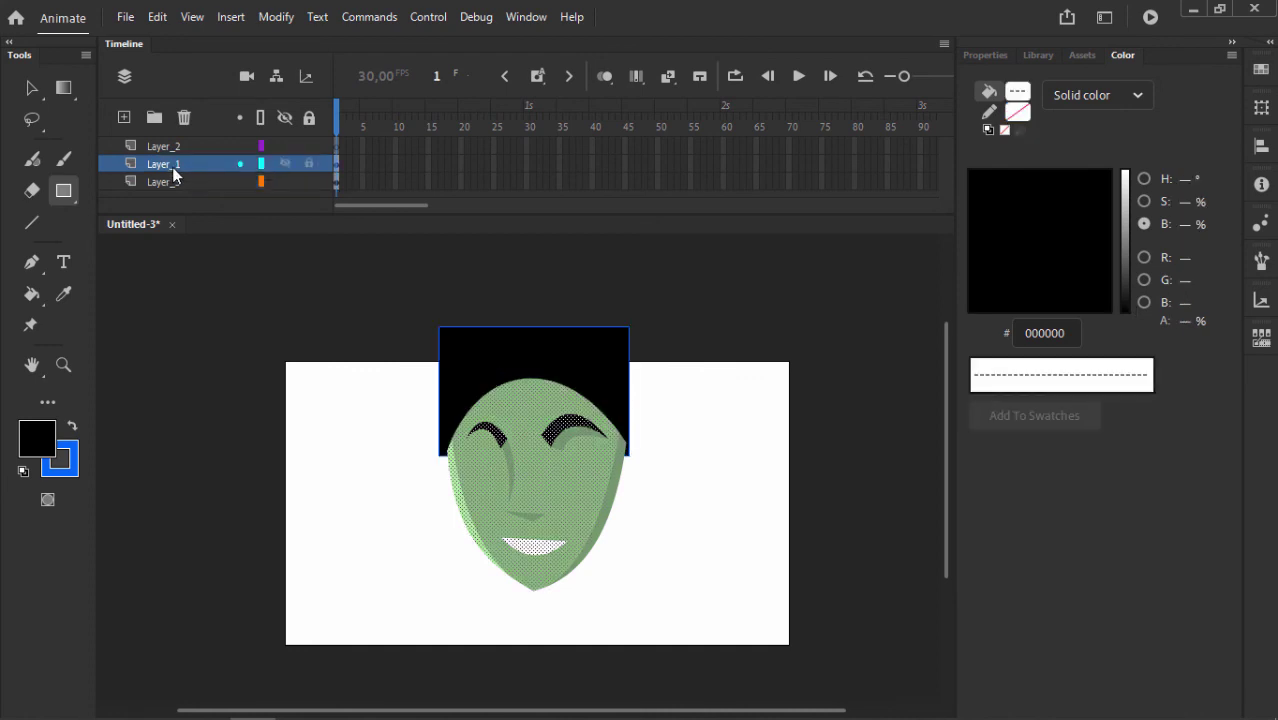
pyautogui.click(167, 184)
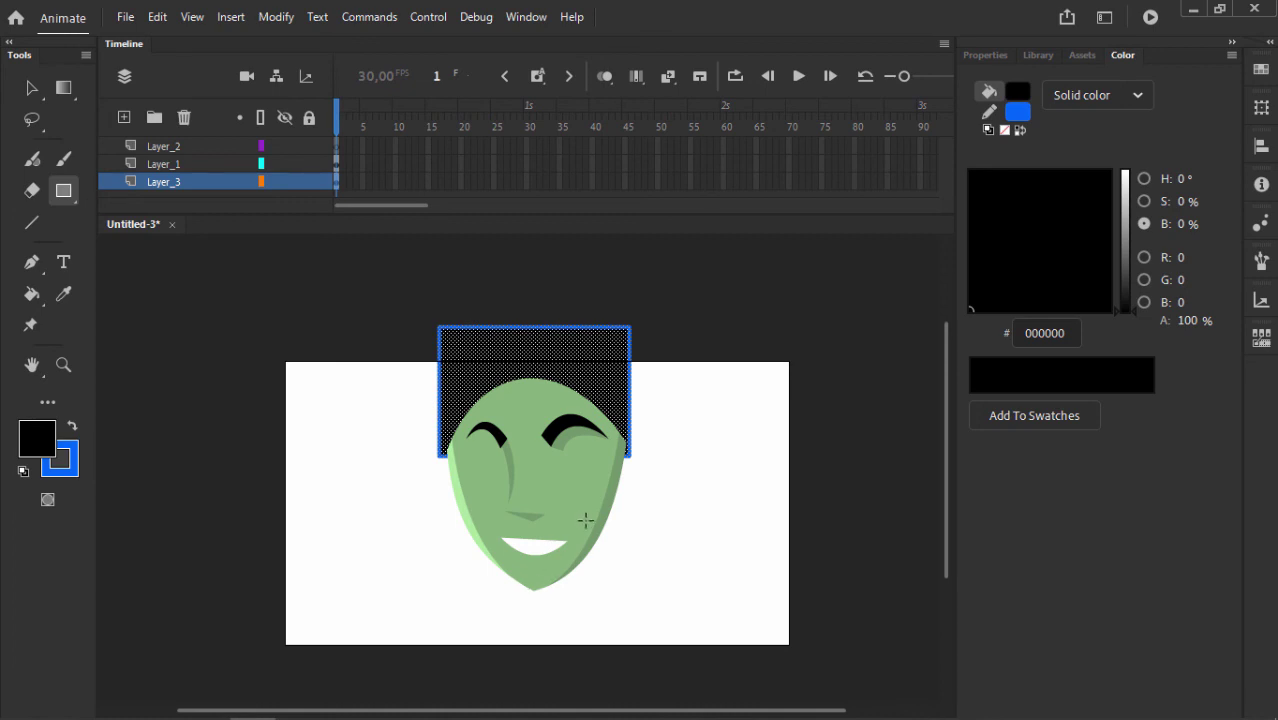
# Draw a wide light-blue 0099FF rectangle below the chin on Layer_2 as the body.
pyautogui.click(158, 150)
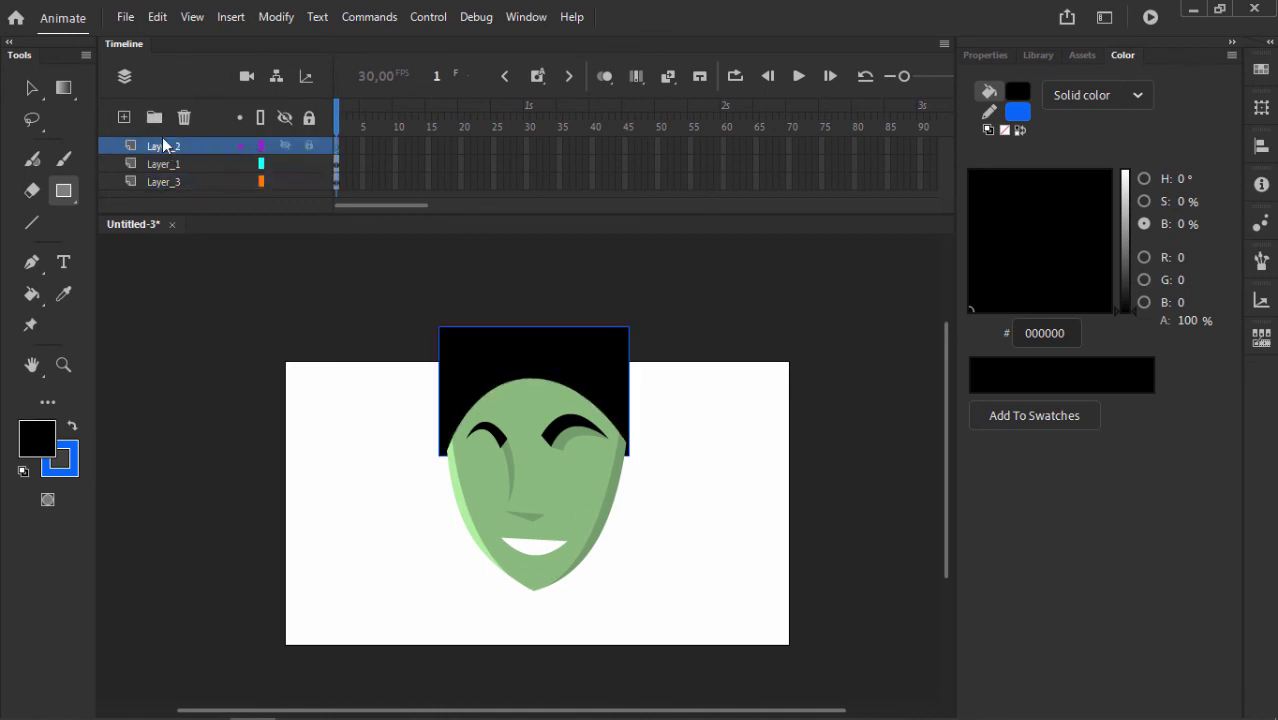
pyautogui.click(42, 452)
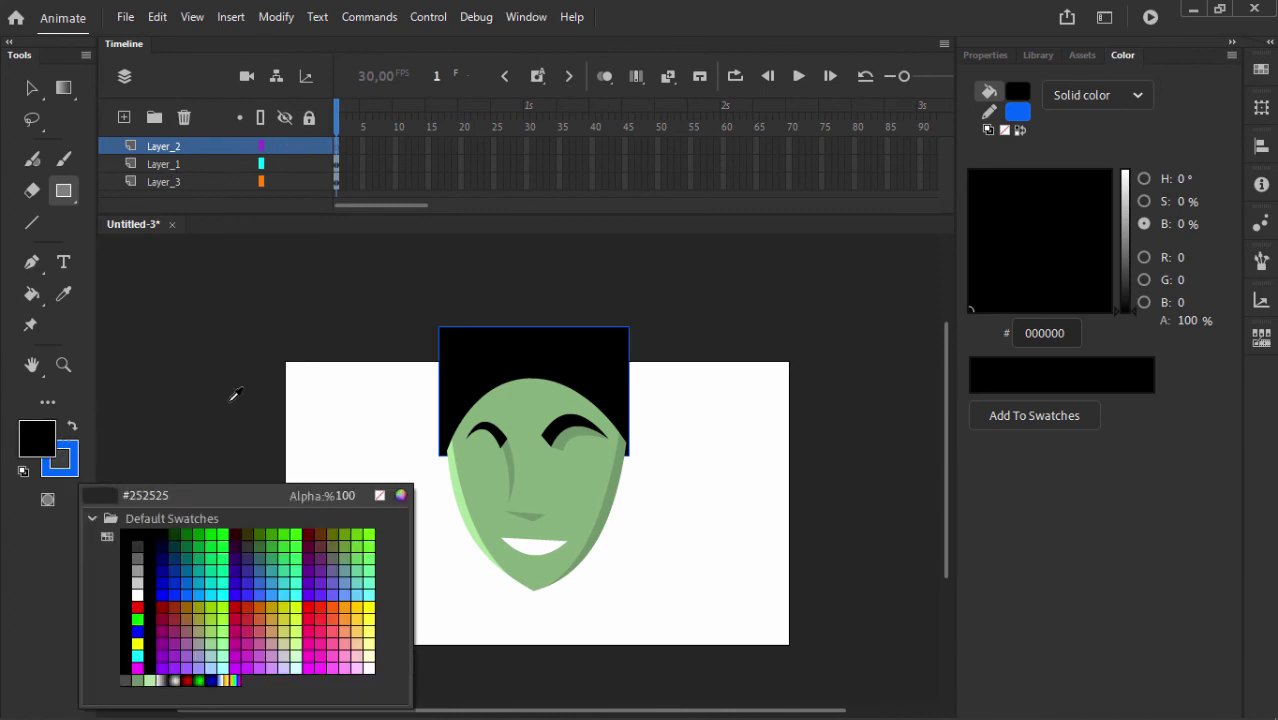
pyautogui.click(208, 580)
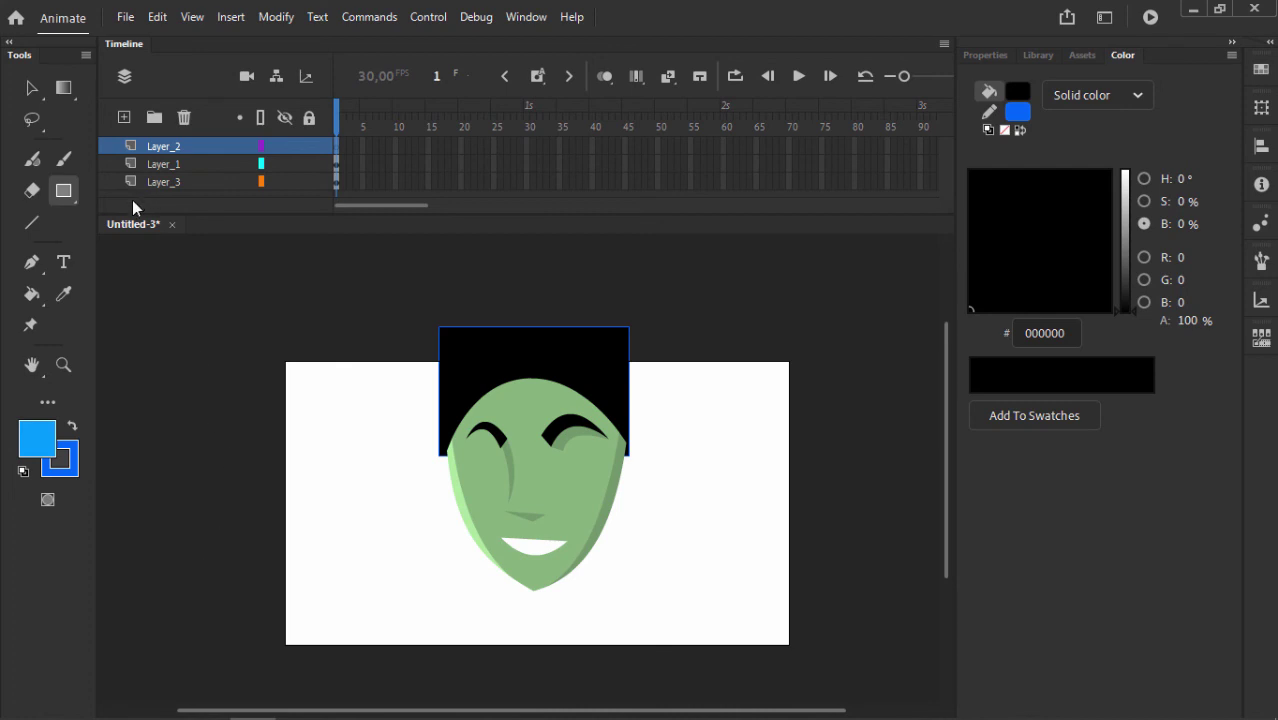
pyautogui.moveTo(403, 584)
pyautogui.mouseDown()
pyautogui.moveTo(625, 696)
pyautogui.moveTo(692, 703)
pyautogui.mouseUp()
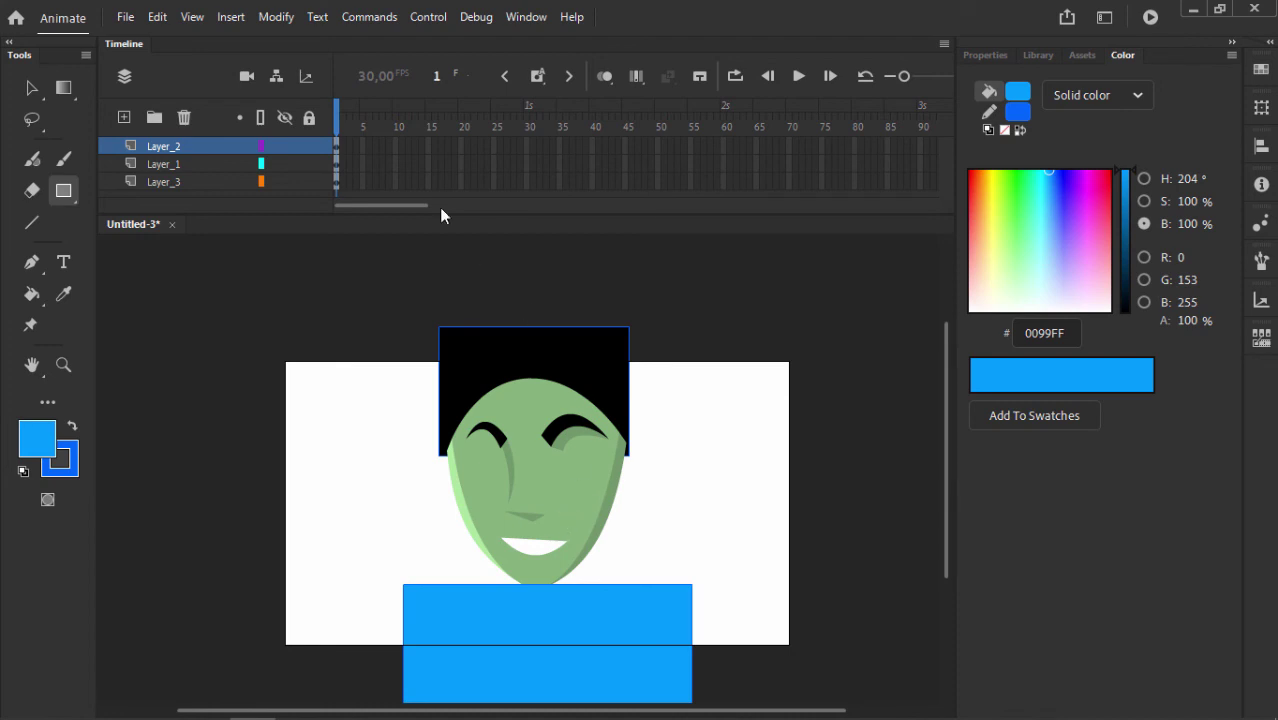
# Move the light-blue body rectangle on Layer_2 up so it overlaps the chin.
pyautogui.click(164, 147)
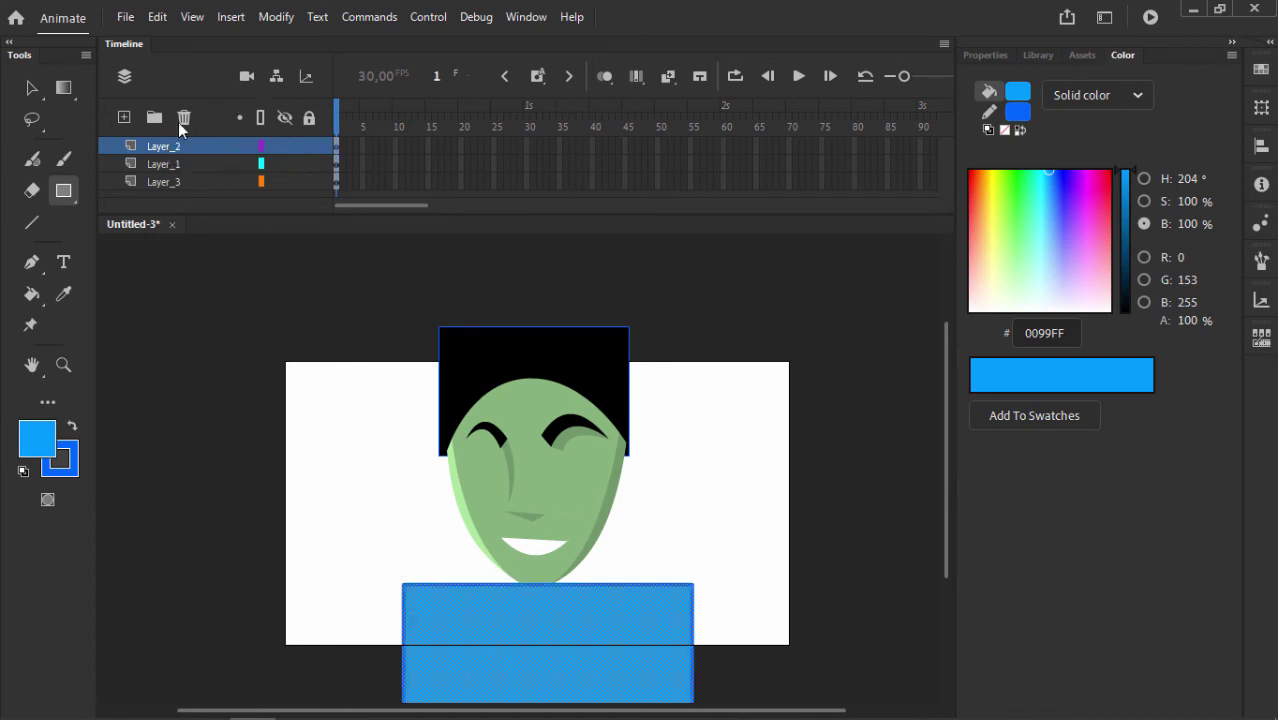
pyautogui.click(33, 86)
pyautogui.moveTo(450, 626); pyautogui.dragTo(465, 602)
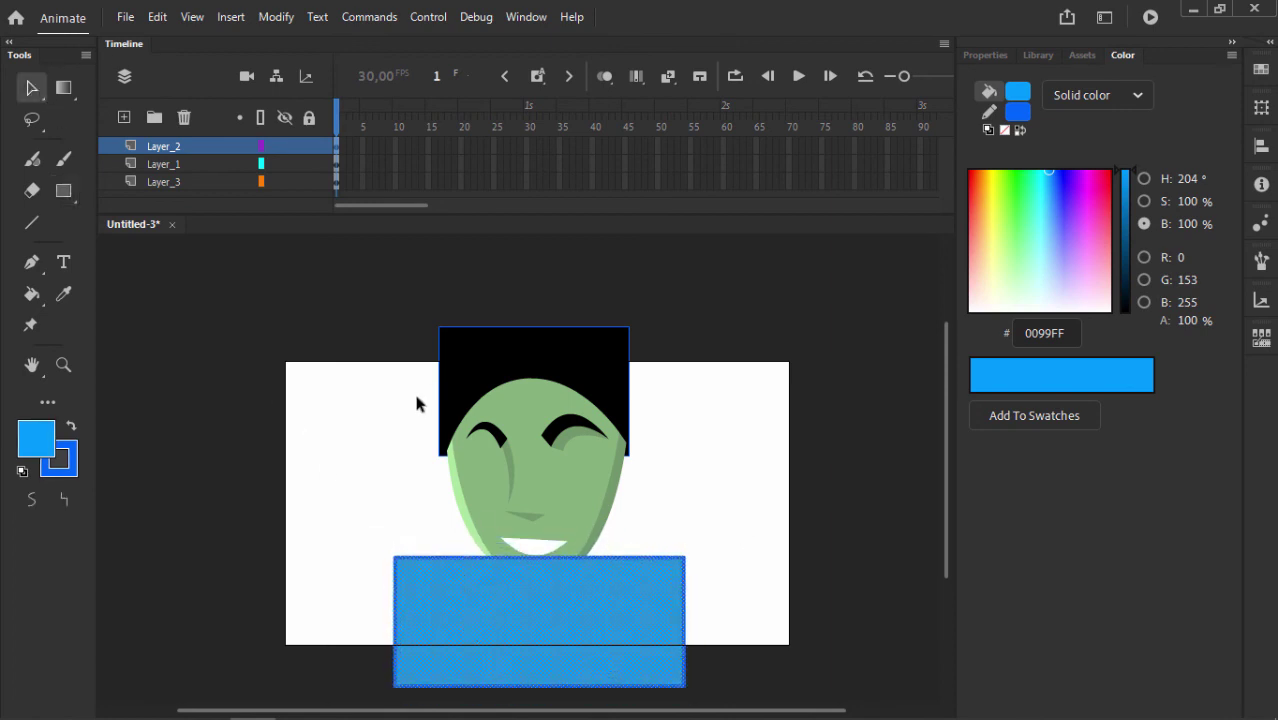
# Check the contents of the layers and move Layer_2 to the bottom of the stack, placing the blue body behind the face.
pyautogui.click(176, 166)
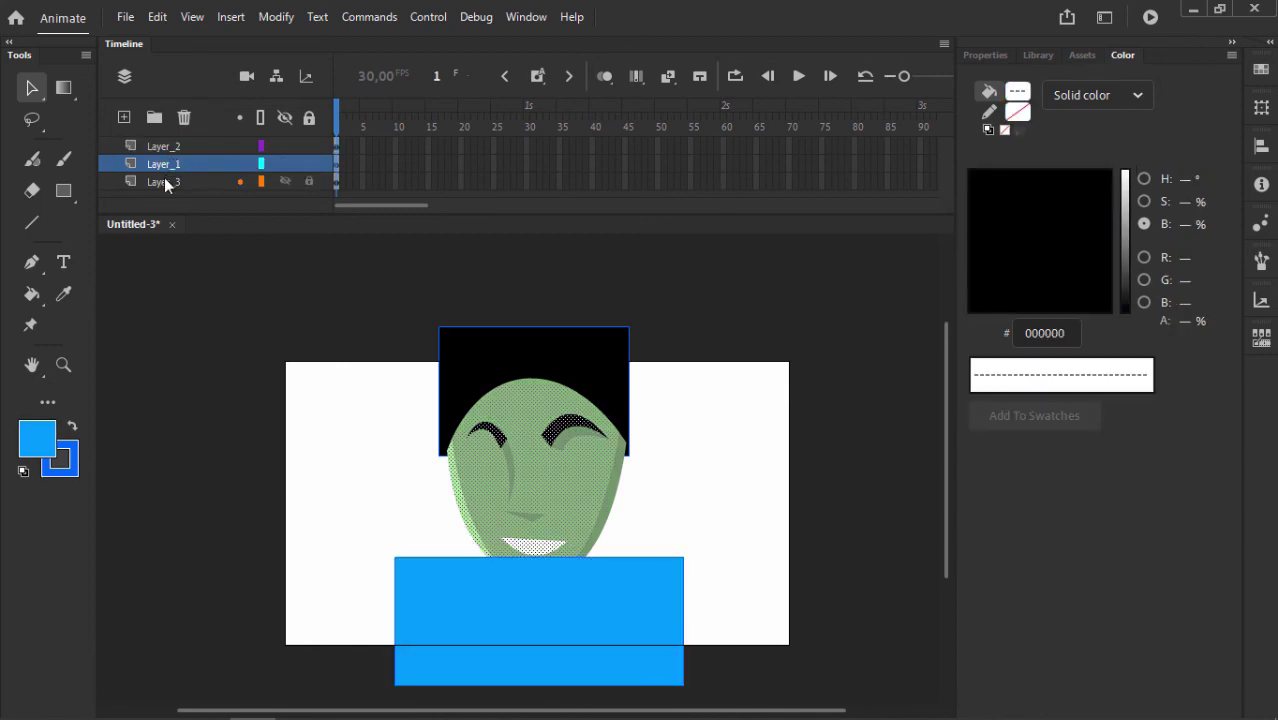
pyautogui.click(164, 182)
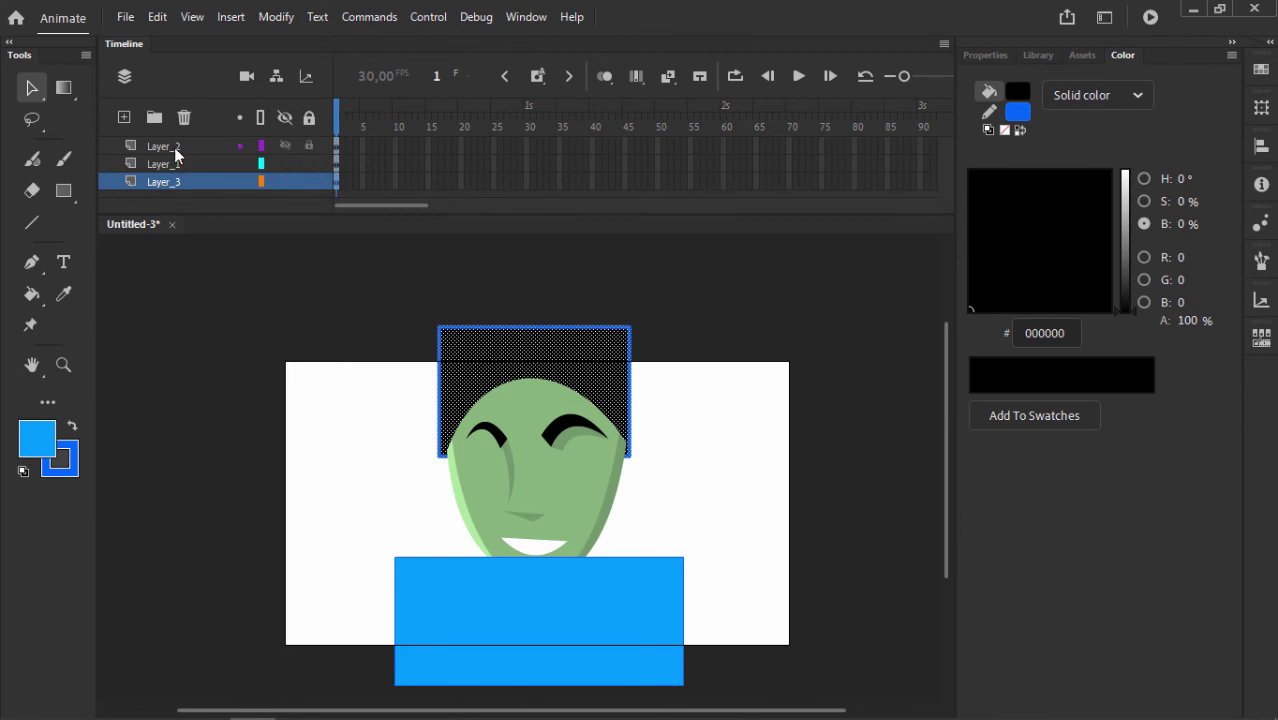
pyautogui.click(176, 148)
pyautogui.moveTo(170, 148); pyautogui.dragTo(167, 190)
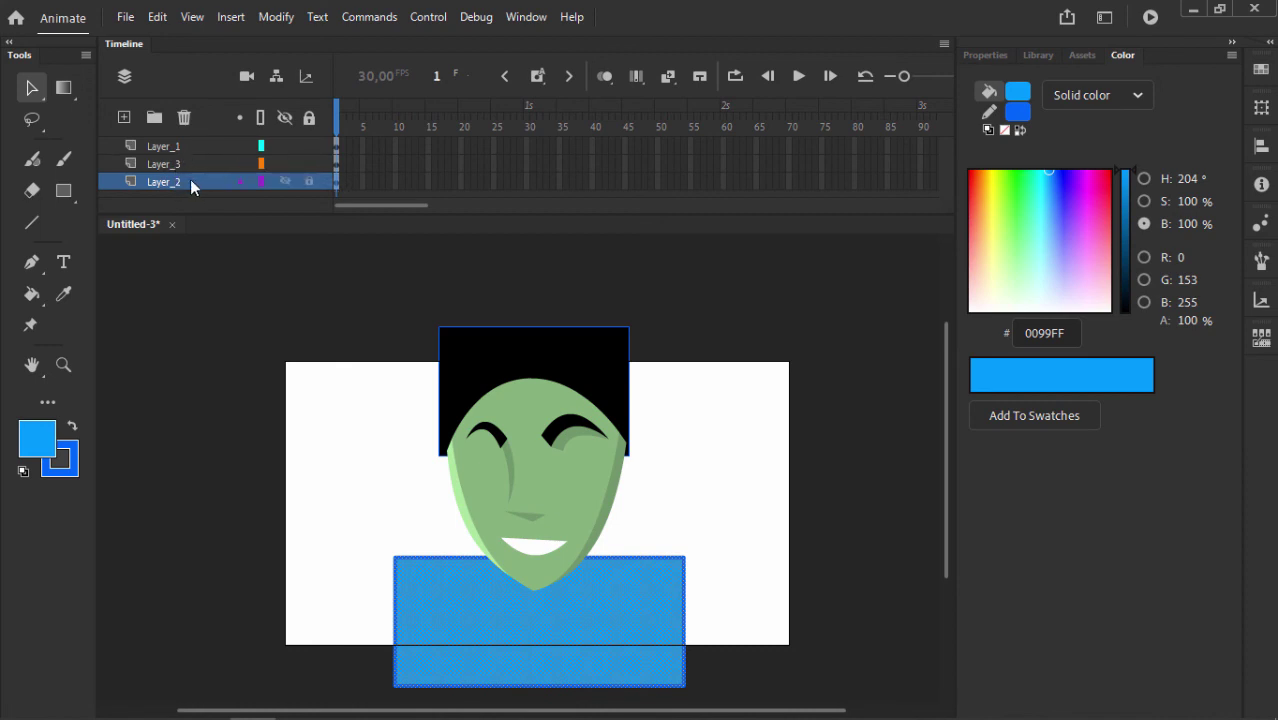
# Rename Layer_1, which holds the face, as wajah.
pyautogui.click(175, 145)
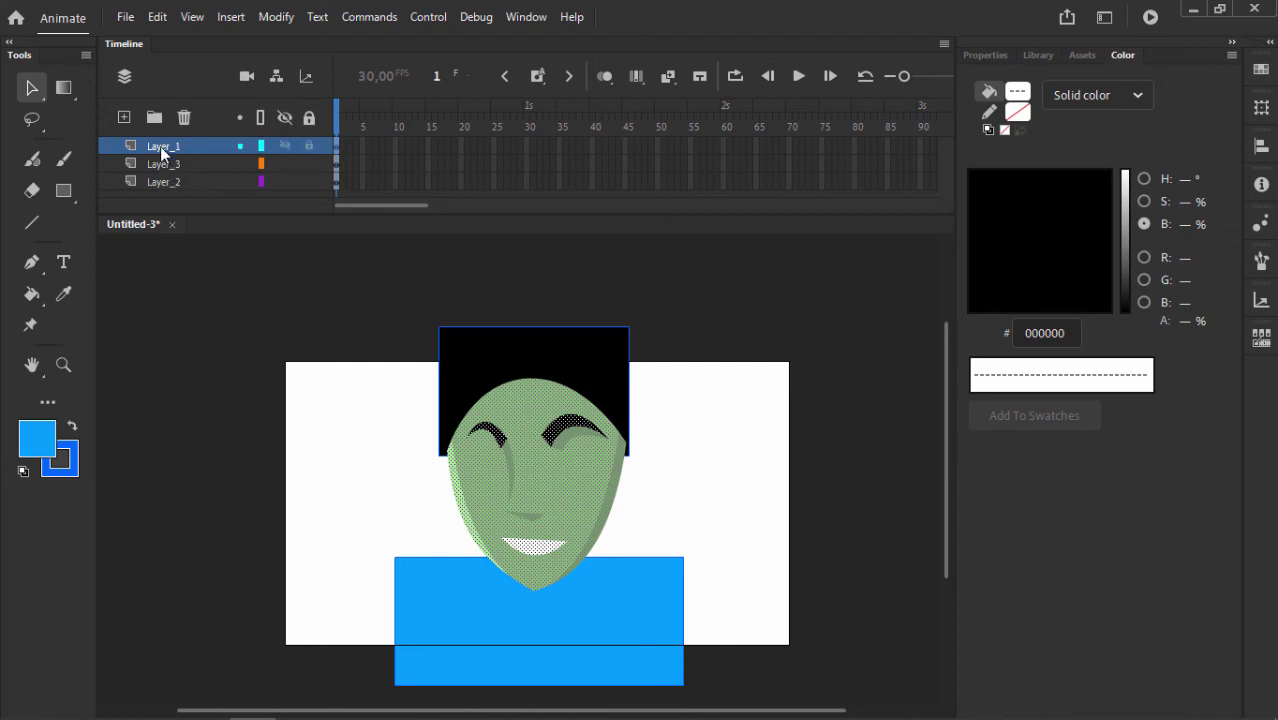
pyautogui.moveTo(163, 148)
pyautogui.mouseDown()
pyautogui.moveTo(155, 180)
pyautogui.moveTo(171, 145)
pyautogui.mouseUp()
pyautogui.doubleClick(174, 146)
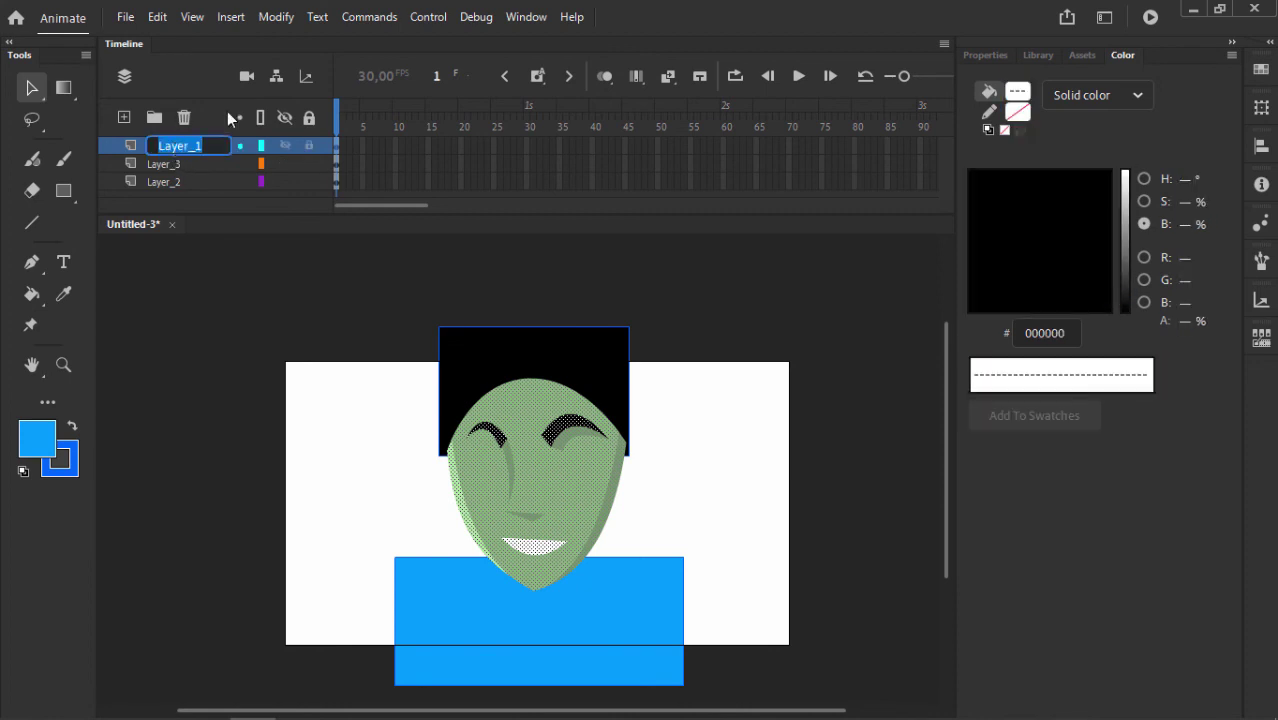
pyautogui.write('wajah')
pyautogui.press('Return')
# Rename Layer_3, which holds the black rectangle, as peci.
pyautogui.doubleClick(170, 164)
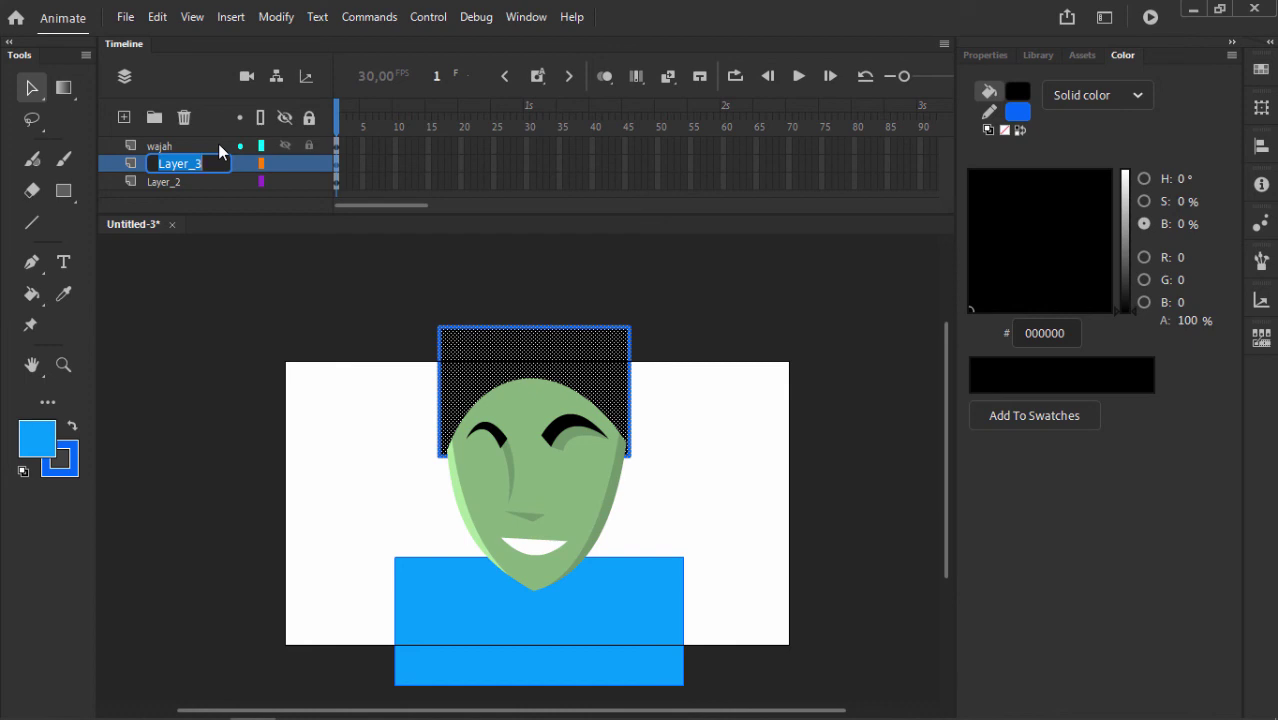
pyautogui.write('peci')
pyautogui.press('Return')
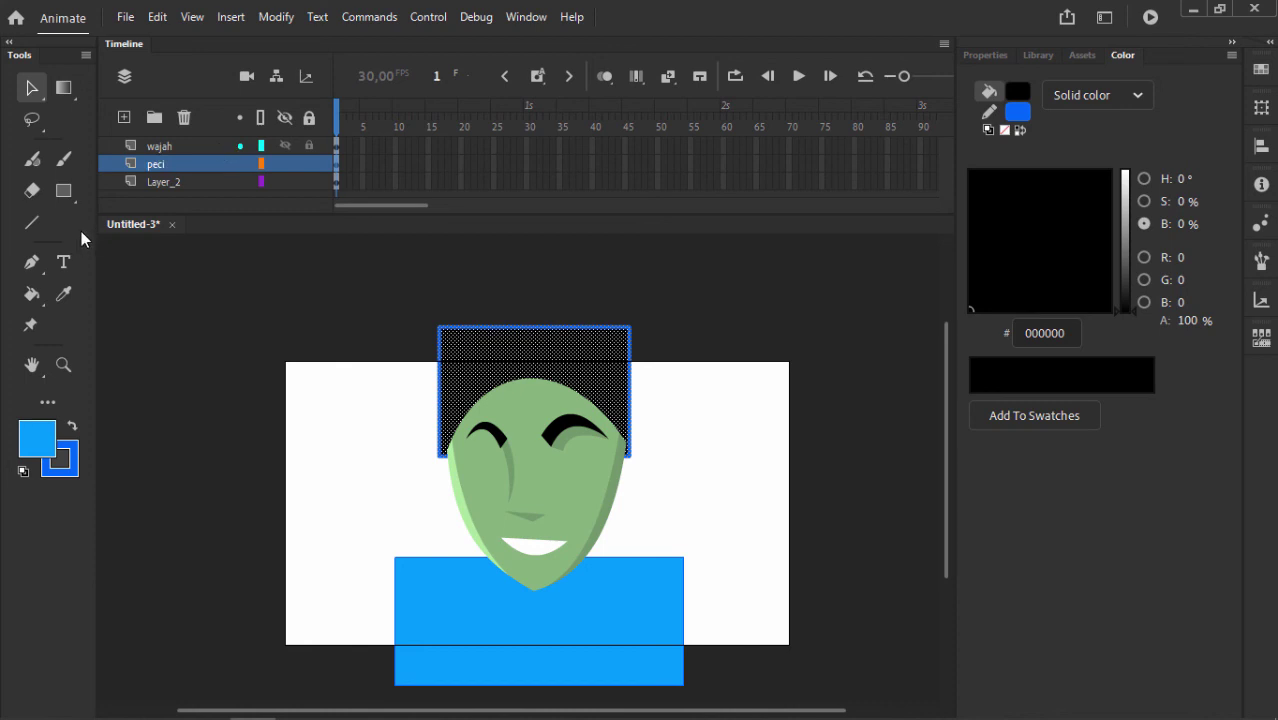
# Rename Layer_2, which holds the blue body, as badan.
pyautogui.doubleClick(176, 182)
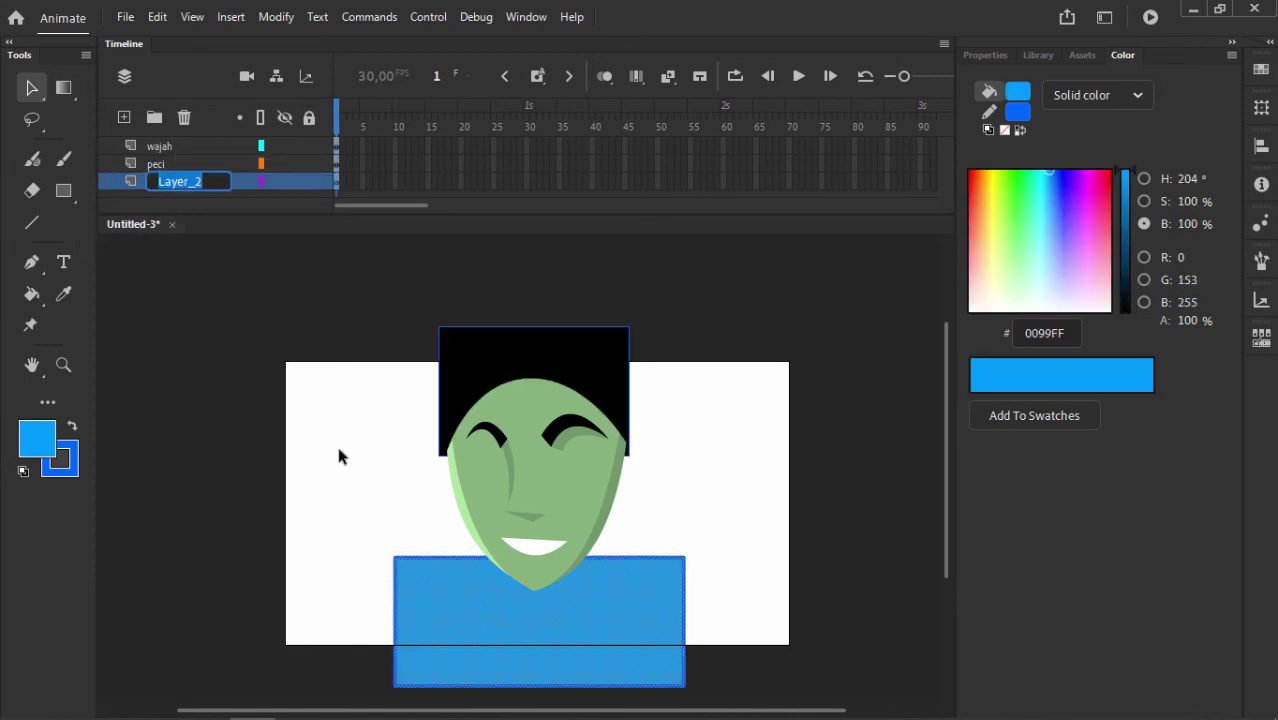
pyautogui.write('ba')
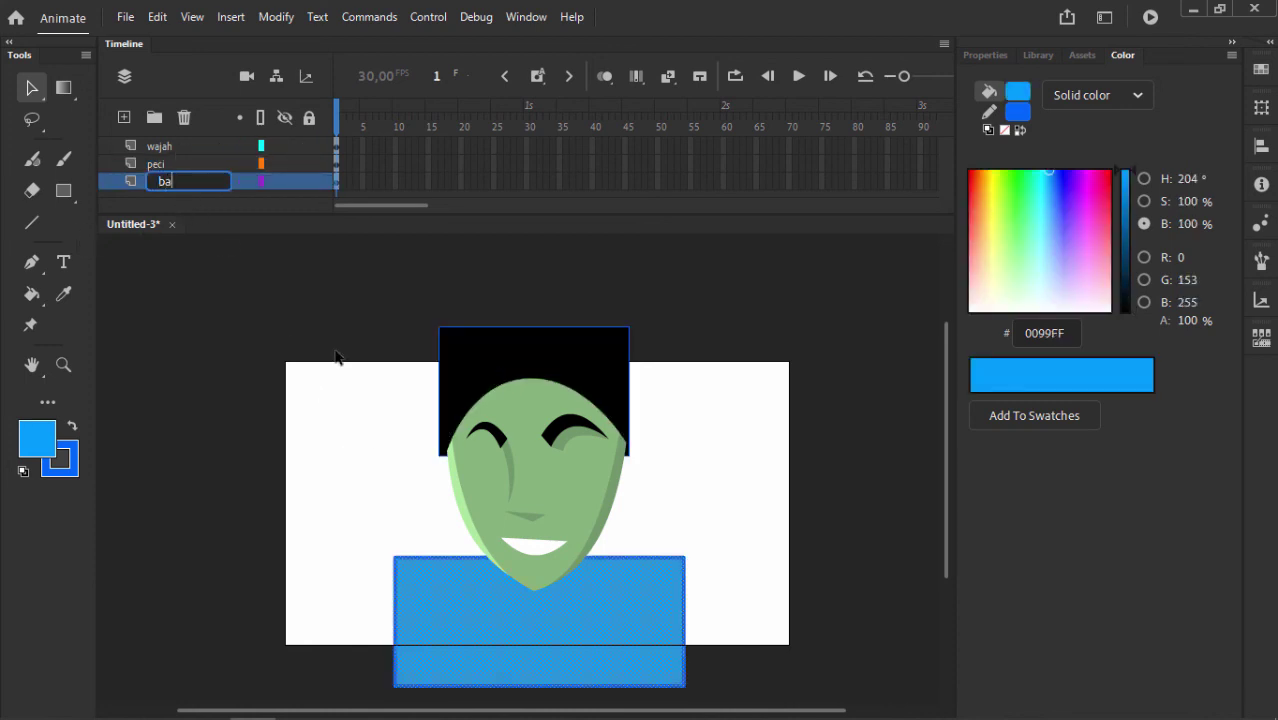
pyautogui.write('dan')
pyautogui.press('Return')
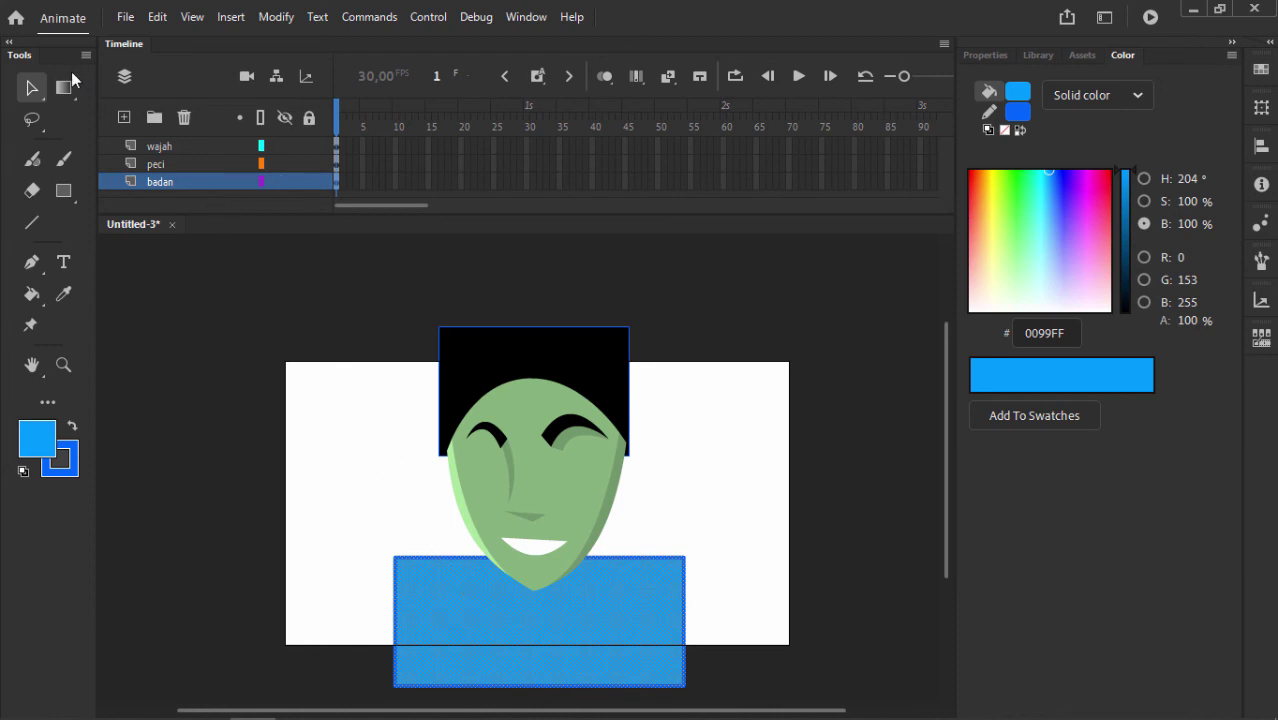
# Draw a diagonal line across the lower-right part of the blue body and bend it outward into a curve.
pyautogui.click(31, 222)
pyautogui.moveTo(662, 546); pyautogui.dragTo(503, 702)
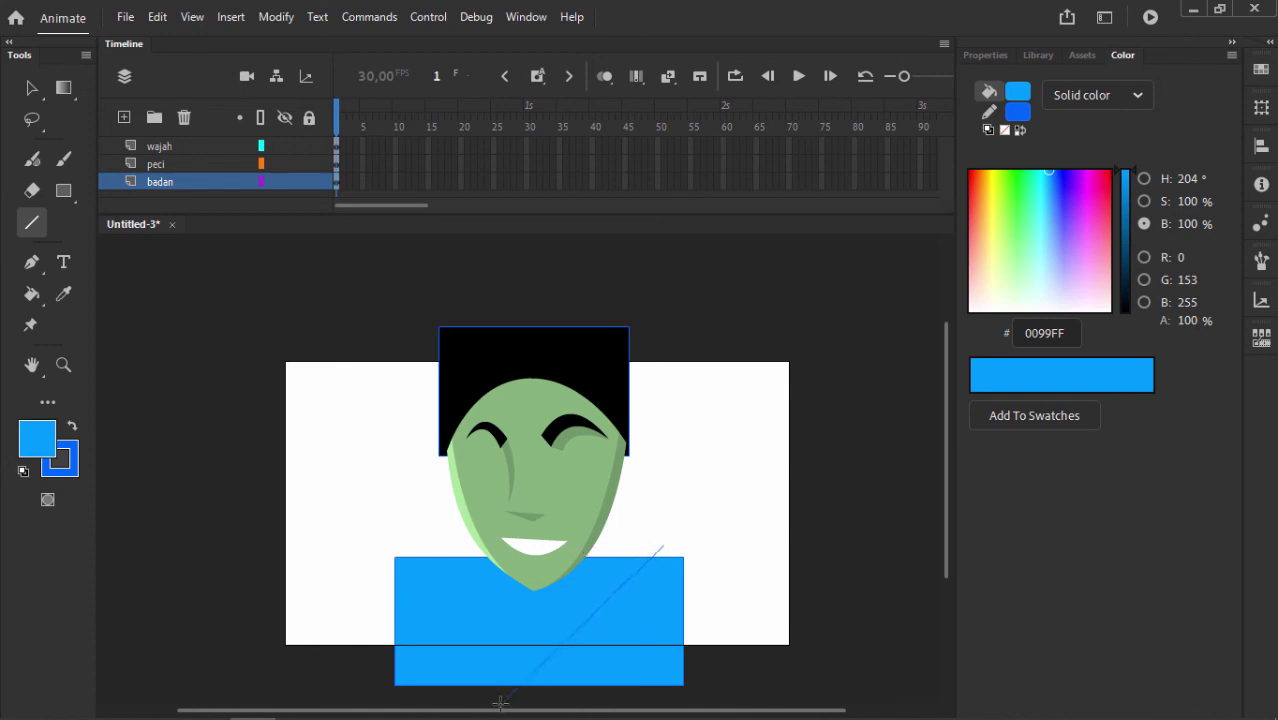
pyautogui.click(31, 88)
pyautogui.moveTo(603, 616); pyautogui.dragTo(608, 630)
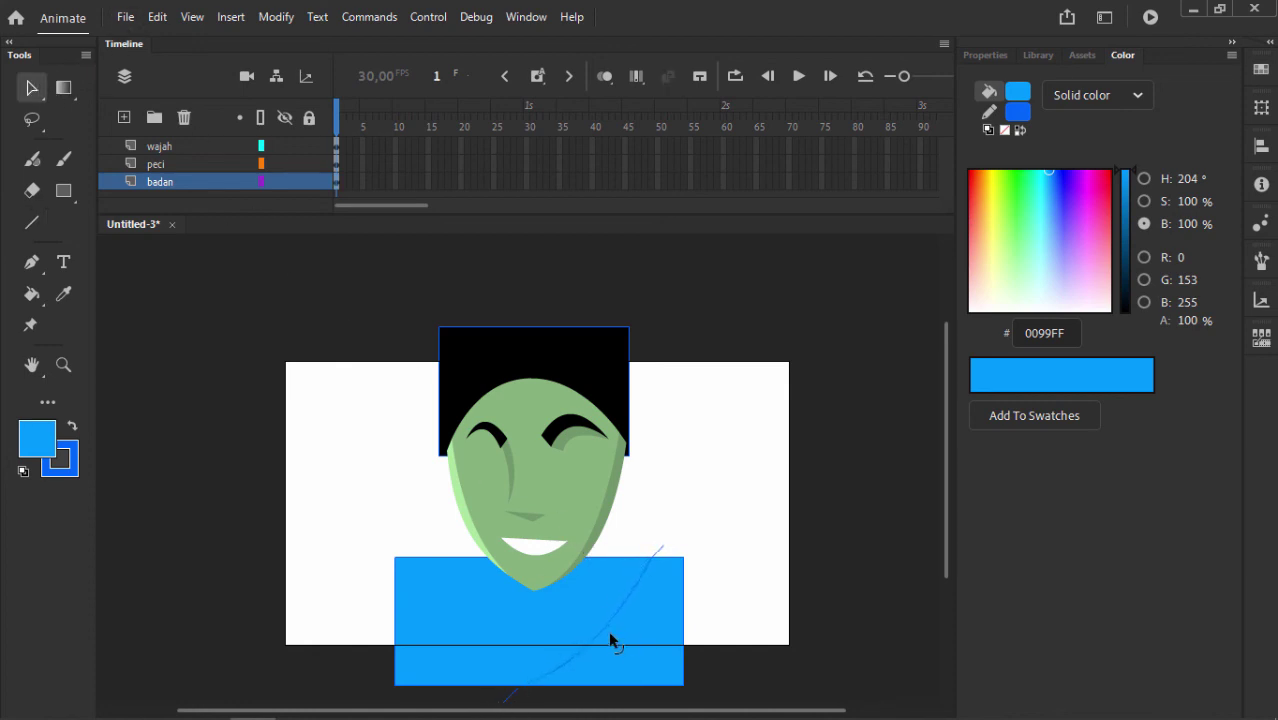
# Darken the body area cut off by the curve to blue 007ACC by lowering its brightness to 80%.
pyautogui.click(660, 630)
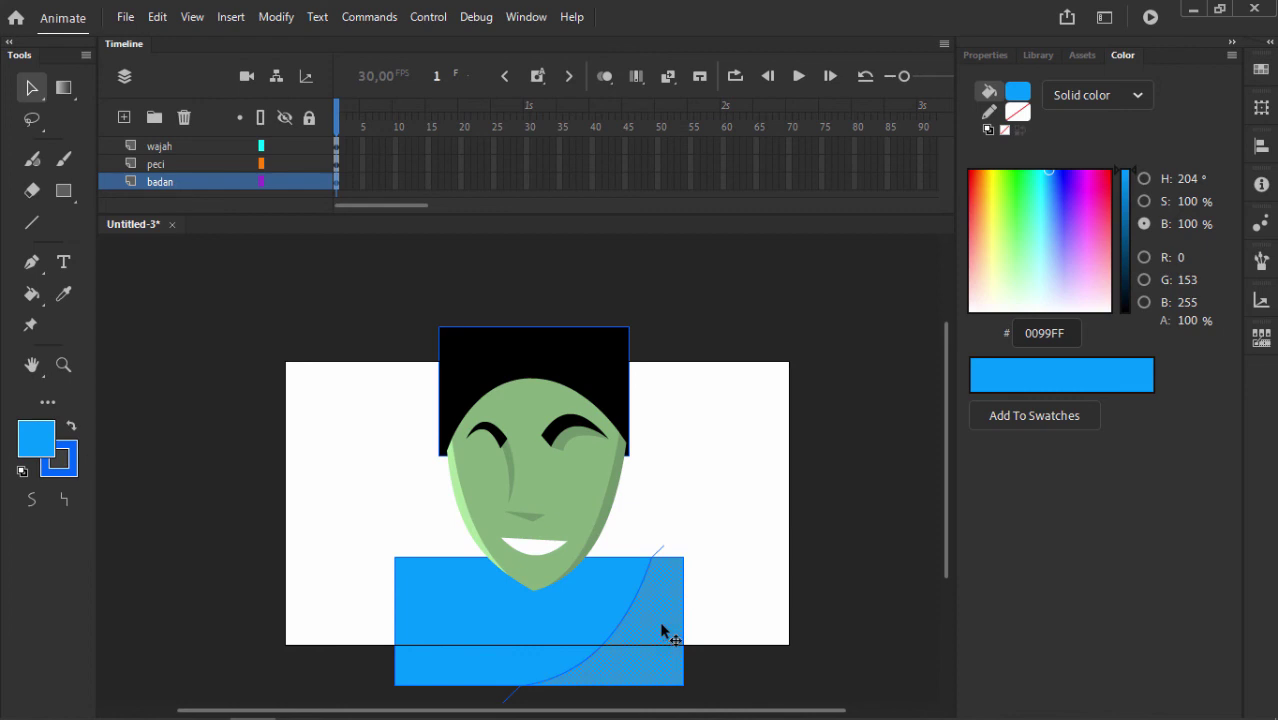
pyautogui.click(1131, 190)
pyautogui.moveTo(1131, 188); pyautogui.dragTo(1131, 199)
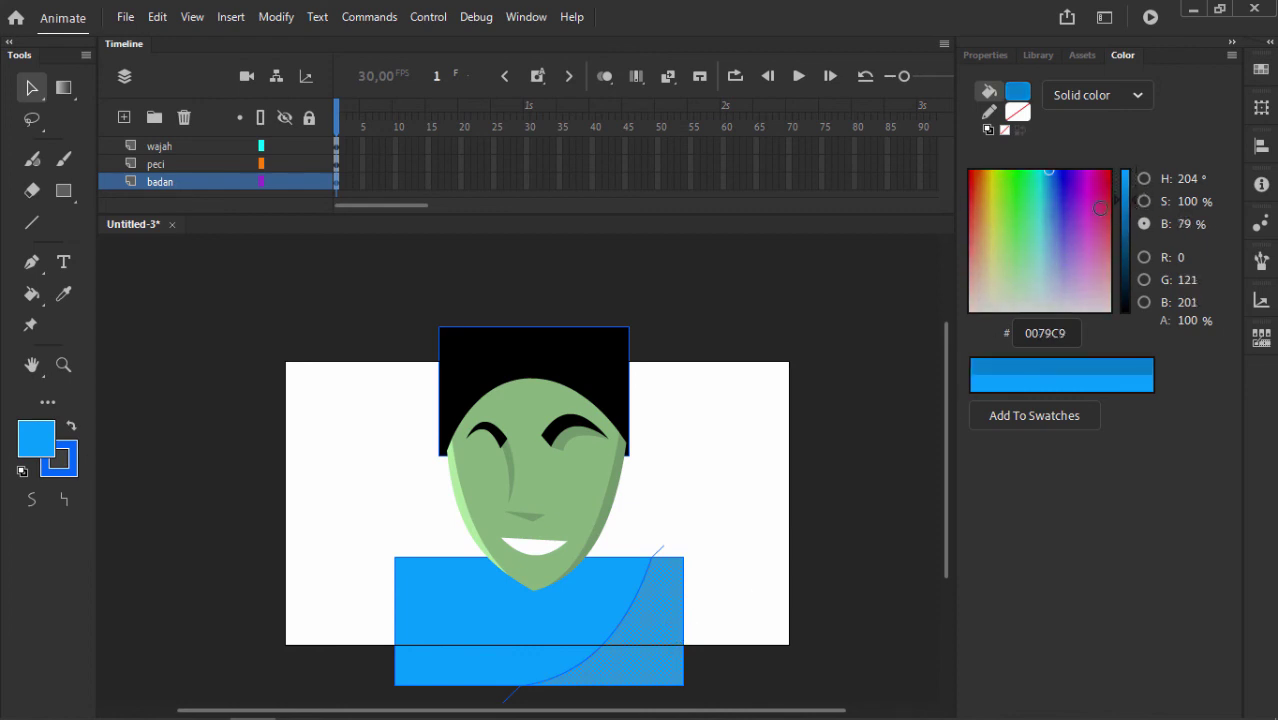
pyautogui.click(738, 368)
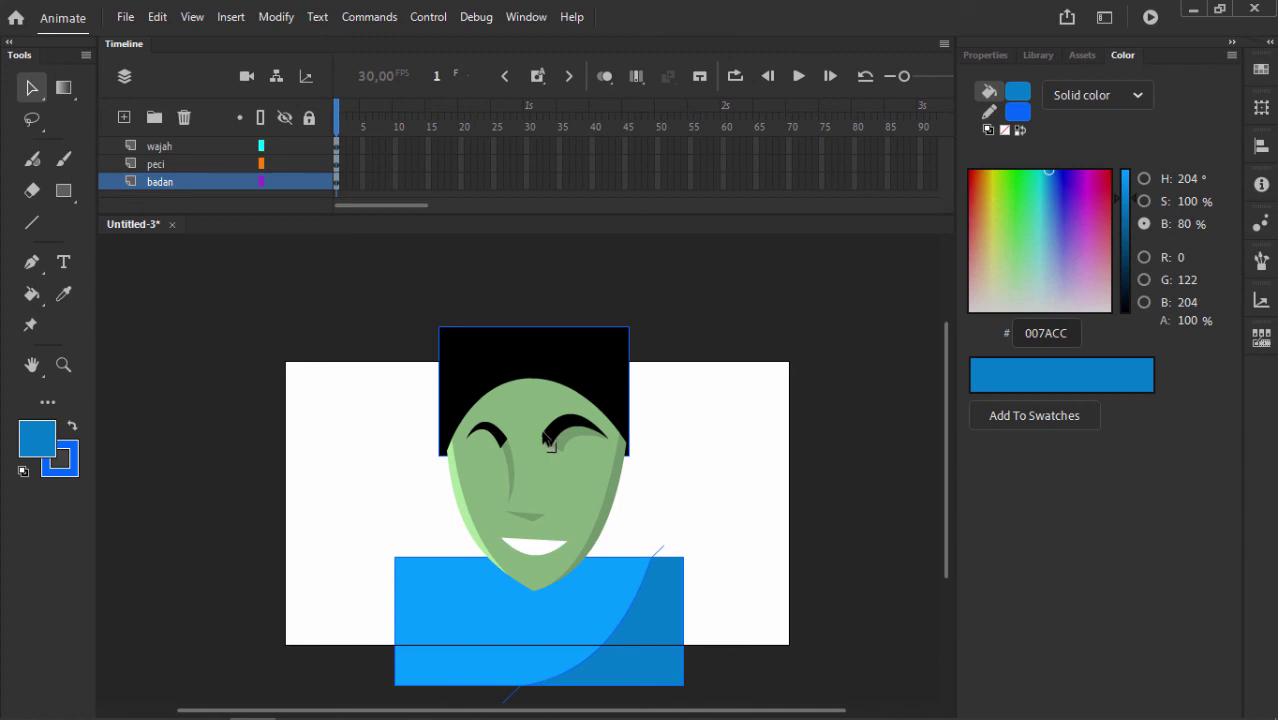
# On the peci layer, draw a diagonal line across the hat's upper-left corner and bend it outward into a curve.
pyautogui.click(551, 355)
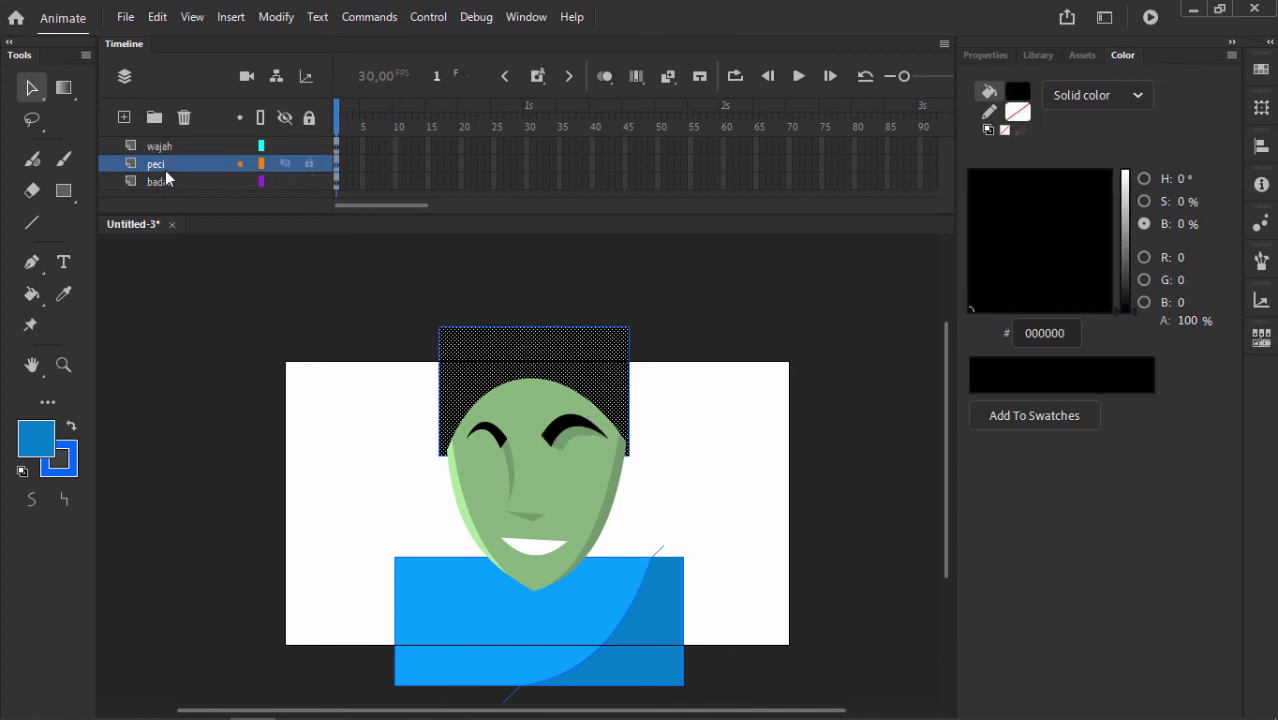
pyautogui.click(507, 292)
pyautogui.press('n')
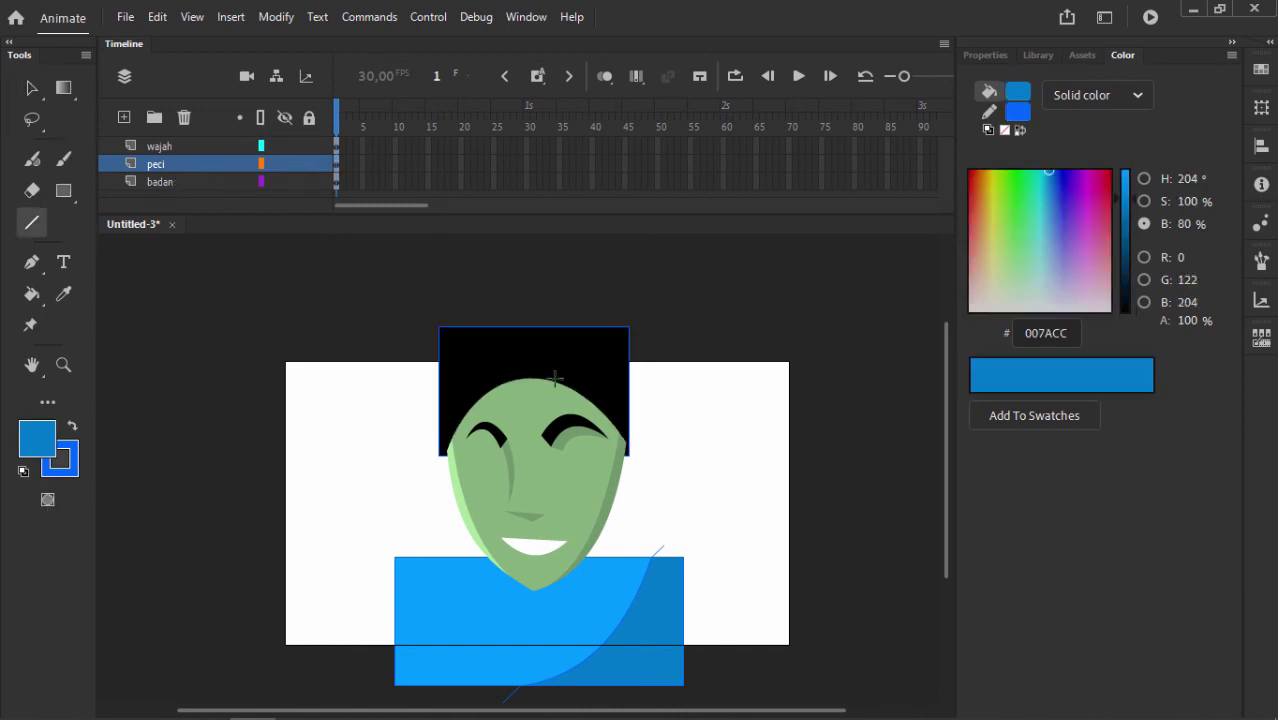
pyautogui.moveTo(588, 320); pyautogui.dragTo(413, 406)
pyautogui.press('v')
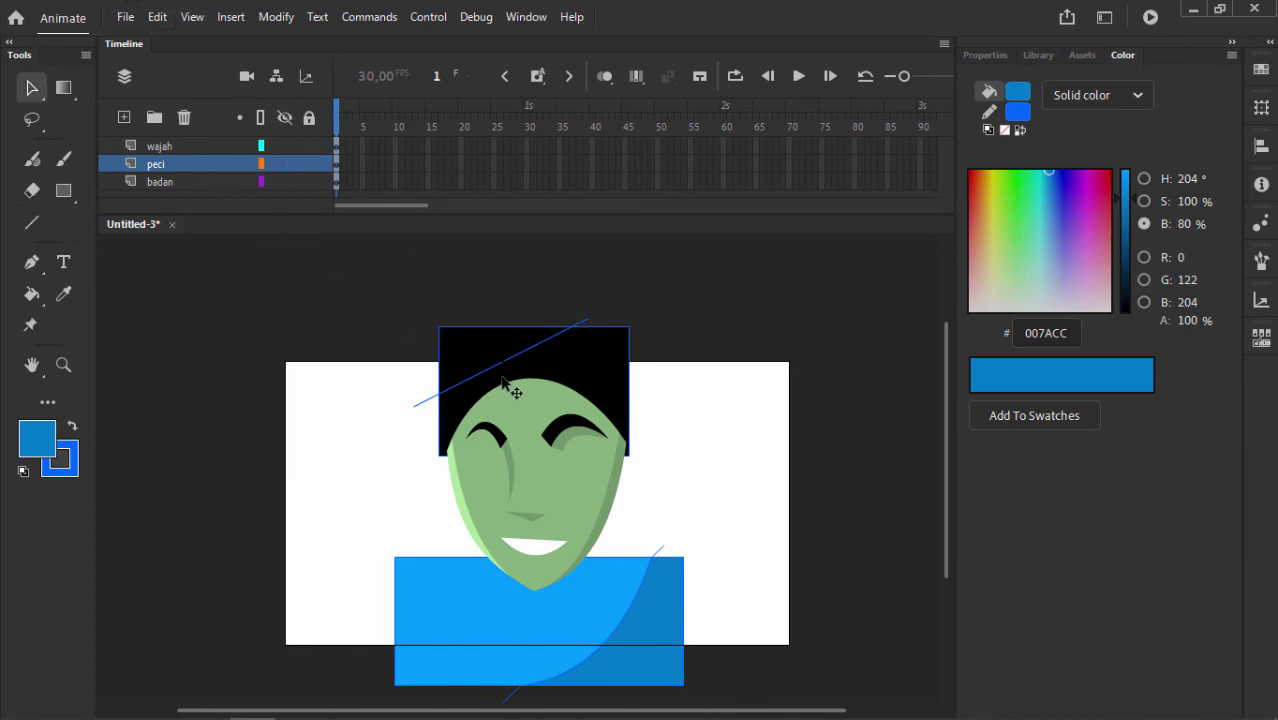
pyautogui.moveTo(508, 358); pyautogui.dragTo(492, 348)
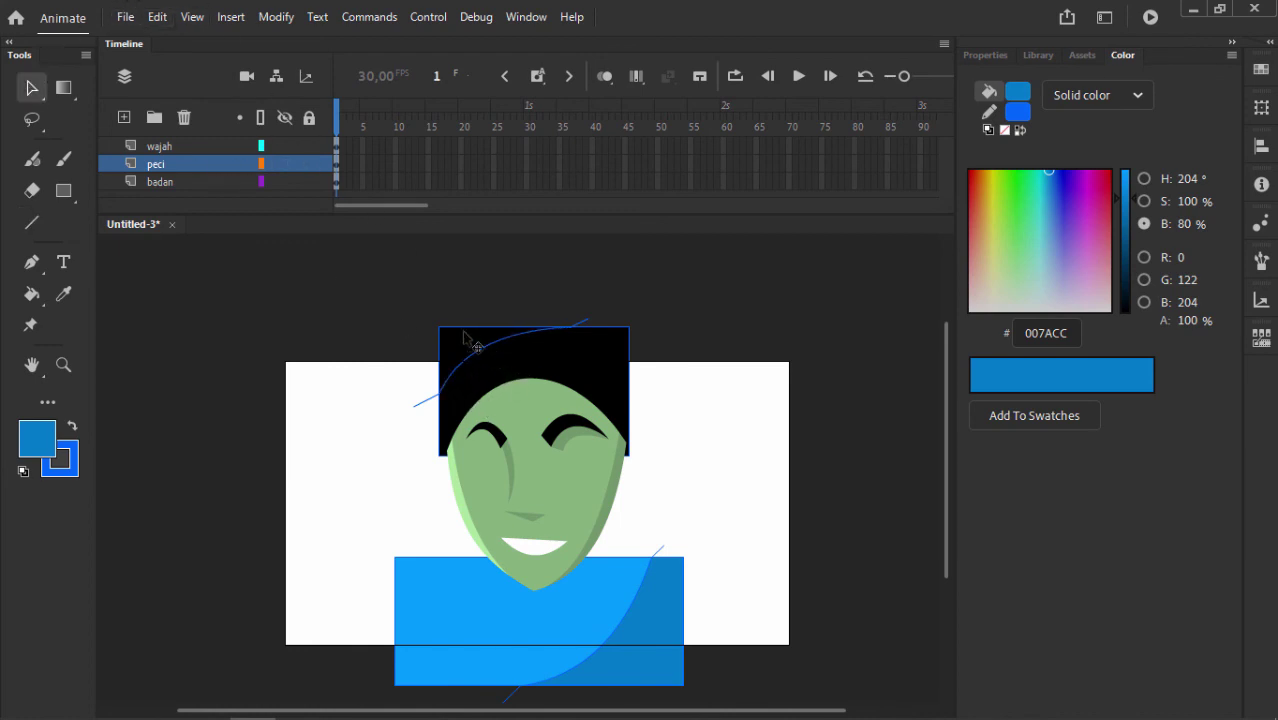
# Recolor the hat's cut-off upper-left corner to gray 7E7E7E by raising its brightness to 49%.
pyautogui.click(473, 343)
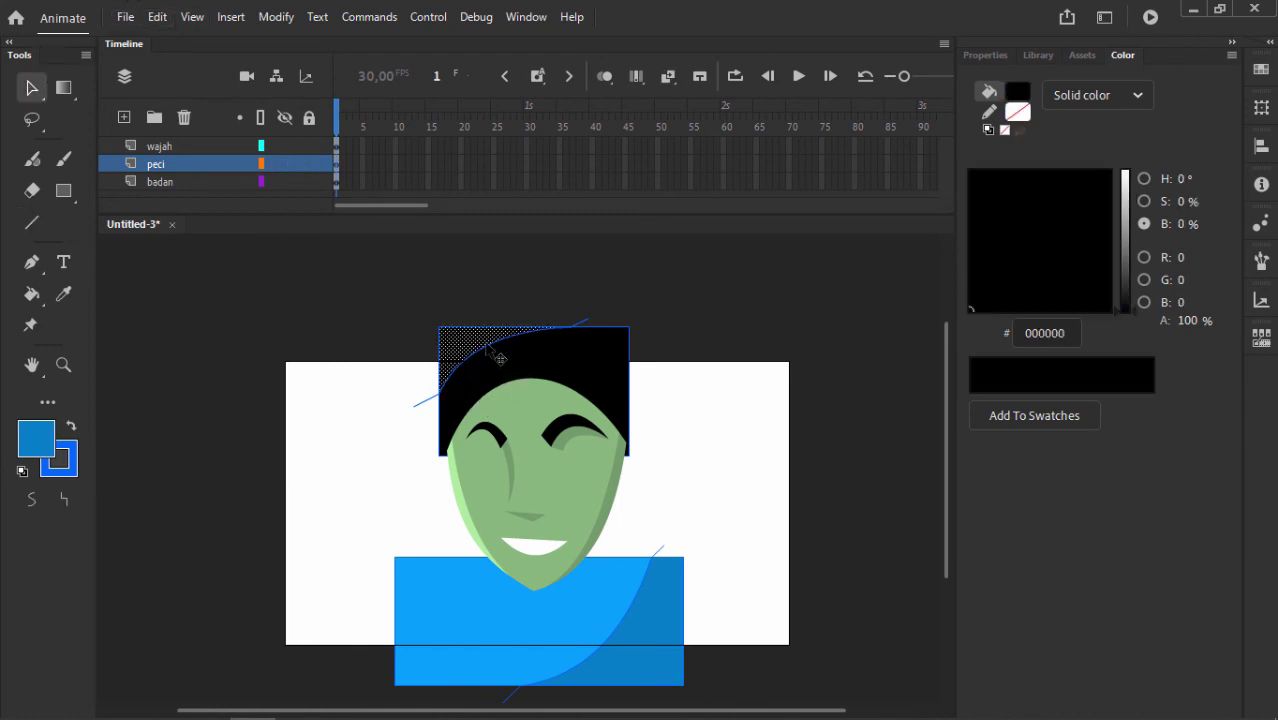
pyautogui.click(1143, 224)
pyautogui.moveTo(1126, 205); pyautogui.dragTo(1126, 247)
pyautogui.click(400, 328)
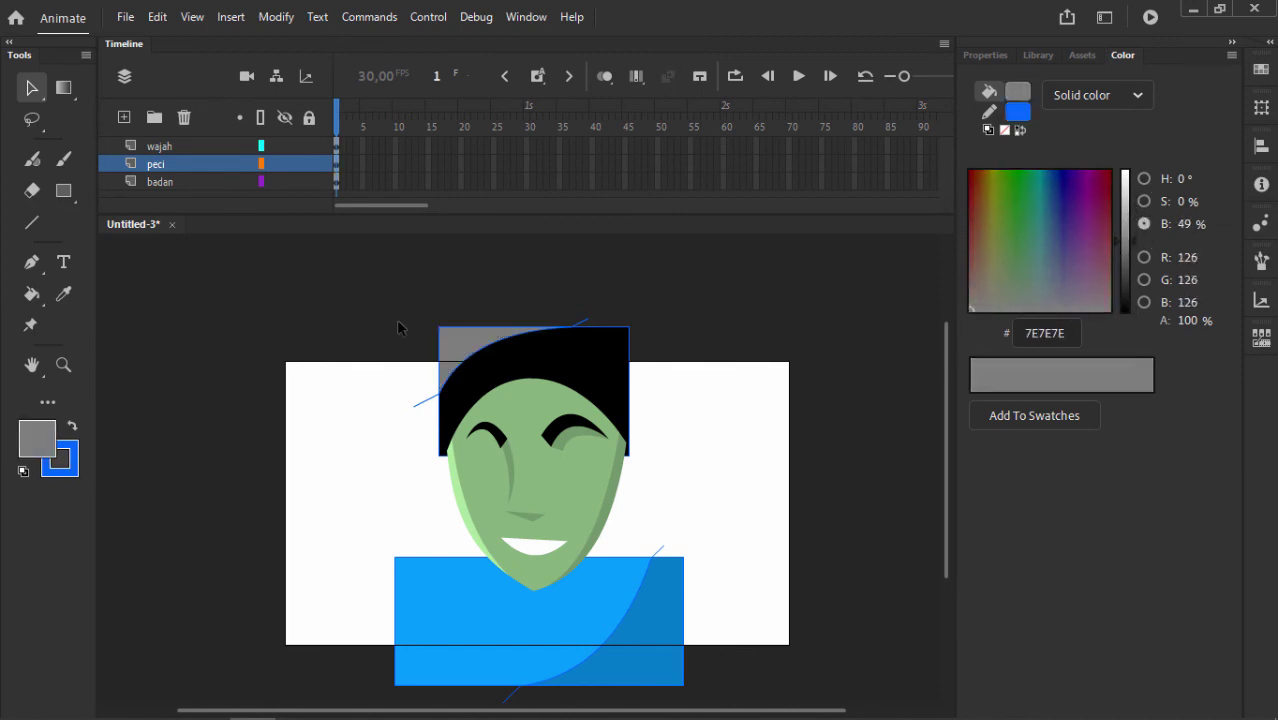
# Delete all blue outlines and shading guide lines from the hat and the body.
pyautogui.doubleClick(427, 404)
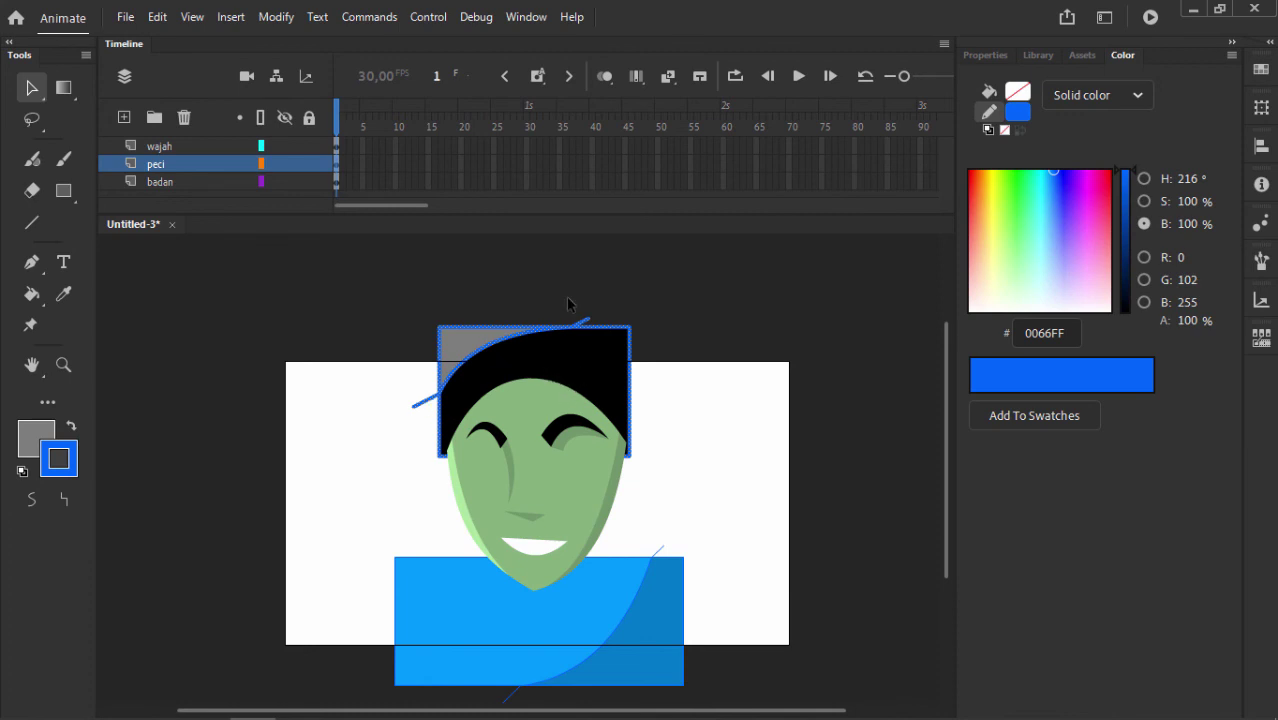
pyautogui.press('Delete')
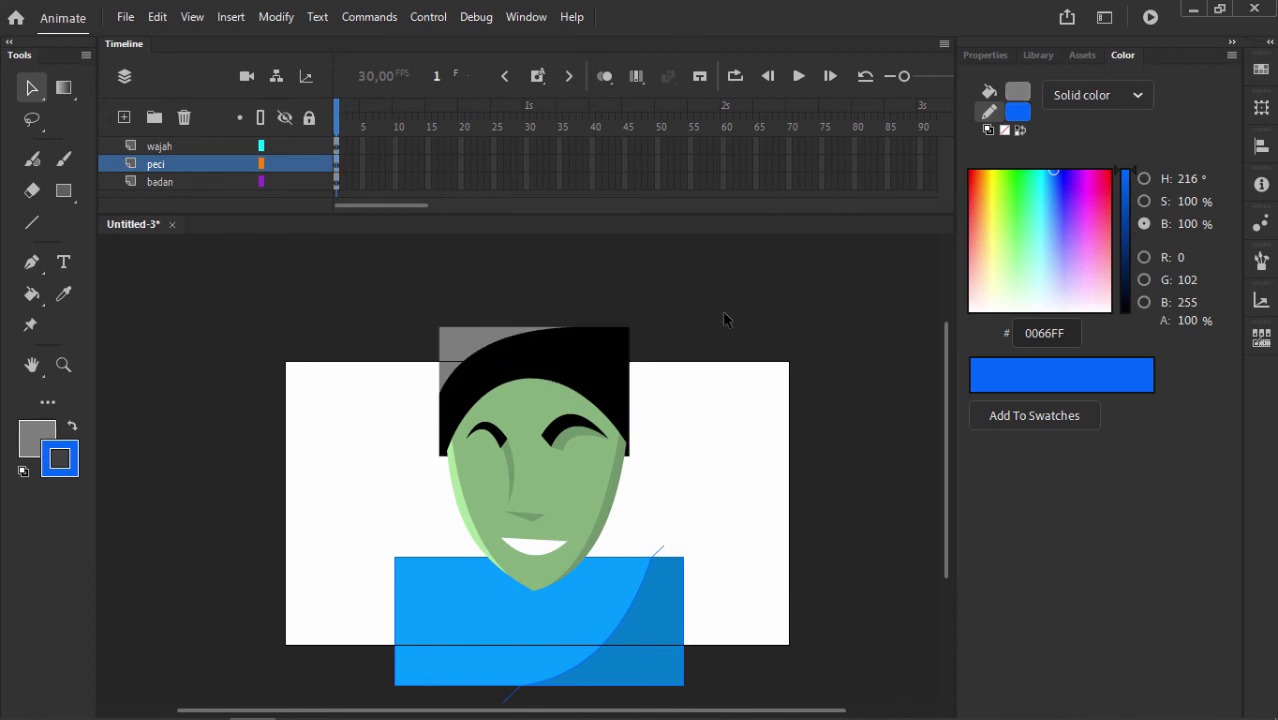
pyautogui.doubleClick(662, 552)
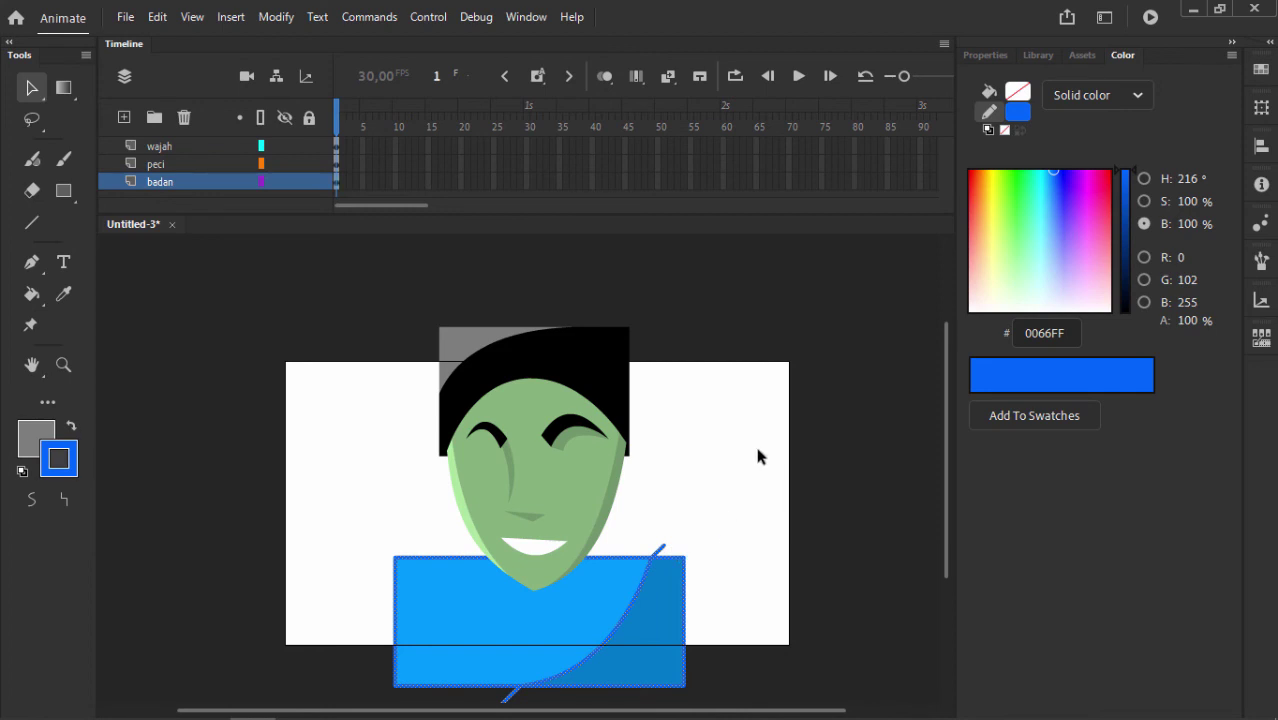
pyautogui.press('Delete')
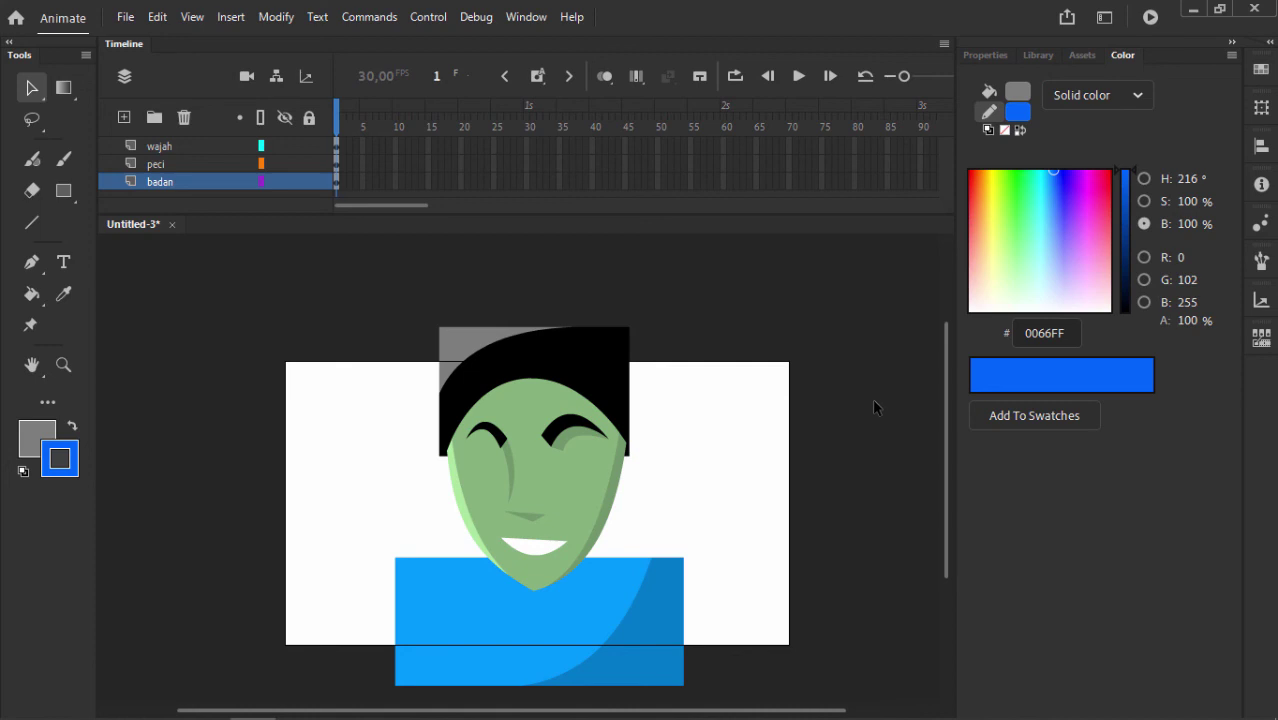
# Test the movie to preview the shaded character, and close the preview.
pyautogui.click(535, 19)
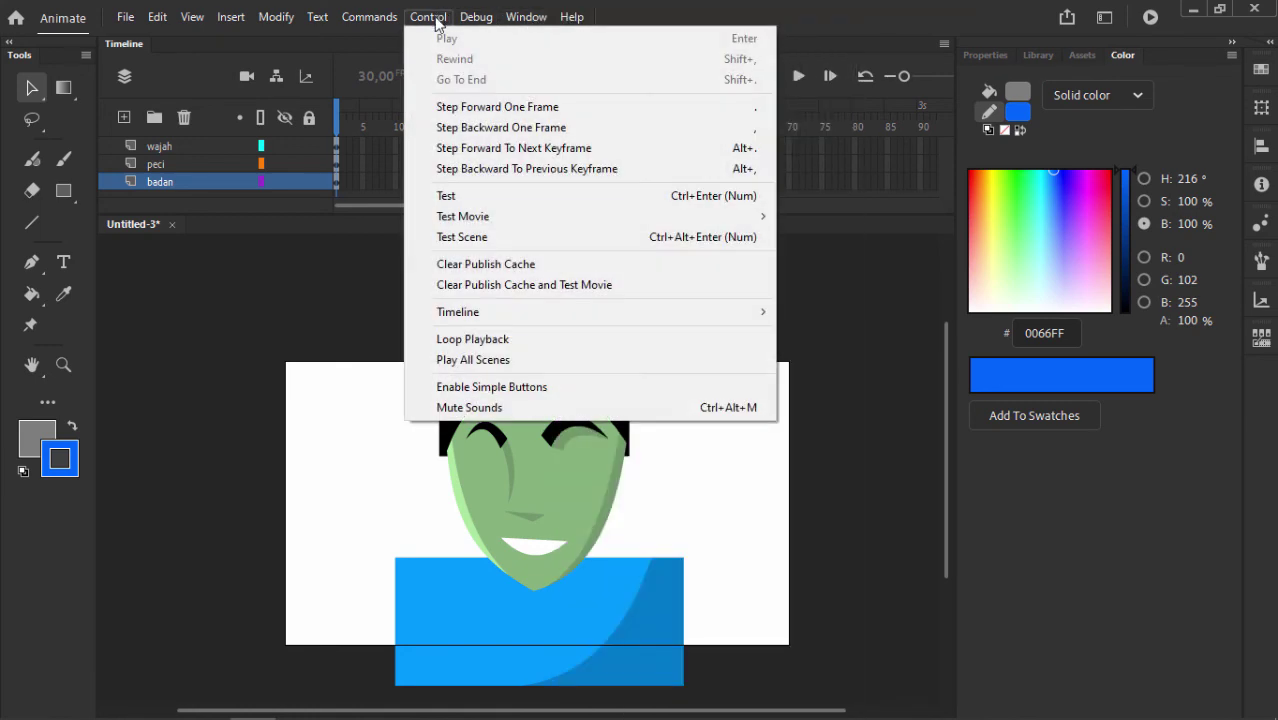
pyautogui.click(440, 26)
pyautogui.click(440, 30)
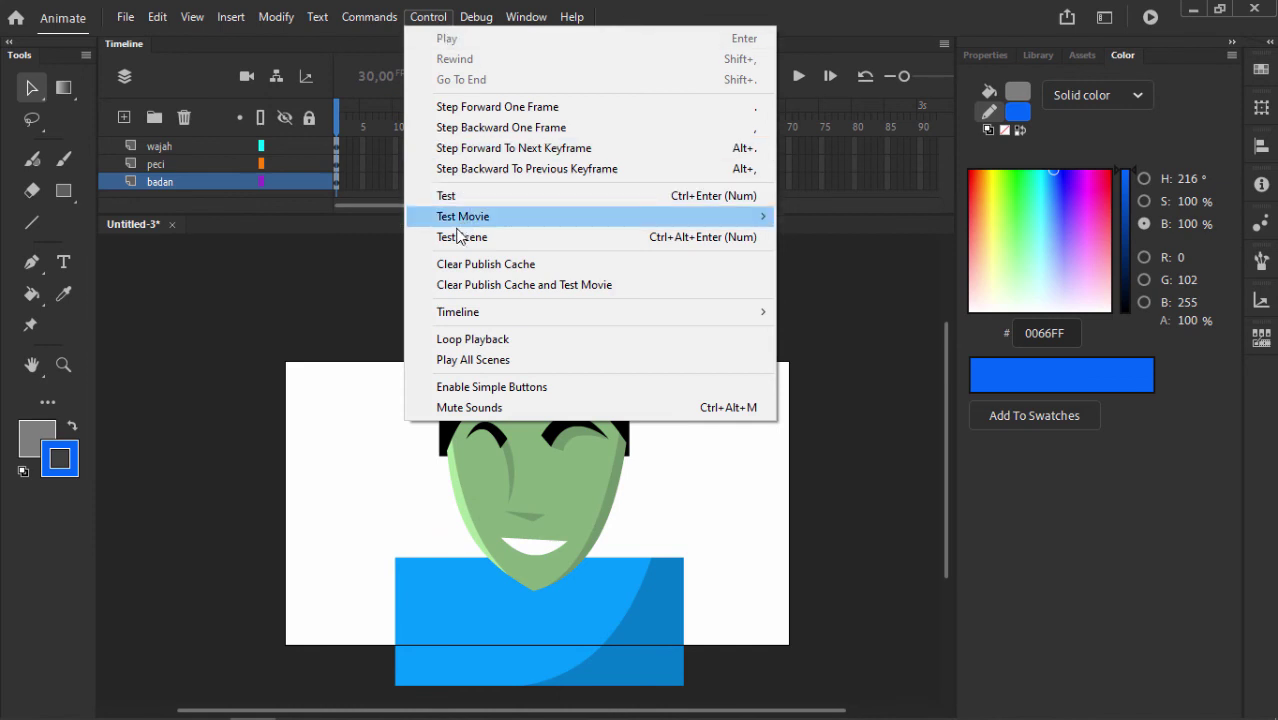
pyautogui.moveTo(465, 218)
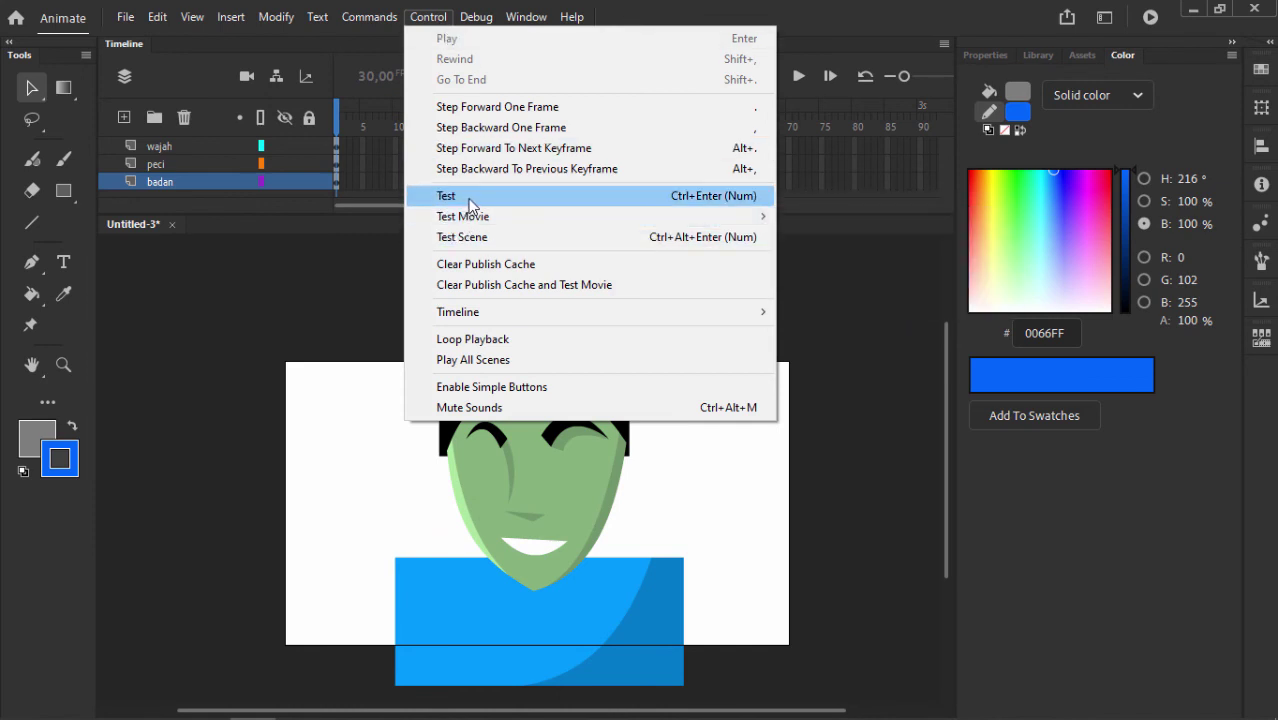
pyautogui.click(473, 199)
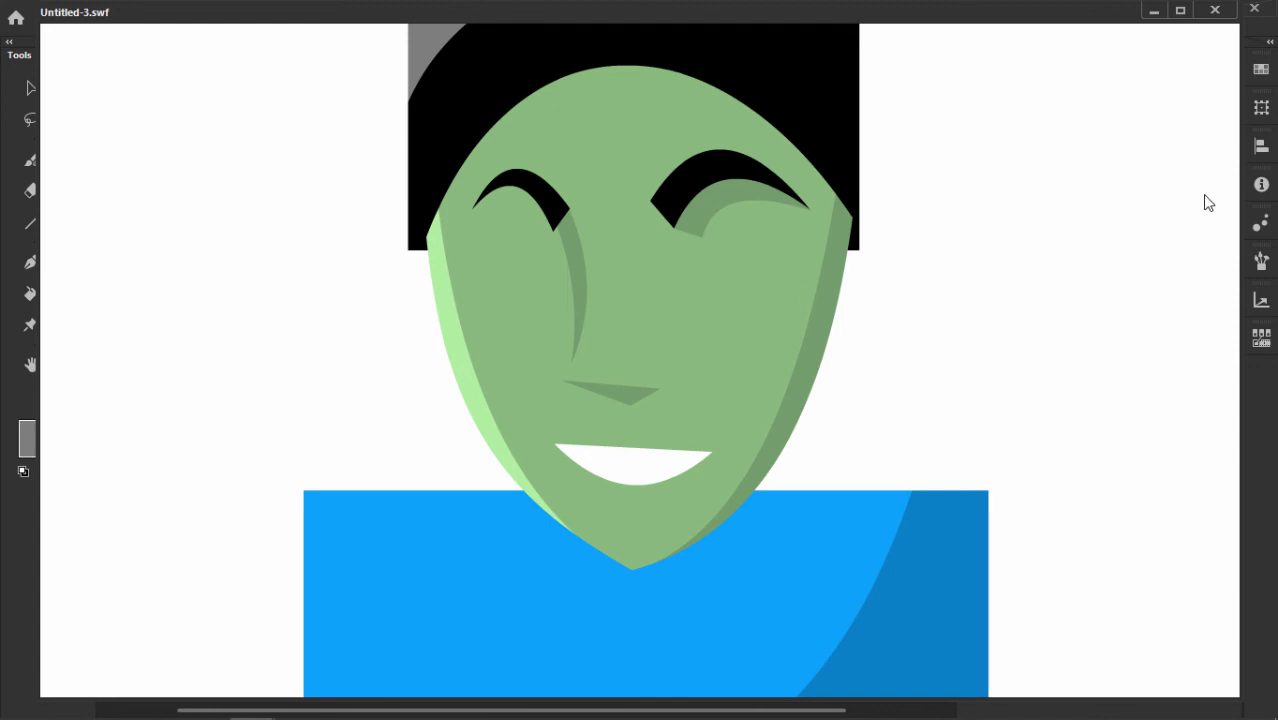
pyautogui.click(1222, 16)
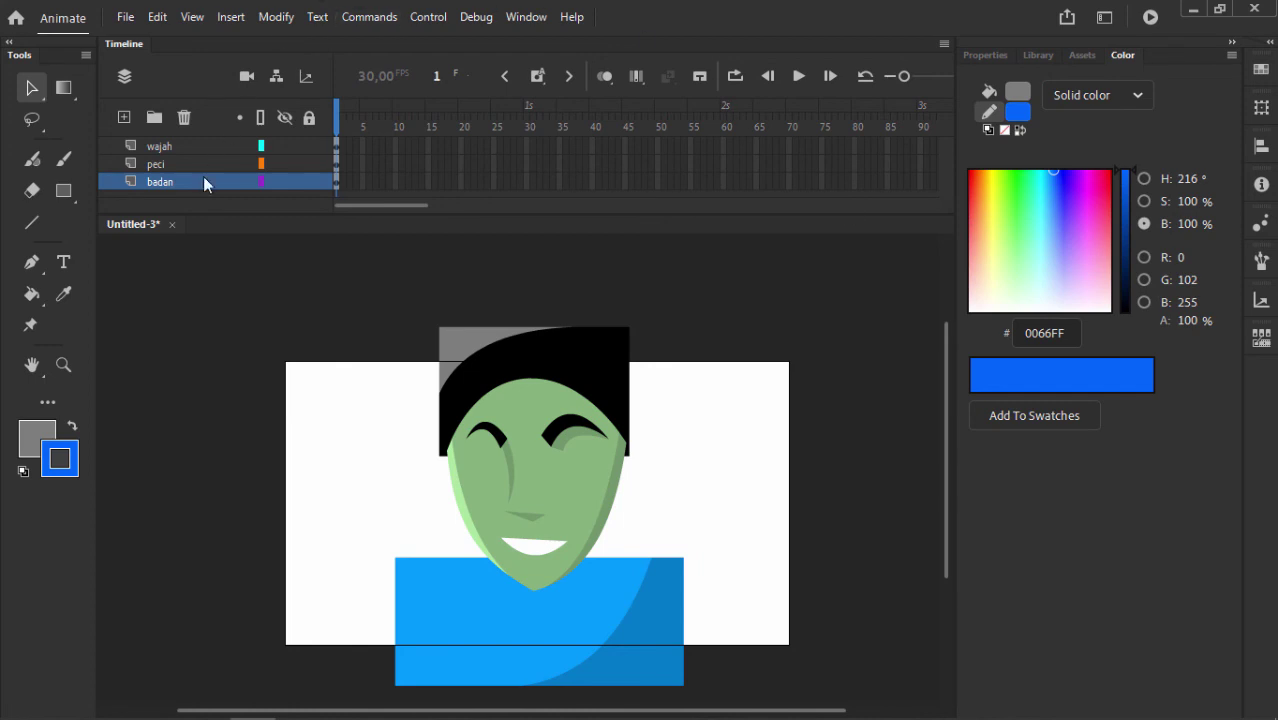
# Add a new layer above wajah and draw a gray rectangle on it beside the body, overlapping the stage's left edge.
pyautogui.click(125, 118)
pyautogui.moveTo(163, 180); pyautogui.dragTo(164, 143)
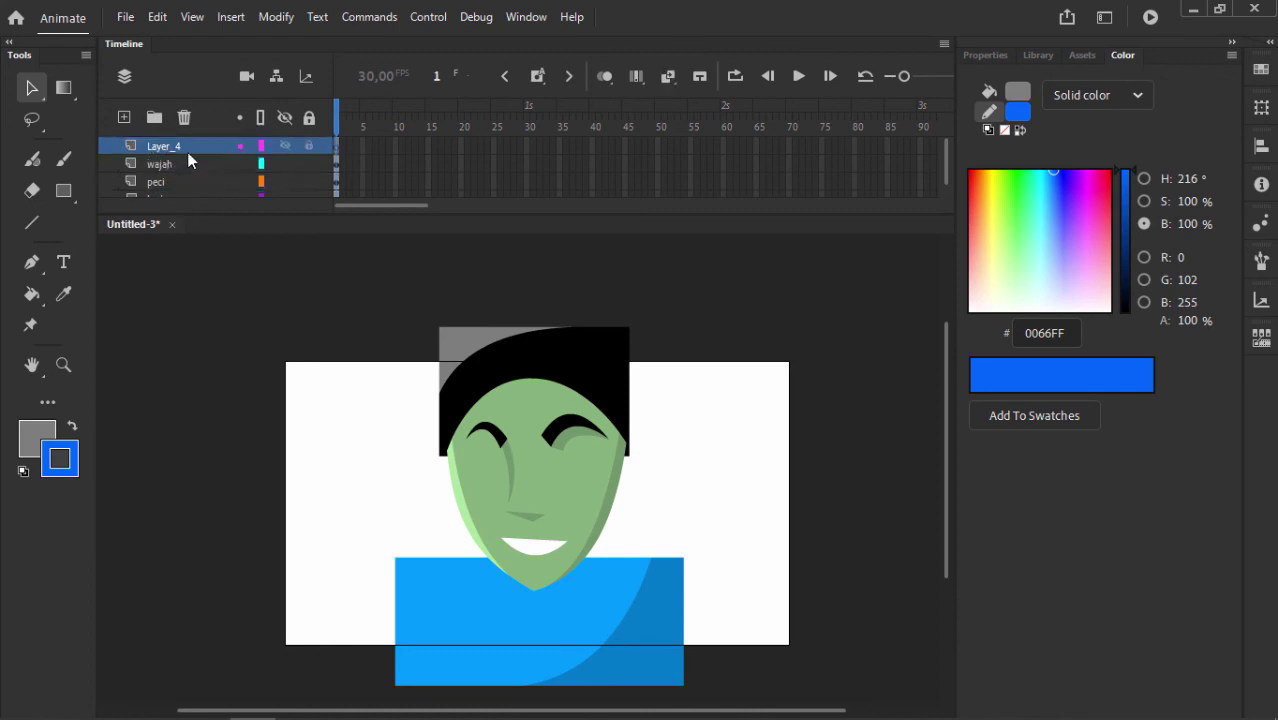
pyautogui.click(63, 191)
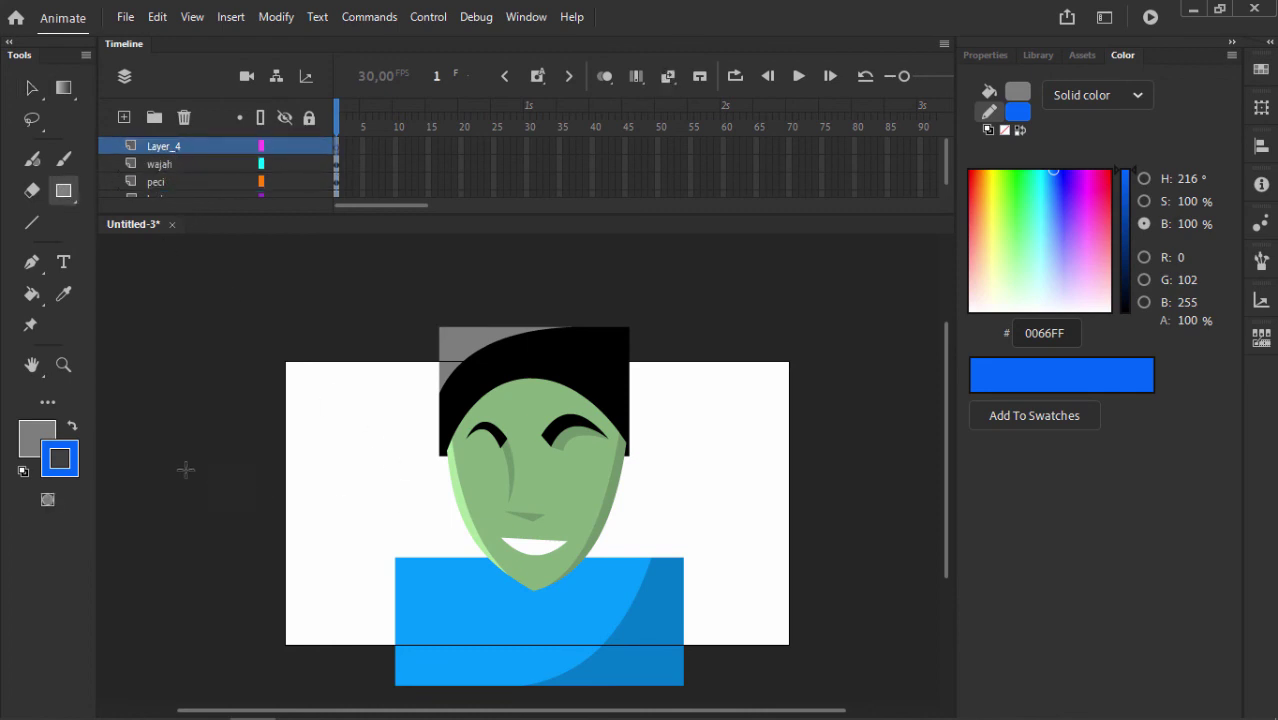
pyautogui.moveTo(250, 481)
pyautogui.mouseDown()
pyautogui.moveTo(542, 676)
pyautogui.moveTo(420, 605)
pyautogui.moveTo(387, 657)
pyautogui.mouseUp()
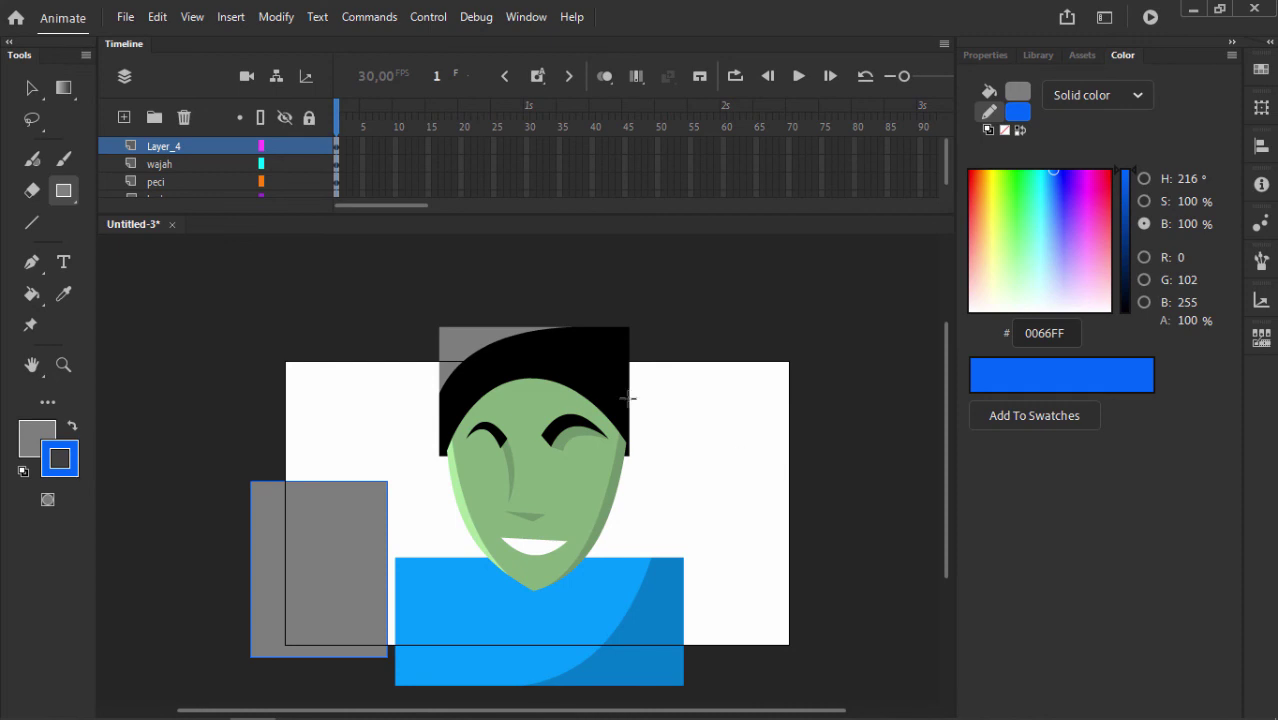
# Draw a tall gray oval near the stage's right edge and a narrow upright rectangle overlapping its base to form a tree.
pyautogui.click(67, 195)
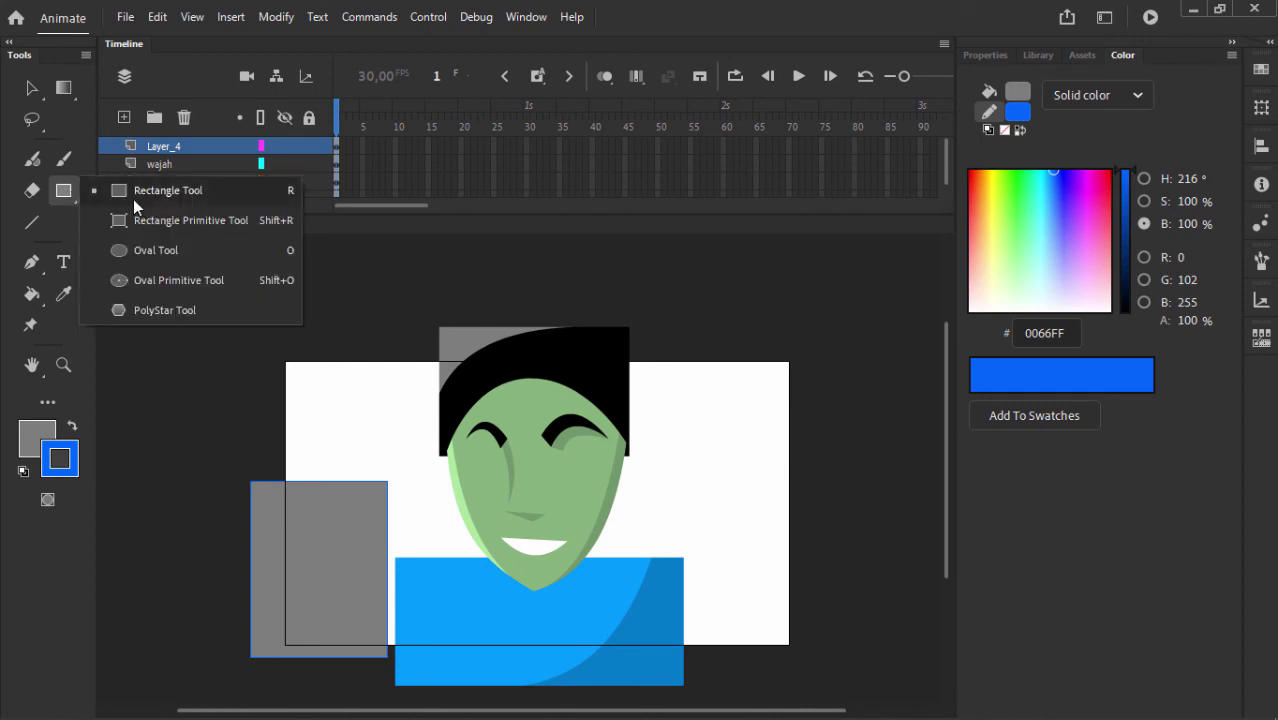
pyautogui.click(124, 252)
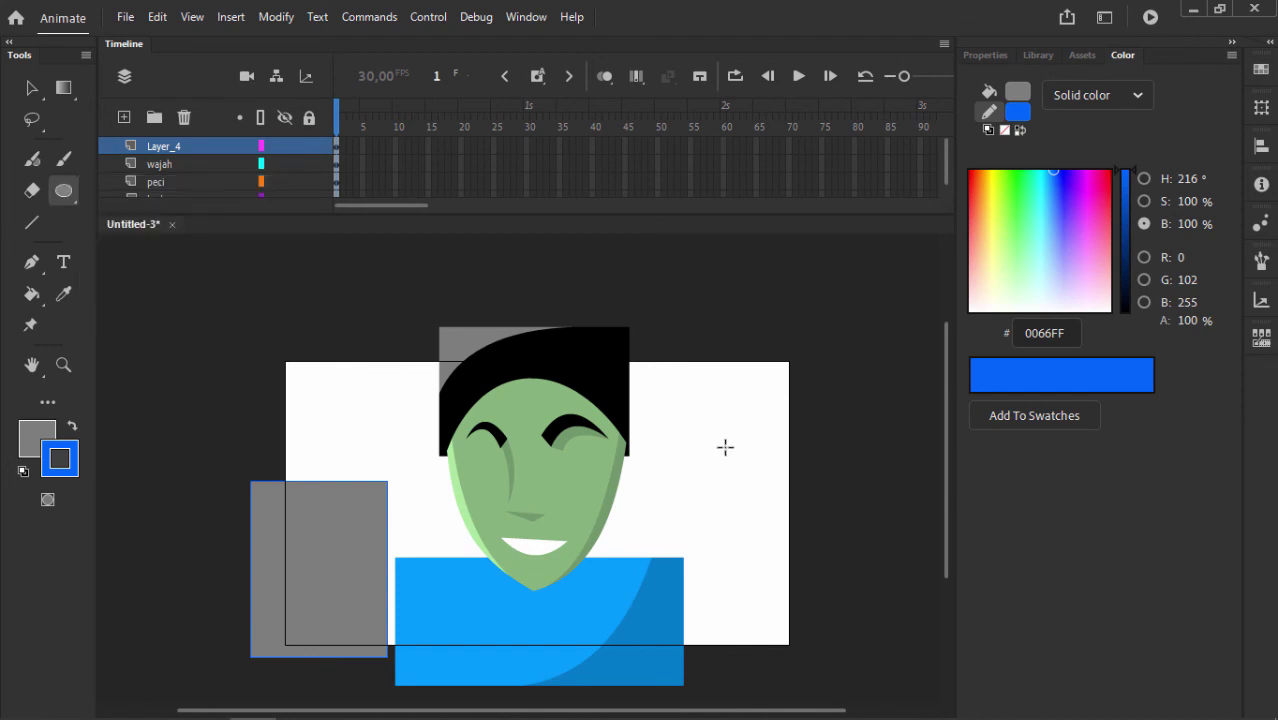
pyautogui.moveTo(724, 441); pyautogui.dragTo(788, 608)
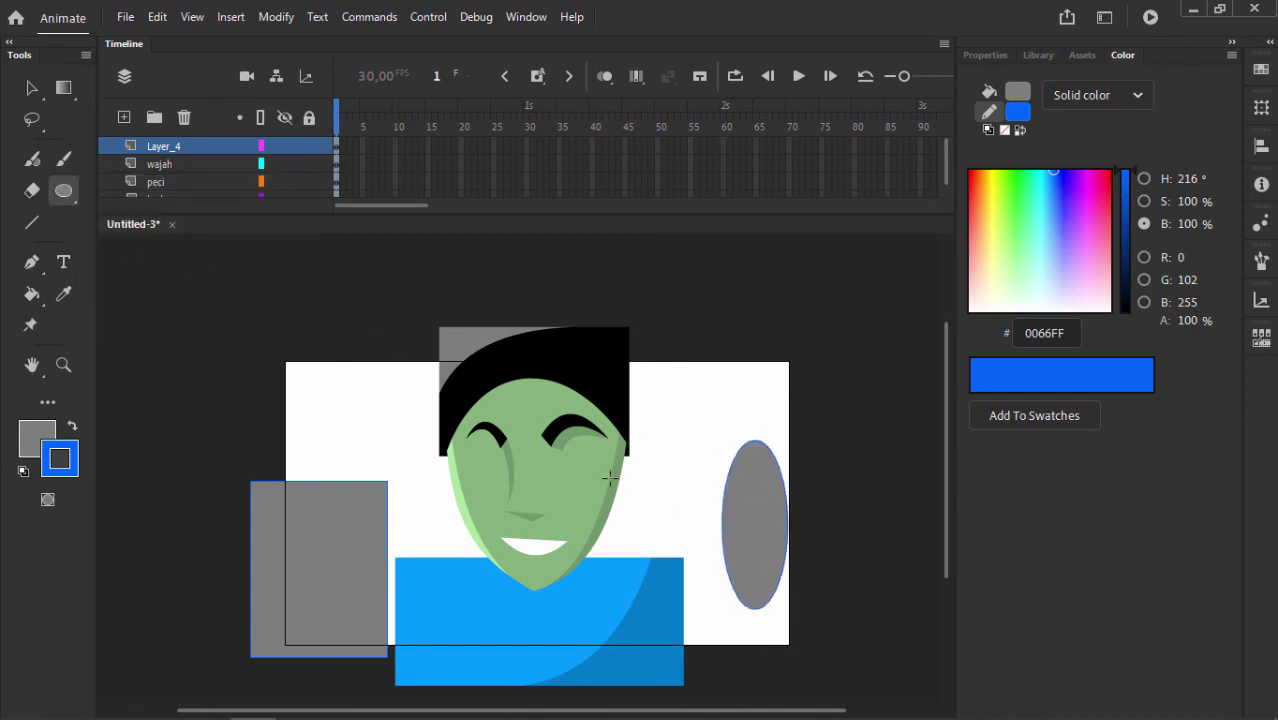
pyautogui.click(71, 193)
pyautogui.click(124, 191)
pyautogui.moveTo(750, 579); pyautogui.dragTo(763, 662)
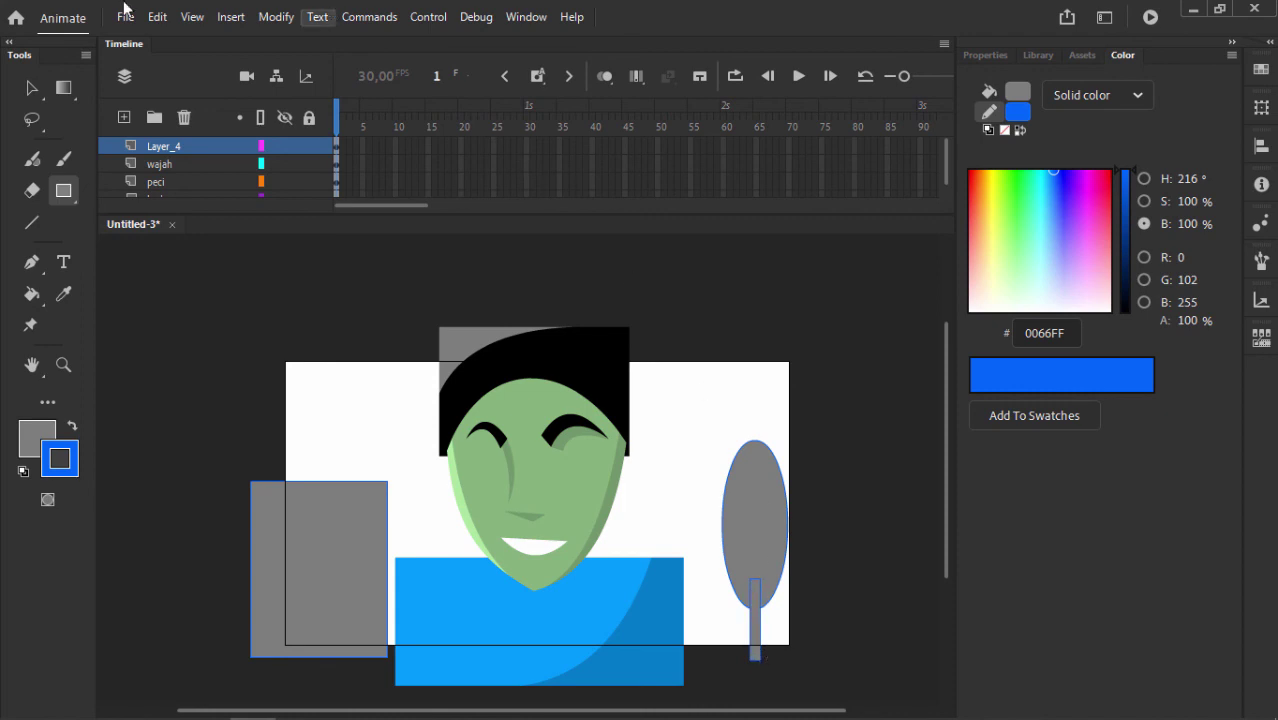
# Delete the blue outline around the gray oval and its narrow trunk.
pyautogui.click(41, 88)
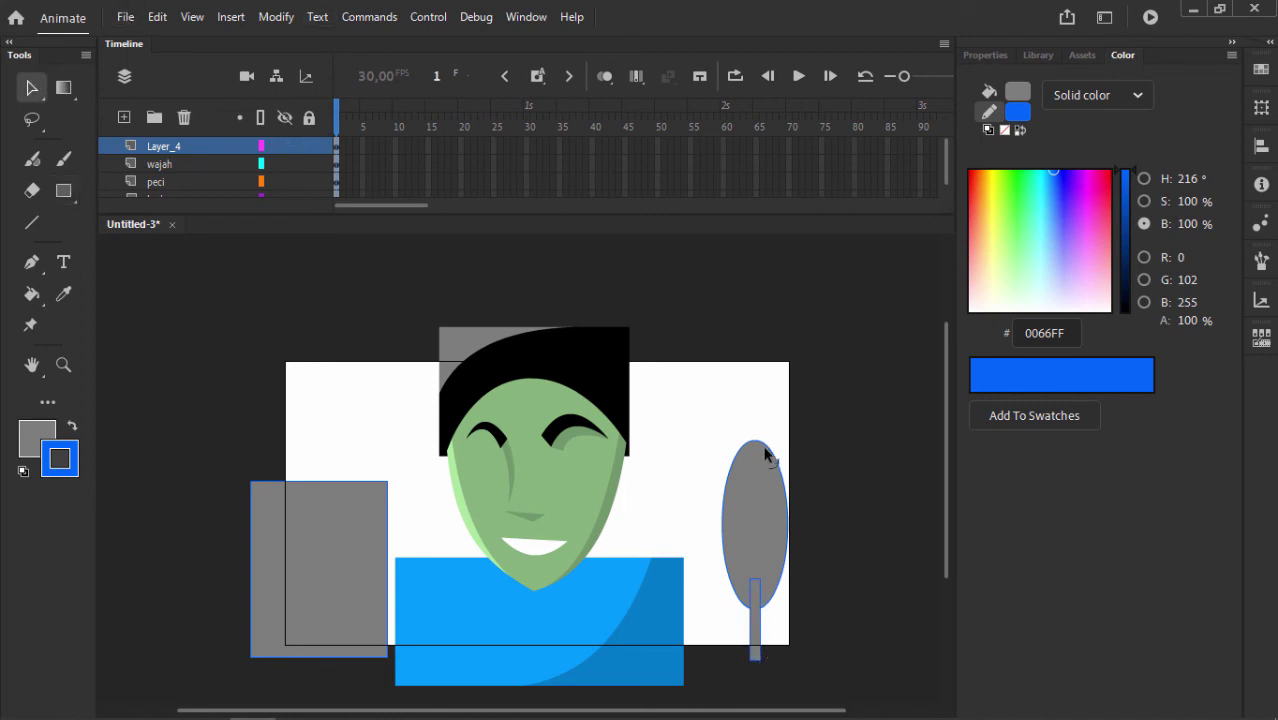
pyautogui.doubleClick(776, 456)
pyautogui.press('Delete')
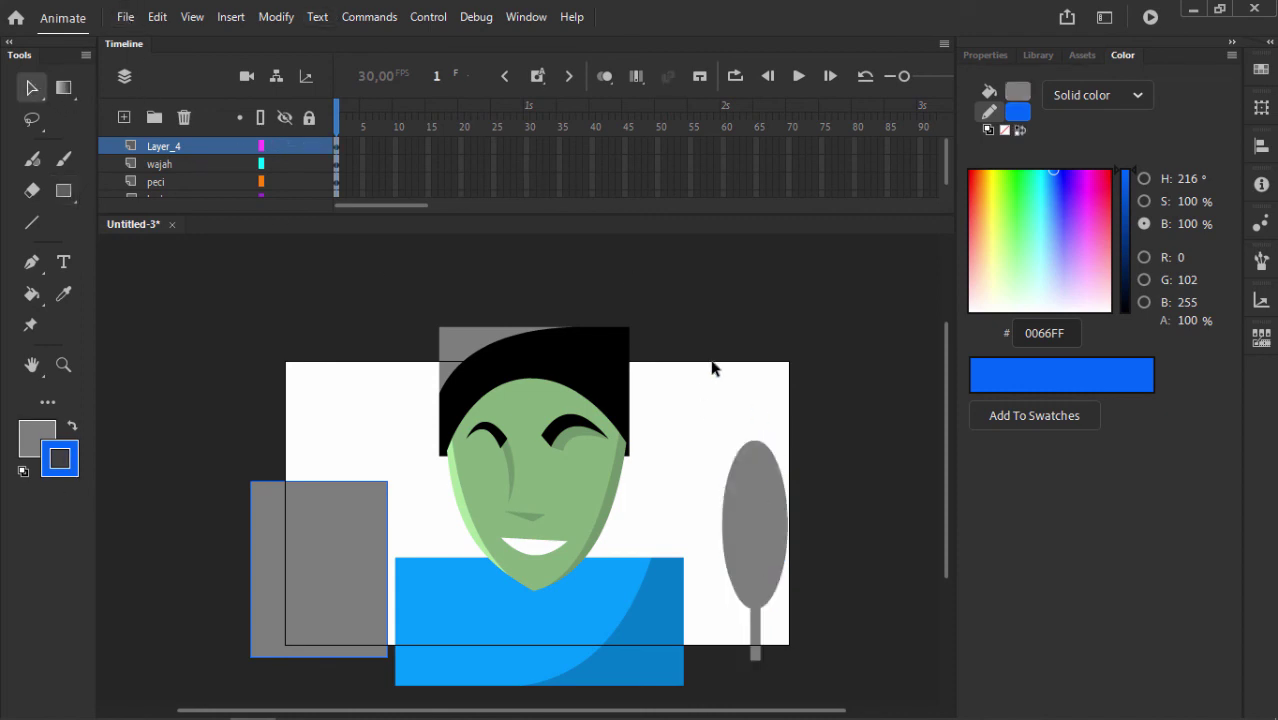